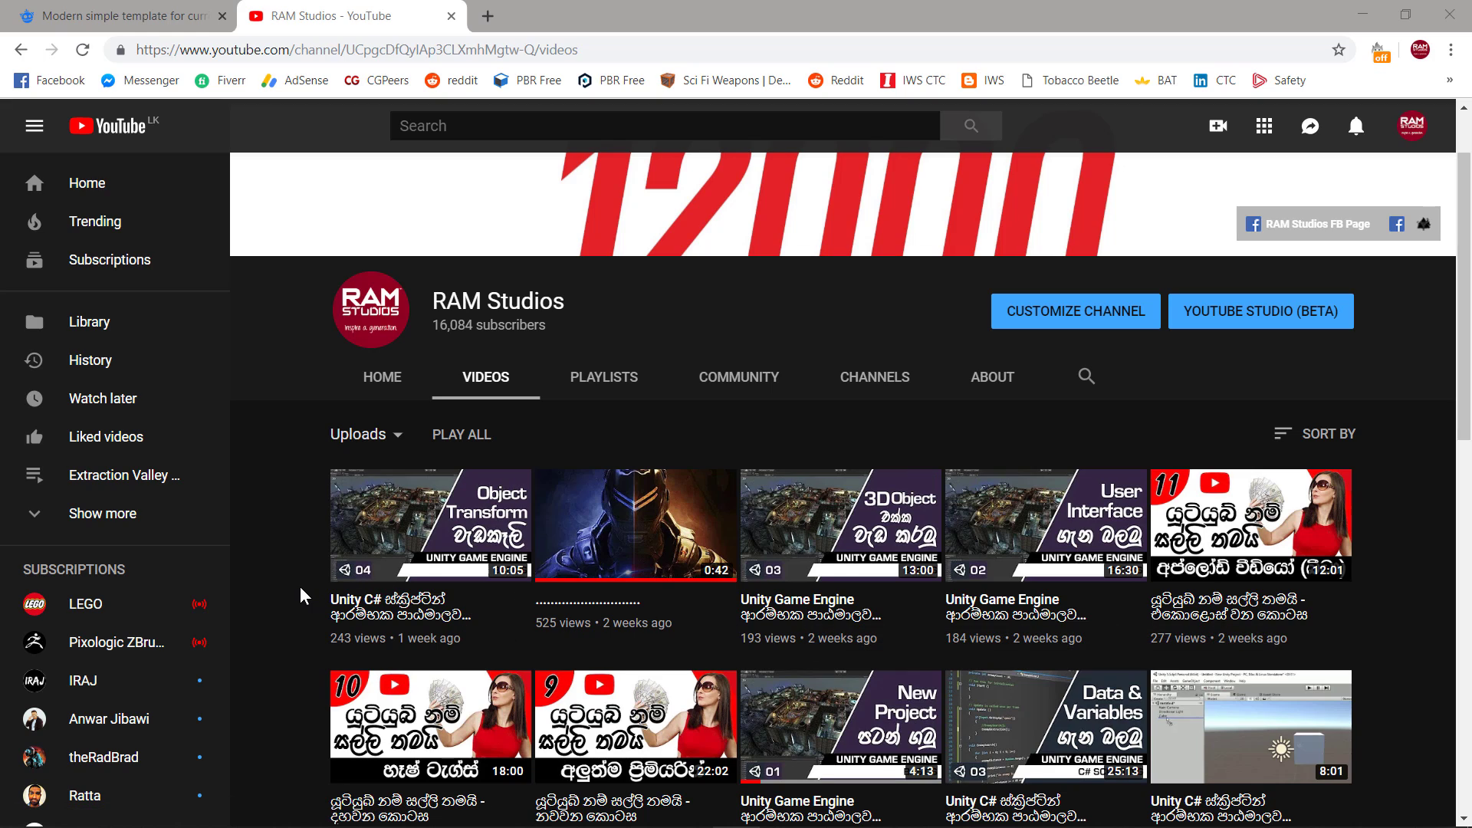
# Switch to the Freepik page of the modern simple curriculum template and look over its preview
pyautogui.click(129, 23)
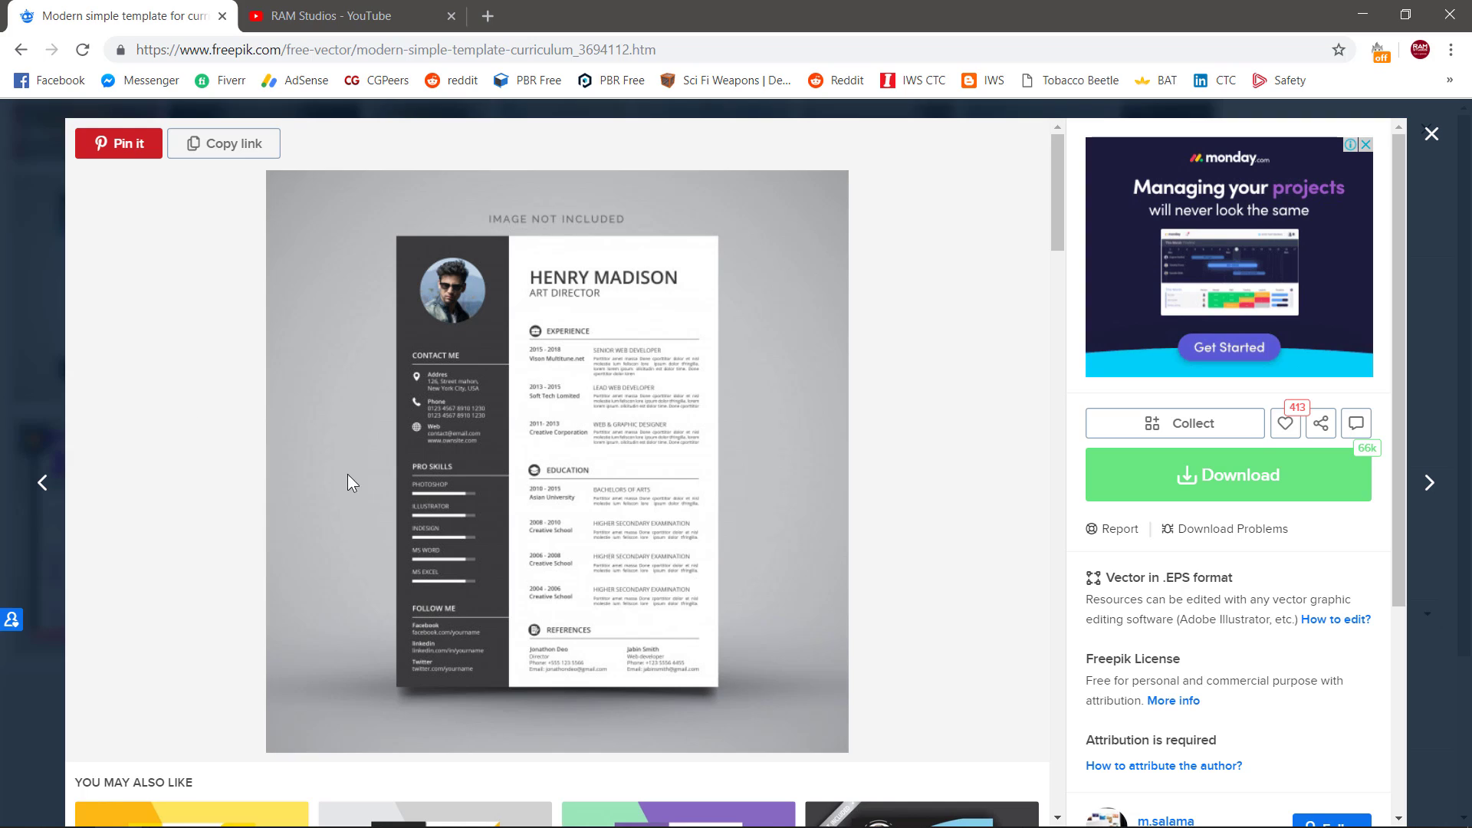
pyautogui.moveTo(1392, 563)
pyautogui.mouseDown()
pyautogui.moveTo(1398, 668)
pyautogui.moveTo(1400, 567)
pyautogui.mouseUp()
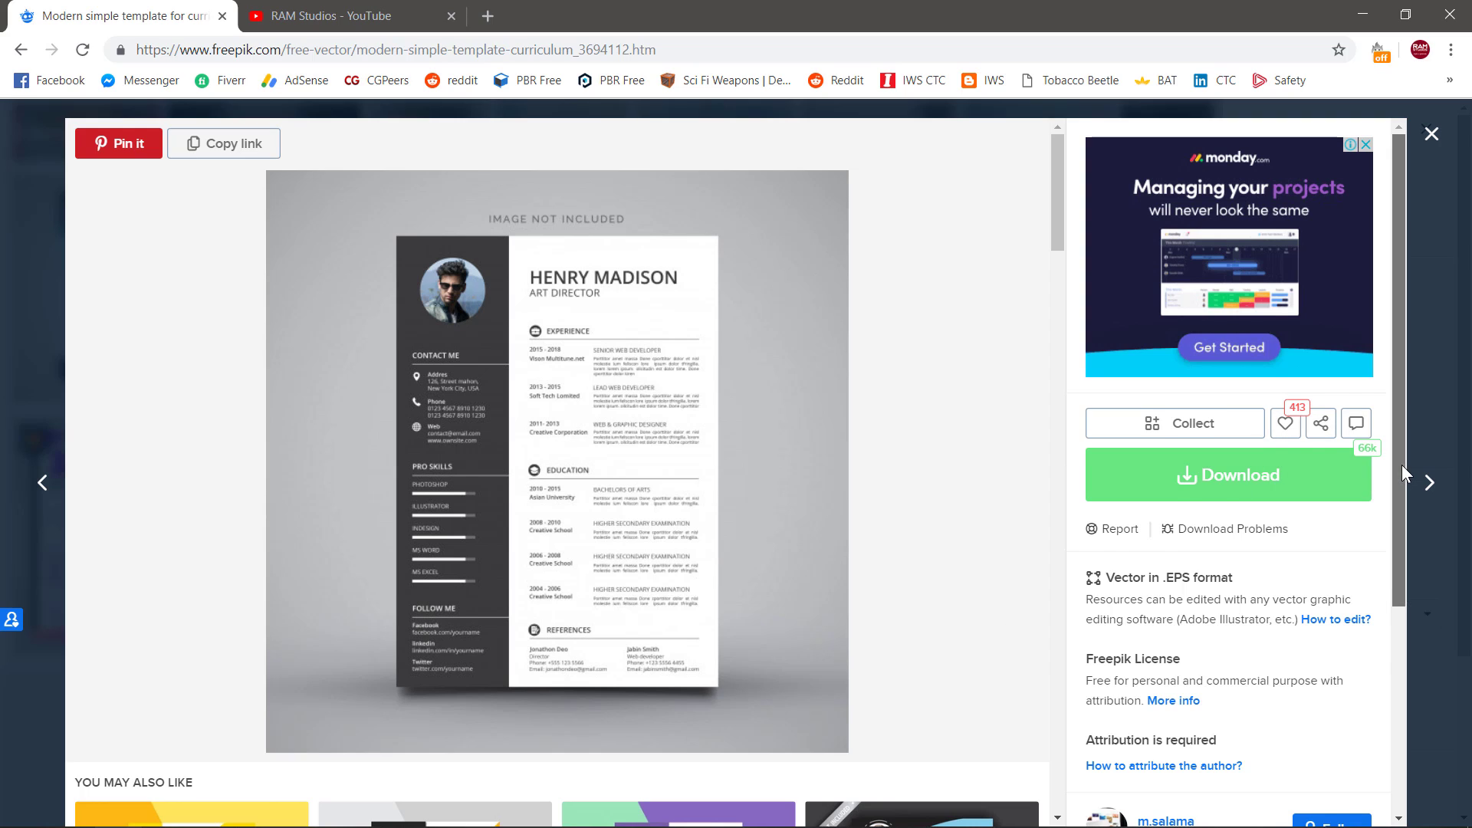
pyautogui.moveTo(1401, 464)
pyautogui.mouseDown()
pyautogui.moveTo(1401, 525)
pyautogui.moveTo(1400, 438)
pyautogui.mouseUp()
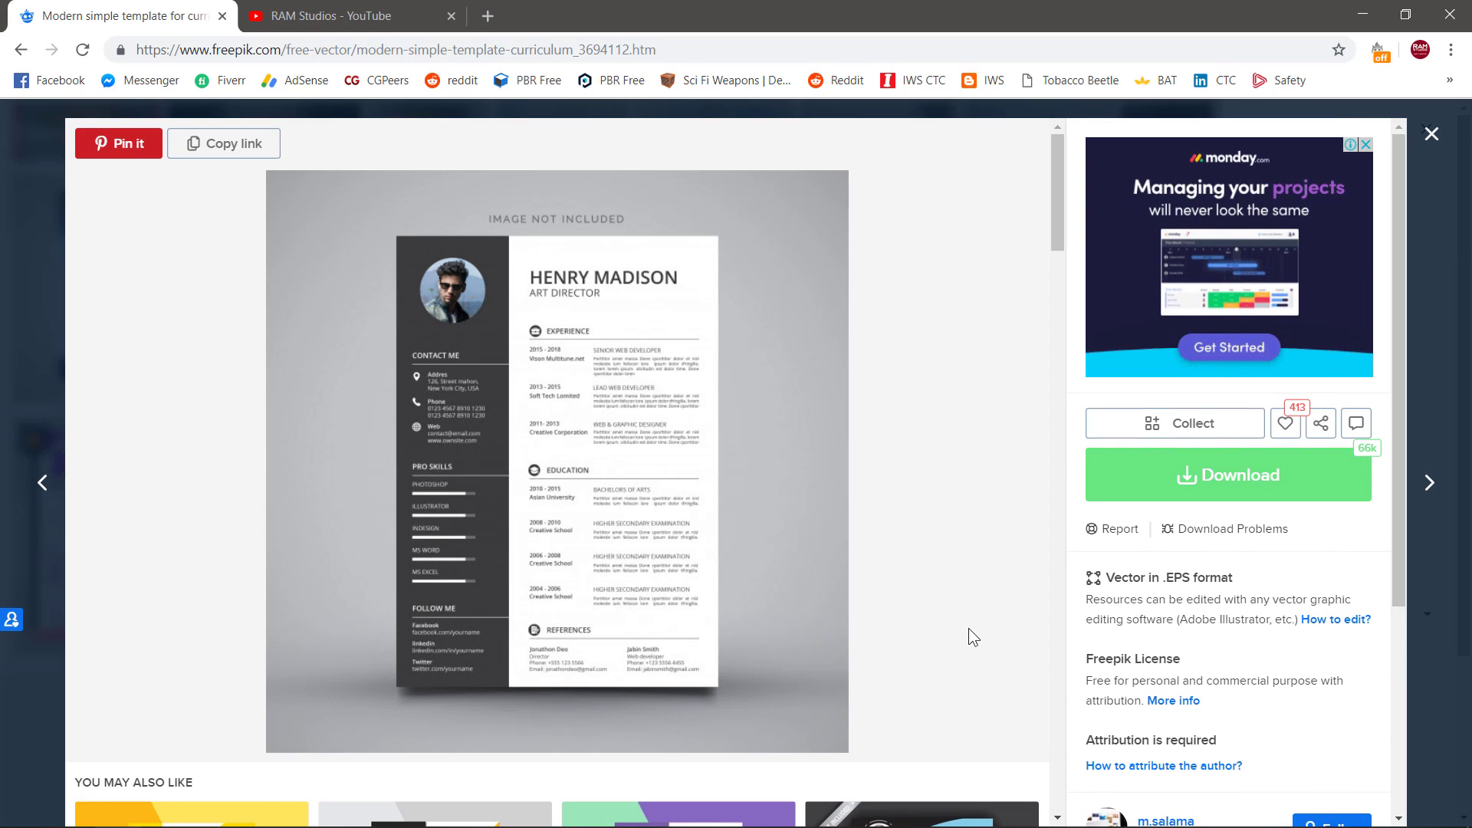
pyautogui.scroll(-1, 968, 628)
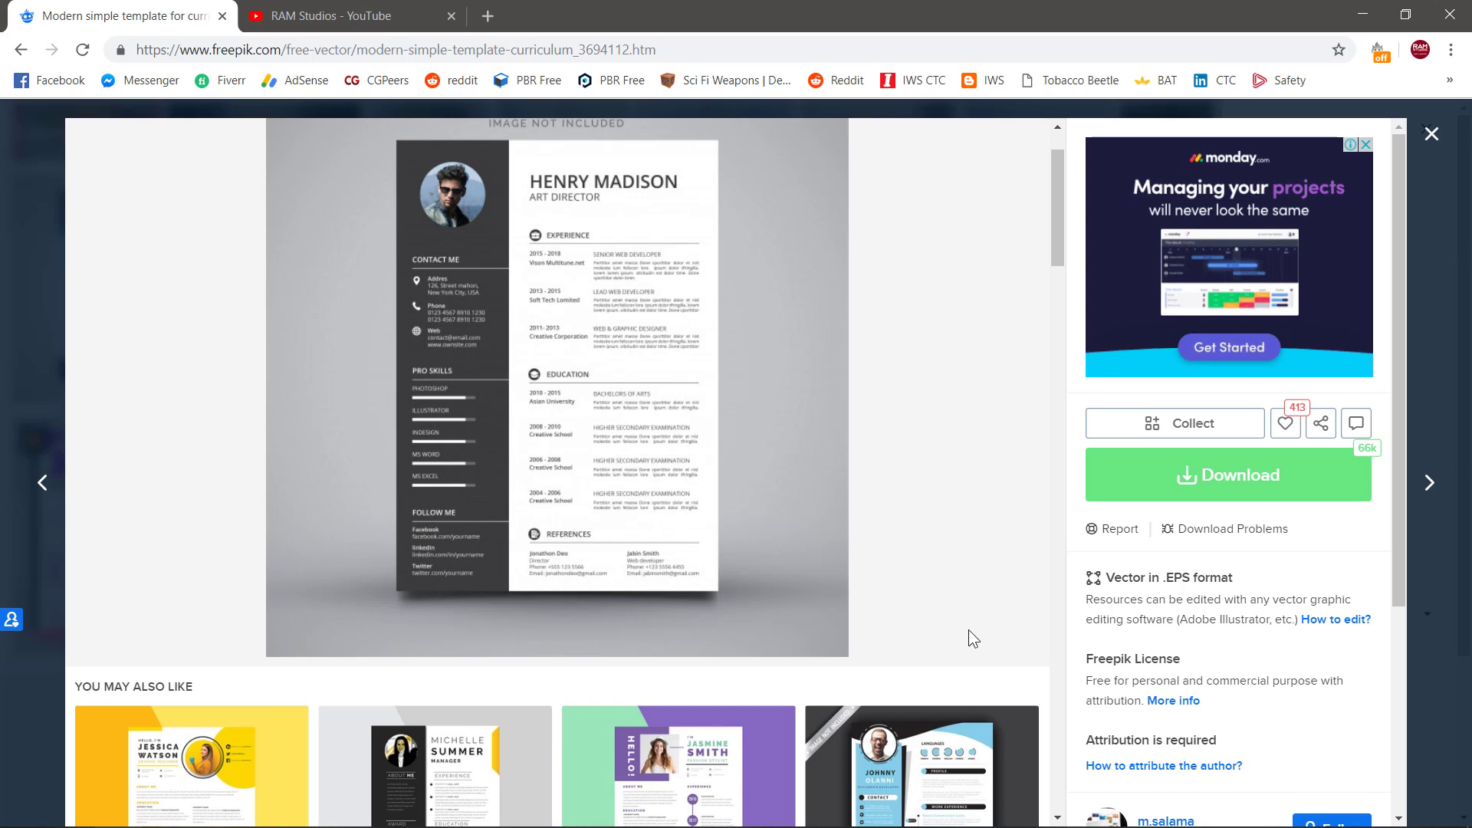
pyautogui.scroll(-2, 968, 631)
pyautogui.scroll(3, 968, 628)
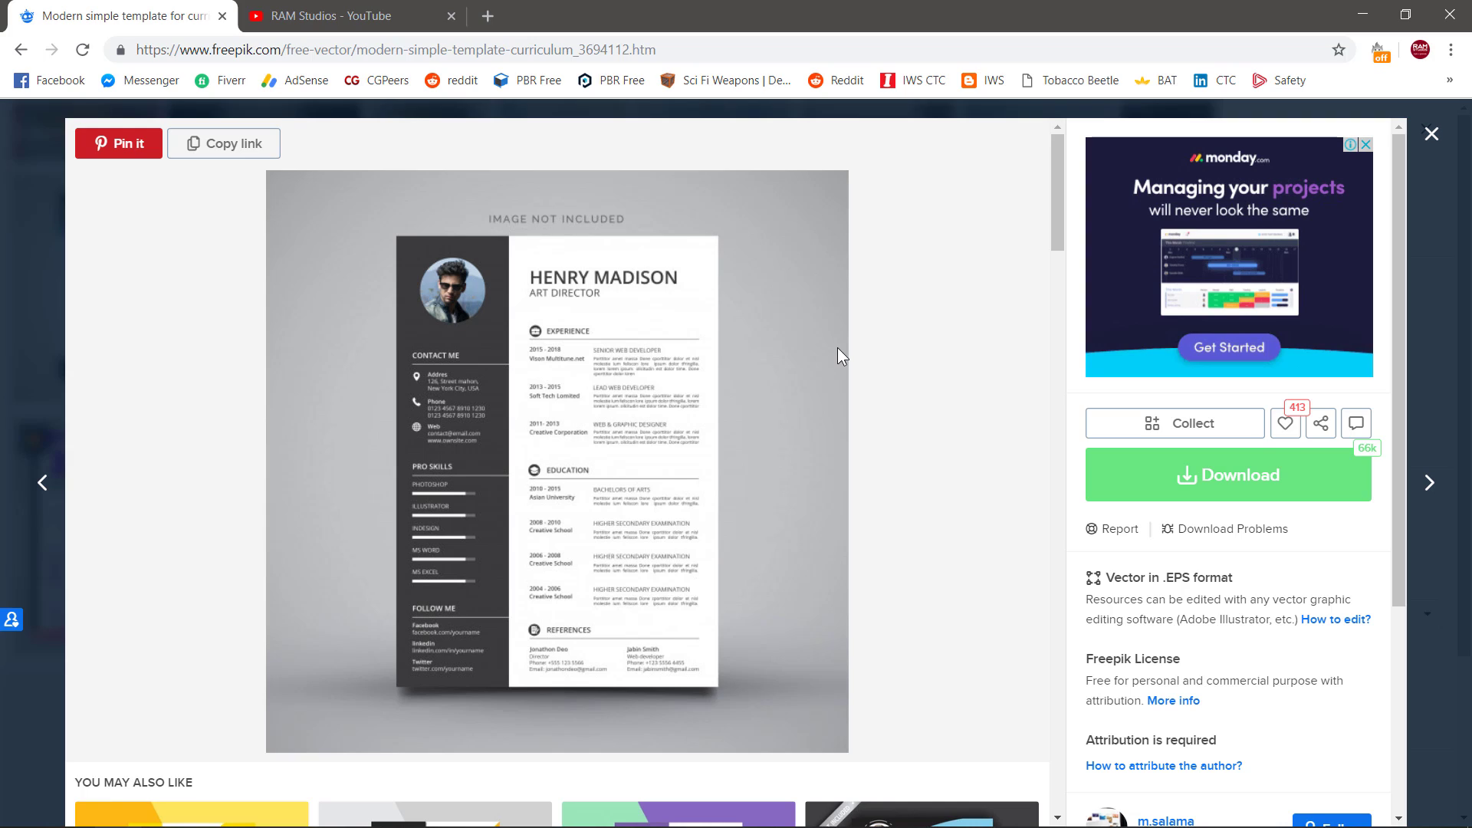
# Browse the related résumé templates suggested below the curriculum template, and return to the main preview
pyautogui.scroll(-4, 936, 418)
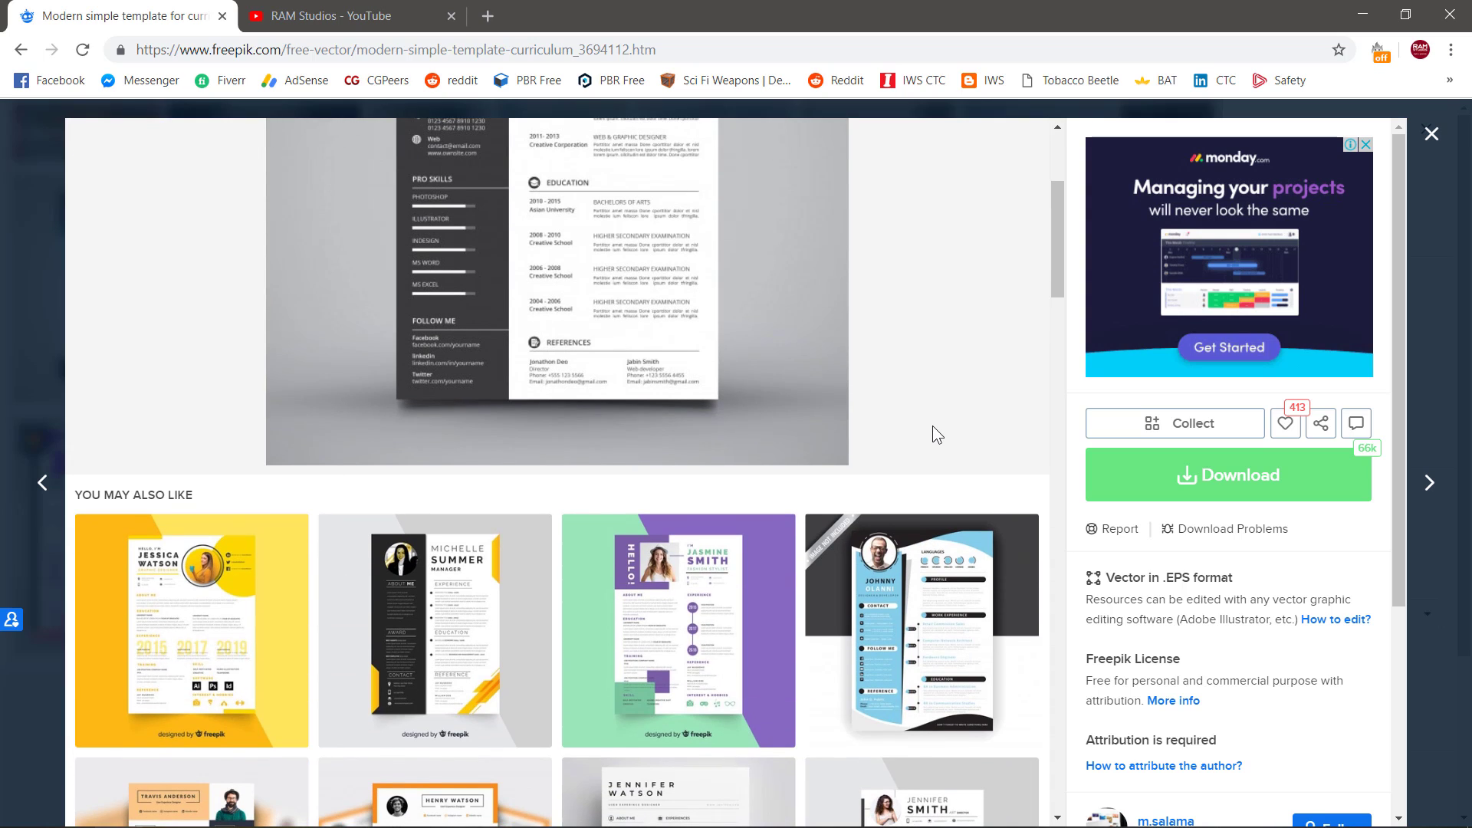
pyautogui.scroll(-4, 932, 425)
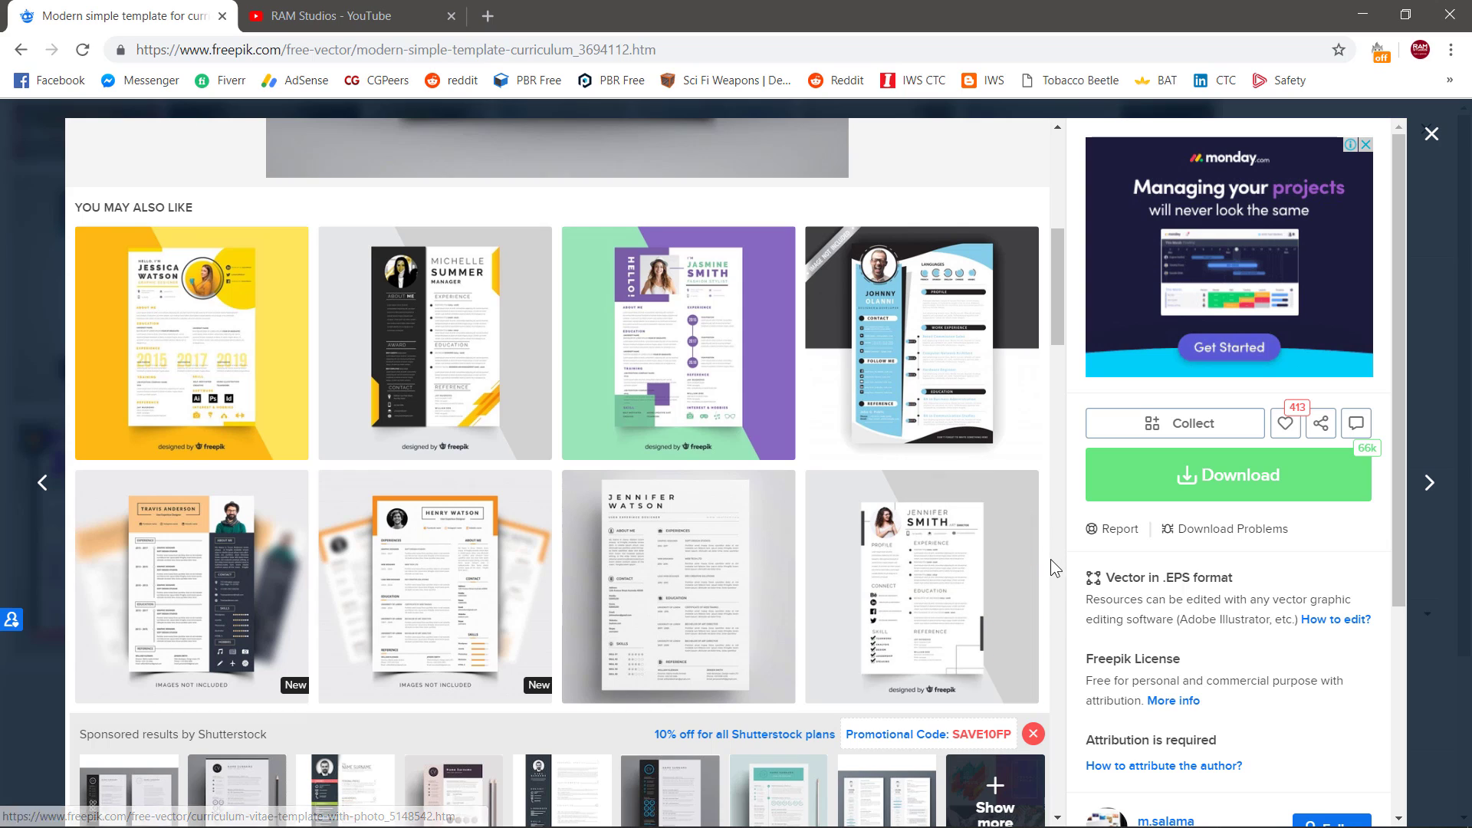
pyautogui.scroll(-3, 1045, 563)
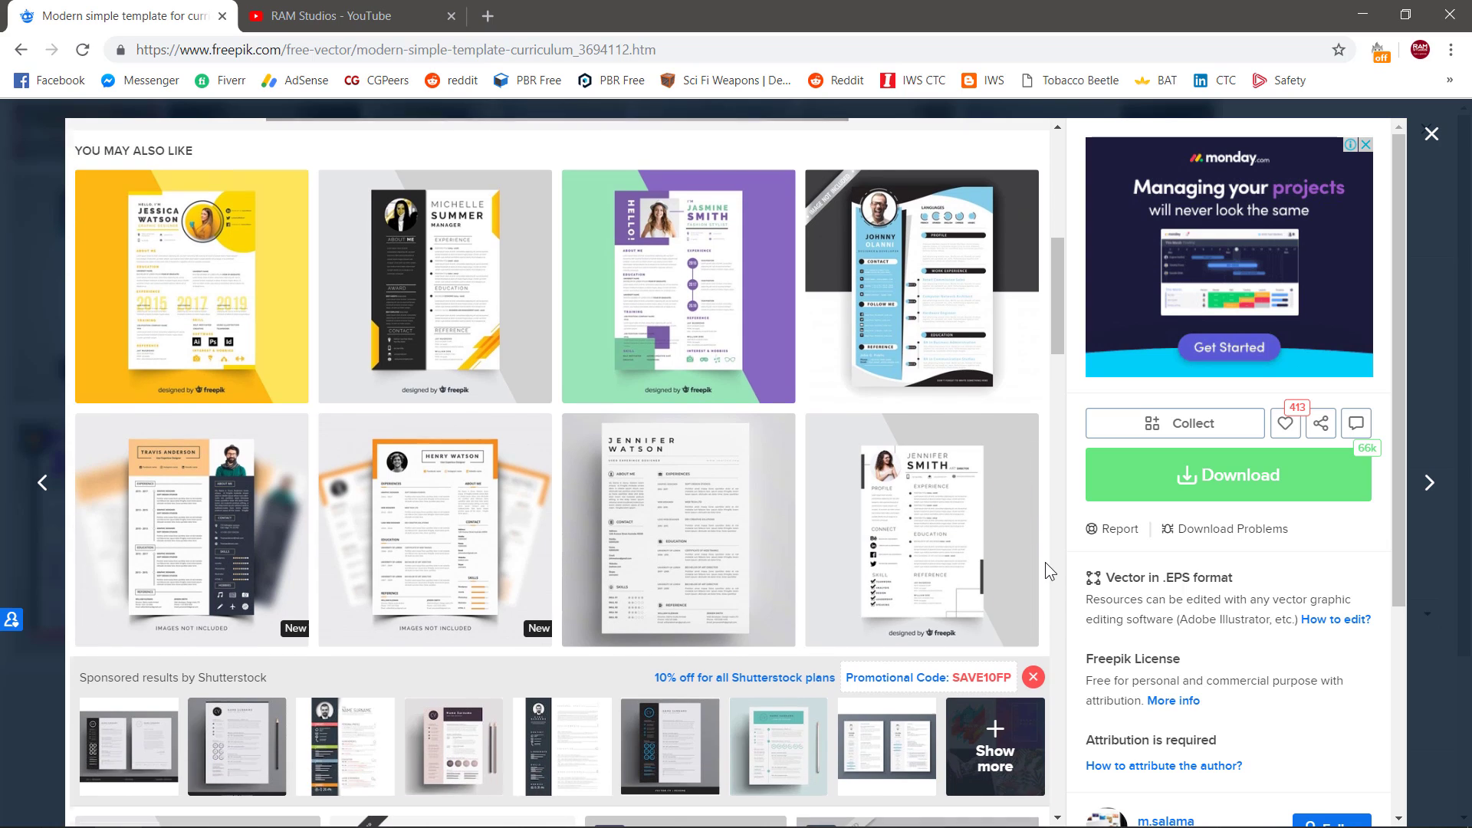
pyautogui.scroll(-4, 1046, 563)
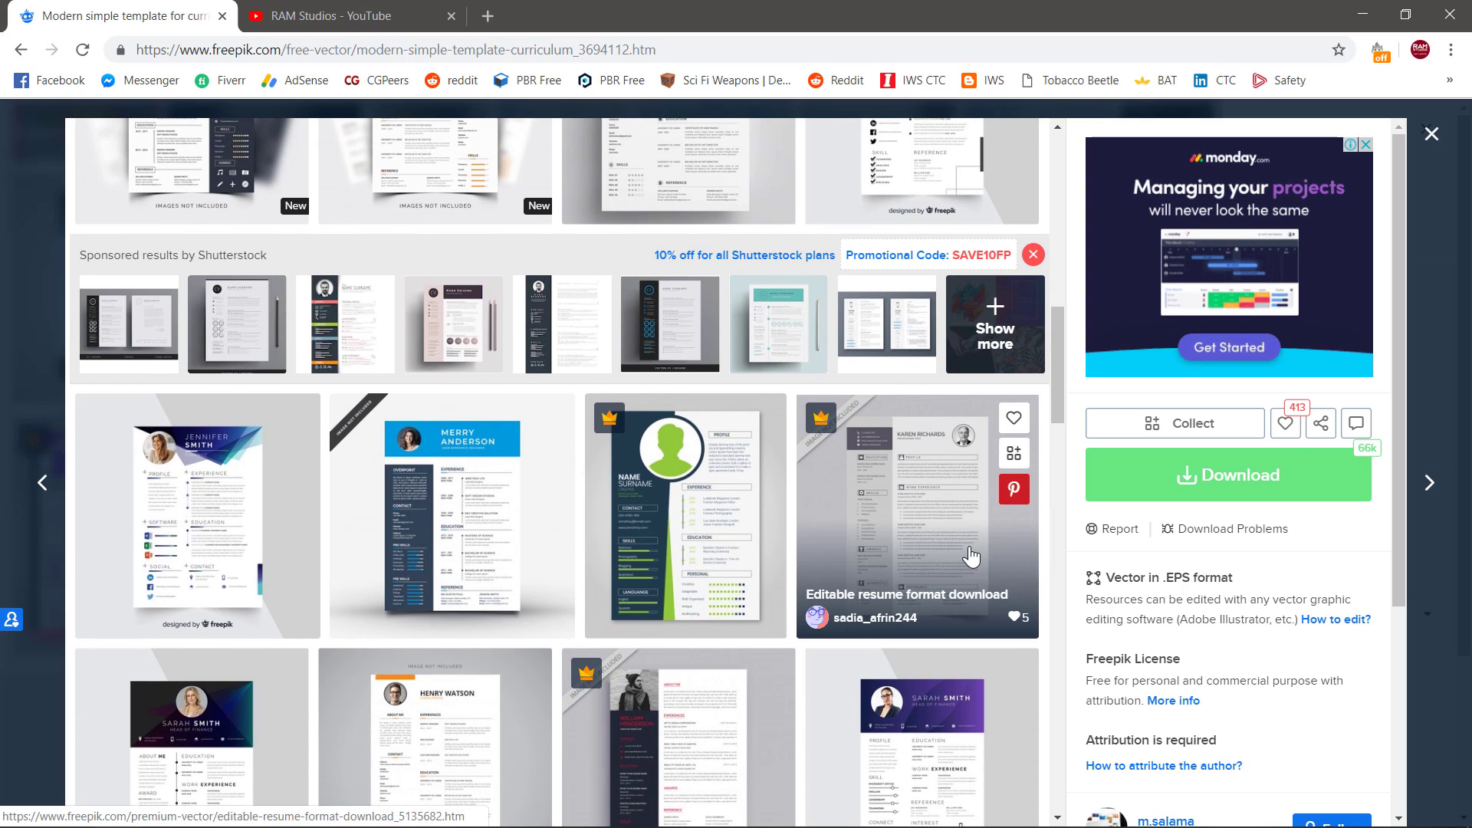
pyautogui.scroll(-2, 970, 552)
pyautogui.scroll(-2, 1052, 591)
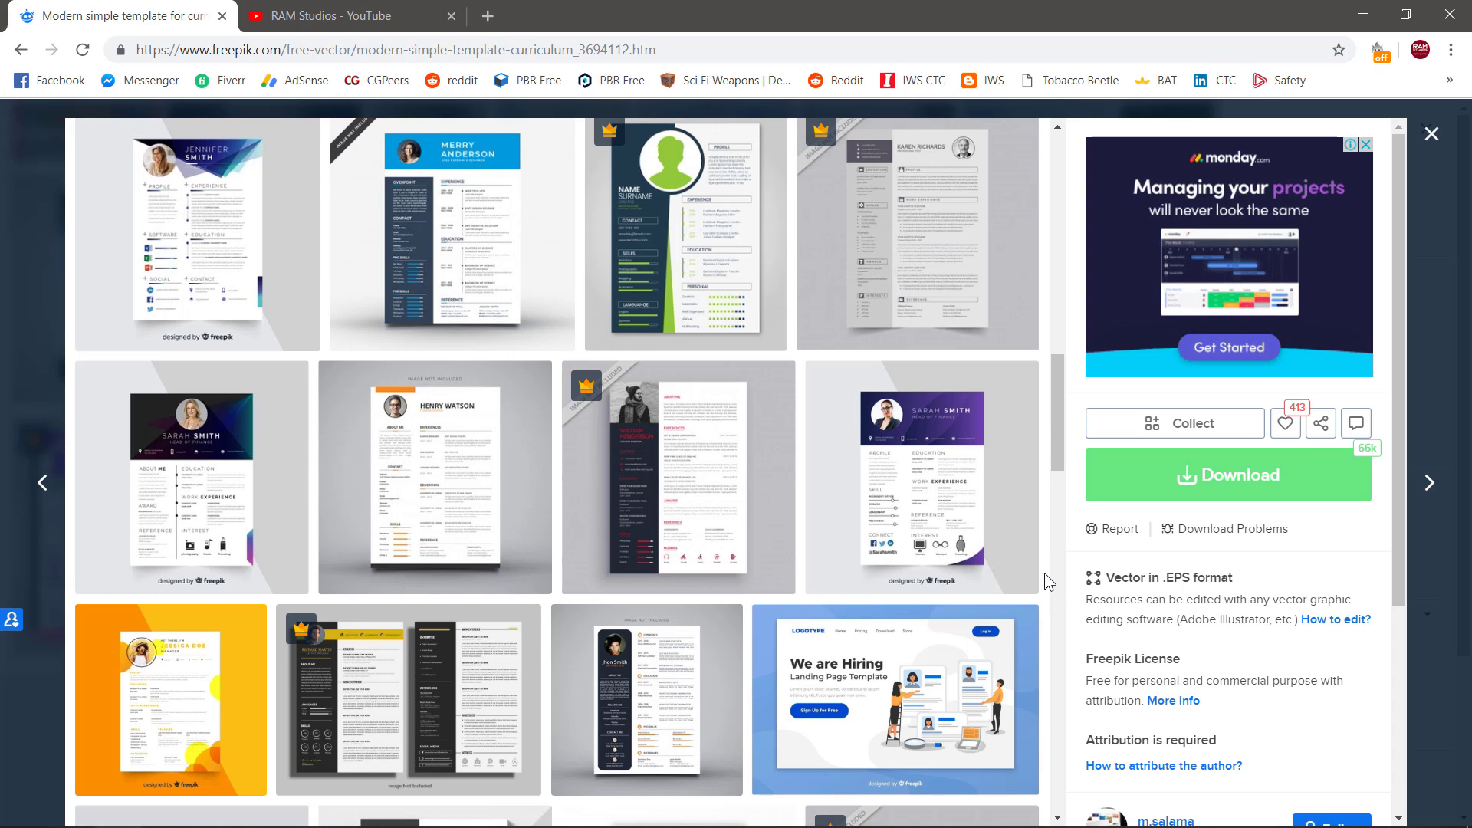
pyautogui.scroll(-1, 1054, 614)
pyautogui.scroll(-5, 1050, 615)
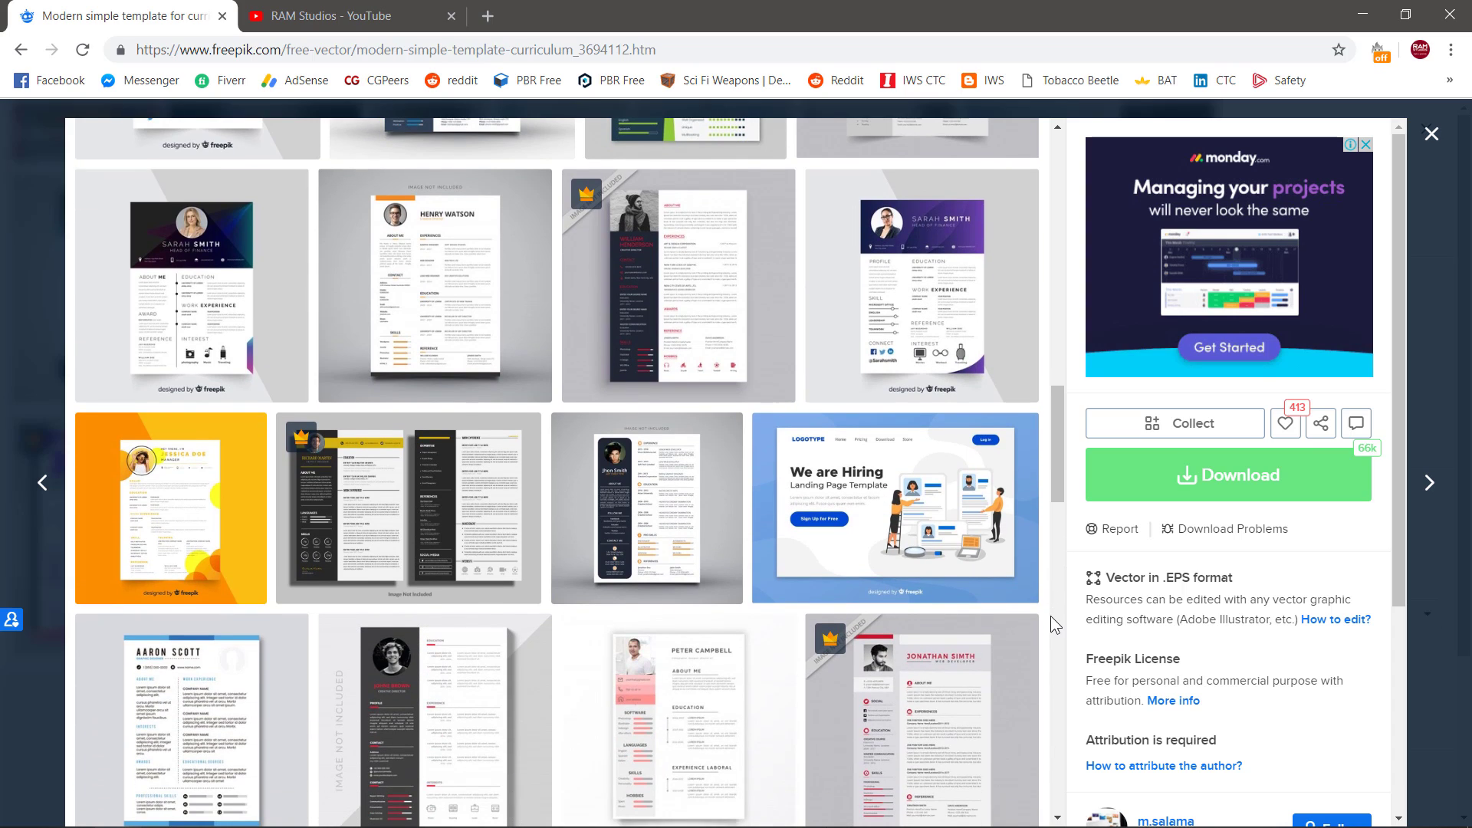
pyautogui.scroll(-4, 1050, 615)
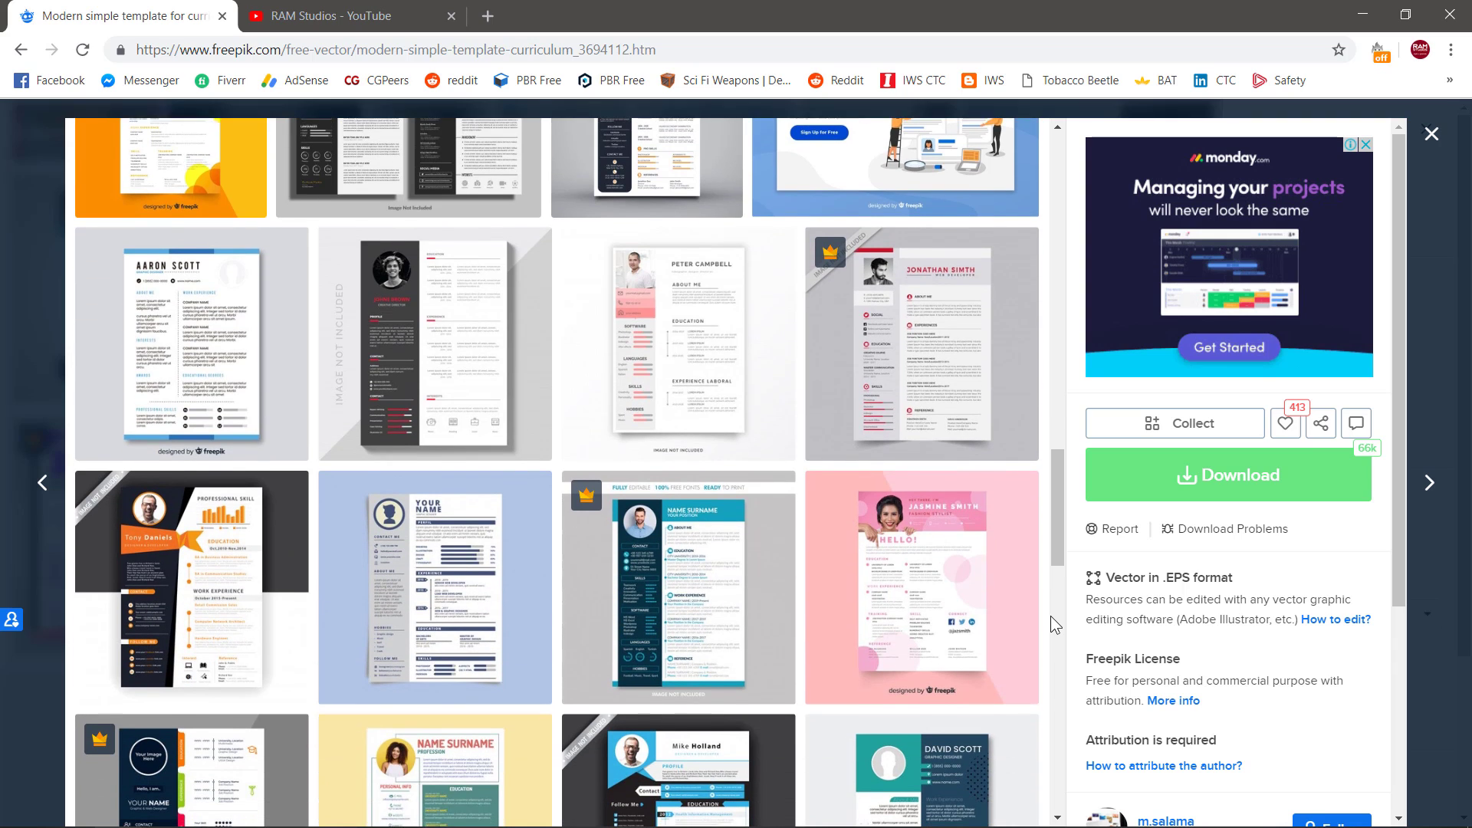
pyautogui.moveTo(150, 49); pyautogui.dragTo(284, 52)
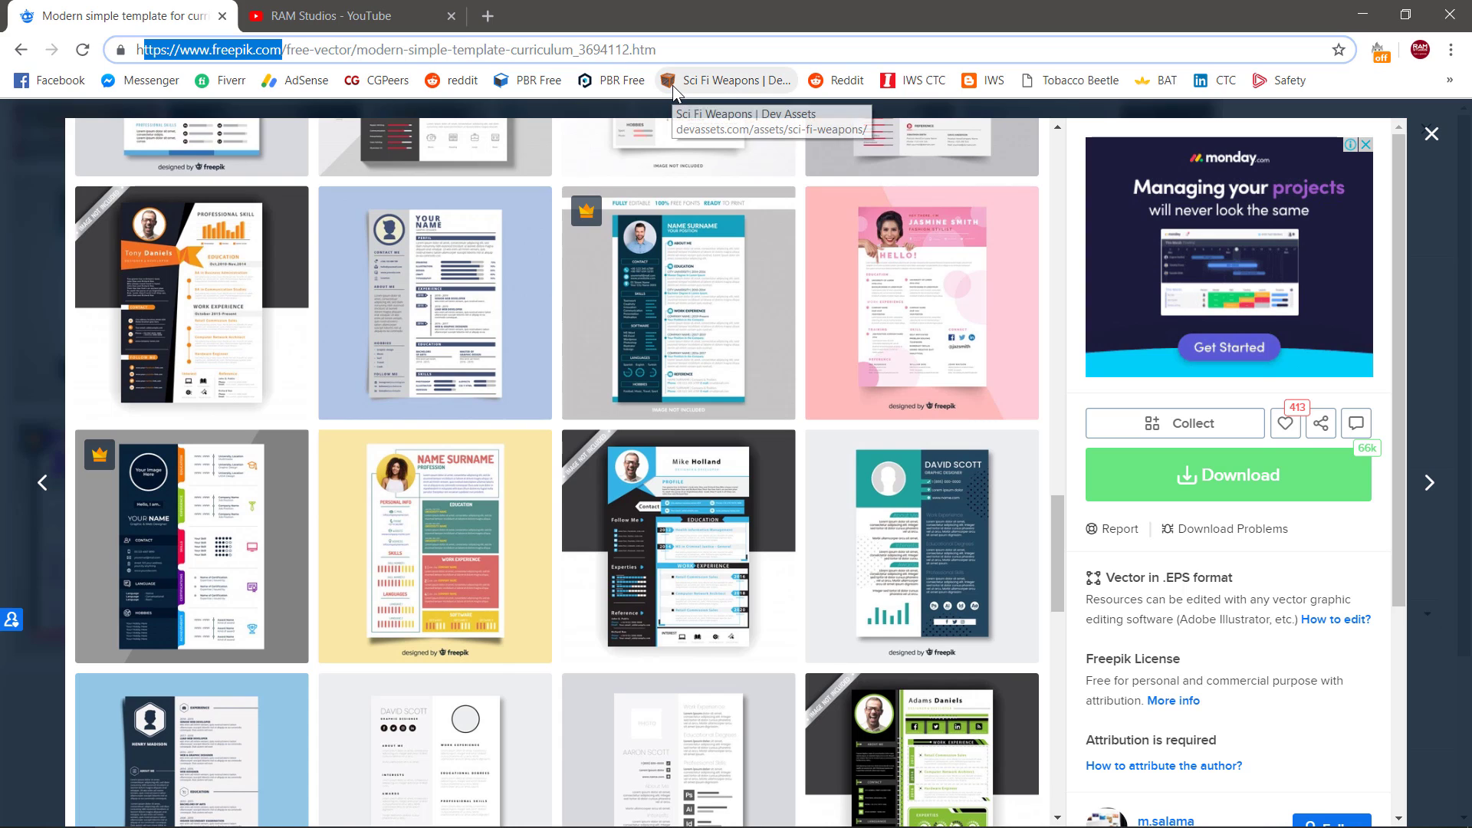
pyautogui.moveTo(1059, 513); pyautogui.dragTo(1071, 693)
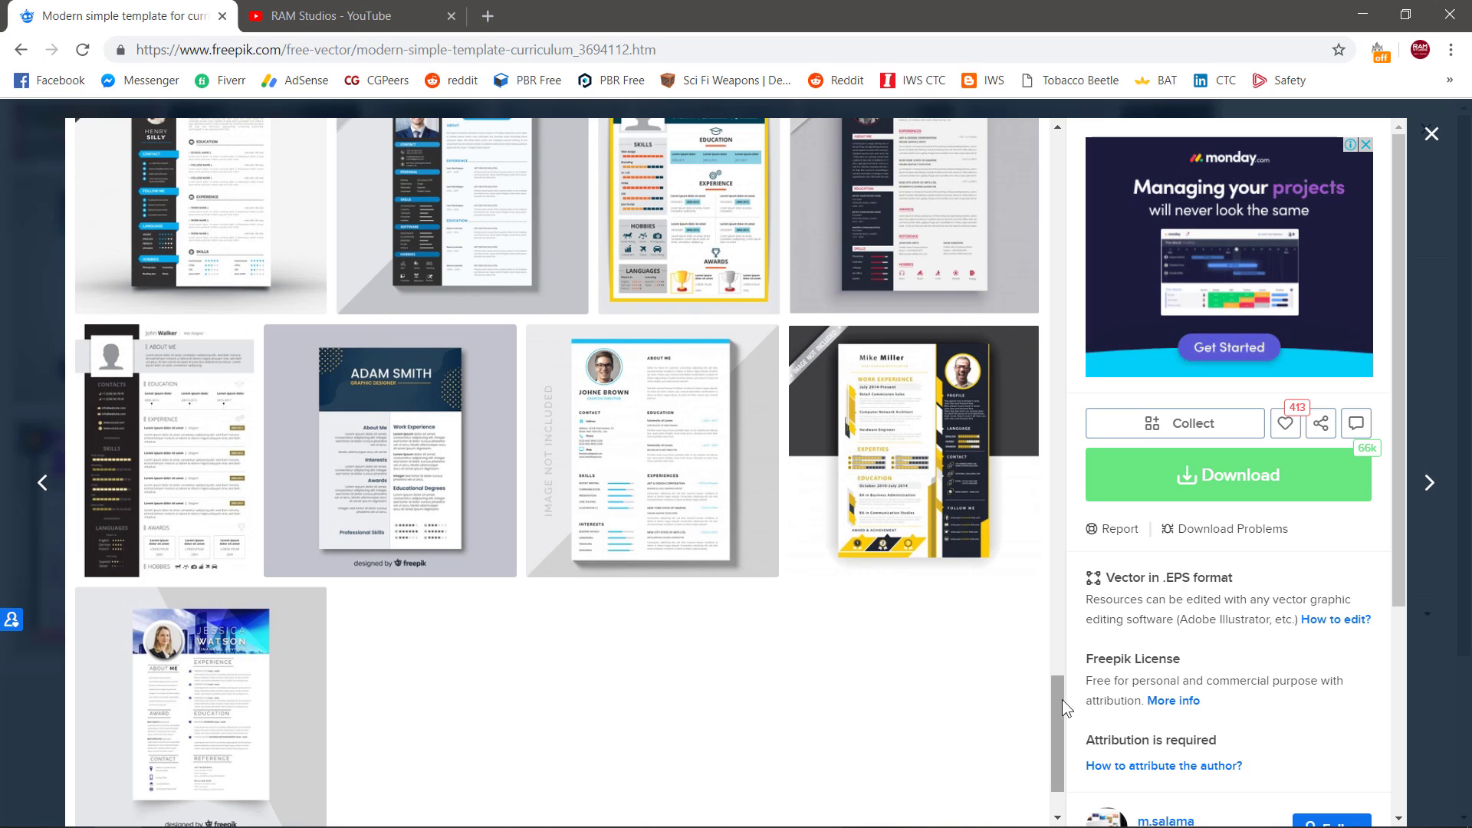
pyautogui.moveTo(1053, 701); pyautogui.dragTo(1031, 296)
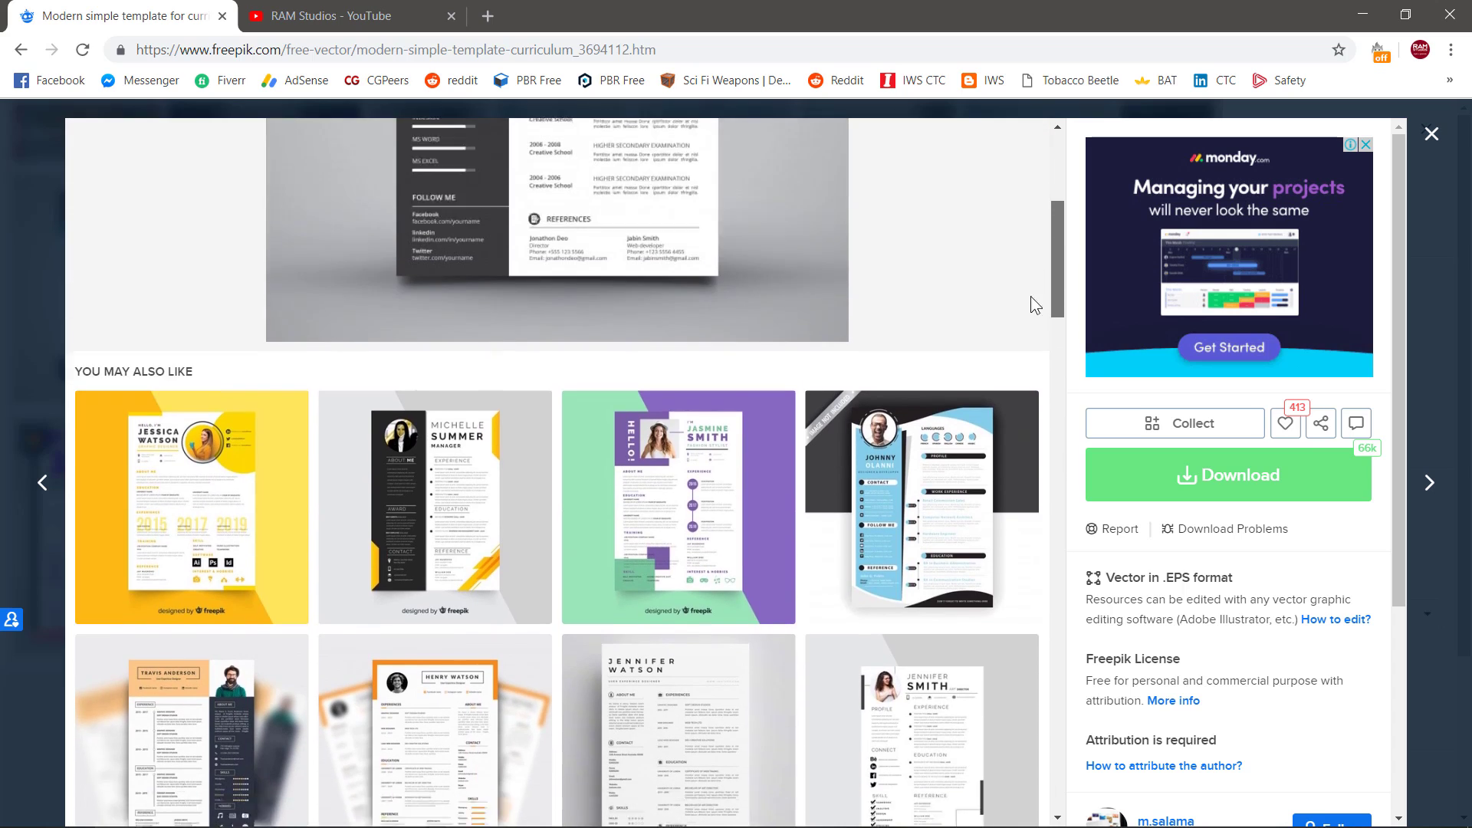
pyautogui.scroll(-8, 1031, 296)
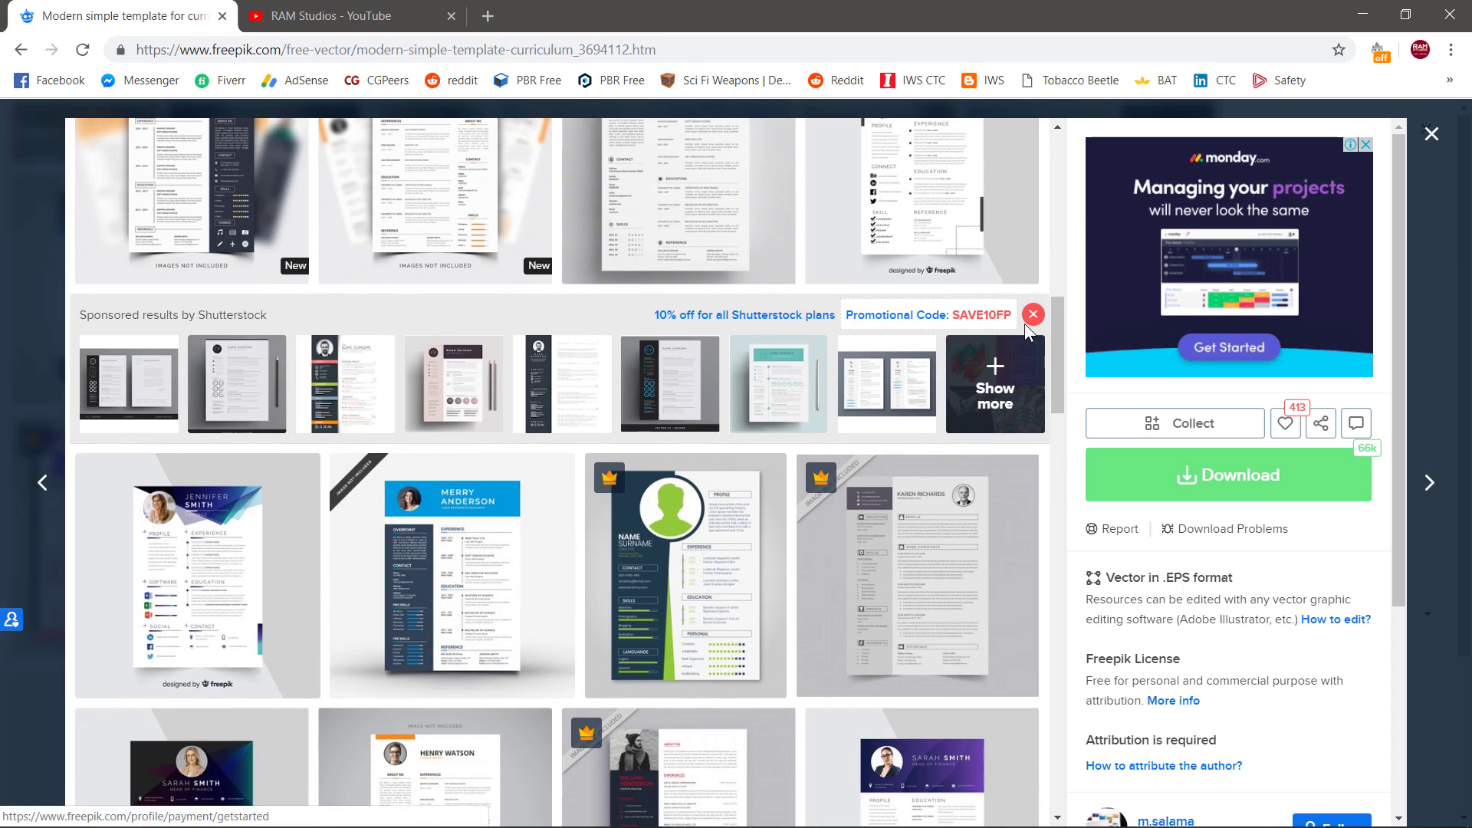
pyautogui.moveTo(1062, 352); pyautogui.dragTo(1043, 181)
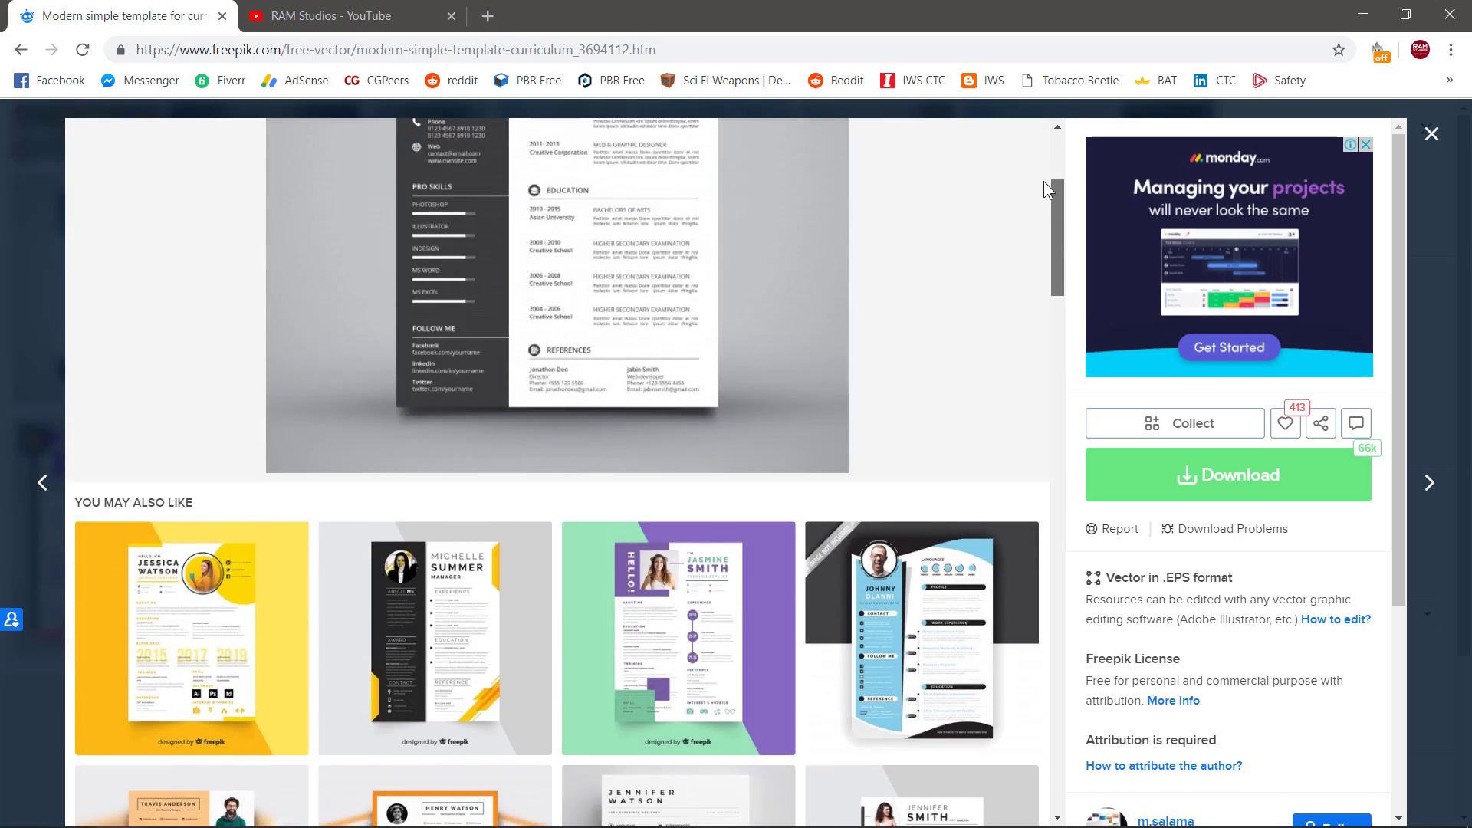
pyautogui.scroll(4, 1041, 174)
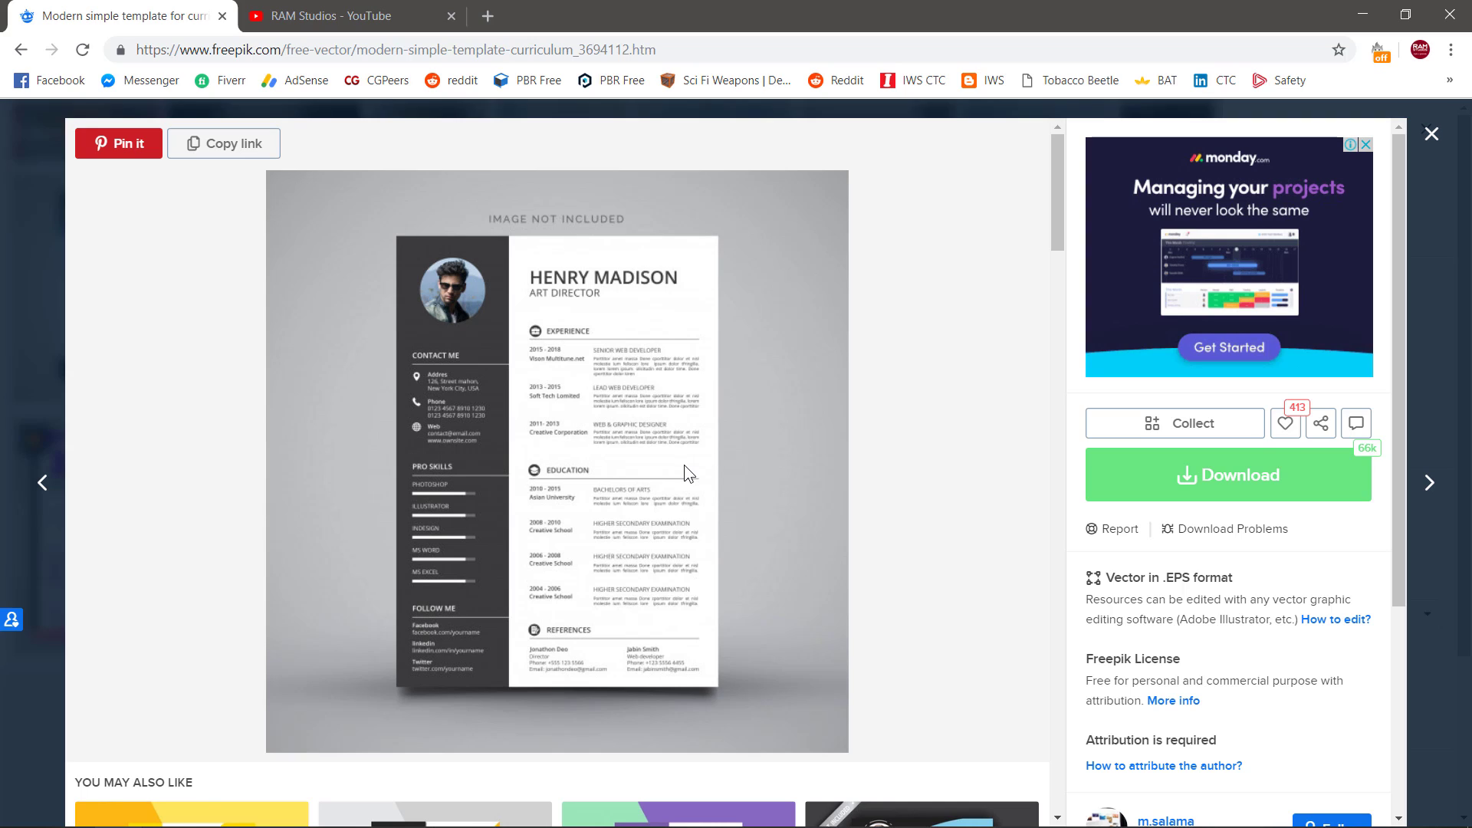
# Review the curriculum template's free and premium download options and its attribution link, and close the options
pyautogui.click(1225, 489)
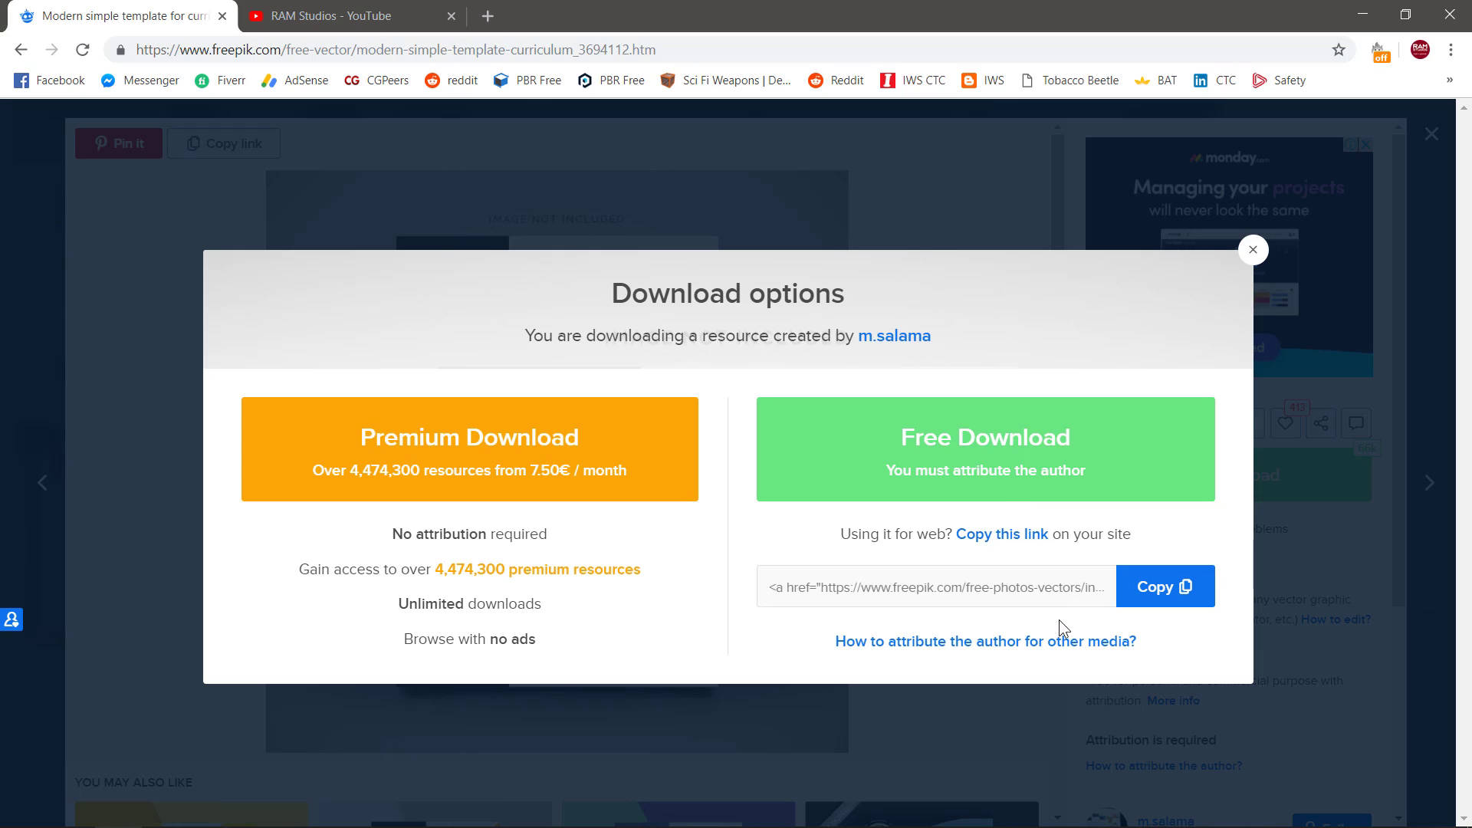
pyautogui.click(1158, 605)
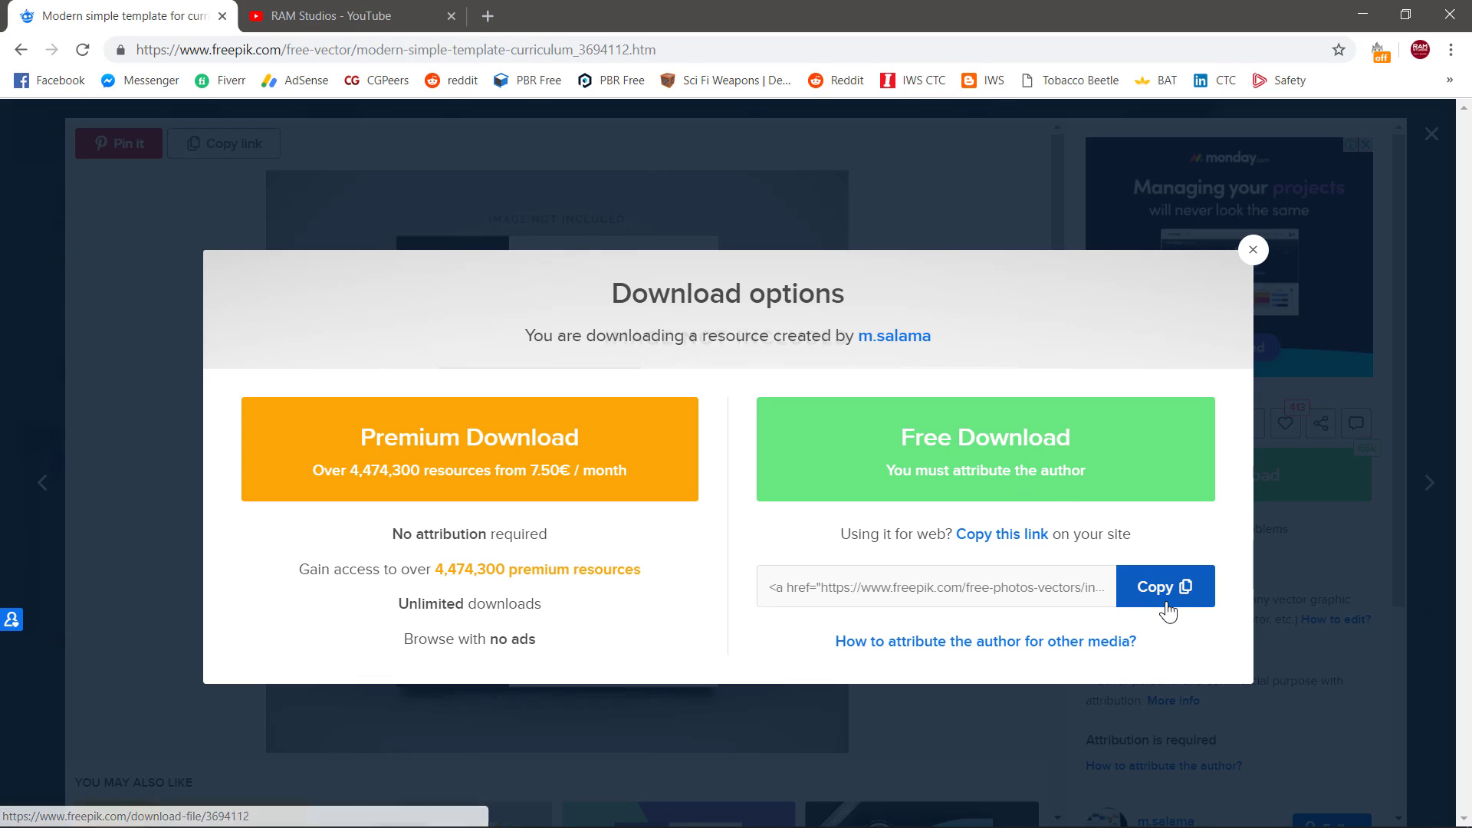
pyautogui.click(1253, 250)
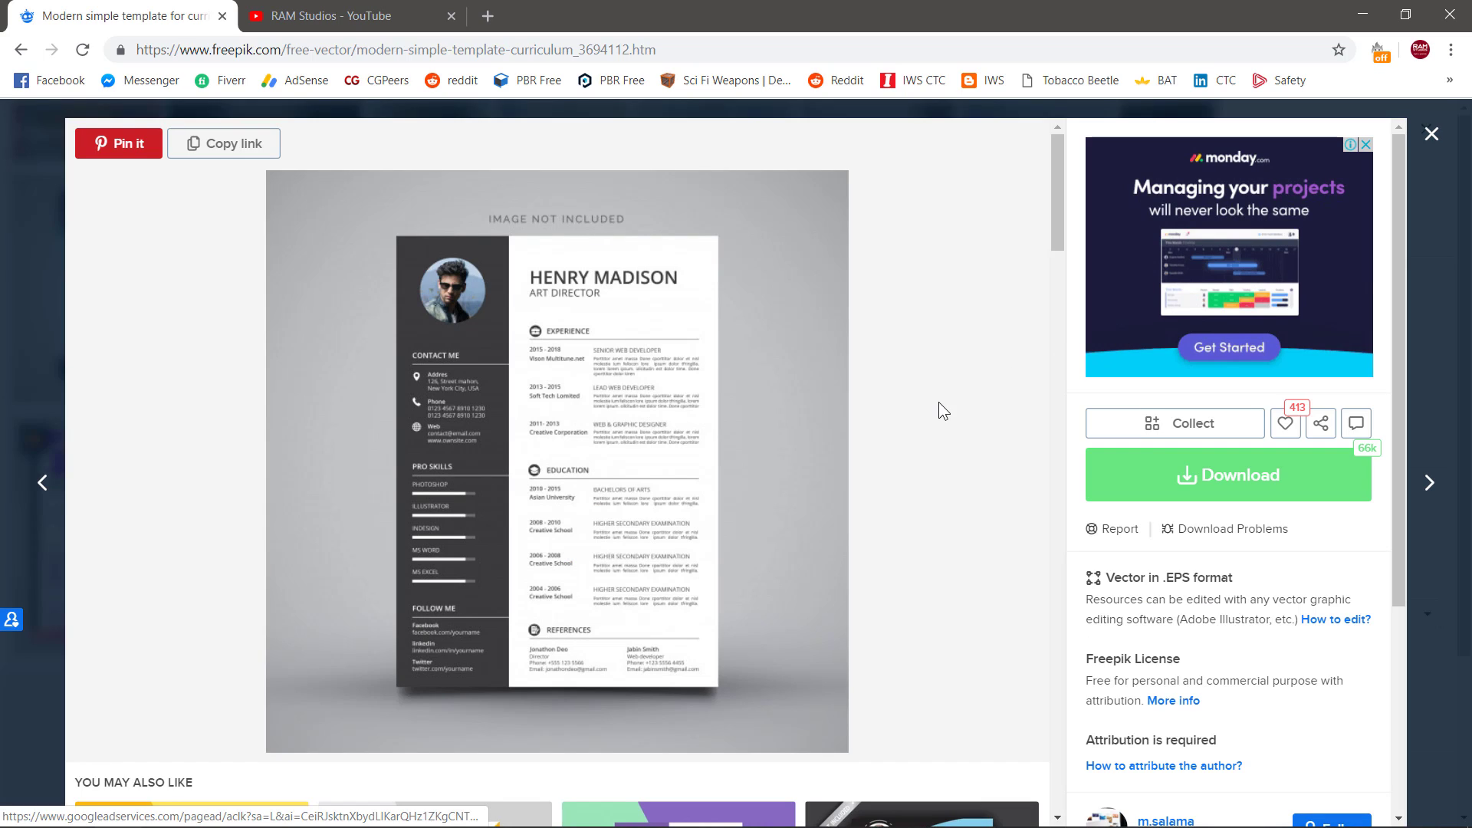
# Switch to the New folder in File Explorer and display the extracted template files as large thumbnails
pyautogui.moveTo(165, 808)
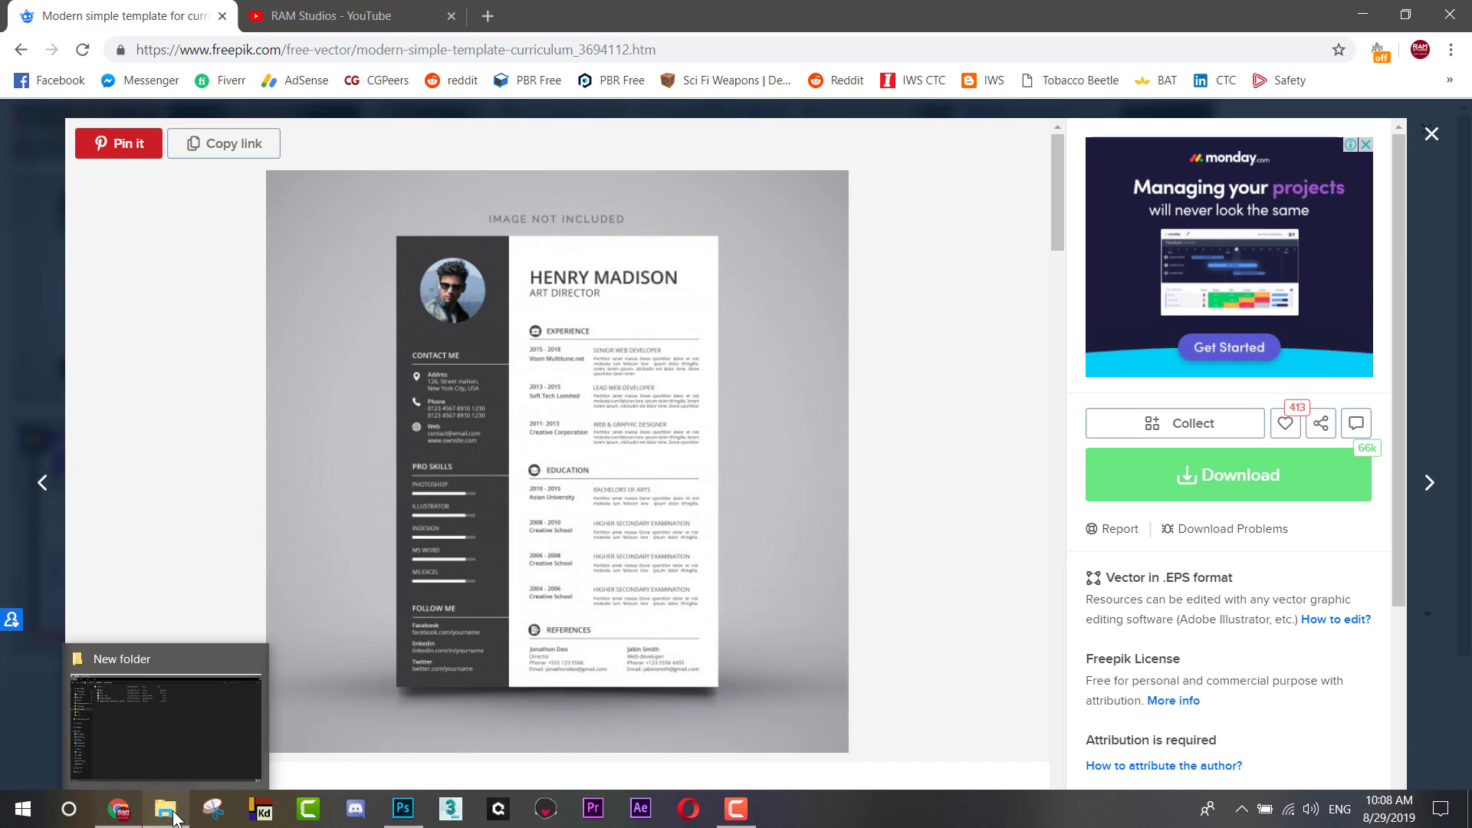
pyautogui.click(159, 742)
pyautogui.click(270, 204)
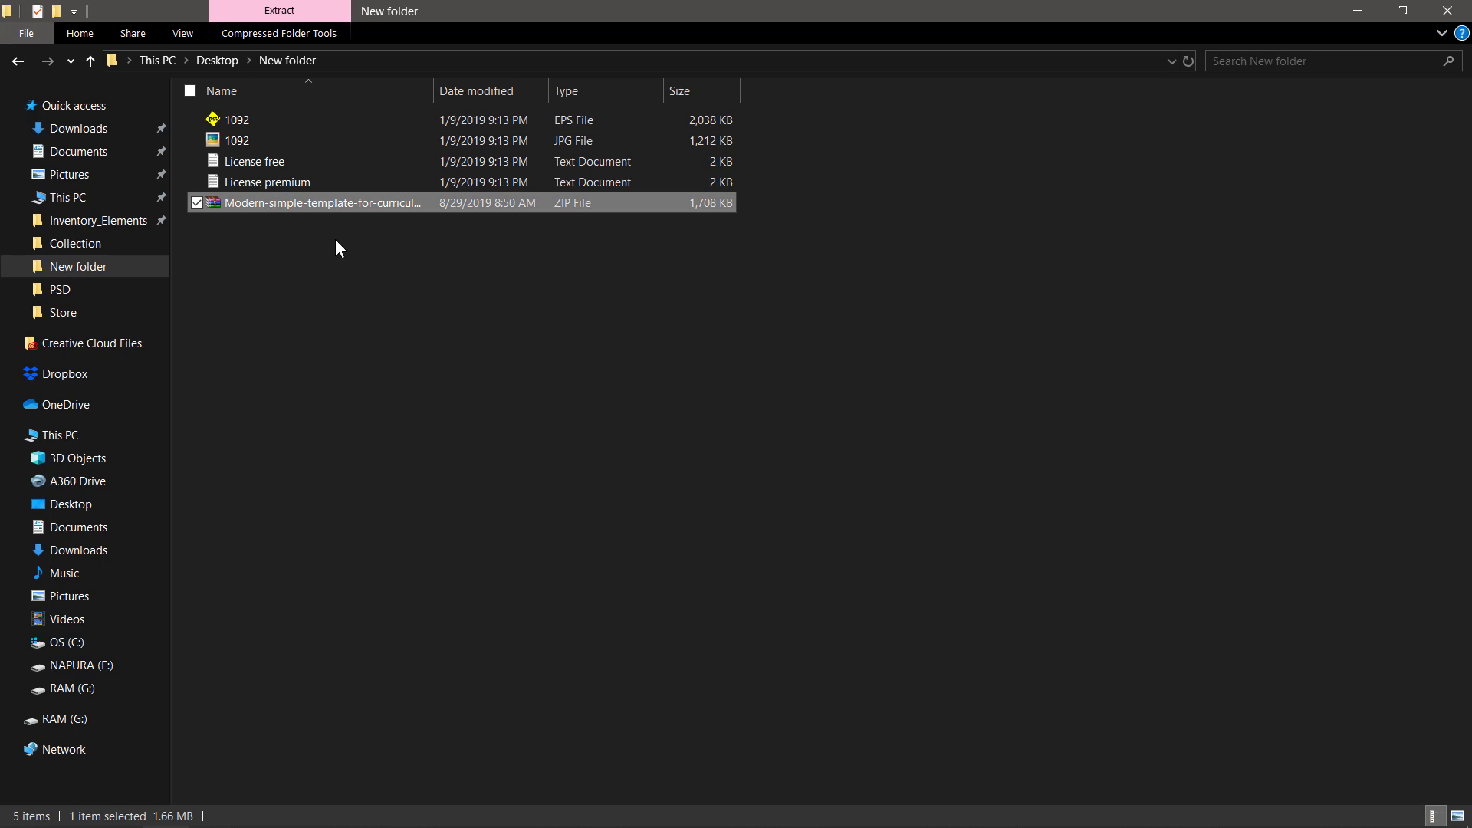
pyautogui.rightClick(276, 243)
pyautogui.moveTo(322, 259)
pyautogui.click(638, 279)
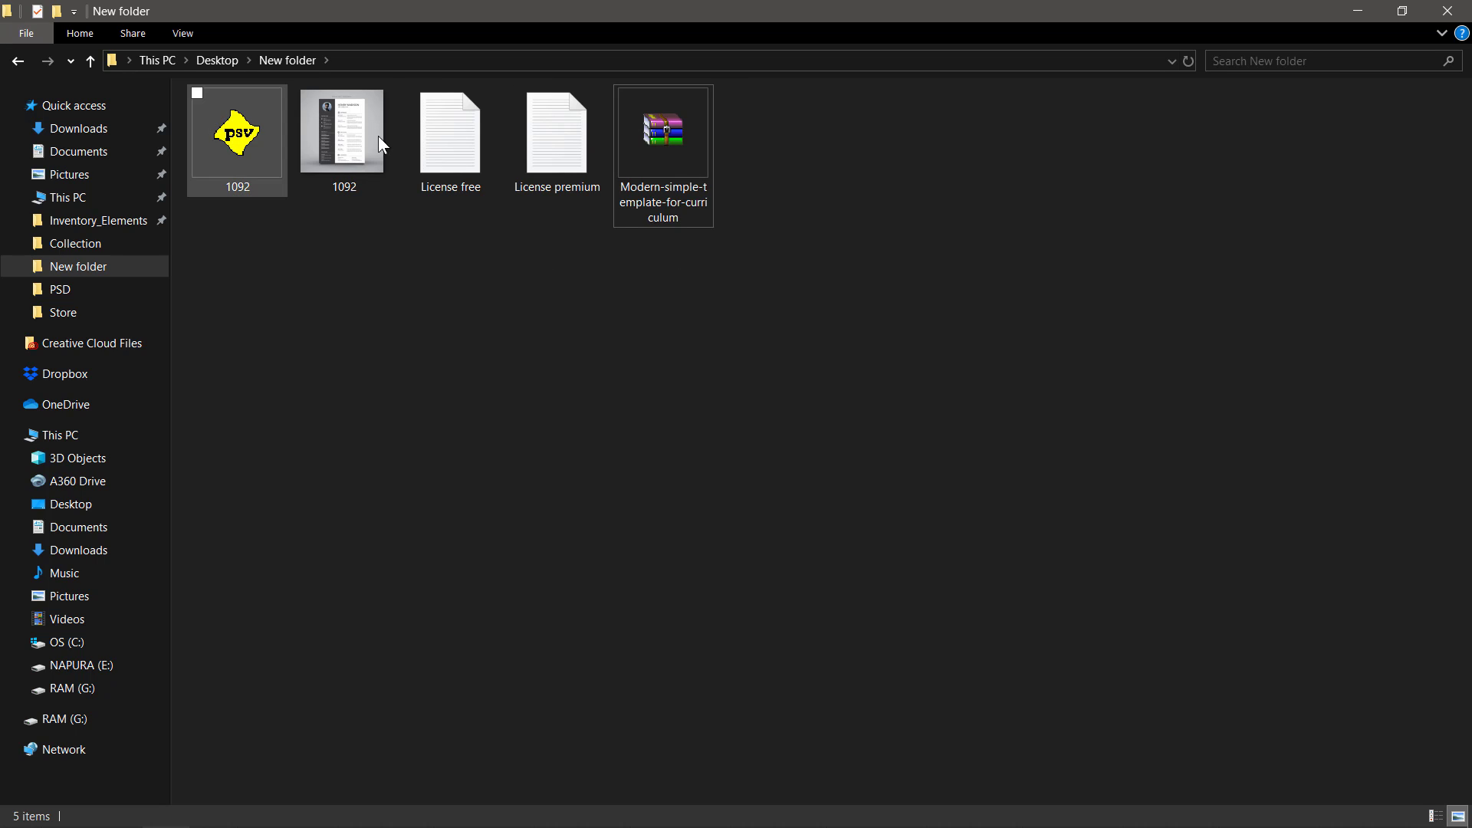
# Read the License free text file and preview the 1092 JPG image of the template, closing each one
pyautogui.moveTo(417, 328); pyautogui.dragTo(493, 253)
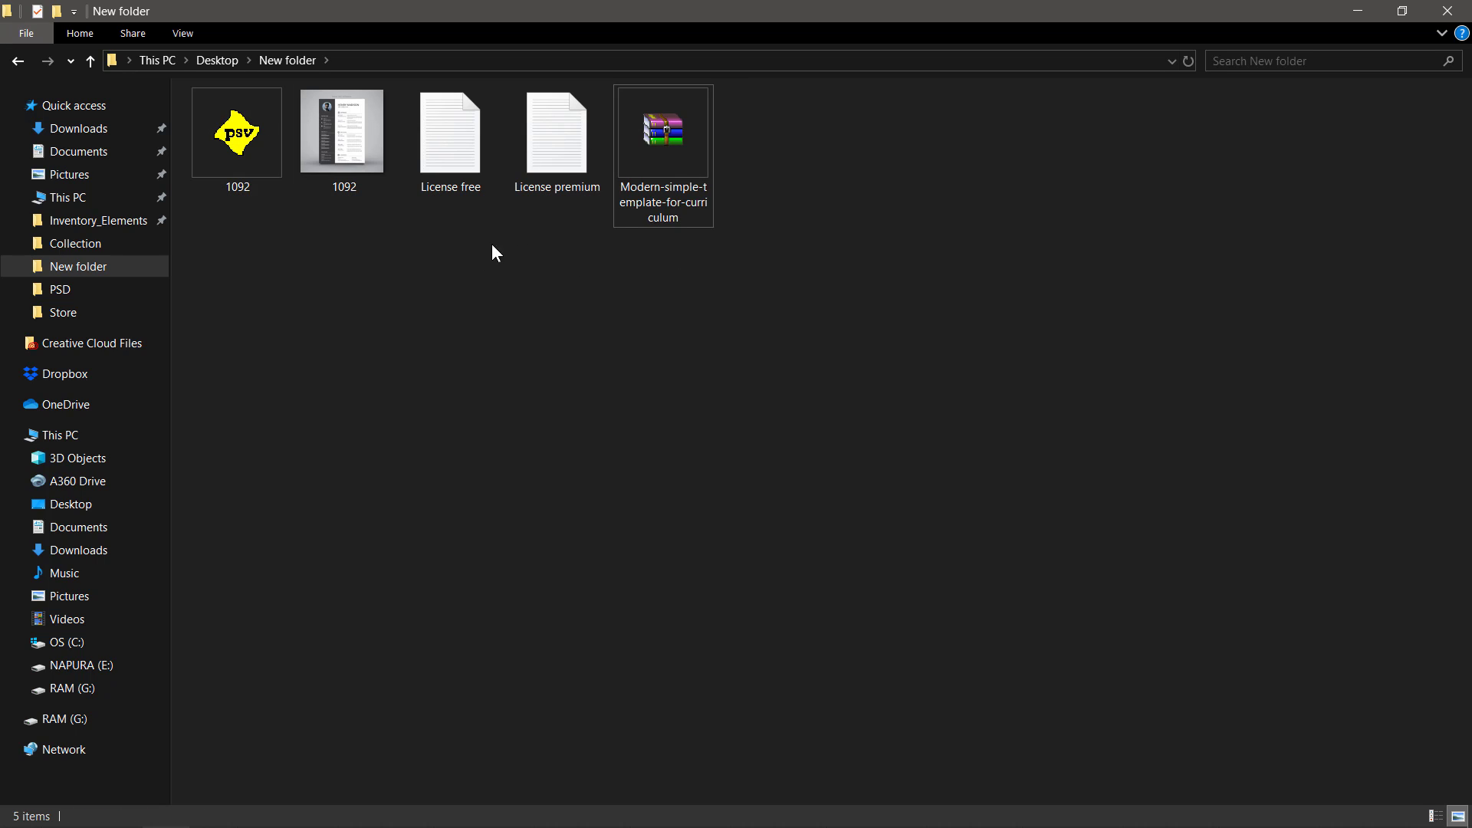
pyautogui.click(518, 168)
pyautogui.doubleClick(445, 176)
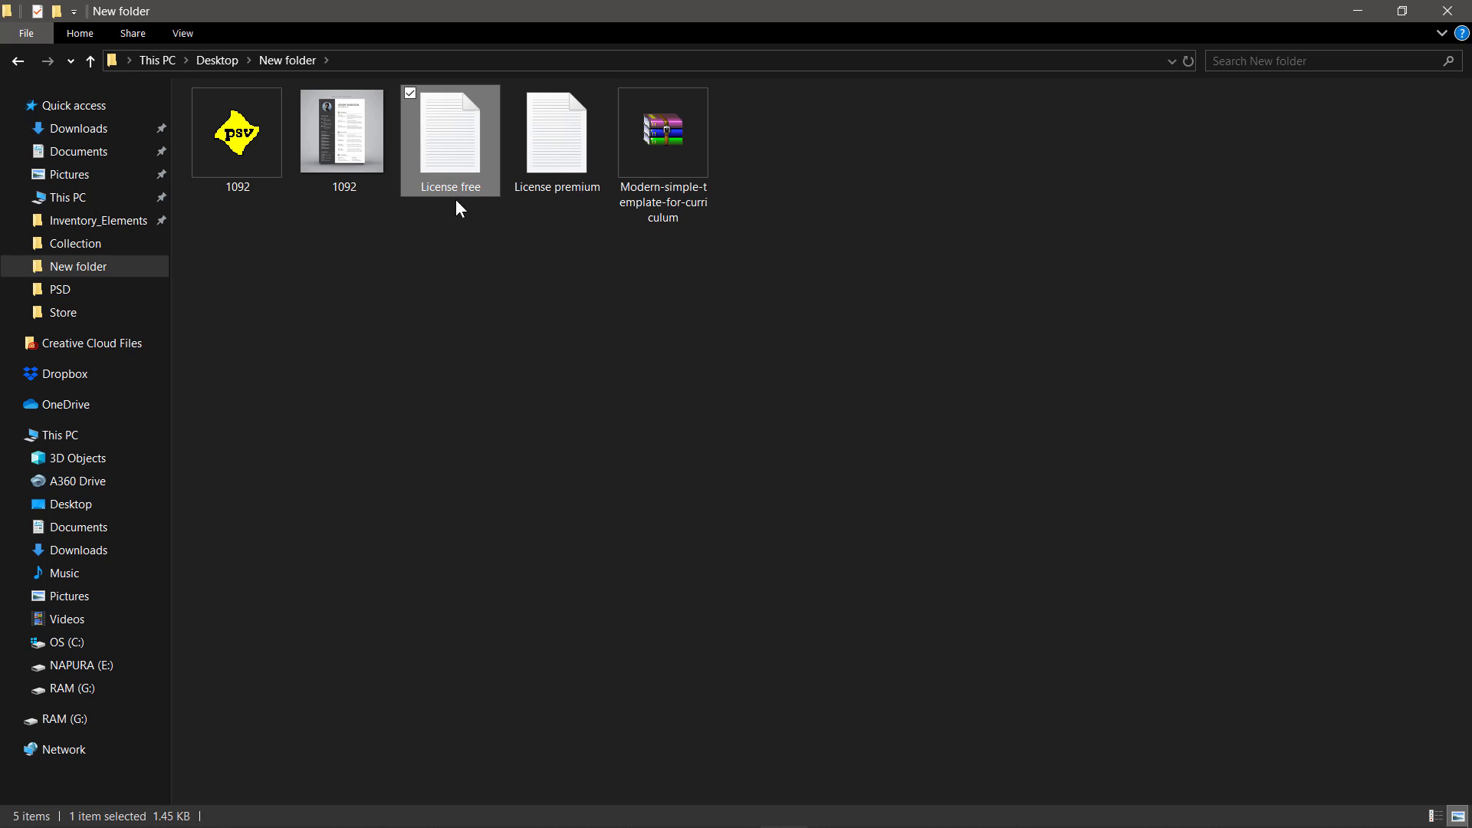
pyautogui.scroll(-7, 1112, 417)
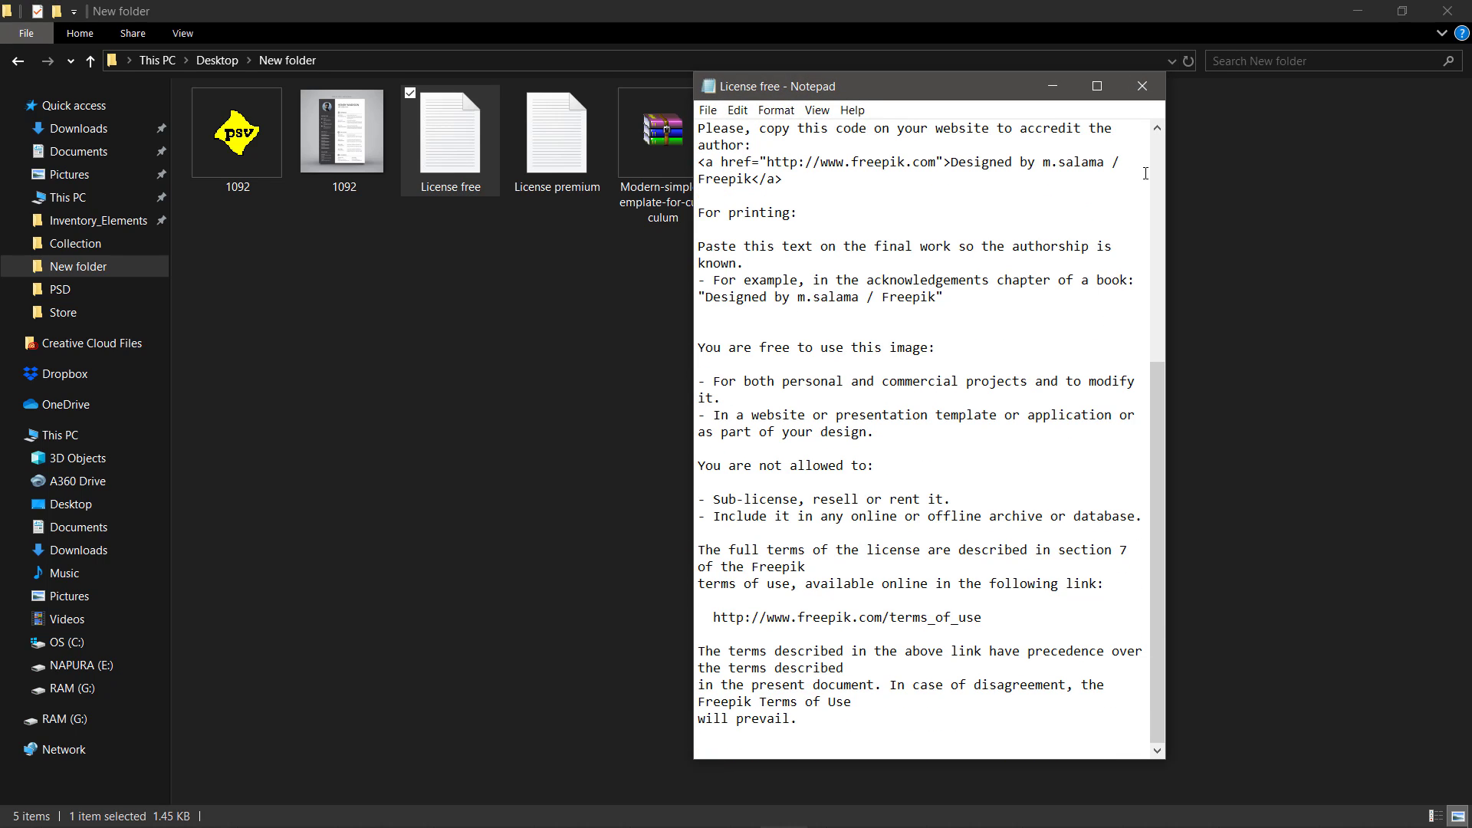
pyautogui.click(1142, 86)
pyautogui.click(904, 349)
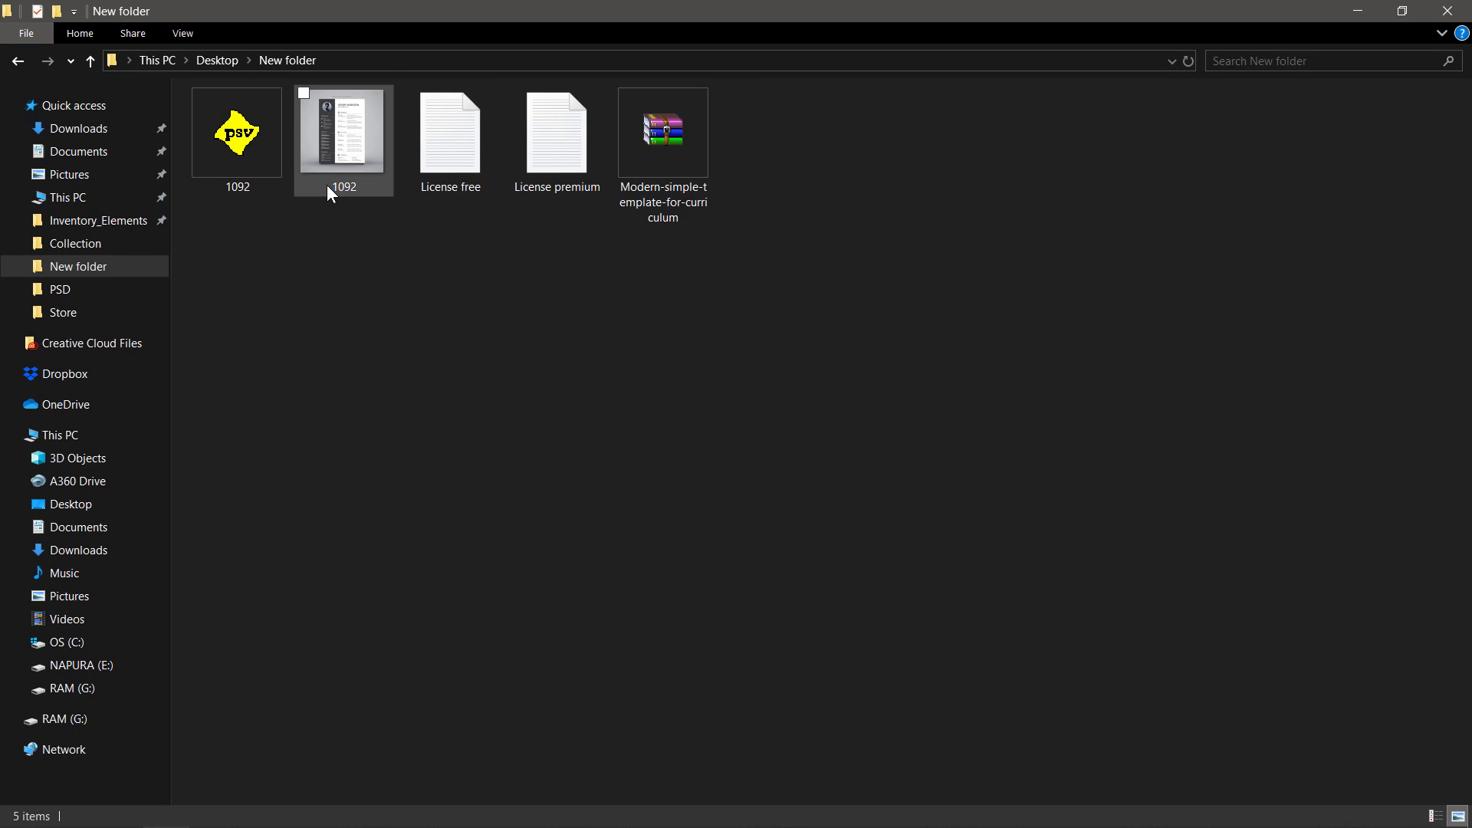
pyautogui.doubleClick(327, 191)
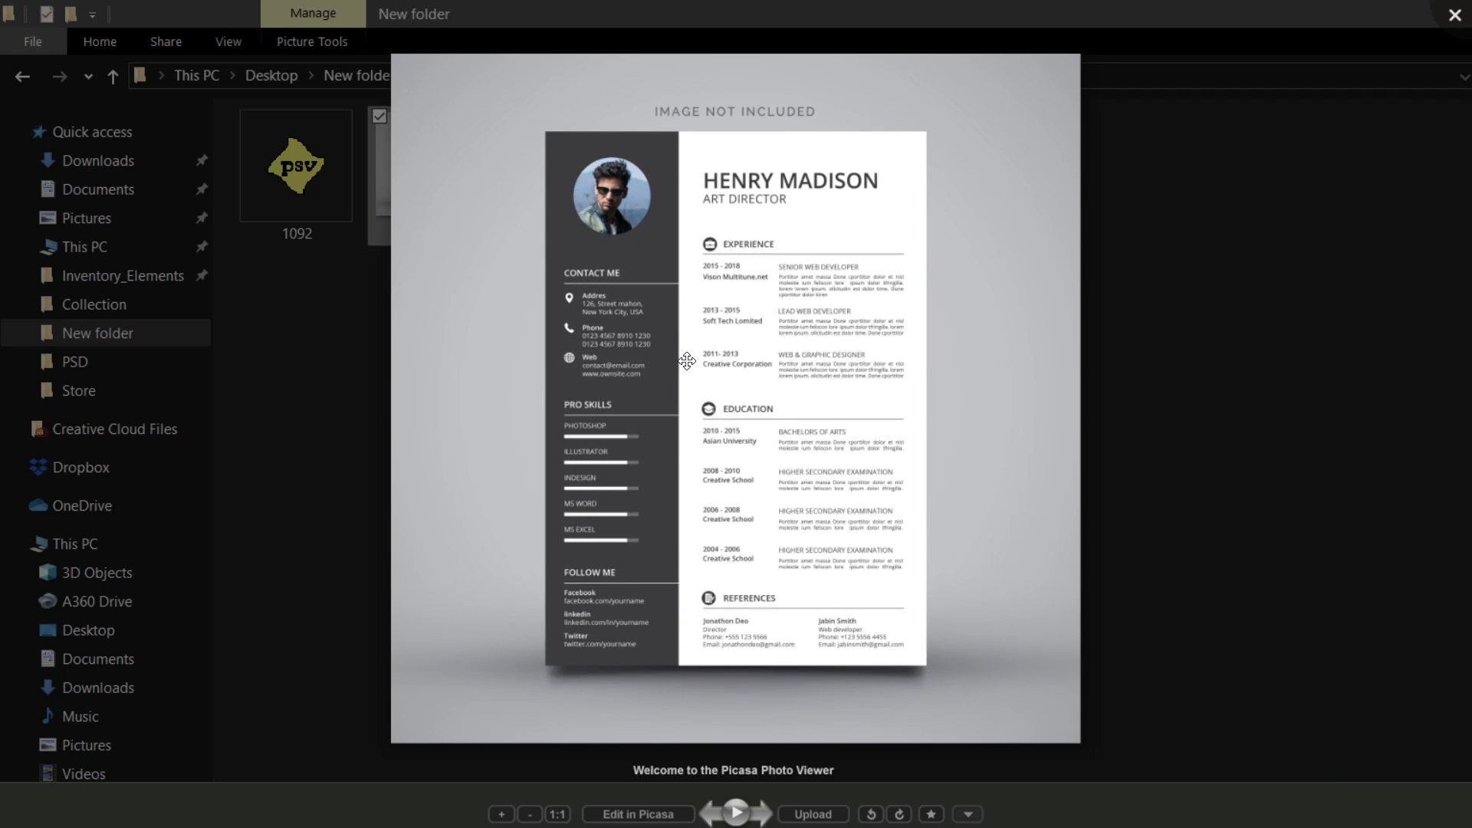
pyautogui.click(1455, 15)
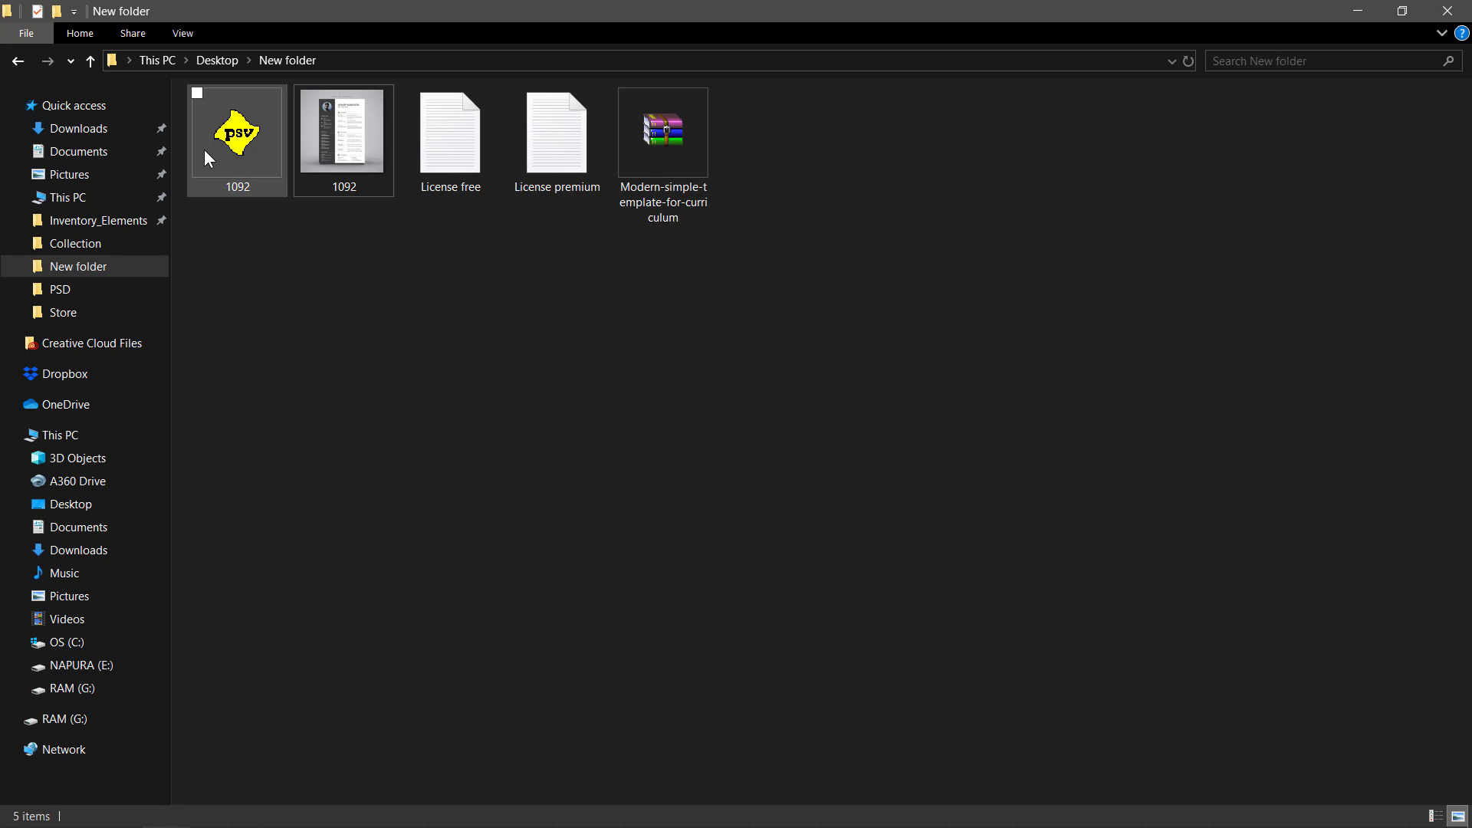
# Open the 1092 EPS file from the New folder in Photoshop, accepting the proposed rasterize settings
pyautogui.click(403, 806)
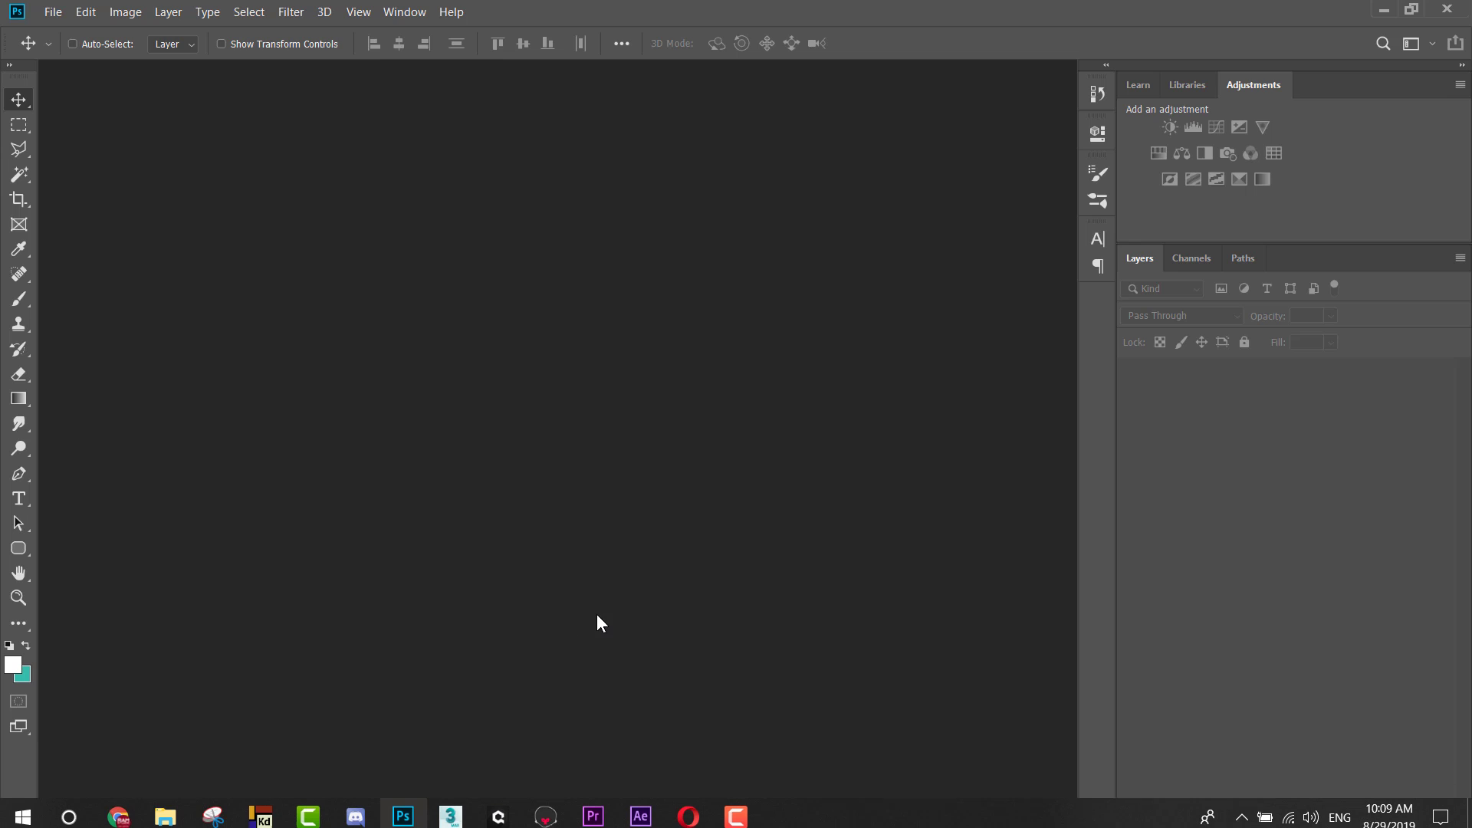
pyautogui.moveTo(165, 809)
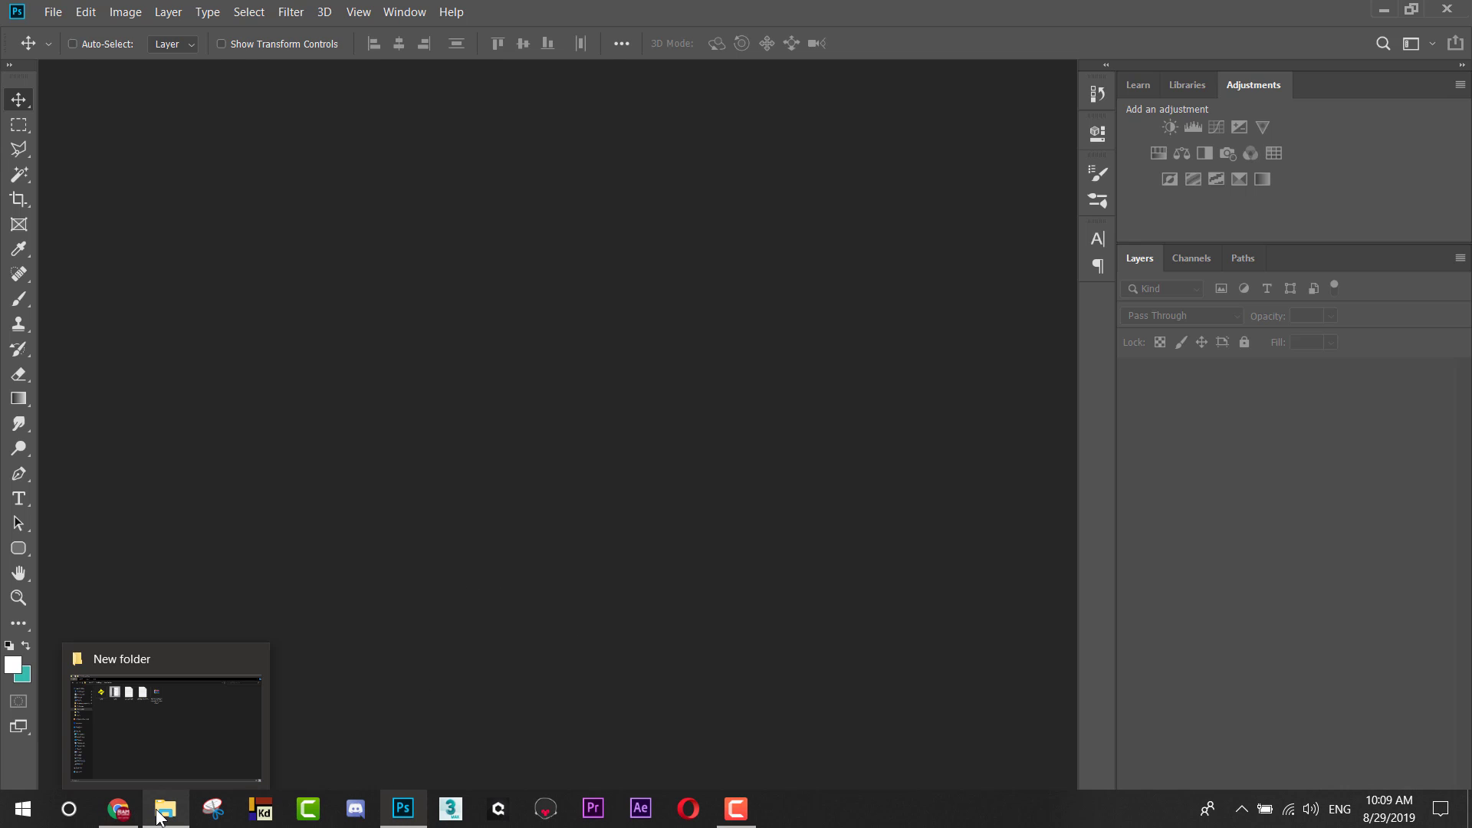
pyautogui.click(178, 754)
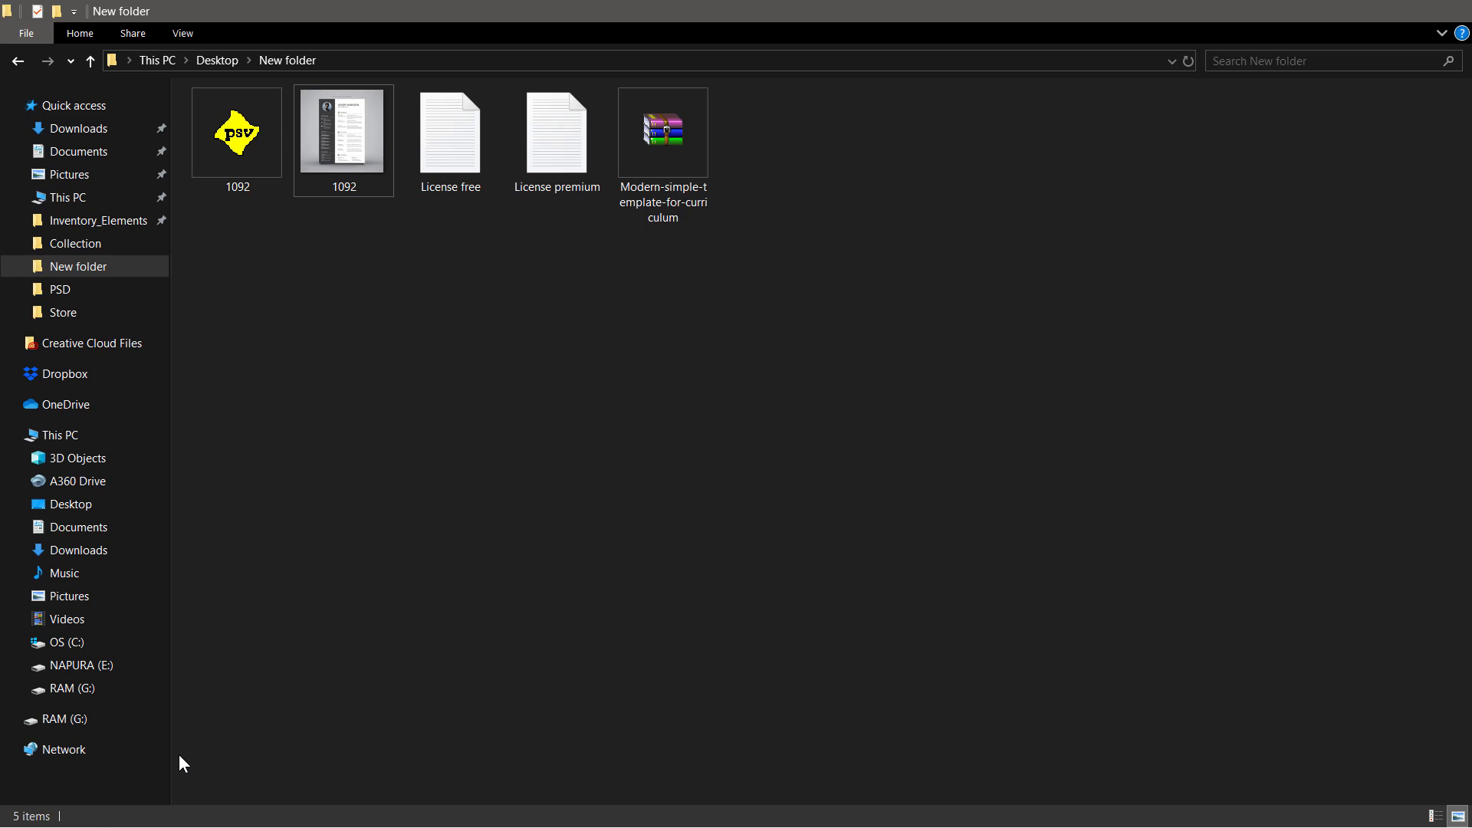
pyautogui.moveTo(236, 138); pyautogui.dragTo(469, 463)
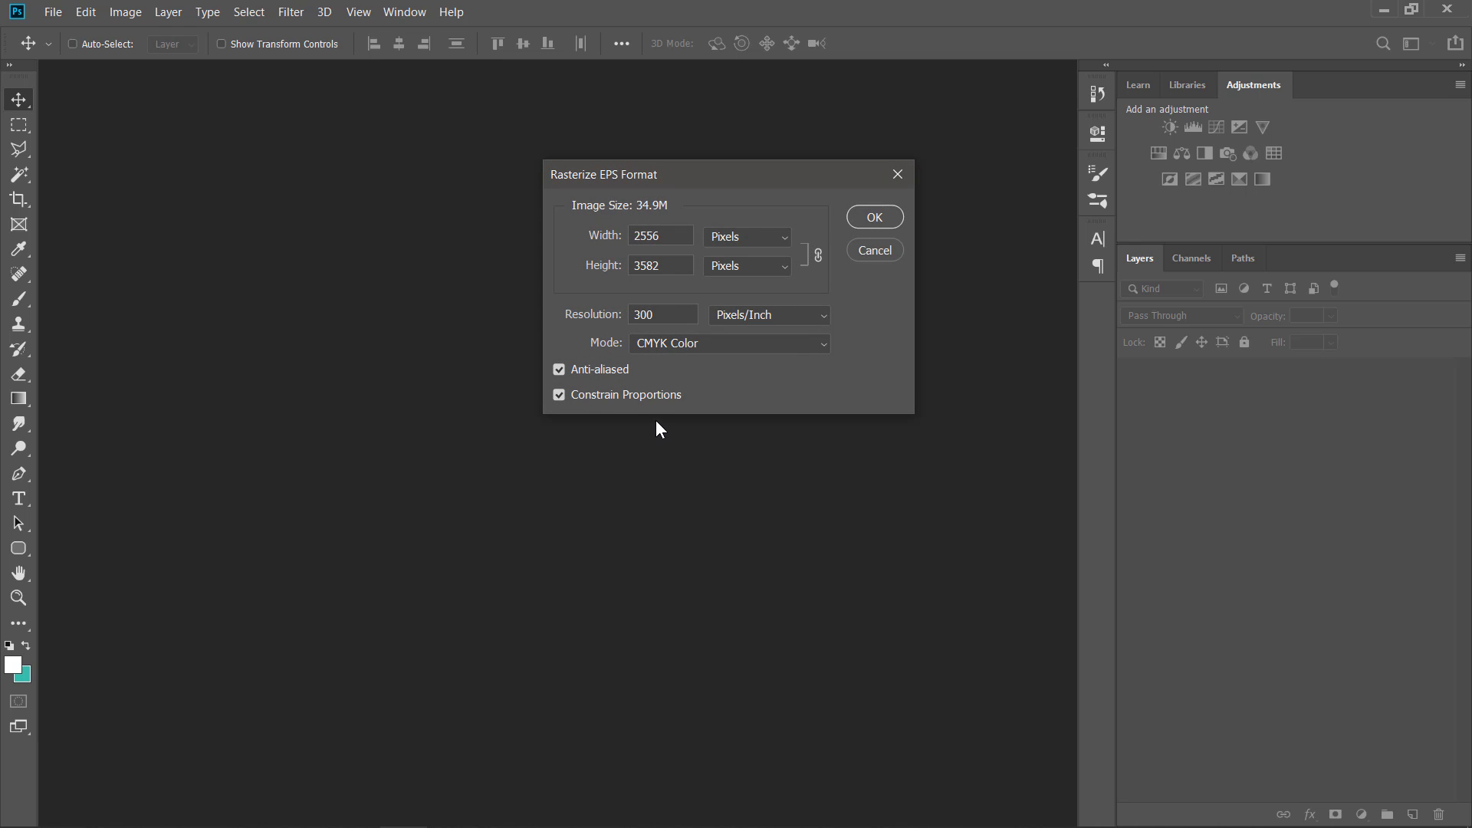
pyautogui.moveTo(673, 176); pyautogui.dragTo(528, 240)
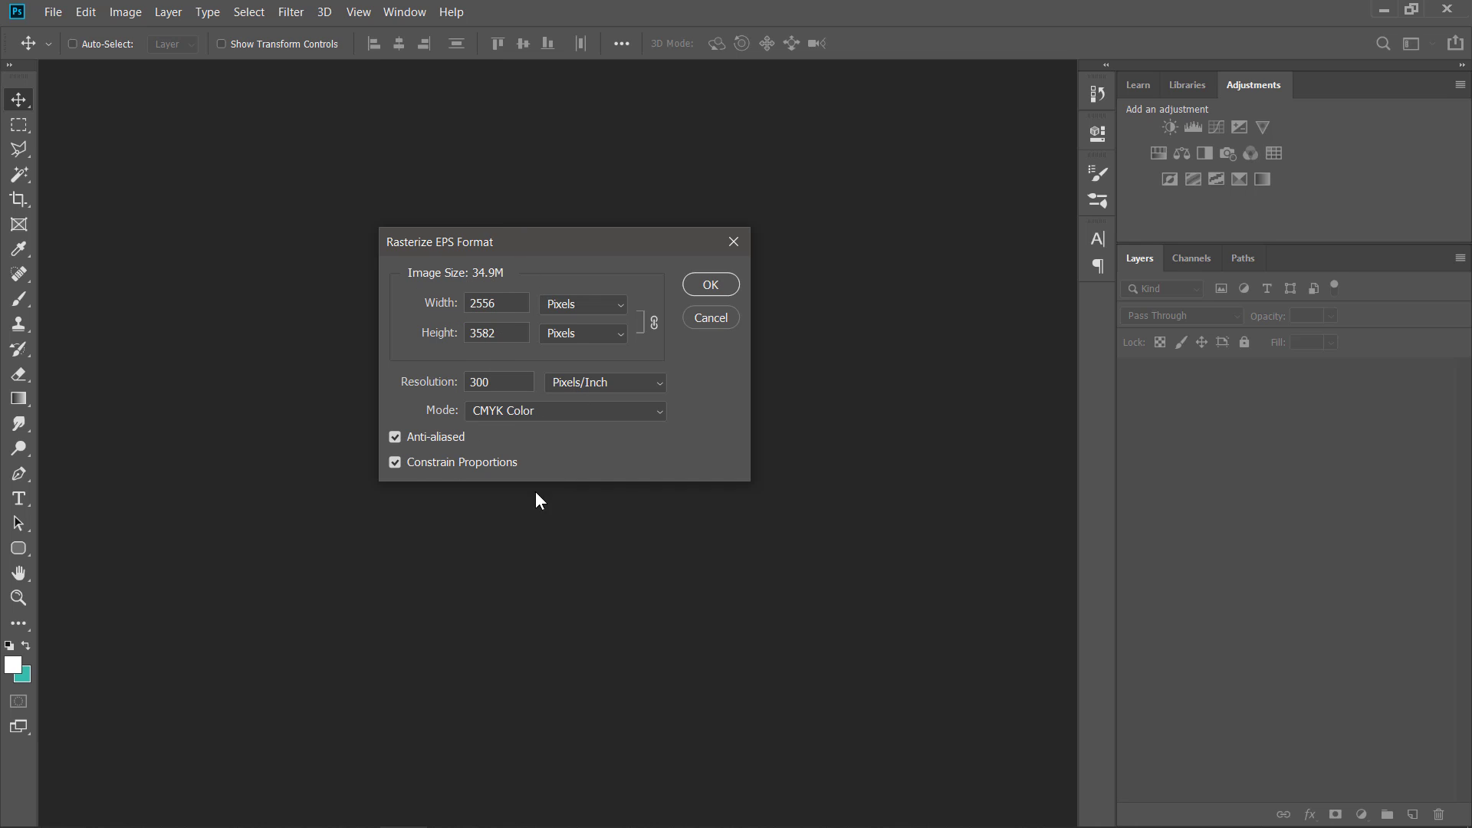
pyautogui.click(696, 285)
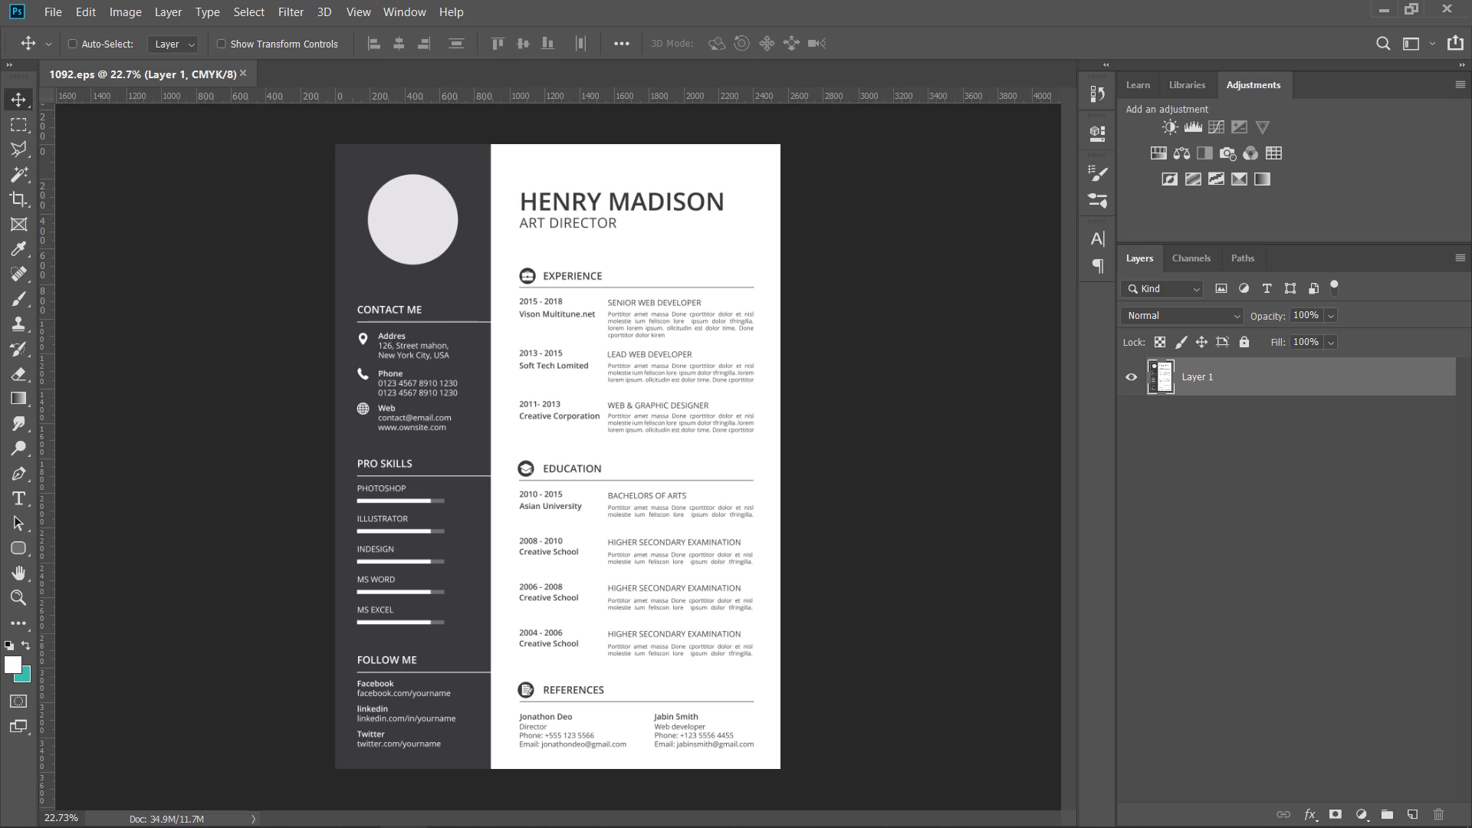
# Set up a new document from the A4 print preset, in portrait orientation with artboards enabled
pyautogui.click(49, 14)
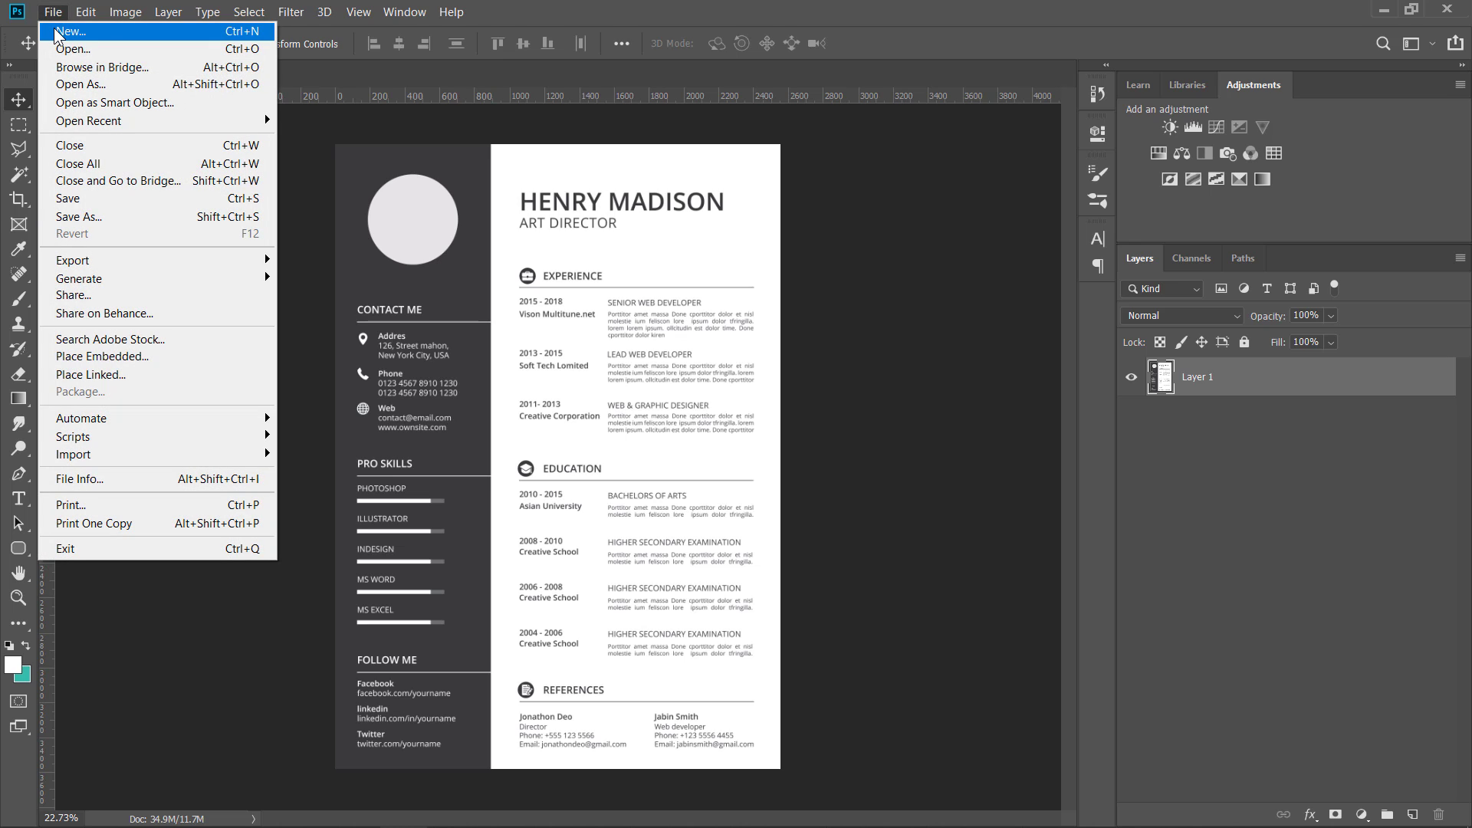
pyautogui.click(57, 35)
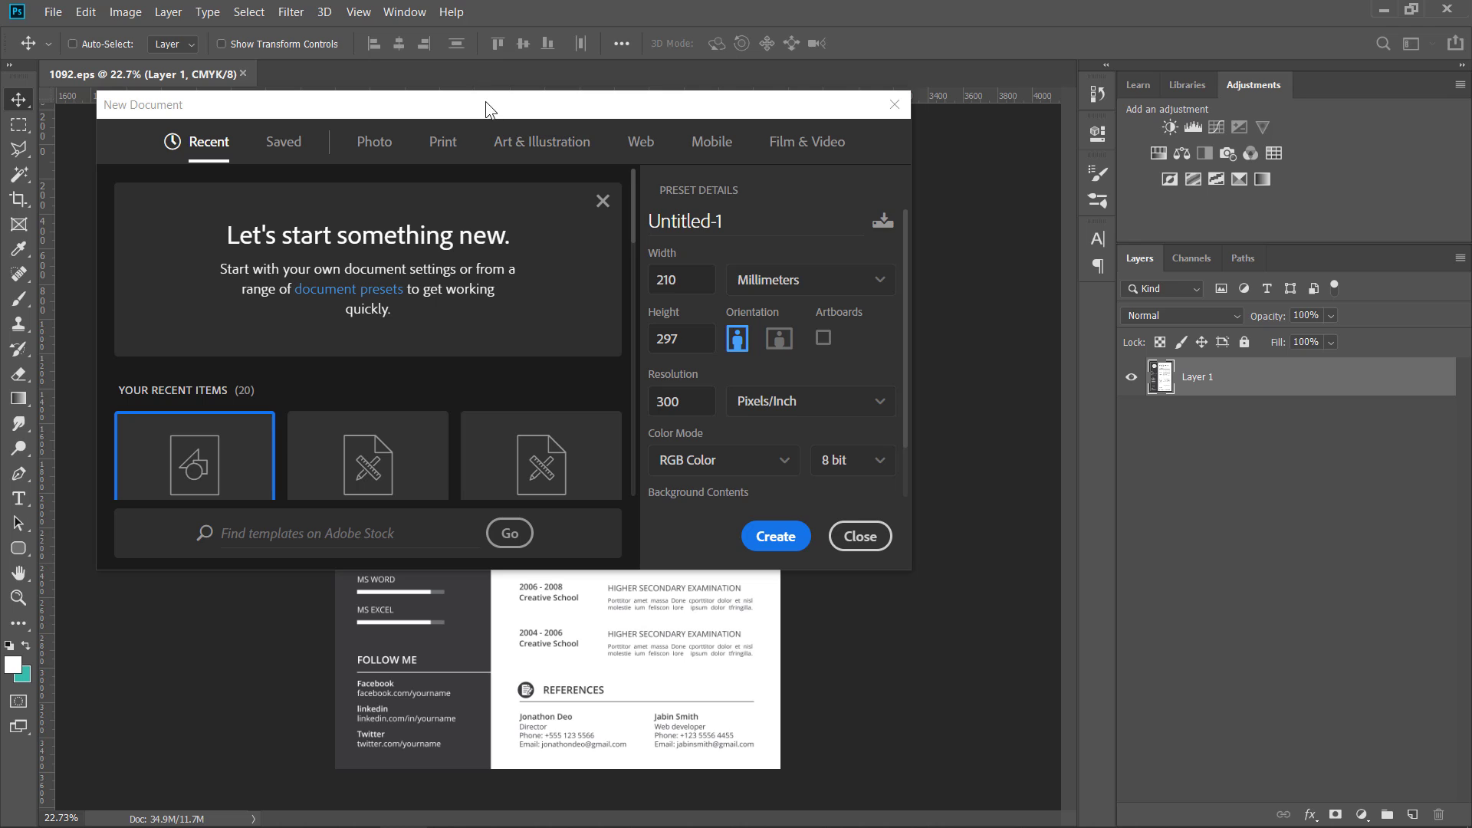
pyautogui.moveTo(494, 117); pyautogui.dragTo(570, 193)
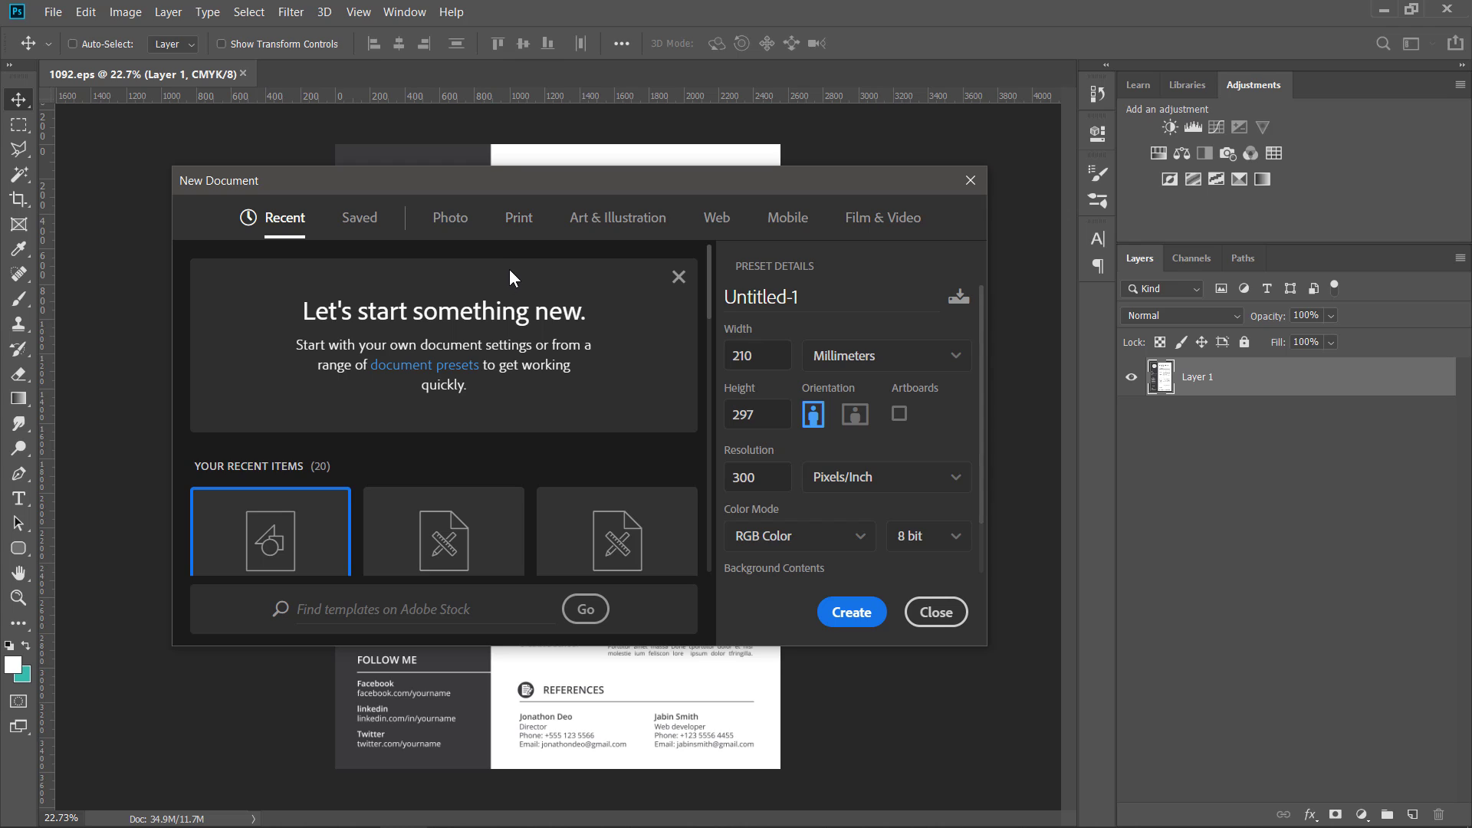
pyautogui.click(518, 219)
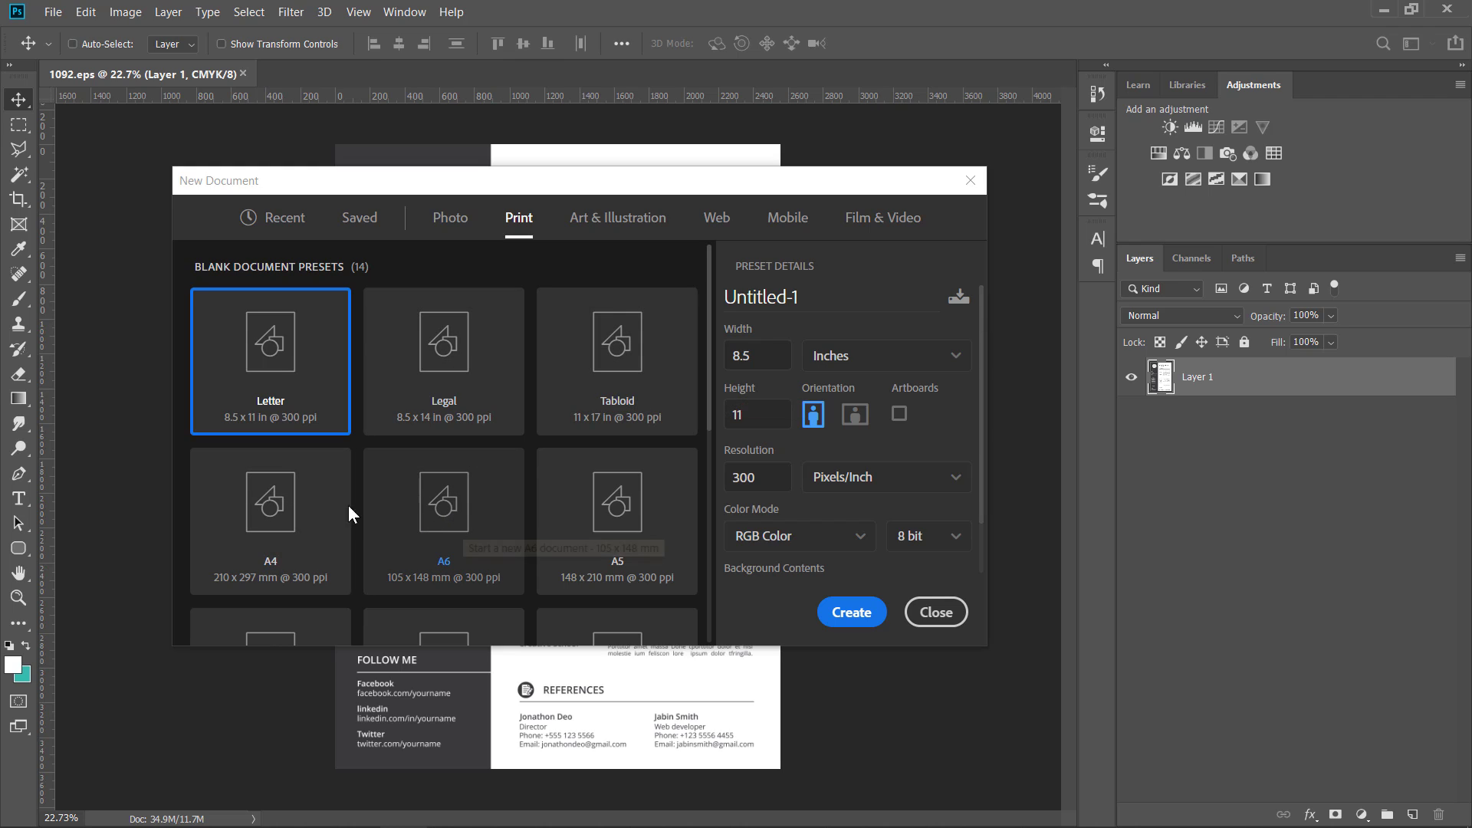
pyautogui.scroll(-2, 342, 510)
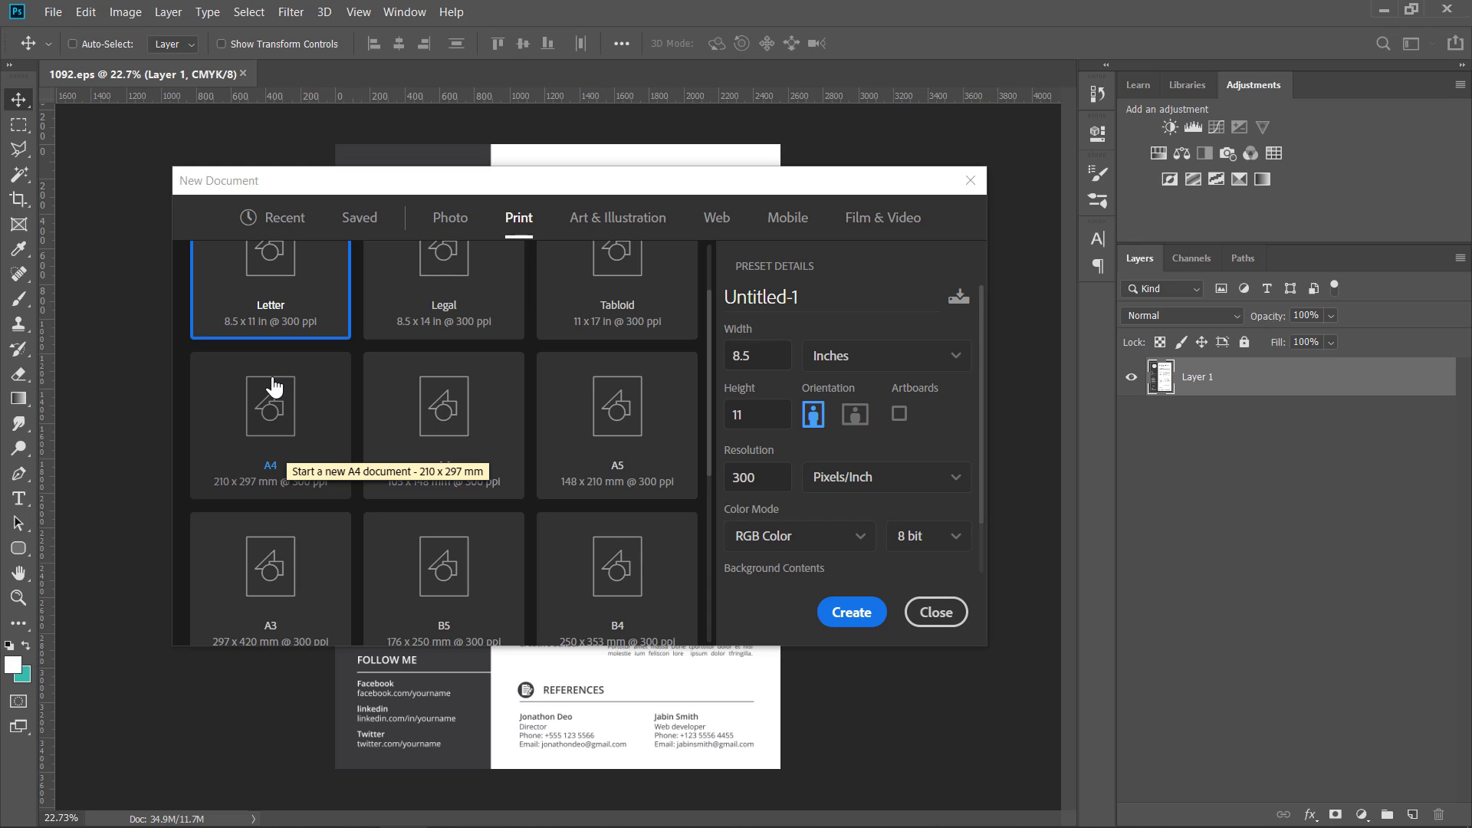
pyautogui.click(278, 401)
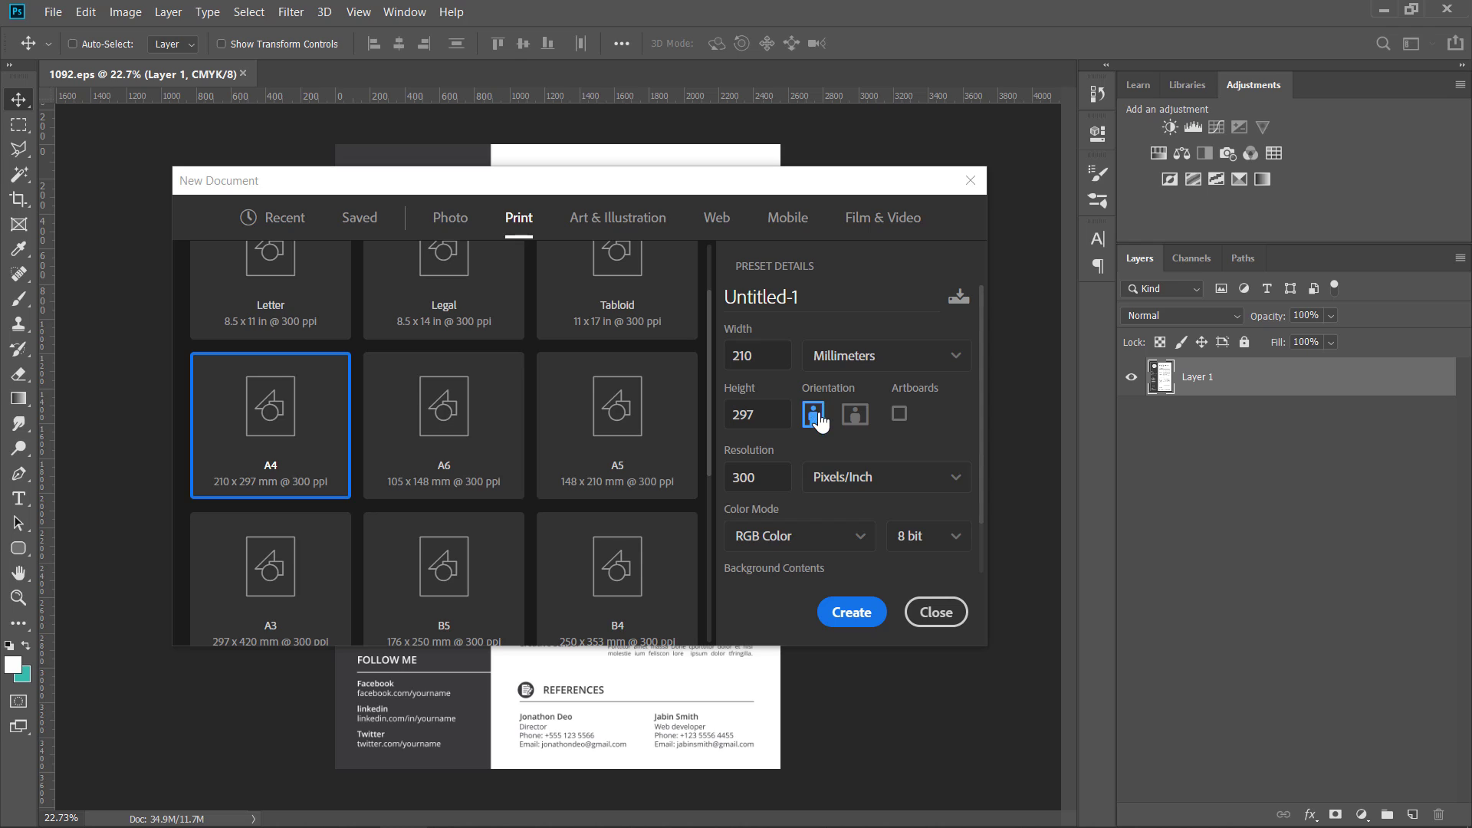
pyautogui.moveTo(983, 436); pyautogui.dragTo(984, 491)
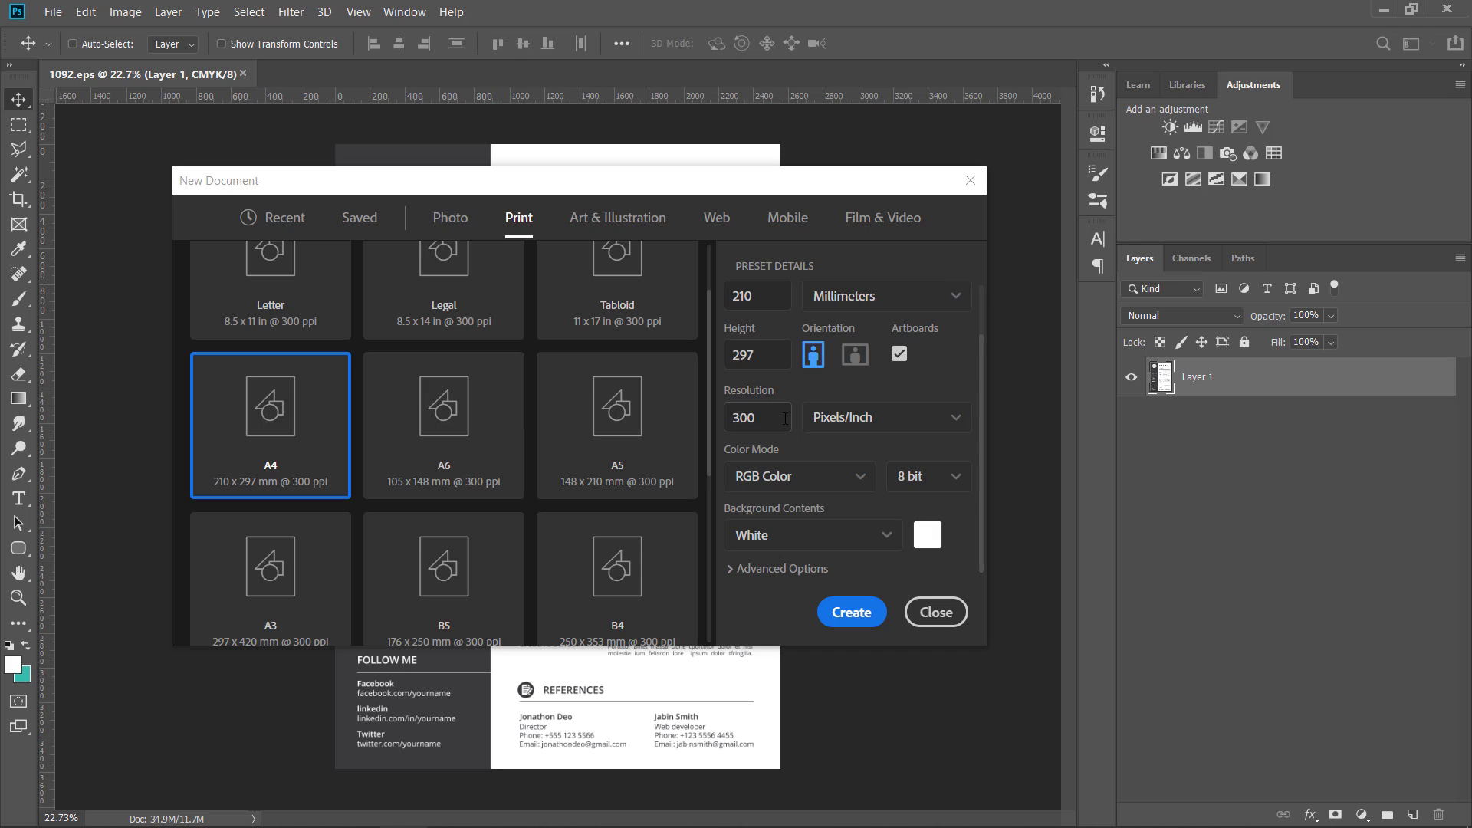
# Review the resolution value and its unit in the new document settings
pyautogui.click(784, 419)
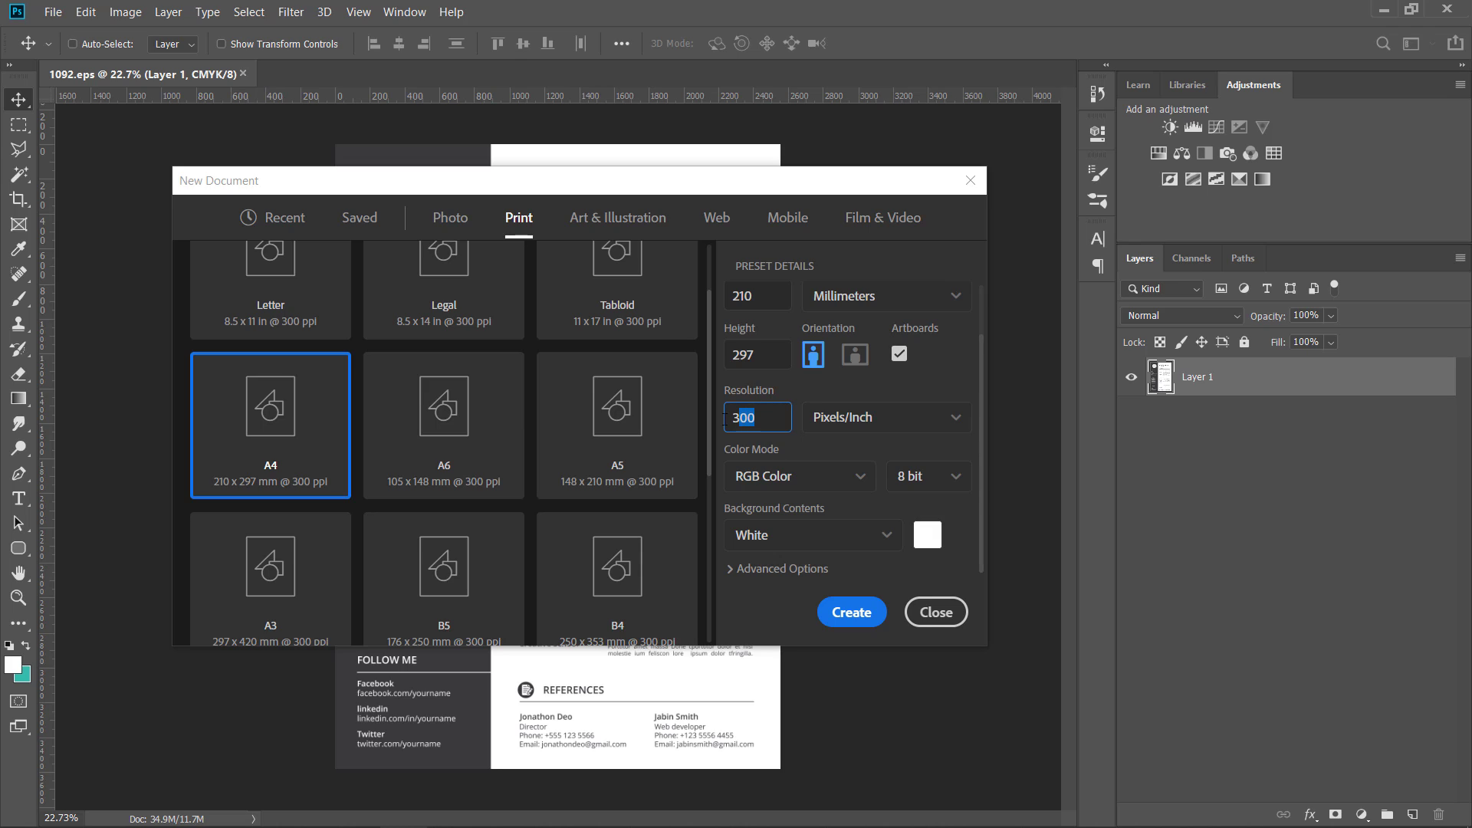
pyautogui.click(822, 399)
pyautogui.click(755, 418)
pyautogui.click(758, 418)
pyautogui.doubleClick(758, 418)
pyautogui.click(768, 420)
pyautogui.moveTo(981, 391); pyautogui.dragTo(981, 352)
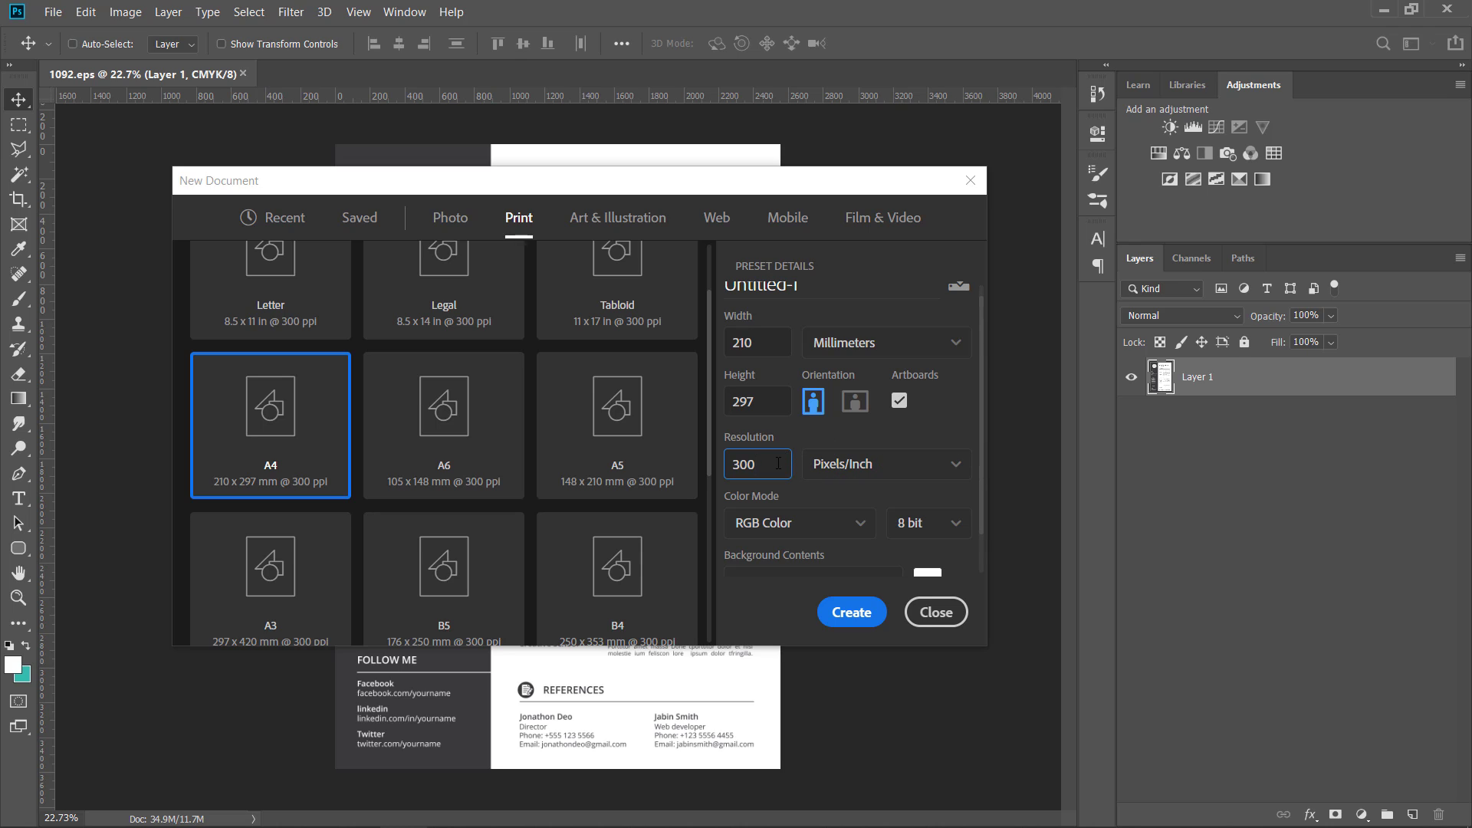
pyautogui.moveTo(779, 463)
pyautogui.mouseDown()
pyautogui.moveTo(707, 463)
pyautogui.moveTo(758, 461)
pyautogui.mouseUp()
pyautogui.moveTo(980, 496); pyautogui.dragTo(980, 542)
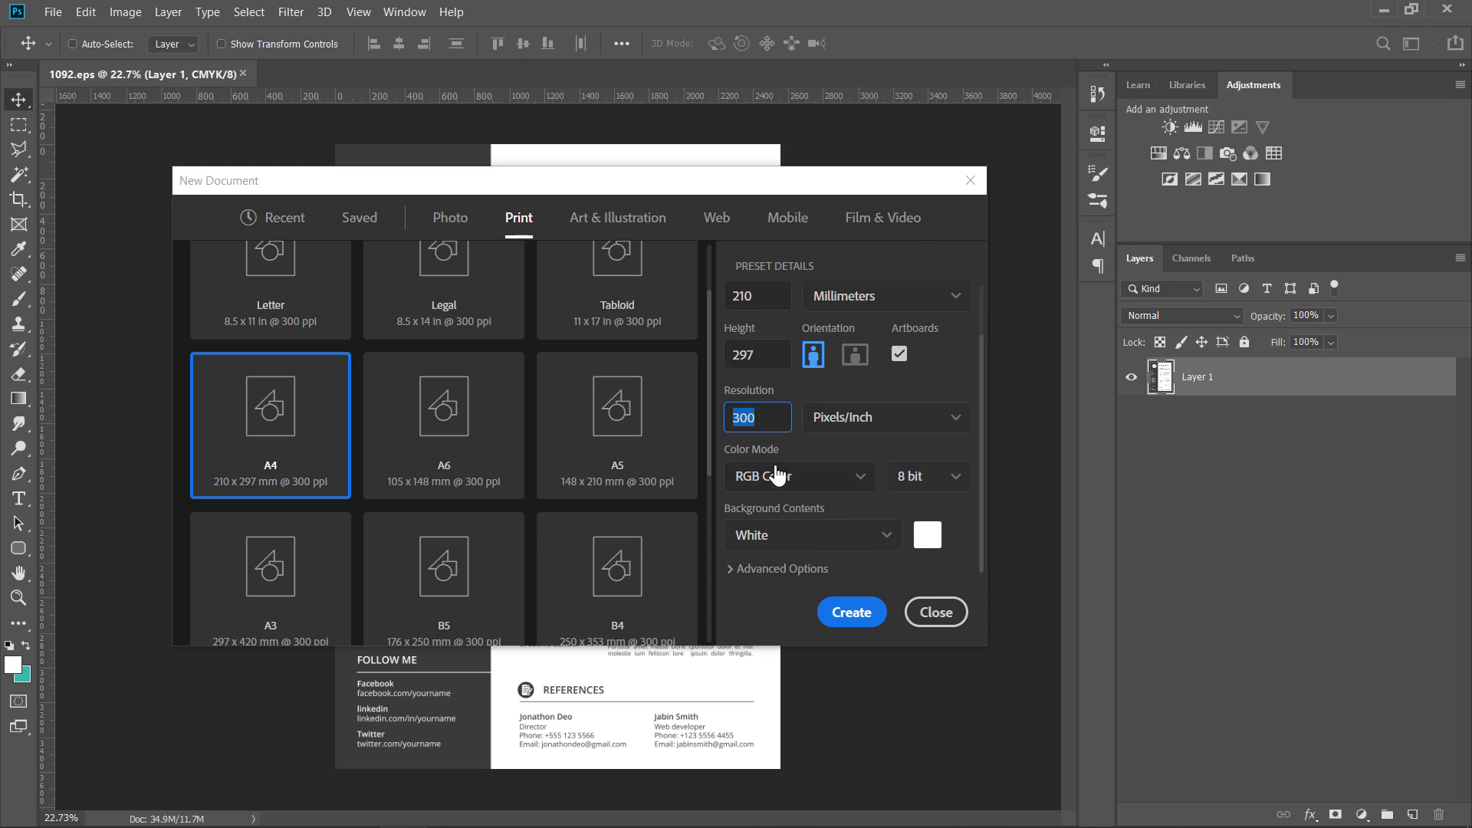
# Check the color mode choices for the new document, keeping RGB Color
pyautogui.click(861, 477)
pyautogui.click(863, 475)
pyautogui.click(750, 479)
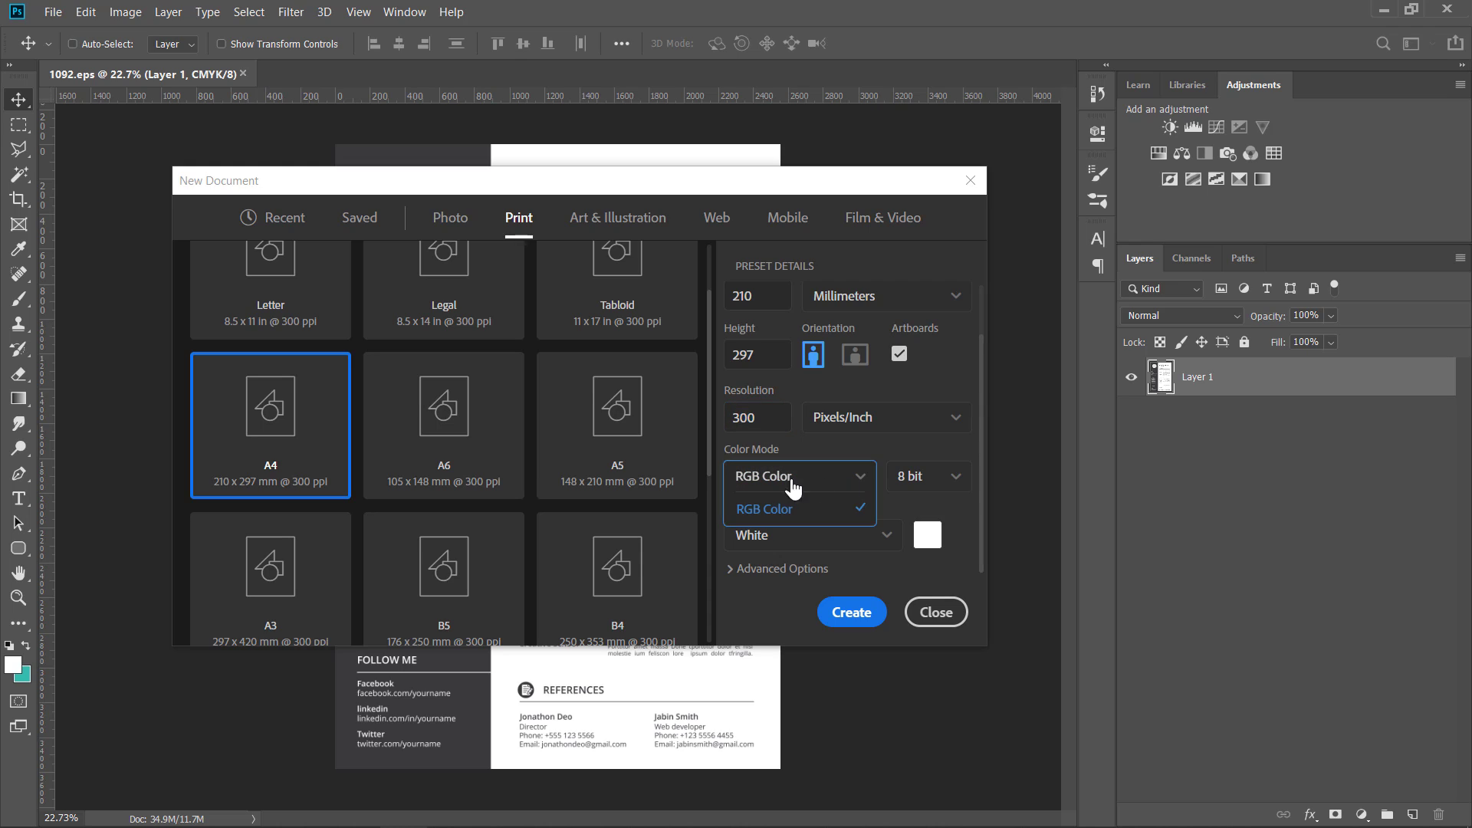
pyautogui.scroll(1, 788, 512)
pyautogui.scroll(-1, 788, 512)
pyautogui.click(861, 479)
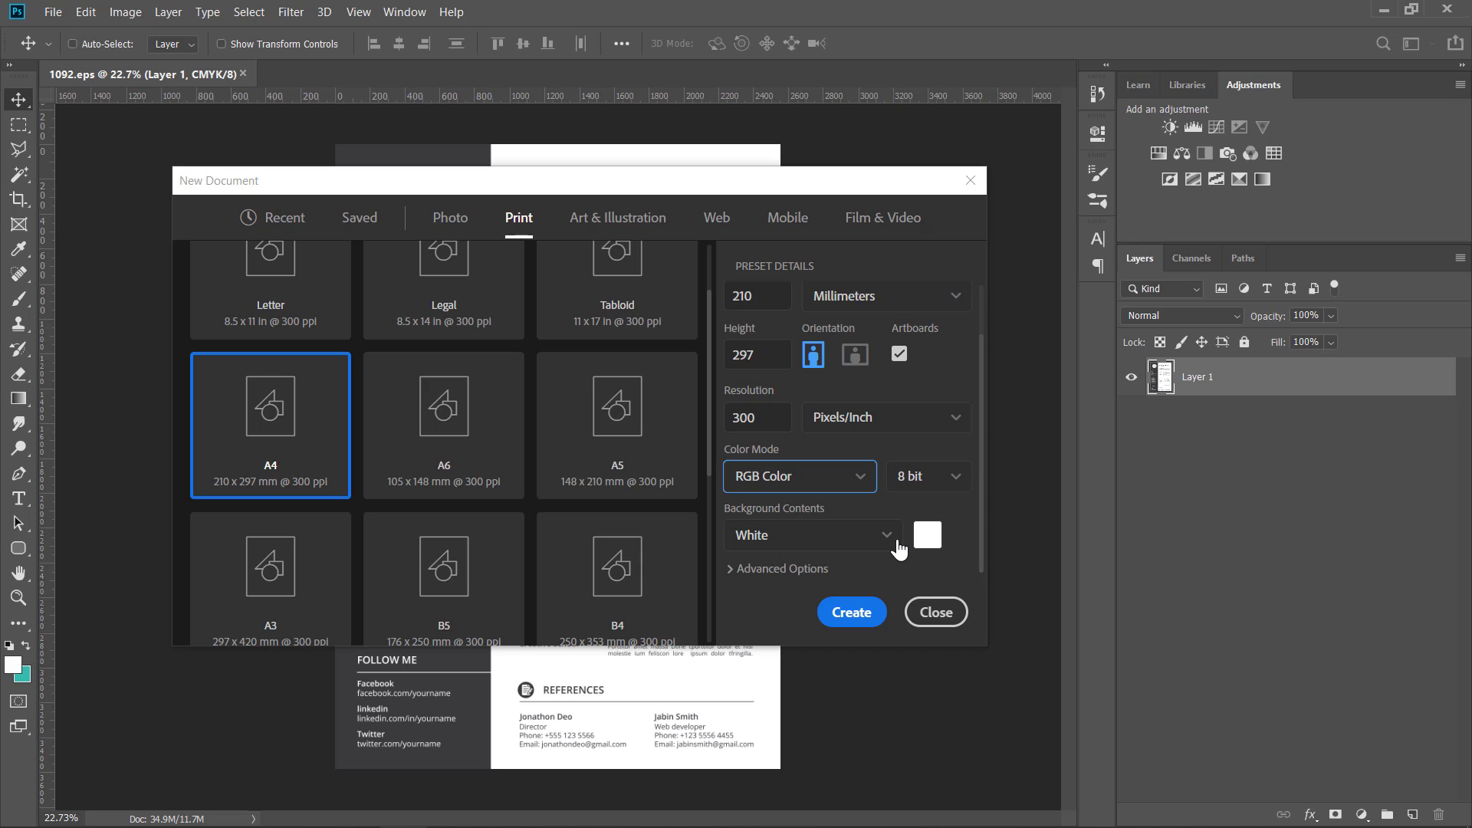
# Set the new document's background contents to Transparent
pyautogui.click(893, 543)
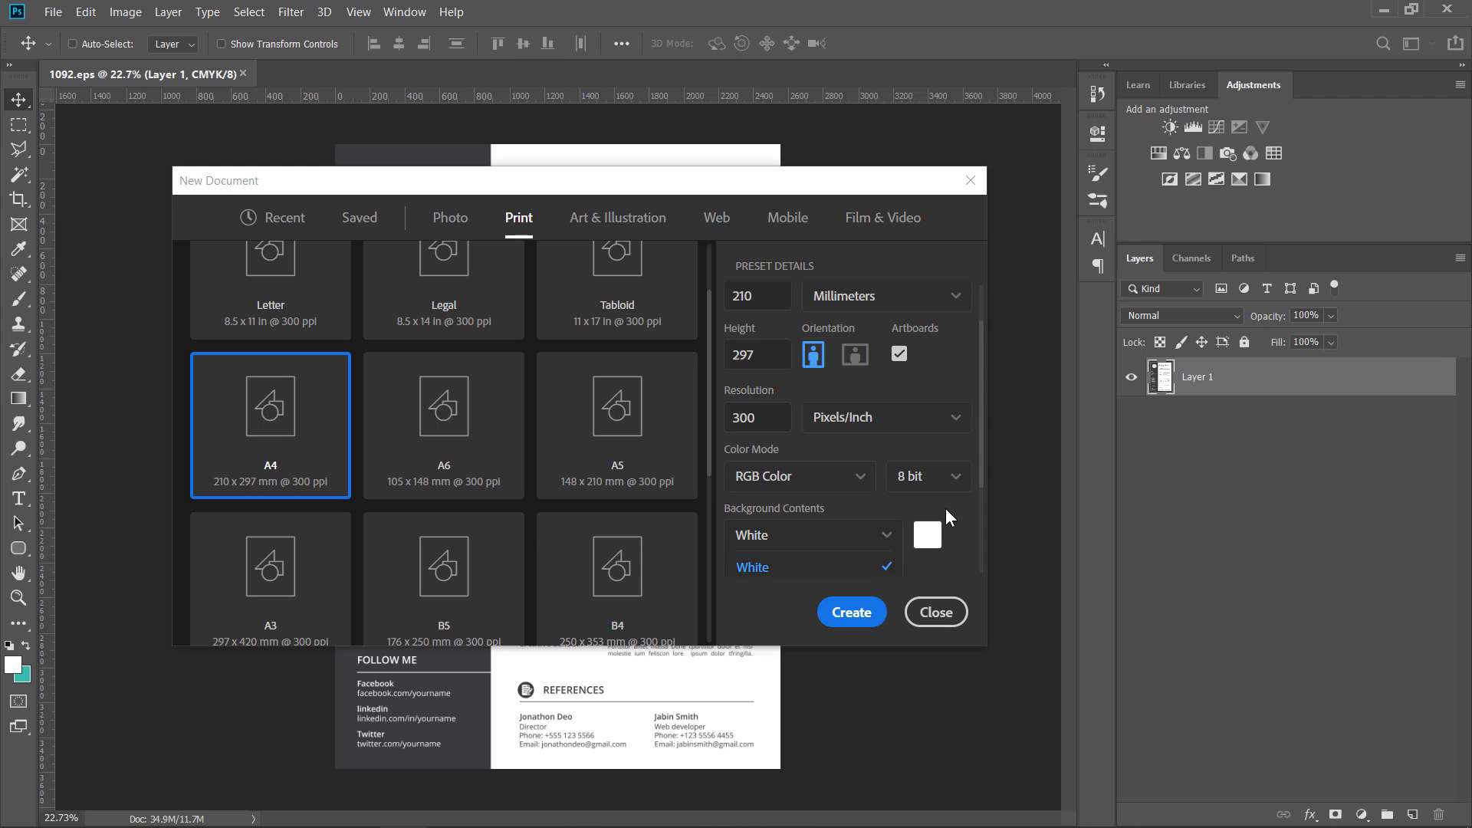
pyautogui.scroll(-2, 952, 511)
pyautogui.click(770, 525)
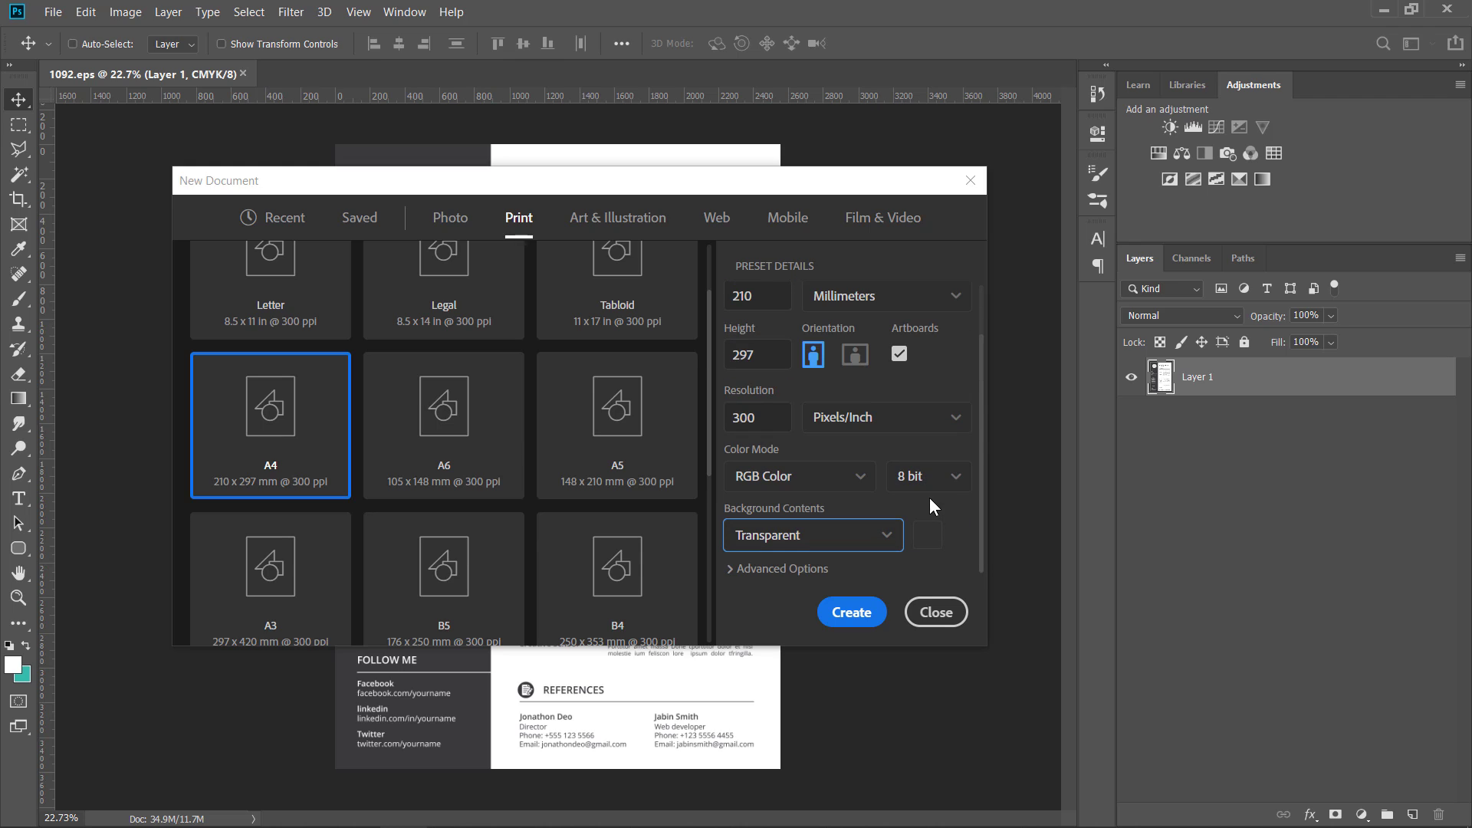
# Examine the advanced options and the list of color profiles, and collapse them without changing anything
pyautogui.click(738, 567)
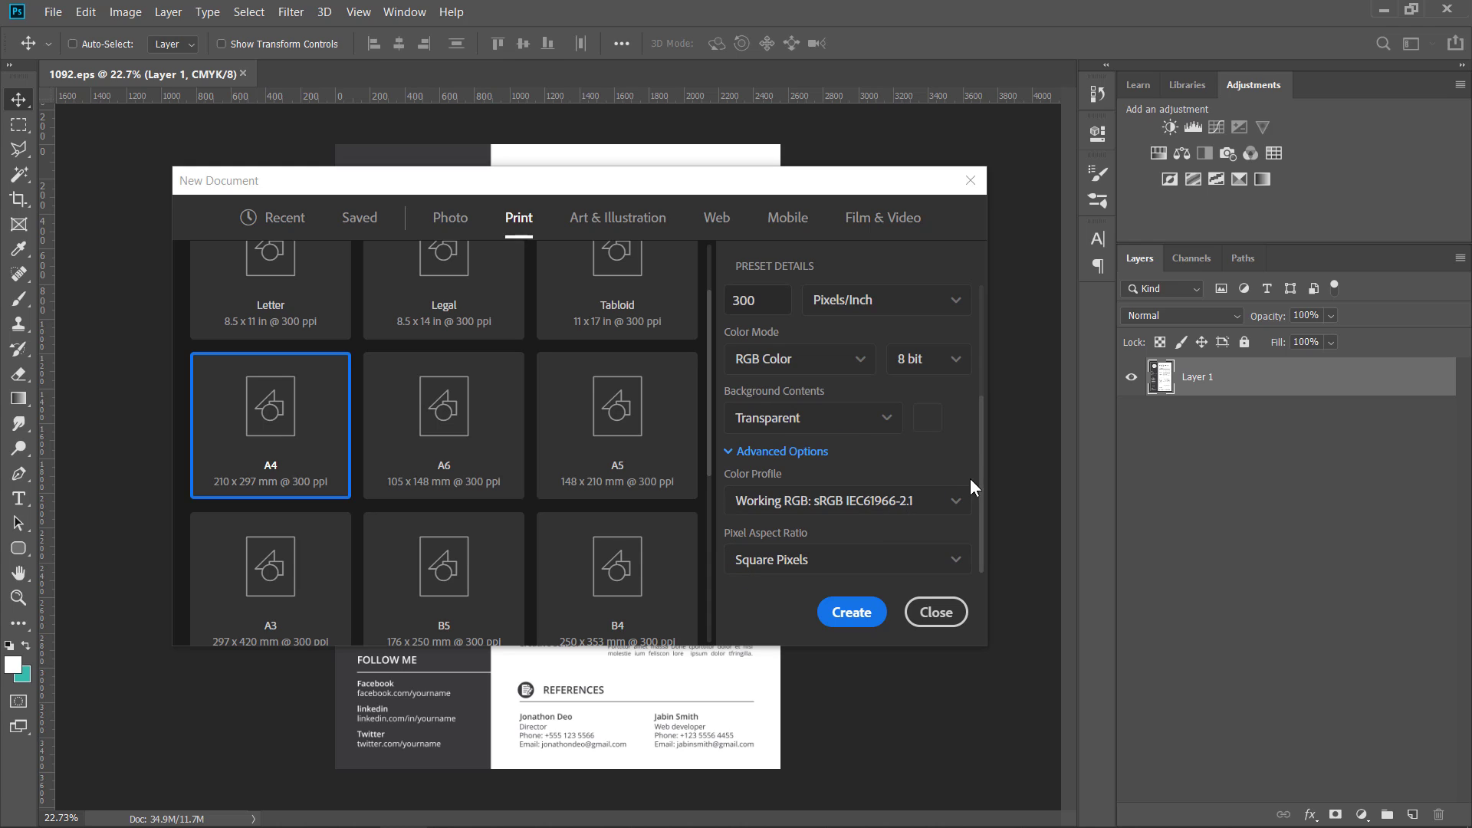
pyautogui.click(738, 454)
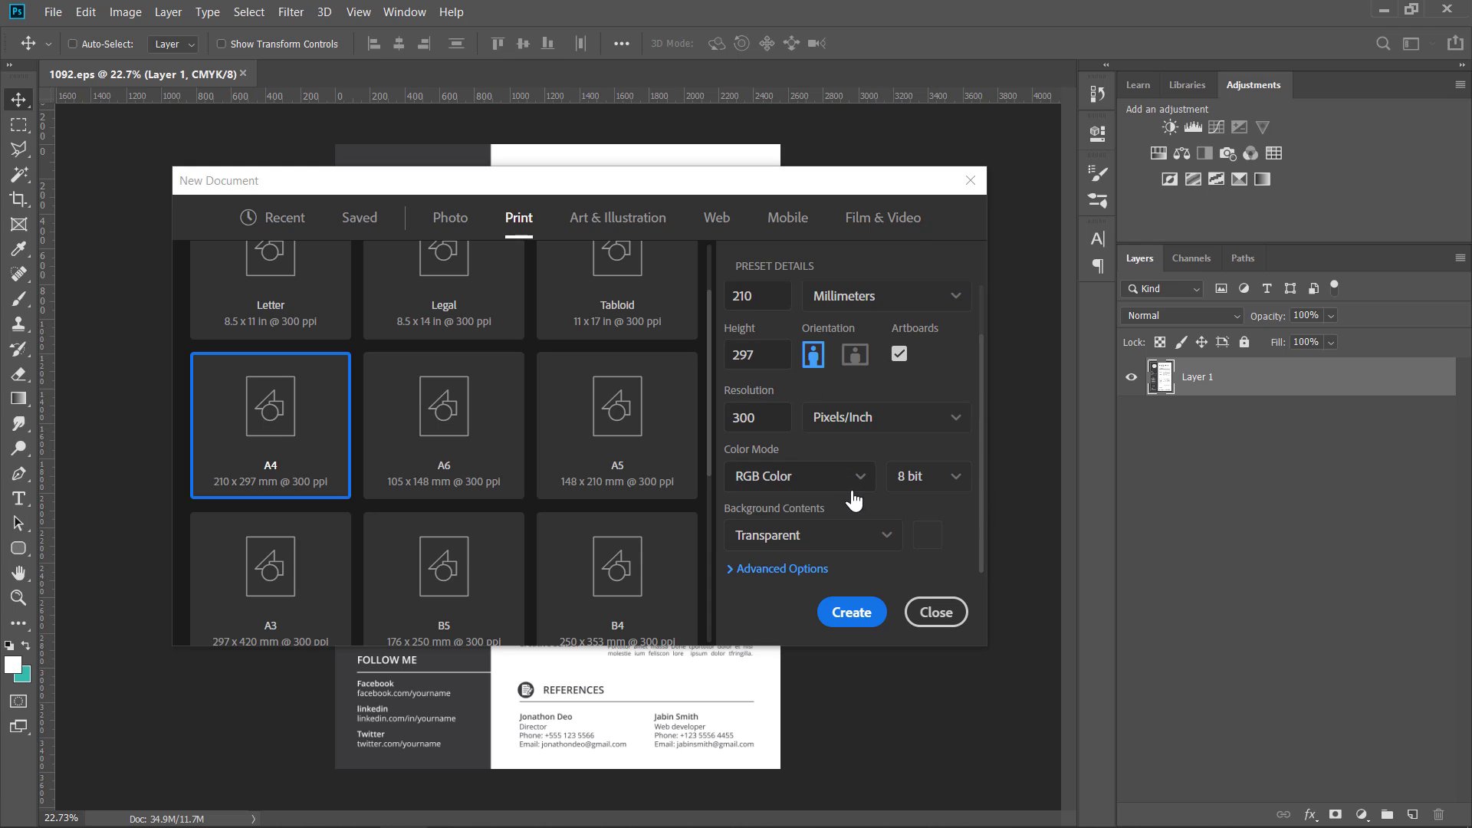
pyautogui.click(793, 568)
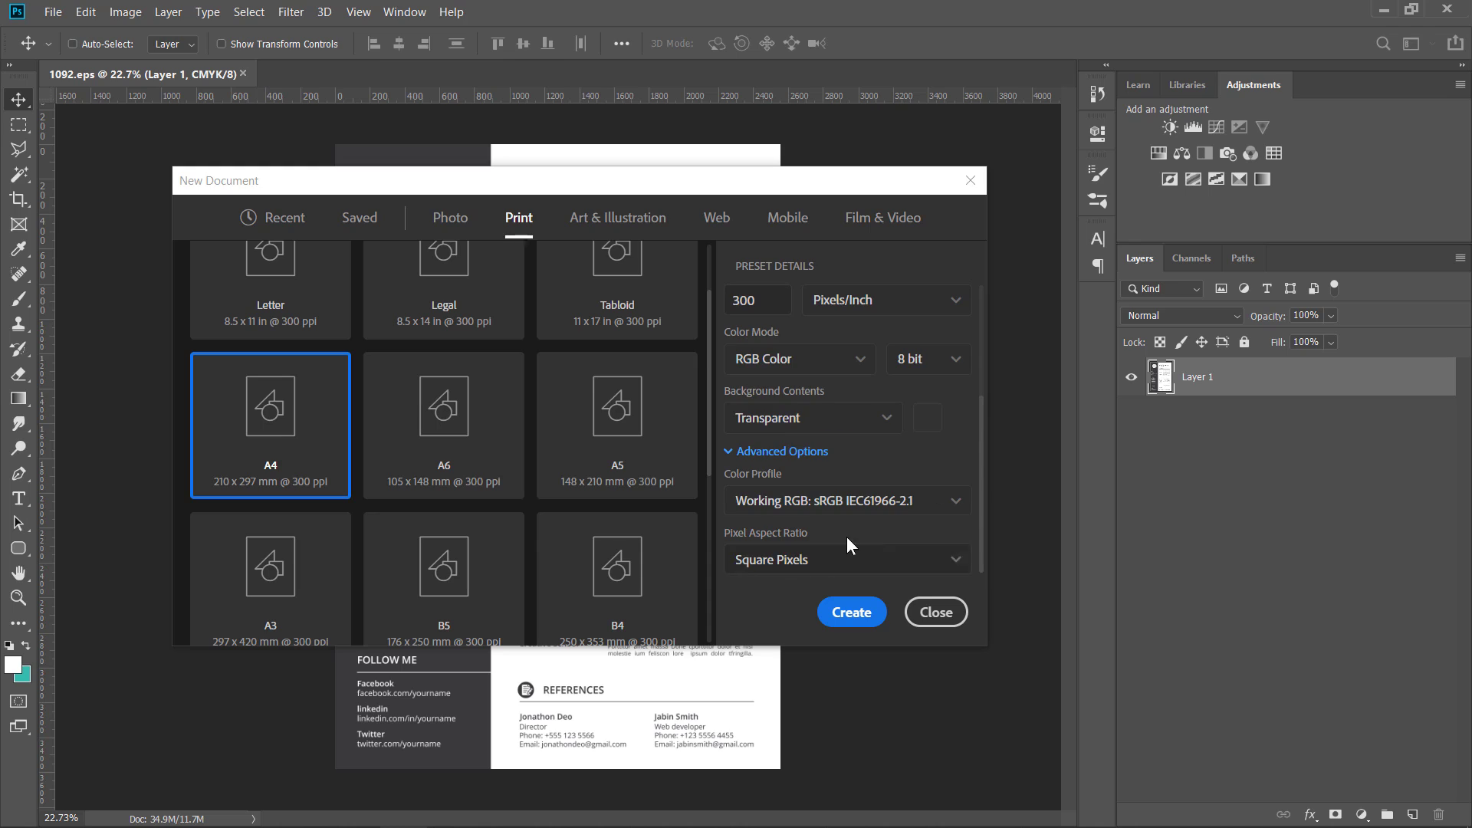
pyautogui.click(955, 503)
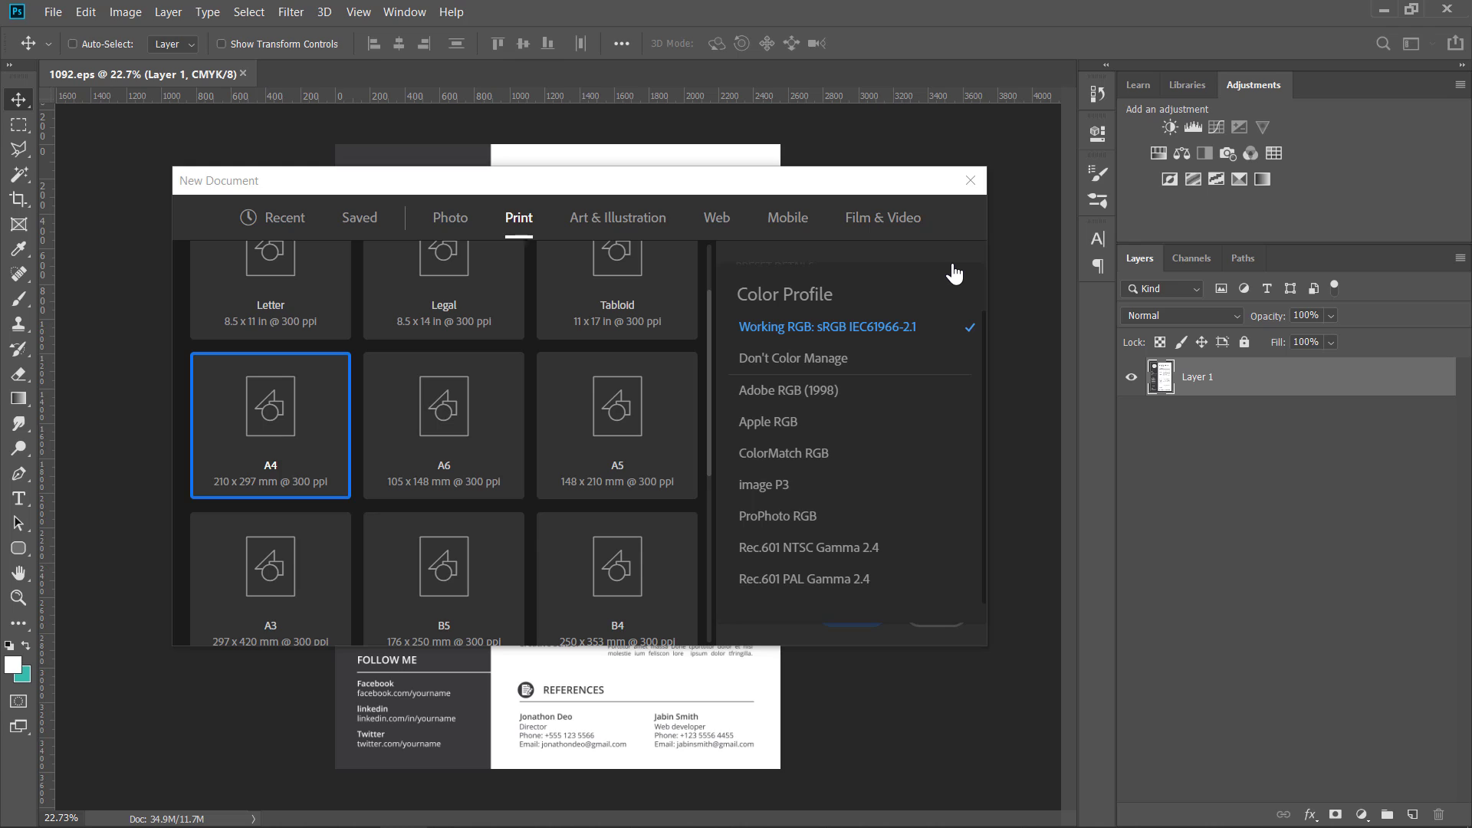
pyautogui.click(875, 250)
pyautogui.click(744, 454)
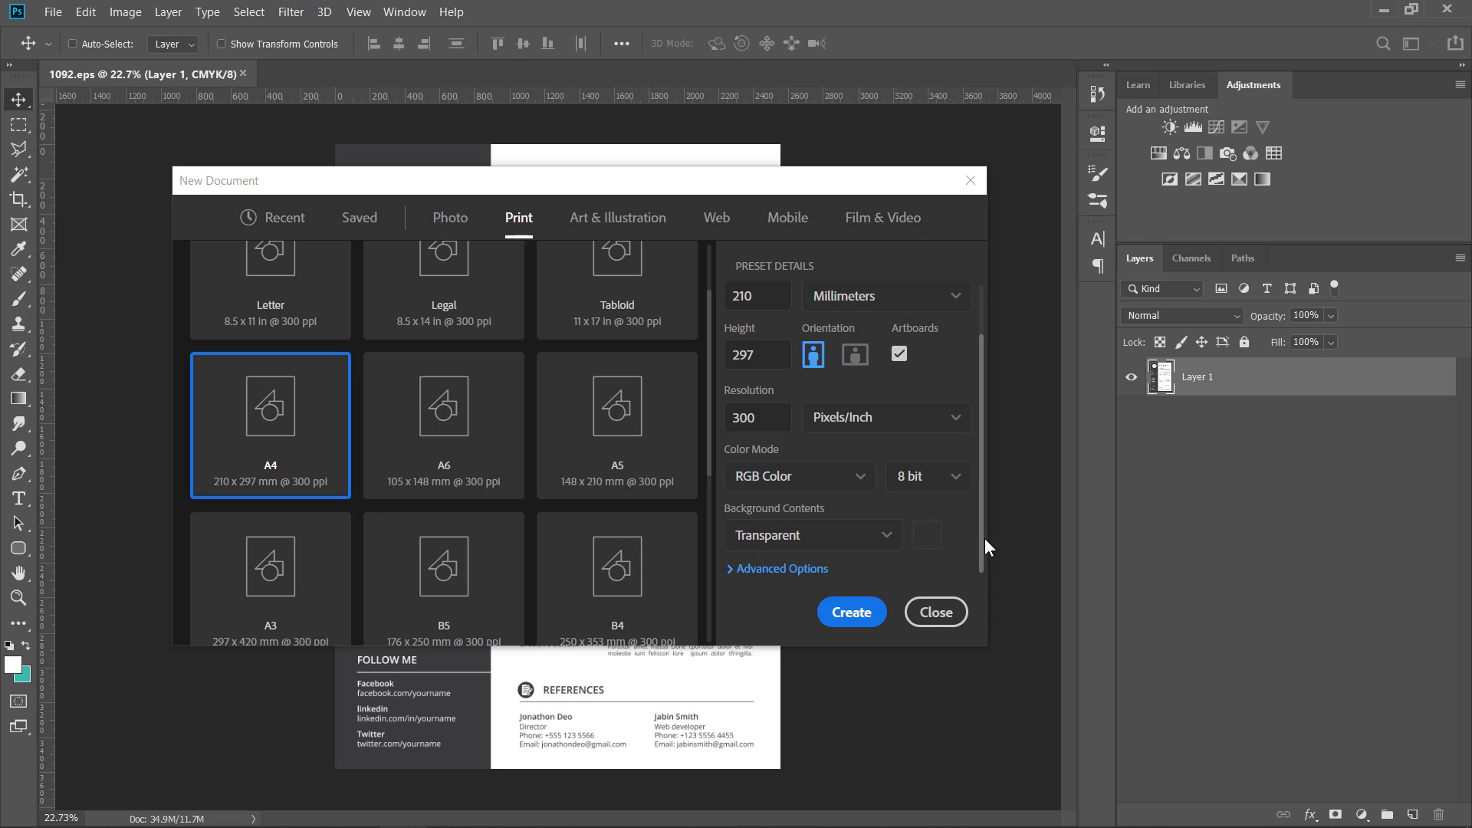
# Create the A4 document with the chosen settings and deselect its layer
pyautogui.moveTo(981, 463); pyautogui.dragTo(977, 379)
pyautogui.scroll(-2, 969, 466)
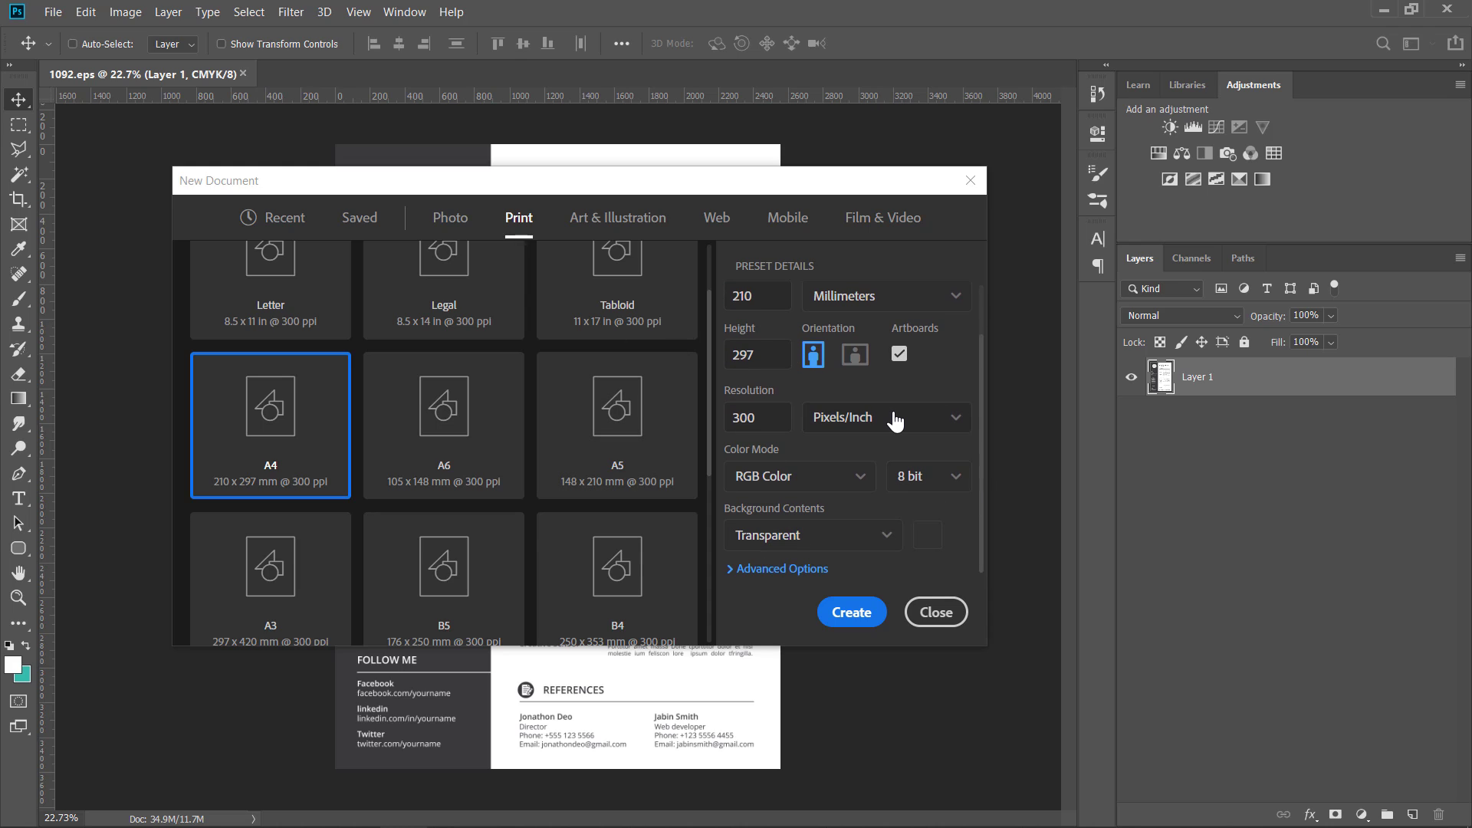
pyautogui.click(850, 624)
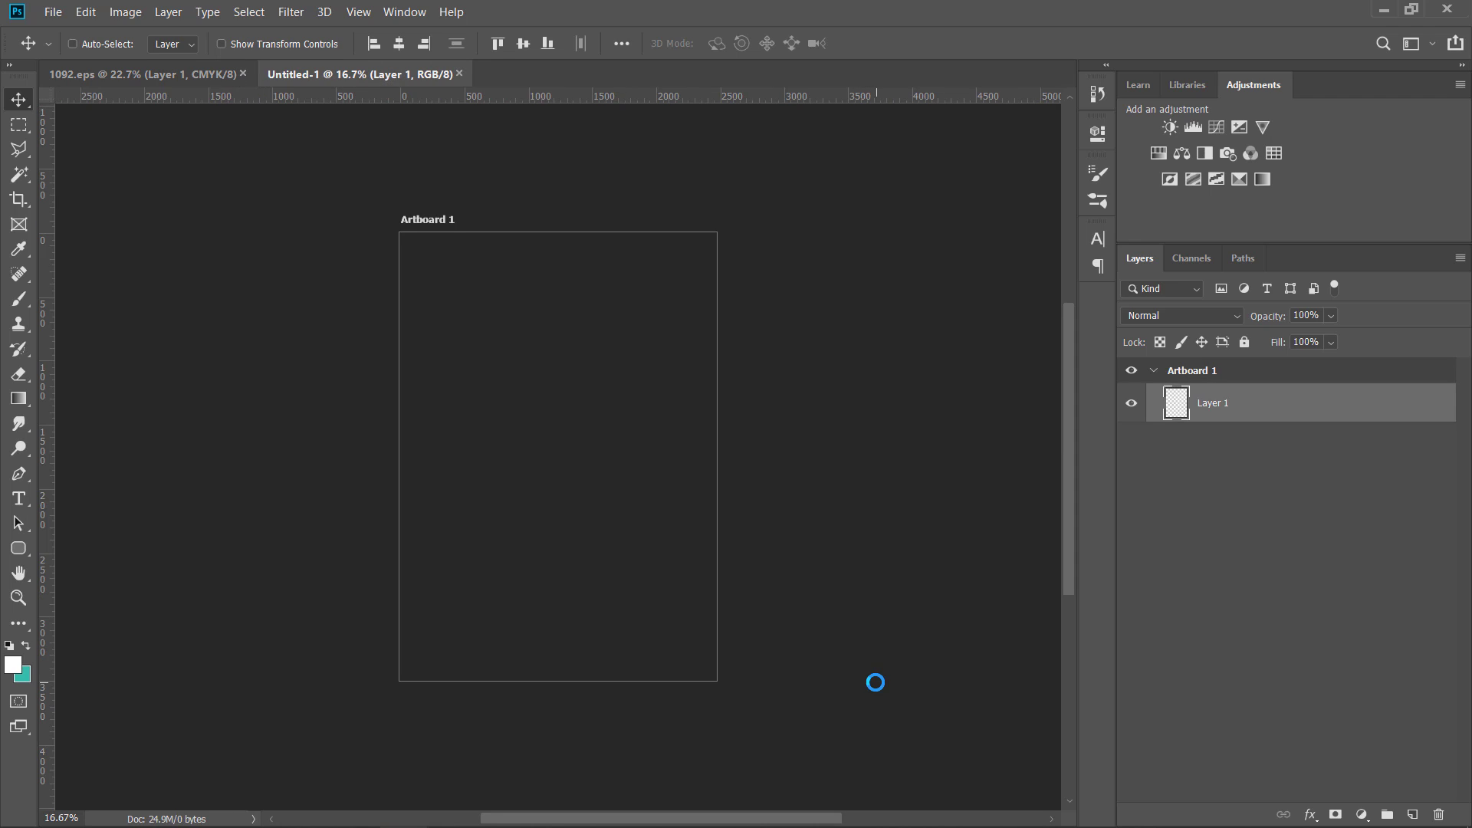
pyautogui.scroll(2, 619, 444)
pyautogui.scroll(-1, 619, 443)
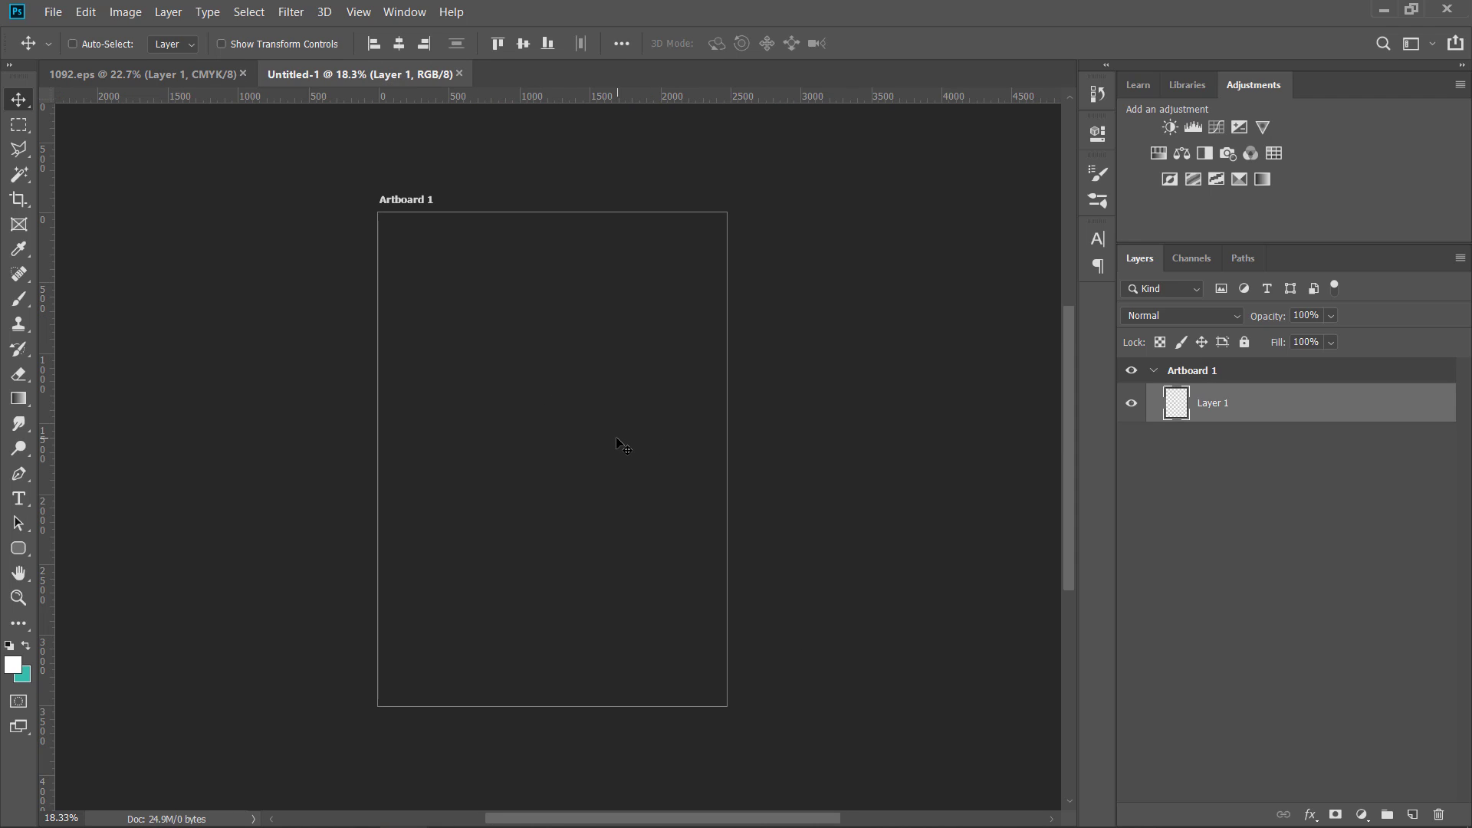
pyautogui.scroll(2, 565, 453)
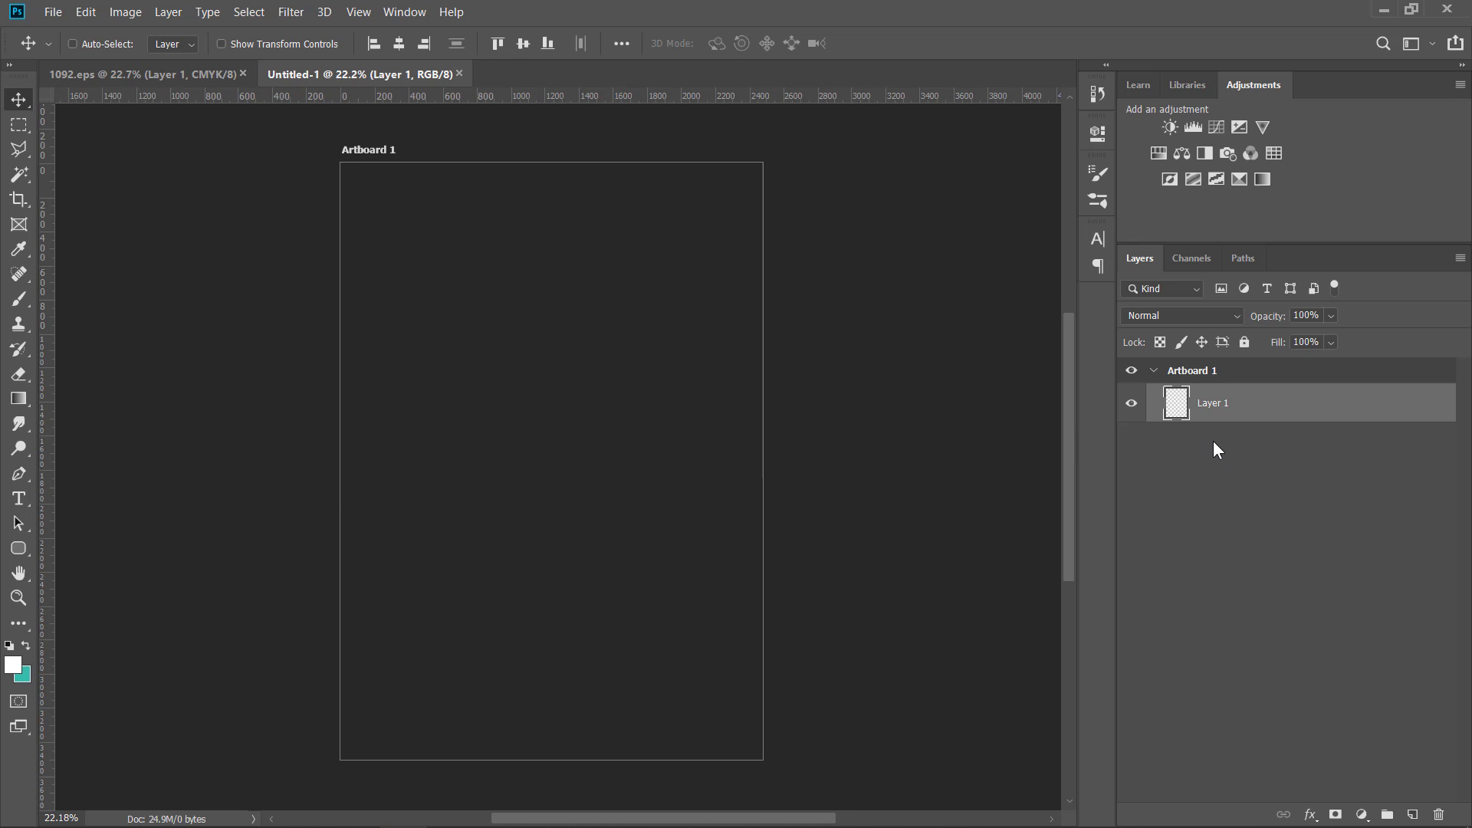
pyautogui.click(1228, 484)
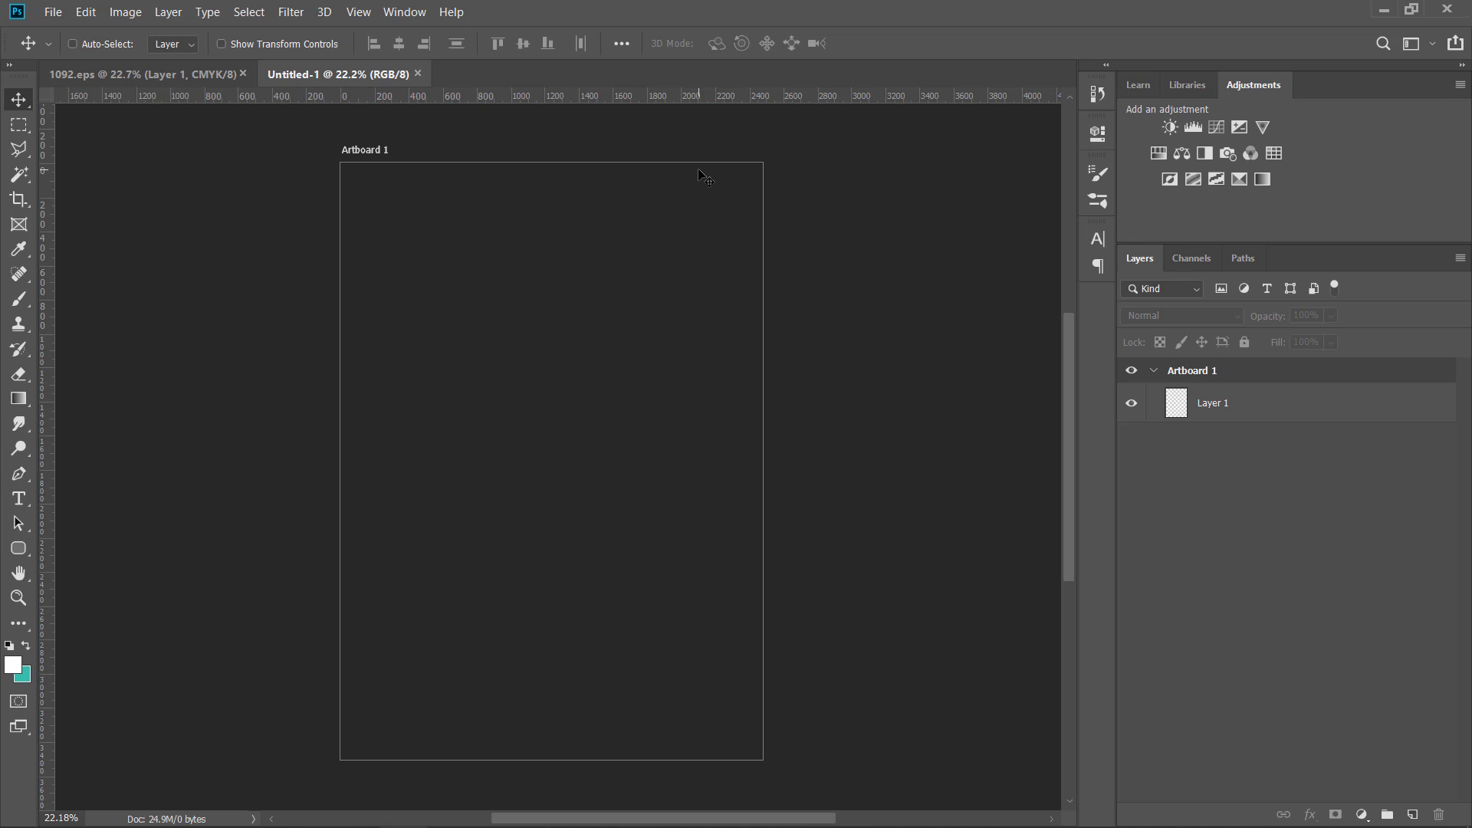
# Copy the résumé layer from 1092.eps onto the artboard of Untitled-1 with the Move tool, reposition it, and delete the copy
pyautogui.click(116, 75)
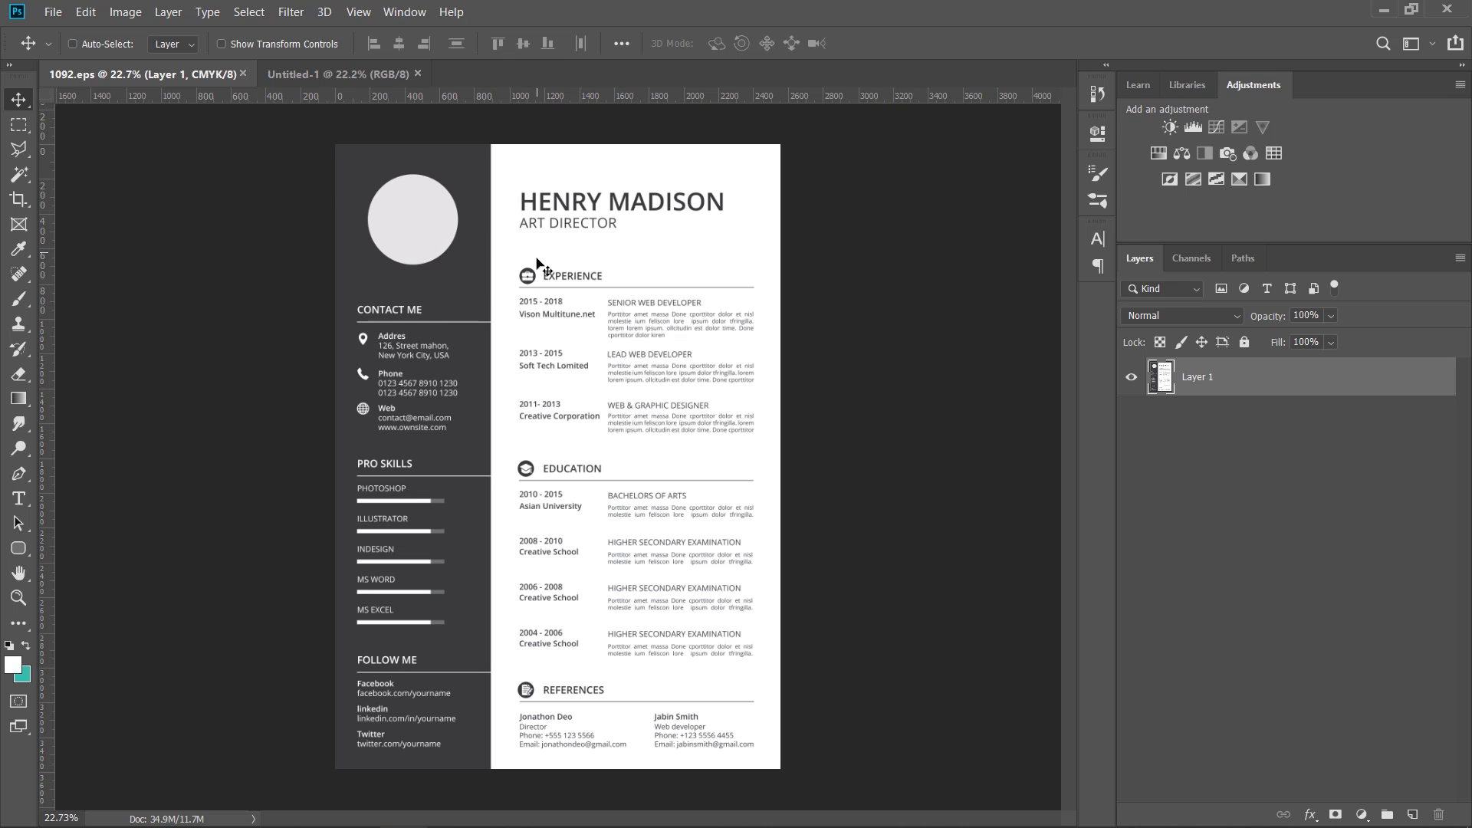
pyautogui.moveTo(601, 329)
pyautogui.mouseDown()
pyautogui.moveTo(519, 278)
pyautogui.moveTo(601, 329)
pyautogui.mouseUp()
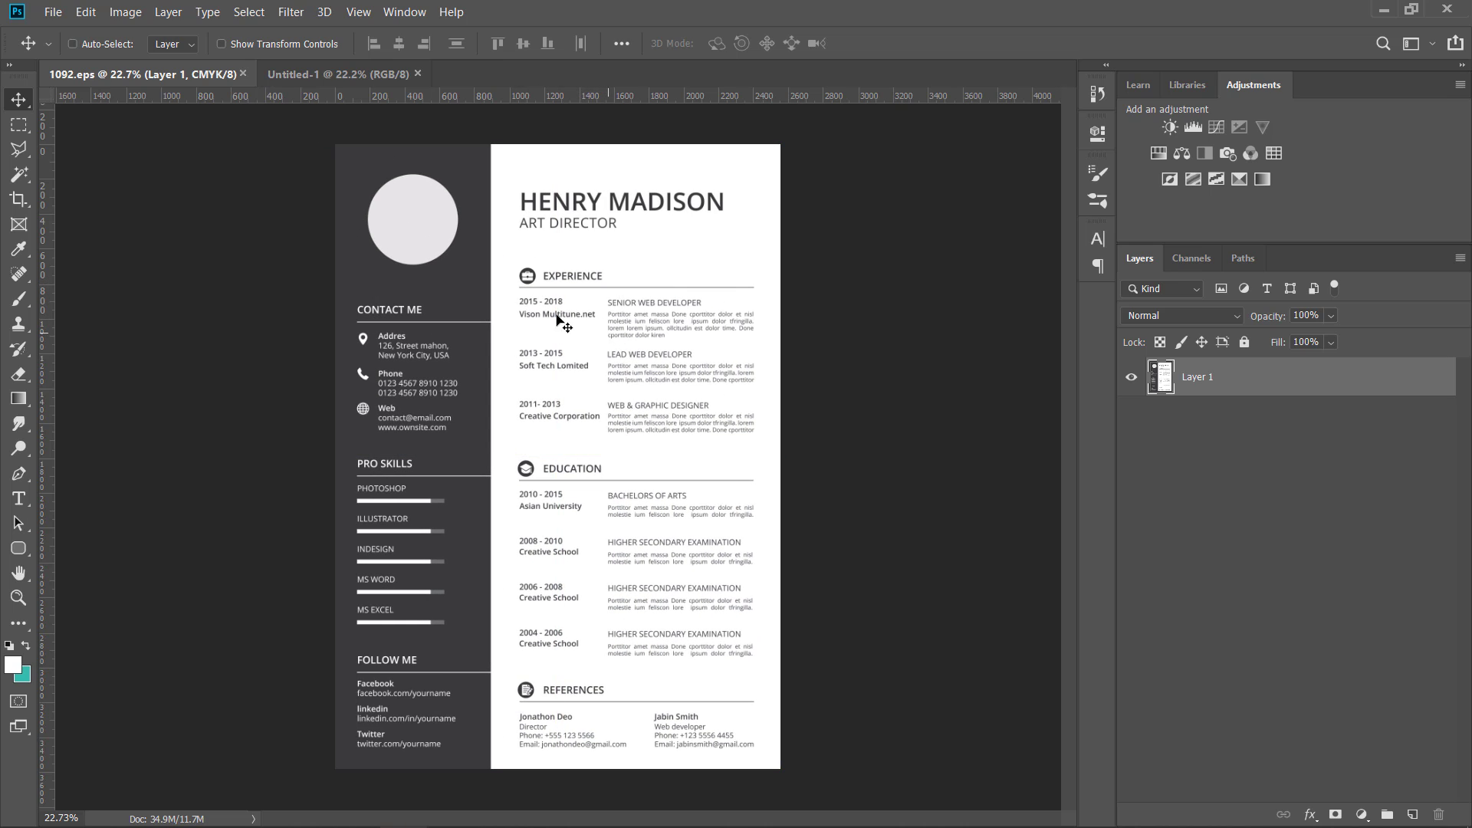
pyautogui.click(305, 74)
pyautogui.click(165, 80)
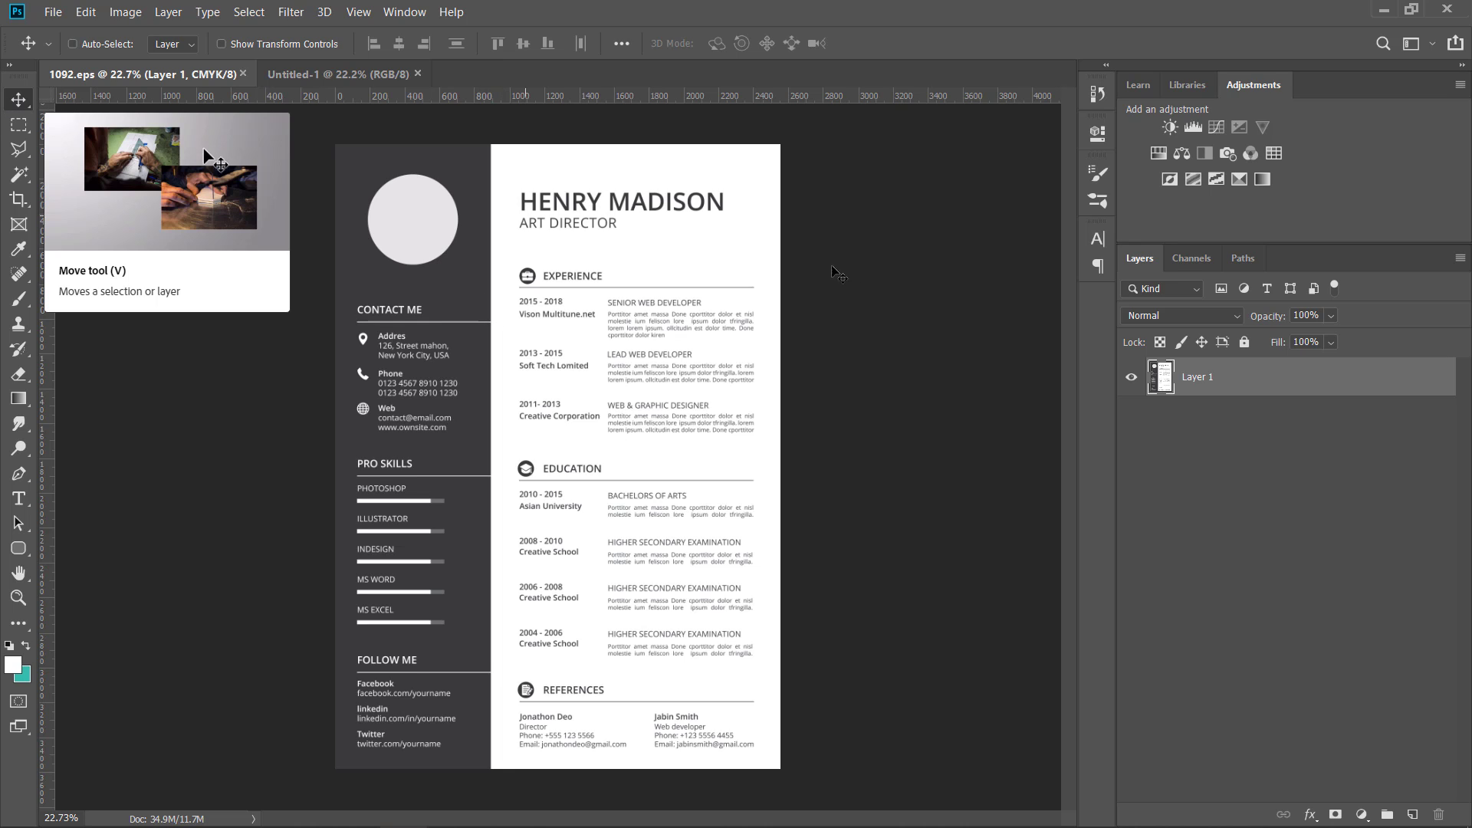
pyautogui.moveTo(584, 261); pyautogui.dragTo(519, 361)
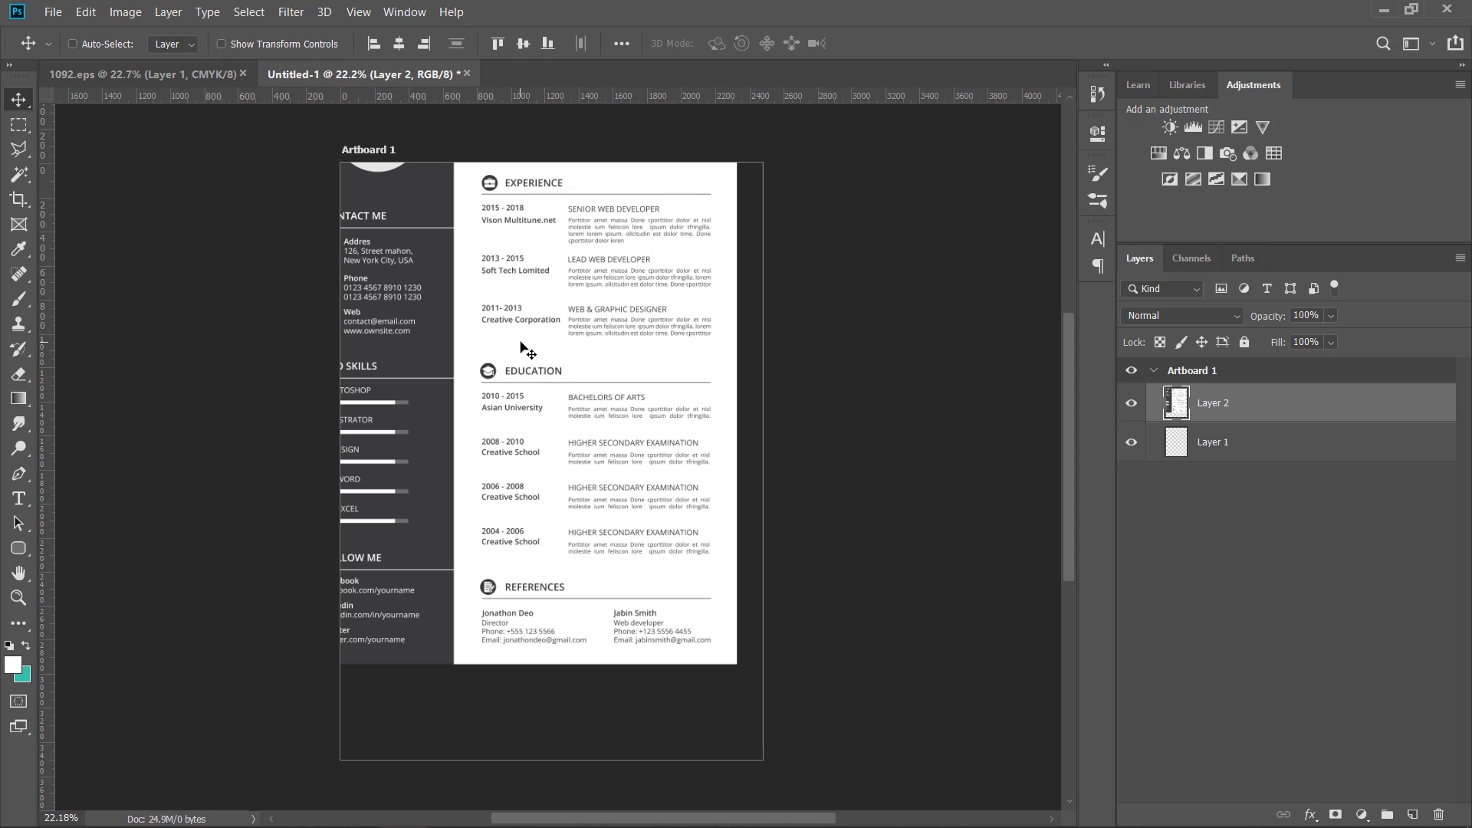
pyautogui.moveTo(559, 490); pyautogui.dragTo(597, 566)
pyautogui.press('Delete')
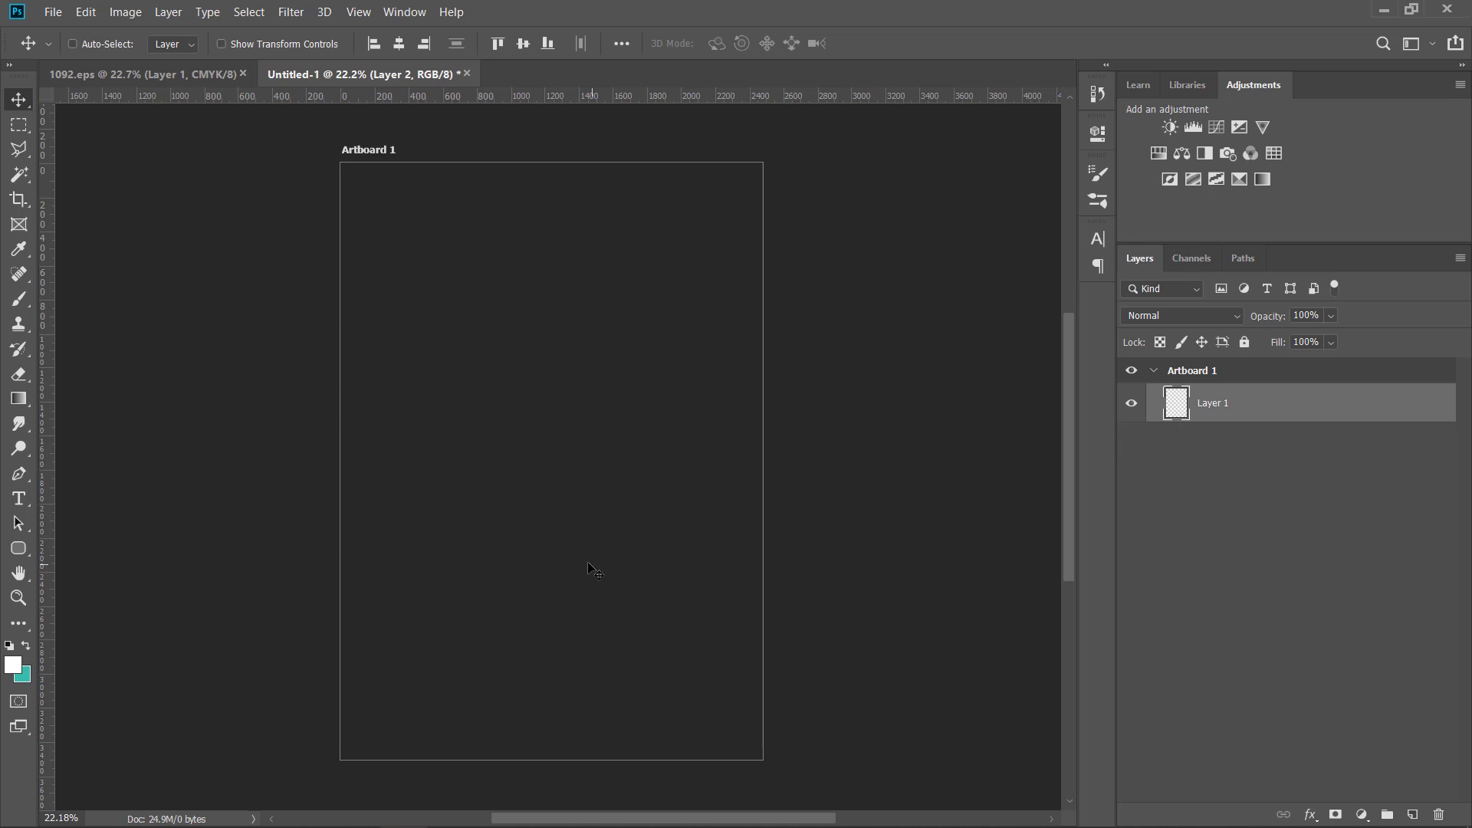
# Copy the résumé layer from 1092.eps onto the Untitled-1 artboard, aligned with its edges, and close 1092.eps without saving
pyautogui.click(167, 74)
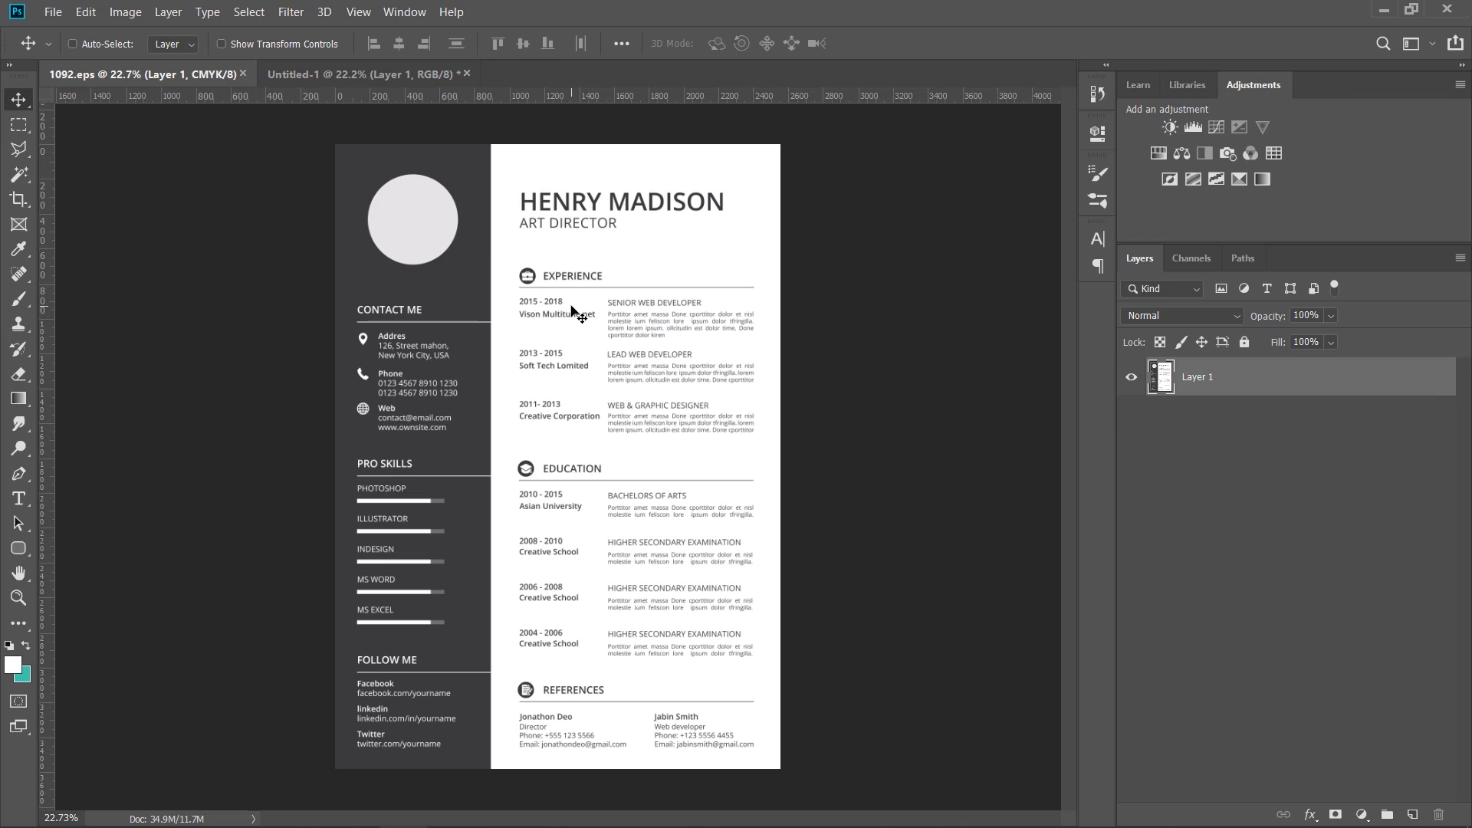
pyautogui.click(378, 76)
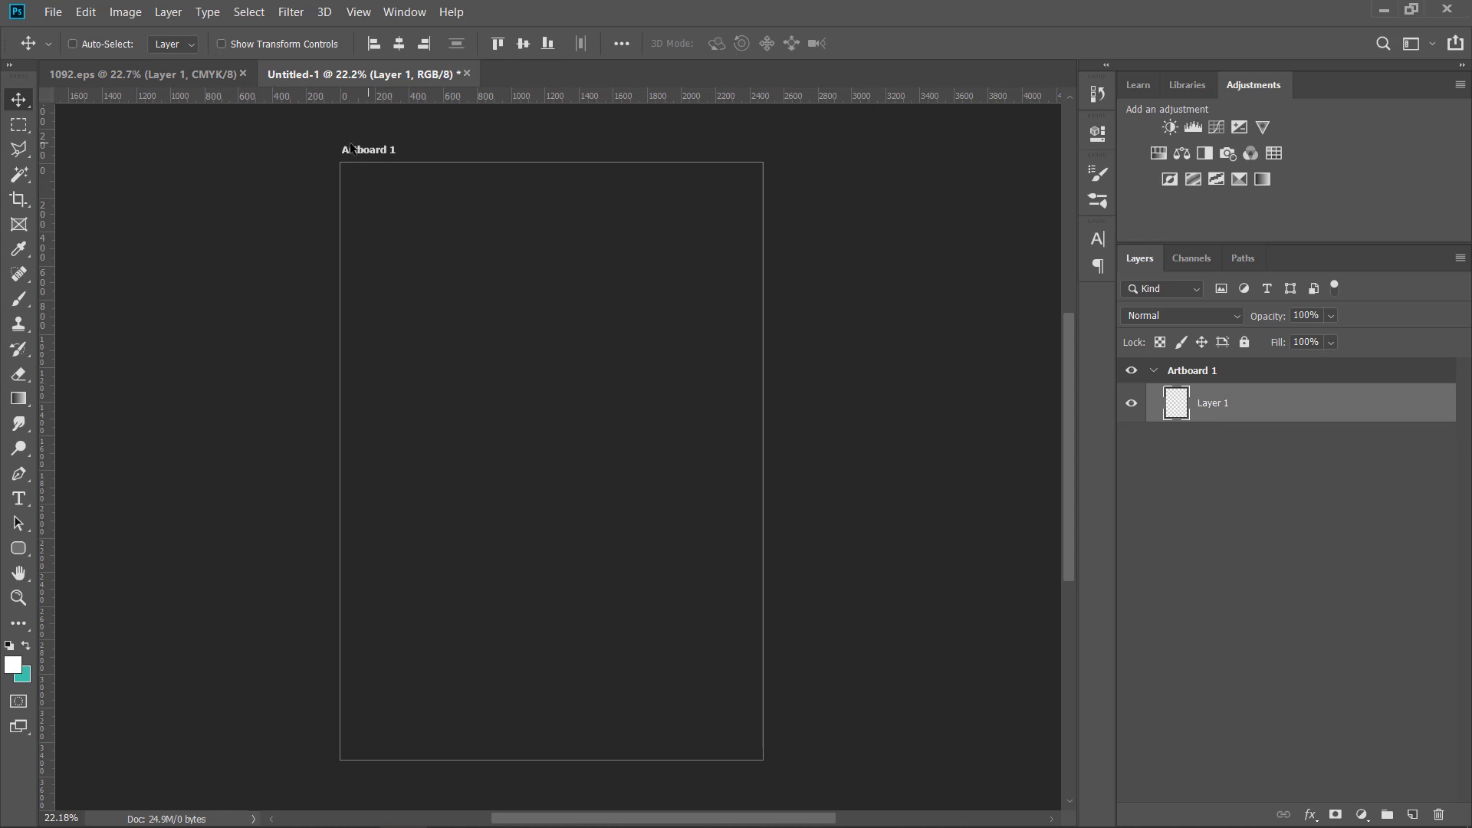
pyautogui.click(163, 78)
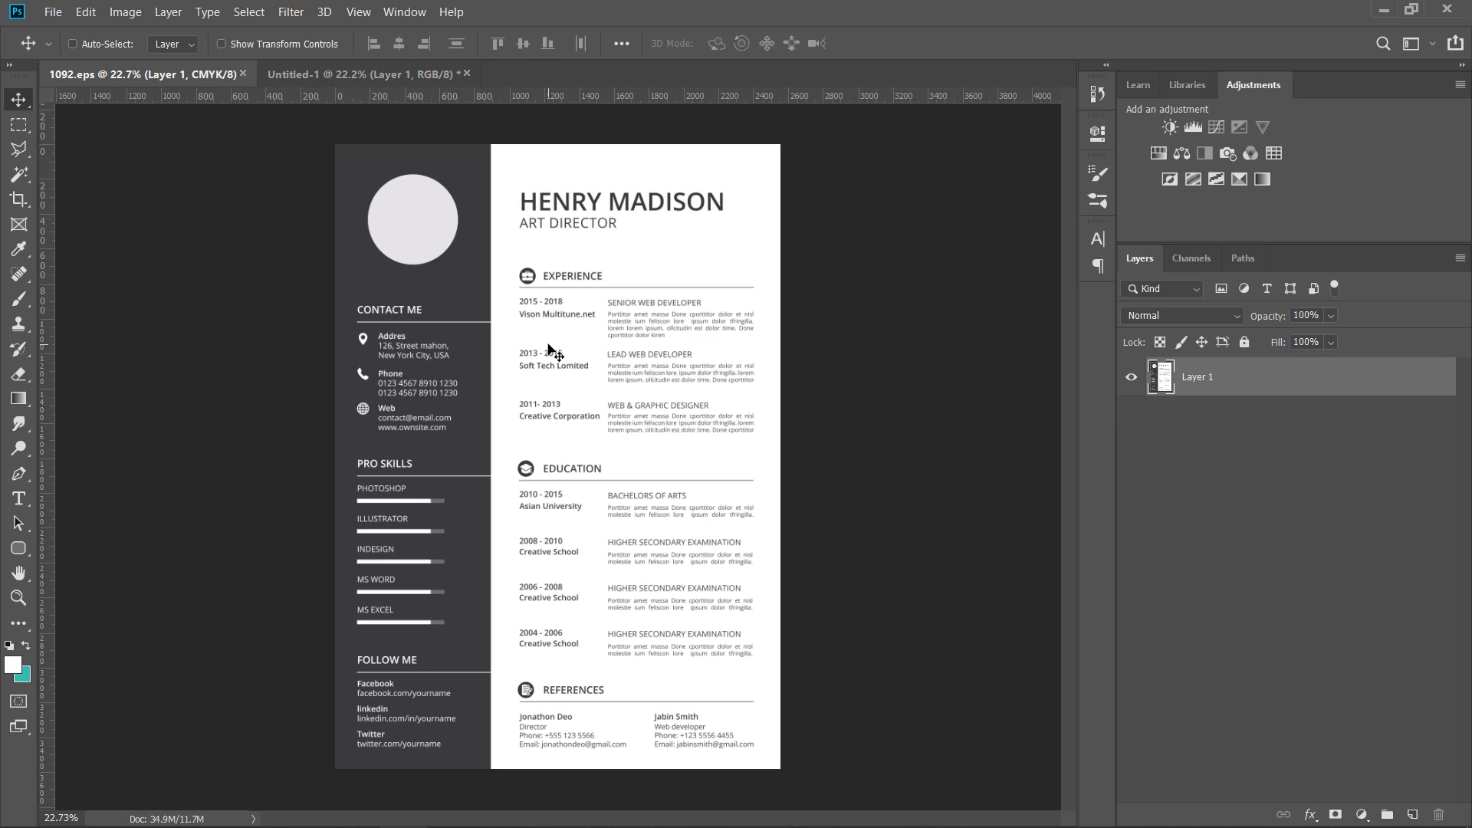
pyautogui.moveTo(565, 352); pyautogui.dragTo(307, 309)
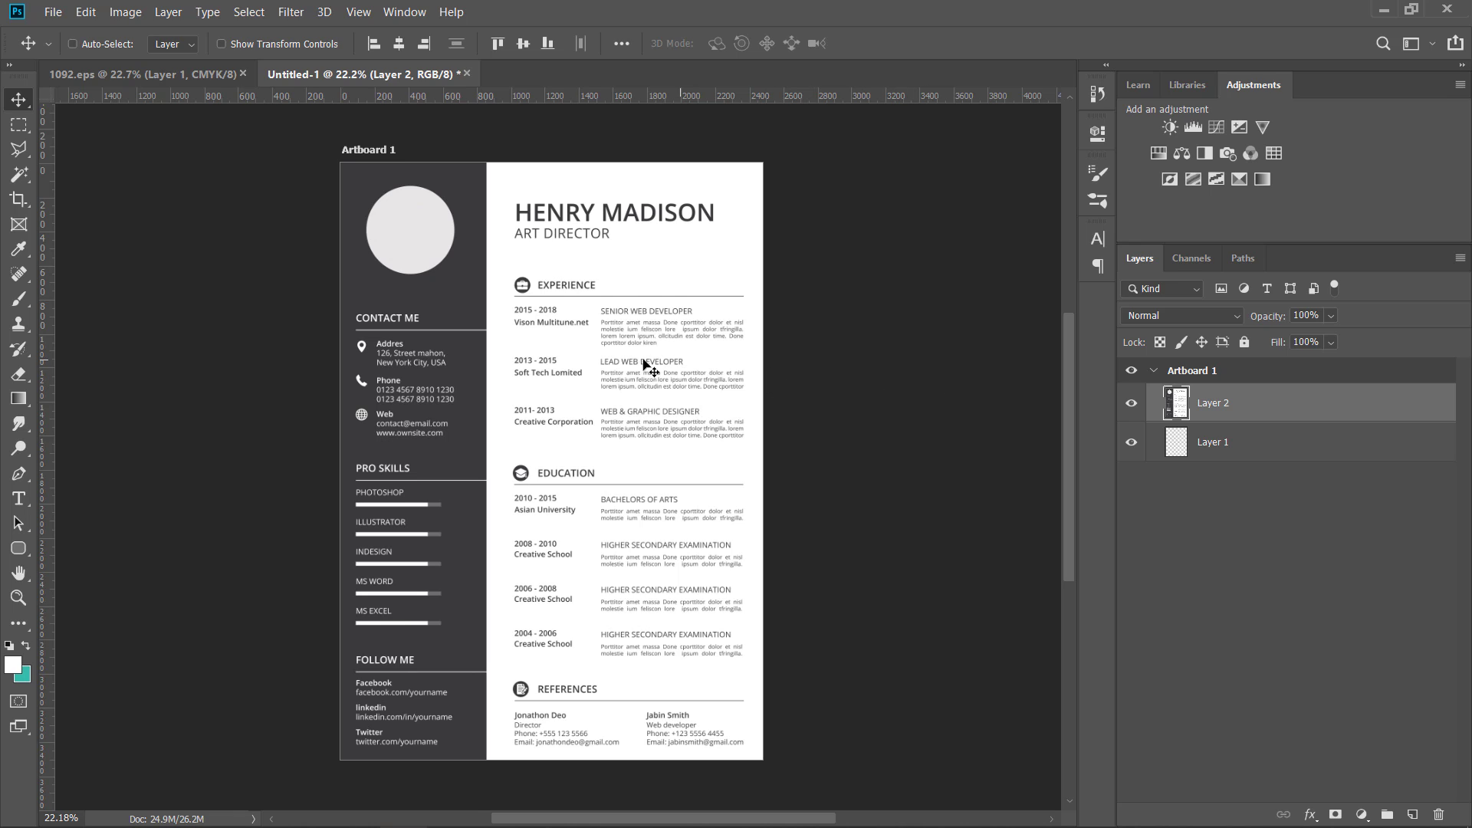
pyautogui.scroll(1, 643, 366)
pyautogui.scroll(-1, 644, 393)
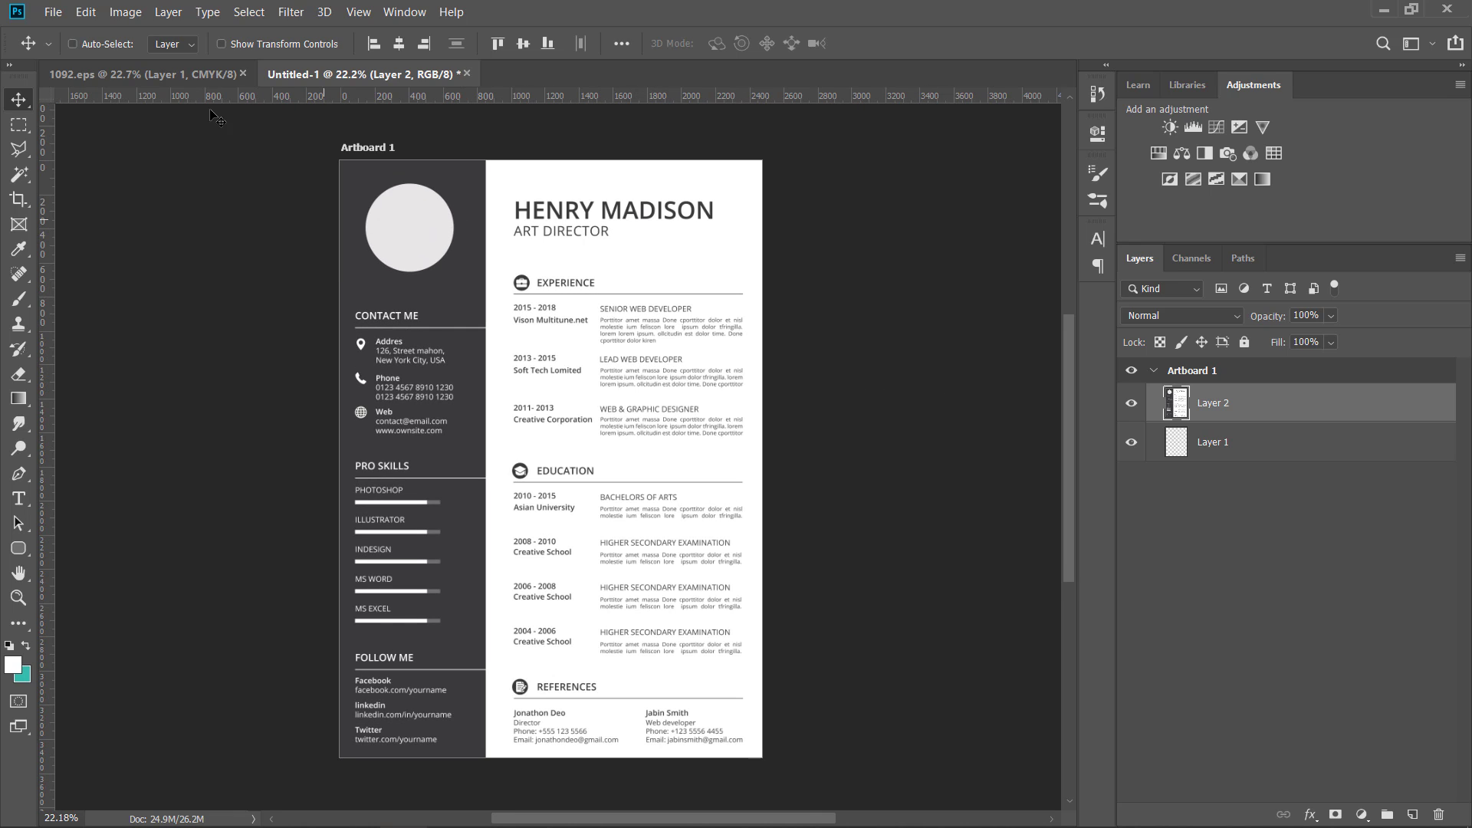
pyautogui.click(240, 72)
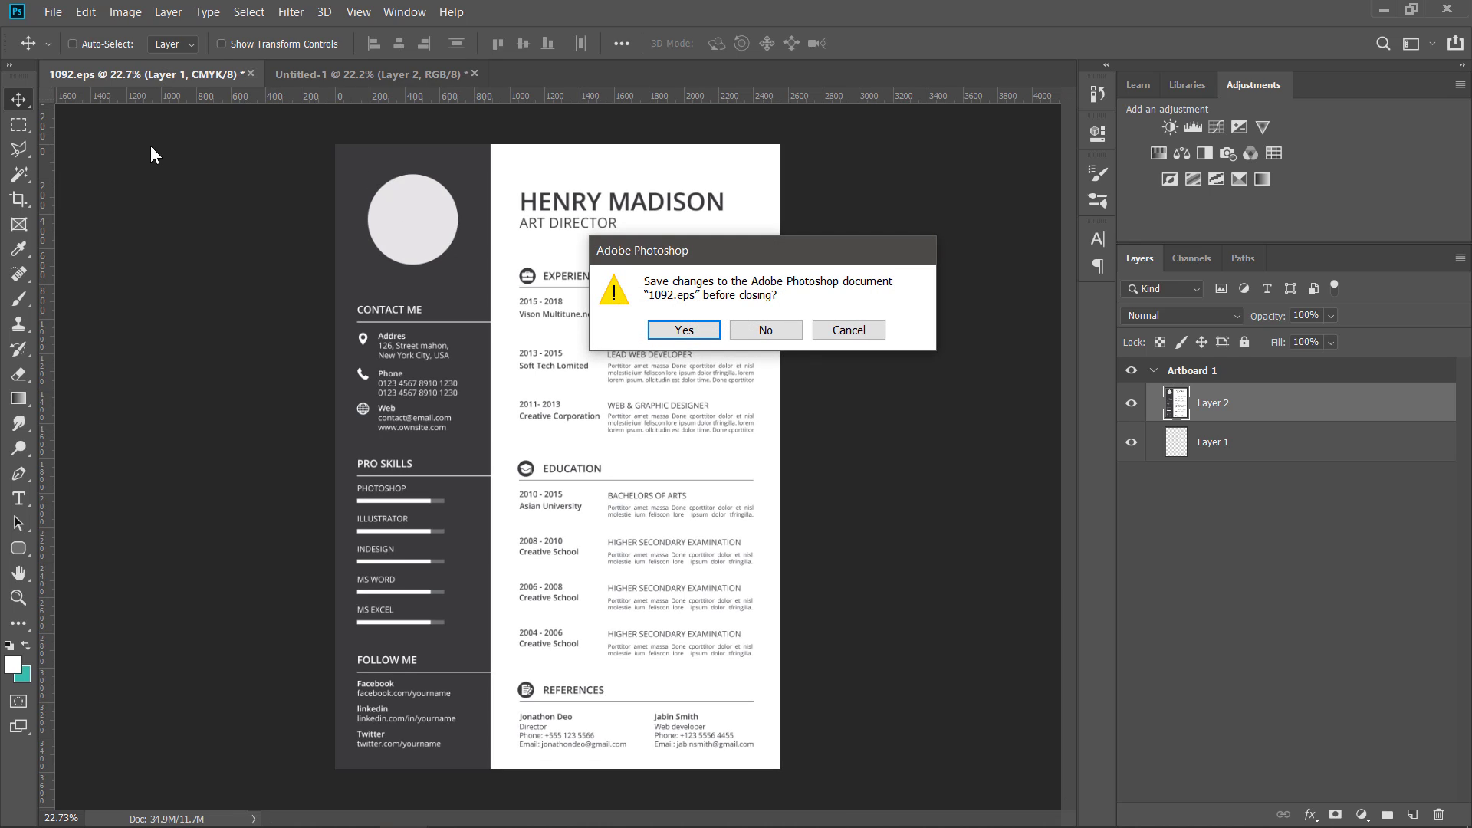
pyautogui.click(762, 332)
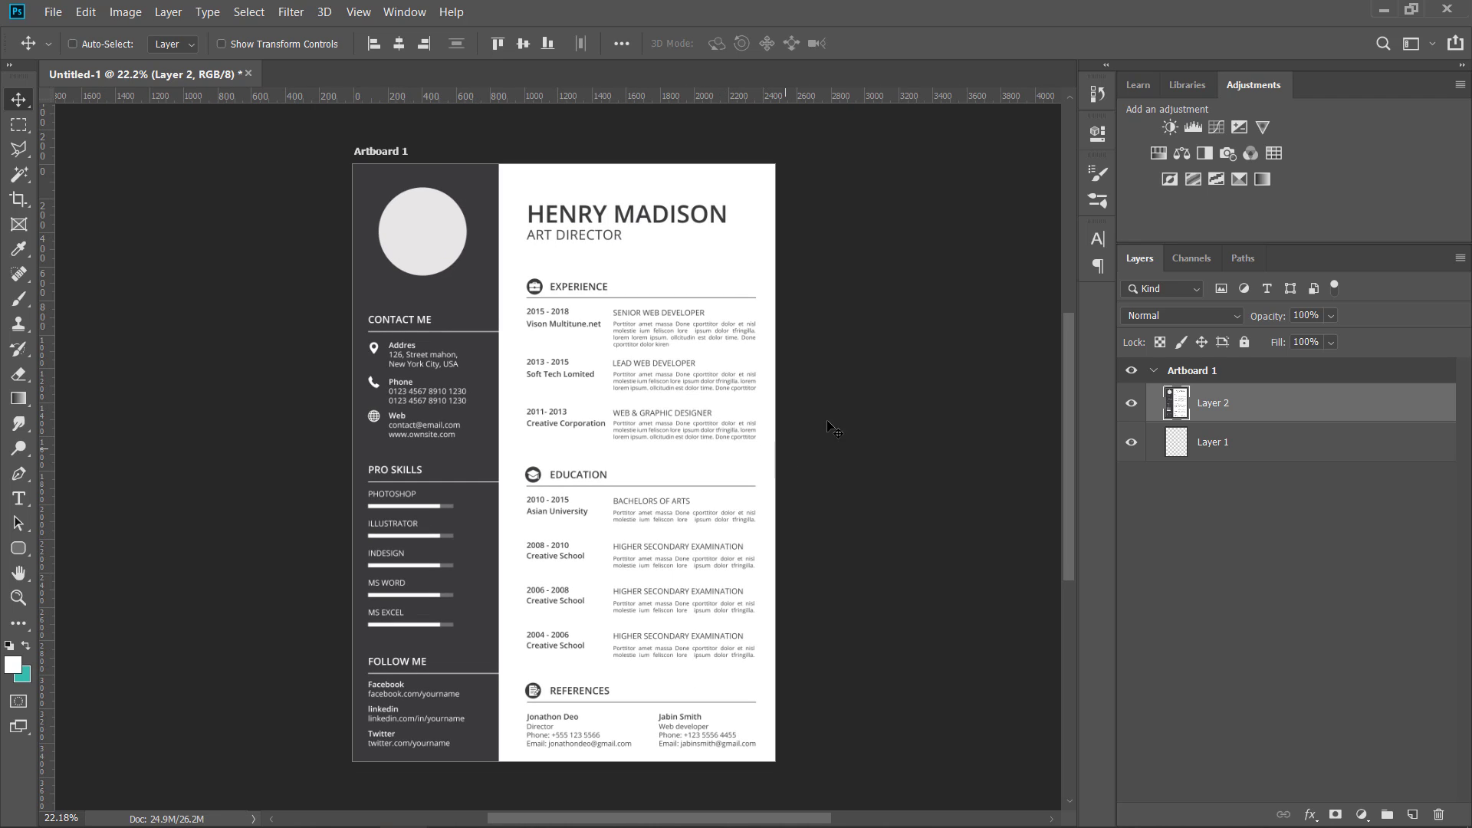
# Rename the artboard Resume_Page_1 and the copied résumé layer Reference, and leave no layer selected
pyautogui.click(1179, 455)
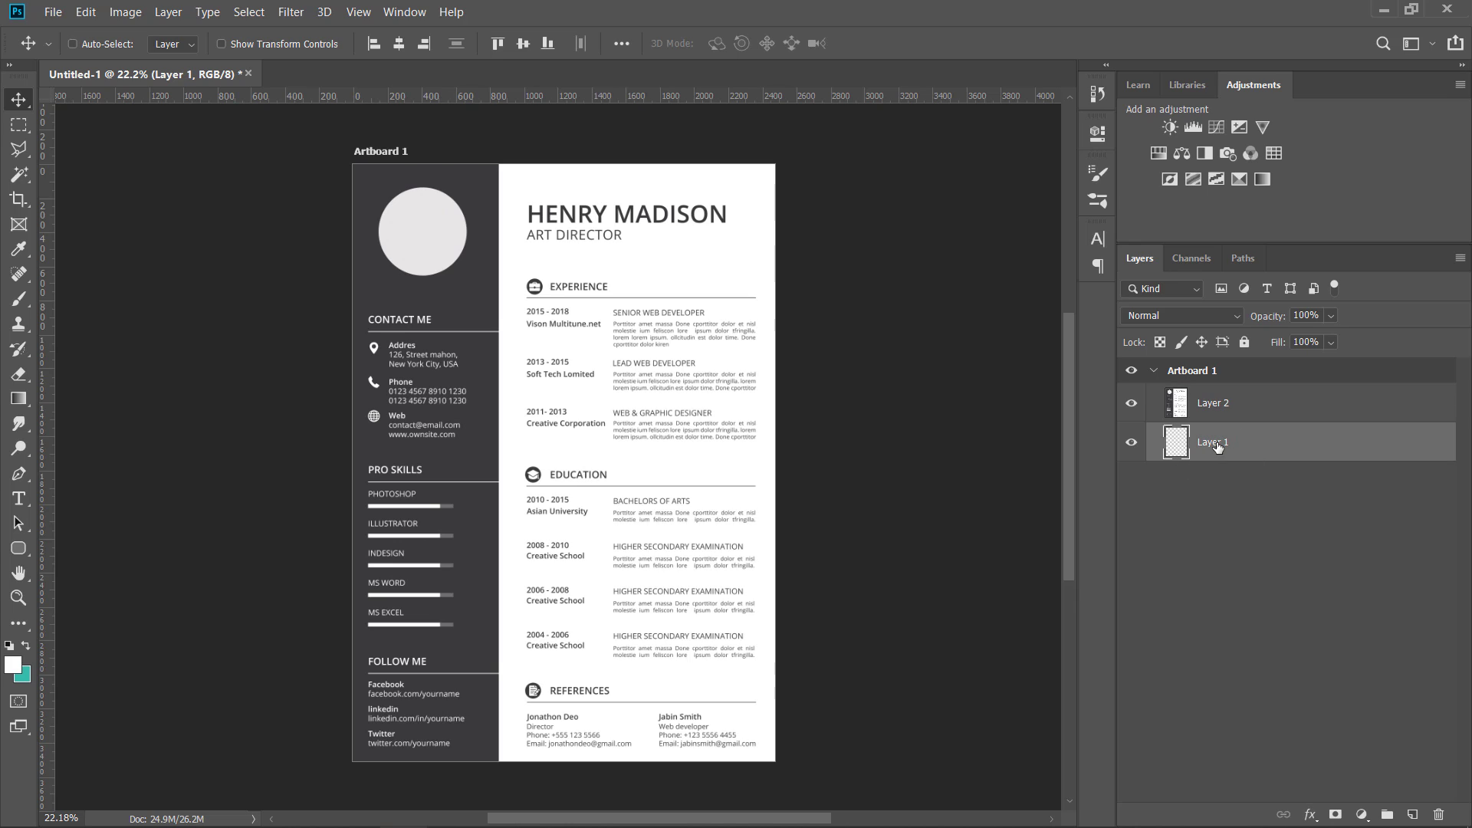
pyautogui.moveTo(1254, 454); pyautogui.dragTo(1183, 453)
pyautogui.click(1237, 412)
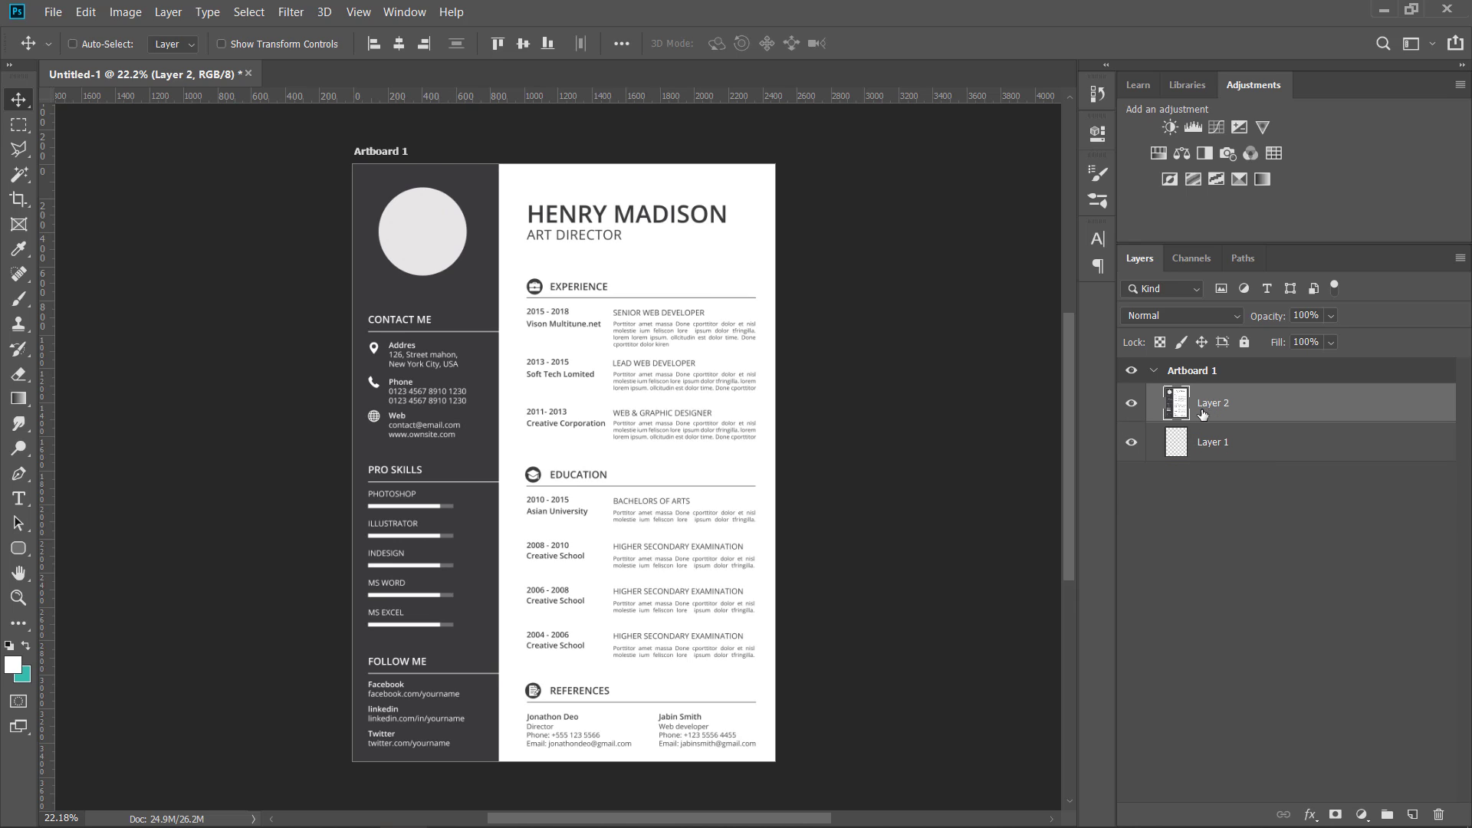
pyautogui.click(1224, 462)
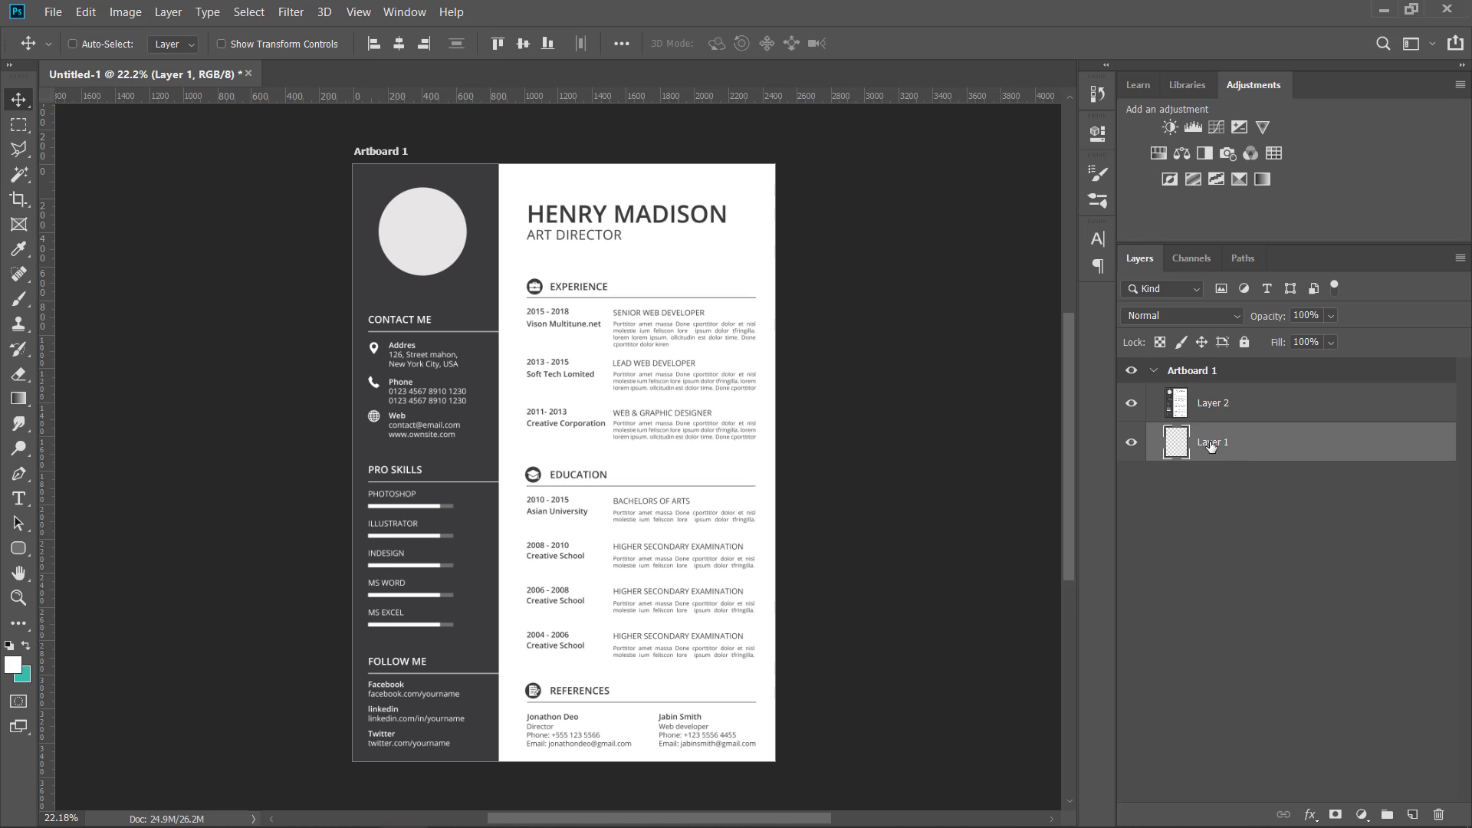
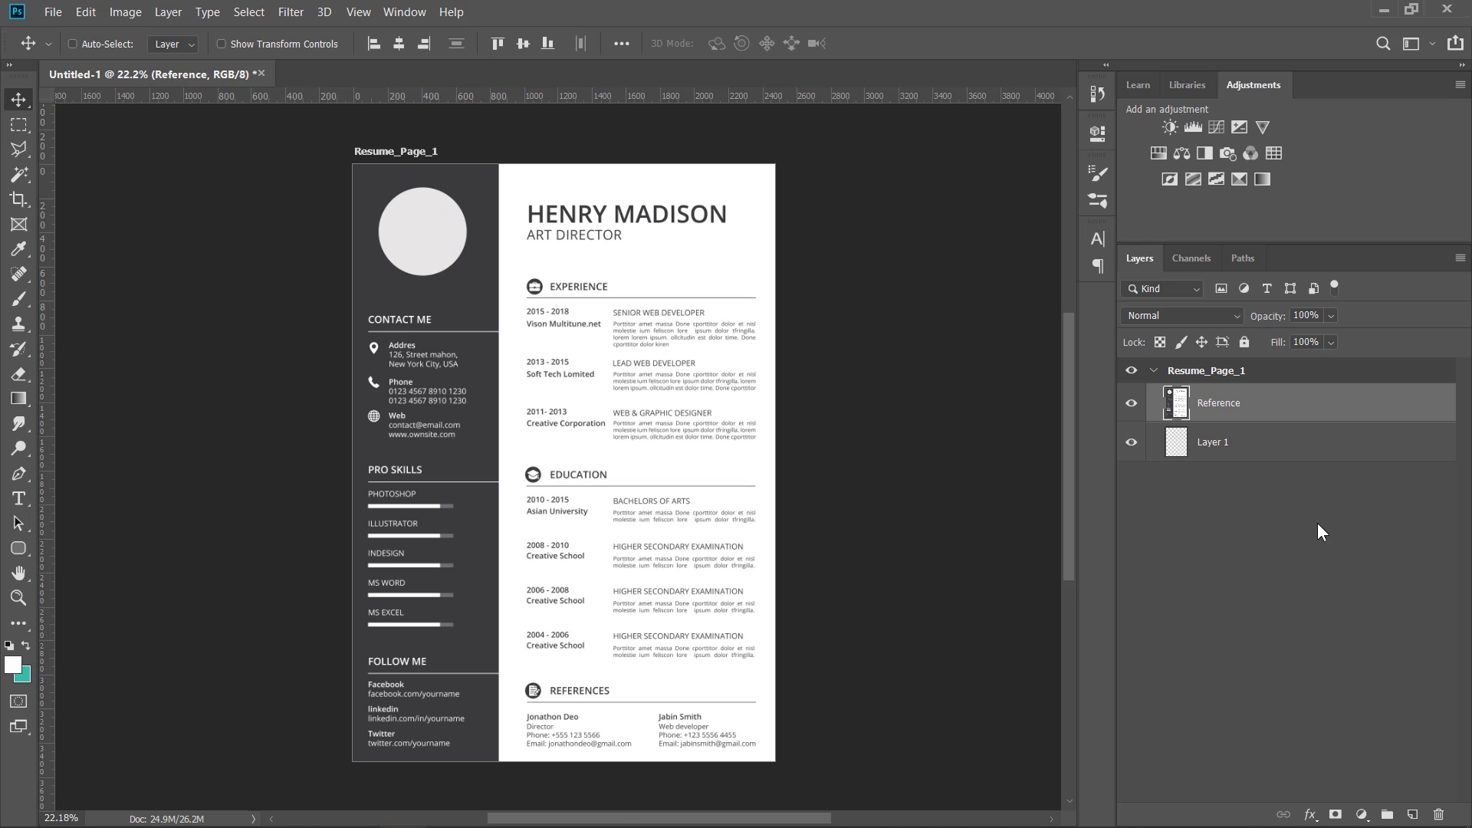
pyautogui.click(1317, 525)
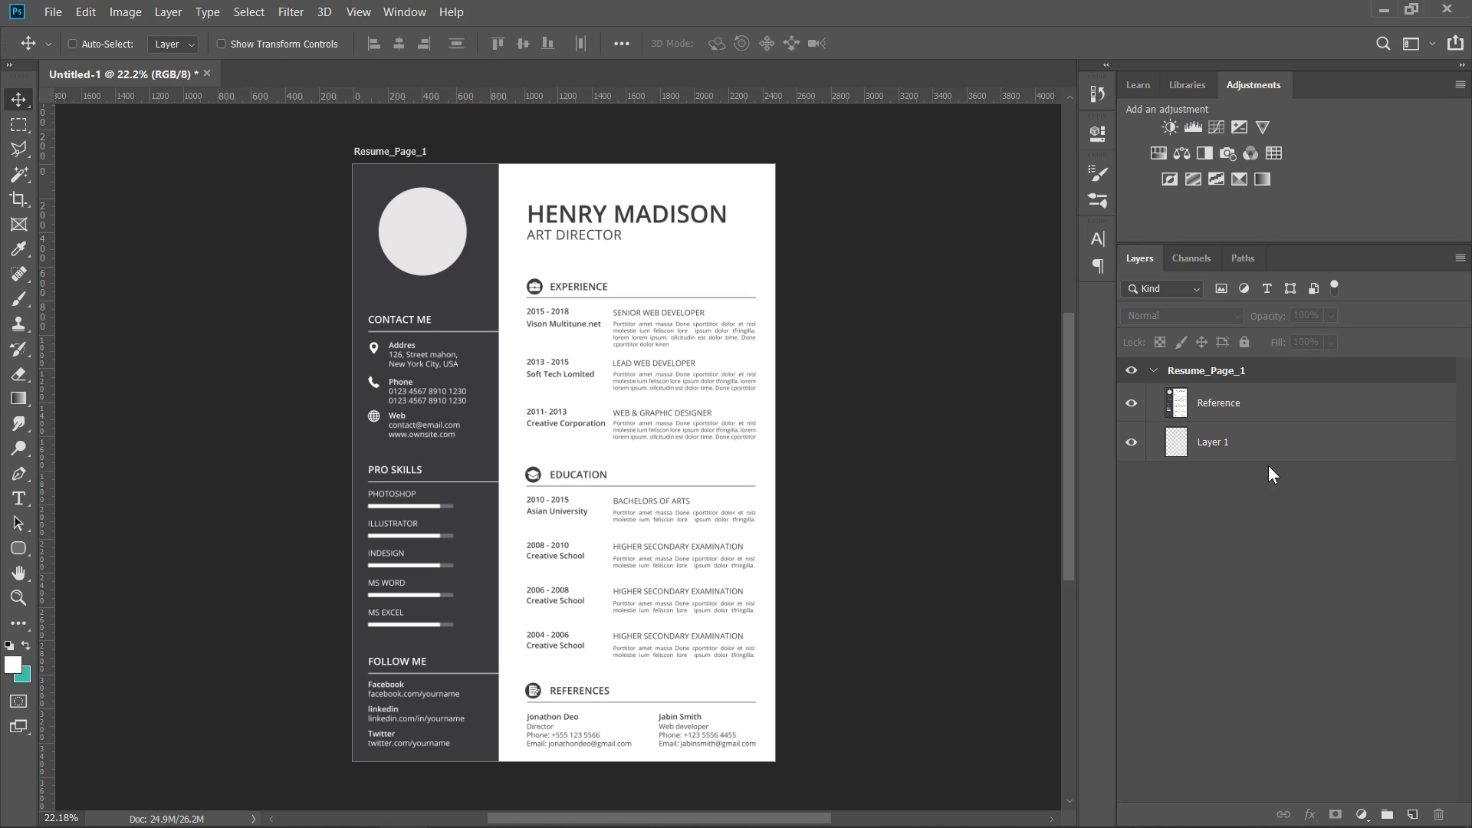
pyautogui.click(1245, 422)
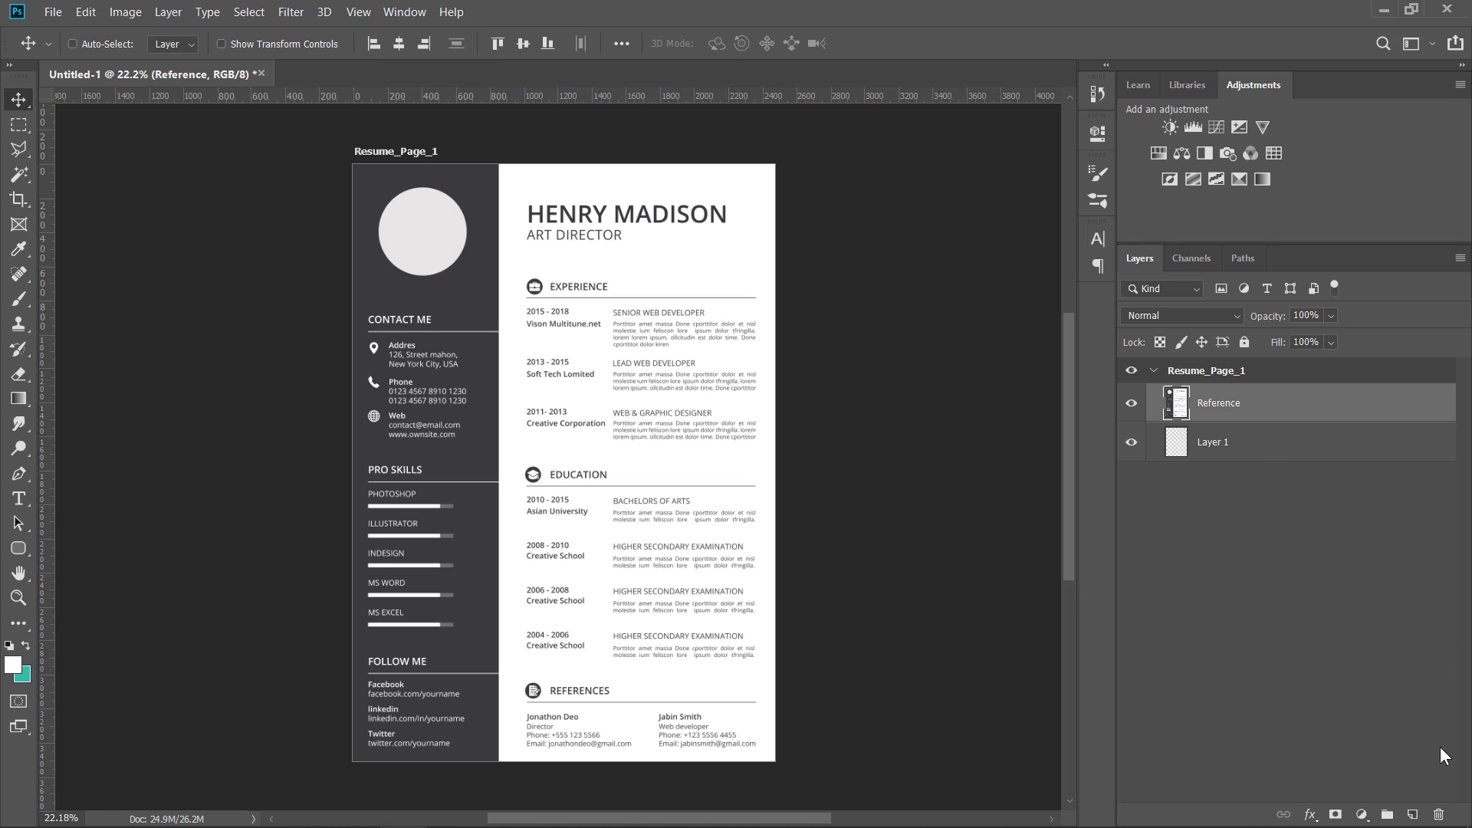
pyautogui.click(1189, 561)
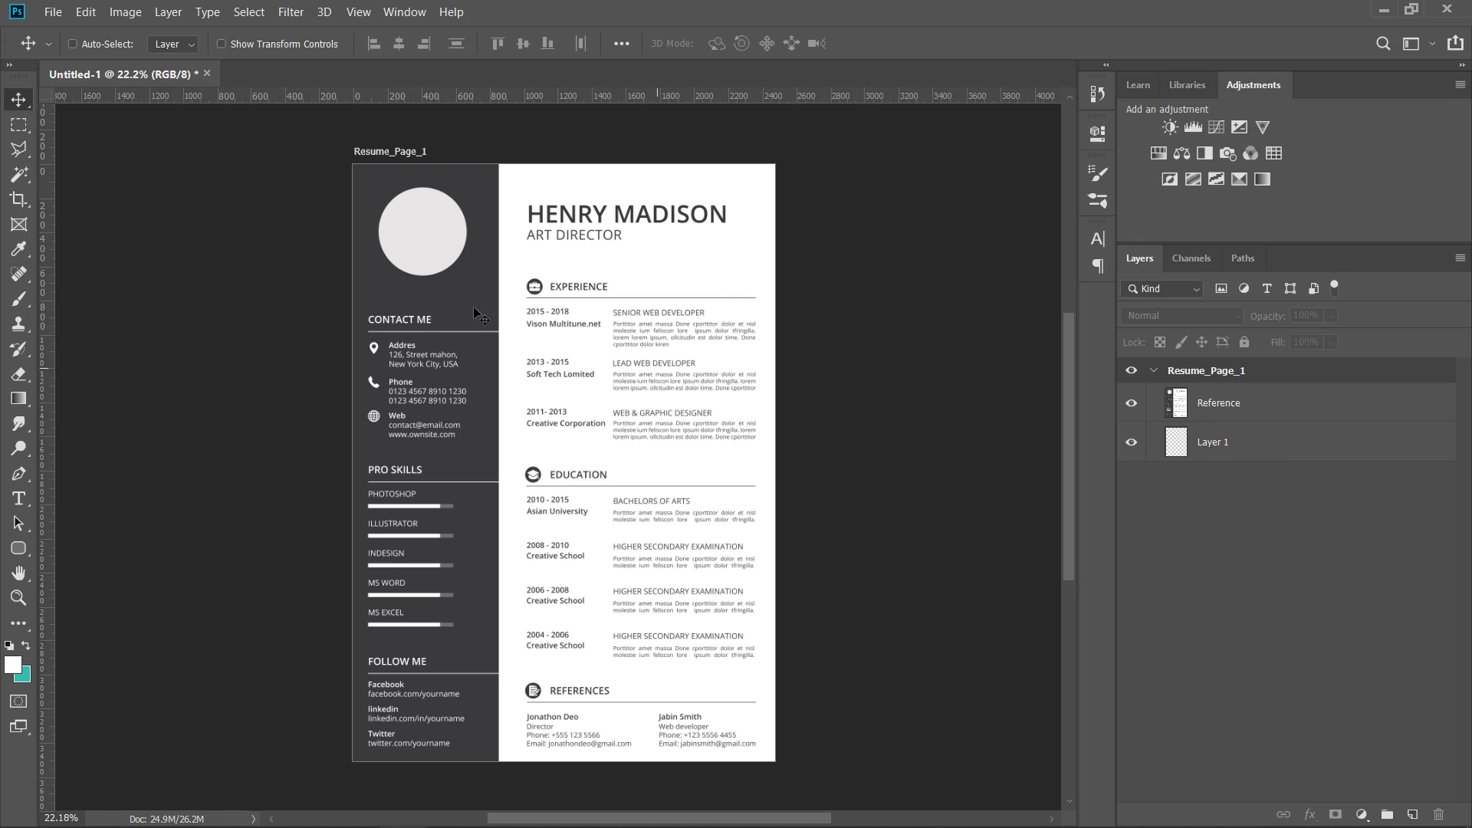
# Add a new empty layer above Reference and delete the empty Layer 1 beneath it
pyautogui.scroll(1, 444, 277)
pyautogui.scroll(-2, 443, 278)
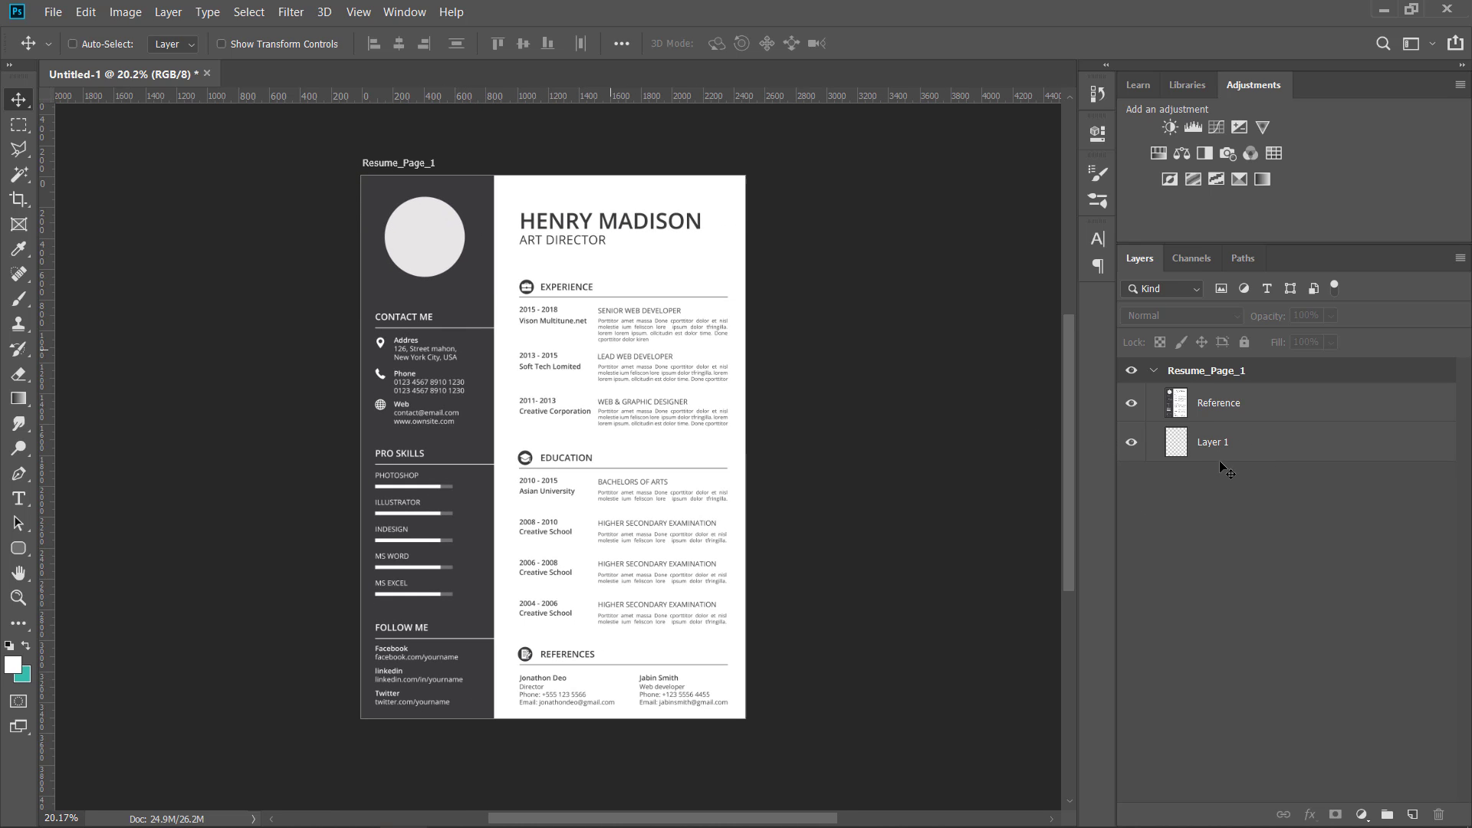
pyautogui.click(1248, 416)
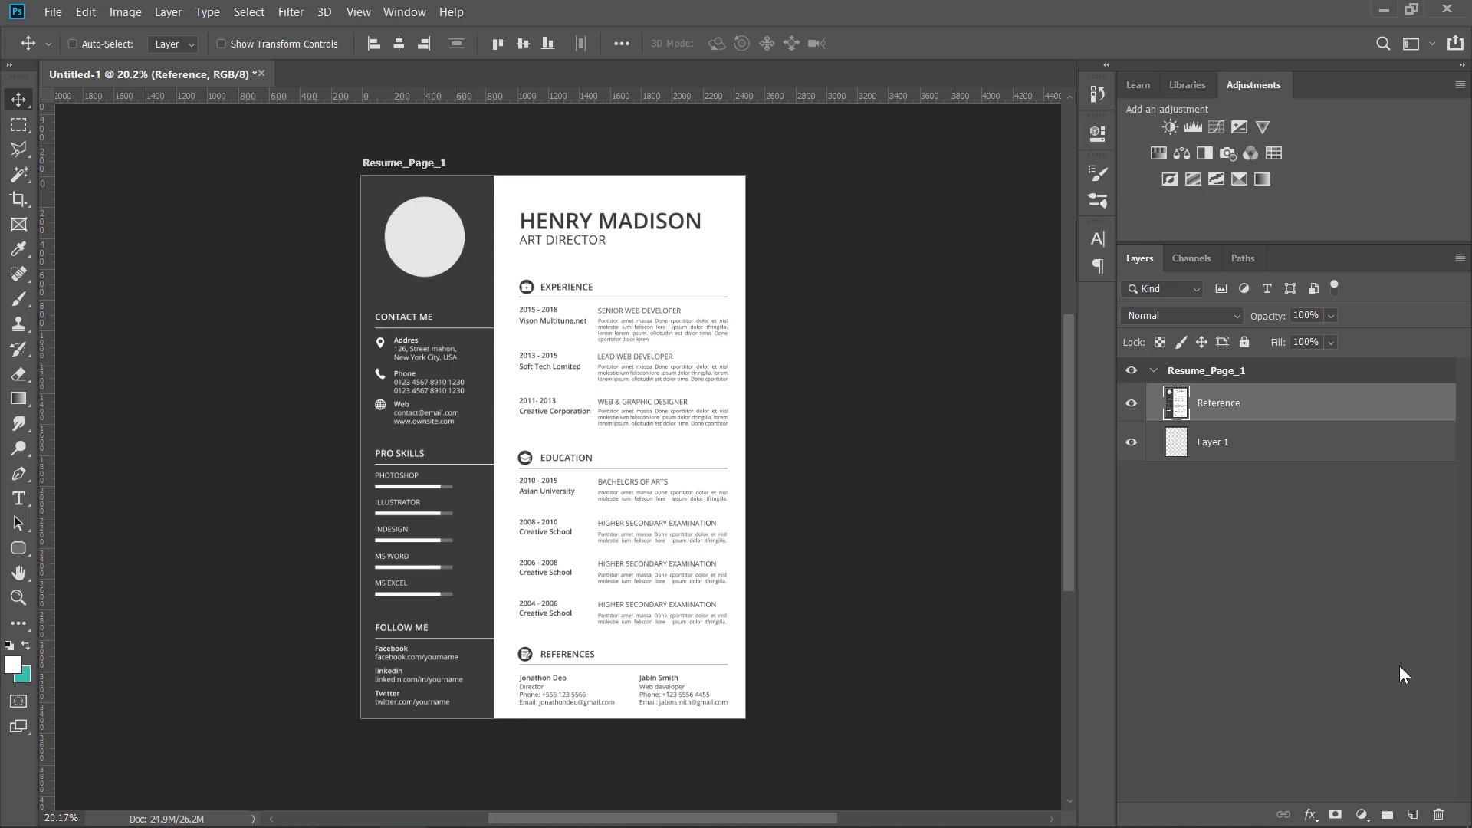
pyautogui.click(1412, 814)
pyautogui.click(1224, 470)
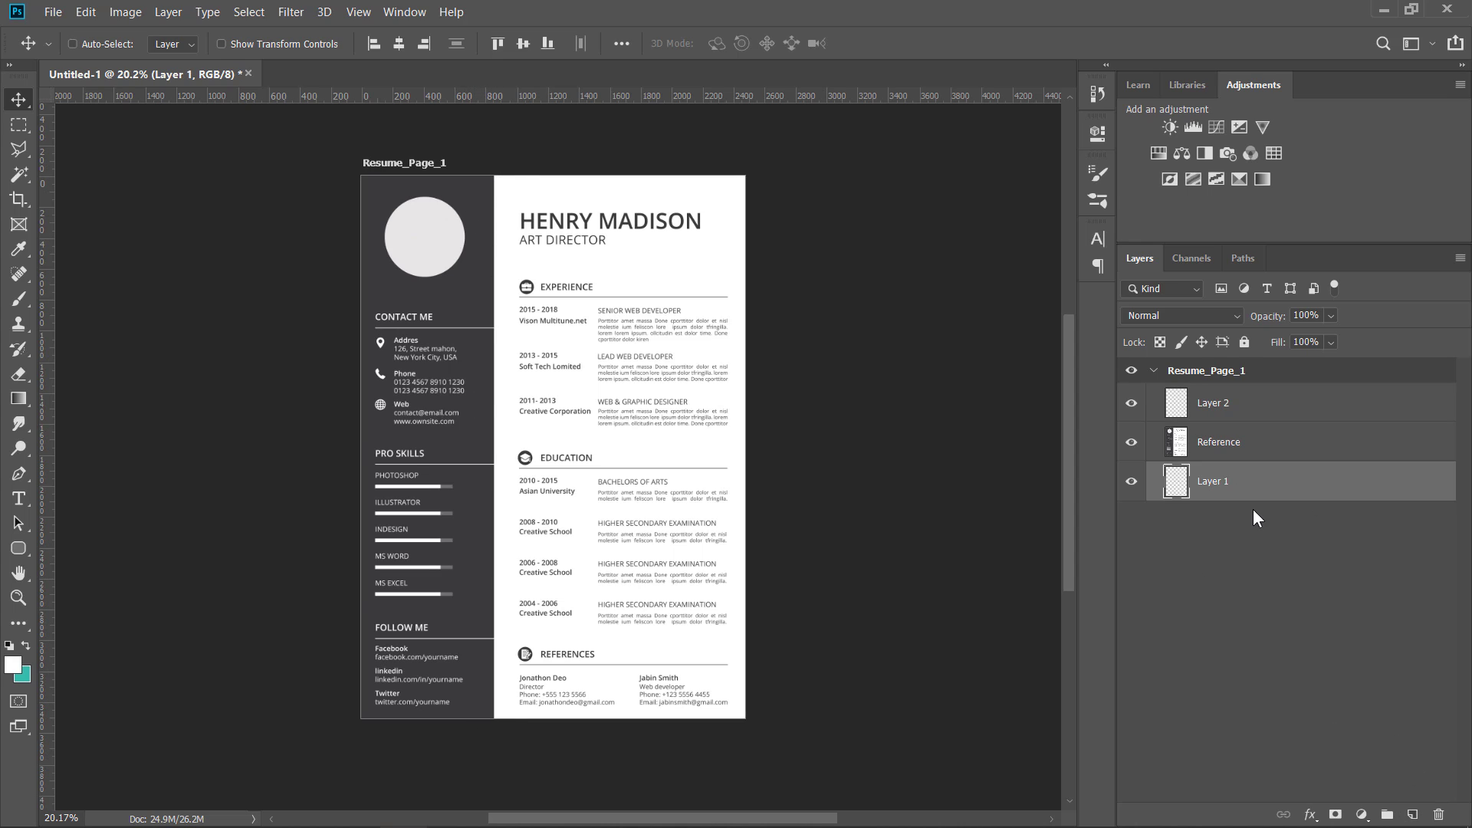
pyautogui.press('Delete')
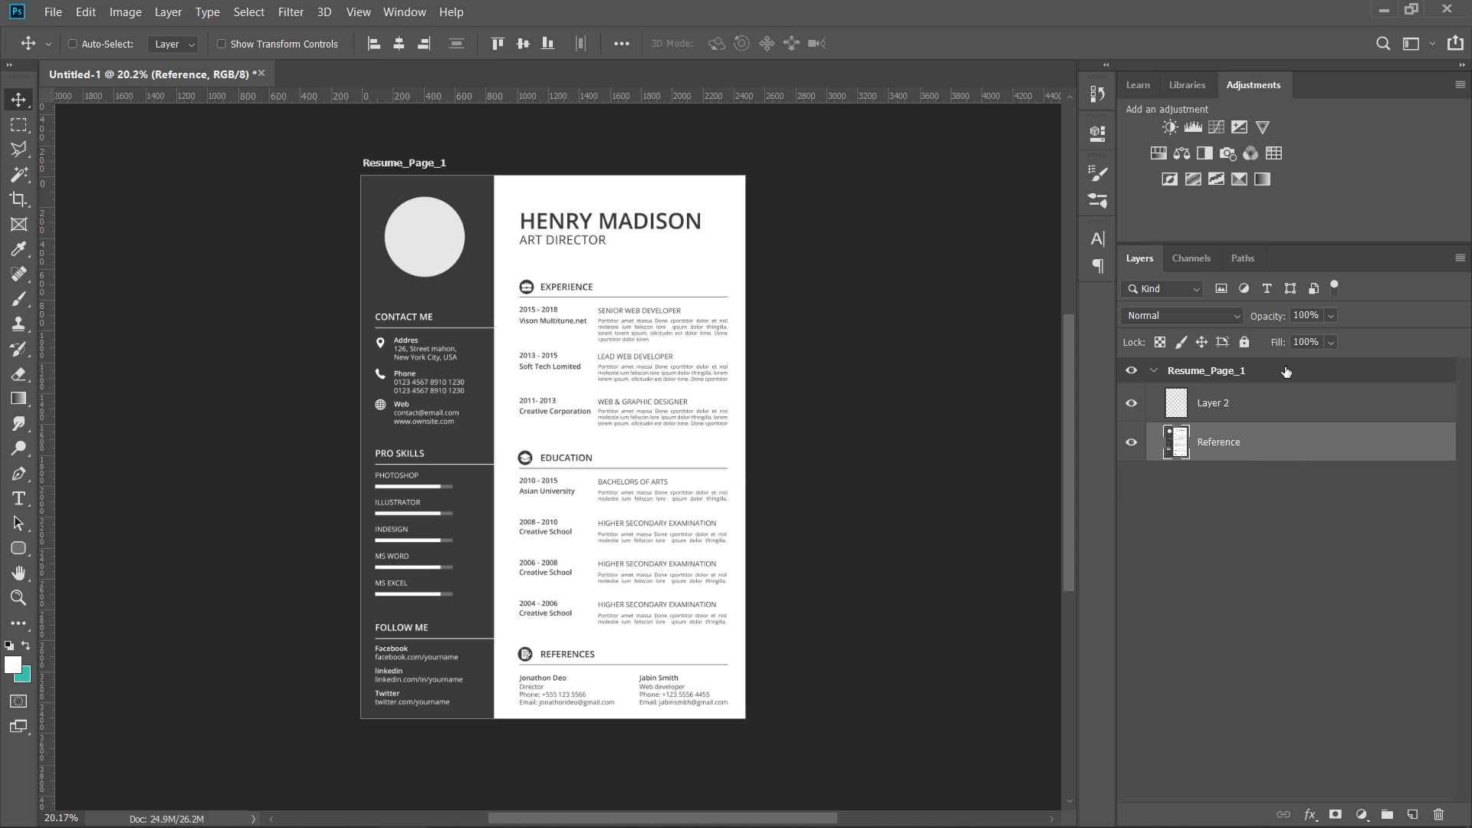
# On Layer 2, make a rectangular marquee selection covering the dark sidebar over the artboard's full height
pyautogui.click(1227, 410)
pyautogui.scroll(1, 621, 434)
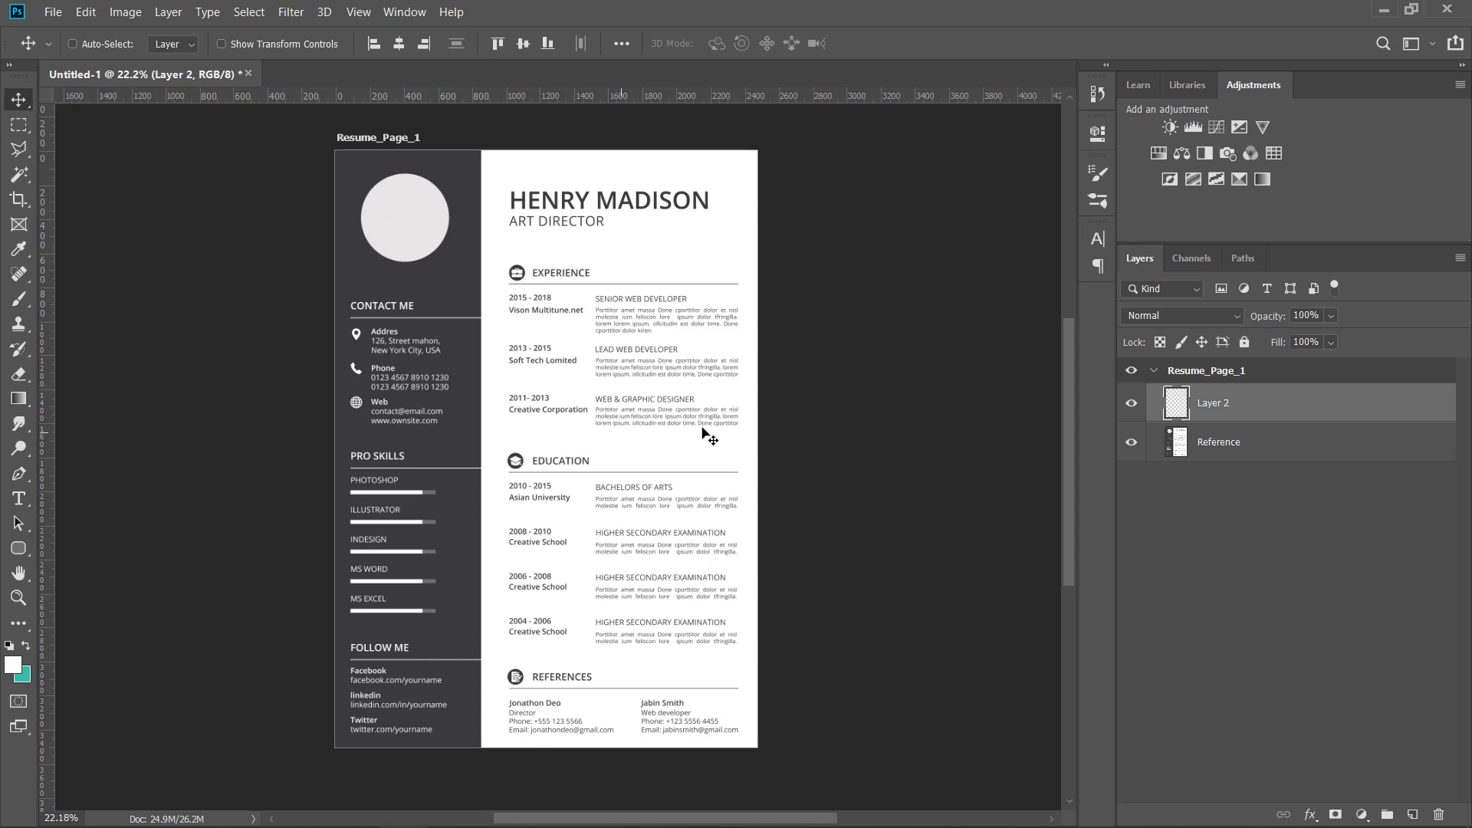
pyautogui.click(21, 127)
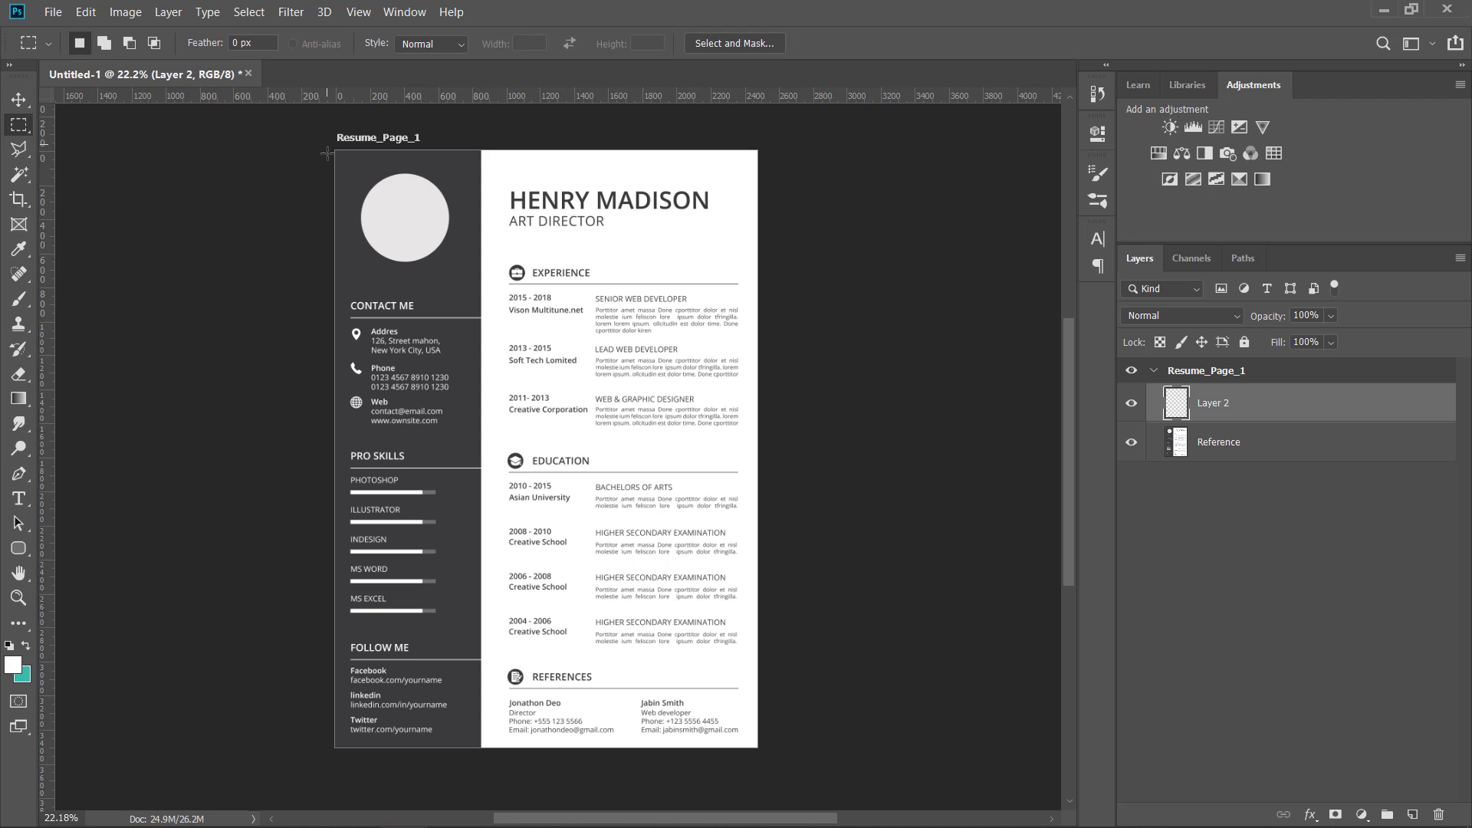
pyautogui.moveTo(327, 154); pyautogui.dragTo(480, 768)
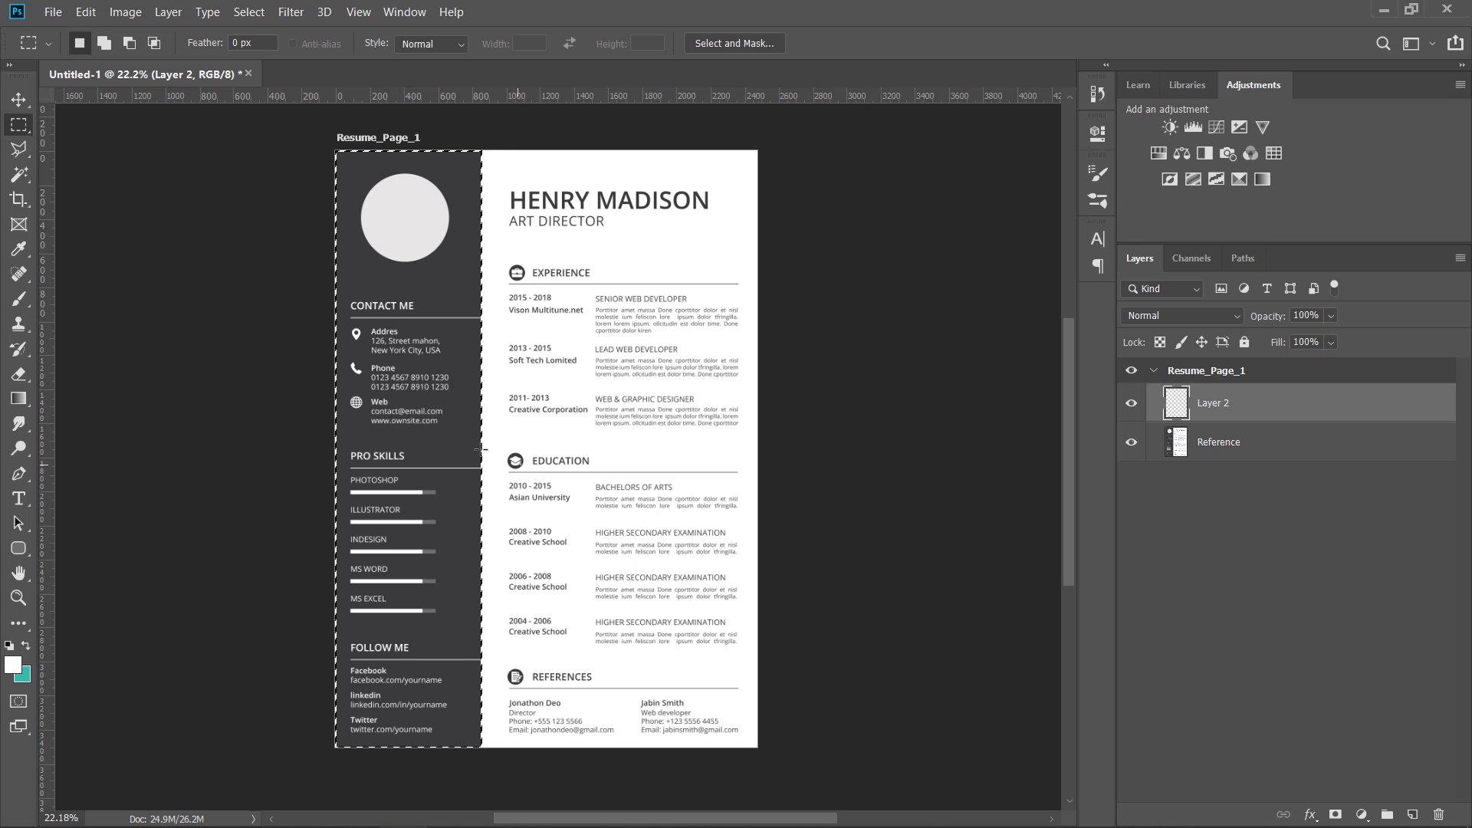
# Fill the sidebar selection with the custom color 666666 in Normal mode at 100% opacity, and deselect
pyautogui.rightClick(440, 434)
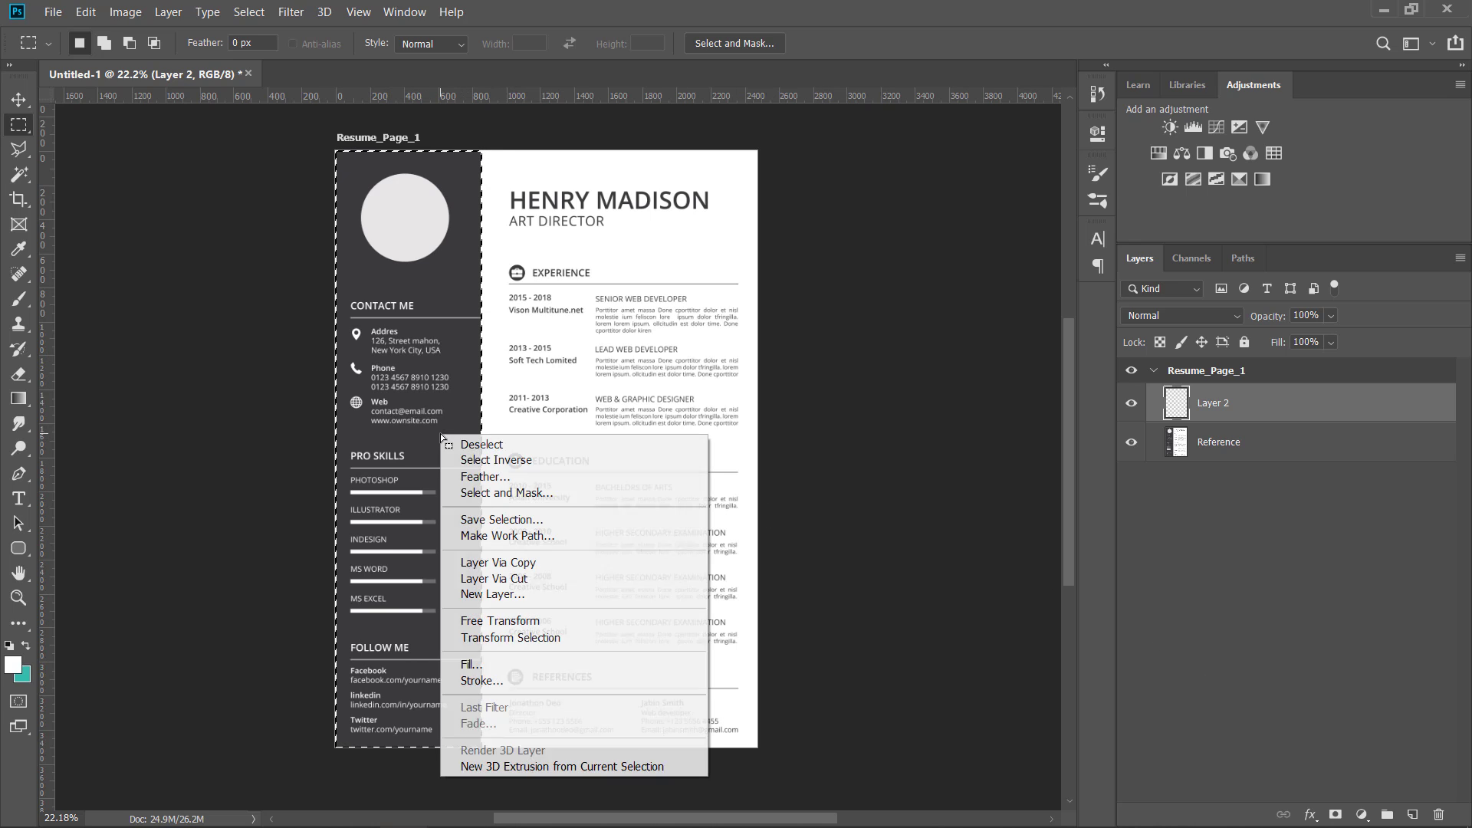
pyautogui.click(489, 664)
pyautogui.click(290, 470)
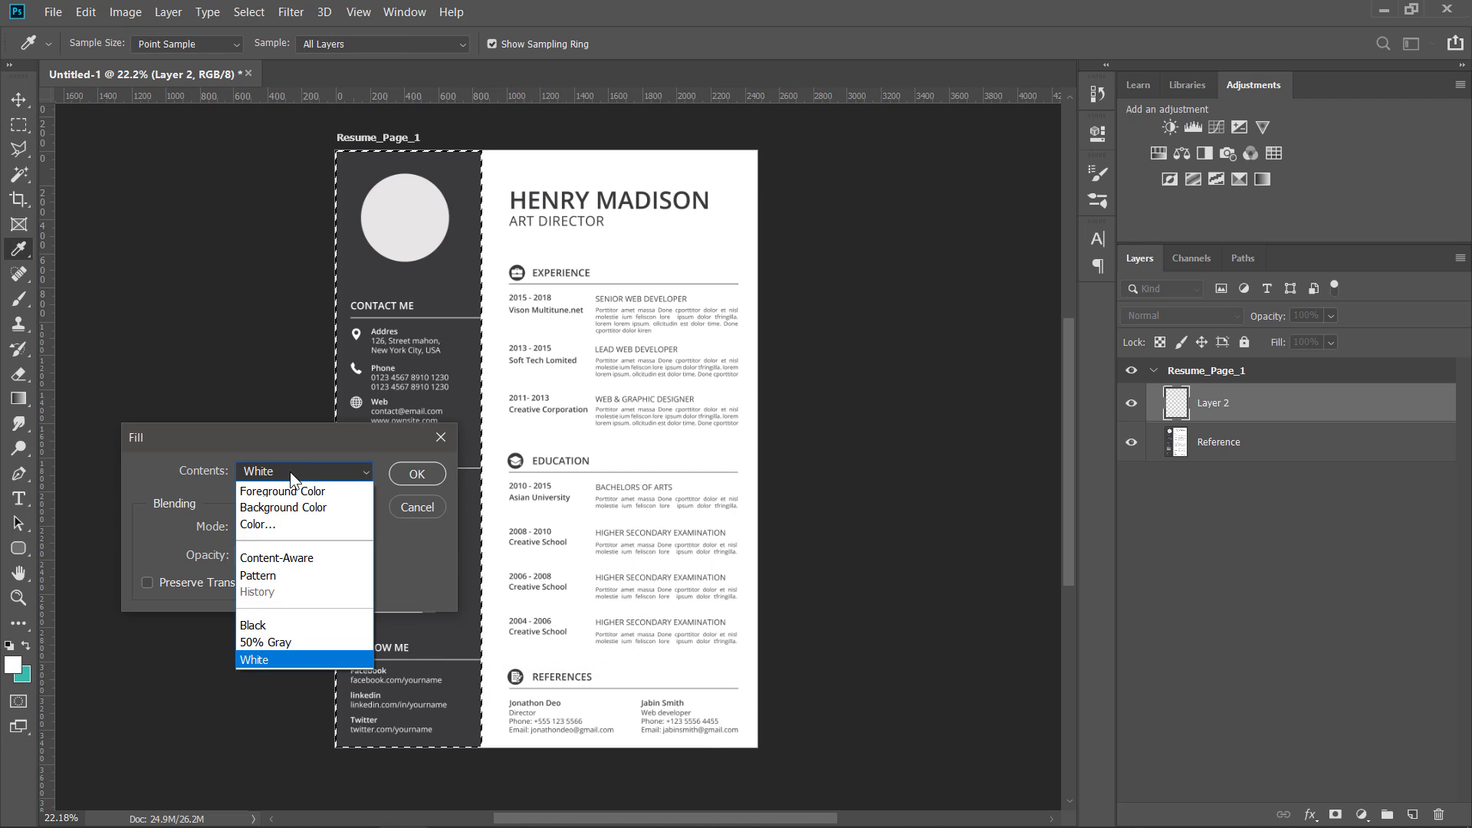
pyautogui.click(283, 473)
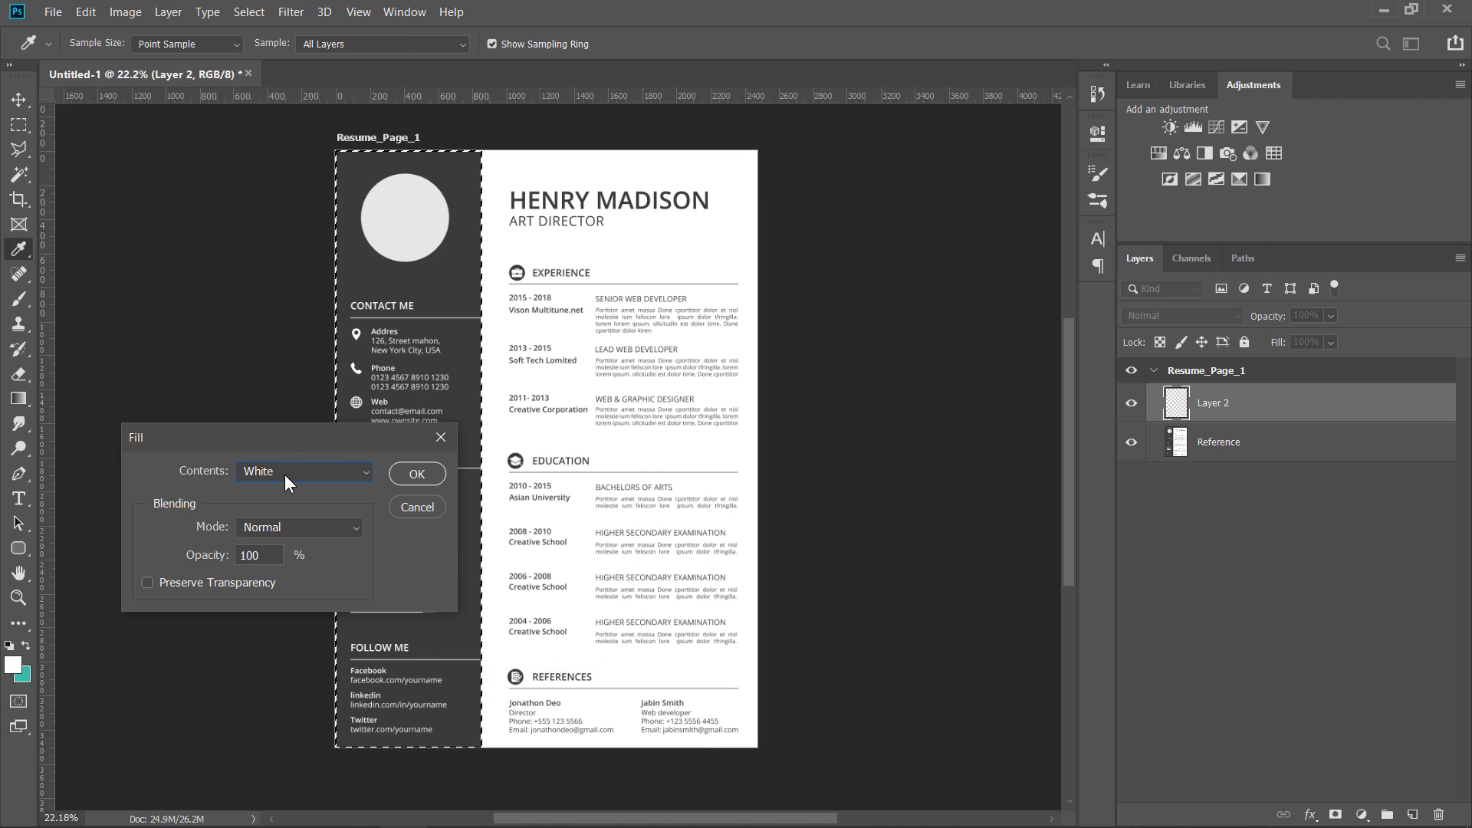
pyautogui.click(283, 473)
pyautogui.click(269, 523)
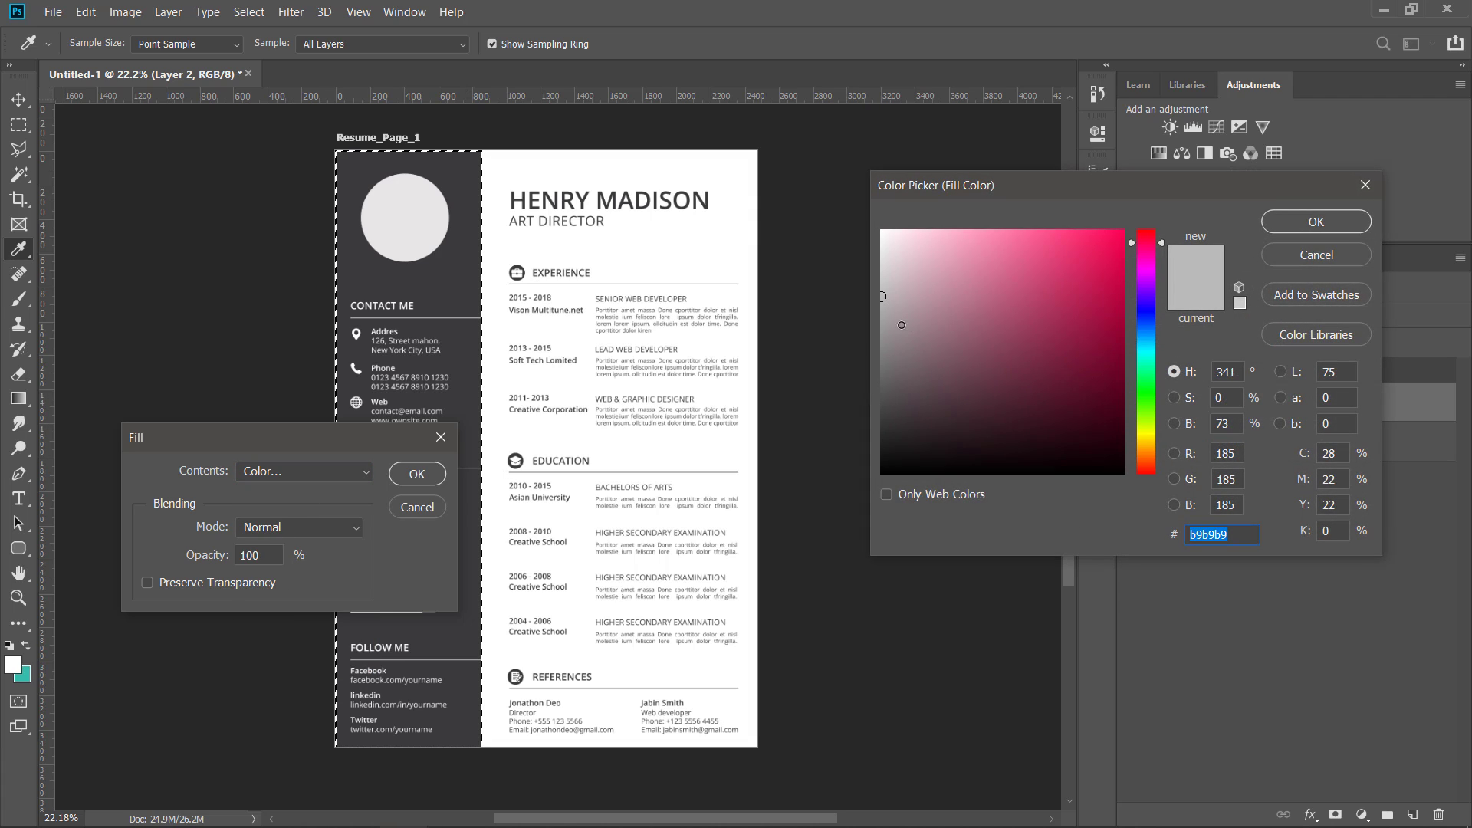
pyautogui.write('6363635e5e5e')
pyautogui.hotkey('ctrl', 'a')
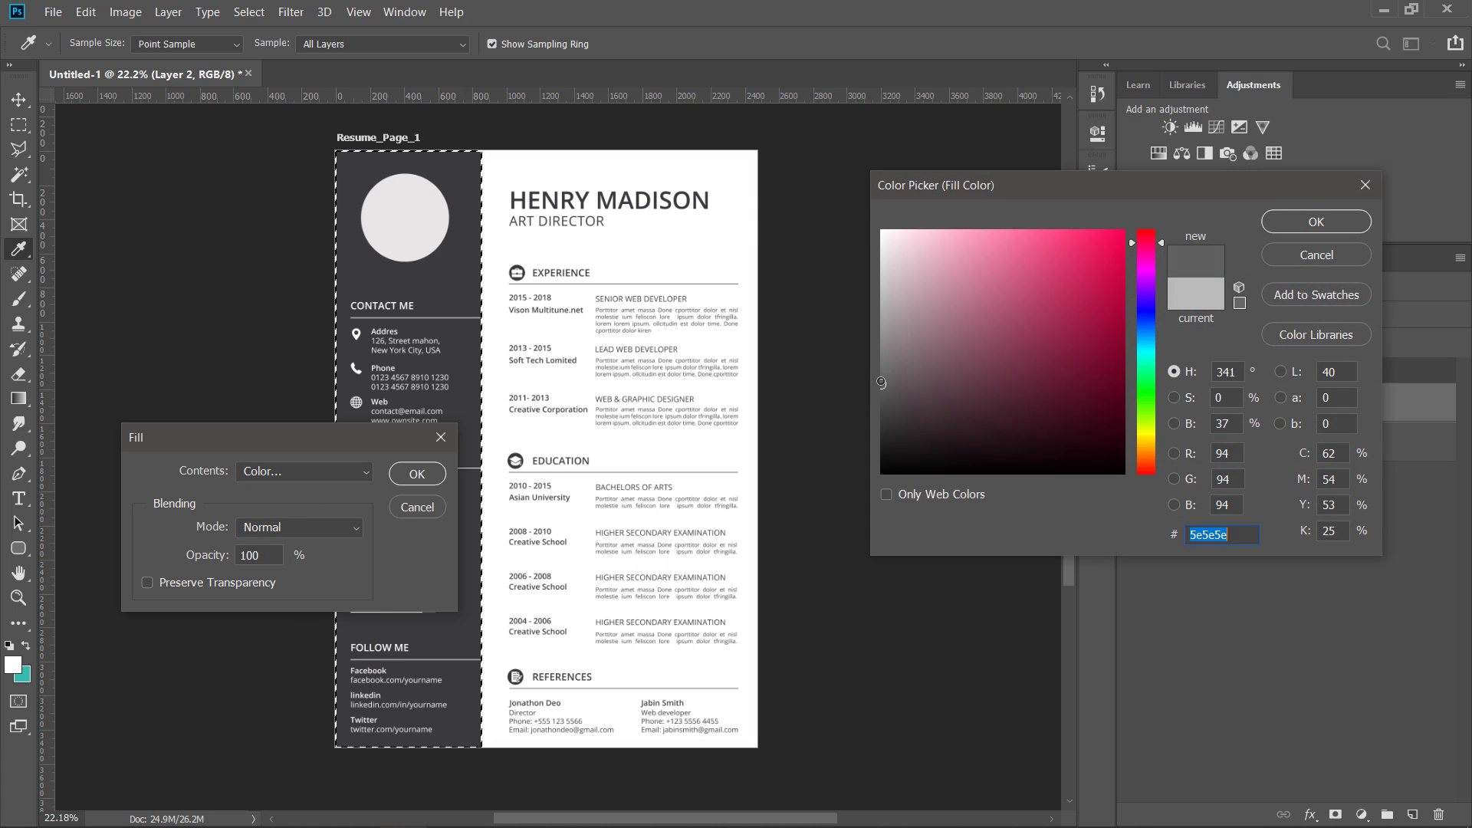
pyautogui.write('666666')
pyautogui.click(1296, 228)
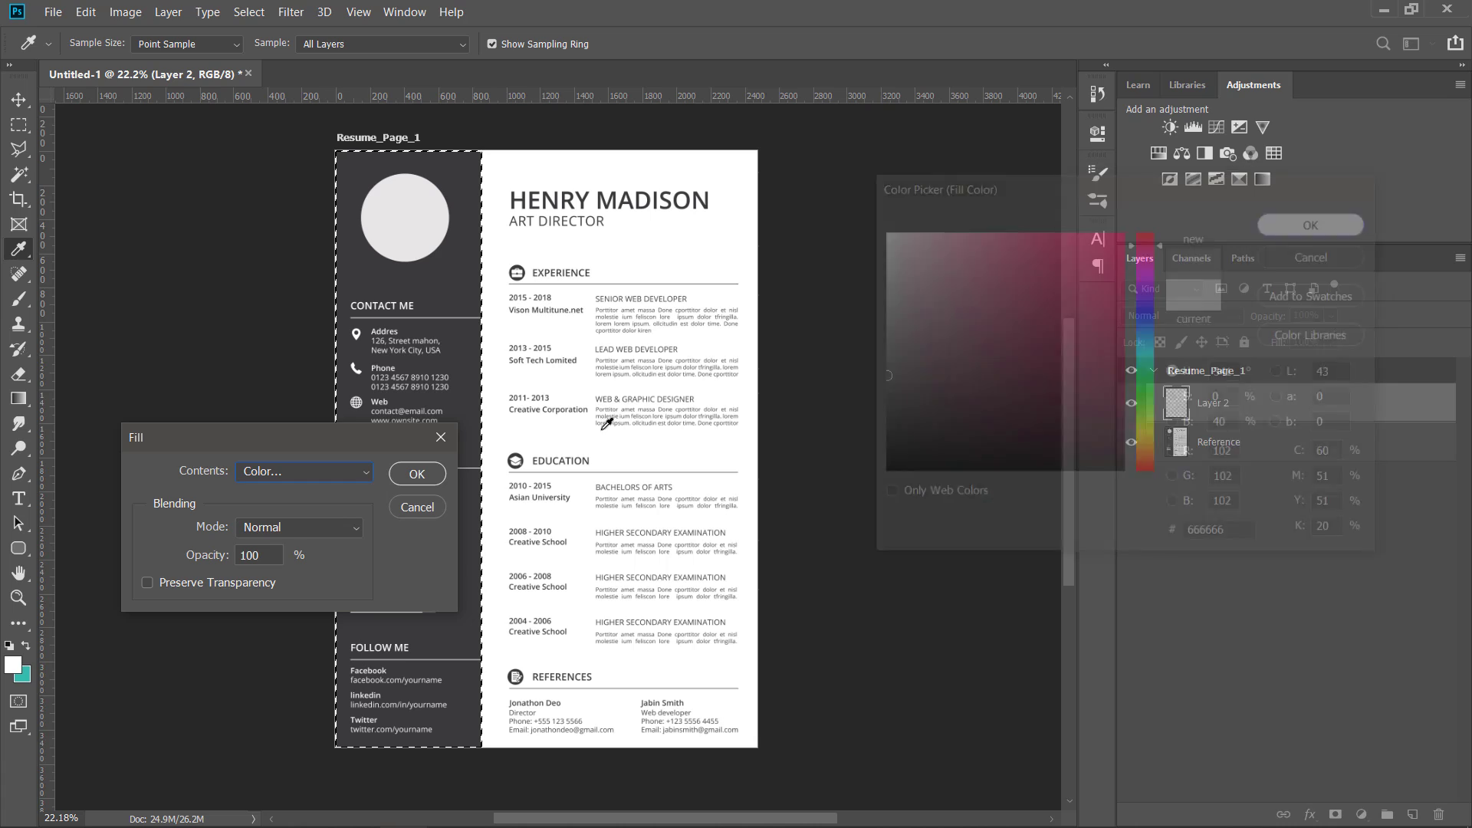
pyautogui.click(418, 472)
pyautogui.hotkey('ctrl', 'd')
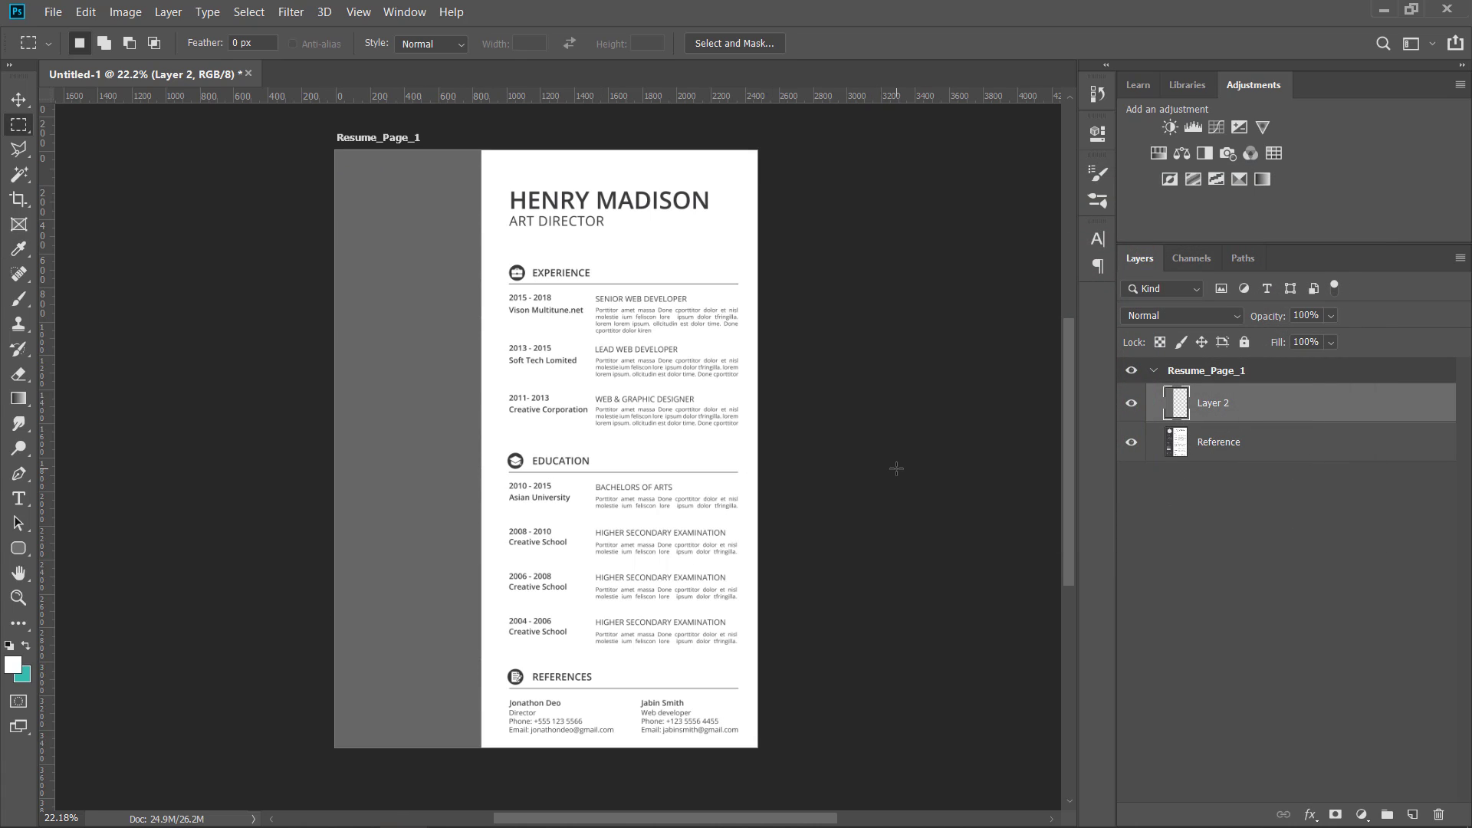
# Hide and show the gray sidebar layer to compare it with the reference, and rename it SideBar
pyautogui.click(1131, 402)
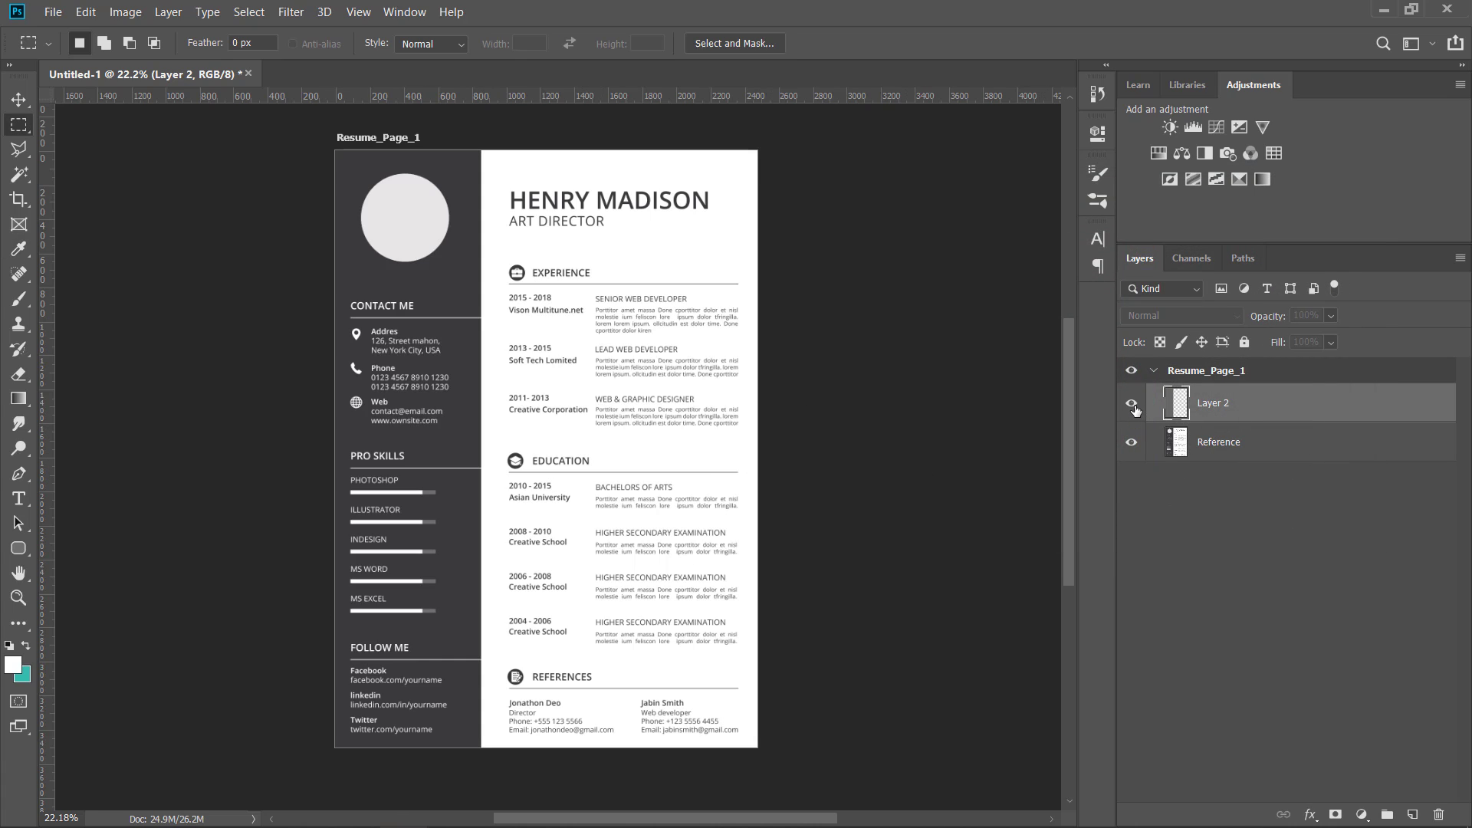
pyautogui.click(1130, 403)
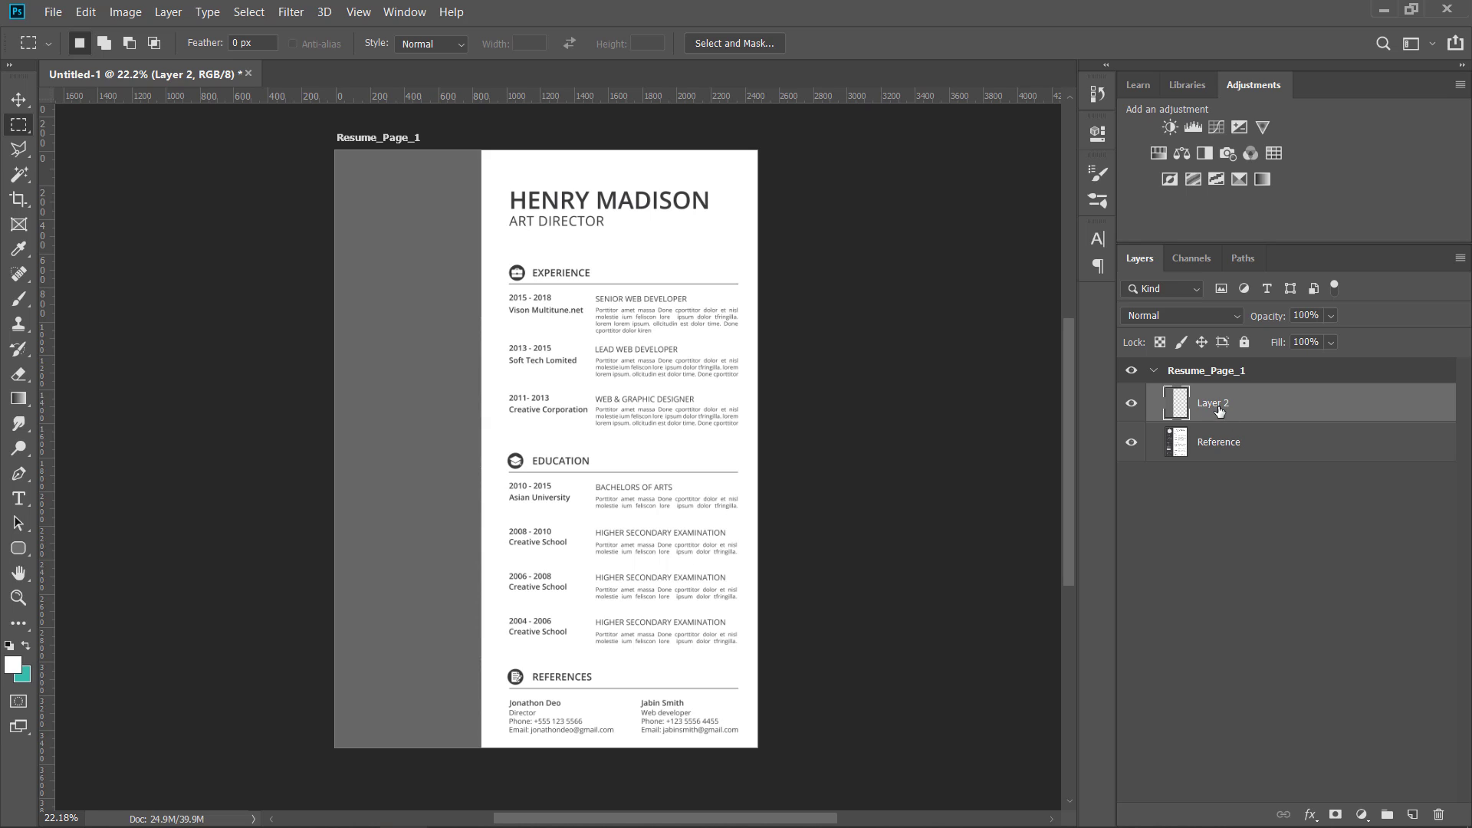
pyautogui.doubleClick(1214, 412)
pyautogui.write('SideBar')
pyautogui.press('Return')
pyautogui.click(1258, 589)
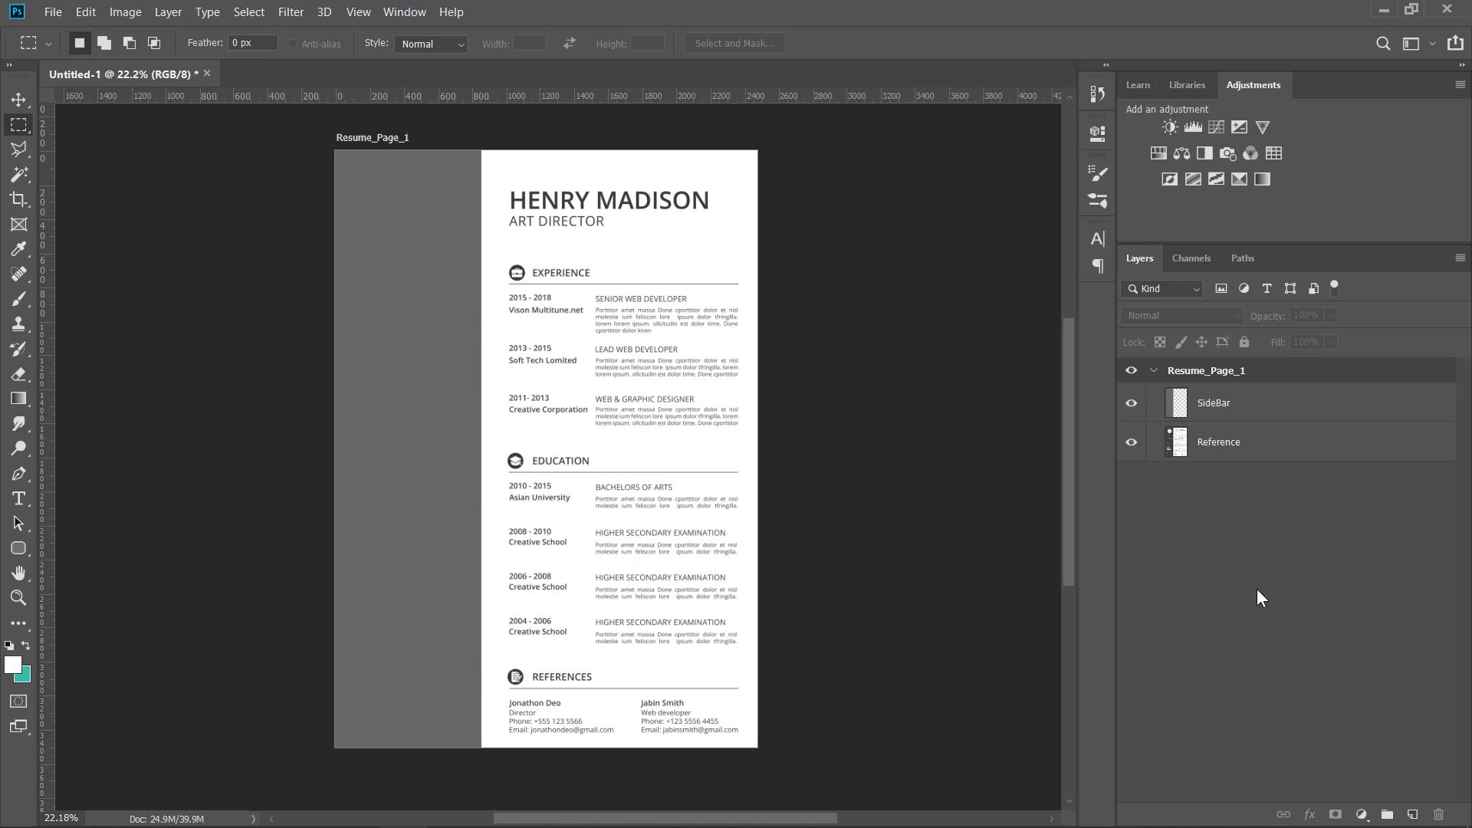
# Add a Color Overlay to the SideBar layer using purple 793bb8 in Normal blend mode
pyautogui.doubleClick(1225, 406)
pyautogui.click(1247, 511)
pyautogui.click(1278, 417)
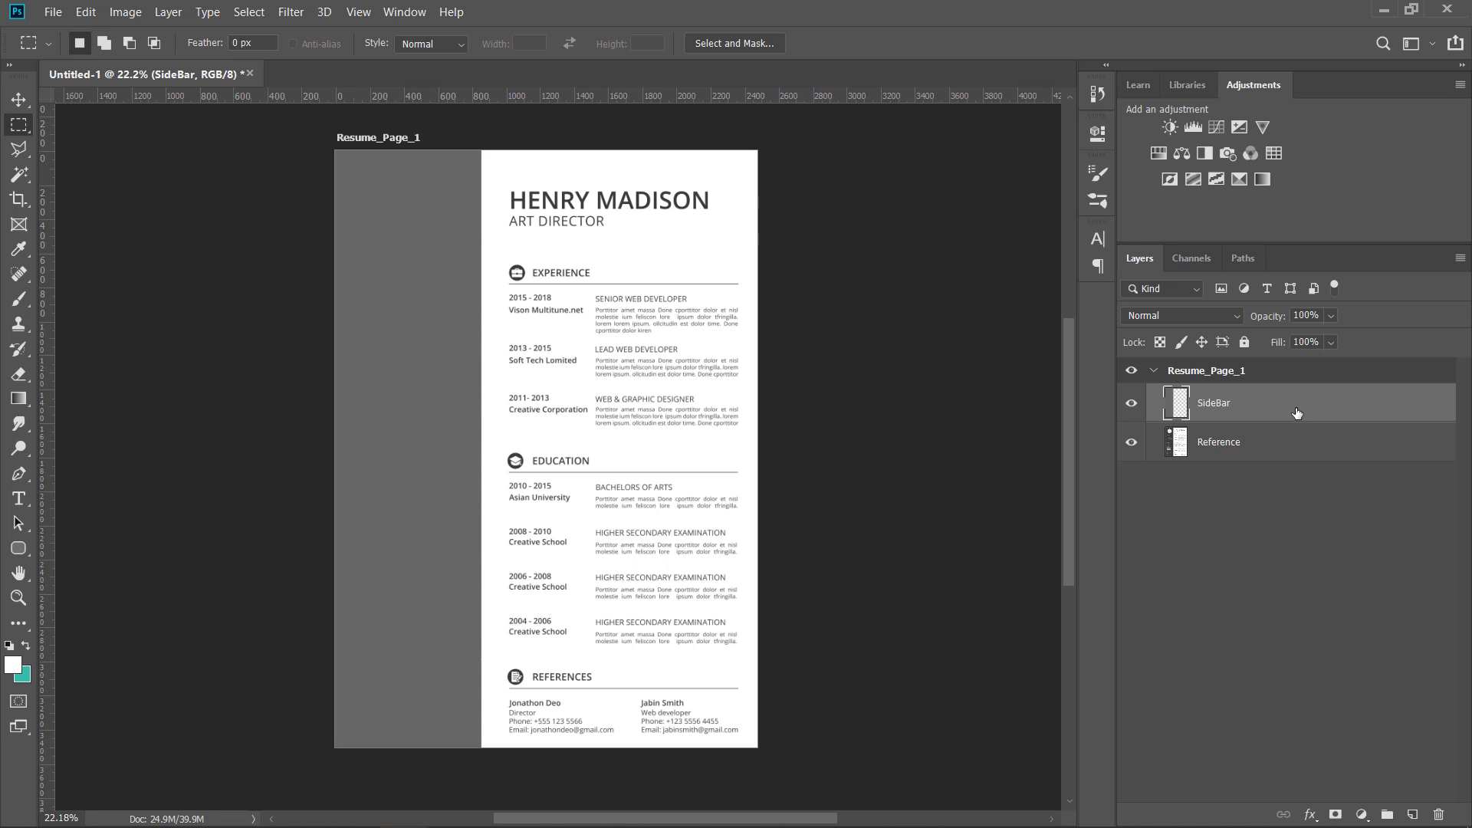
pyautogui.press('h')
pyautogui.doubleClick(1291, 507)
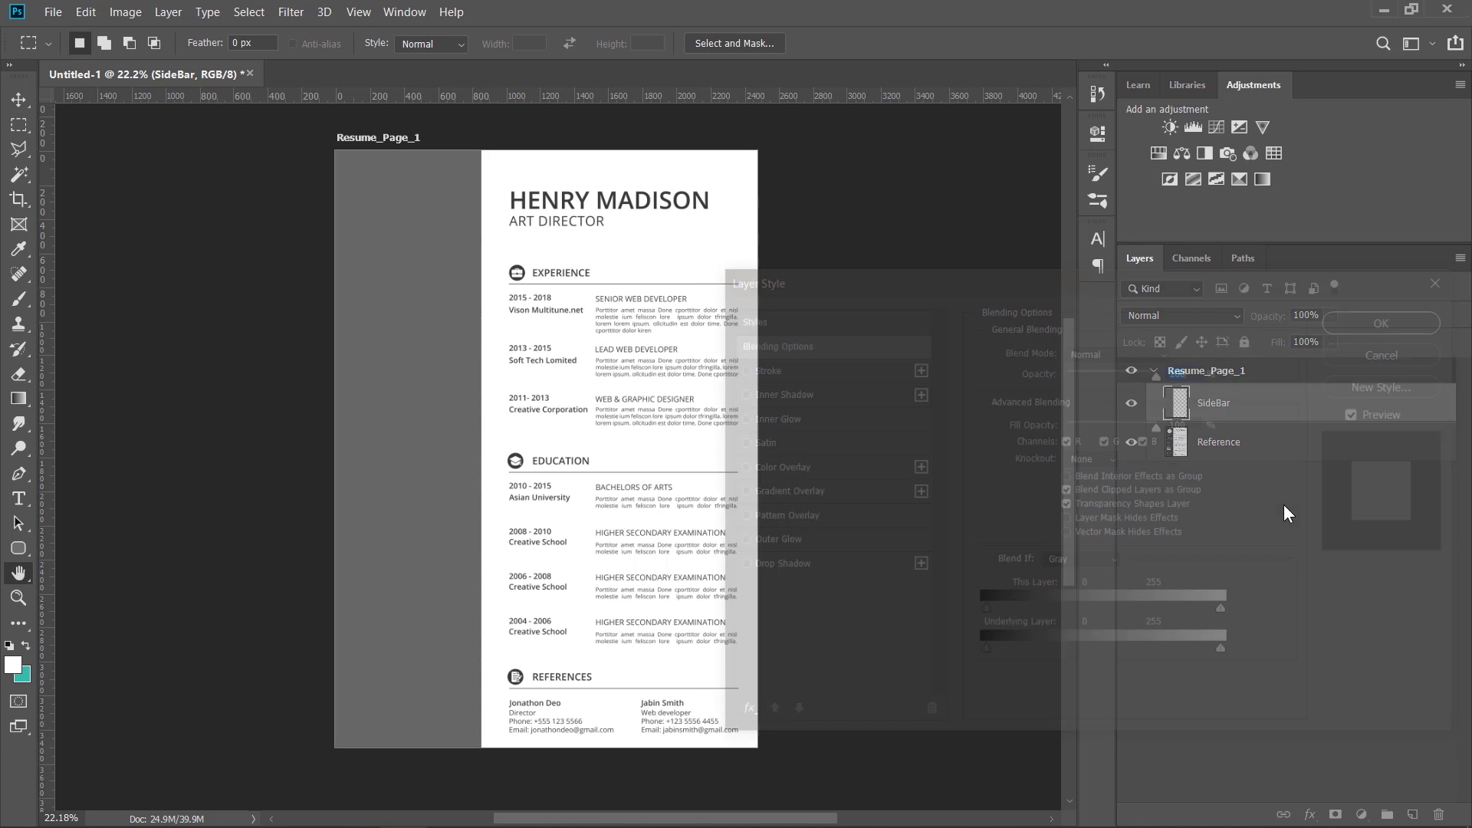
pyautogui.click(734, 468)
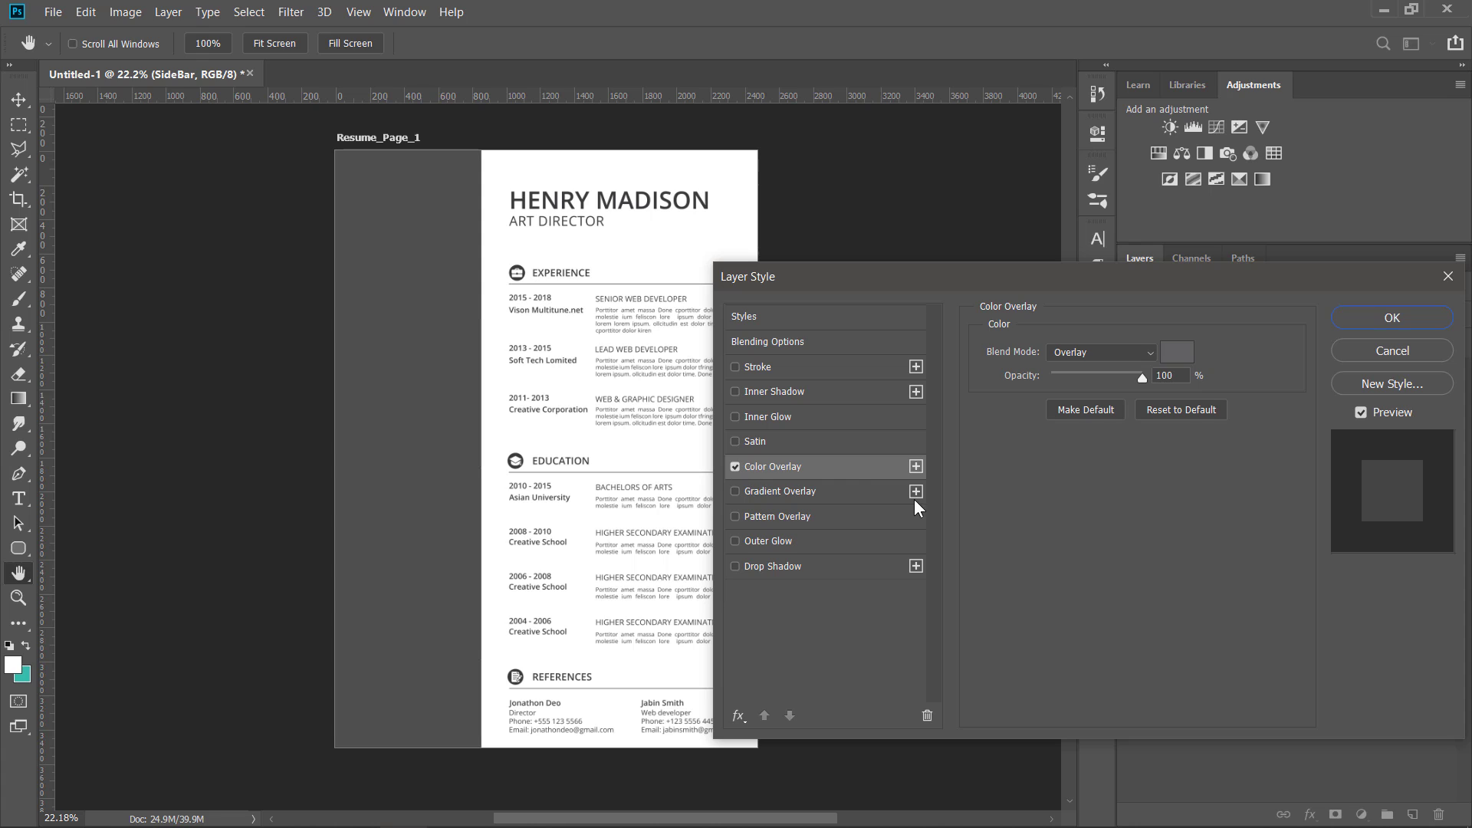
pyautogui.click(1171, 358)
pyautogui.write('793ba4')
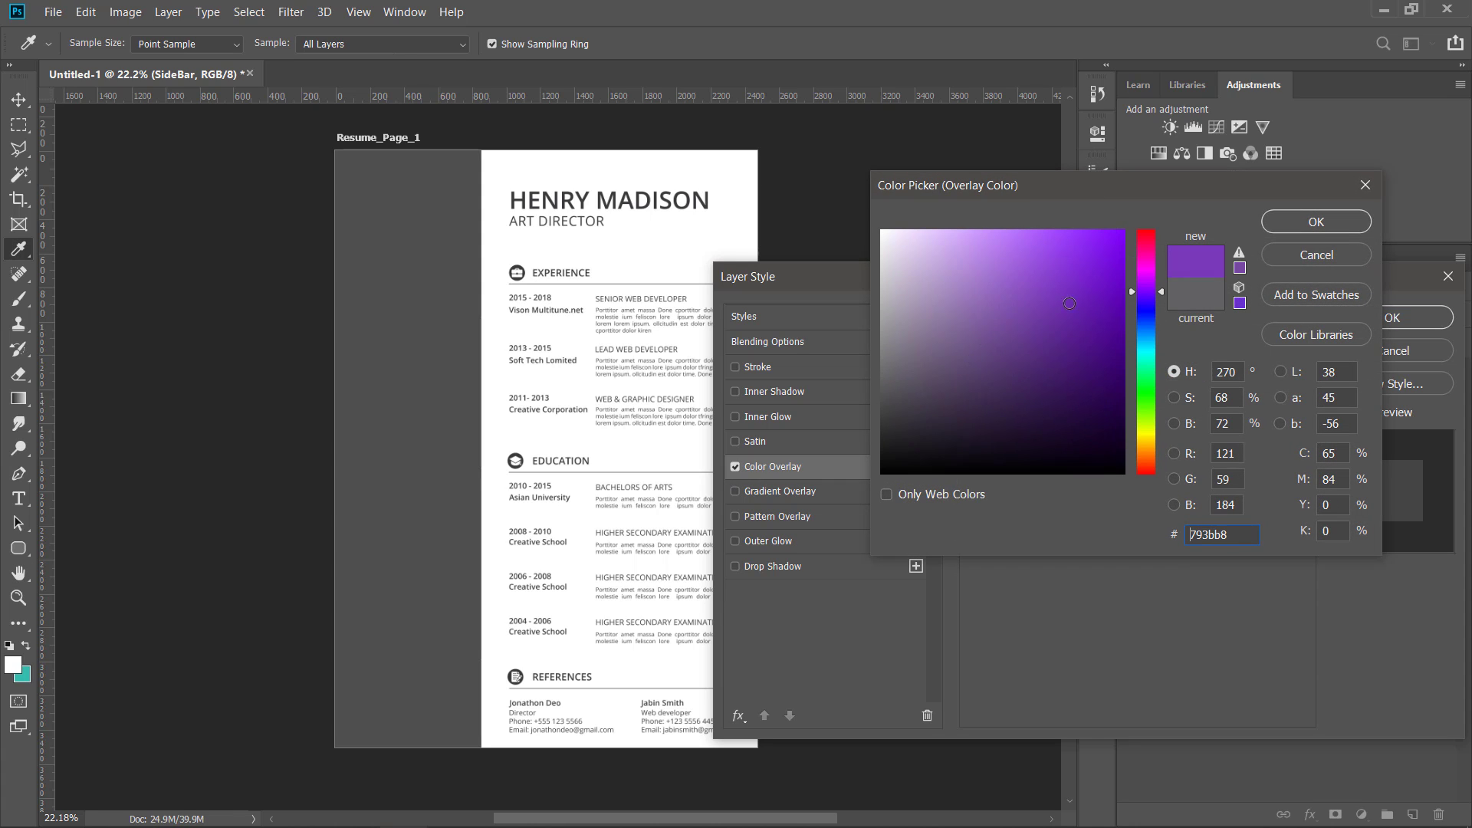
pyautogui.click(1342, 222)
pyautogui.click(1077, 351)
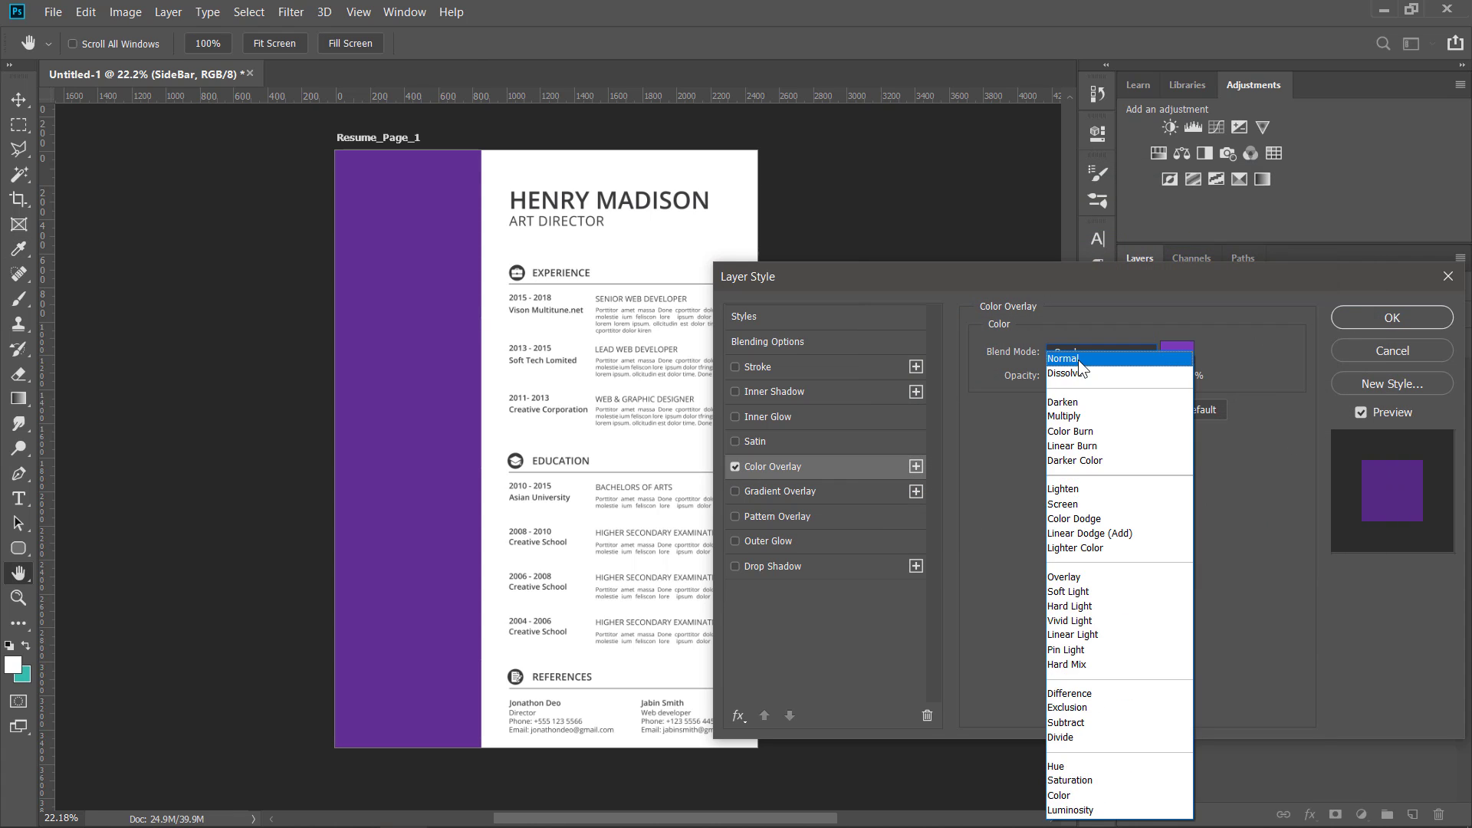
pyautogui.click(1078, 361)
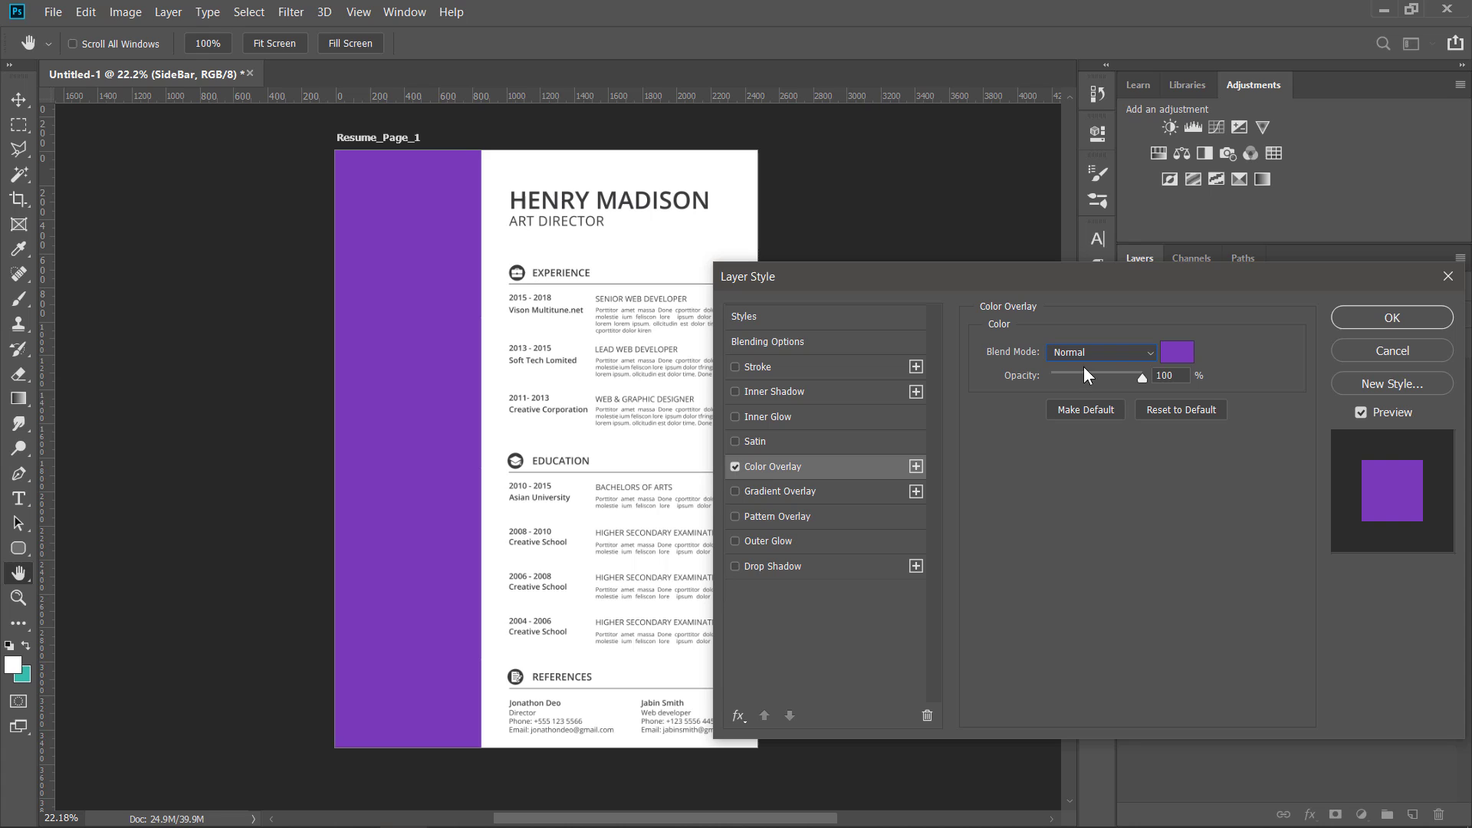
# Change the SideBar's overlay color to green 1e9131 and apply the layer style
pyautogui.click(1181, 353)
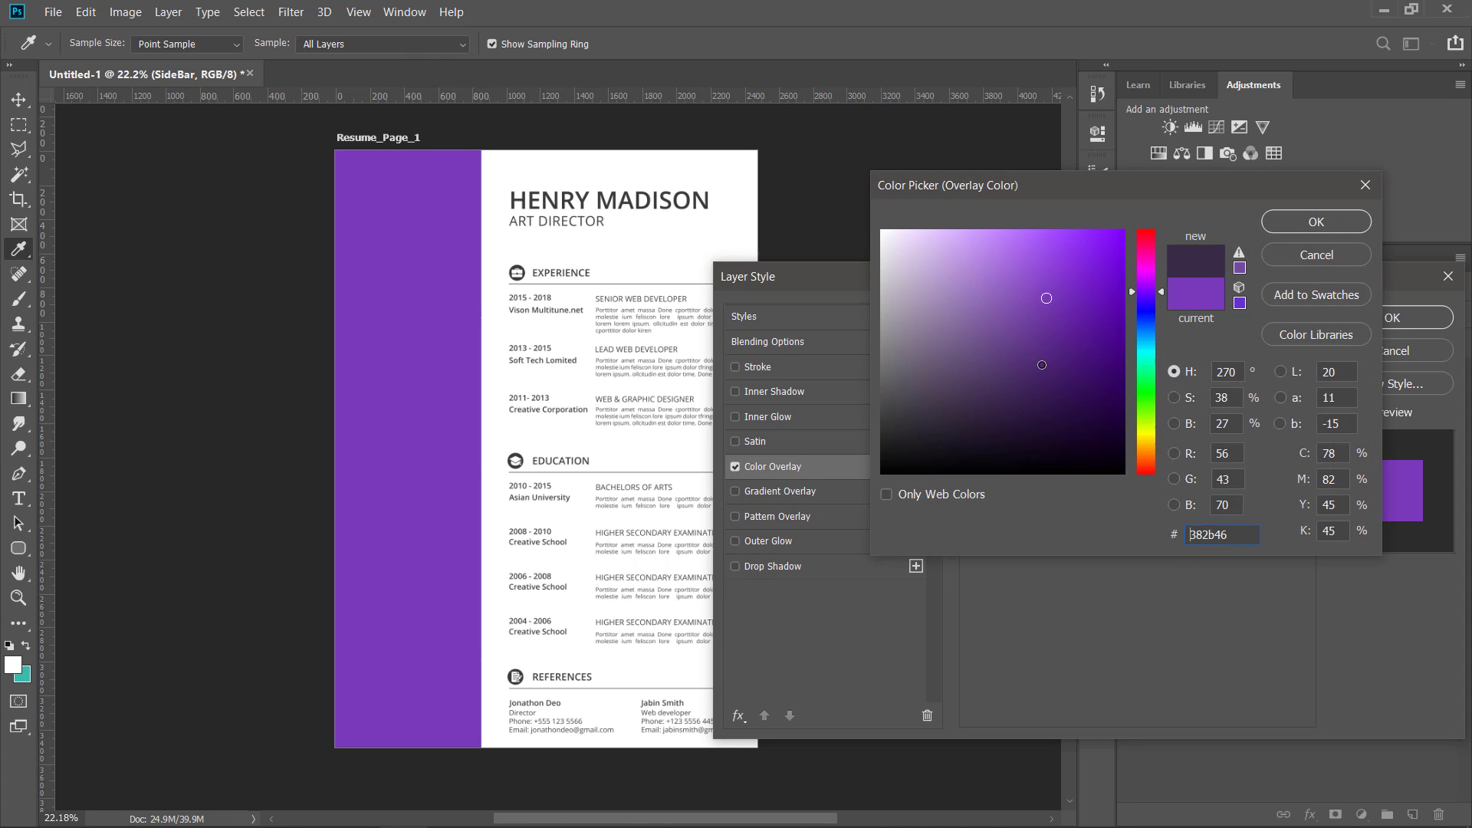
pyautogui.click(1051, 358)
pyautogui.click(1146, 385)
pyautogui.click(1067, 333)
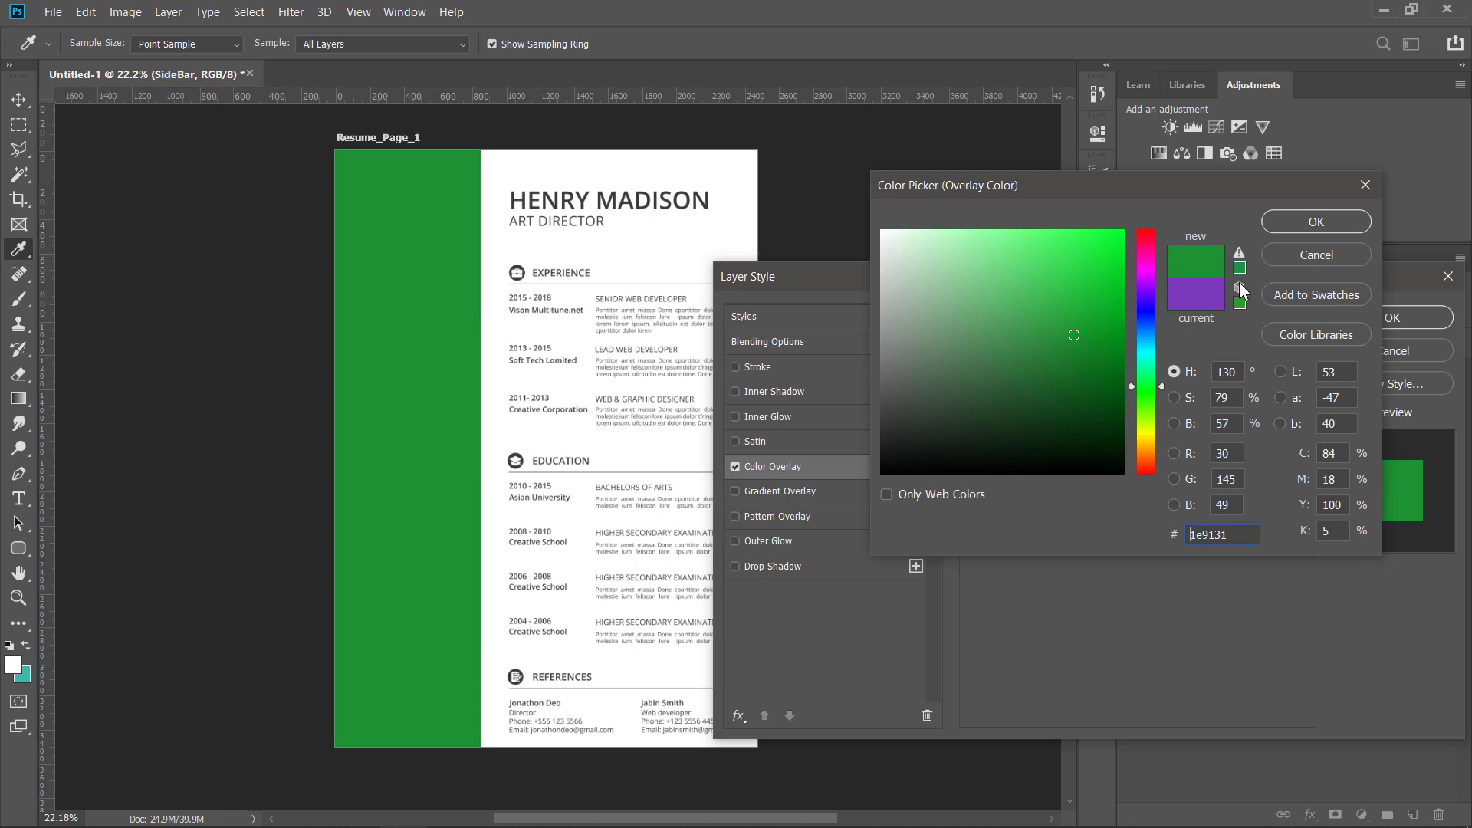
pyautogui.click(1315, 222)
pyautogui.click(1392, 316)
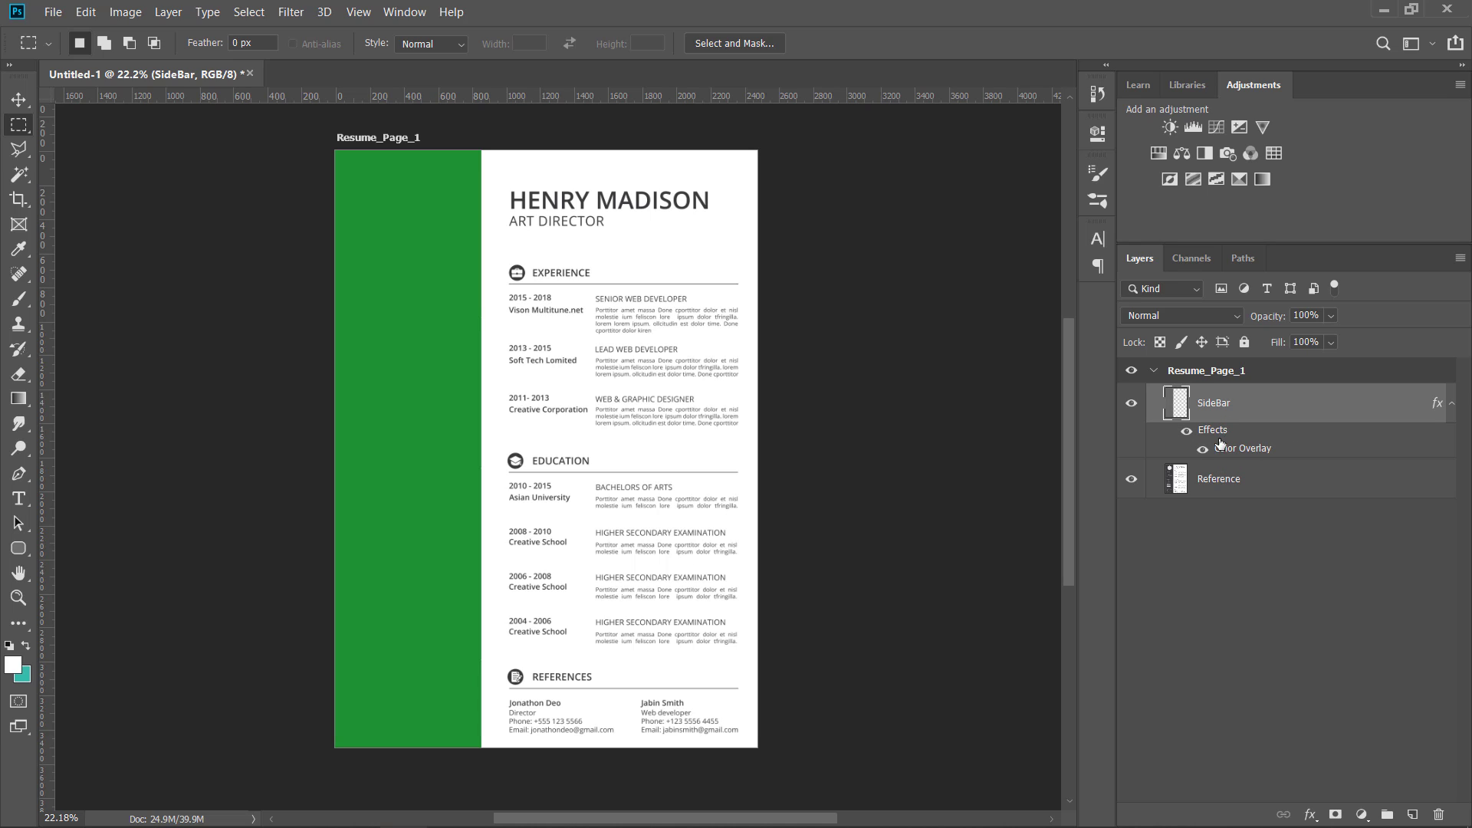
pyautogui.doubleClick(1240, 449)
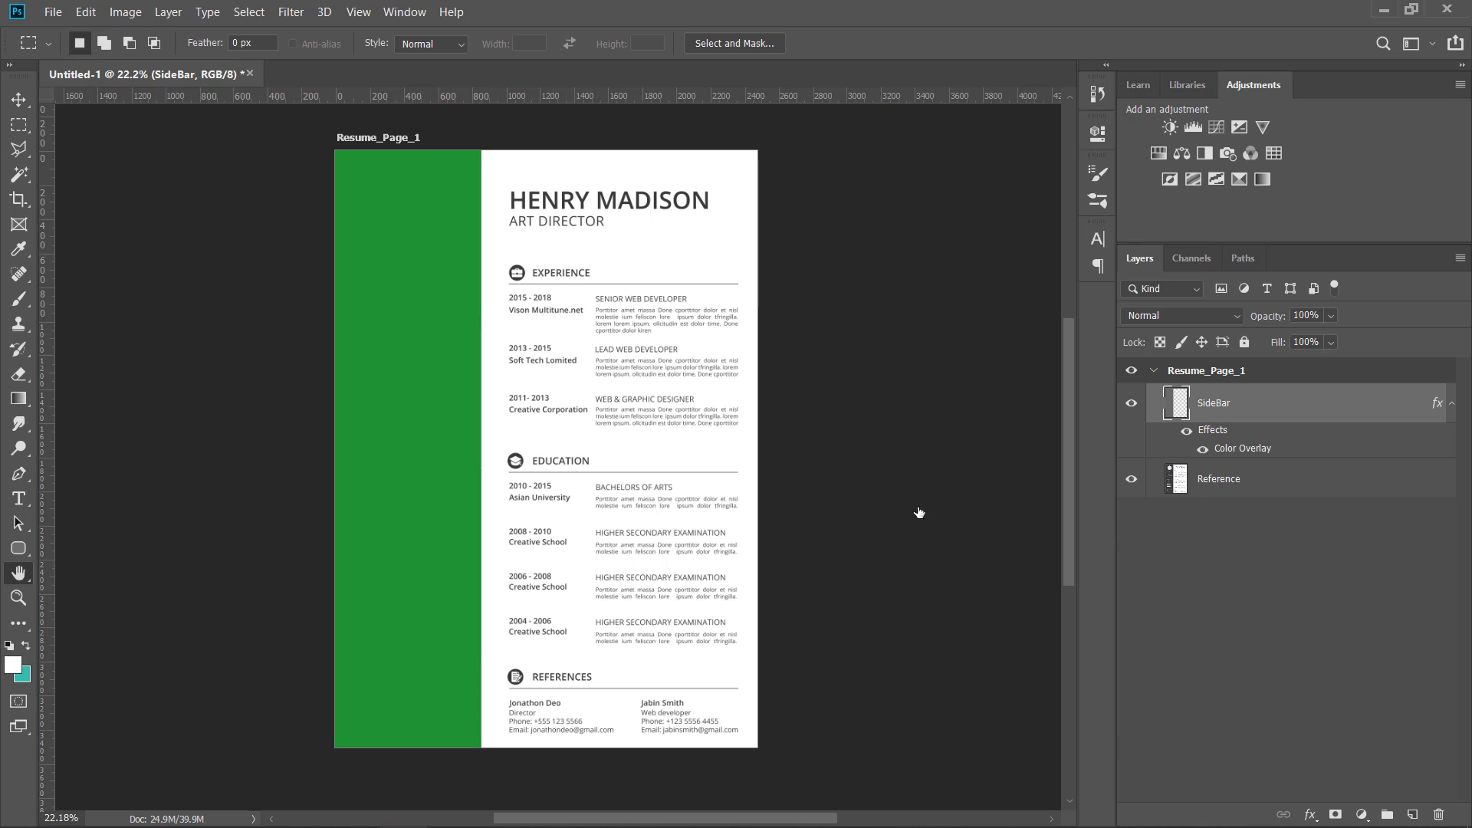
pyautogui.click(1181, 357)
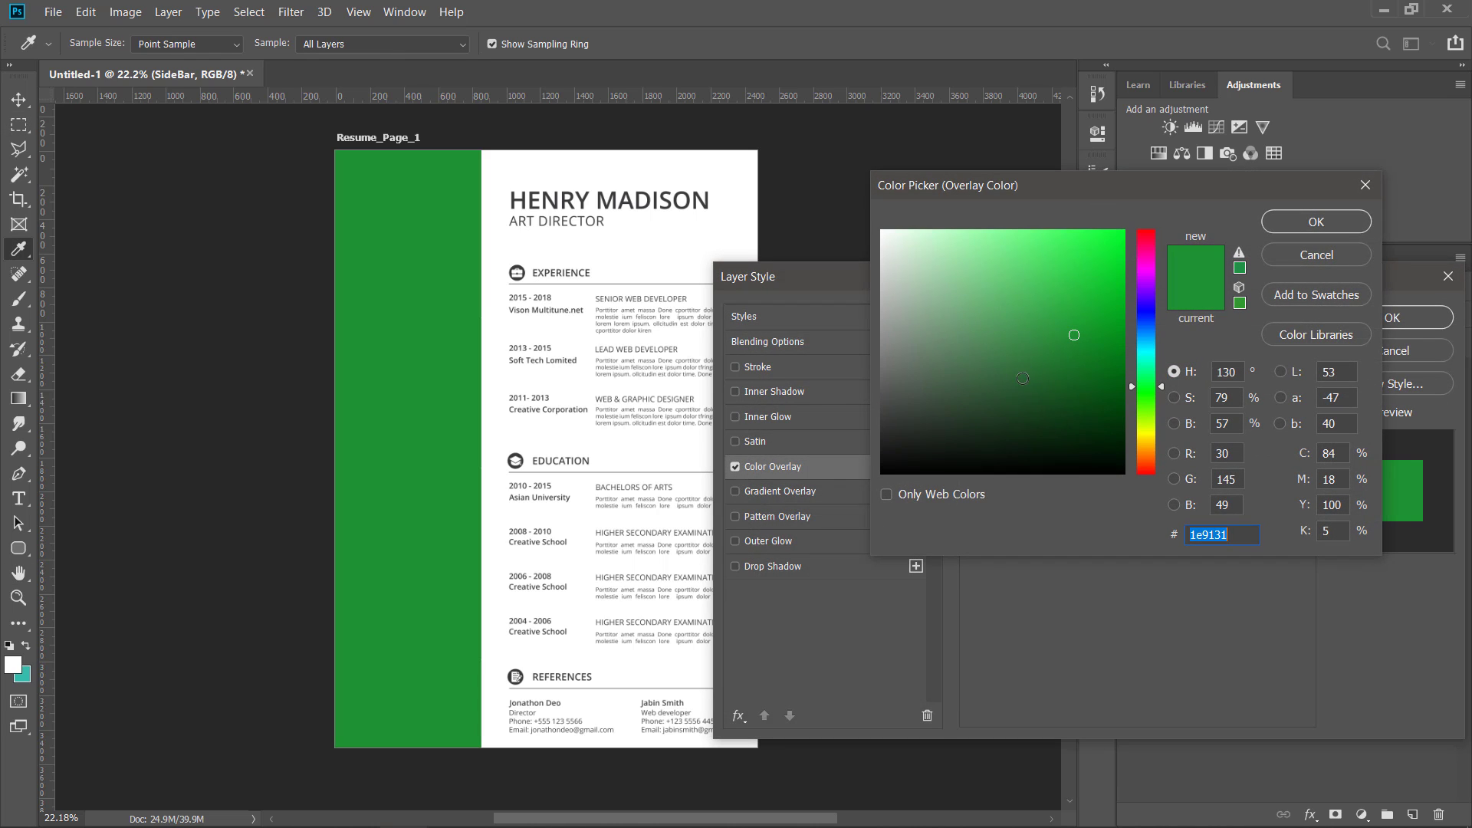
pyautogui.click(1330, 254)
pyautogui.click(1392, 348)
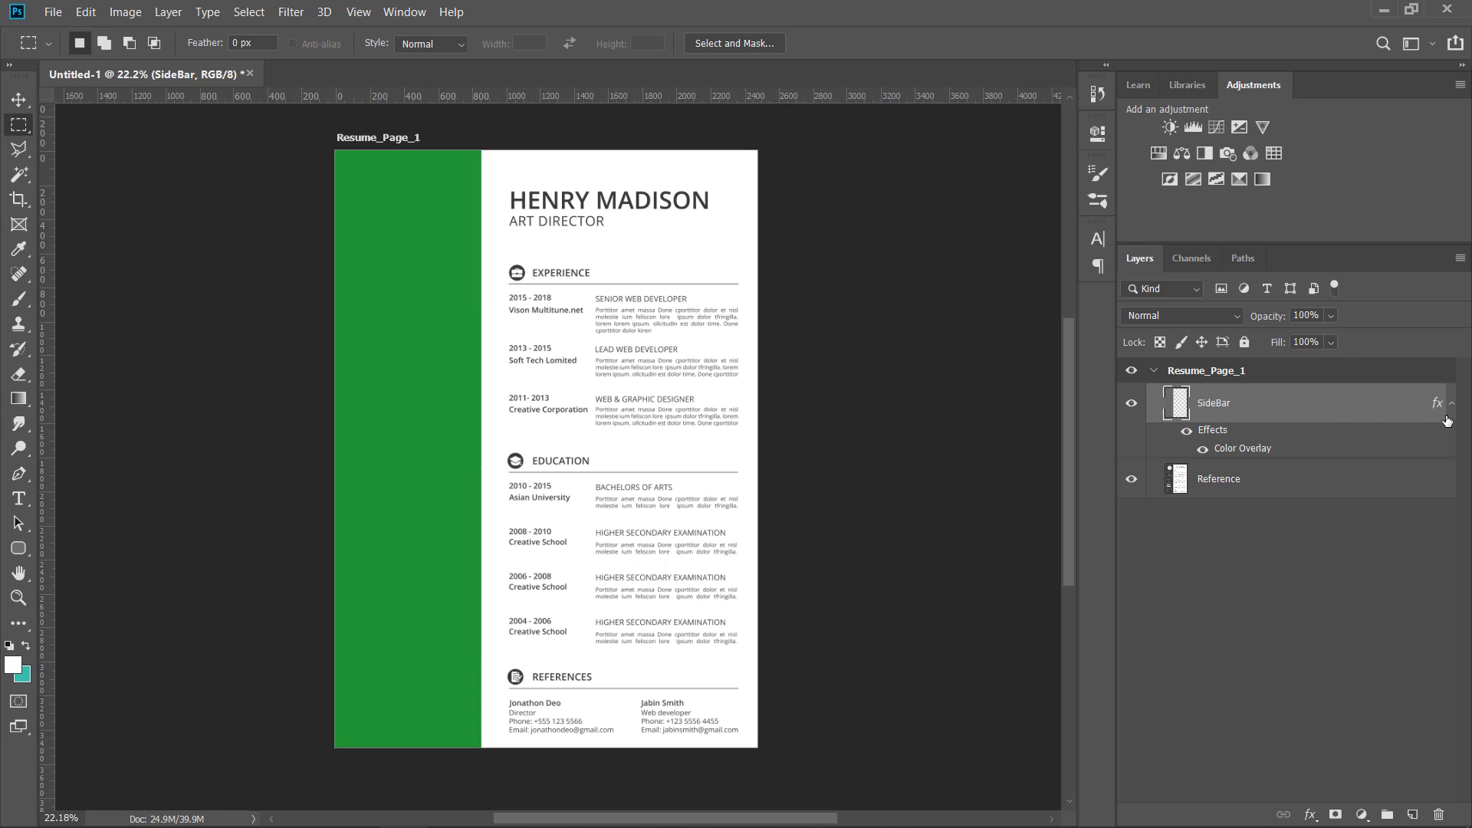
# Clear the layer style from the SideBar layer
pyautogui.rightClick(1306, 410)
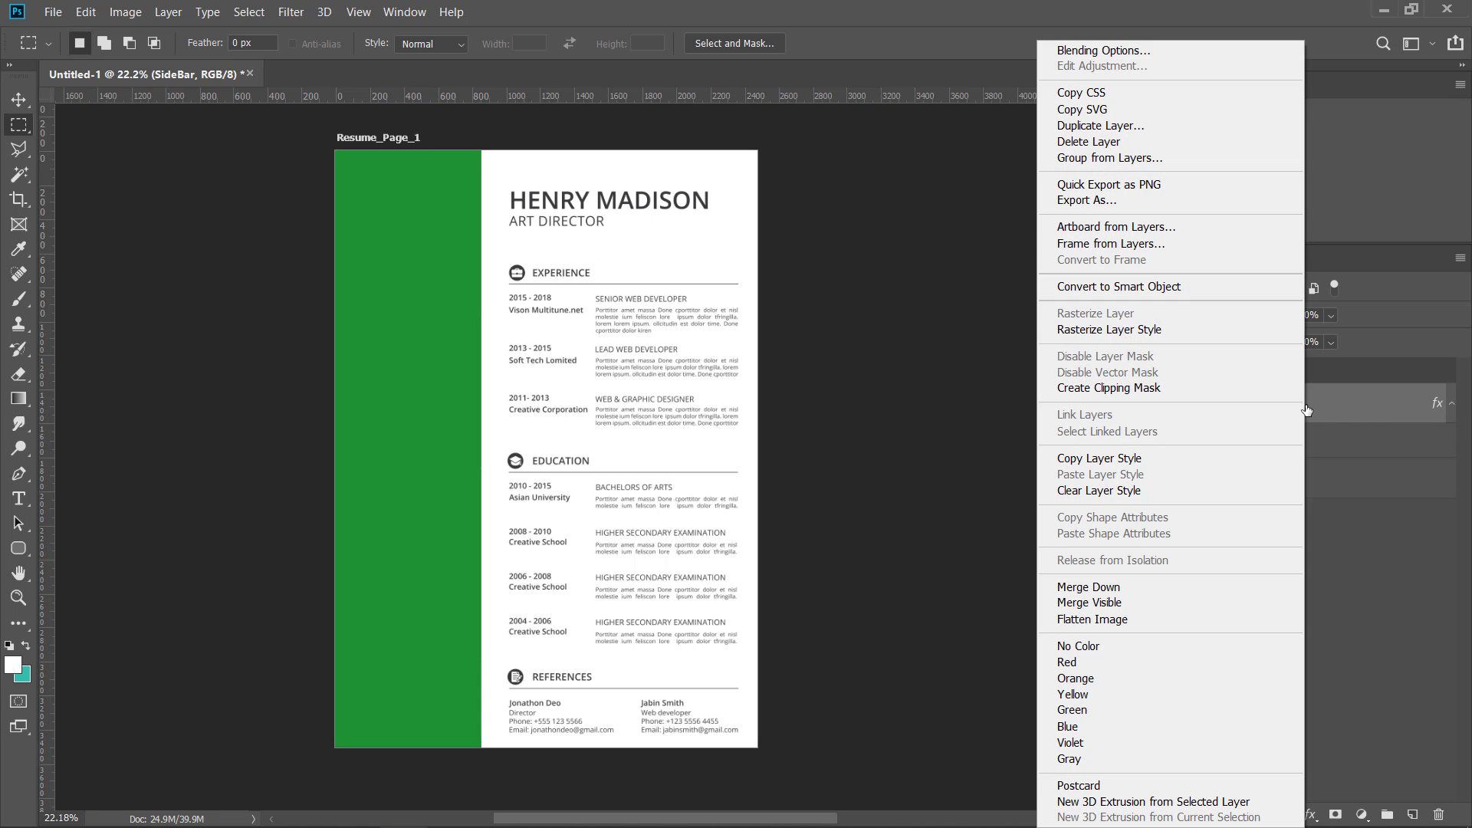
pyautogui.click(1124, 489)
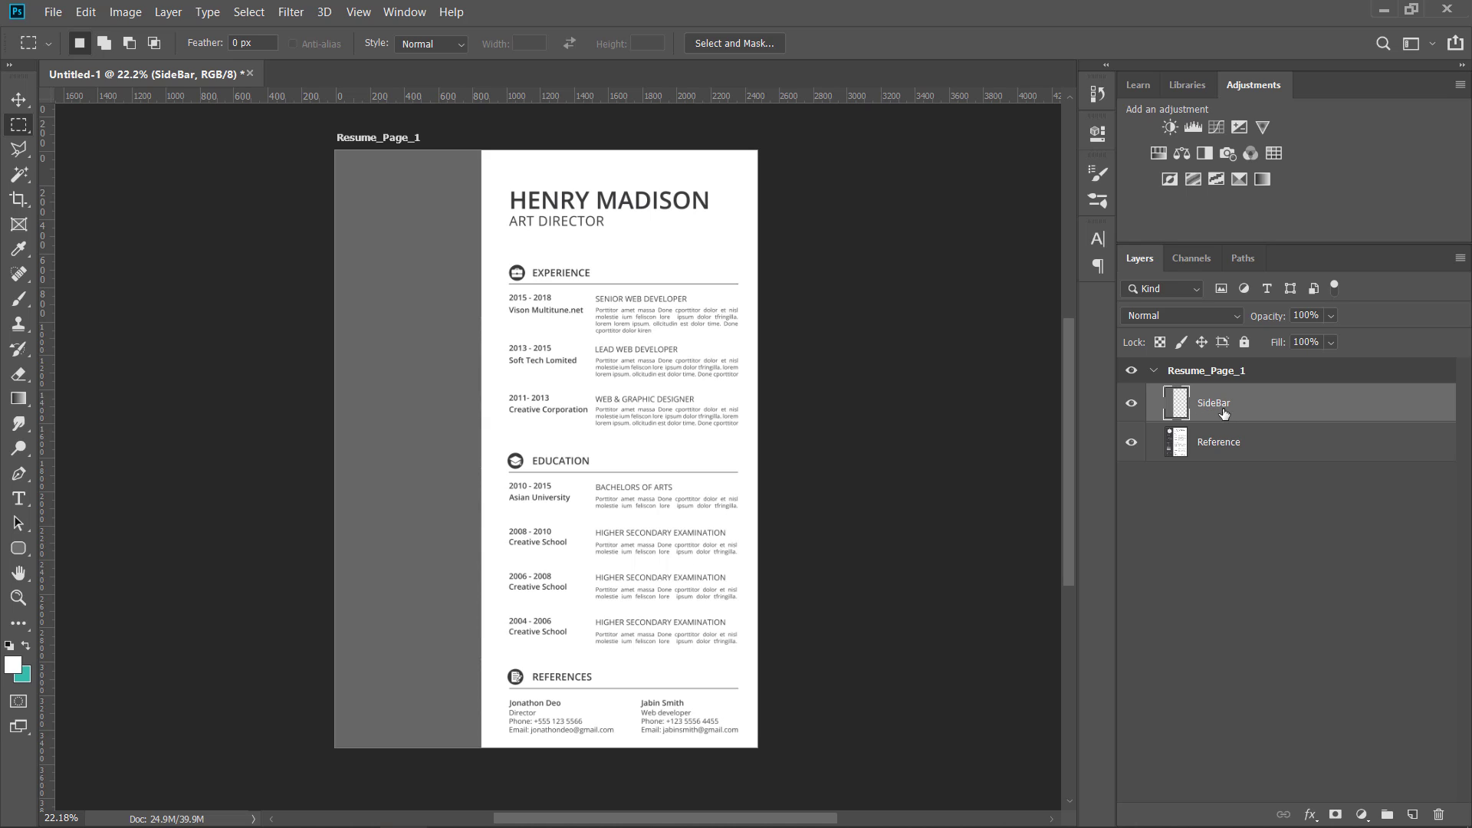
# Load the SideBar layer's filled area as a selection with the Rectangular Marquee tool active
pyautogui.keyDown('ctrl'); pyautogui.click(1179, 406); pyautogui.keyUp('ctrl')
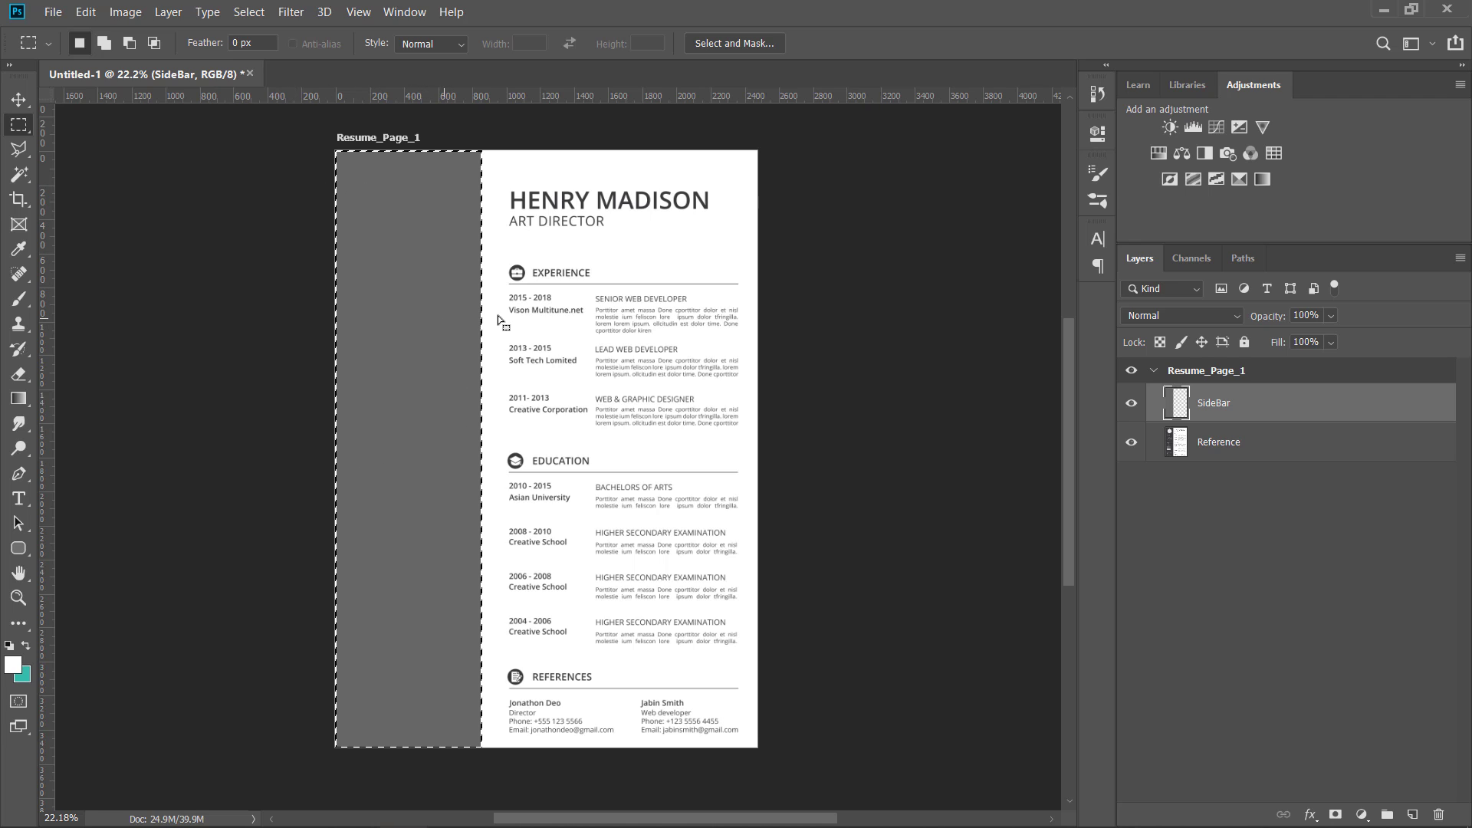
pyautogui.rightClick(364, 282)
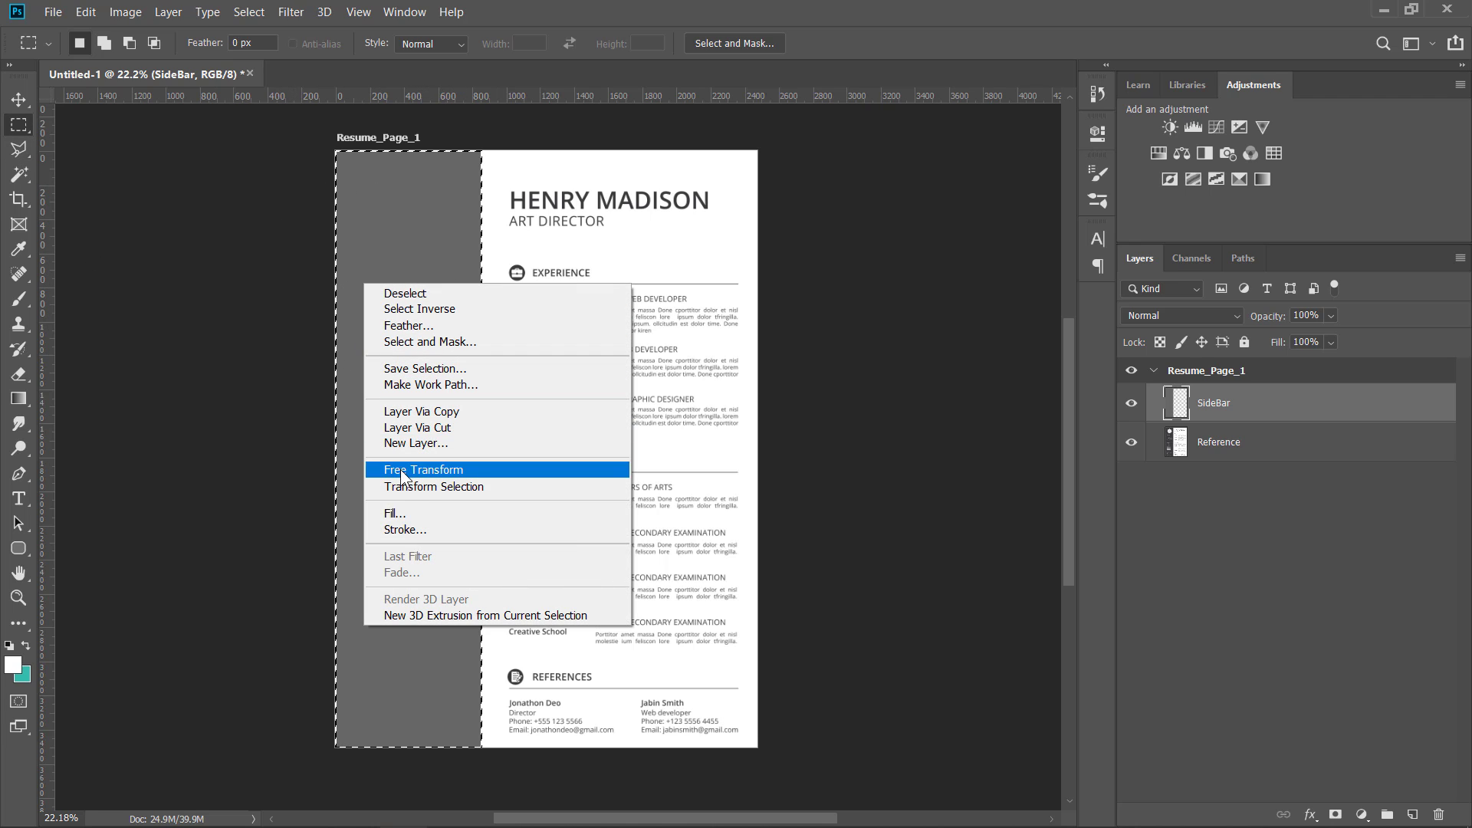
pyautogui.click(400, 513)
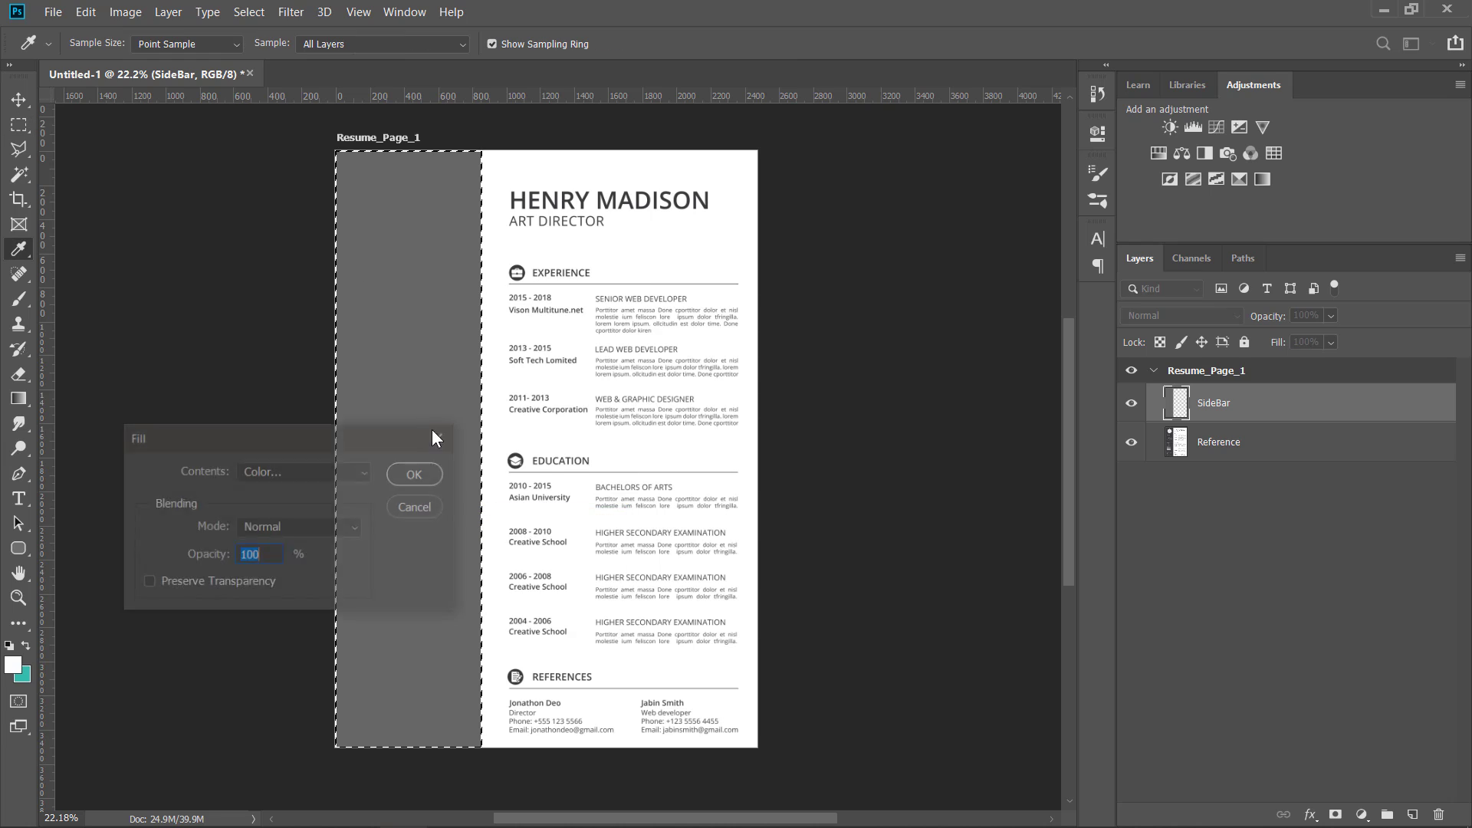
pyautogui.click(416, 508)
pyautogui.click(19, 125)
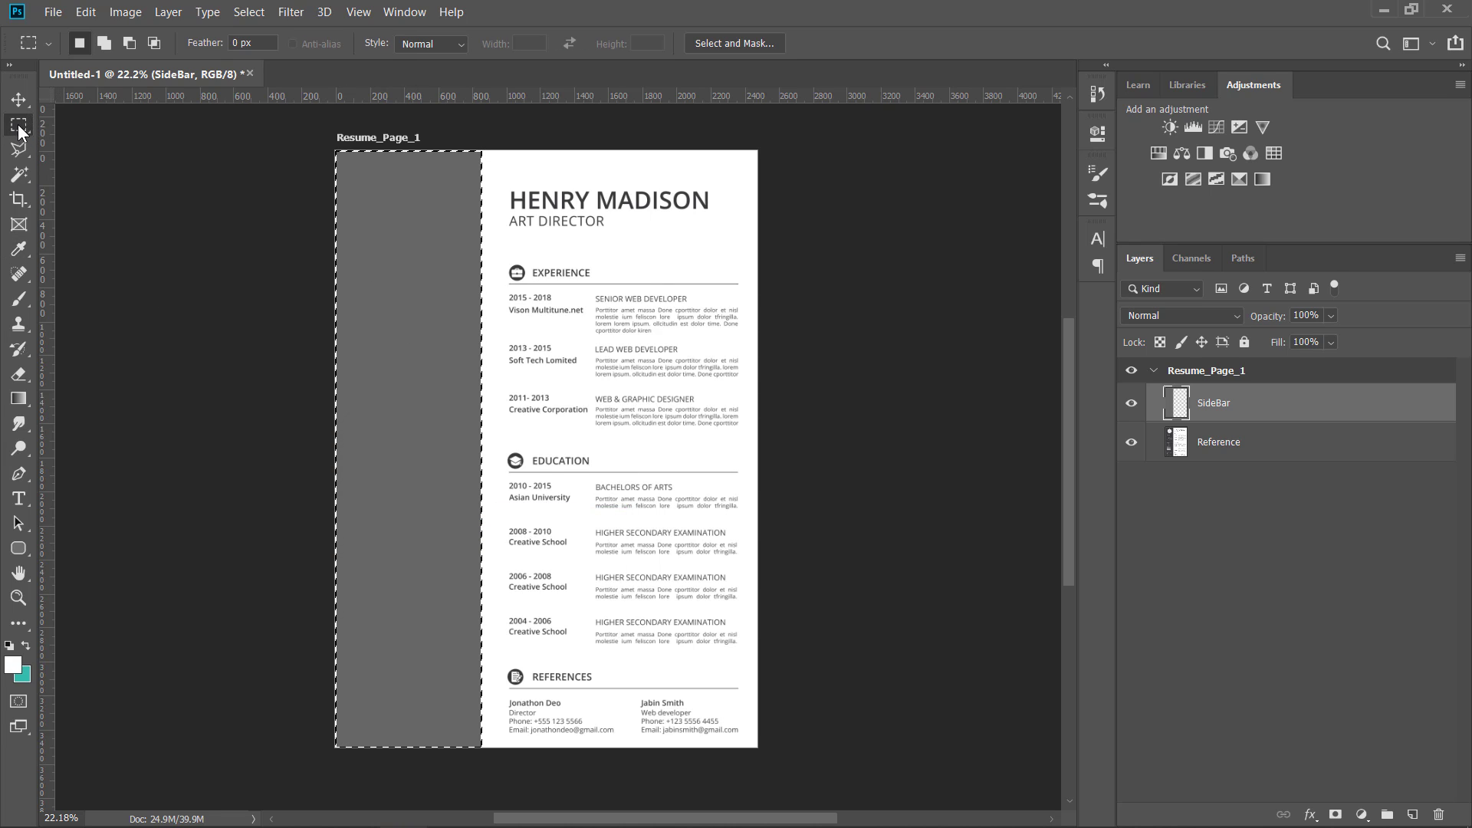
# Fill the sidebar selection with the custom color 45a1b2 in Normal mode at 100% opacity, and deselect
pyautogui.rightClick(350, 284)
pyautogui.click(387, 514)
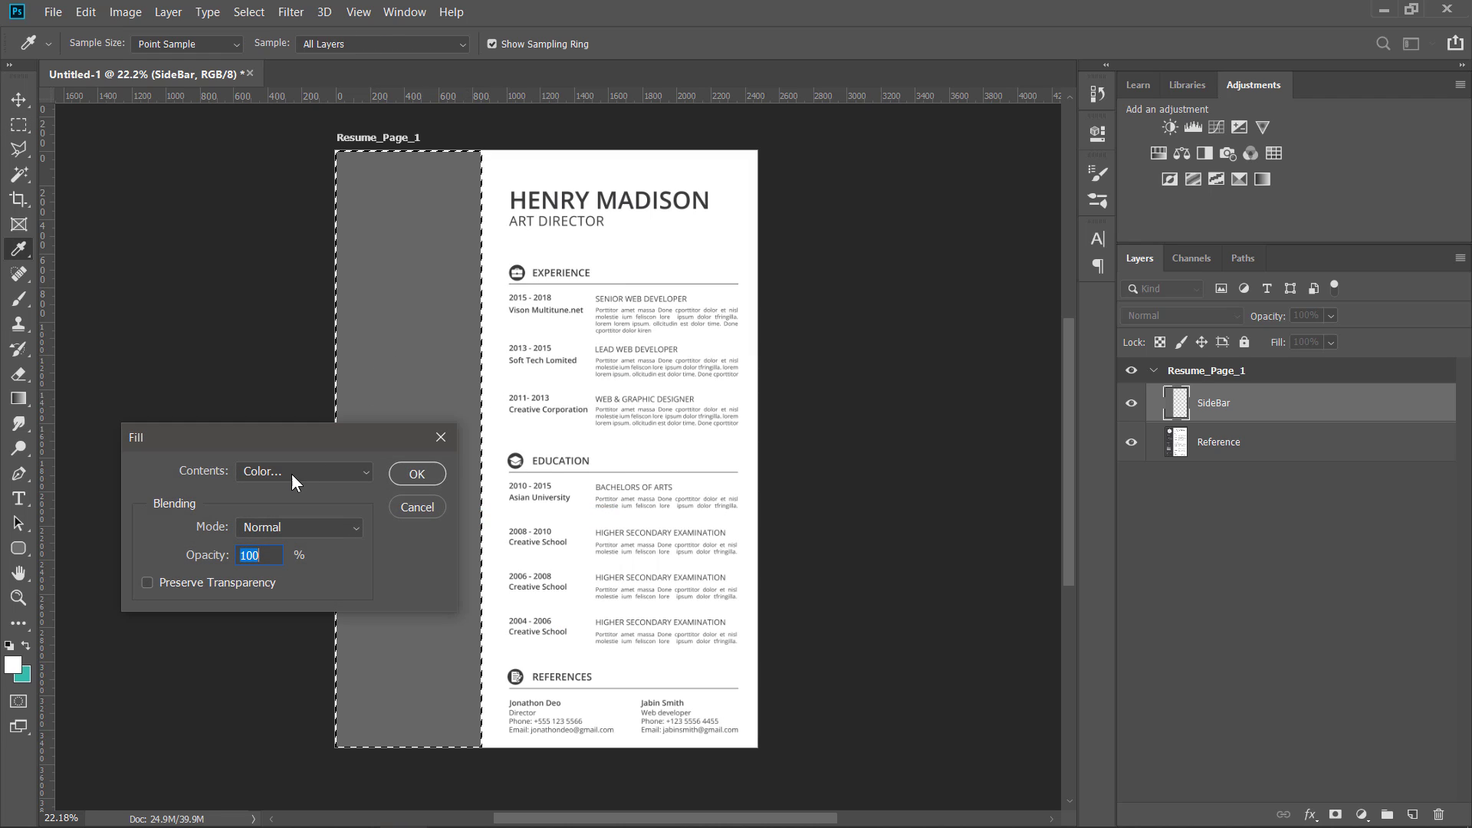
pyautogui.click(292, 473)
pyautogui.click(269, 521)
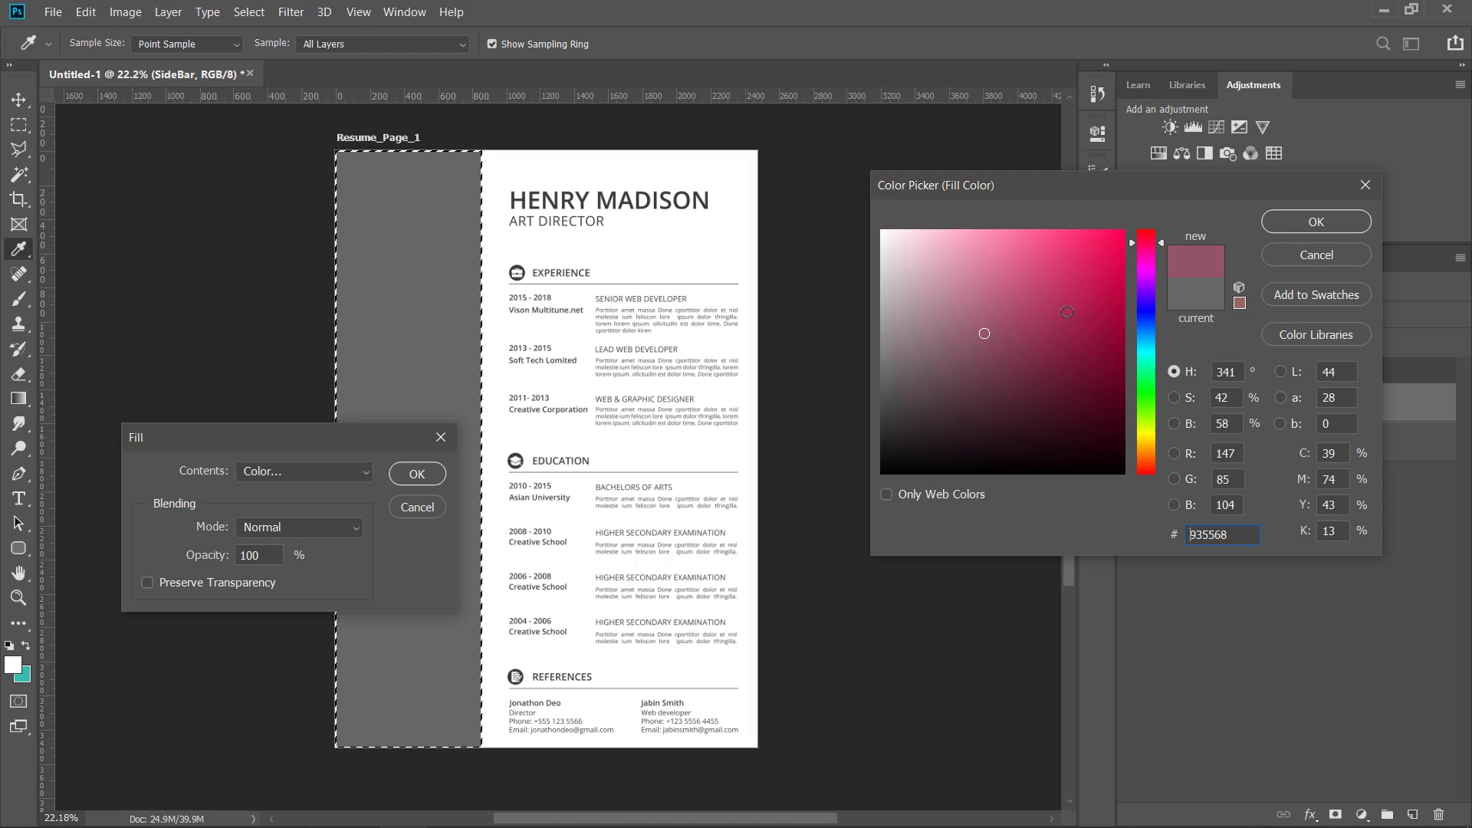
pyautogui.moveTo(1142, 364); pyautogui.dragTo(1145, 345)
pyautogui.click(1040, 301)
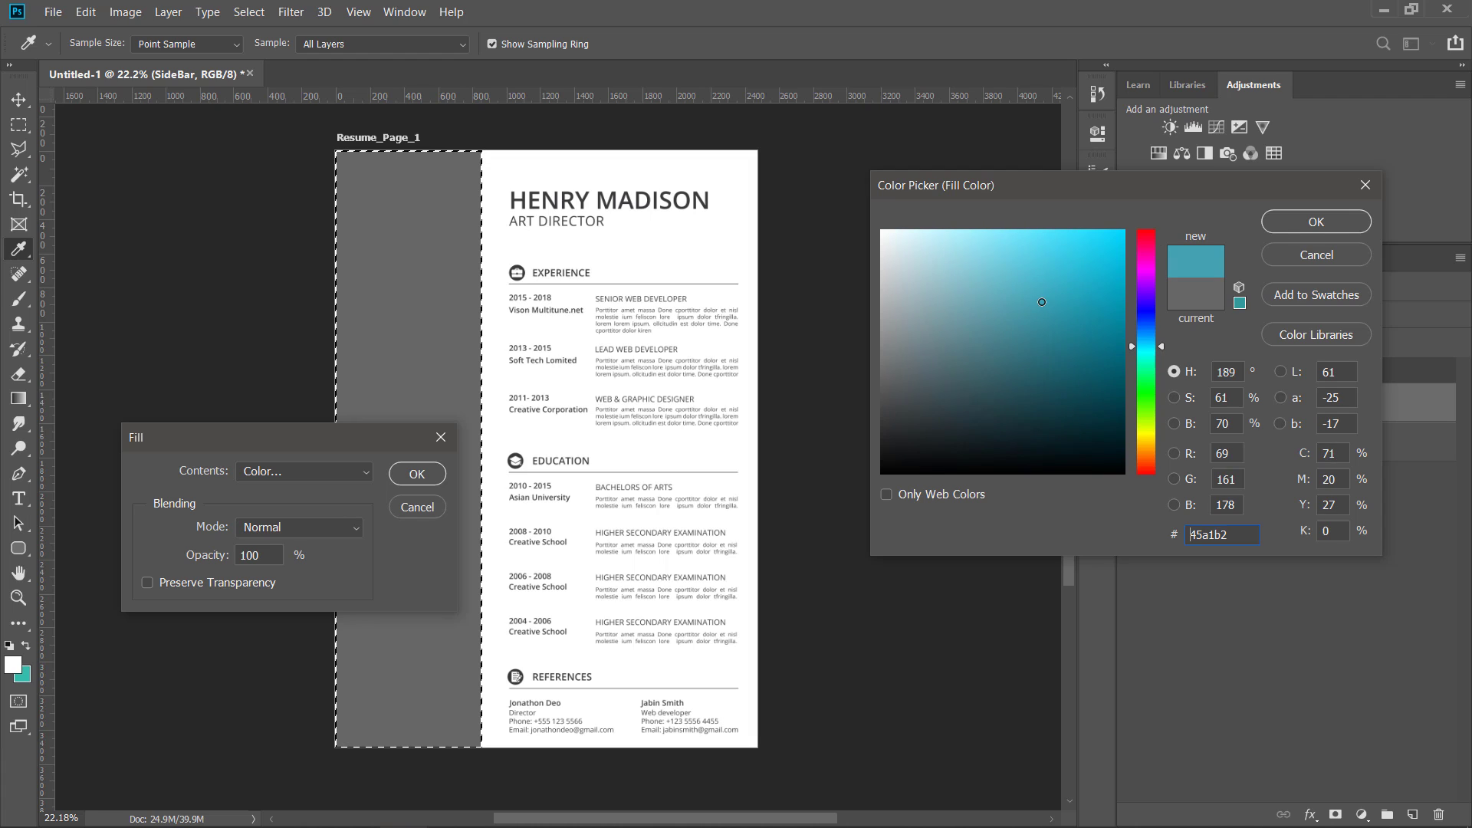
pyautogui.click(1315, 221)
pyautogui.click(417, 473)
pyautogui.hotkey('ctrl', 'd')
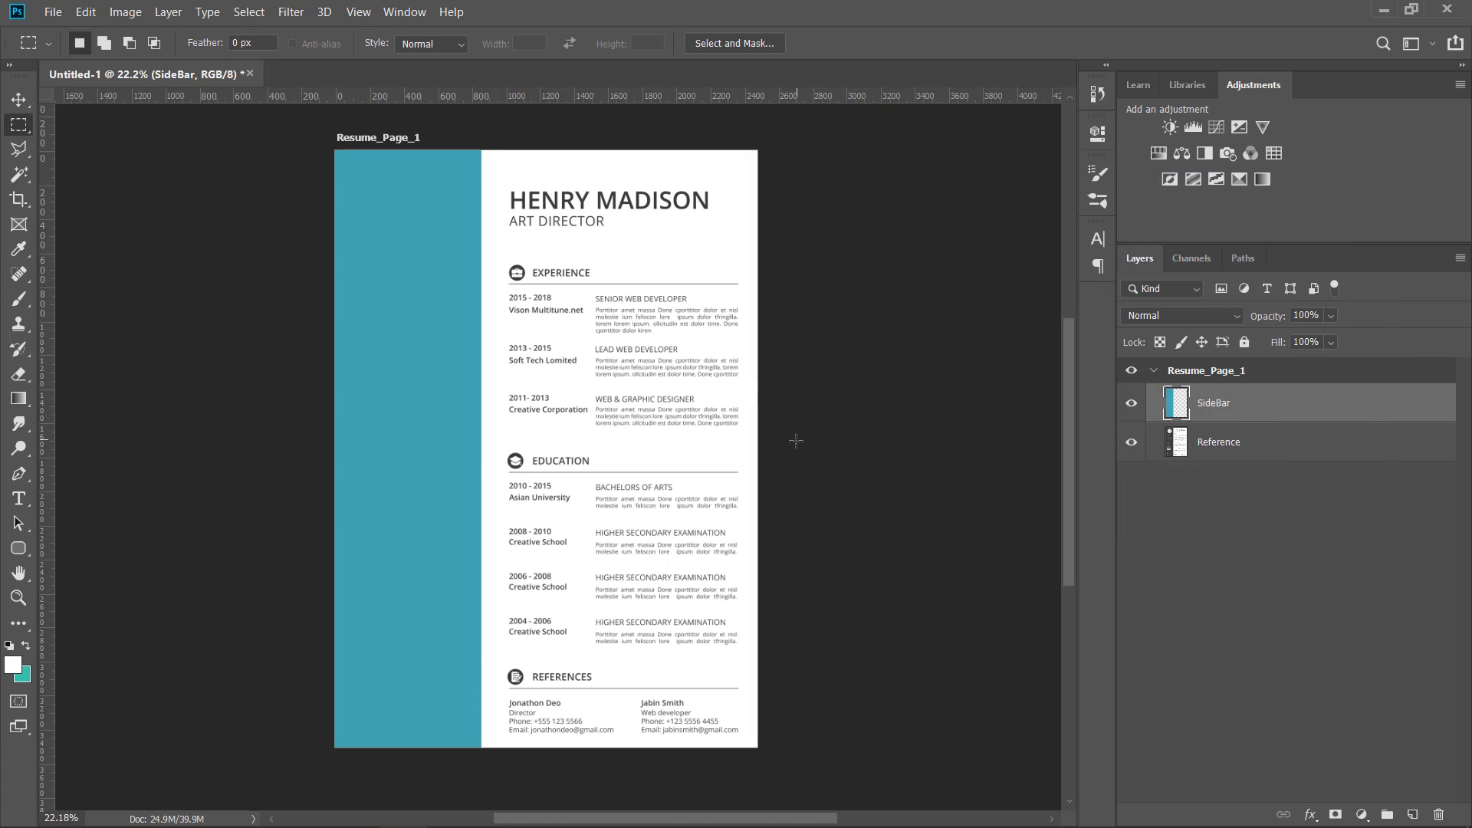
# Undo the teal fill on the SideBar layer and leave nothing selected
pyautogui.hotkey('ctrl', 'shift', 'd')
pyautogui.press('Delete')
pyautogui.hotkey('ctrl', 'd')
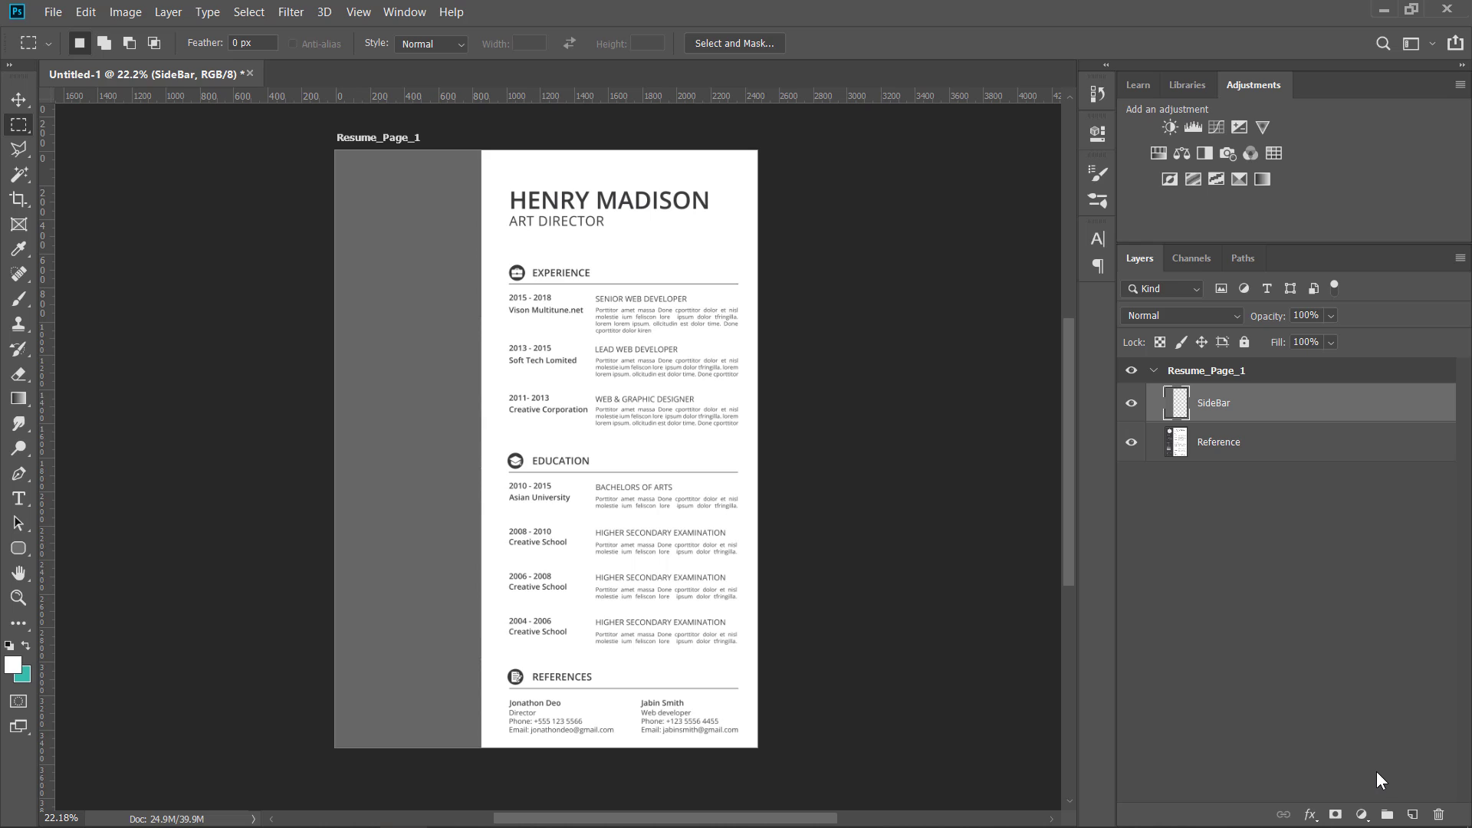
# Add a Solid Color fill layer in blue 0ca5de above the SideBar layer
pyautogui.click(1361, 816)
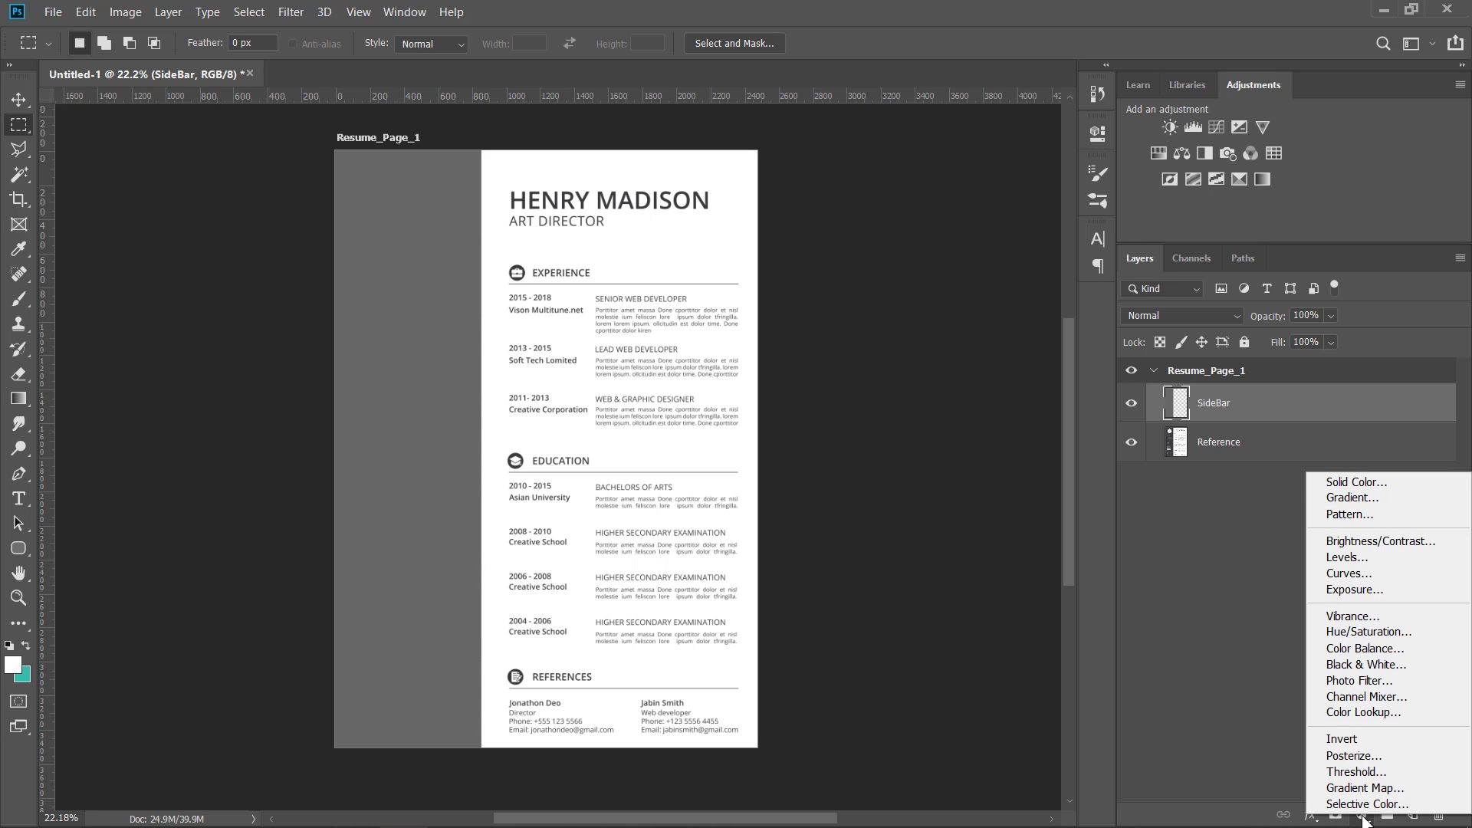
pyautogui.click(1378, 484)
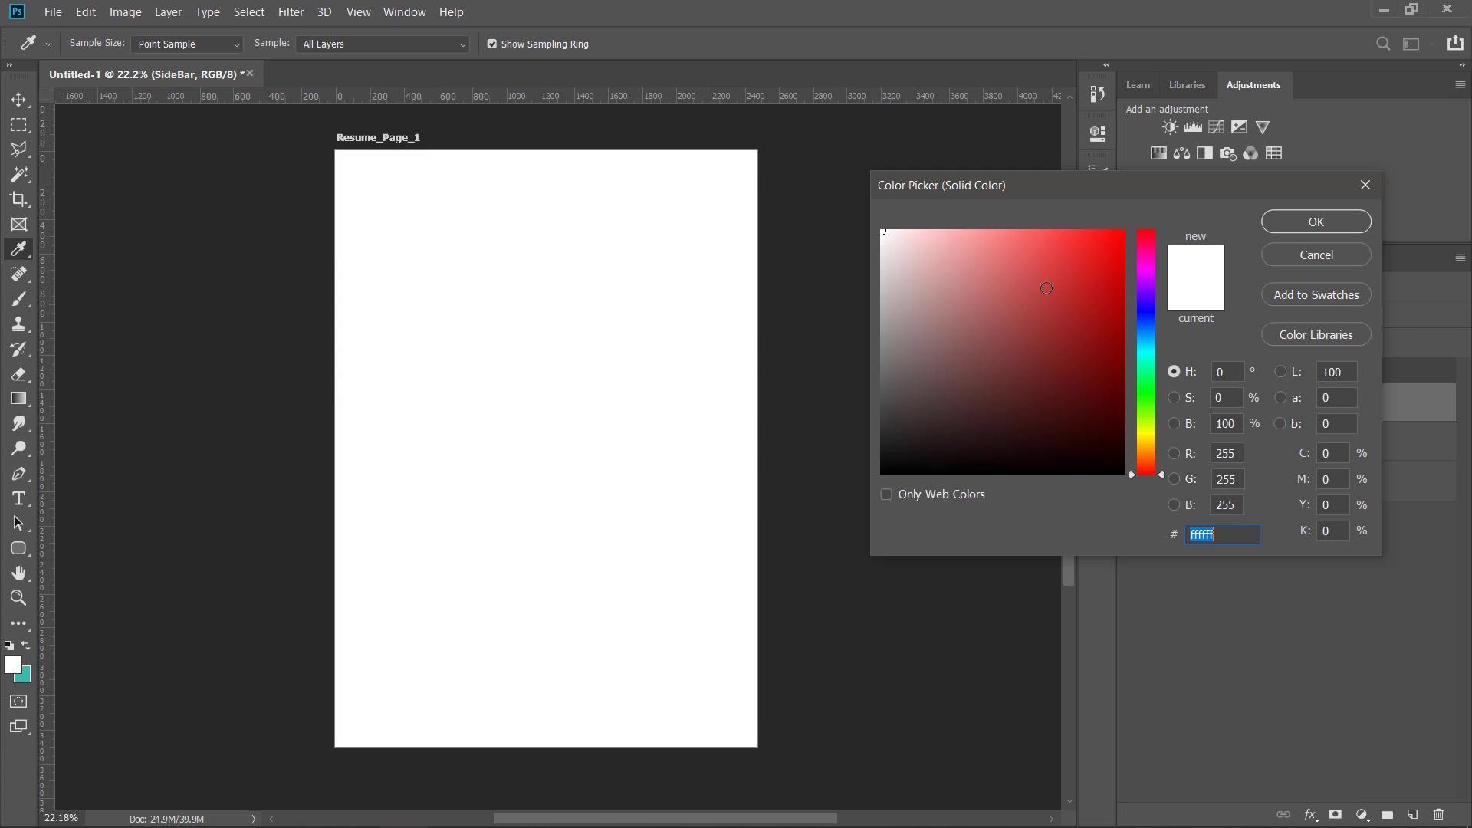
pyautogui.click(1112, 261)
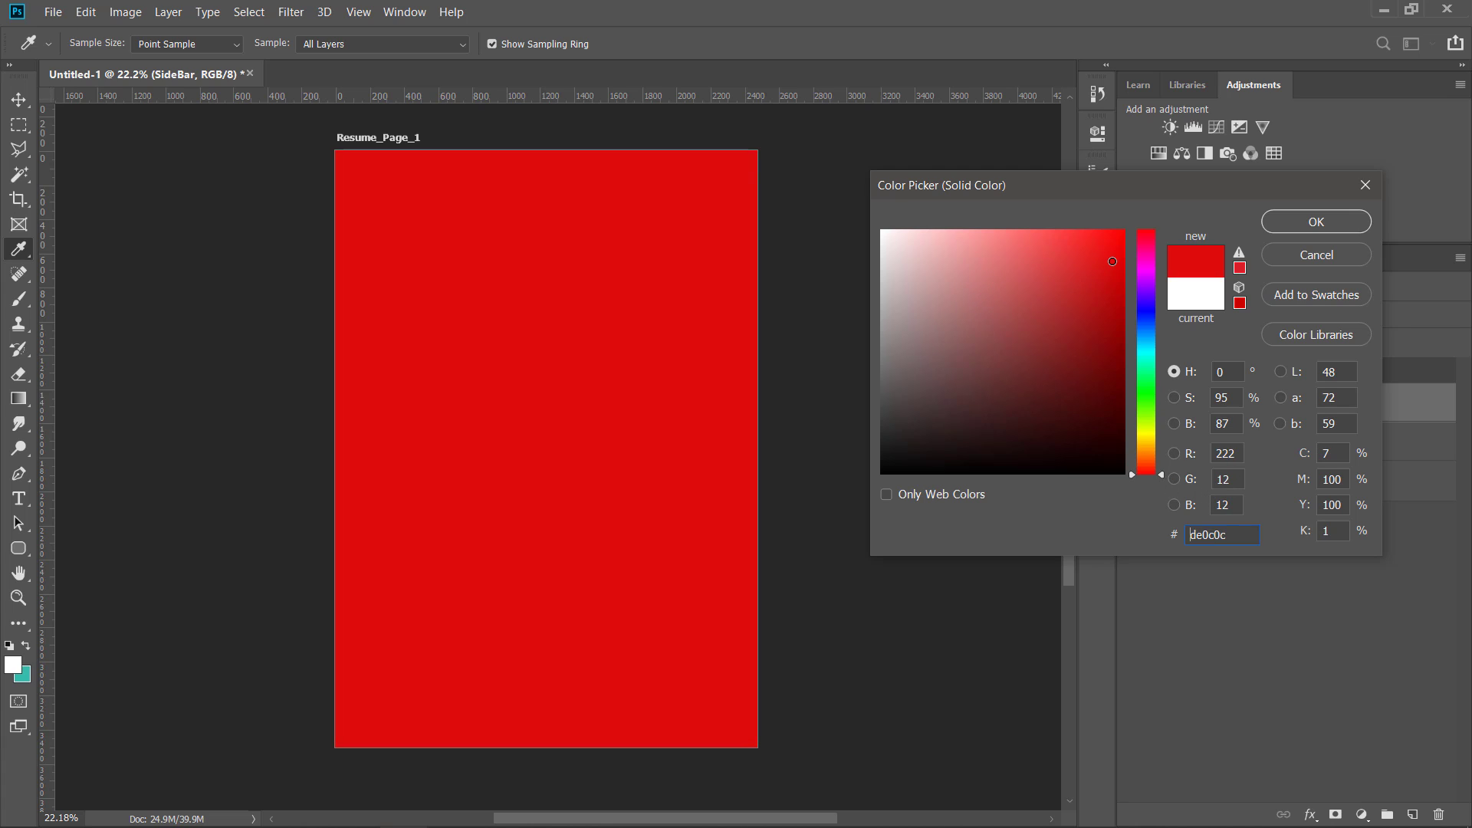
pyautogui.moveTo(1157, 358); pyautogui.dragTo(1156, 340)
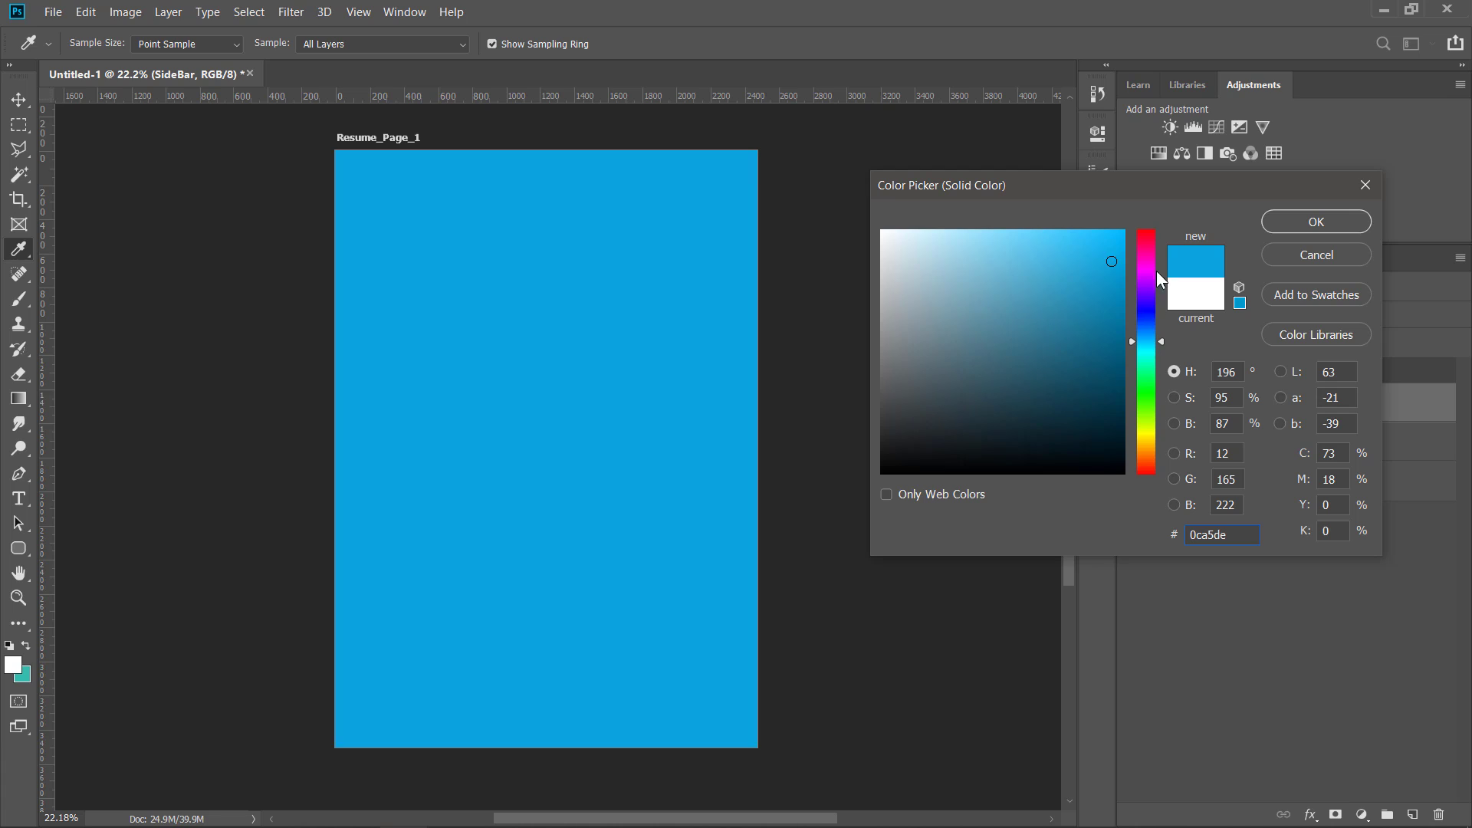
pyautogui.click(1290, 223)
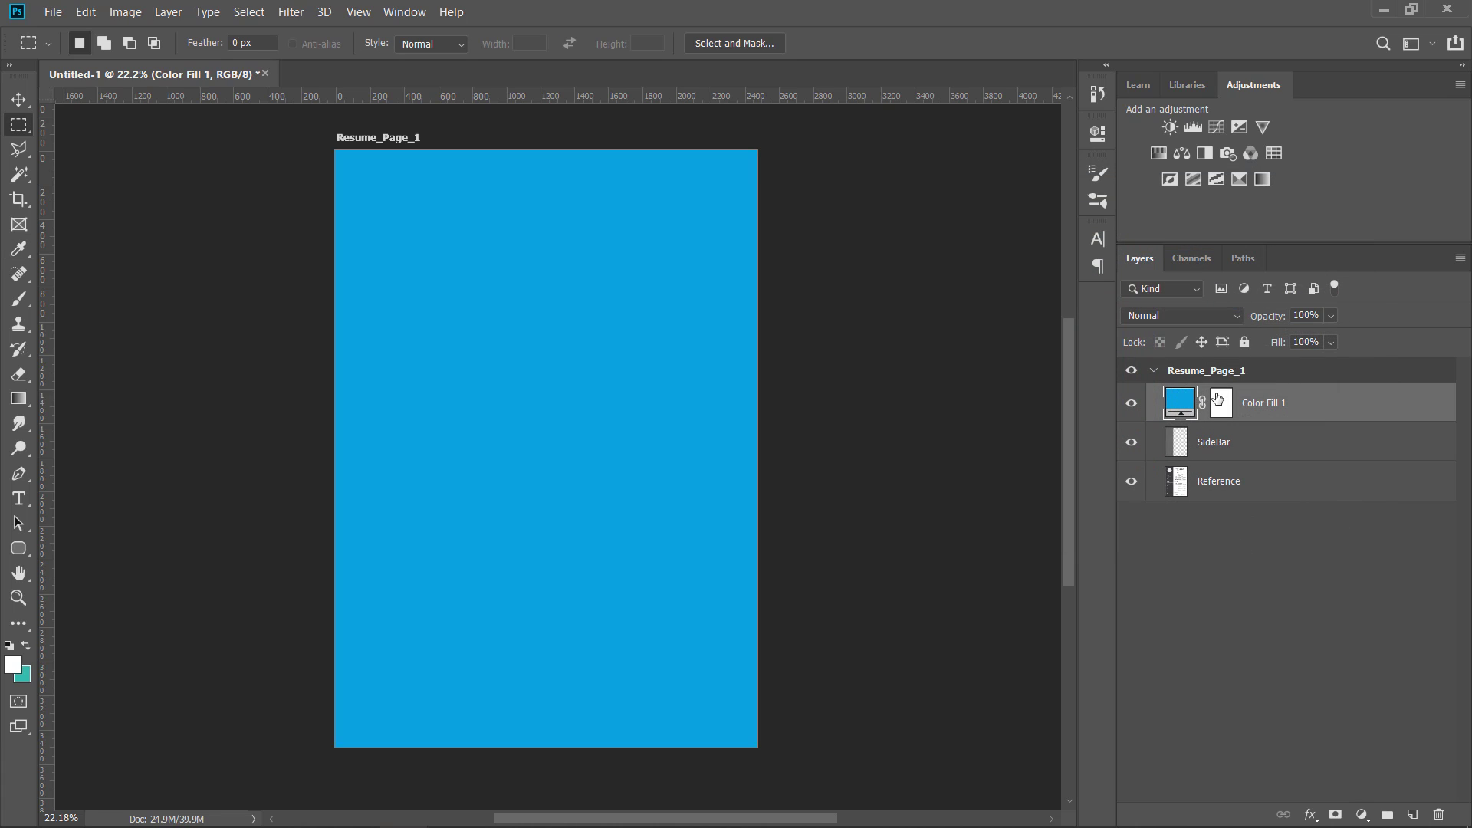
# Change the Color Fill 1 layer's color to a darker, more muted blue
pyautogui.doubleClick(1179, 404)
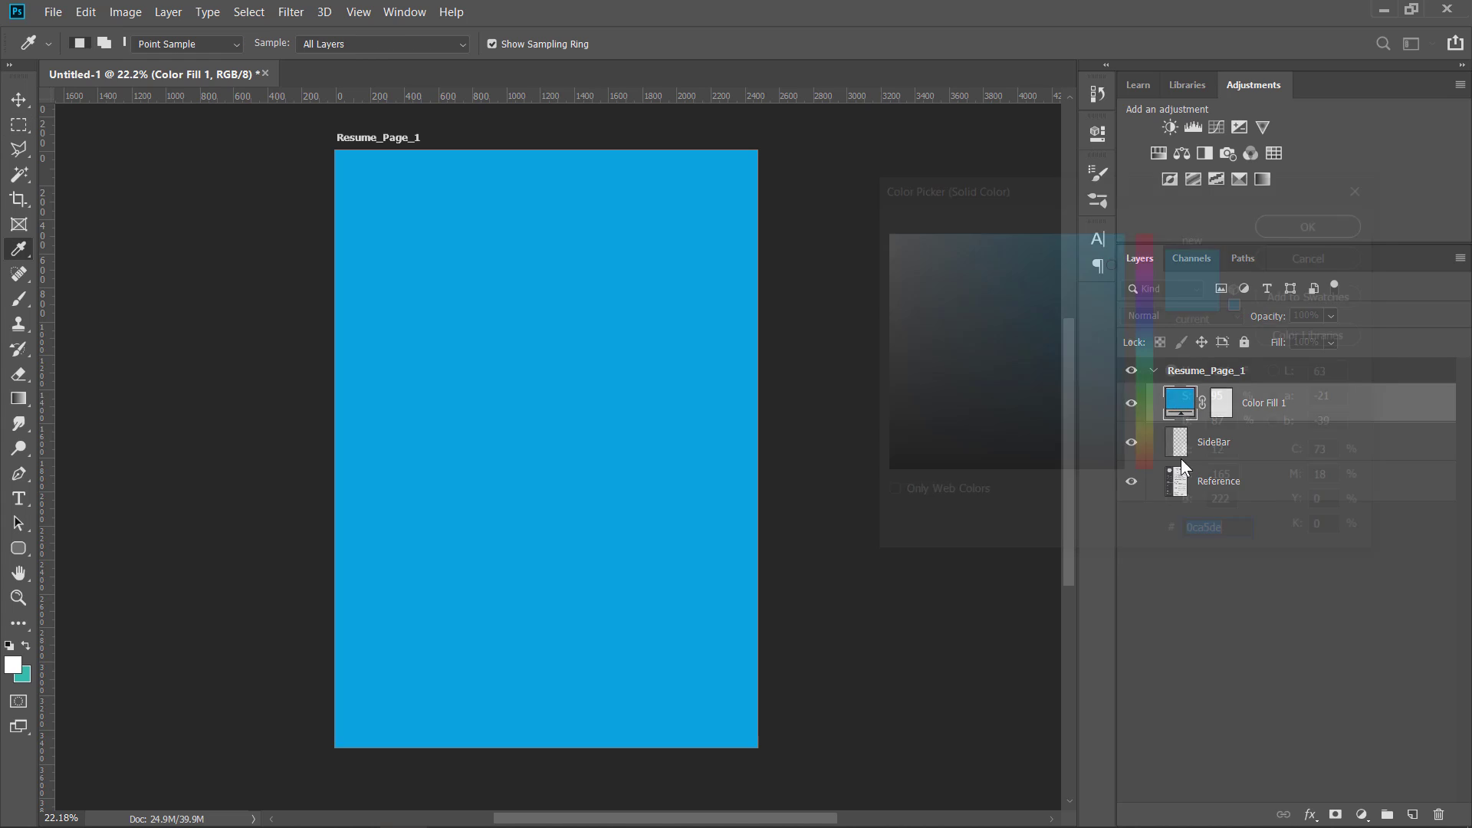
pyautogui.moveTo(1054, 328)
pyautogui.mouseDown()
pyautogui.moveTo(989, 345)
pyautogui.moveTo(1074, 316)
pyautogui.mouseUp()
pyautogui.press('Return')
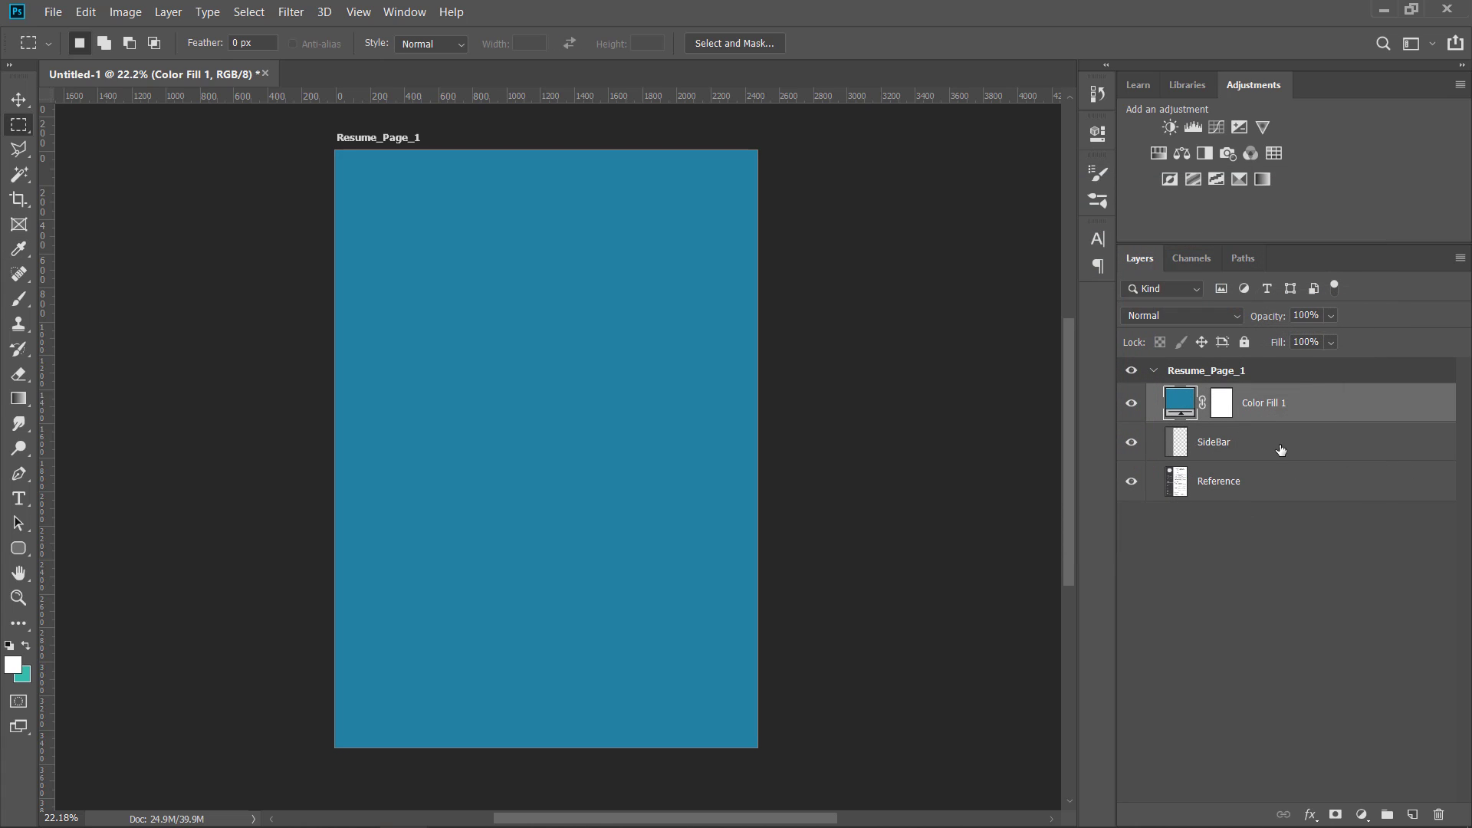
pyautogui.doubleClick(1177, 414)
pyautogui.click(1083, 265)
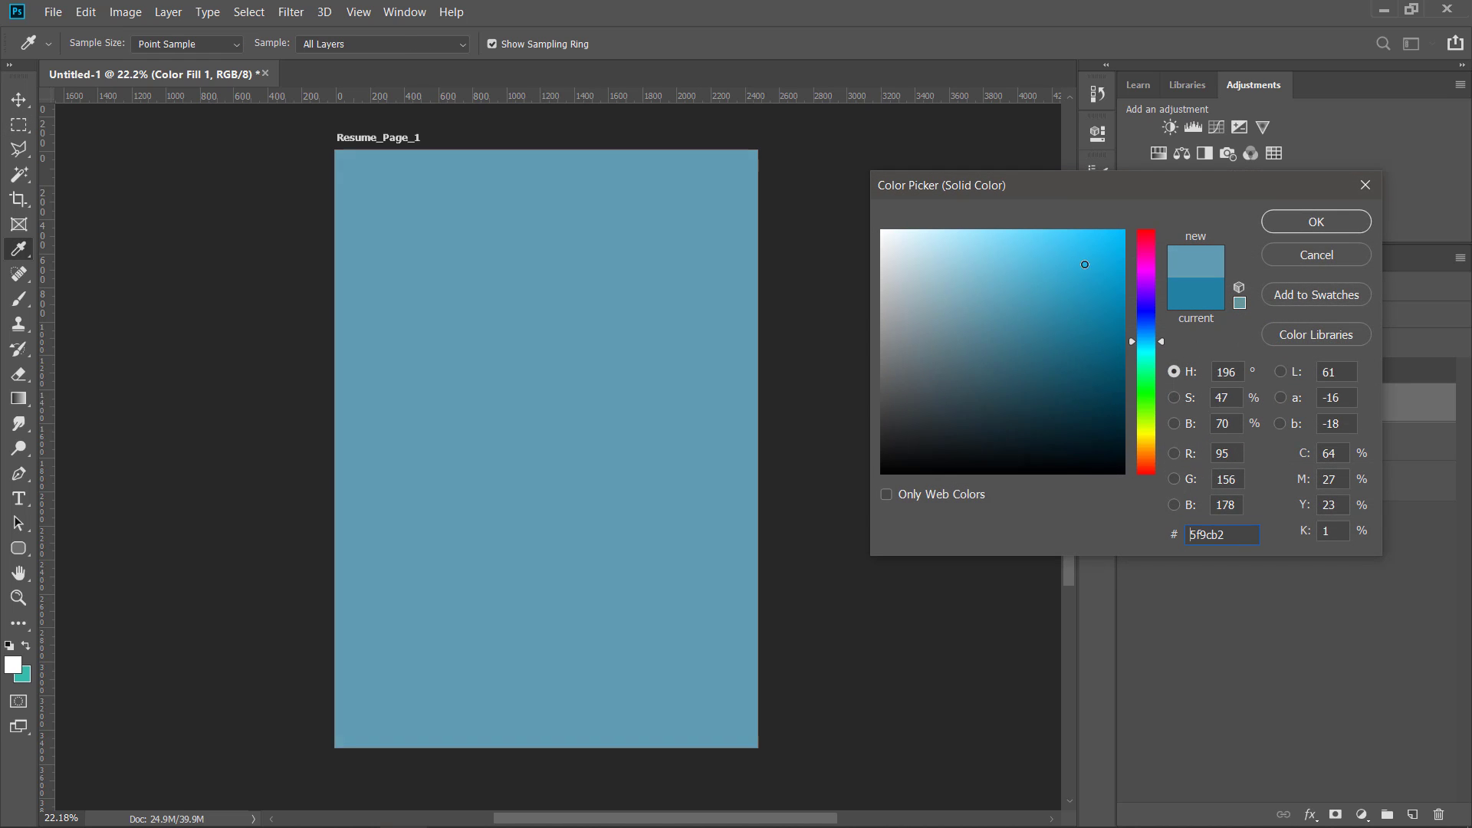
pyautogui.click(1316, 255)
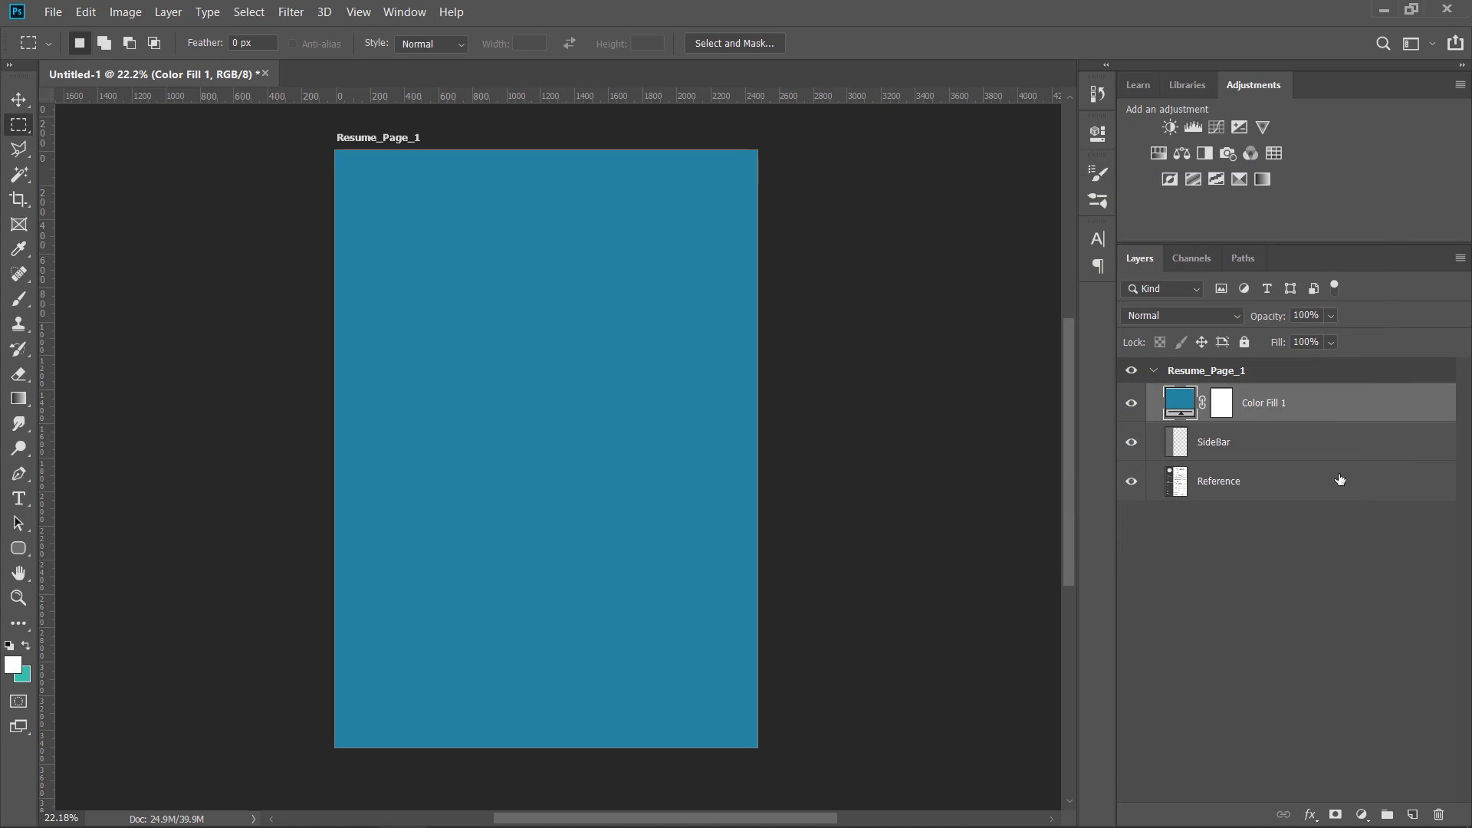
# Invert the Color Fill 1 layer's mask to black so the blue fill is hidden across the page
pyautogui.click(1221, 406)
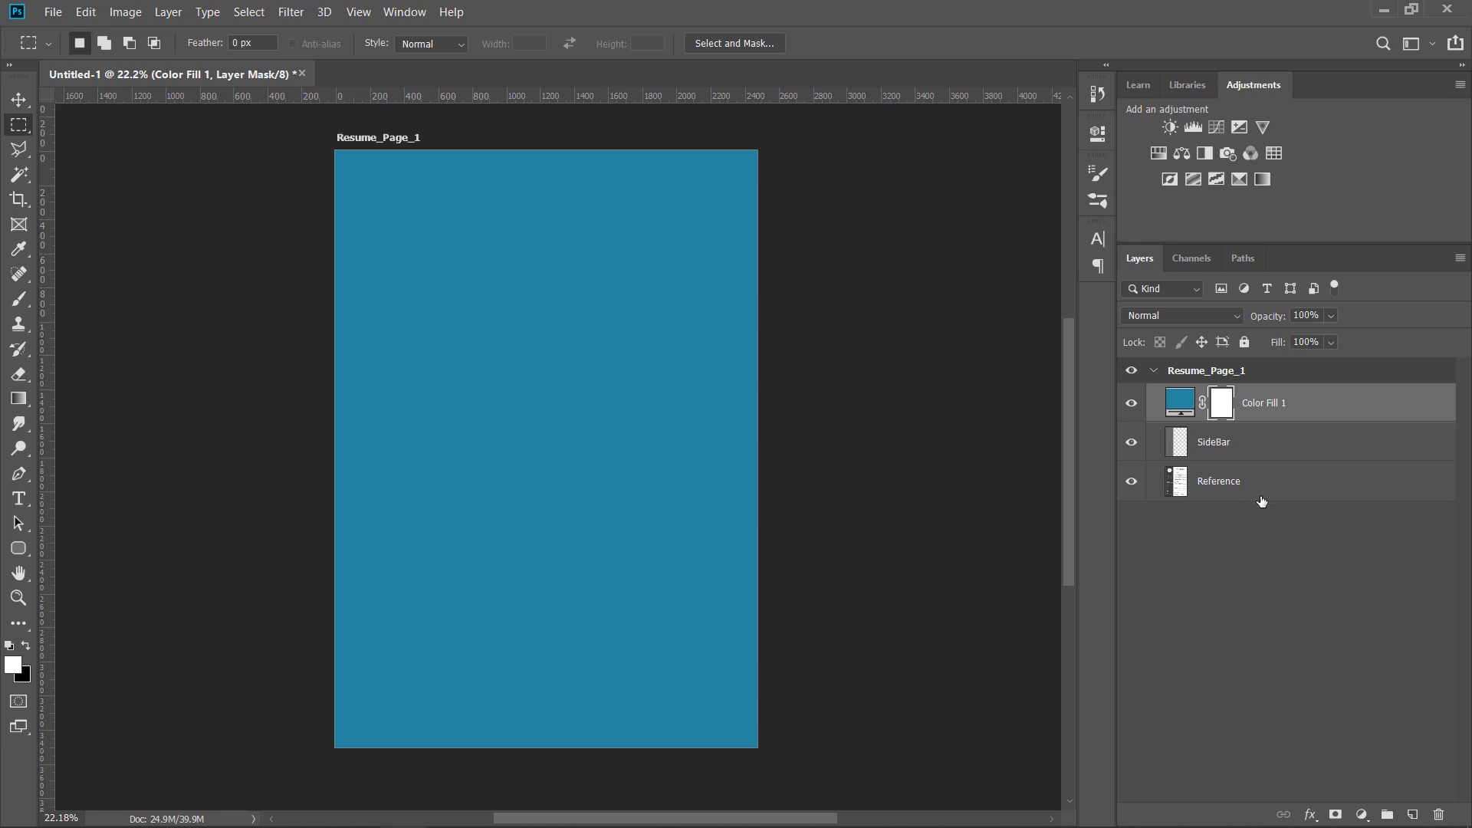
pyautogui.click(1222, 525)
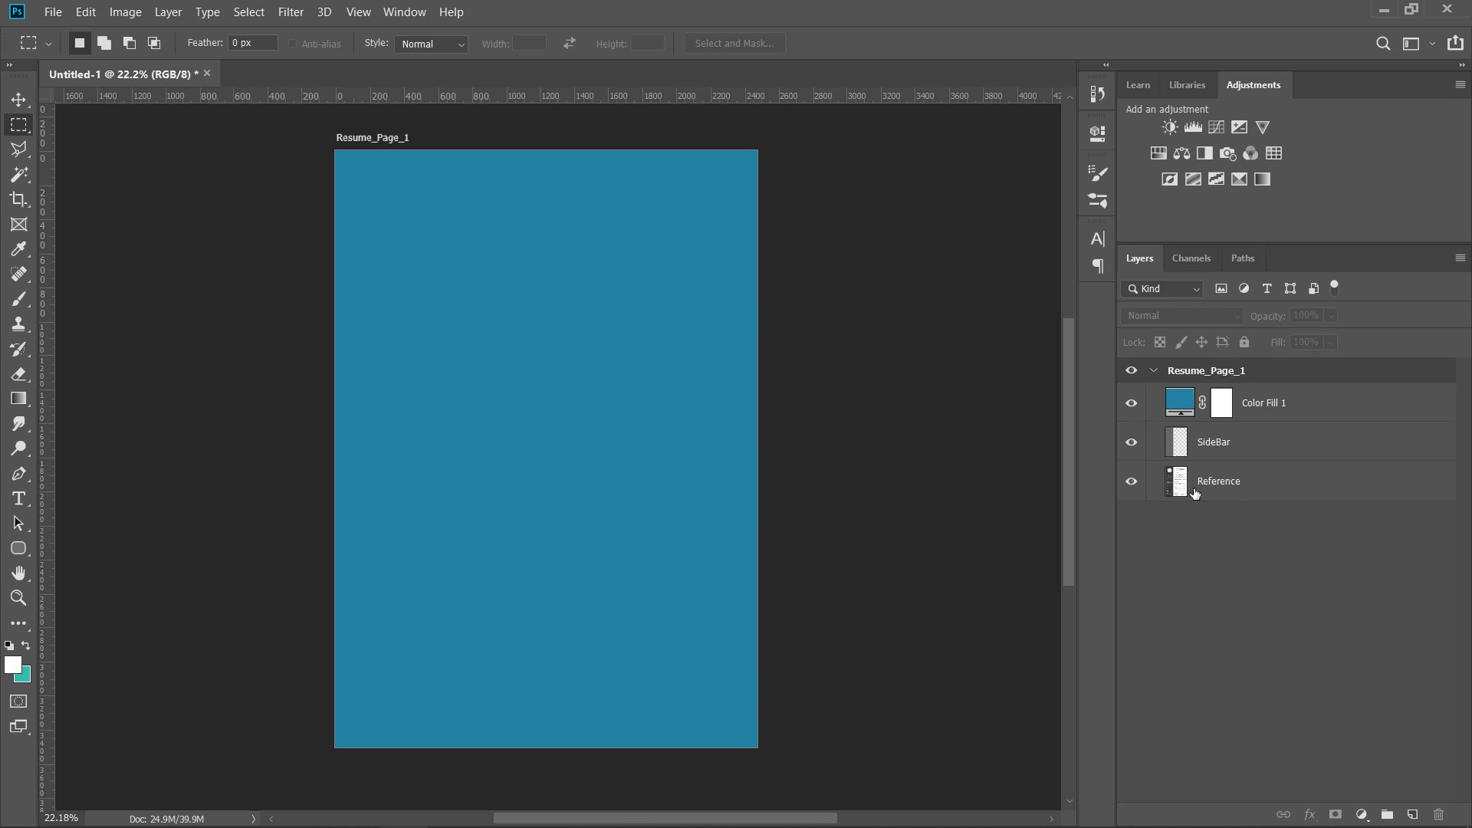
pyautogui.click(1223, 414)
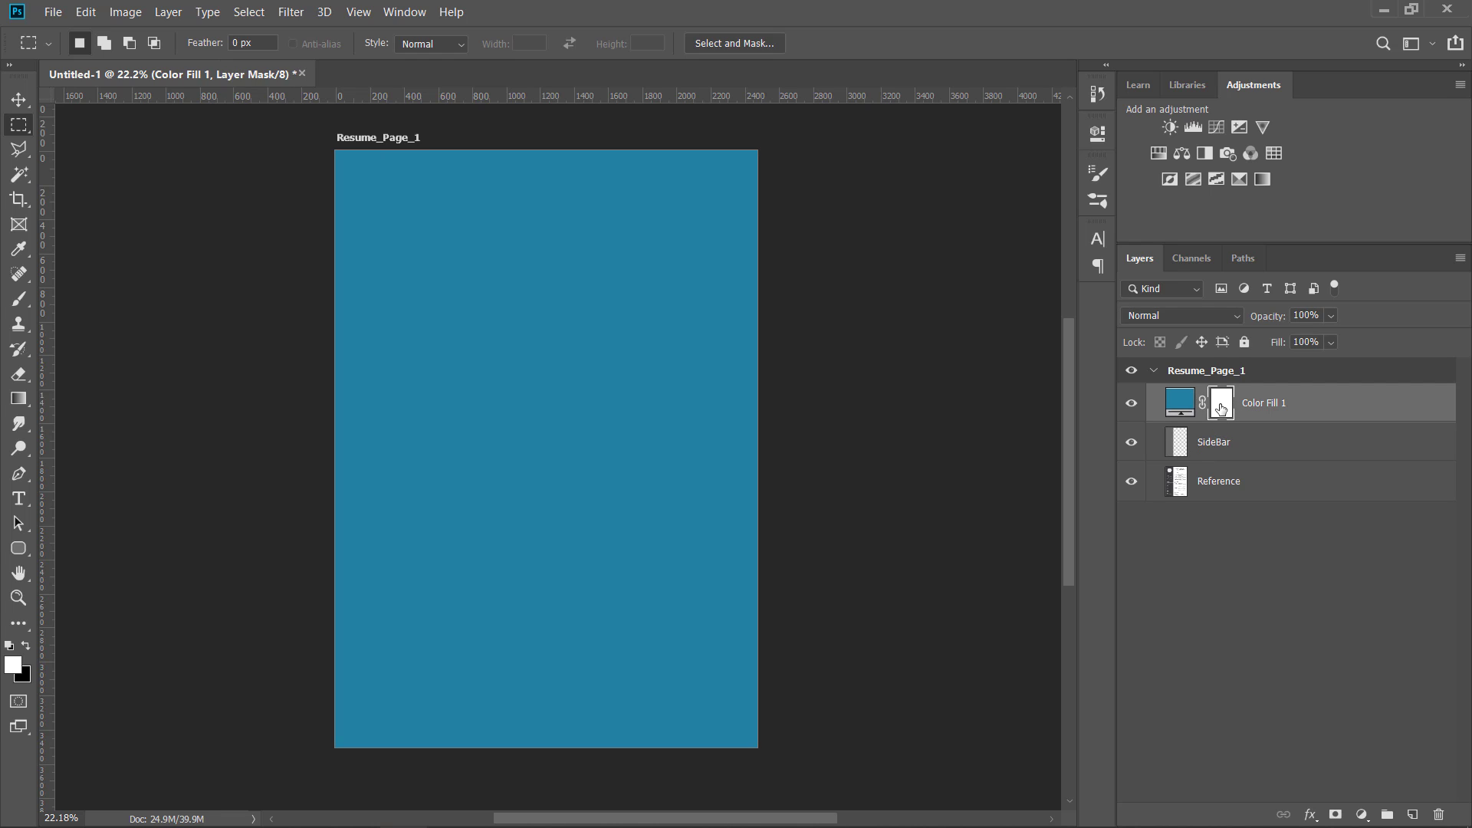
pyautogui.hotkey('ctrl', 'i')
pyautogui.hotkey('ctrl', 'z')
pyautogui.hotkey('ctrl', 'i')
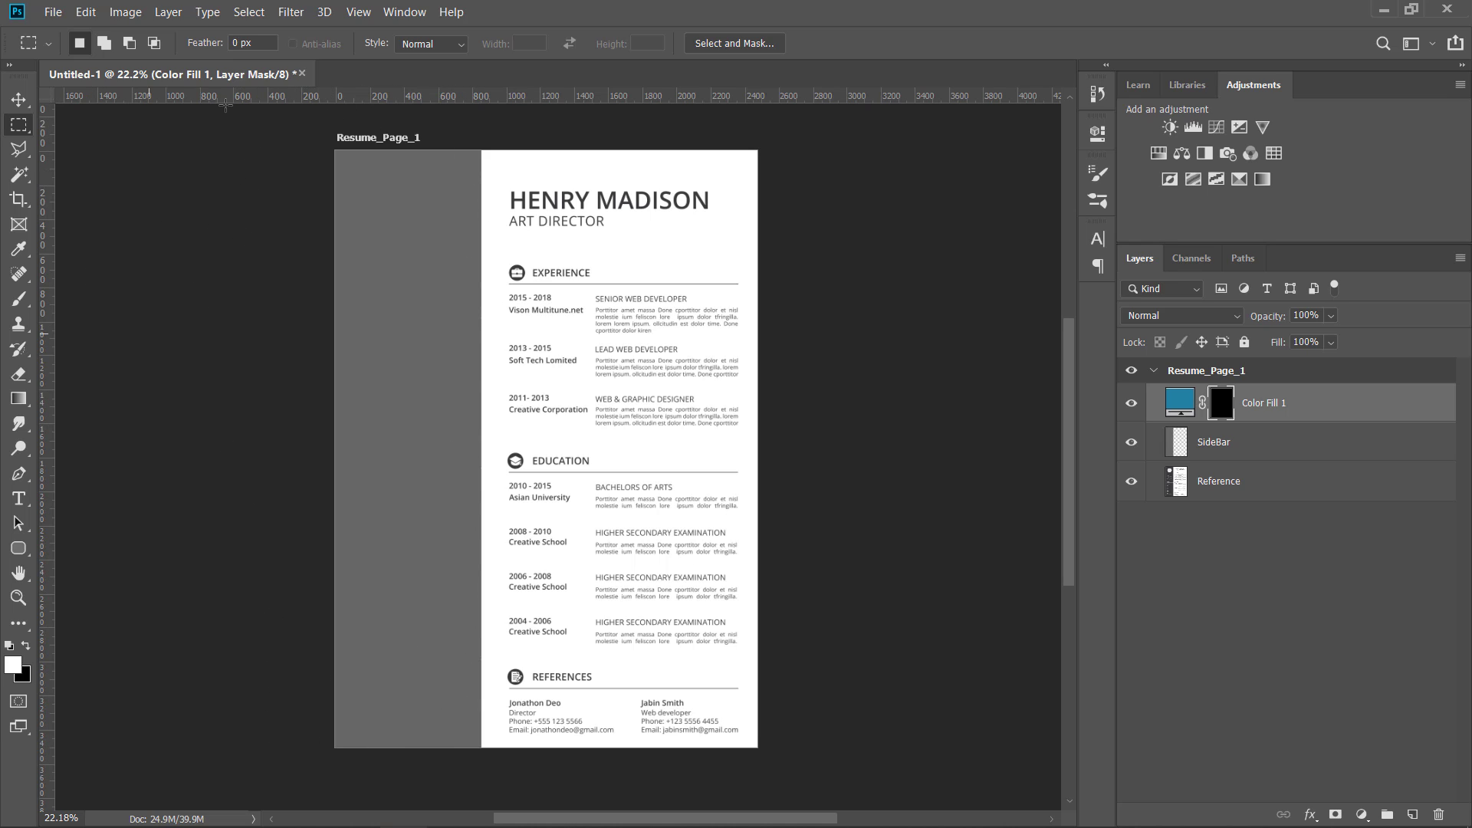
# Load the SideBar layer's shape as a selection, fill that area of the Color Fill 1 mask with White in Normal mode at 100% opacity, and deselect
pyautogui.keyDown('ctrl'); pyautogui.click(1179, 443); pyautogui.keyUp('ctrl')
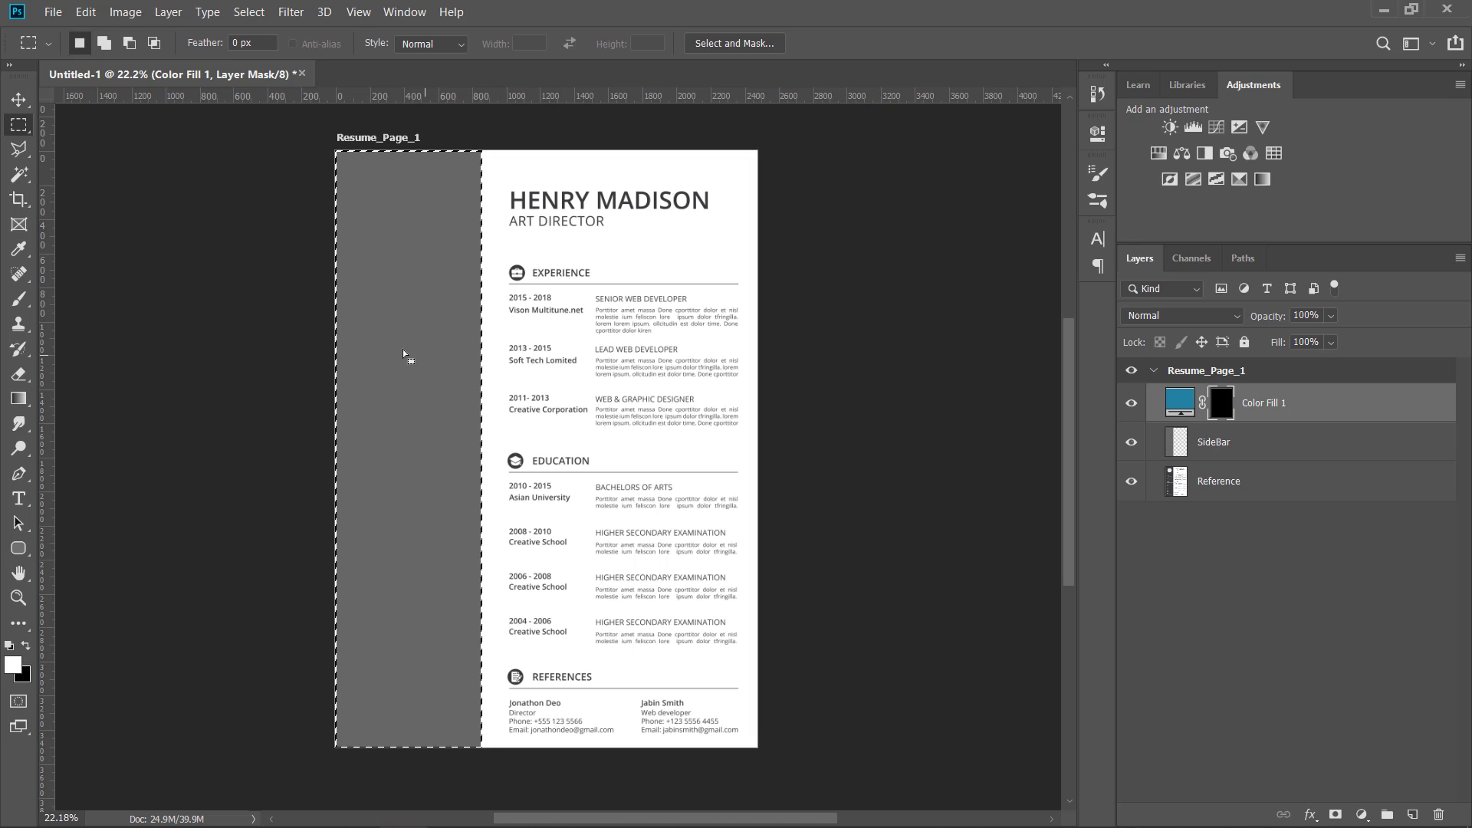
pyautogui.rightClick(412, 325)
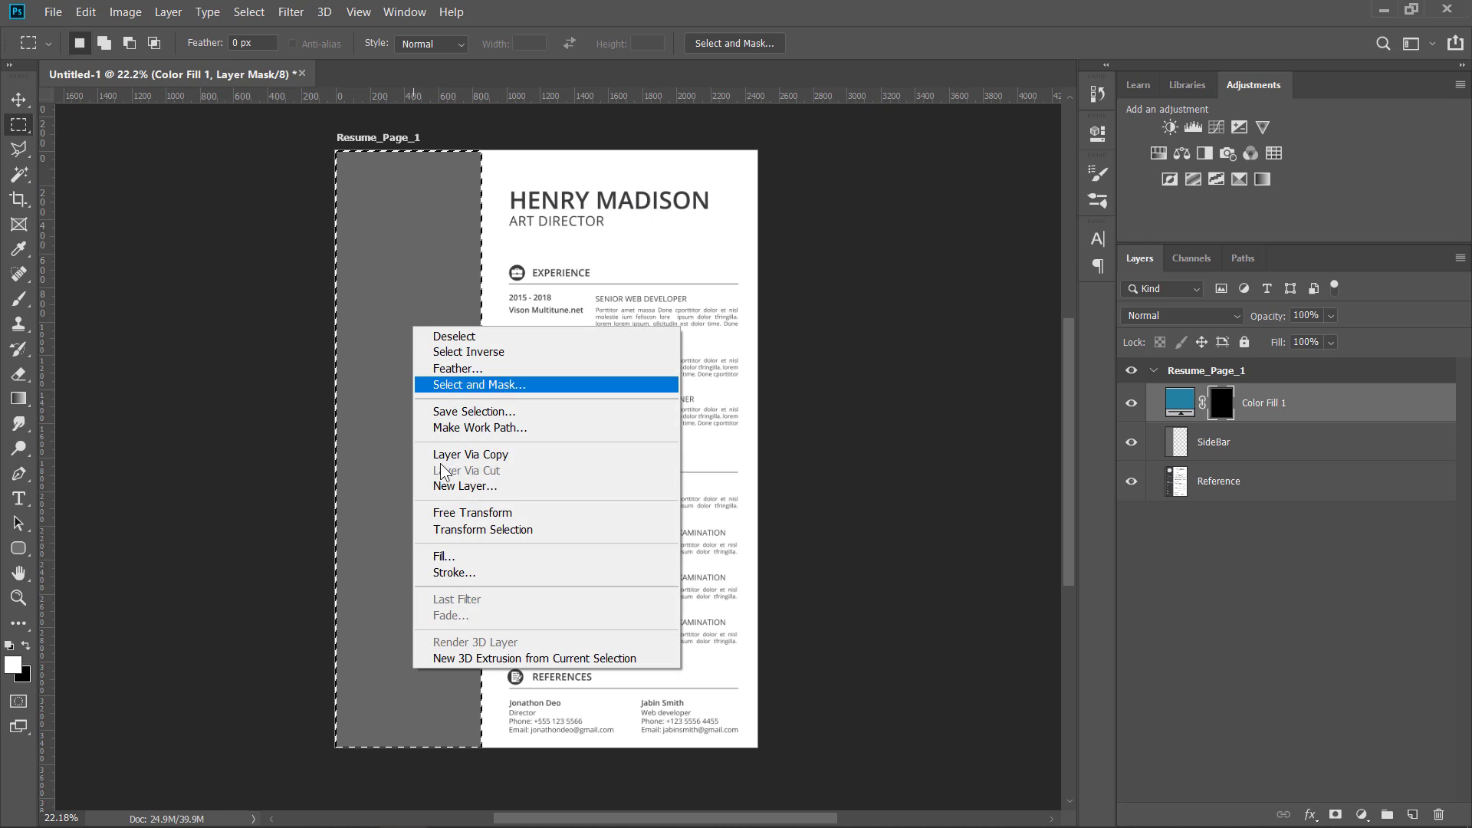
pyautogui.click(457, 555)
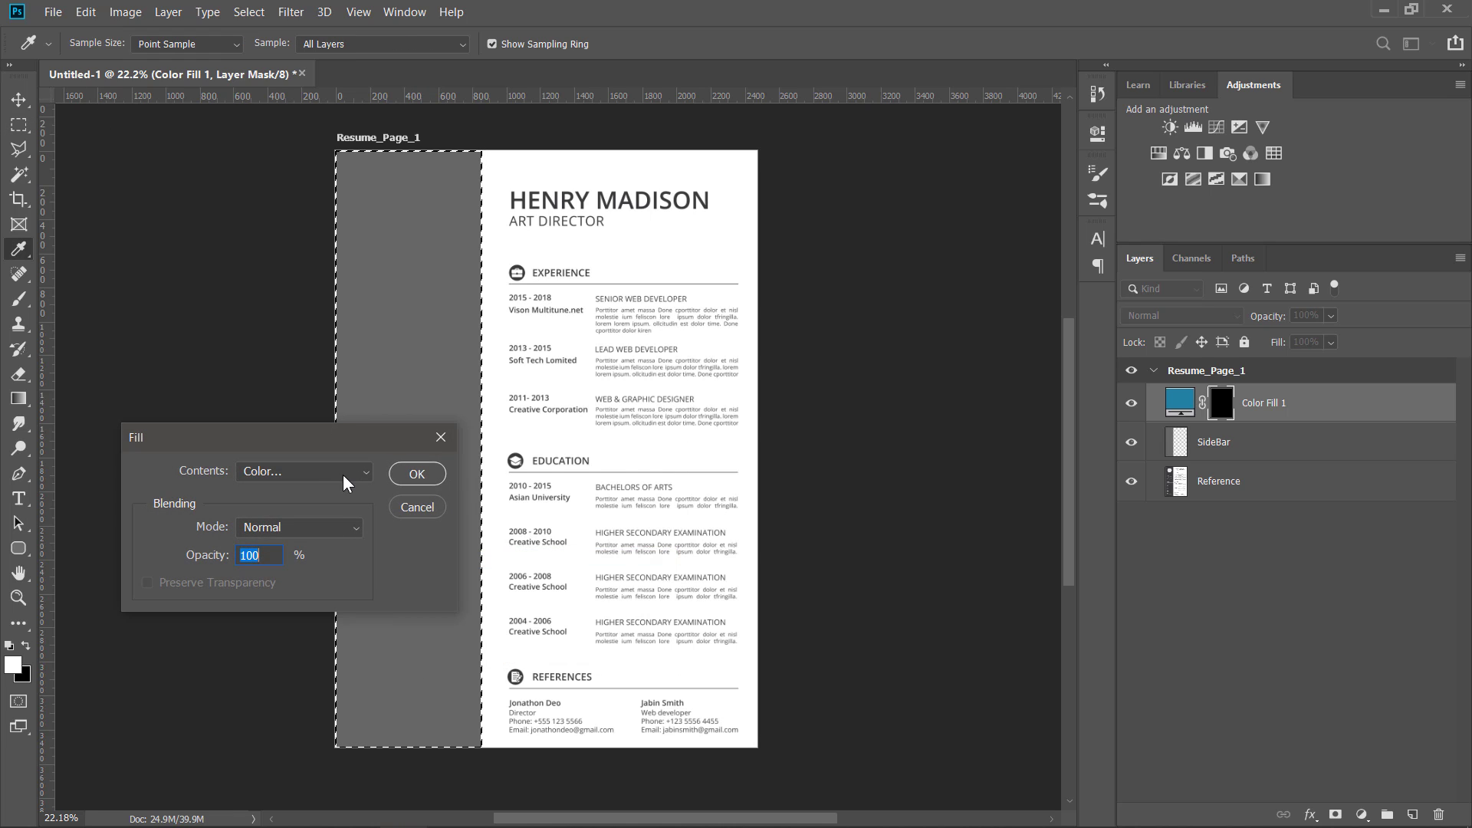
pyautogui.click(344, 476)
pyautogui.click(274, 660)
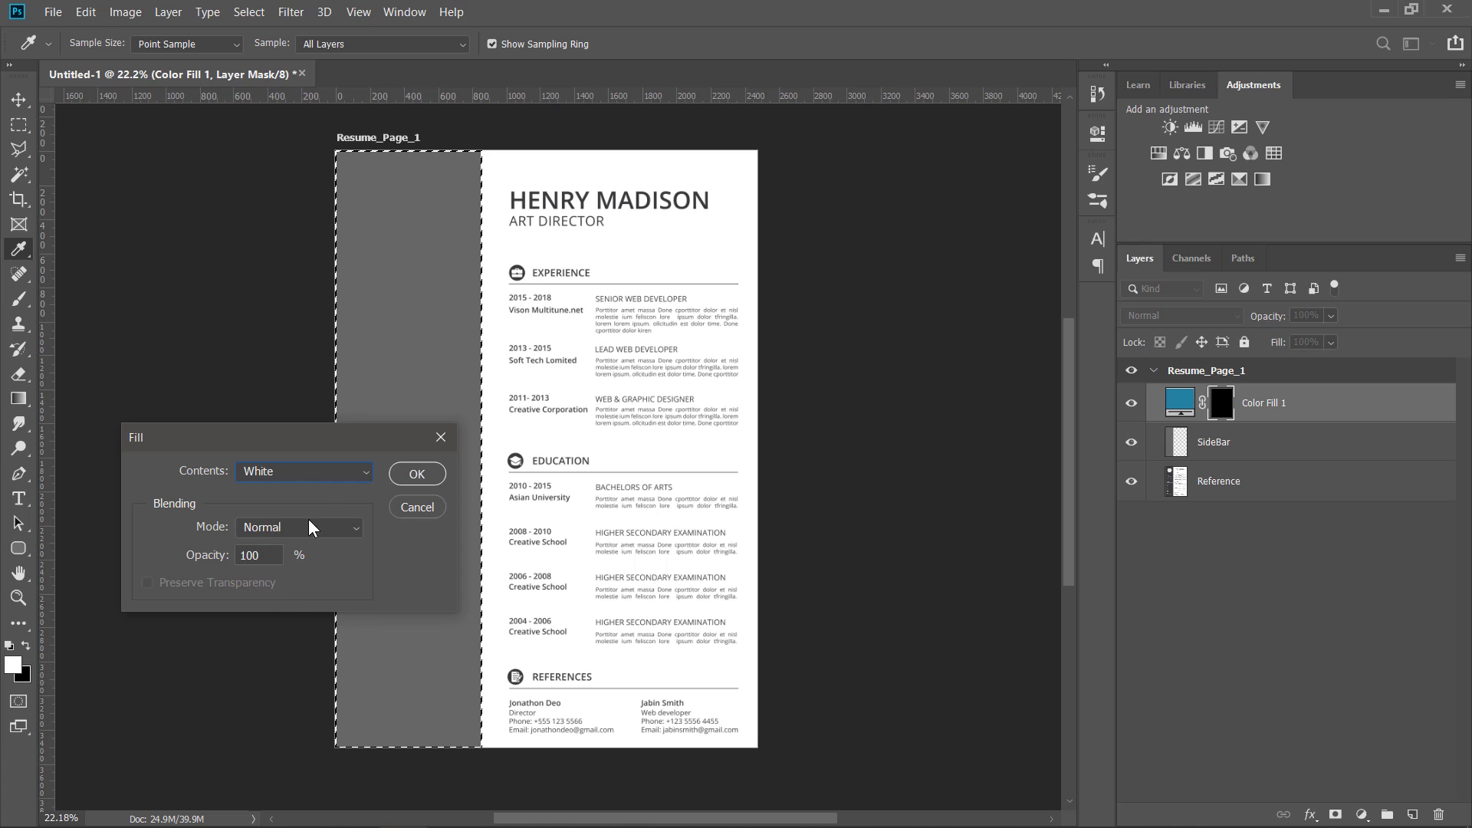
pyautogui.click(426, 472)
pyautogui.press('m')
pyautogui.hotkey('ctrl', 'd')
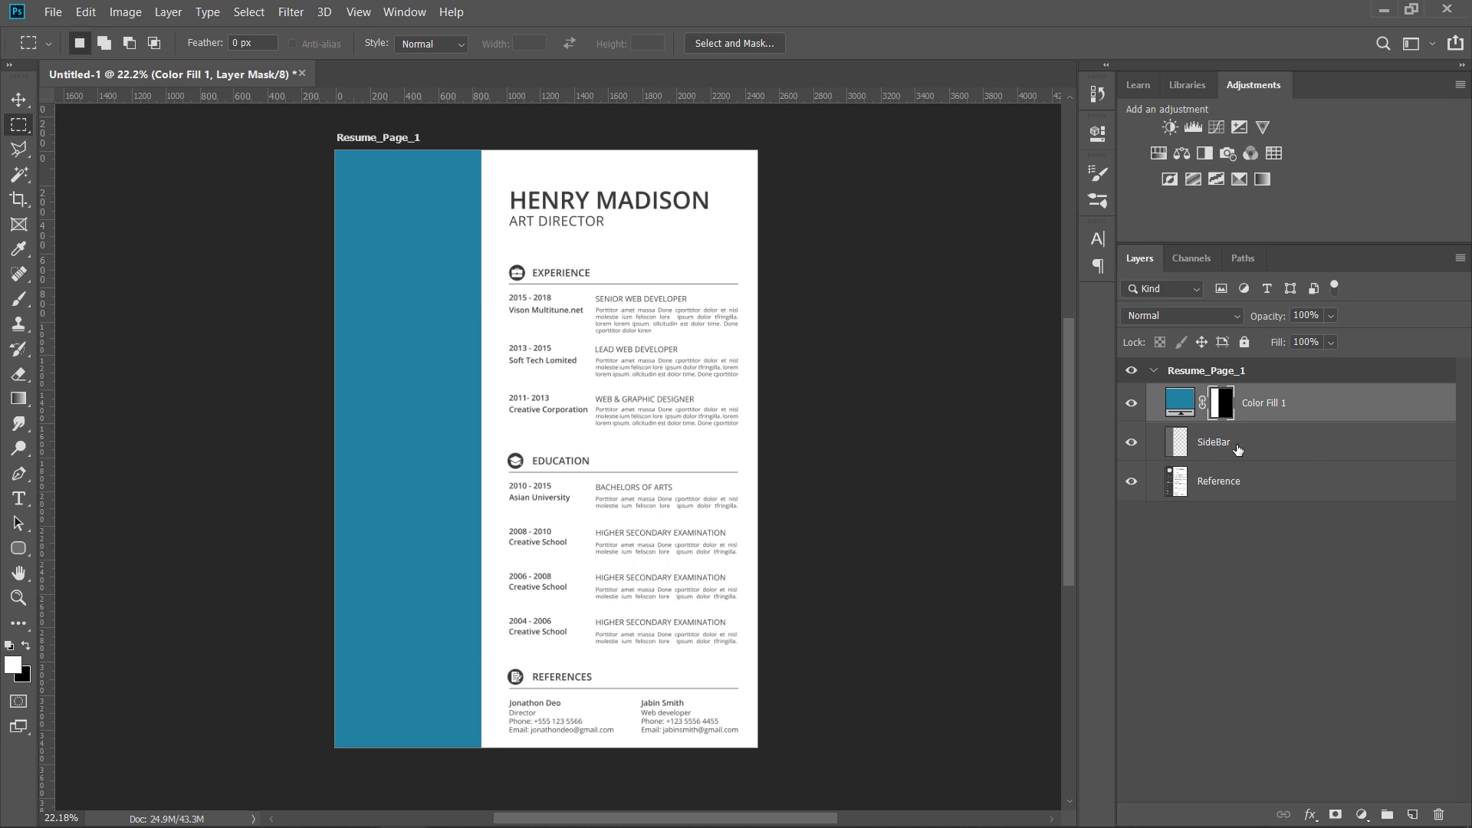
# Delete the old SideBar layer and rename the Color Fill 1 layer as SideBar
pyautogui.click(1317, 454)
pyautogui.press('Delete')
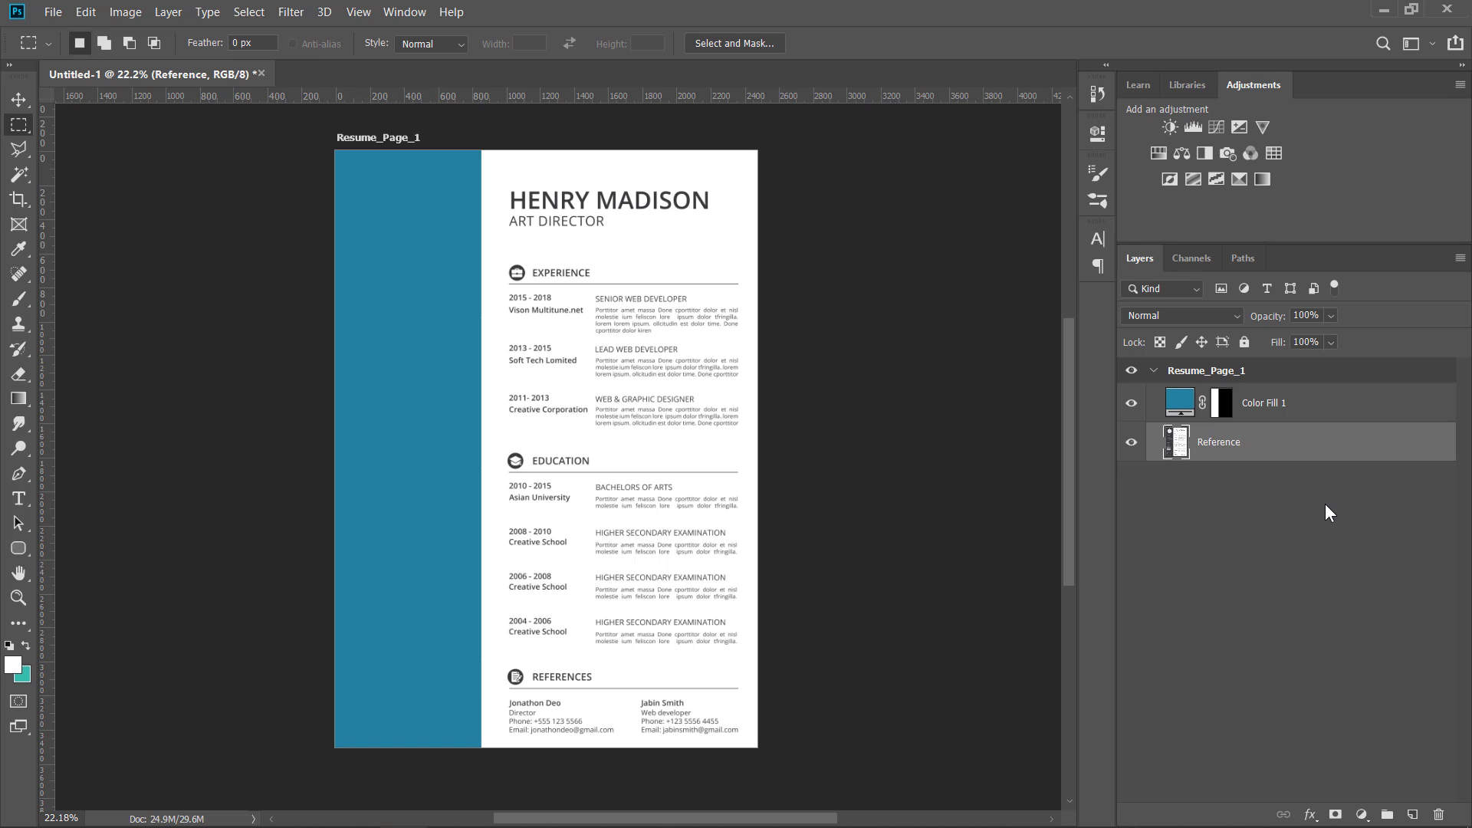
pyautogui.doubleClick(1264, 406)
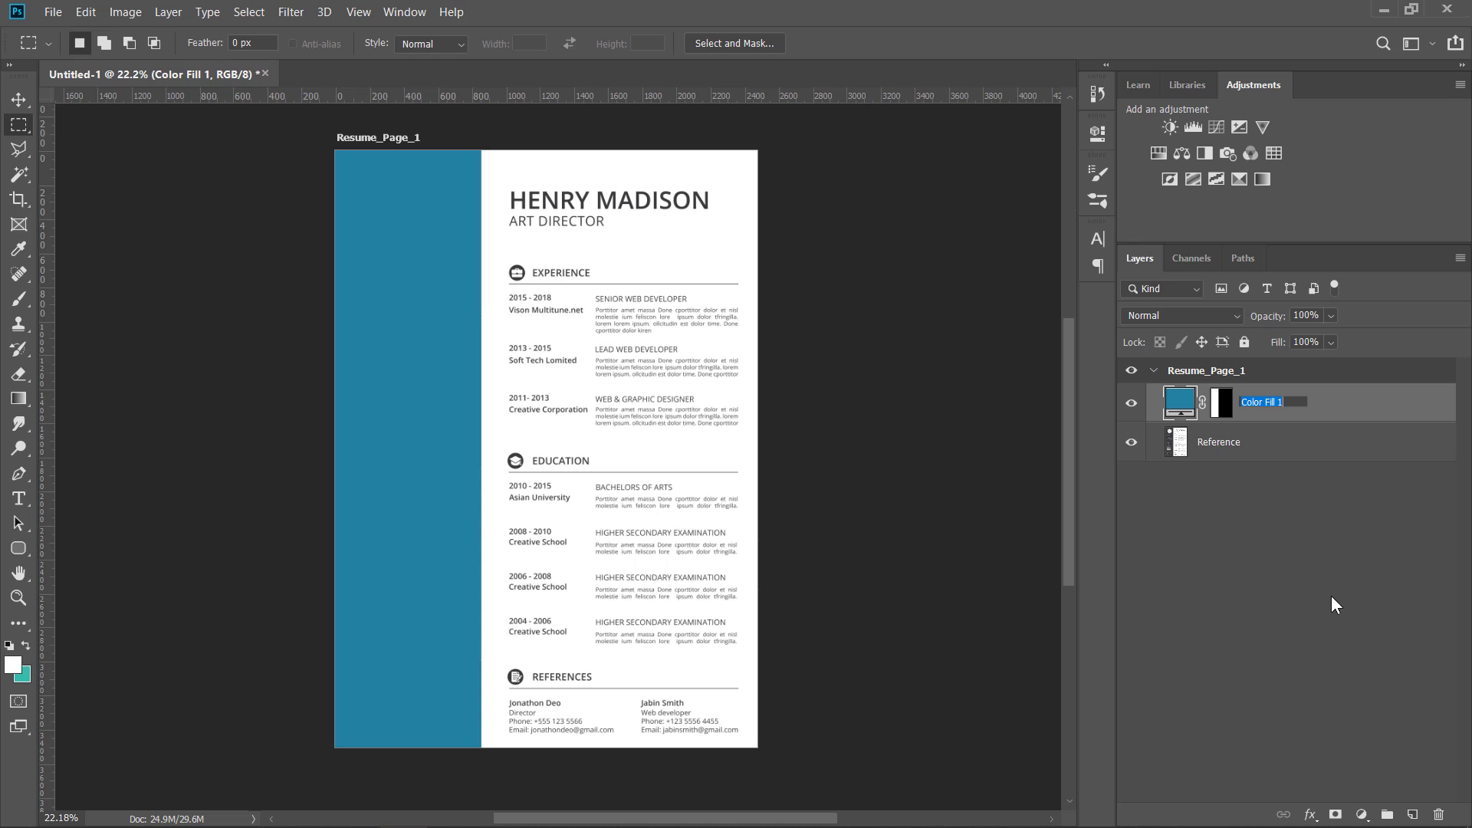
pyautogui.write('SideBar')
pyautogui.press('Return')
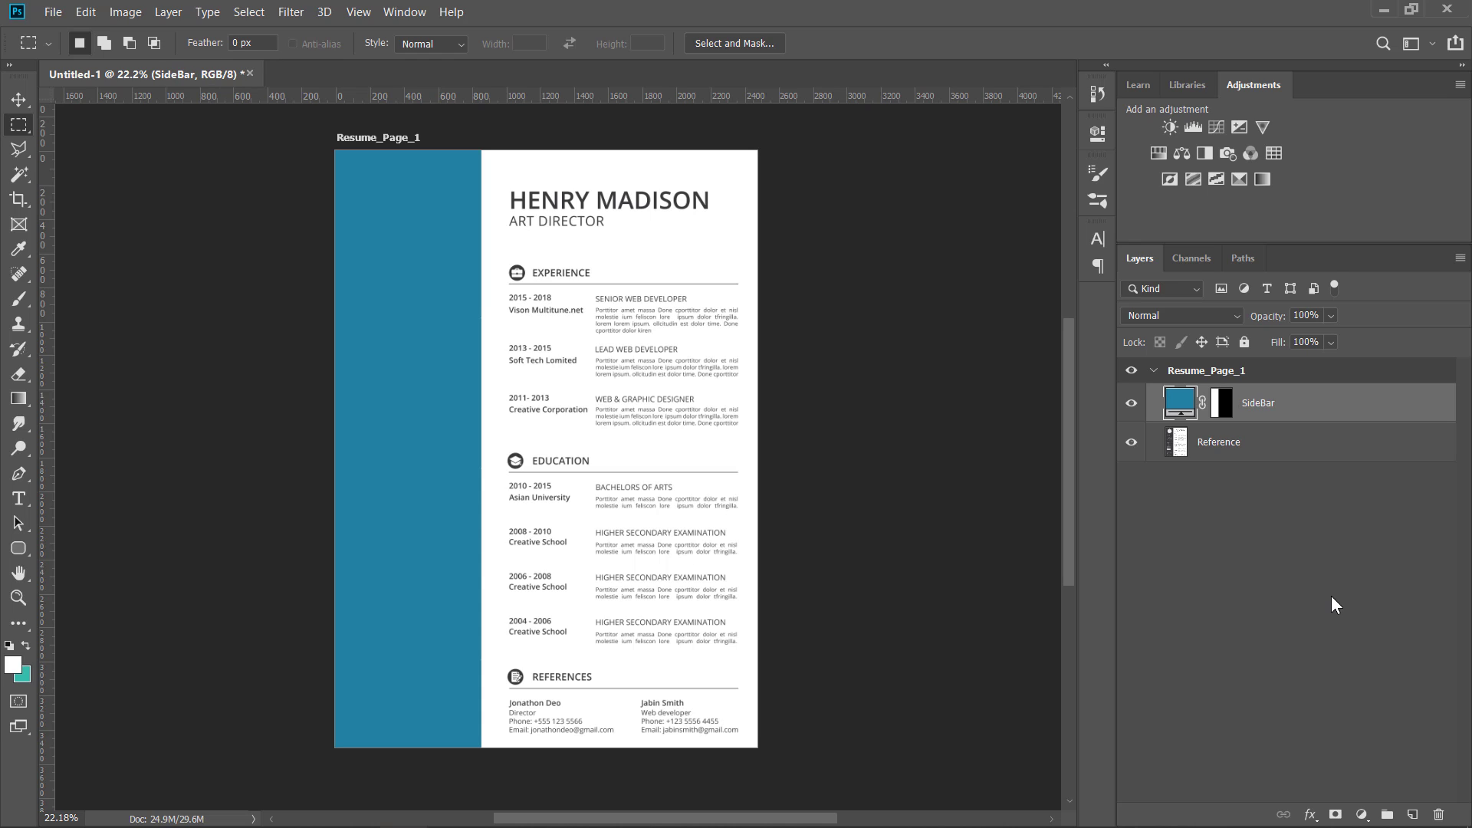
pyautogui.click(1332, 597)
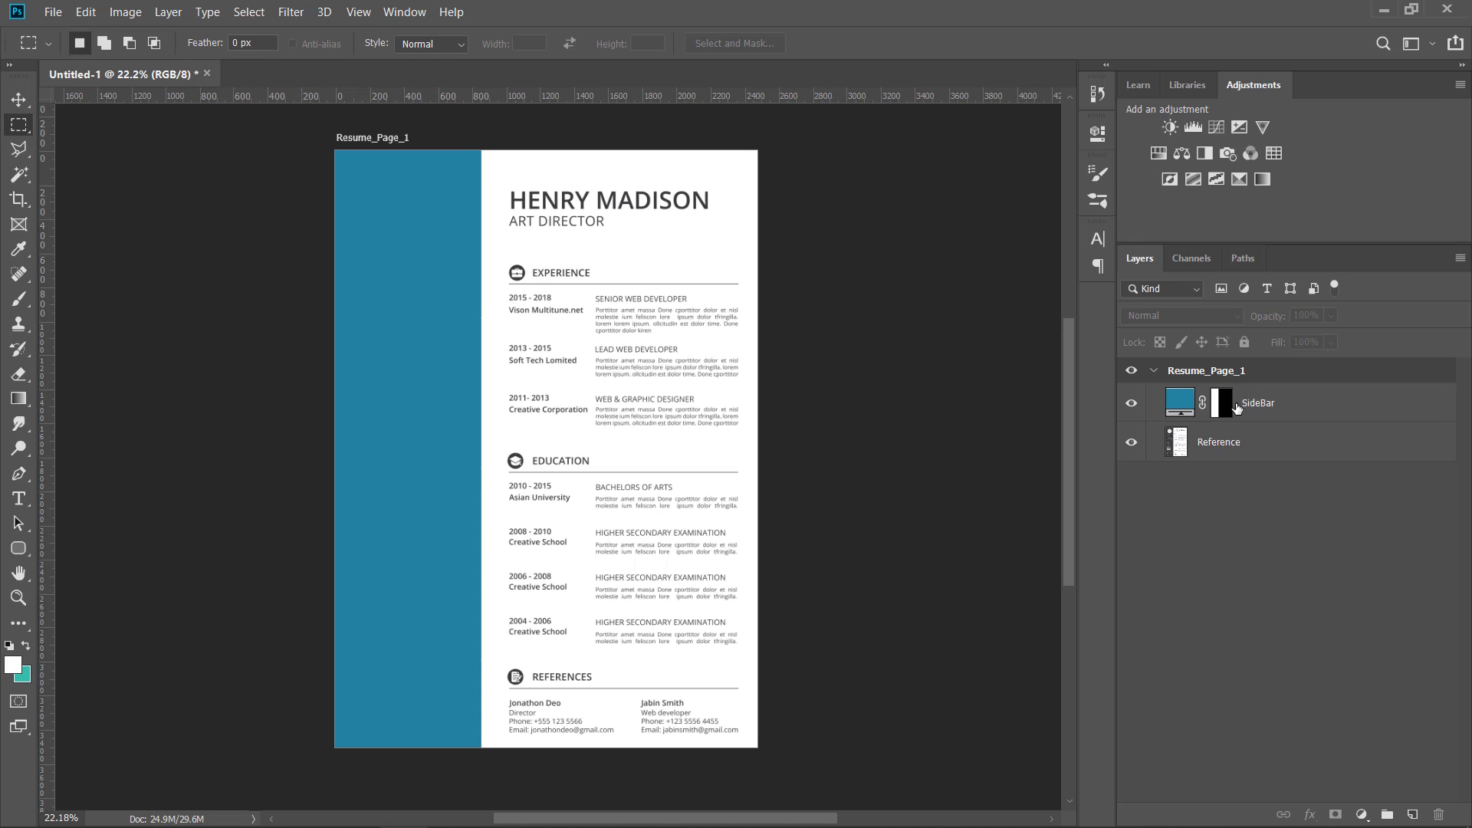
# Change the SideBar fill layer's color to the darker blue 055f80
pyautogui.click(1132, 403)
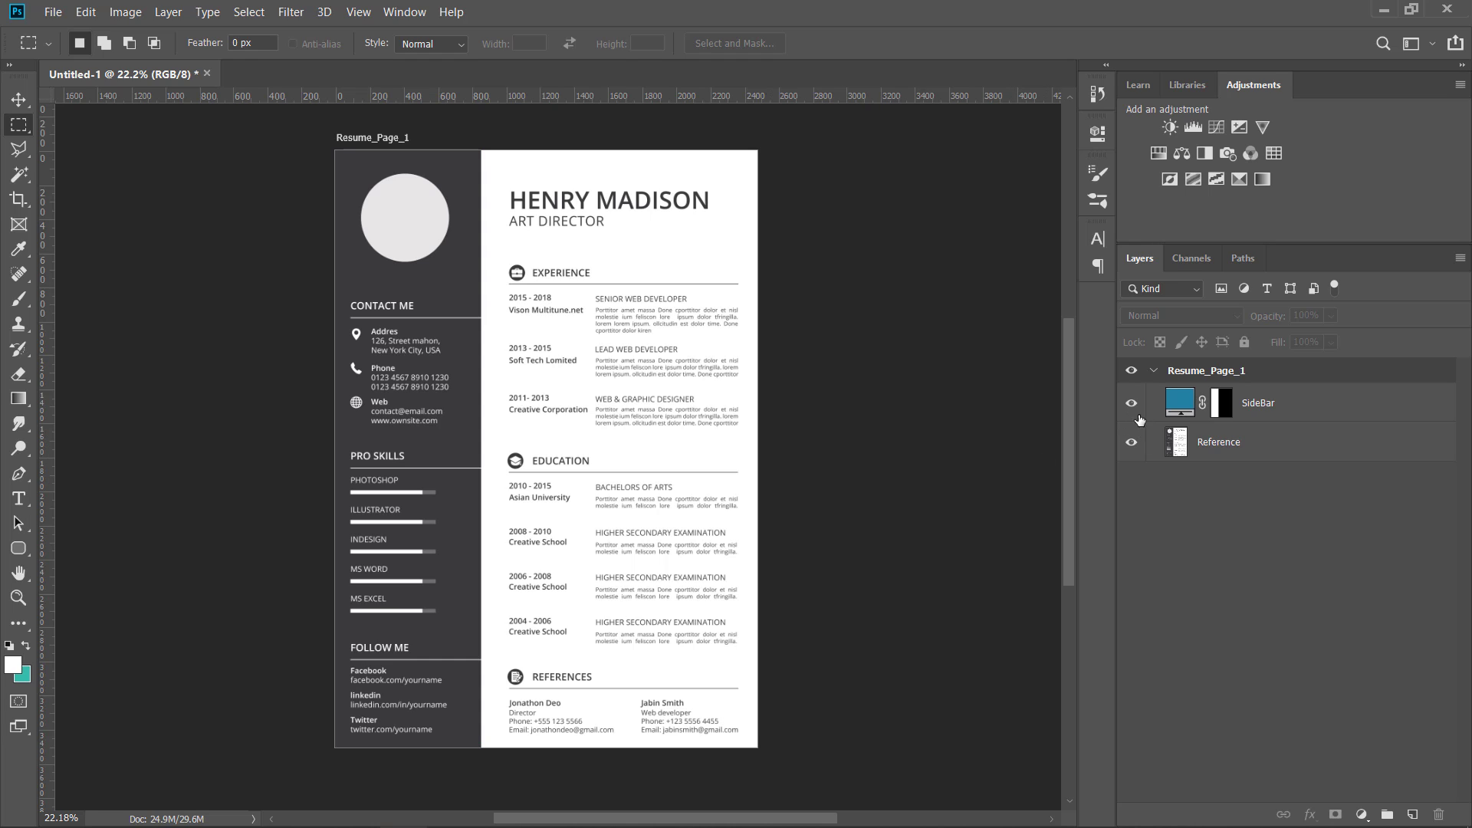
pyautogui.click(1132, 402)
pyautogui.click(1174, 407)
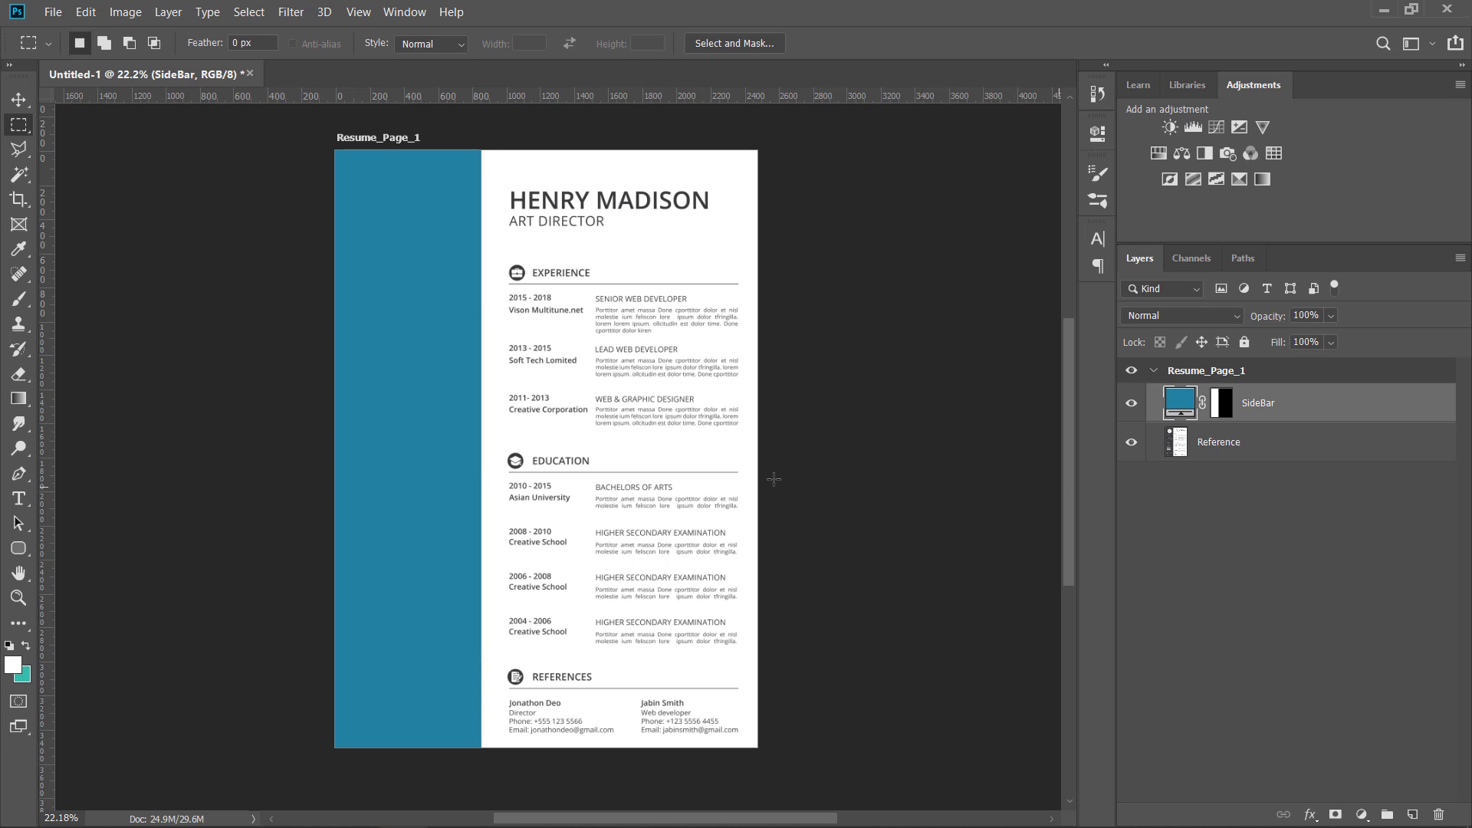
pyautogui.click(1192, 477)
pyautogui.doubleClick(1174, 402)
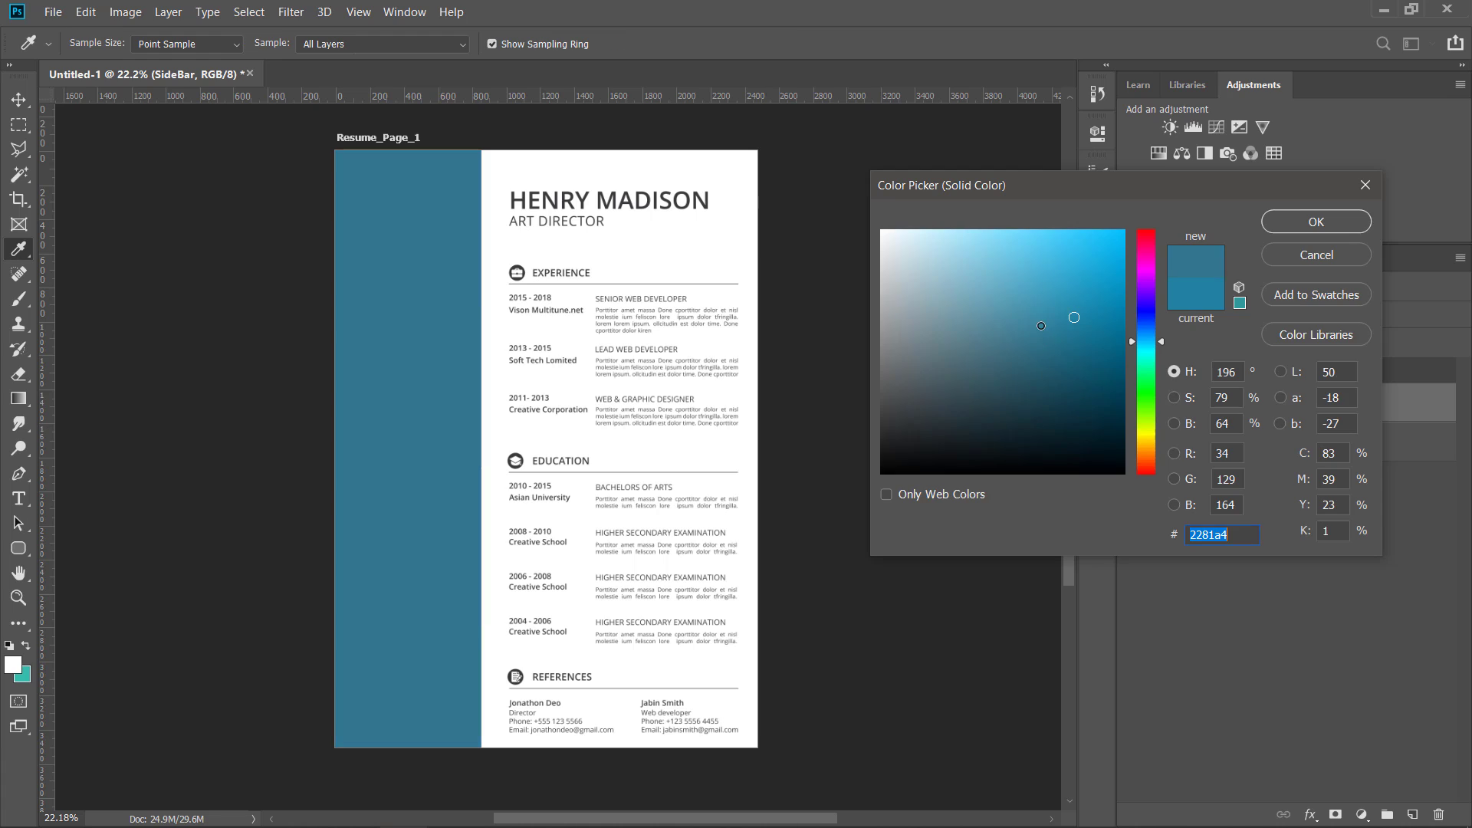
pyautogui.click(1037, 324)
pyautogui.moveTo(1037, 325); pyautogui.dragTo(1116, 351)
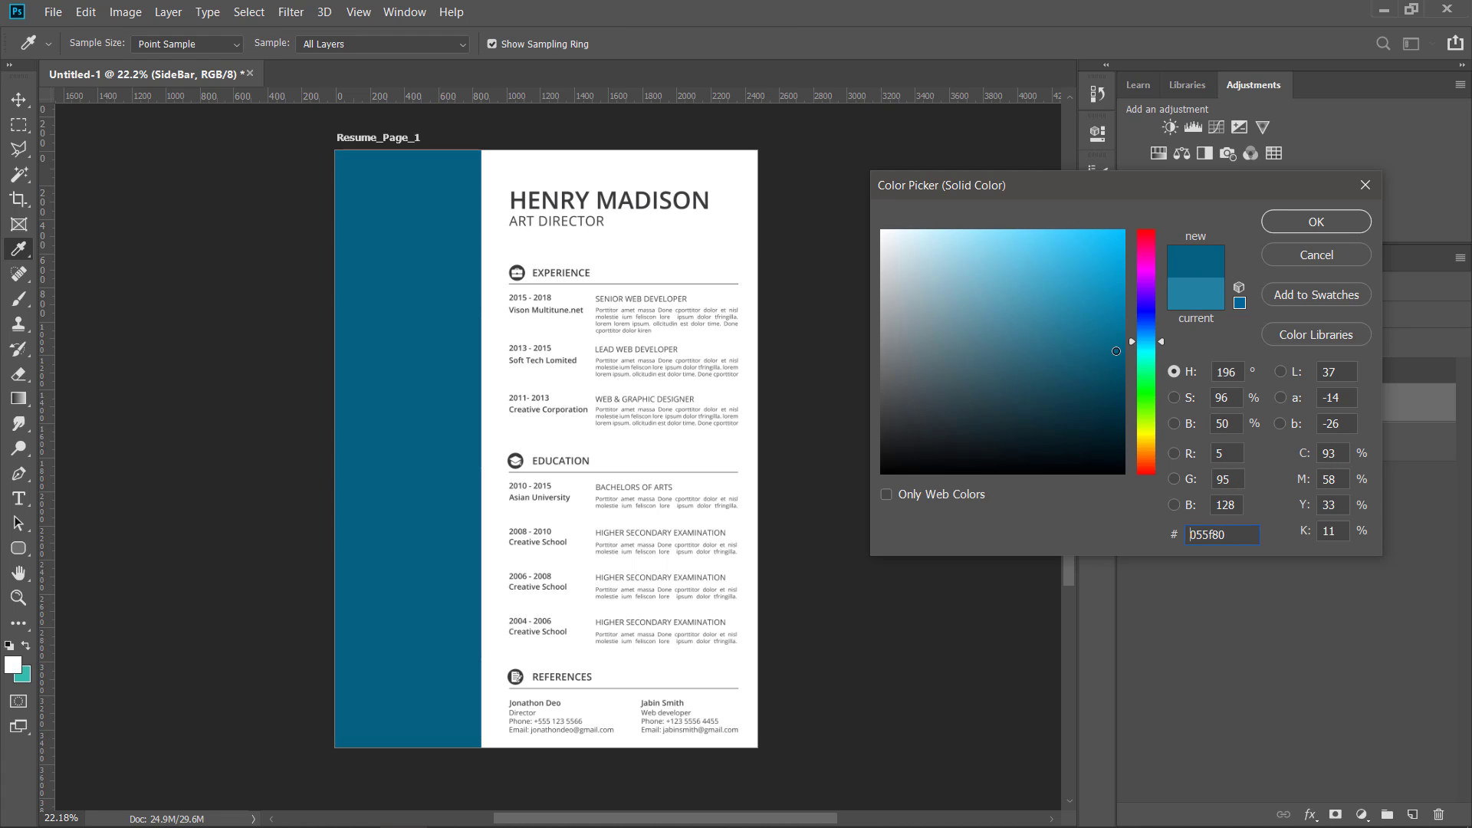
pyautogui.click(1305, 222)
pyautogui.click(1211, 527)
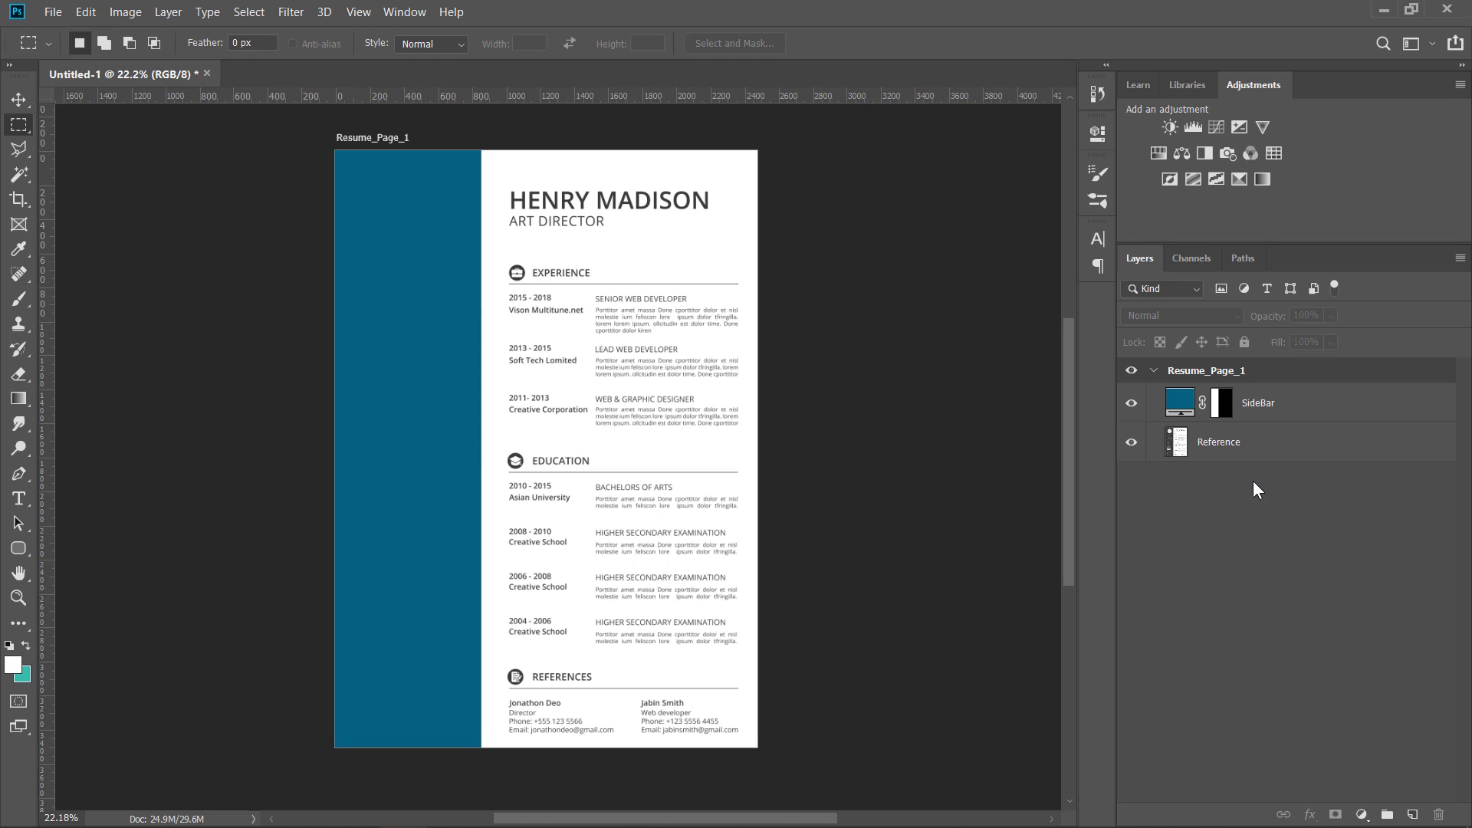
# Hide the SideBar layer to examine the reference sidebar beneath it, and show the layer again
pyautogui.click(1294, 410)
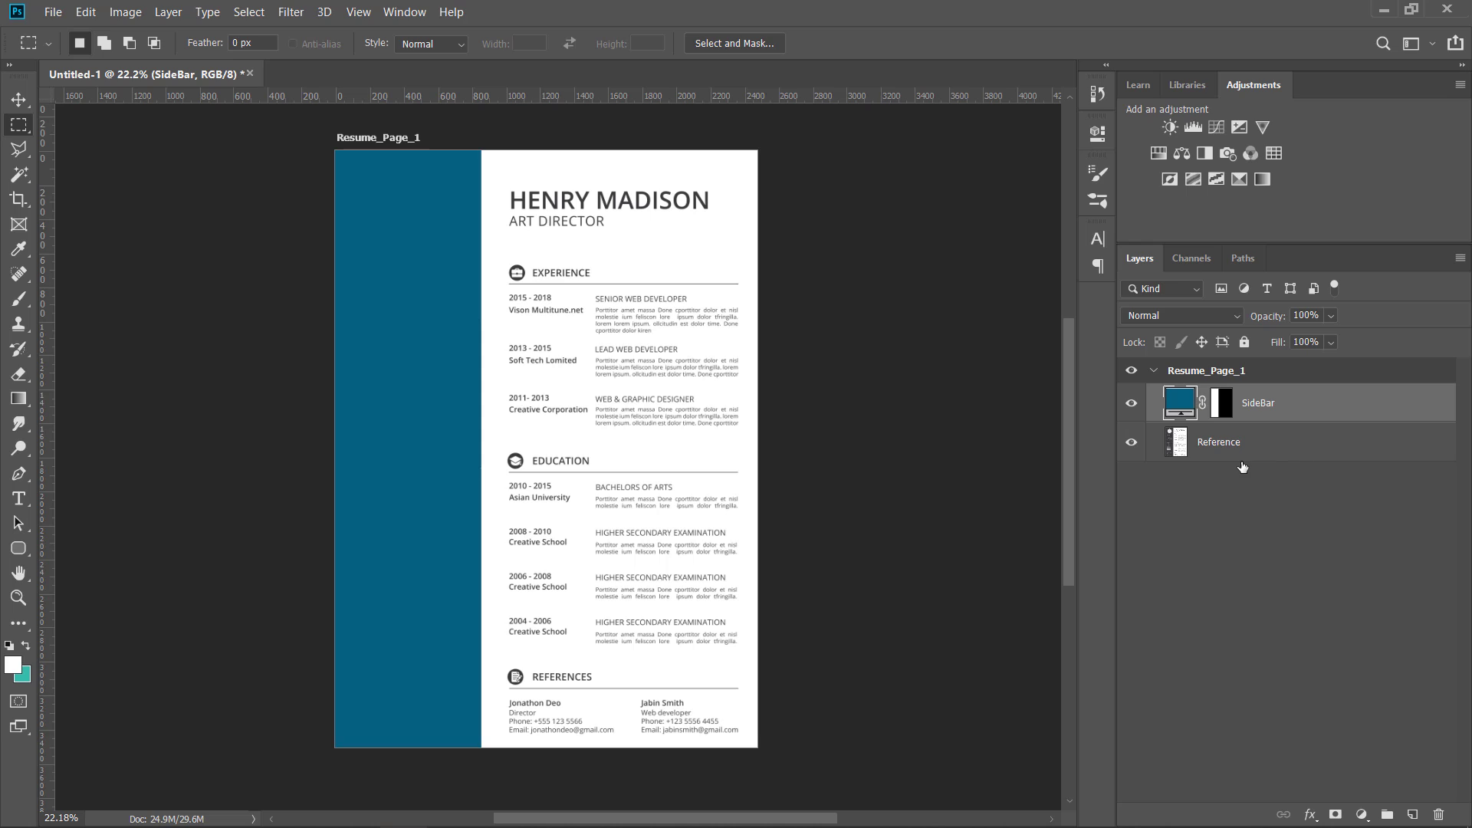
pyautogui.click(1243, 509)
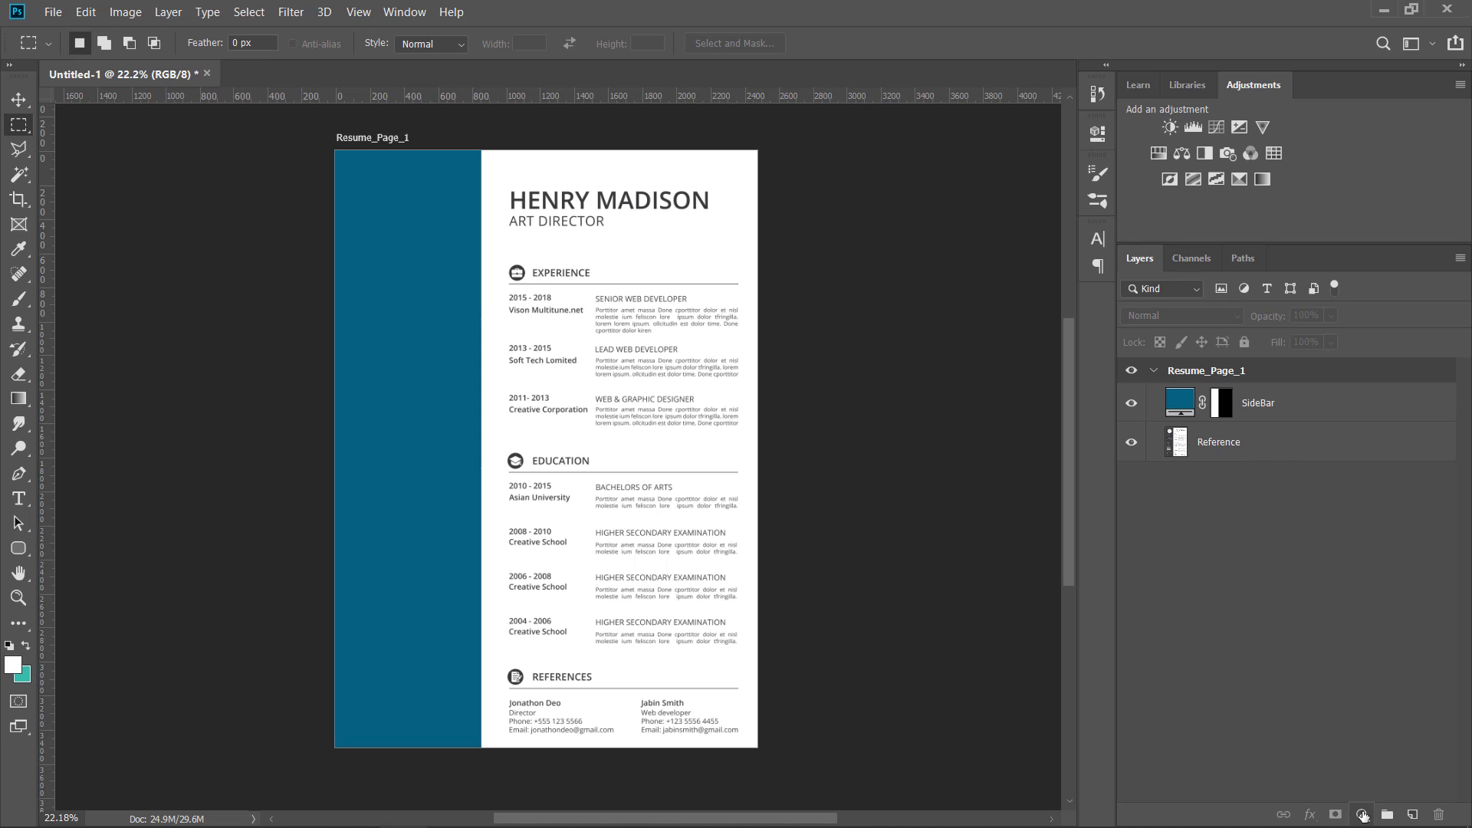
pyautogui.click(1303, 406)
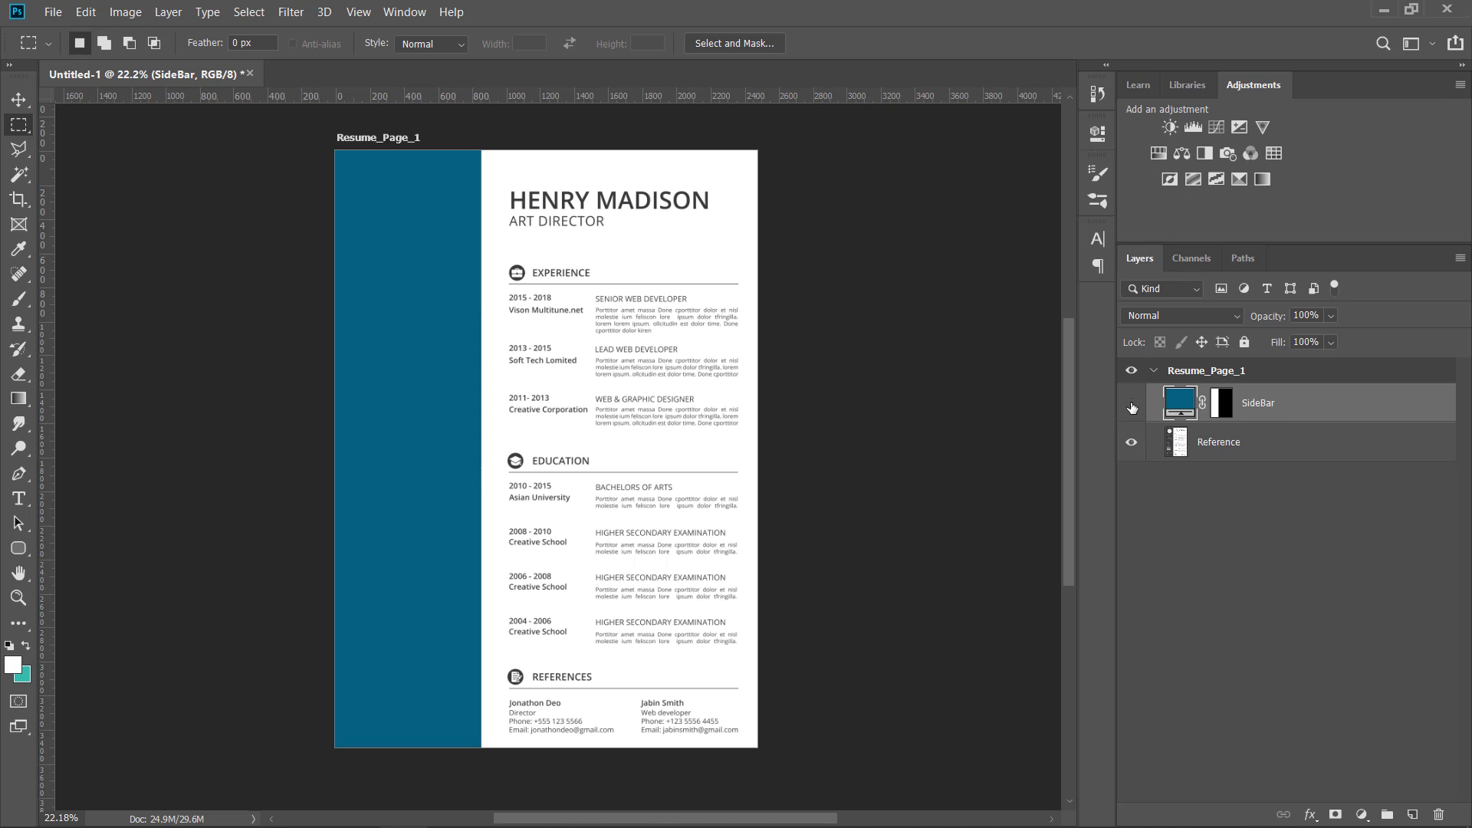
pyautogui.click(1131, 407)
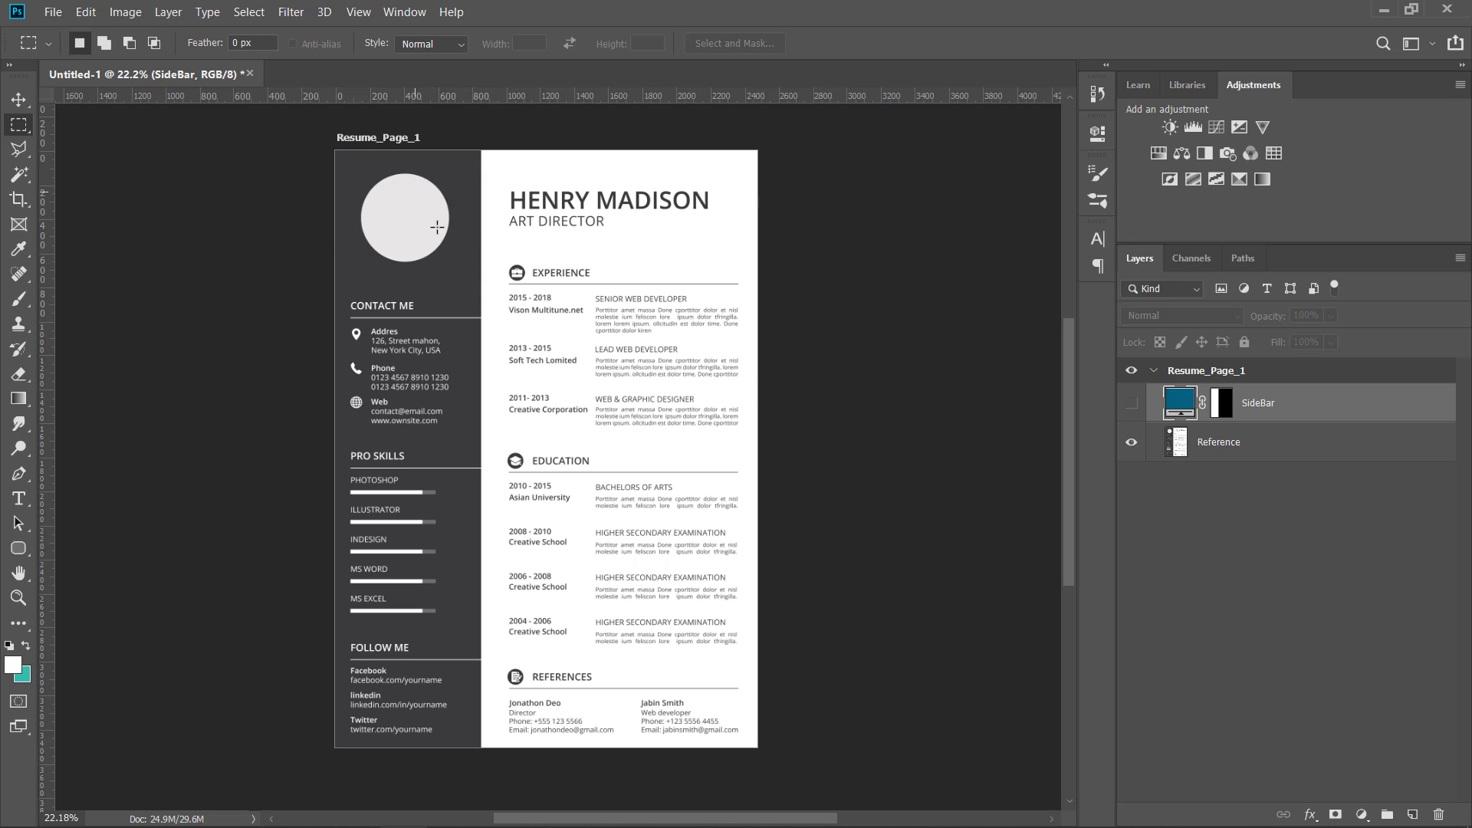
pyautogui.click(1133, 405)
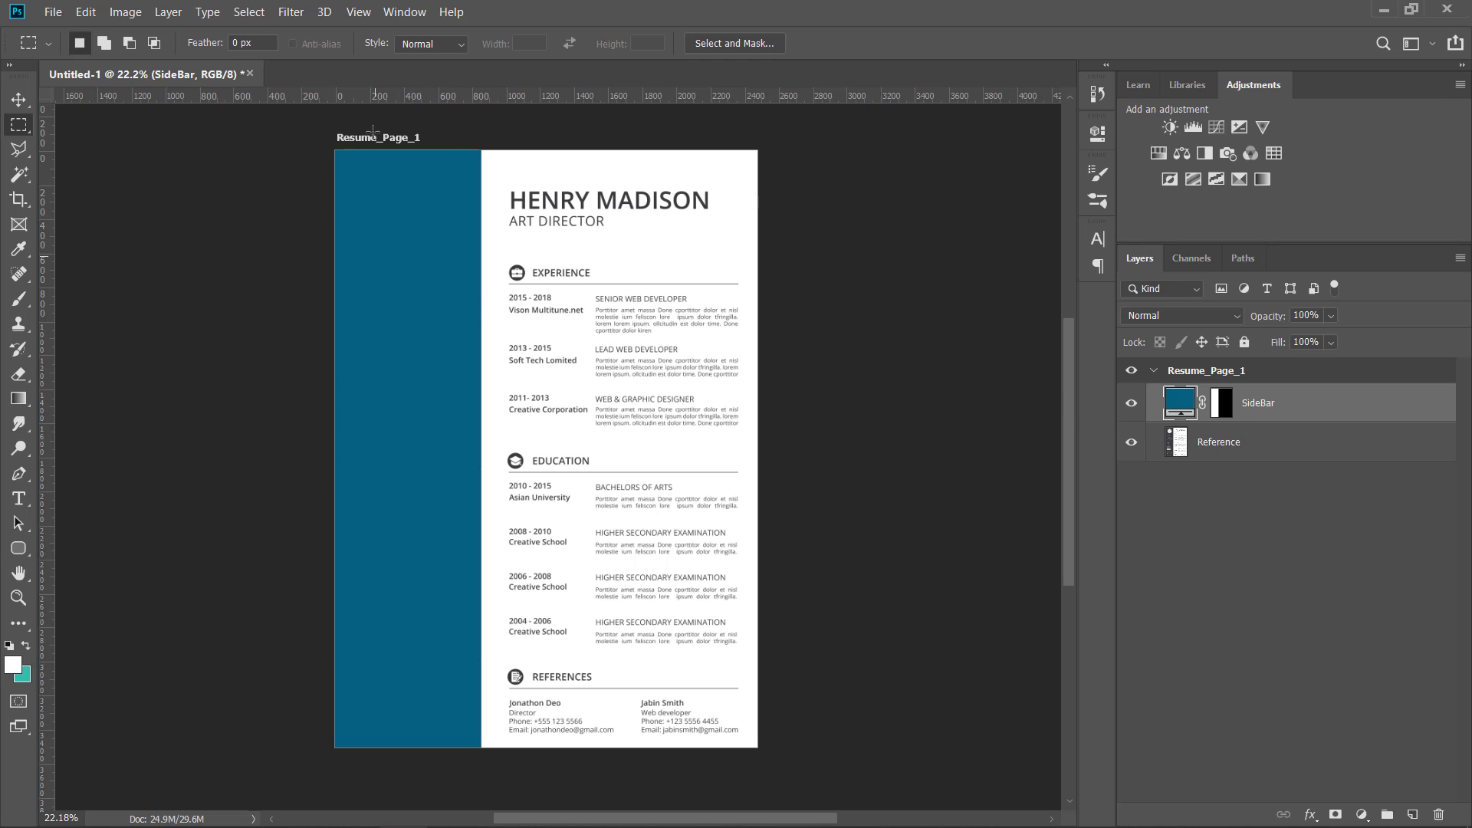
# Add a white ffffff Solid Color fill layer directly above the Reference layer
pyautogui.click(1294, 454)
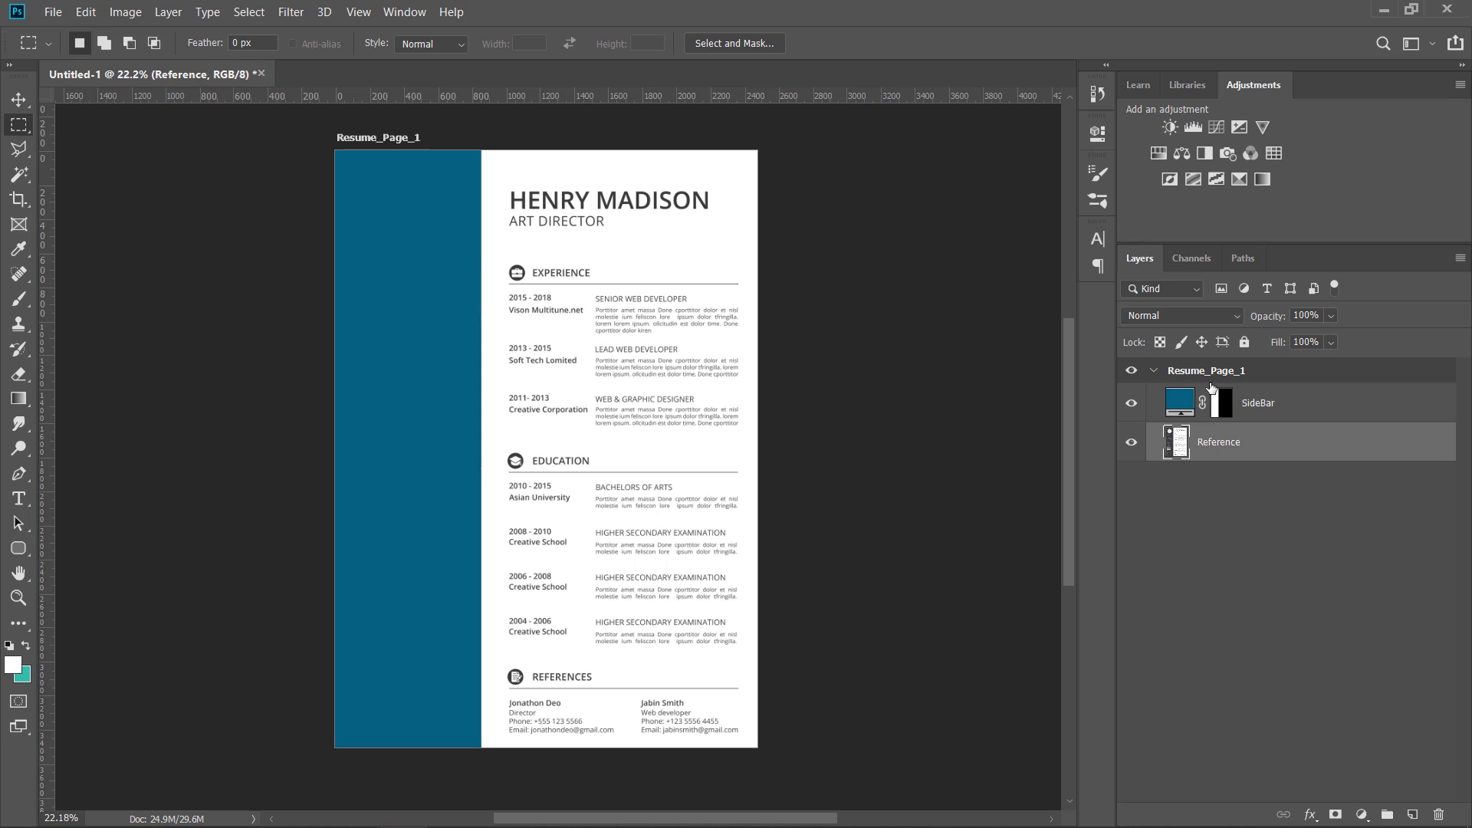
pyautogui.click(1363, 817)
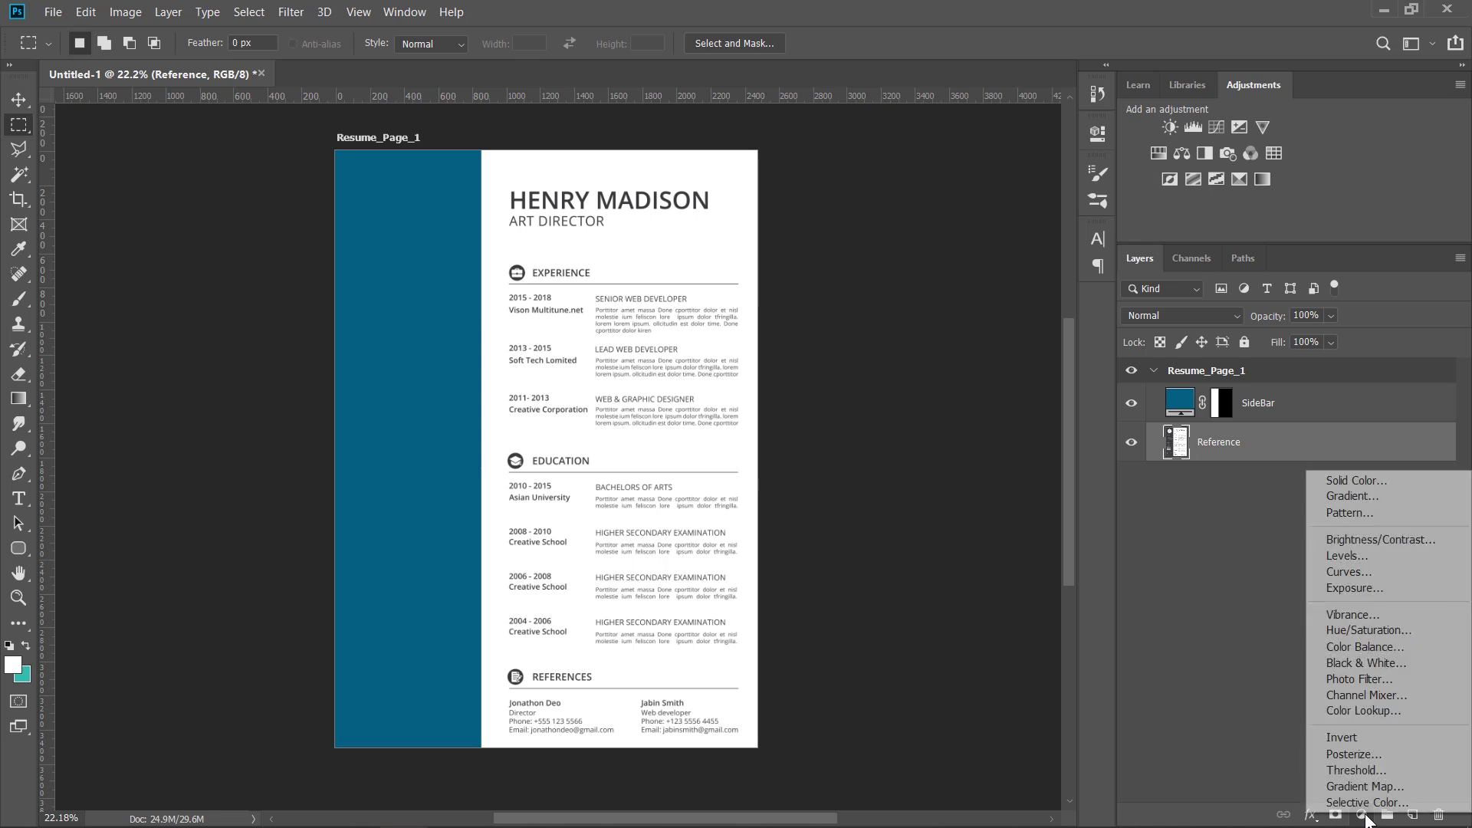
pyautogui.click(1347, 480)
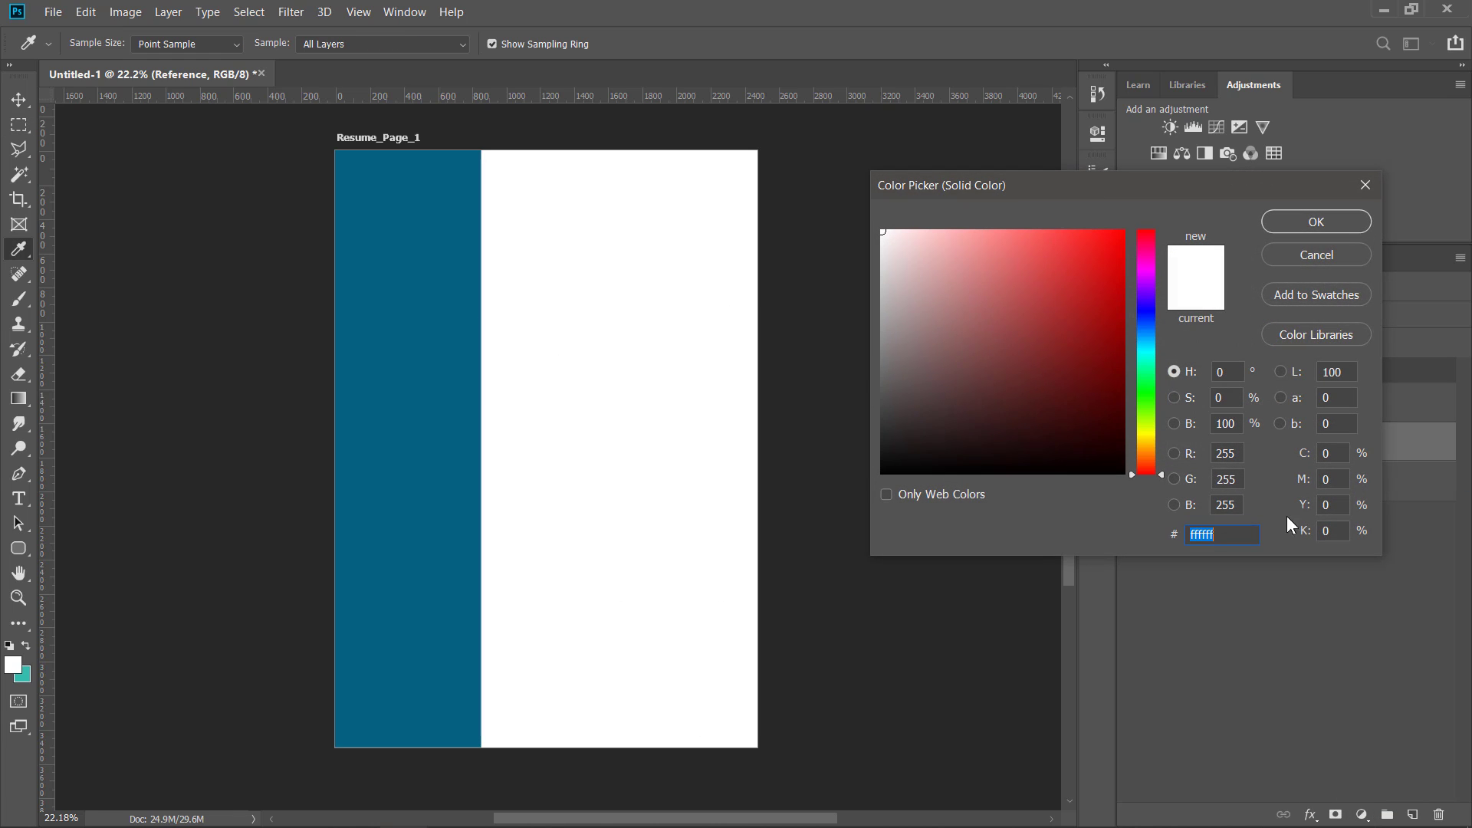
pyautogui.click(1317, 223)
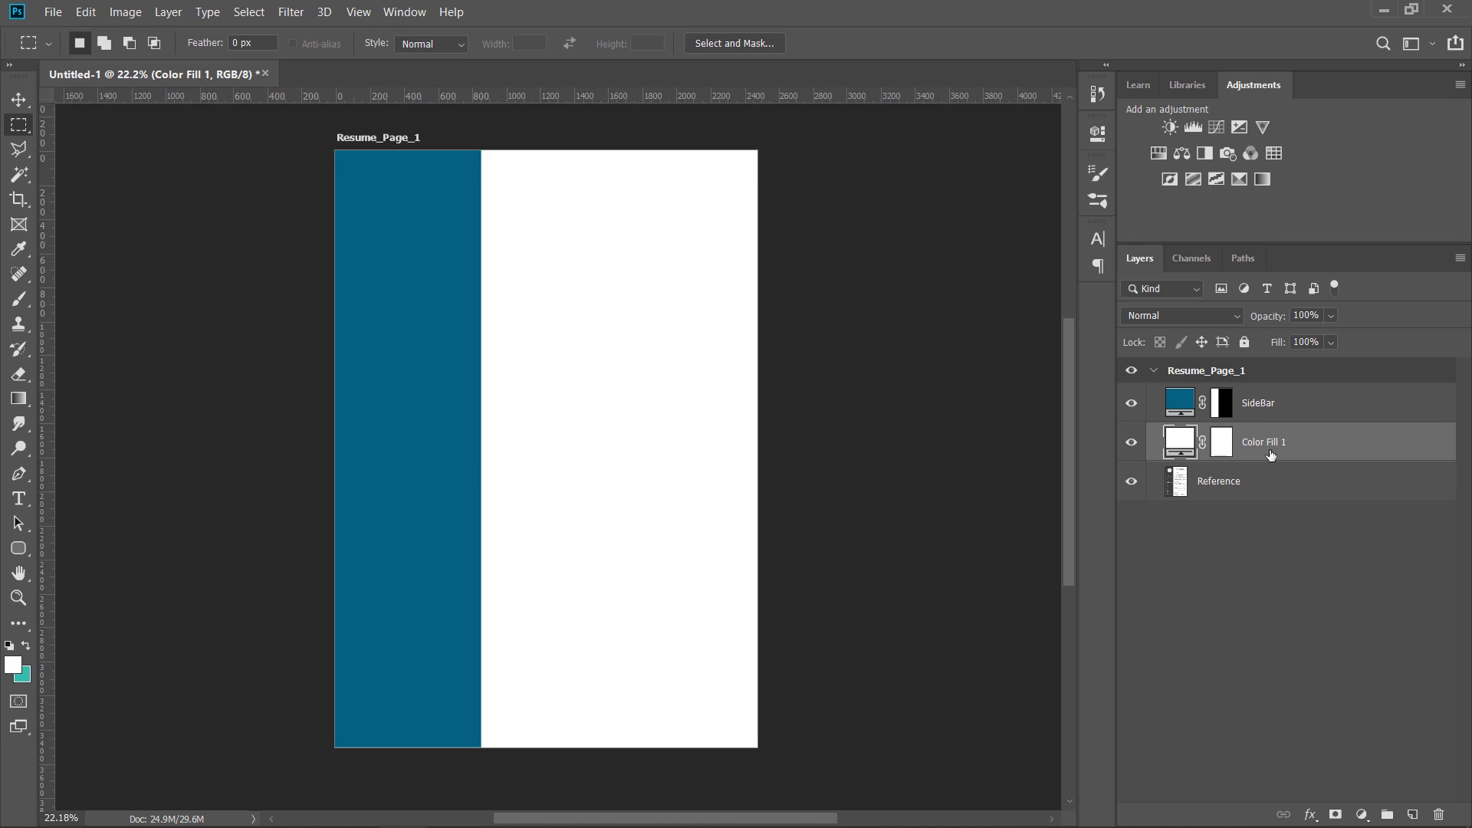
pyautogui.doubleClick(1180, 441)
pyautogui.moveTo(888, 368); pyautogui.dragTo(882, 383)
pyautogui.moveTo(894, 328); pyautogui.dragTo(882, 322)
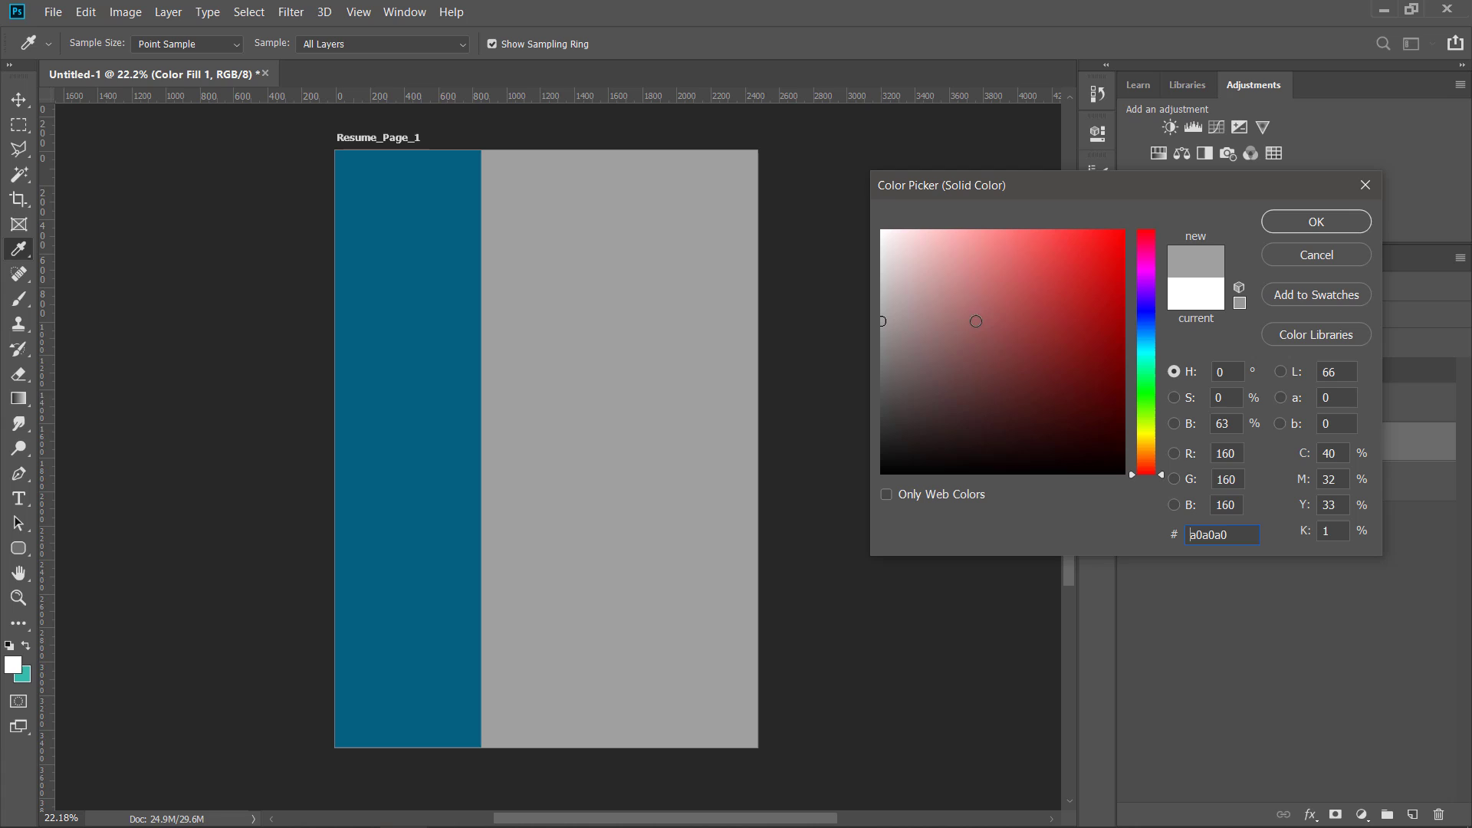
pyautogui.click(1303, 261)
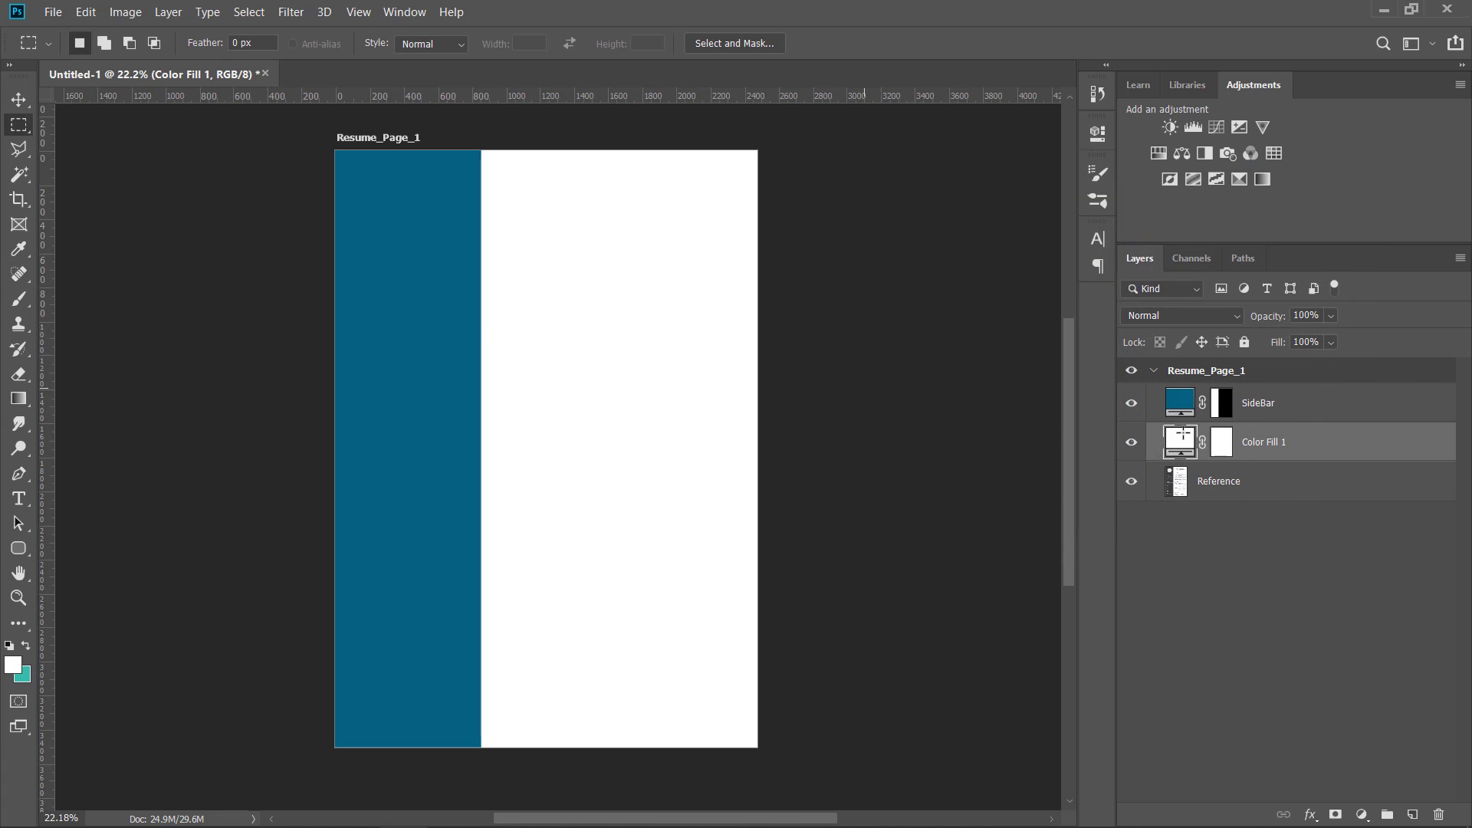
# Rename the white fill layer as BackgroundFill and the SideBar layer as SideBarFill
pyautogui.doubleClick(1262, 442)
pyautogui.write('BackgroundFill')
pyautogui.press('Return')
pyautogui.doubleClick(1258, 403)
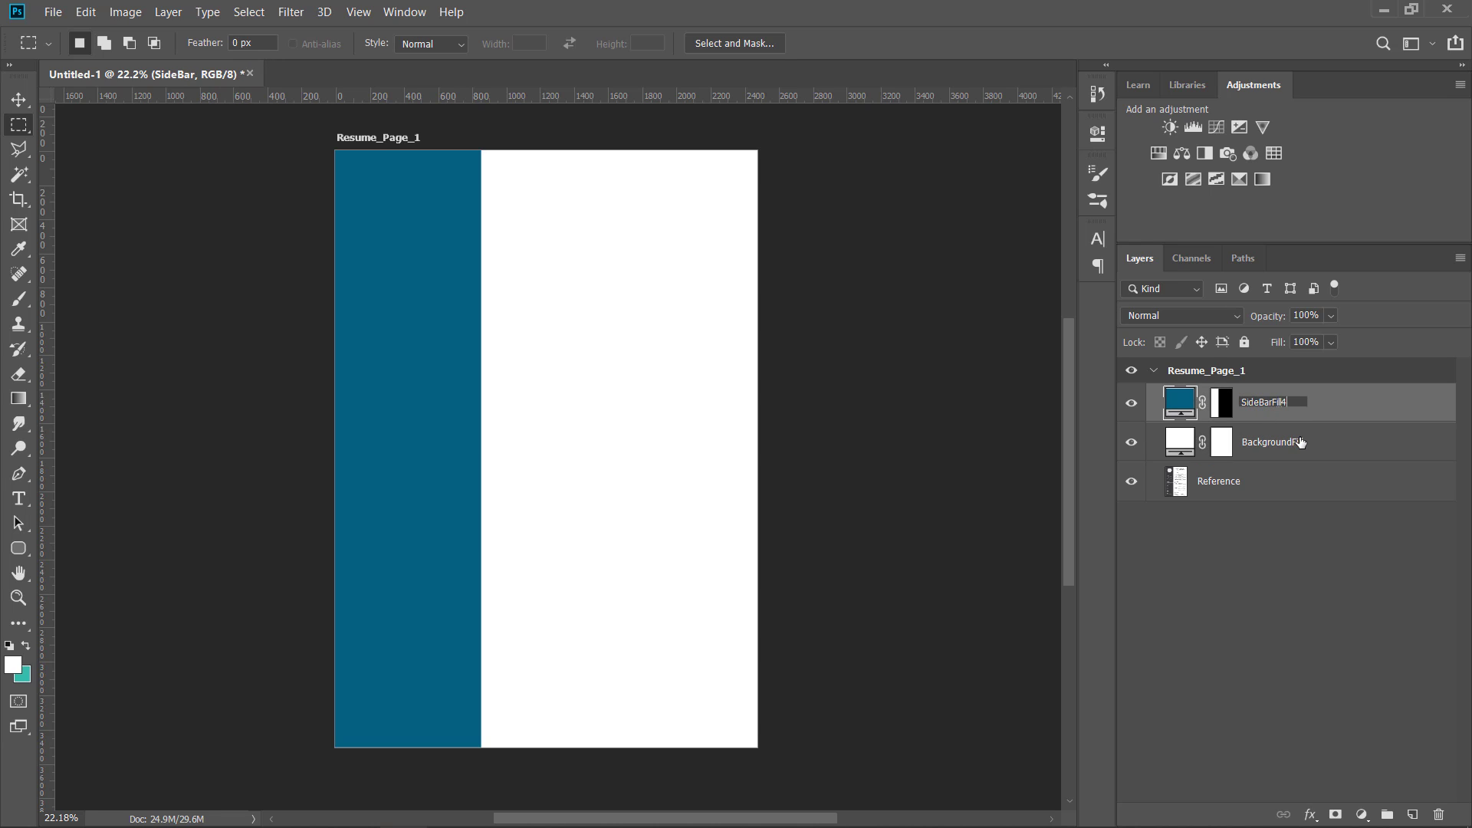
pyautogui.write('Fill')
pyautogui.press('Return')
pyautogui.click(1338, 540)
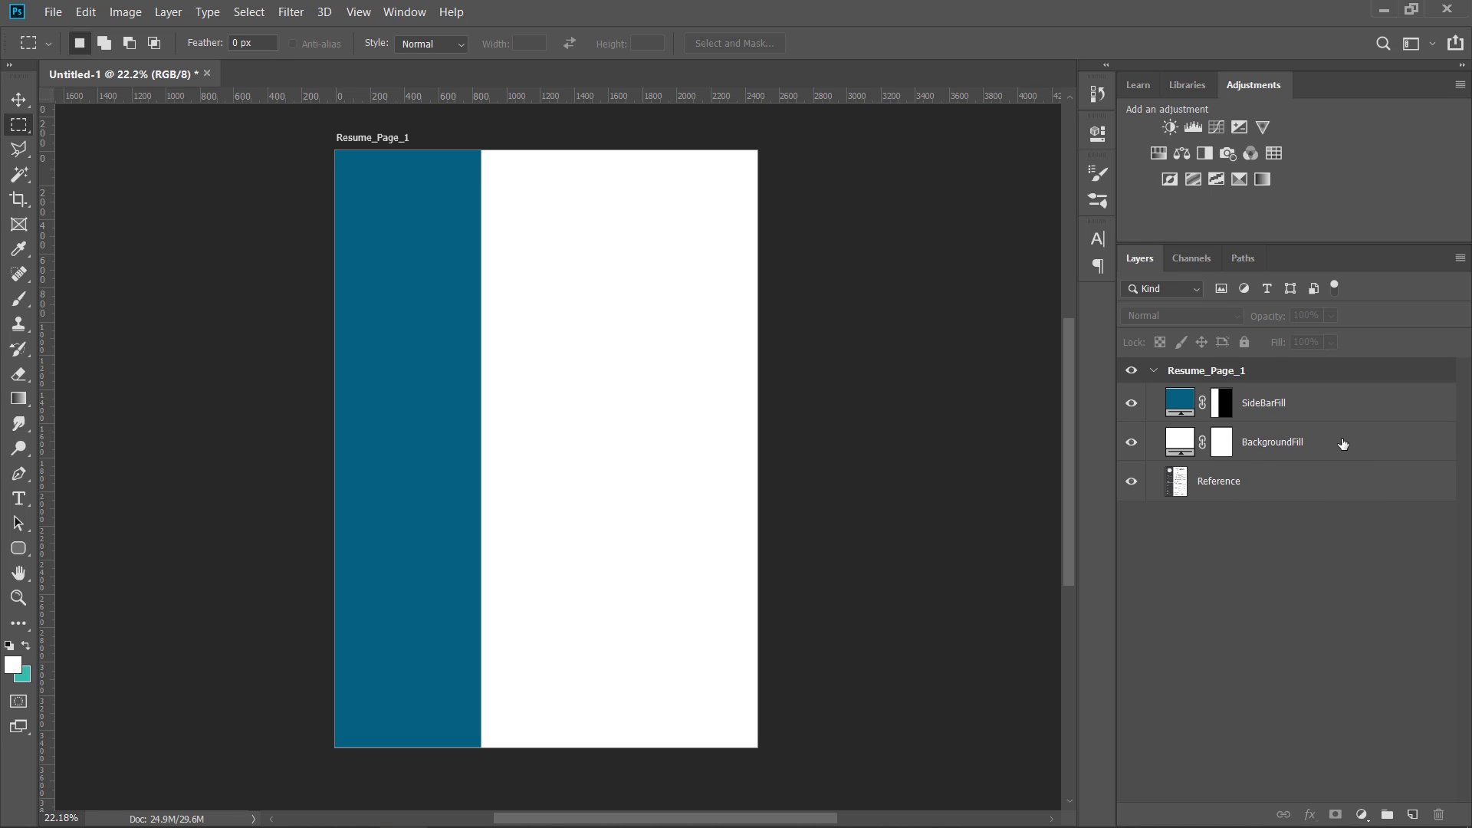
# Group the SideBarFill and BackgroundFill layers together and name the group Fill
pyautogui.click(1313, 441)
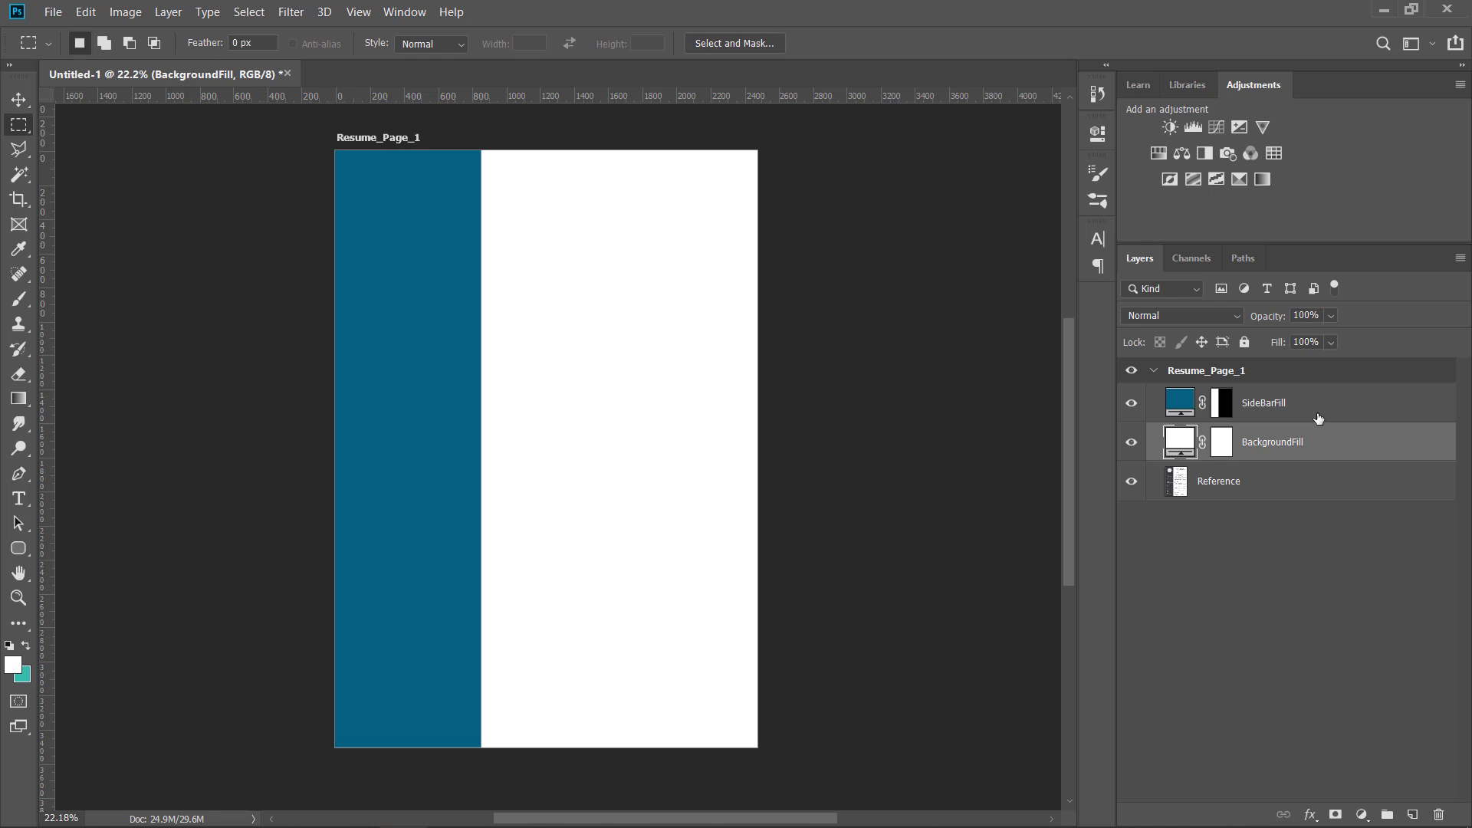
pyautogui.keyDown('shift'); pyautogui.click(1316, 414); pyautogui.keyUp('shift')
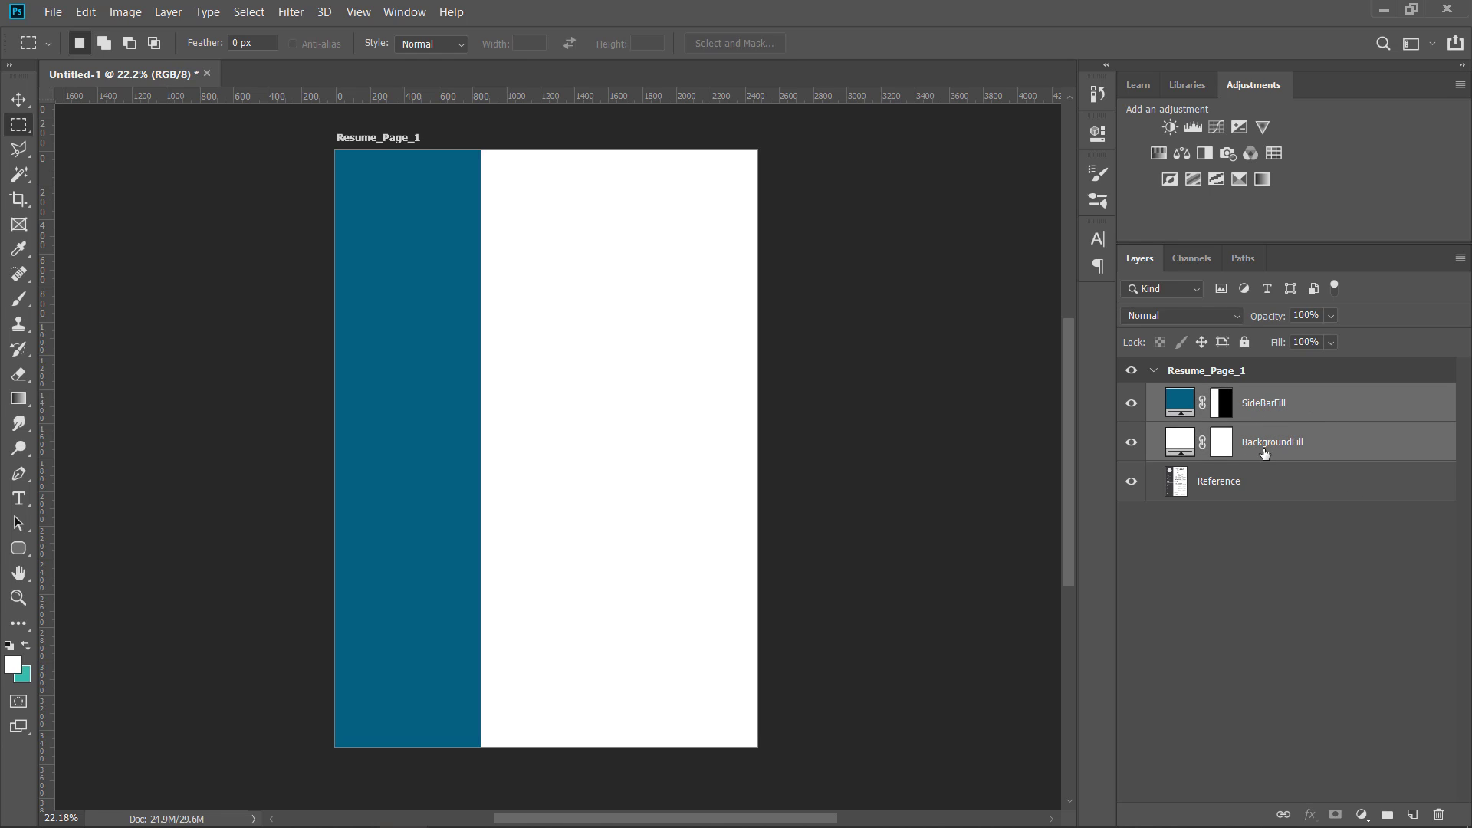
pyautogui.click(1313, 531)
pyautogui.click(1322, 443)
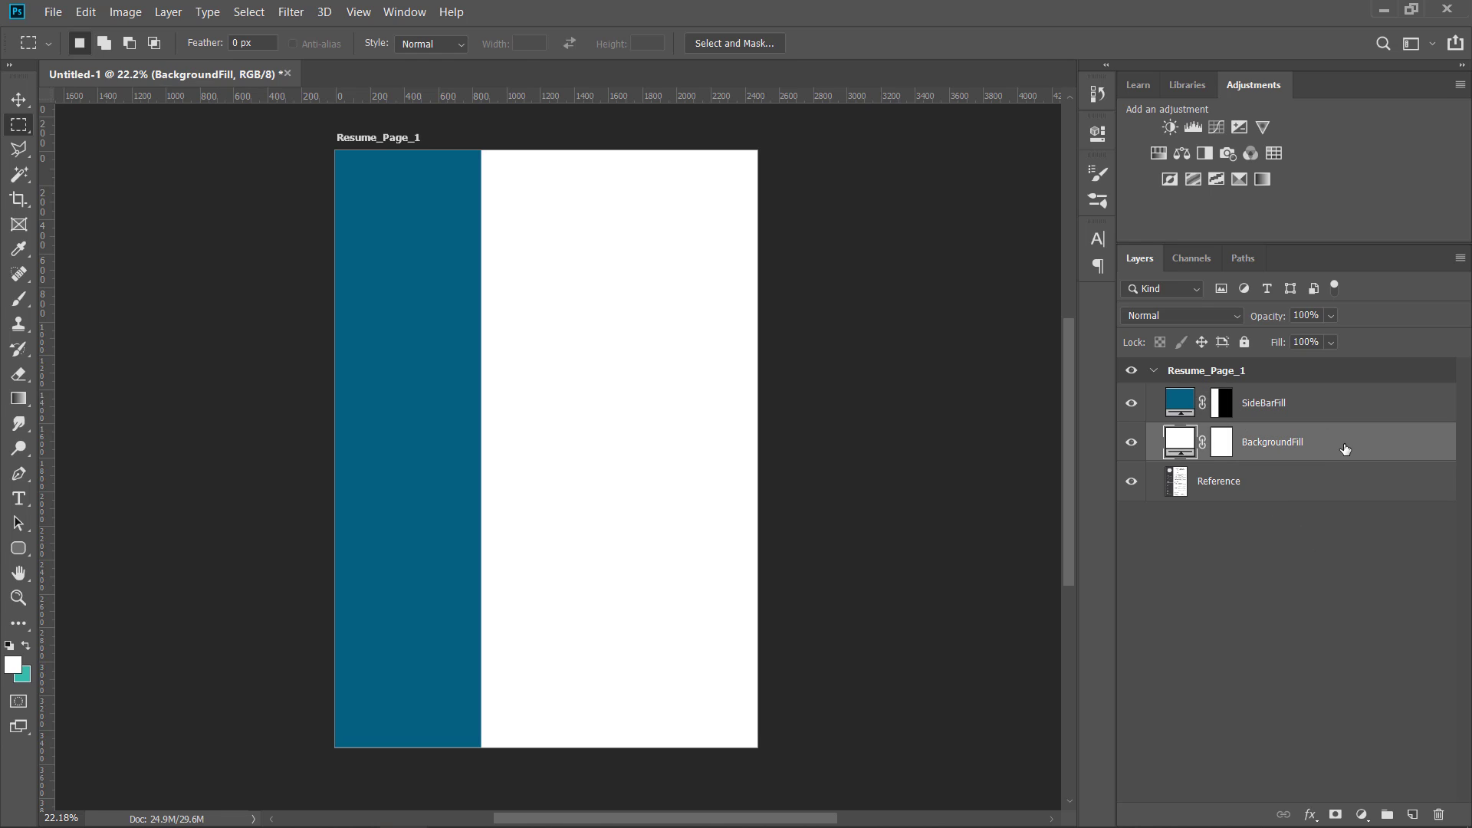
pyautogui.keyDown('shift'); pyautogui.click(1317, 412); pyautogui.keyUp('shift')
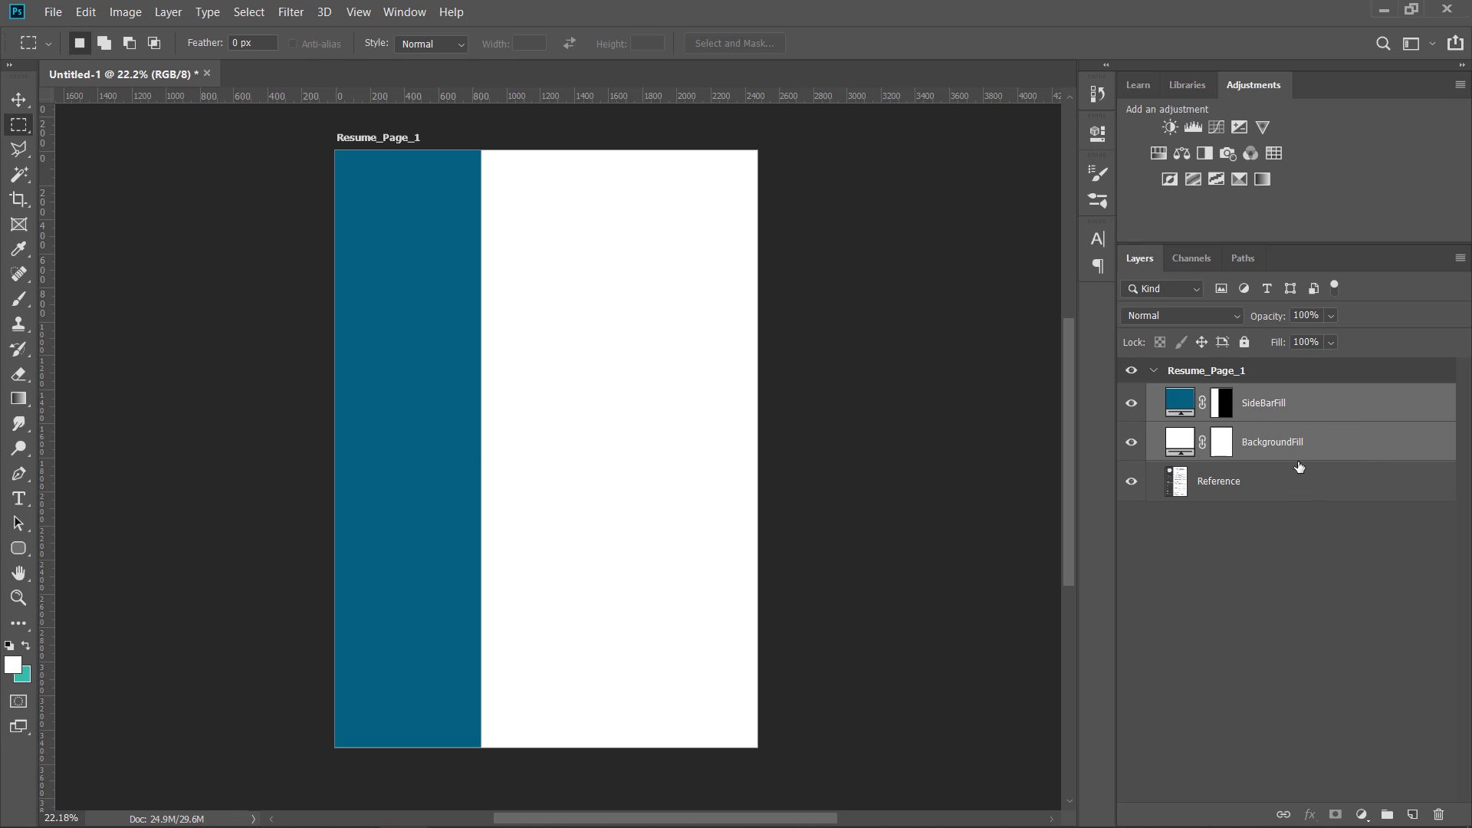
pyautogui.click(1387, 816)
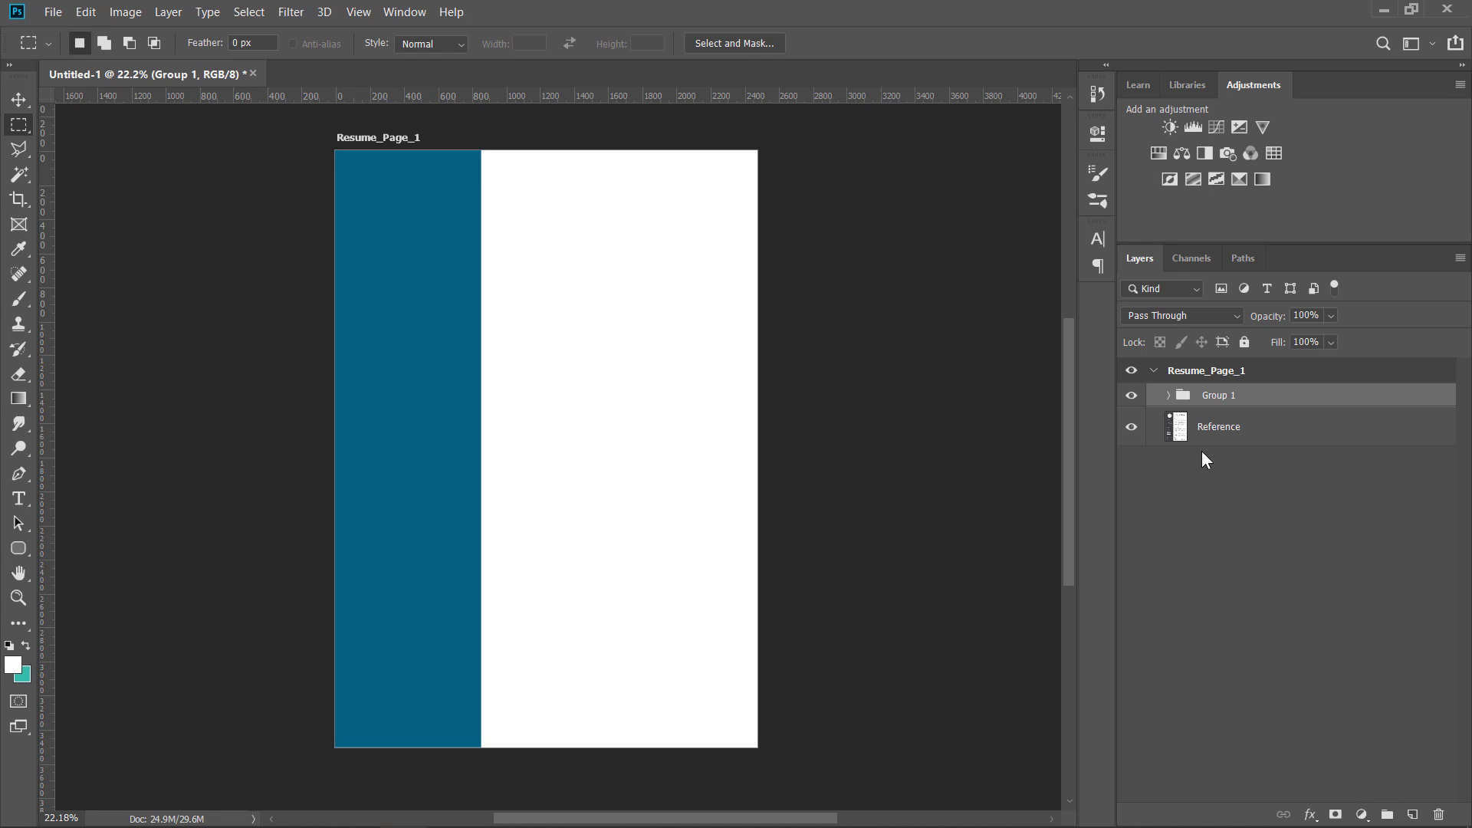
pyautogui.doubleClick(1212, 397)
pyautogui.write('Fill')
pyautogui.press('Return')
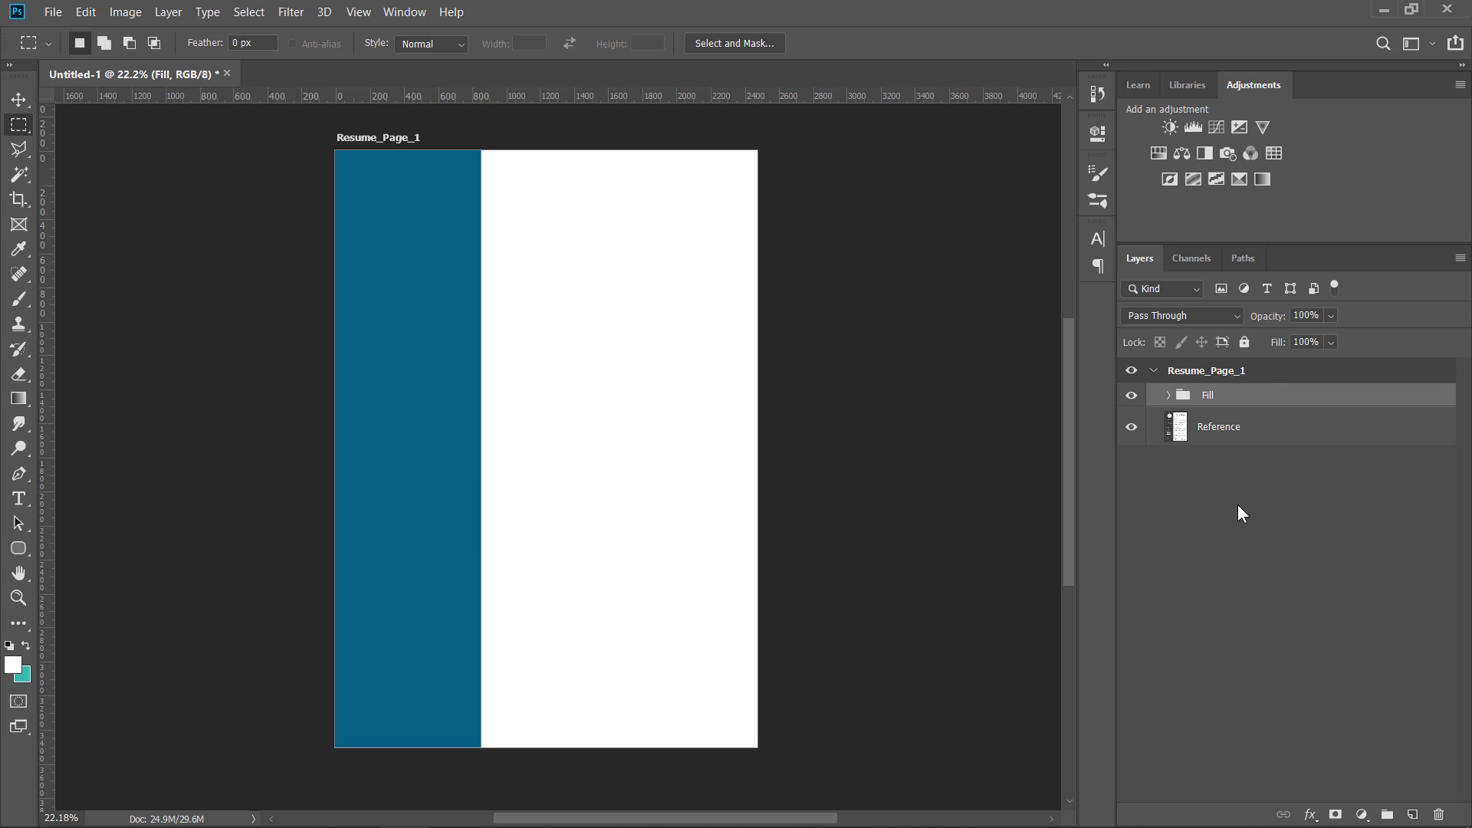
pyautogui.click(1241, 513)
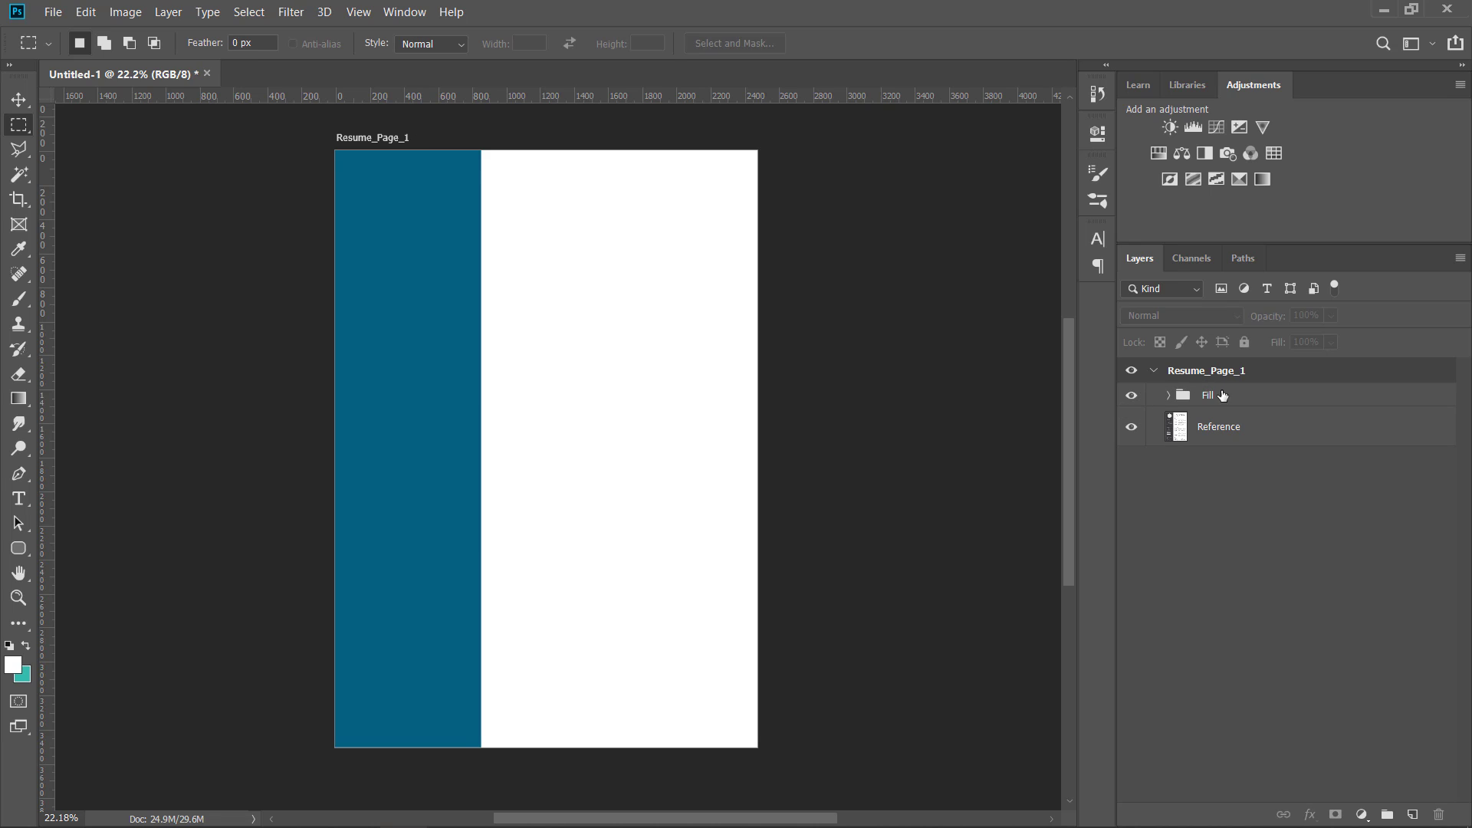
# Hide the Fill group to expose the reference résumé, keeping the group selected as the insertion point
pyautogui.click(1131, 395)
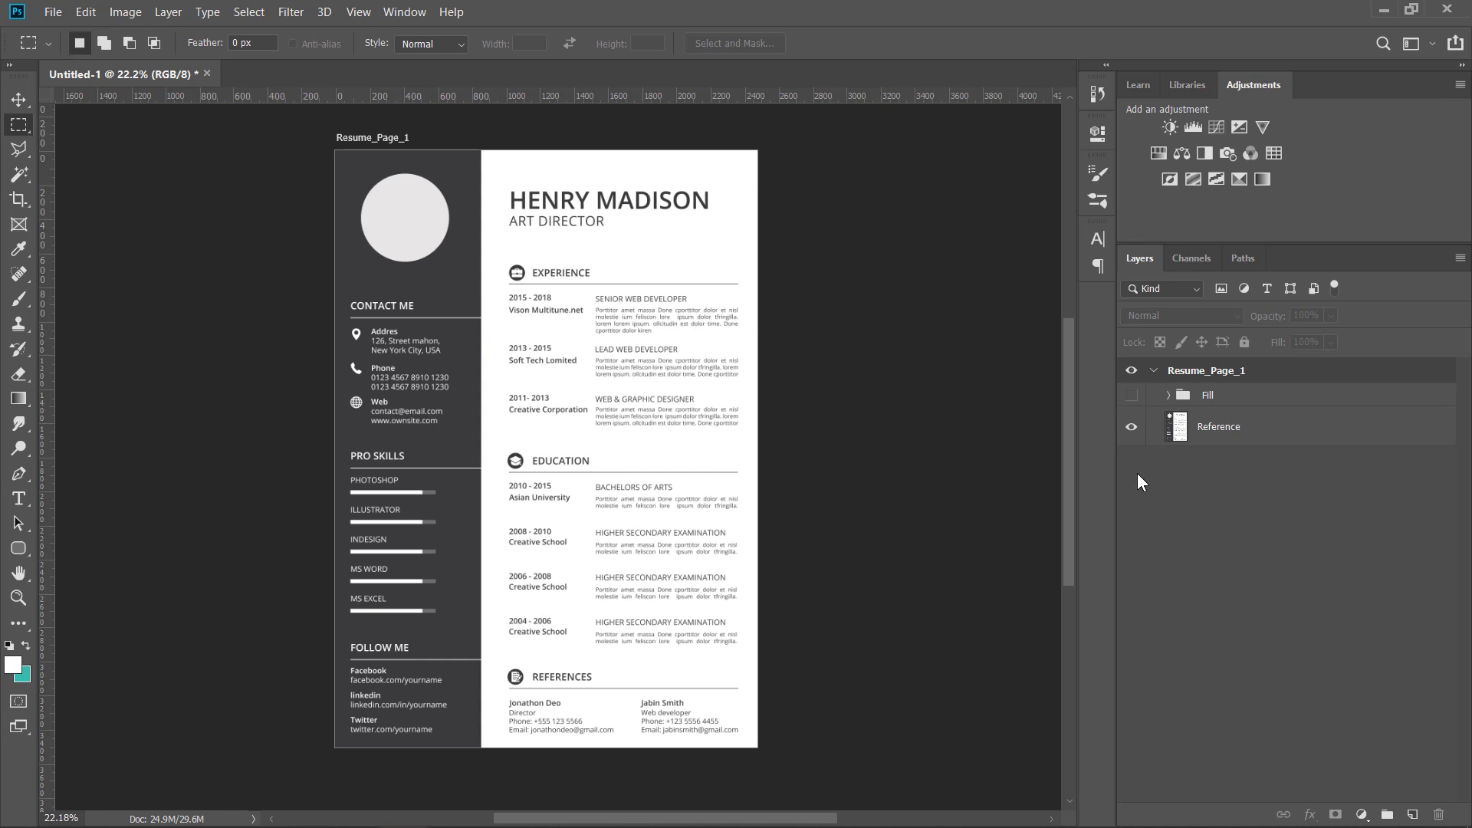
pyautogui.click(1213, 429)
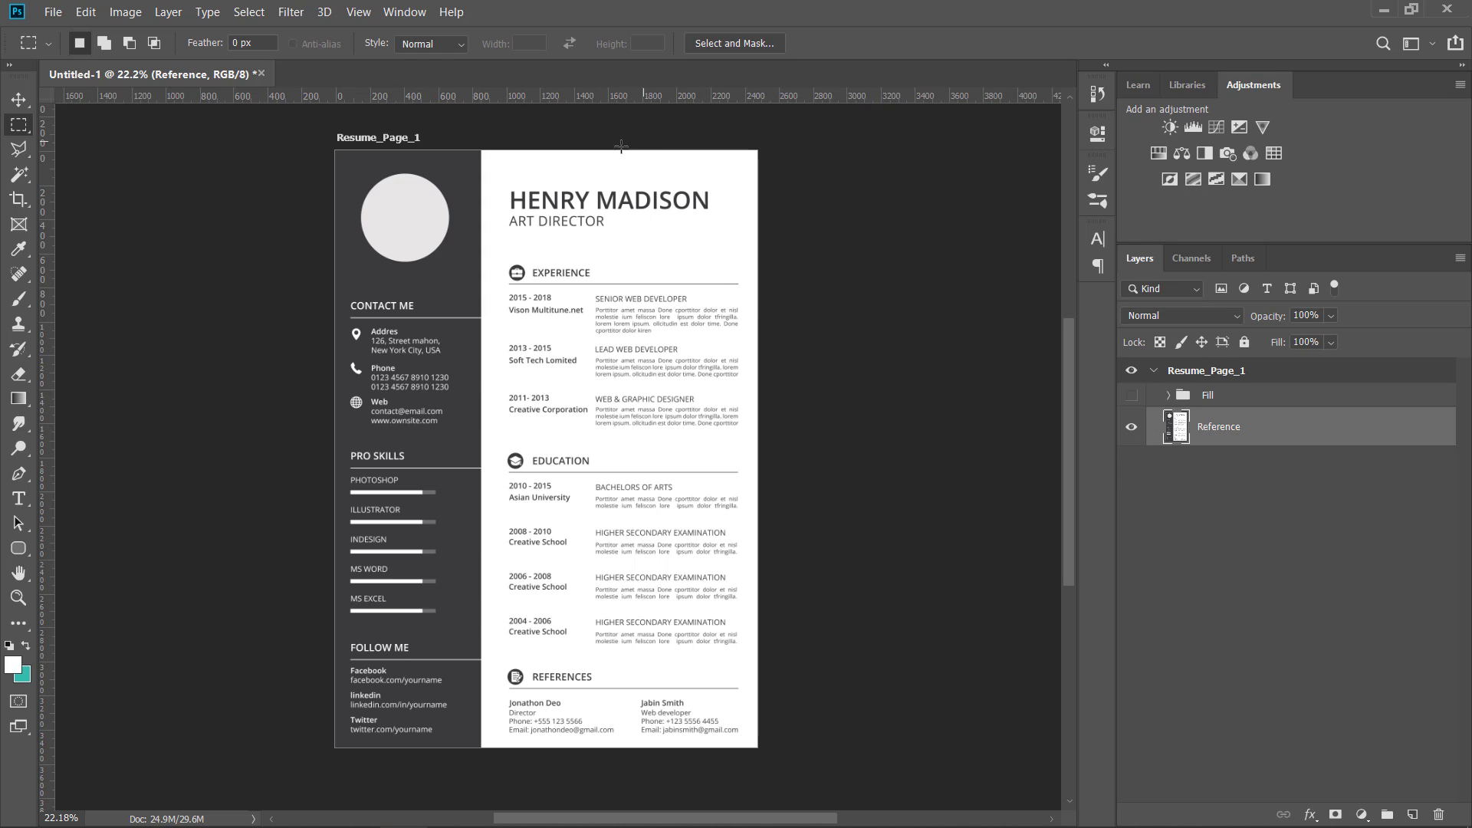
pyautogui.click(1236, 396)
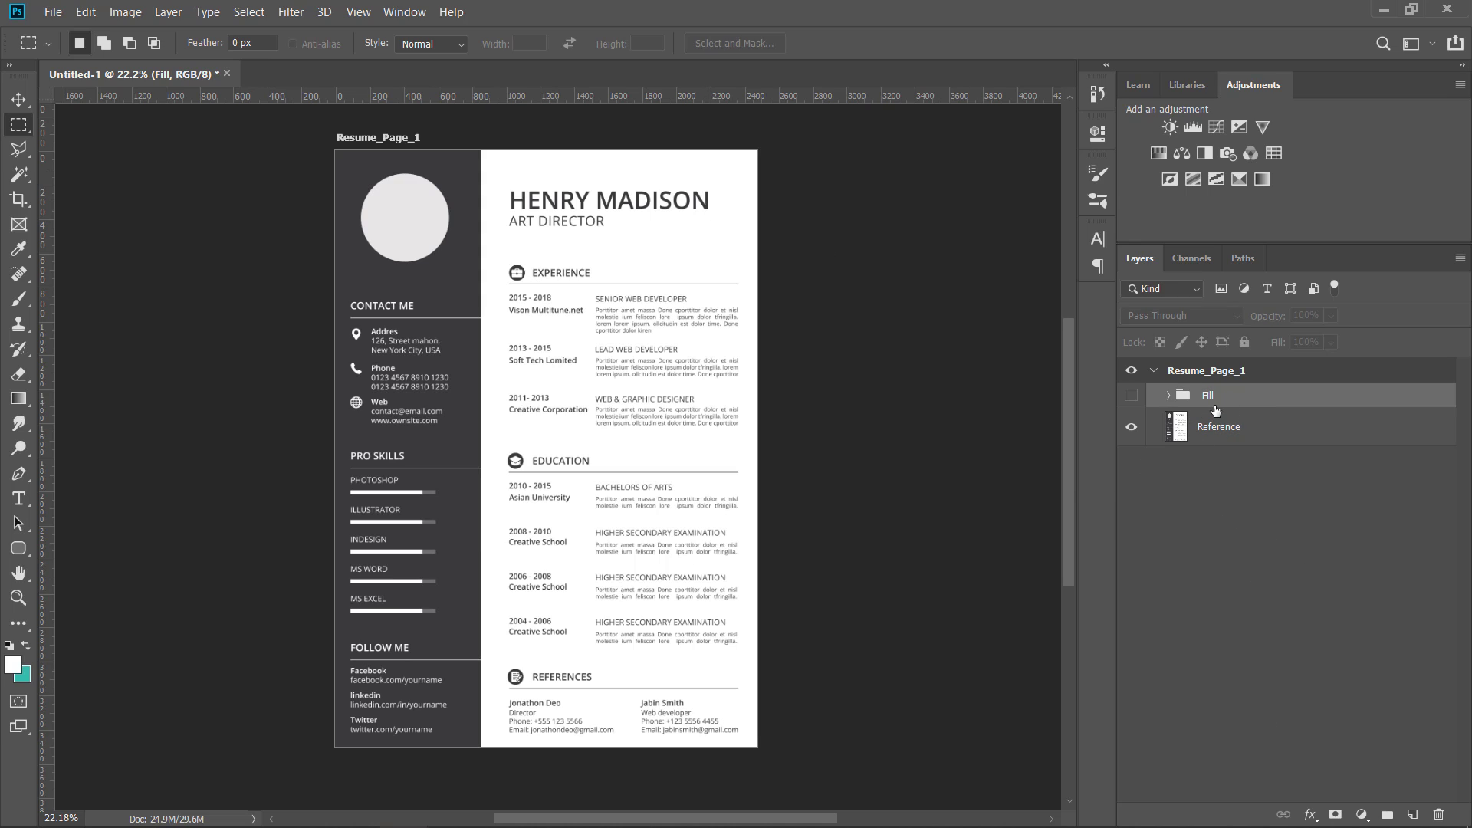
pyautogui.click(1410, 814)
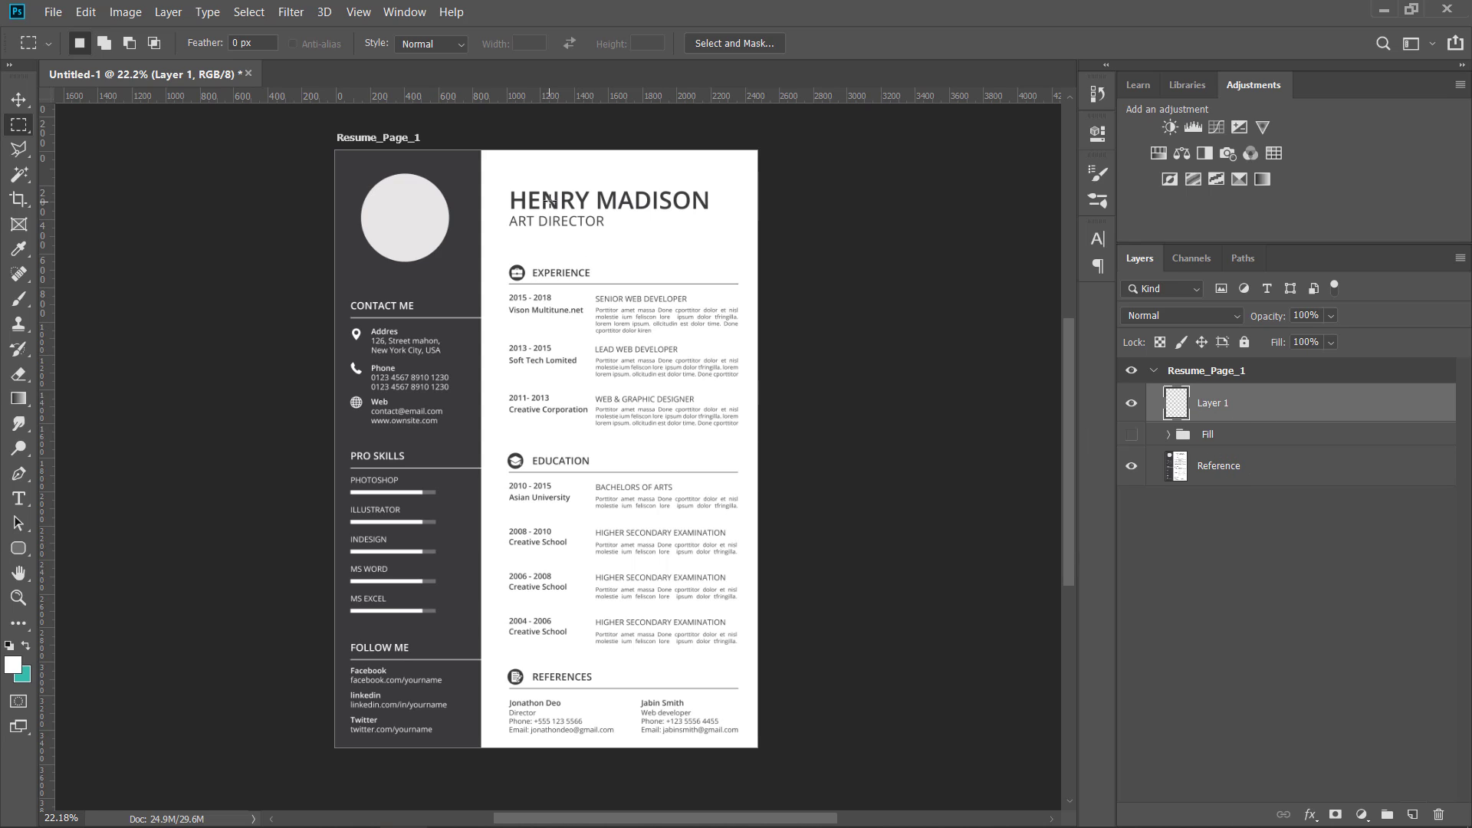
pyautogui.press('Delete')
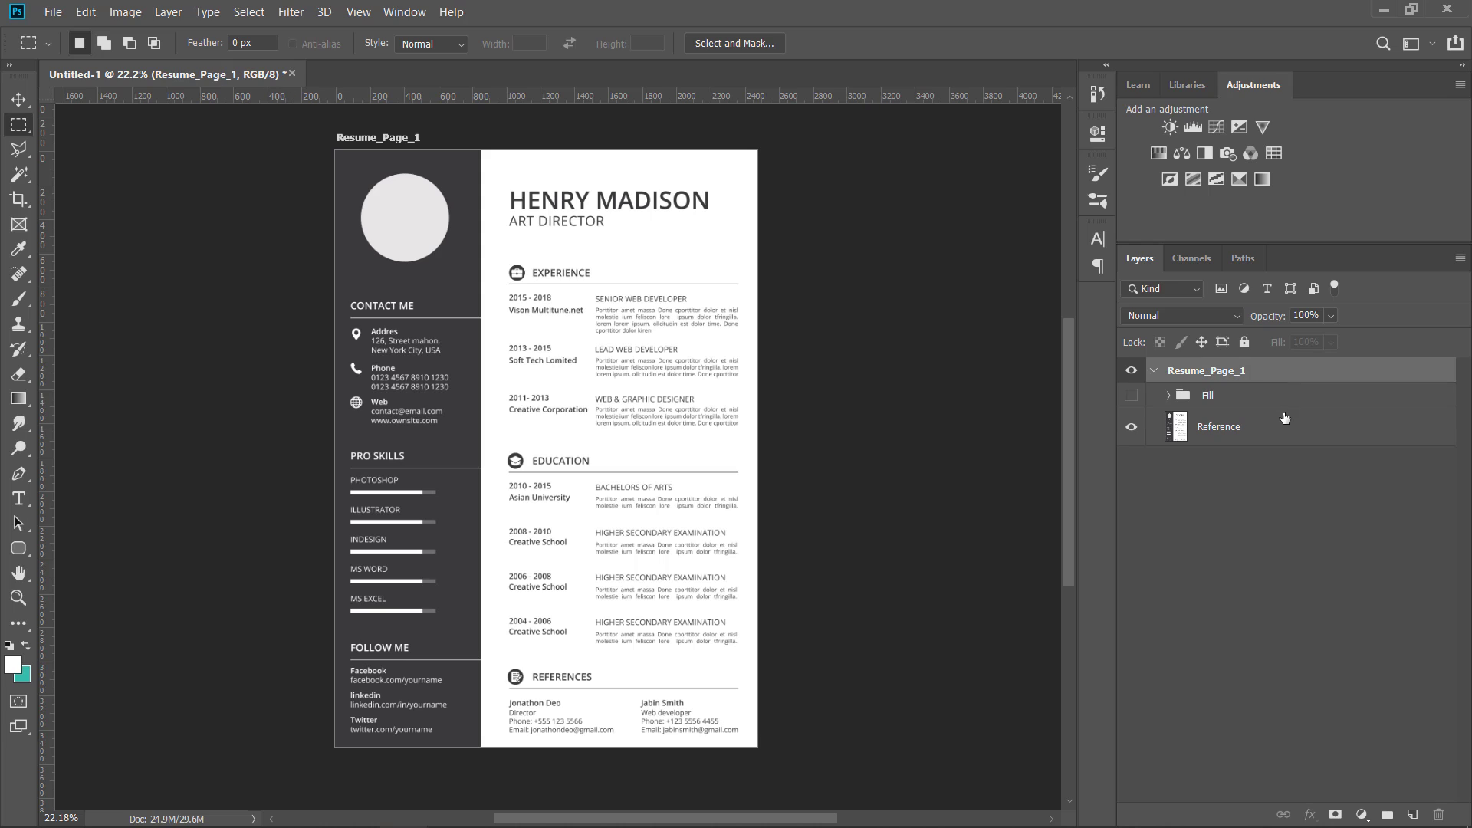
pyautogui.click(1235, 402)
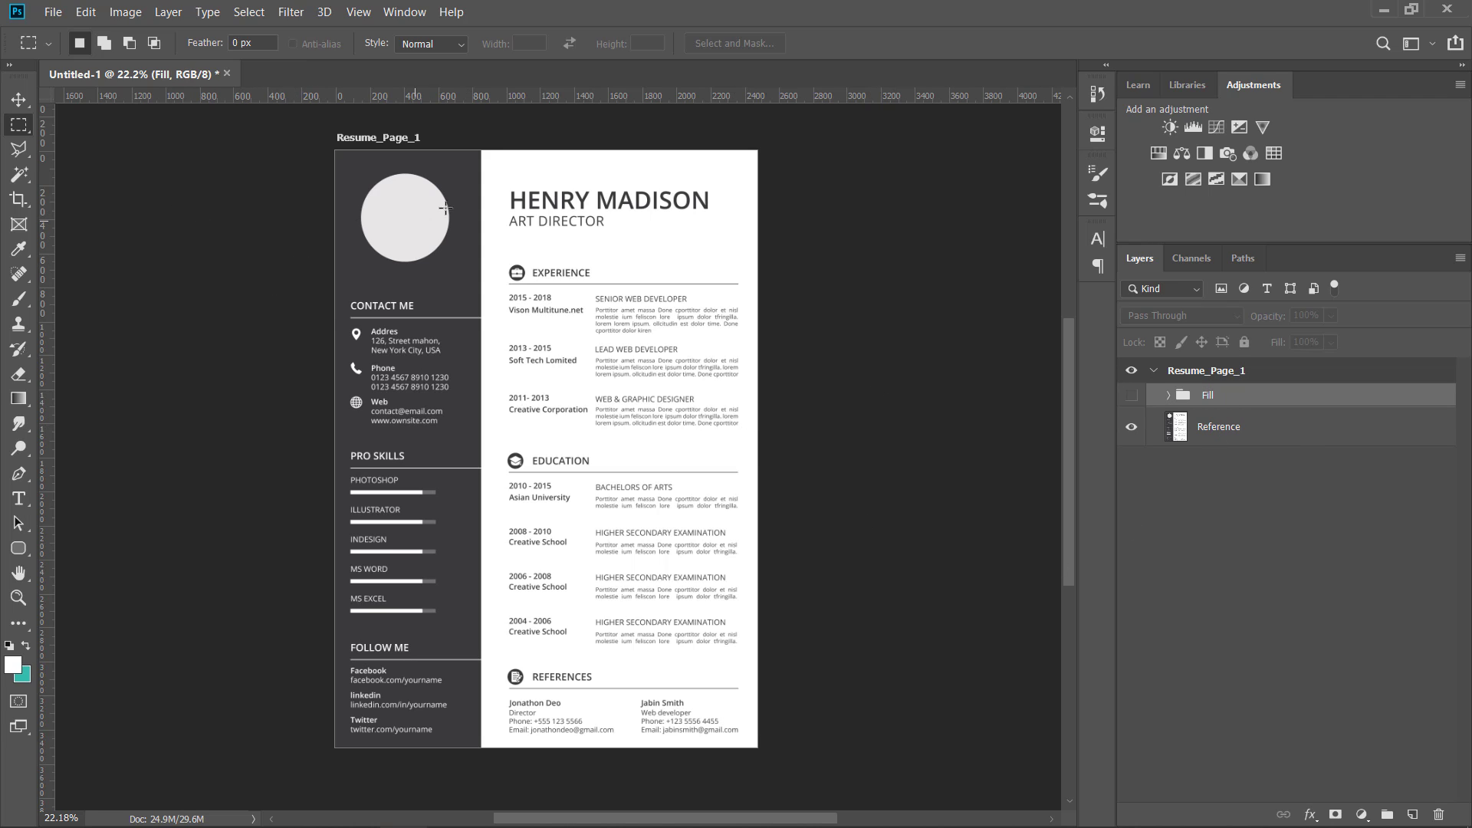
# Draw a circular Elliptical Marquee selection about 550 px across, centered on the sidebar's photo circle and slightly larger than it
pyautogui.scroll(5, 444, 207)
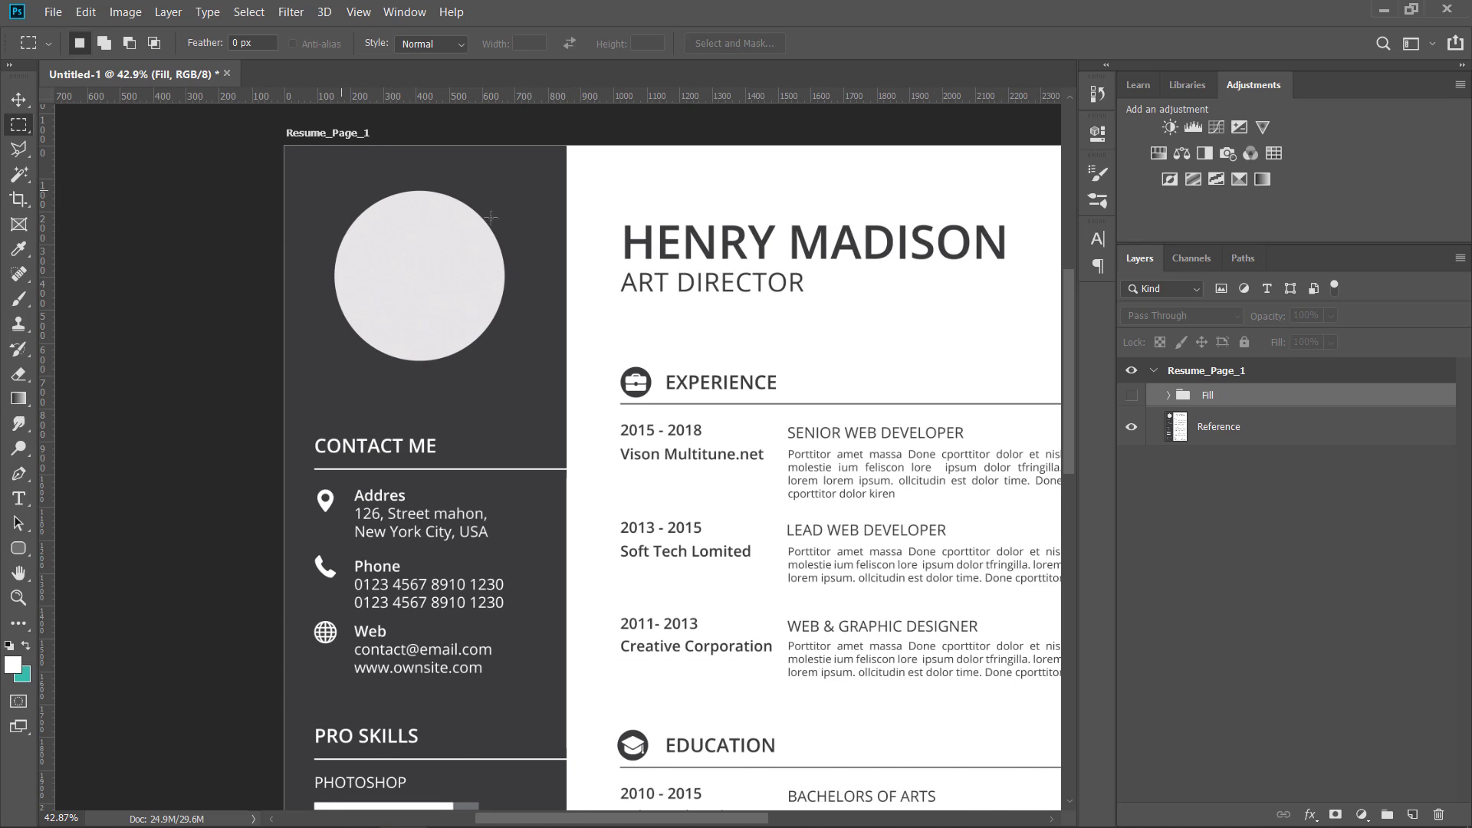
pyautogui.scroll(-2, 491, 218)
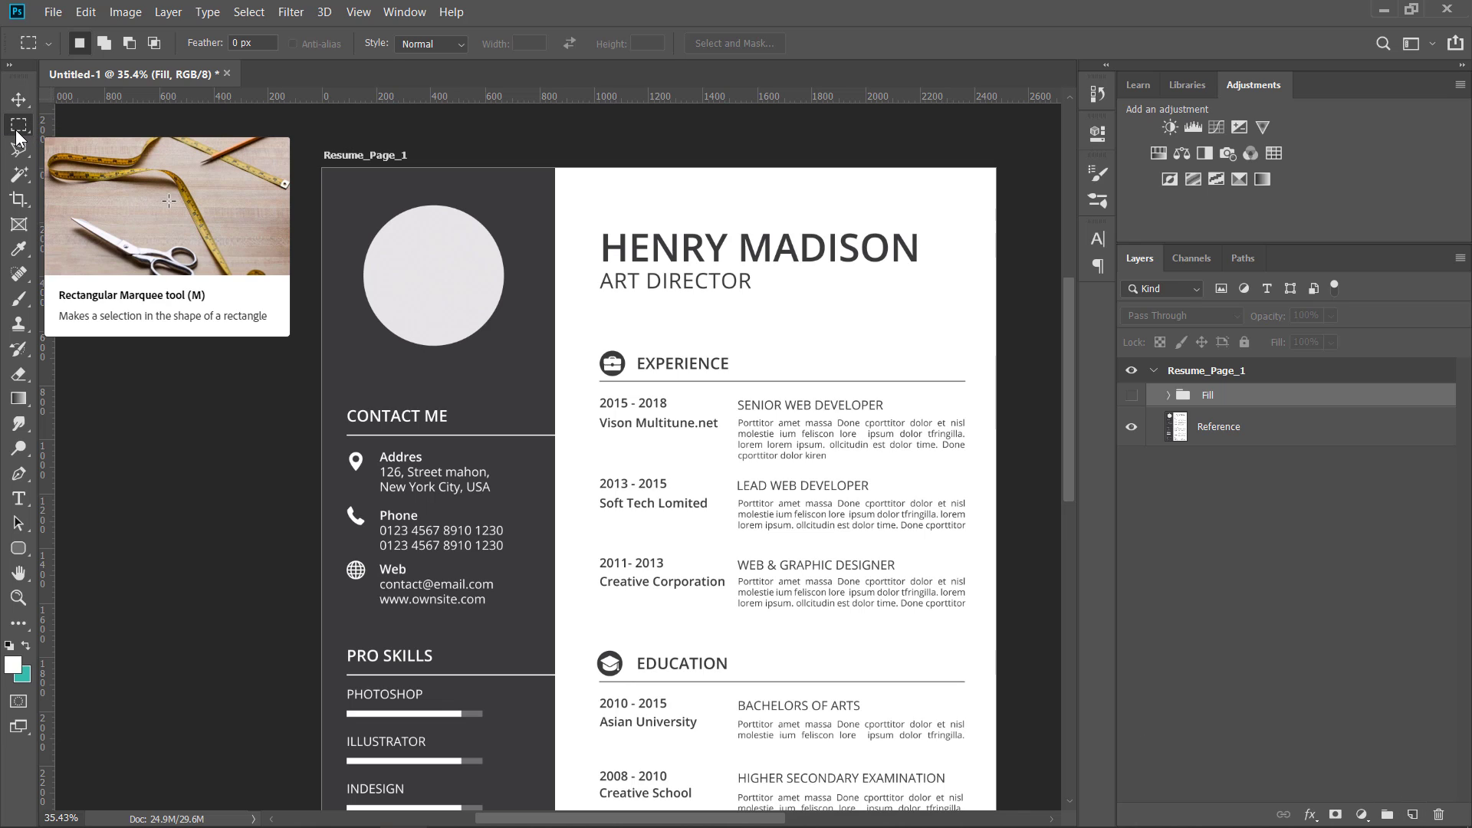
pyautogui.moveTo(19, 126); pyautogui.dragTo(57, 146)
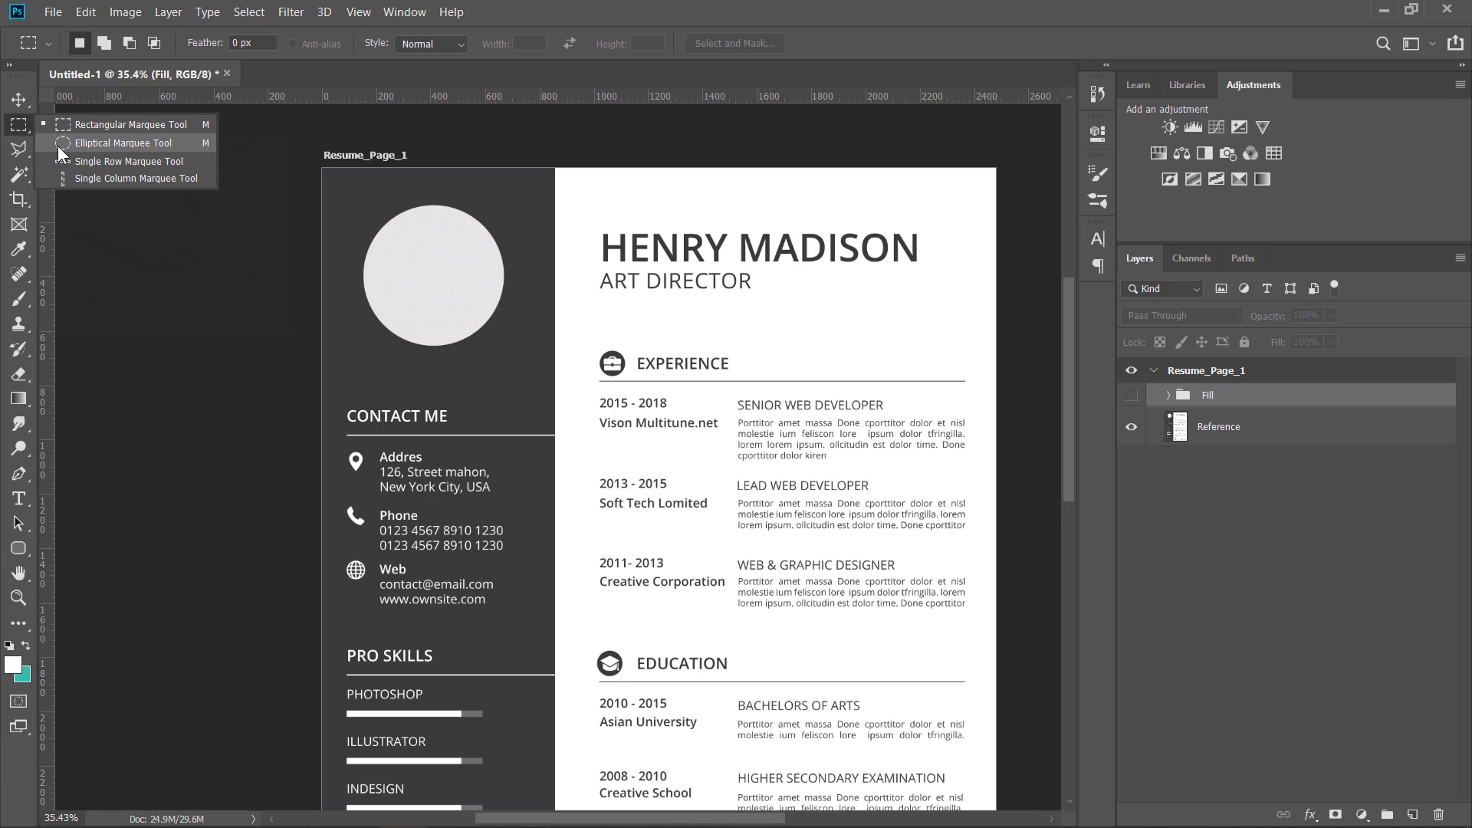
pyautogui.moveTo(161, 144); pyautogui.dragTo(22, 124)
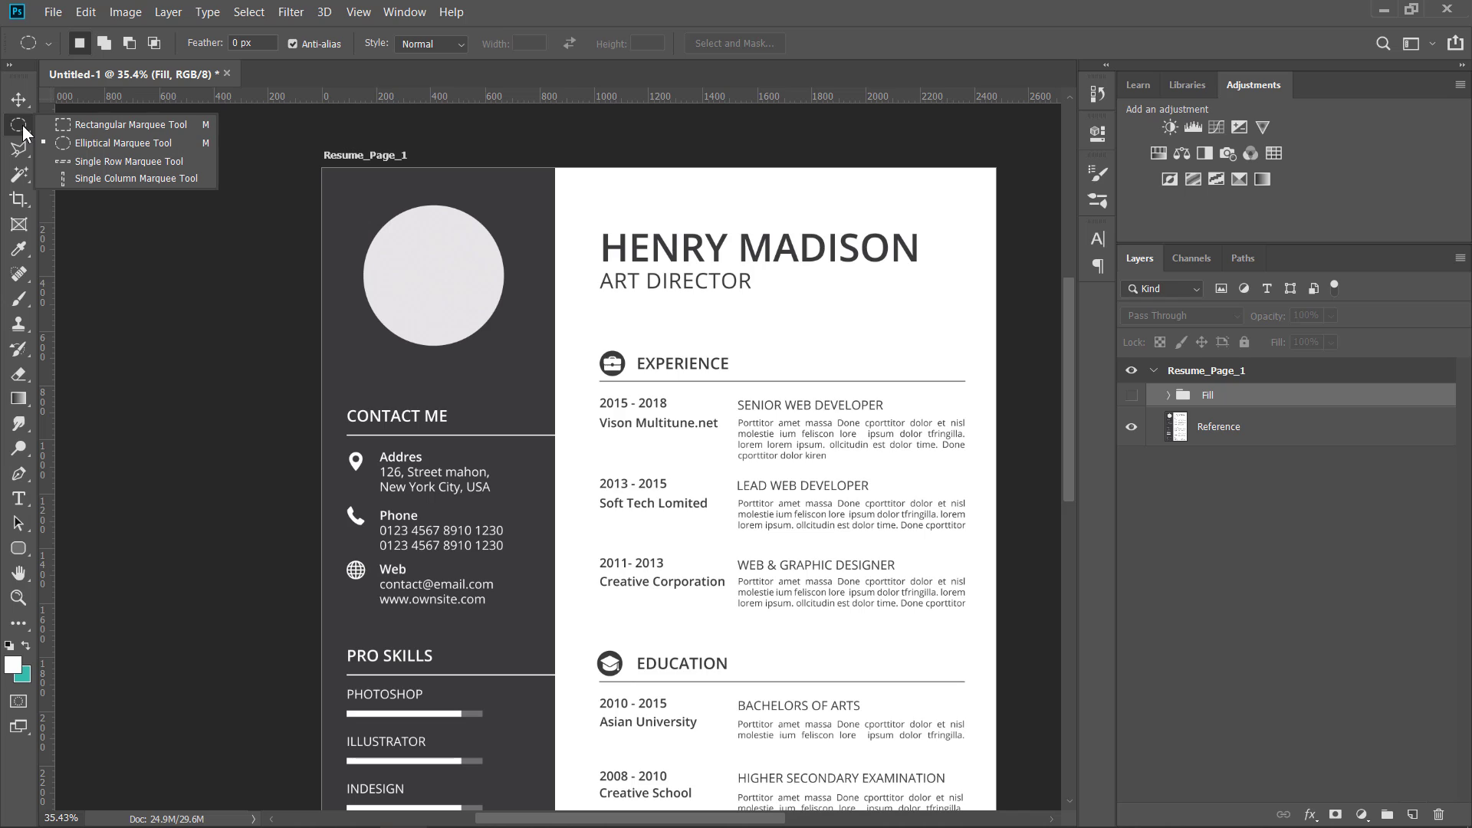
pyautogui.click(104, 147)
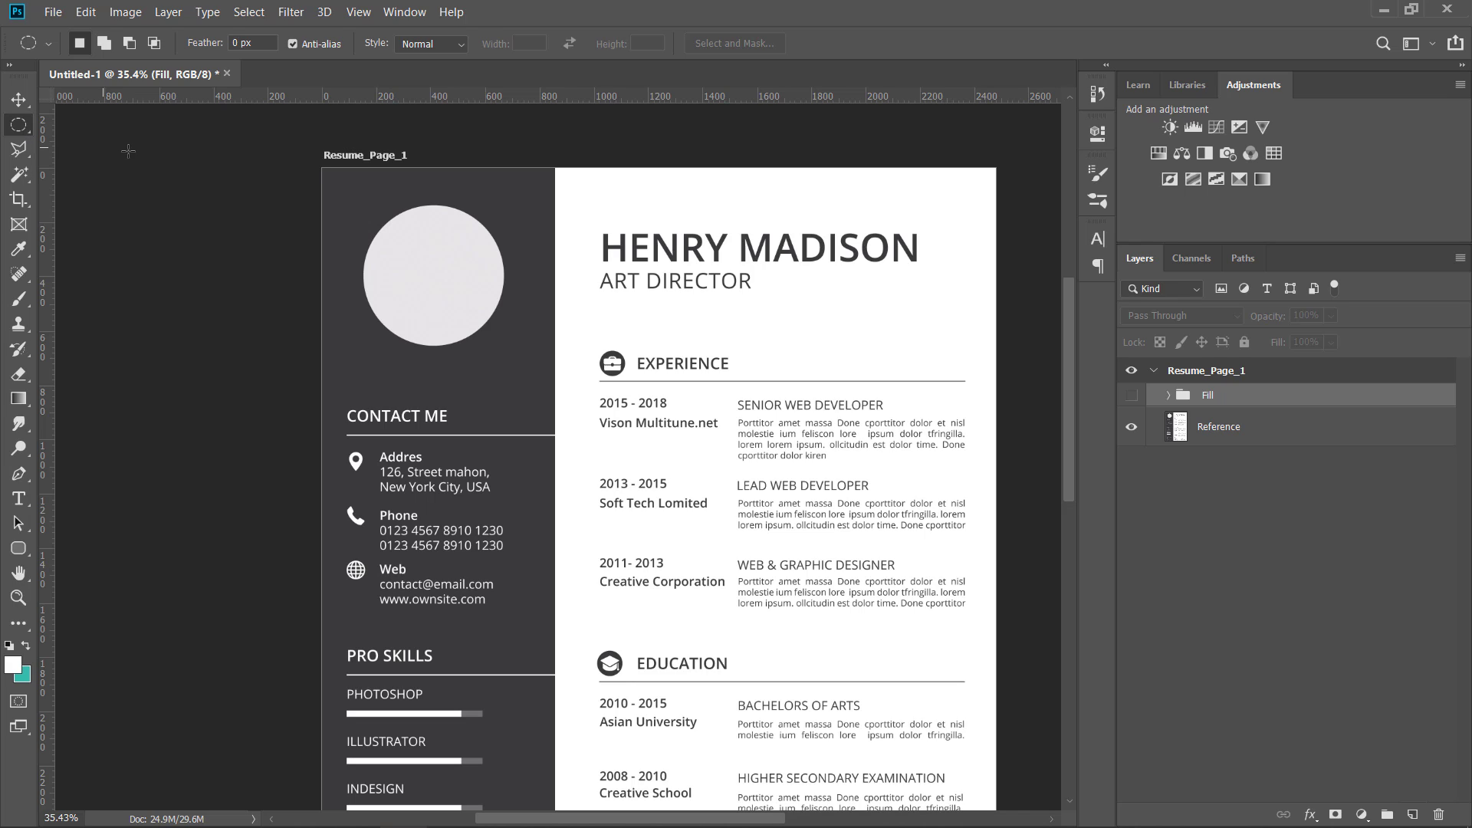
pyautogui.scroll(3, 432, 284)
pyautogui.scroll(2, 431, 283)
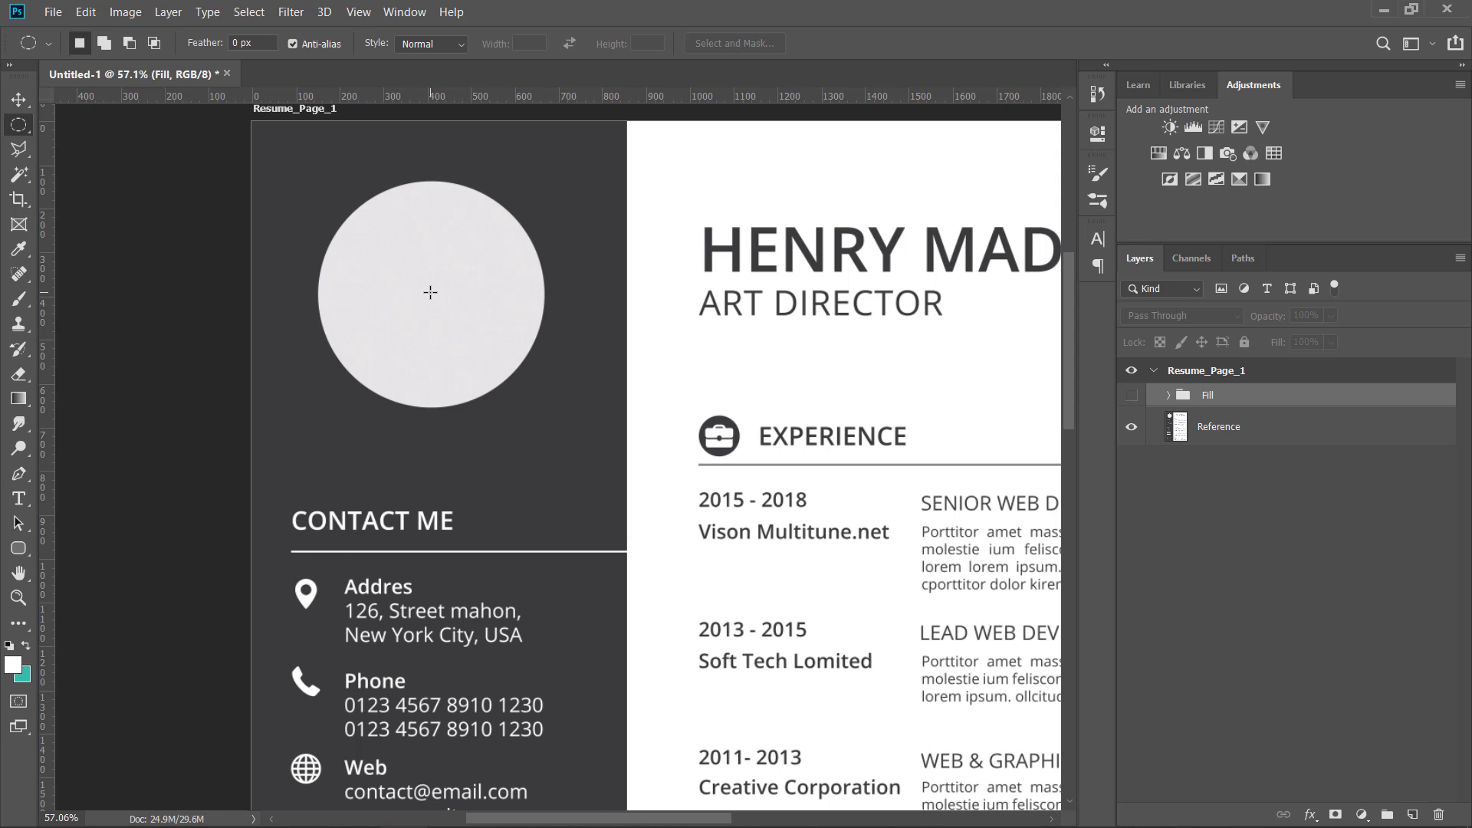
pyautogui.moveTo(430, 292); pyautogui.dragTo(549, 437)
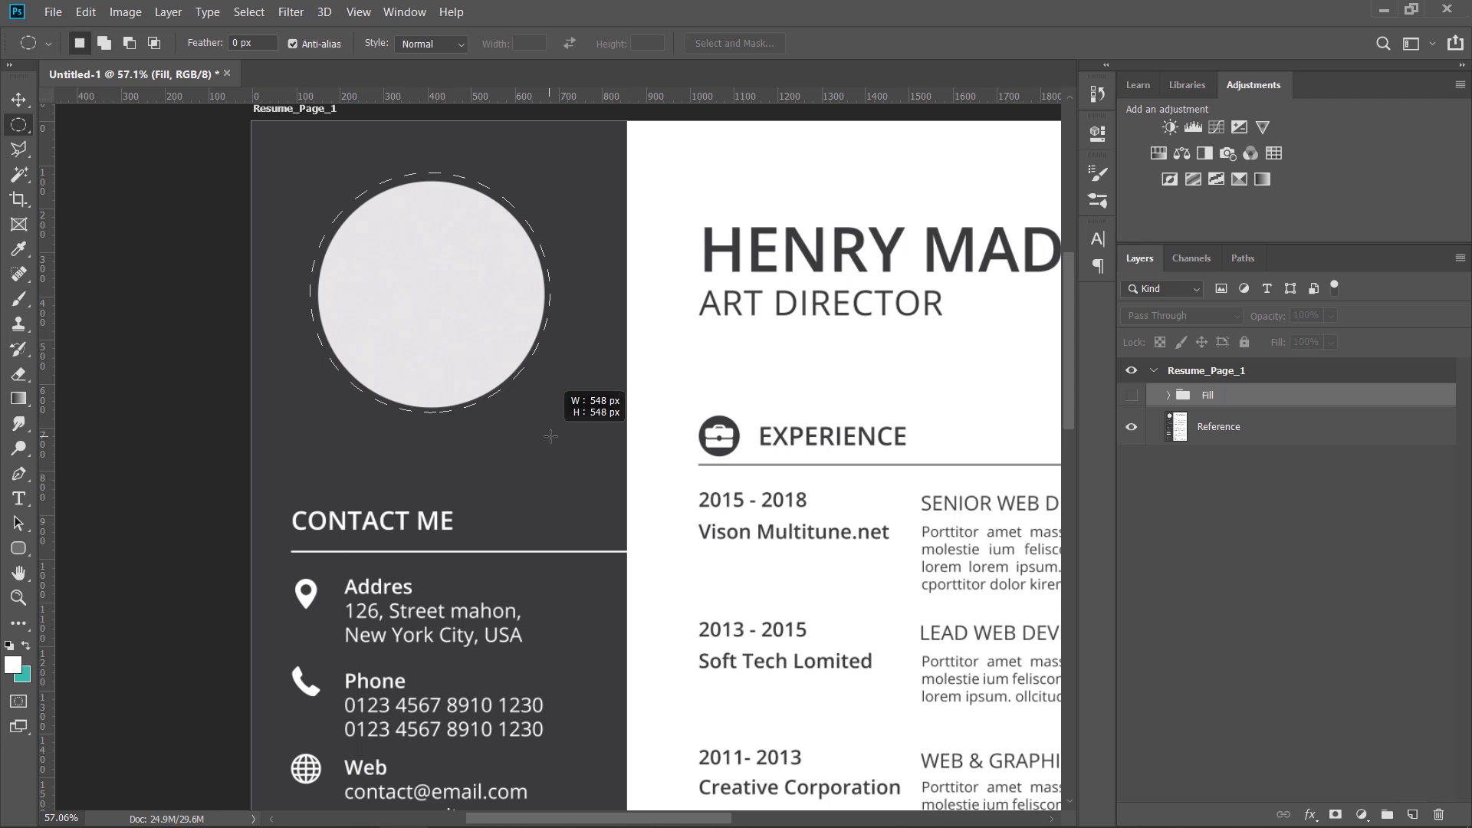
pyautogui.moveTo(551, 437); pyautogui.dragTo(552, 438)
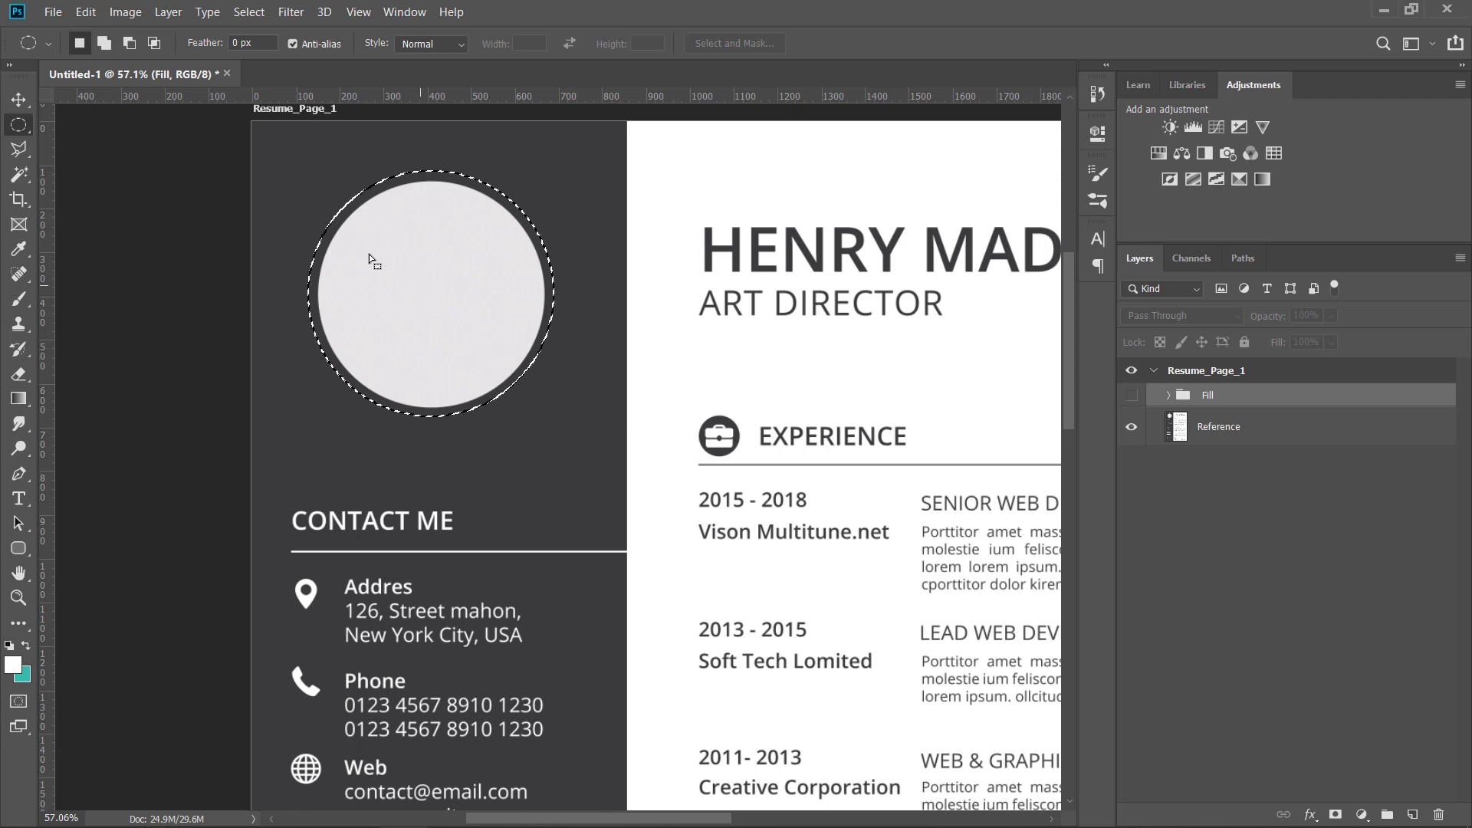
pyautogui.moveTo(409, 281); pyautogui.dragTo(411, 282)
# Add a new layer above the Fill group, fill the circular selection with White at 100% opacity, and deselect
pyautogui.click(1414, 816)
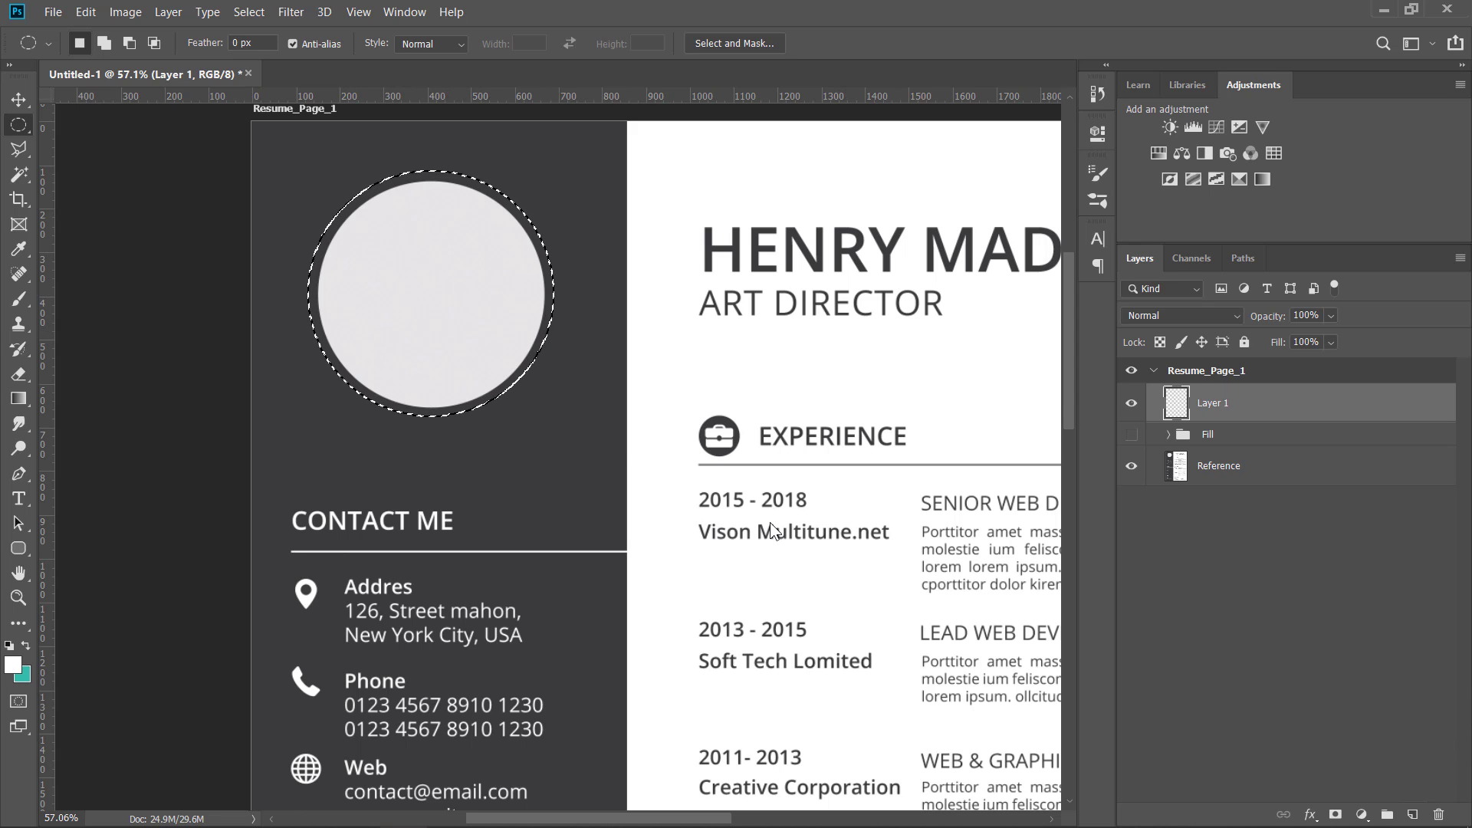
pyautogui.scroll(-1, 424, 370)
pyautogui.scroll(1, 425, 342)
pyautogui.rightClick(408, 347)
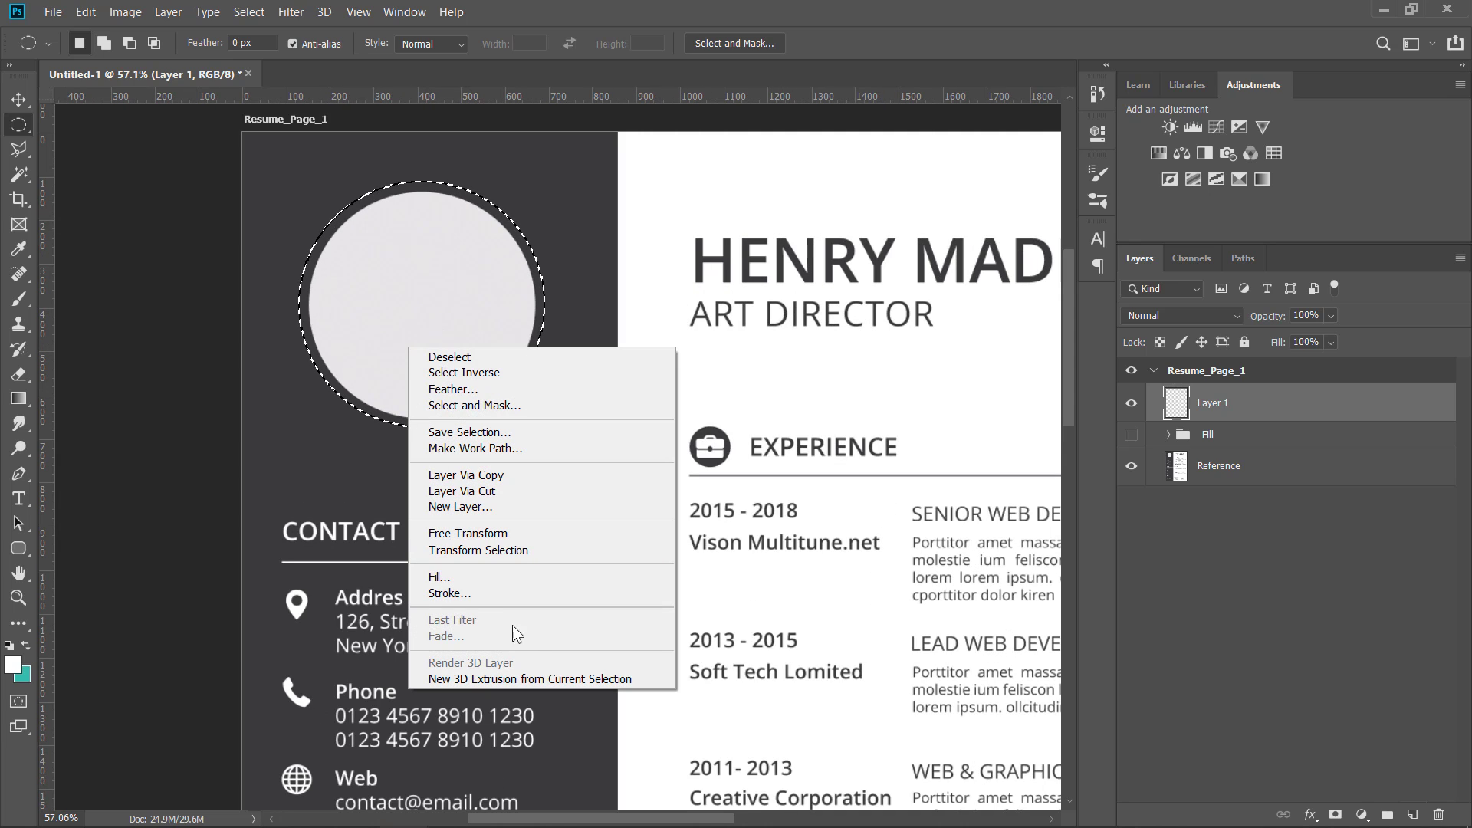
pyautogui.click(459, 578)
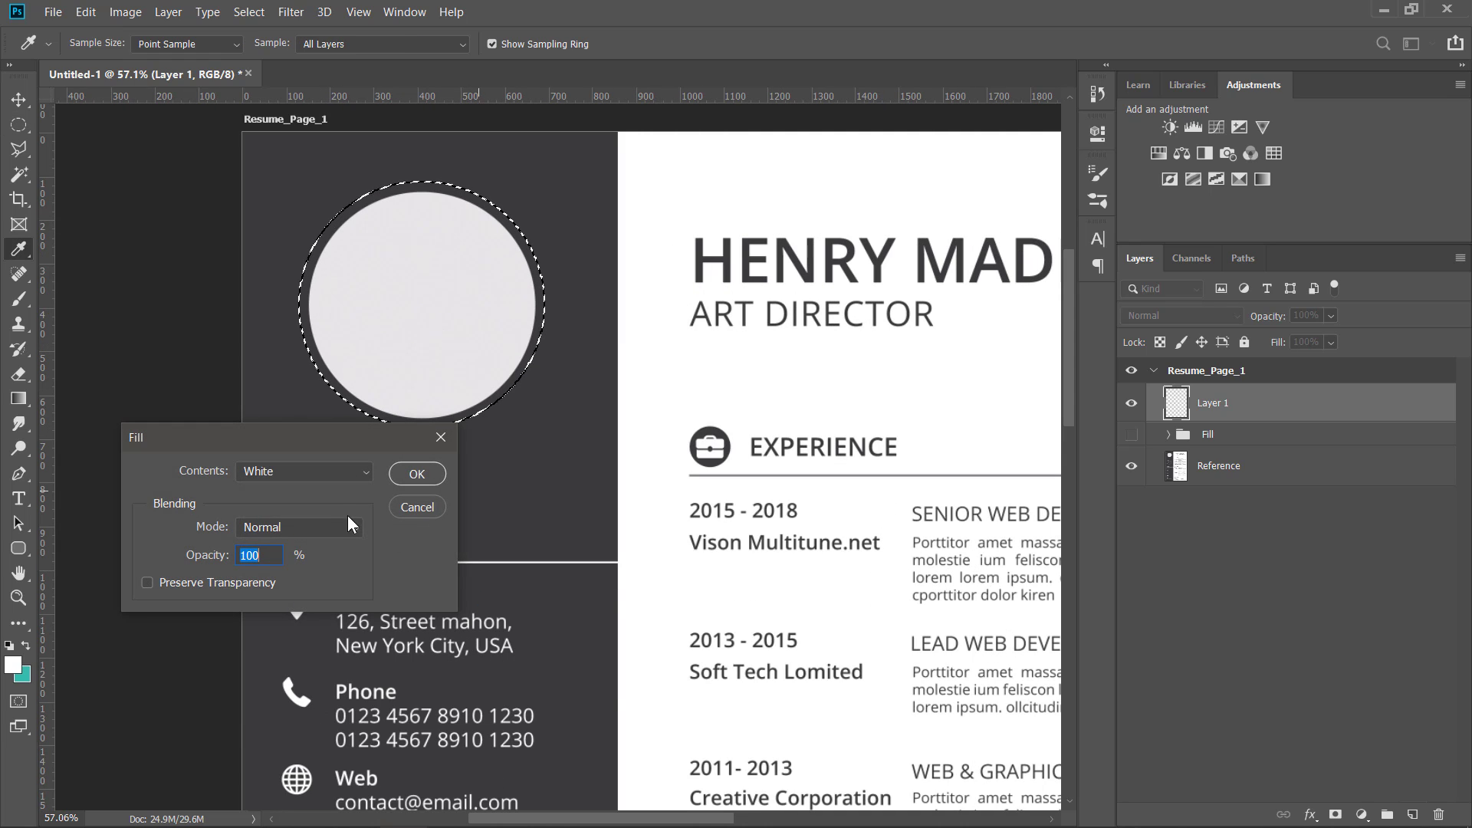
pyautogui.click(418, 473)
pyautogui.press('m')
pyautogui.hotkey('ctrl', 'd')
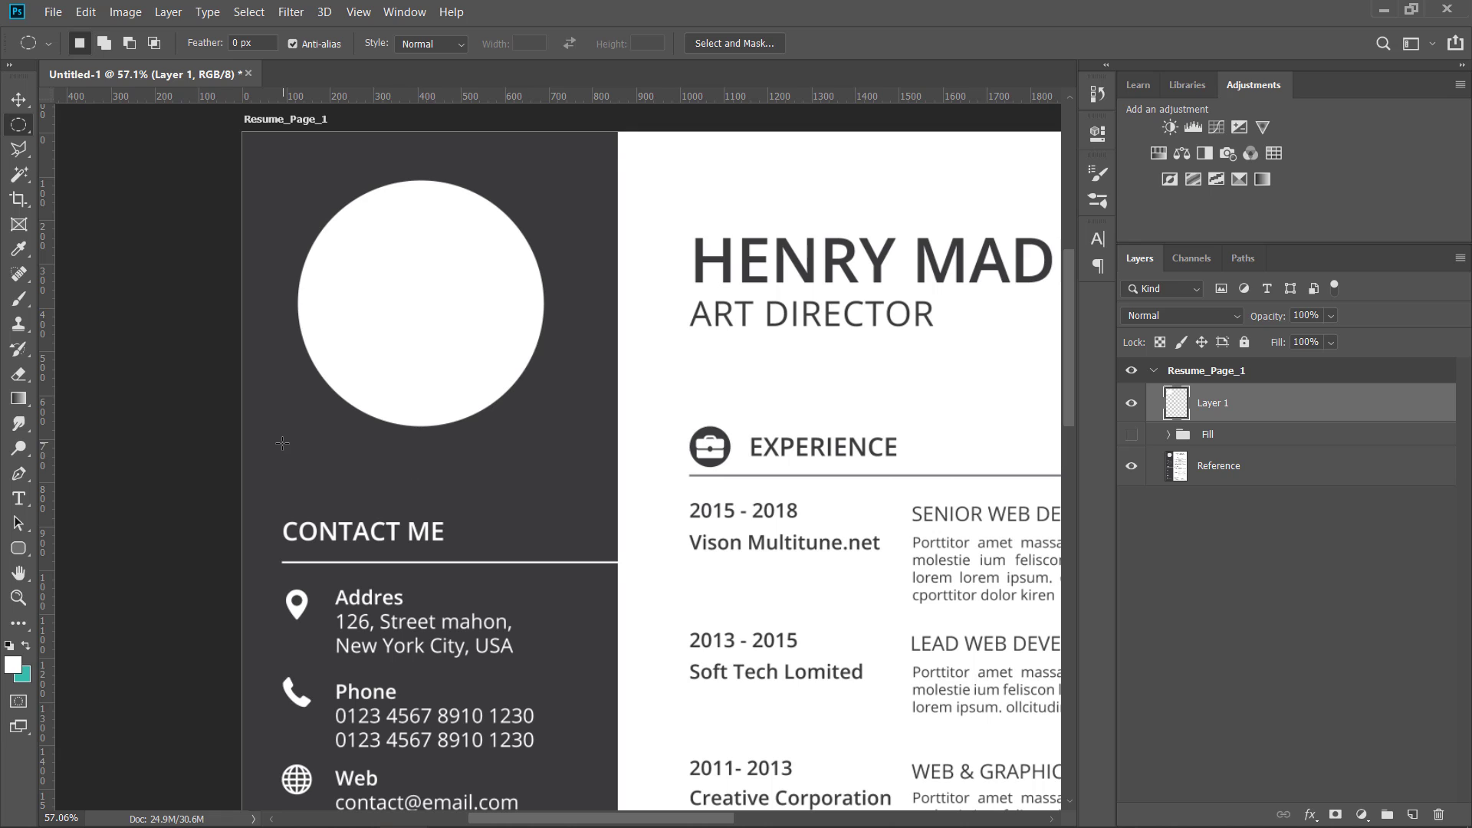
# Rename the white circle's layer as PhotoFrame
pyautogui.scroll(-2, 282, 443)
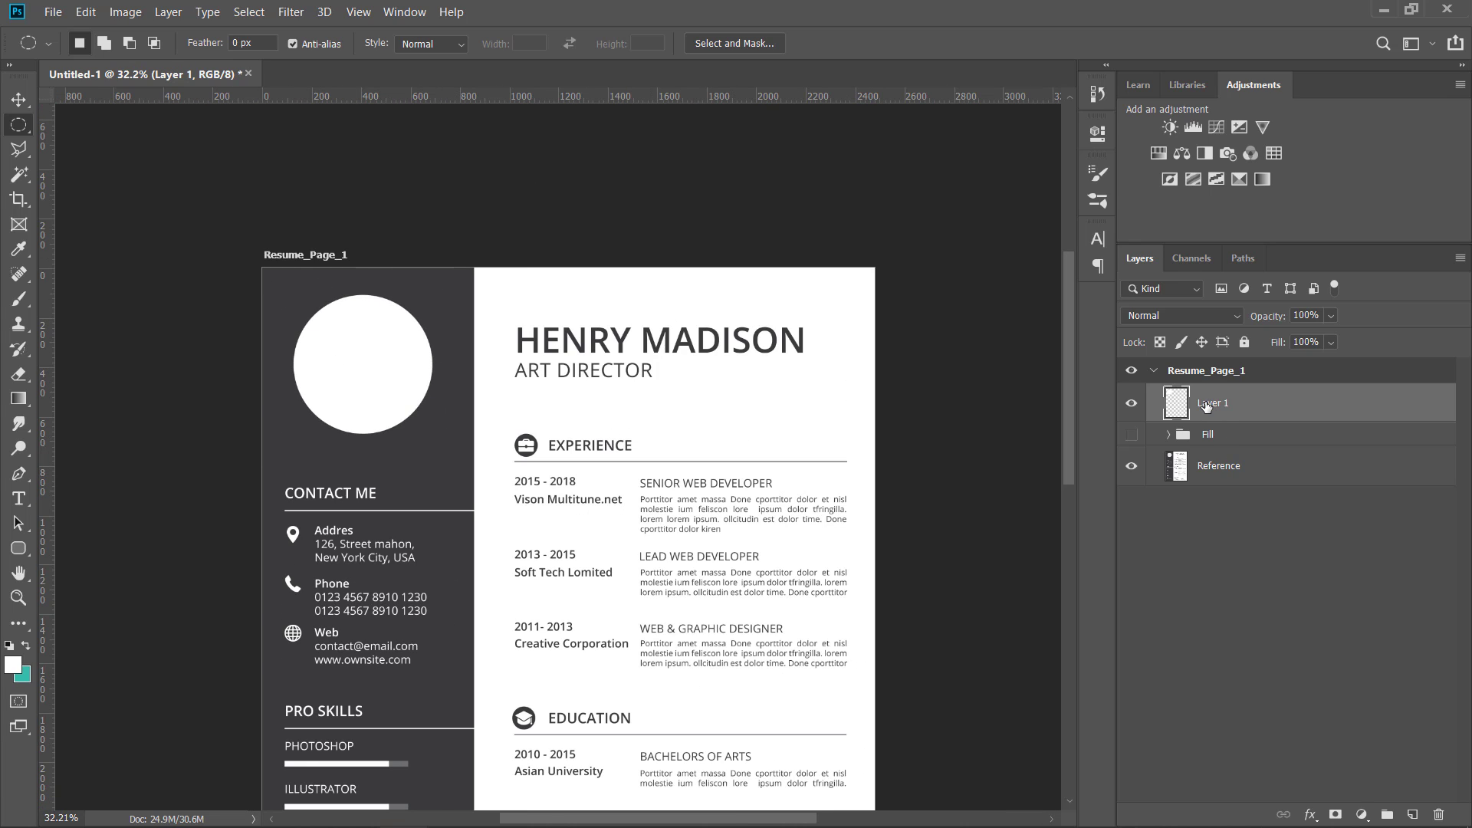
pyautogui.doubleClick(1214, 404)
pyautogui.write('PhotoFrame')
pyautogui.press('Return')
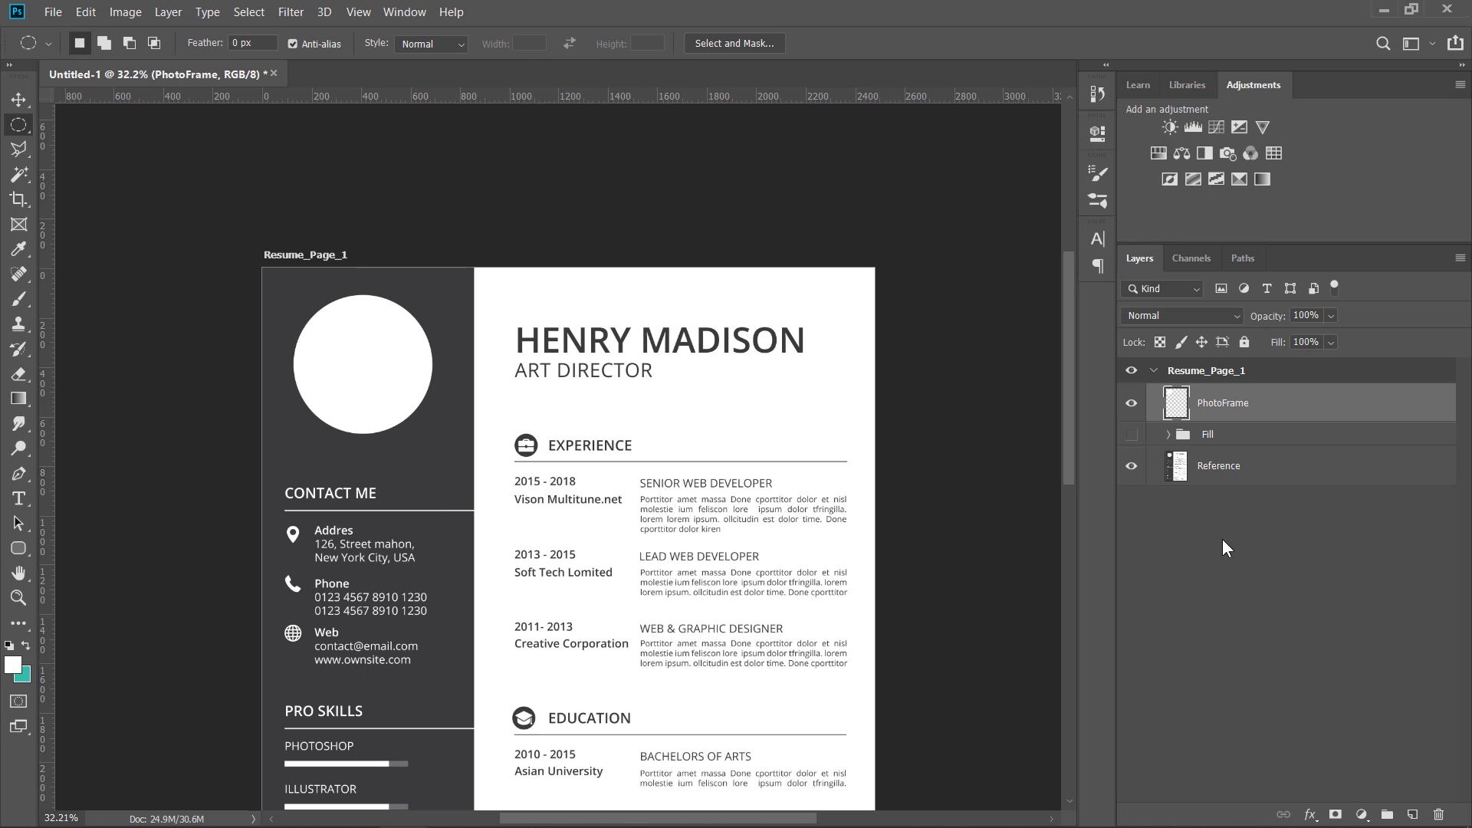
# Open the image ui_practicing__2x from the Desktop folder as a separate document
pyautogui.scroll(-2, 850, 398)
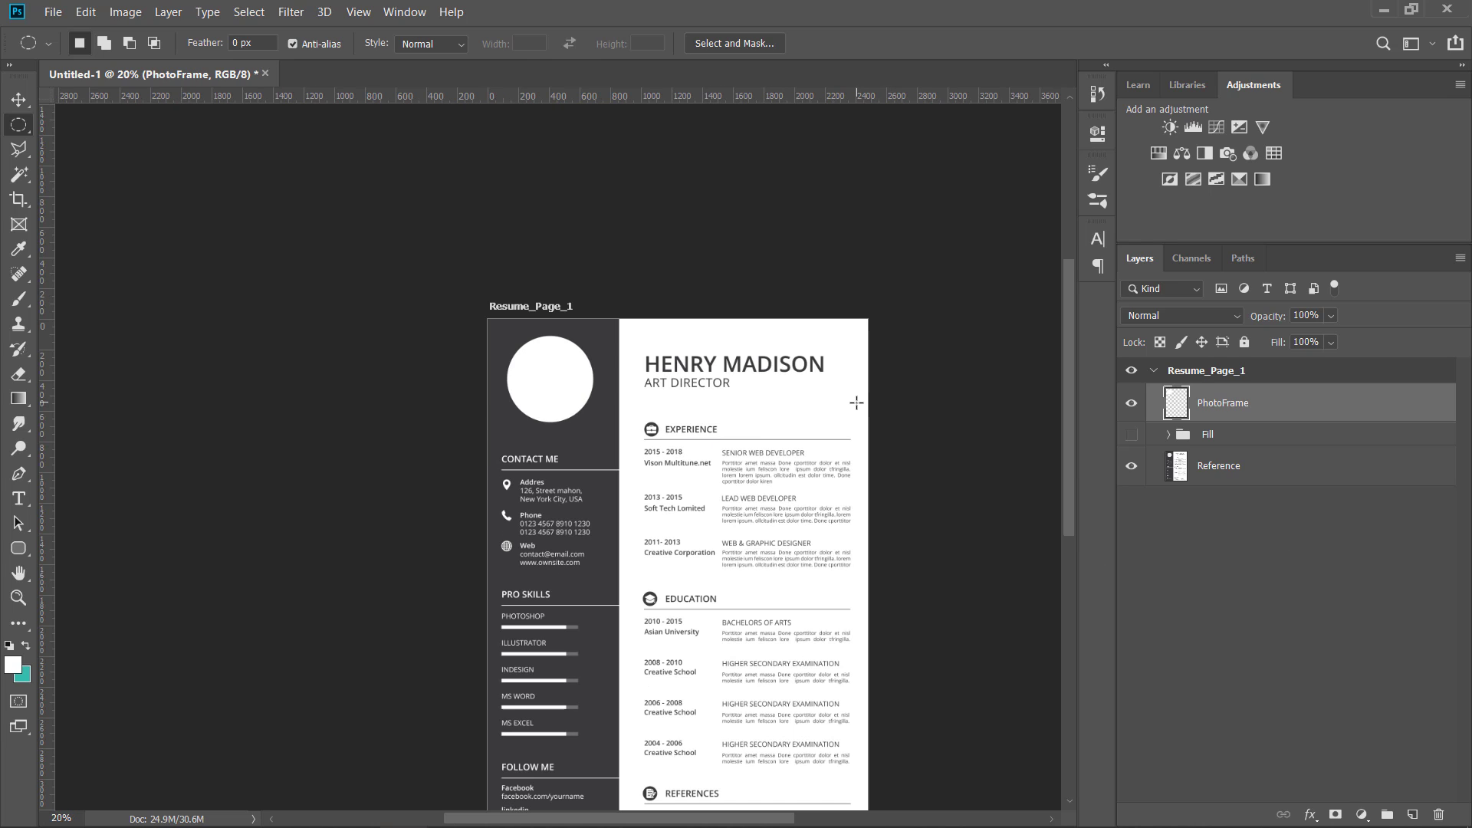
pyautogui.scroll(3, 851, 398)
pyautogui.click(53, 11)
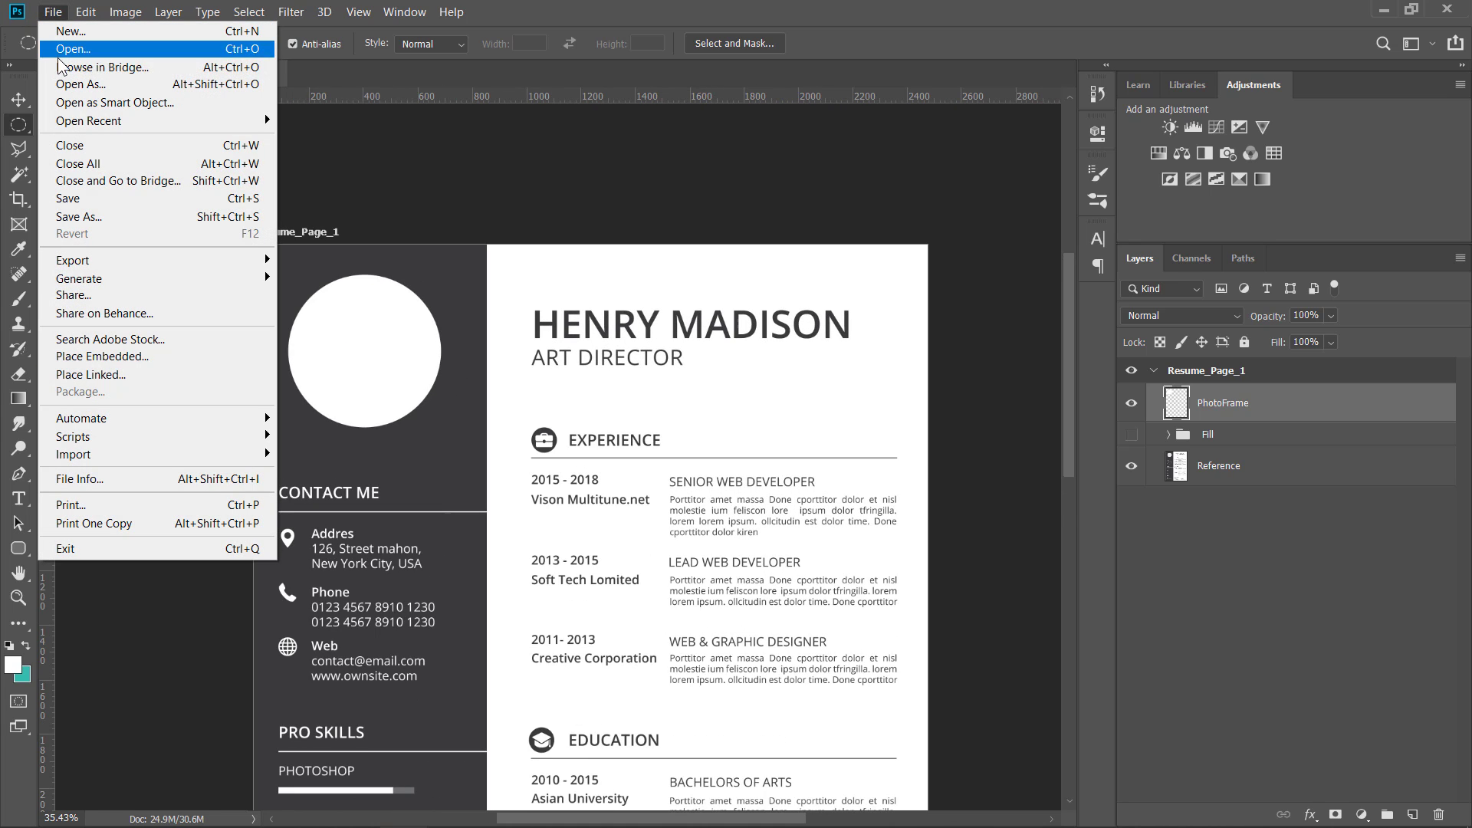
pyautogui.click(72, 48)
pyautogui.scroll(-15, 959, 352)
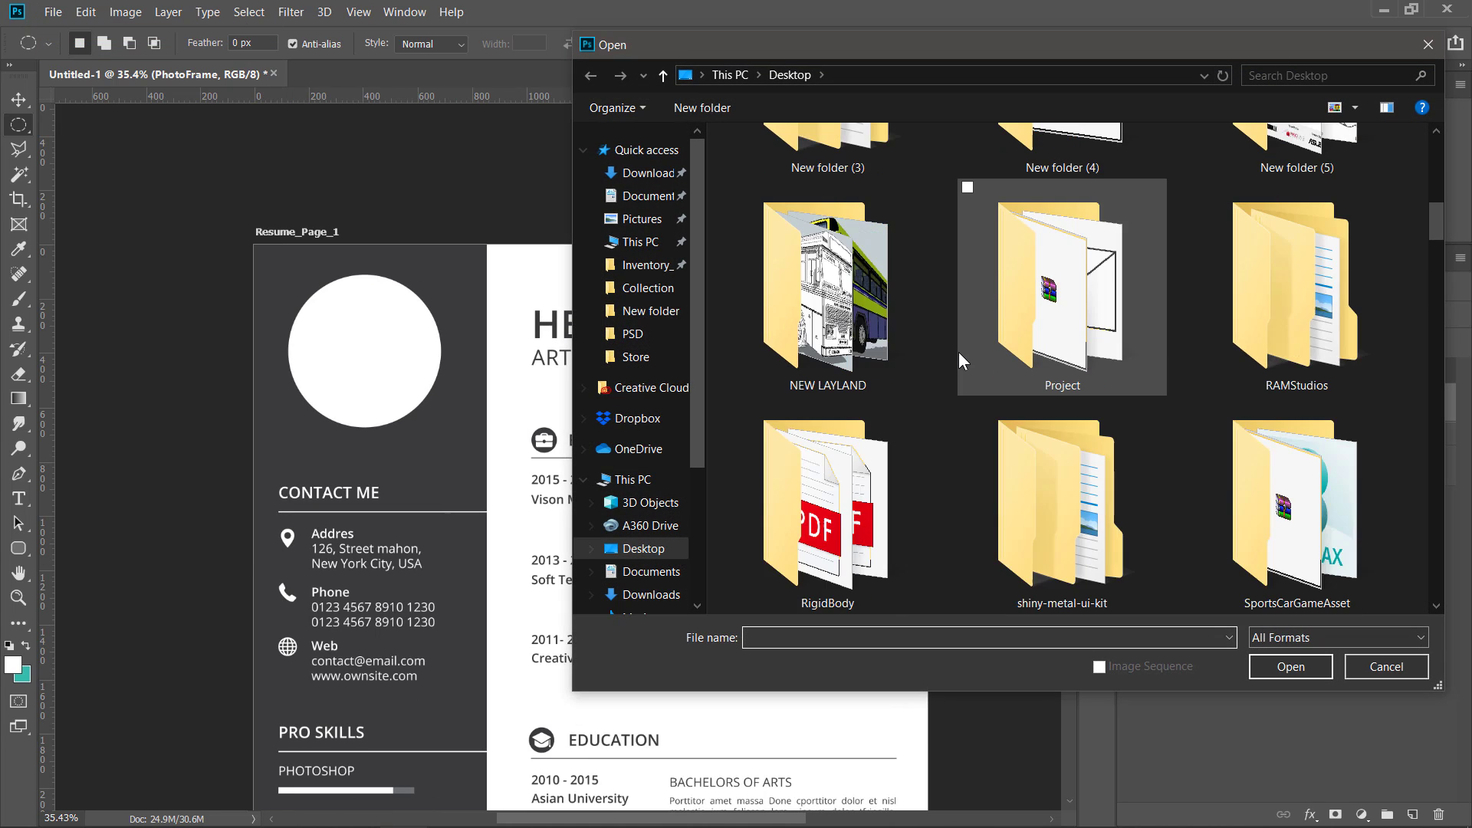
pyautogui.scroll(-10, 959, 352)
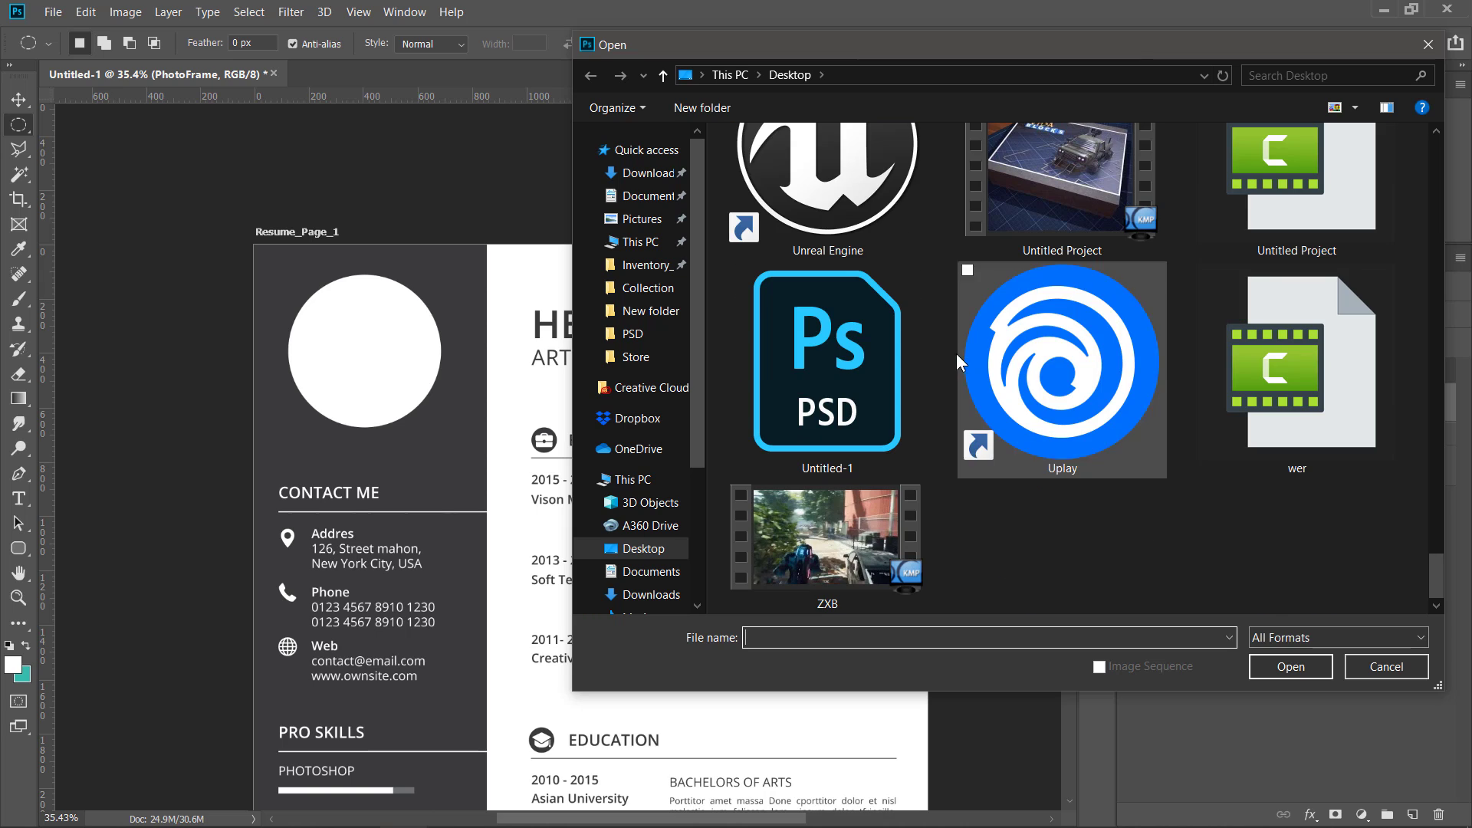
pyautogui.scroll(4, 940, 522)
pyautogui.scroll(15, 941, 522)
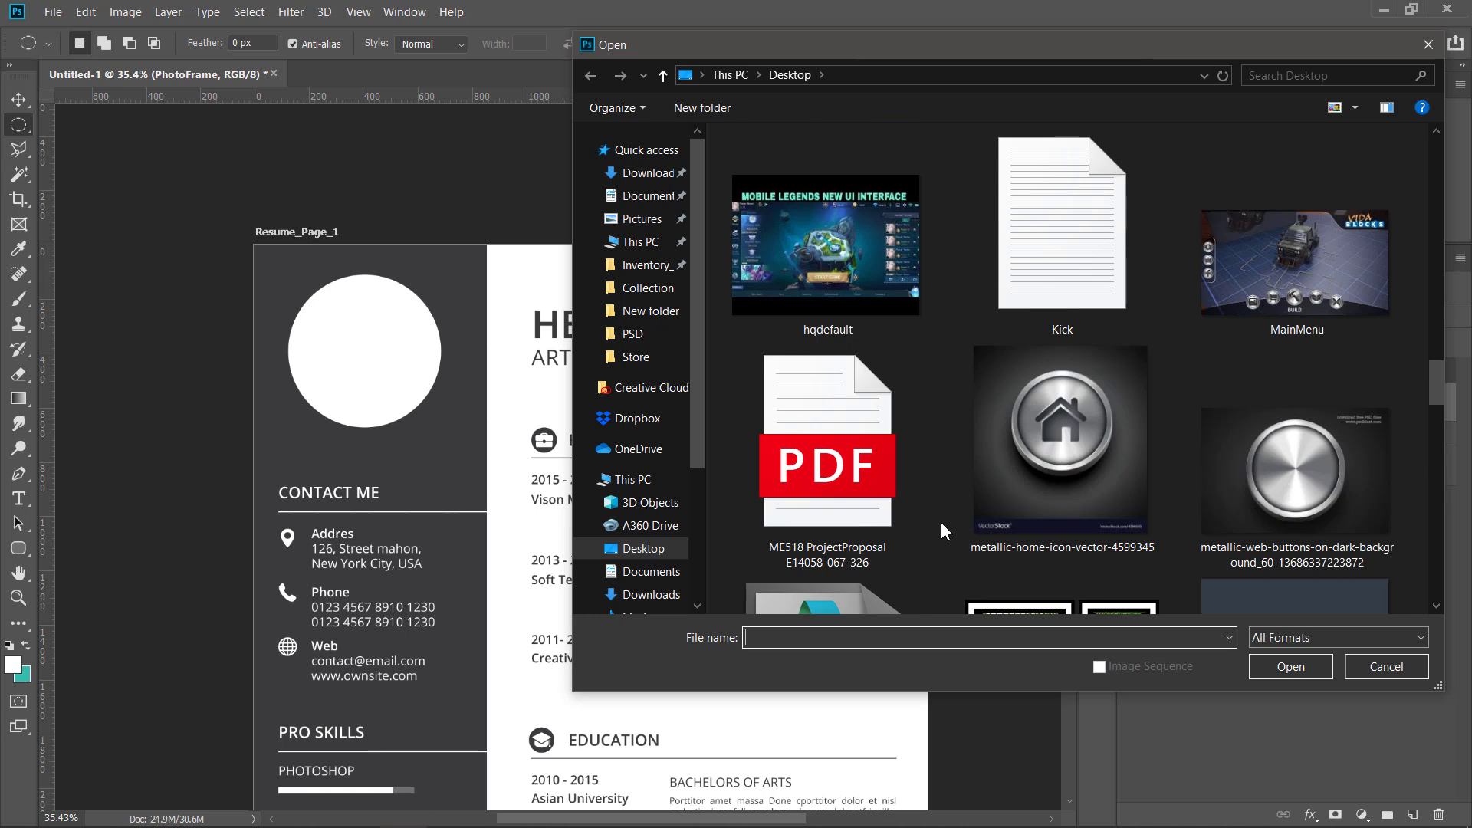
pyautogui.scroll(4, 941, 521)
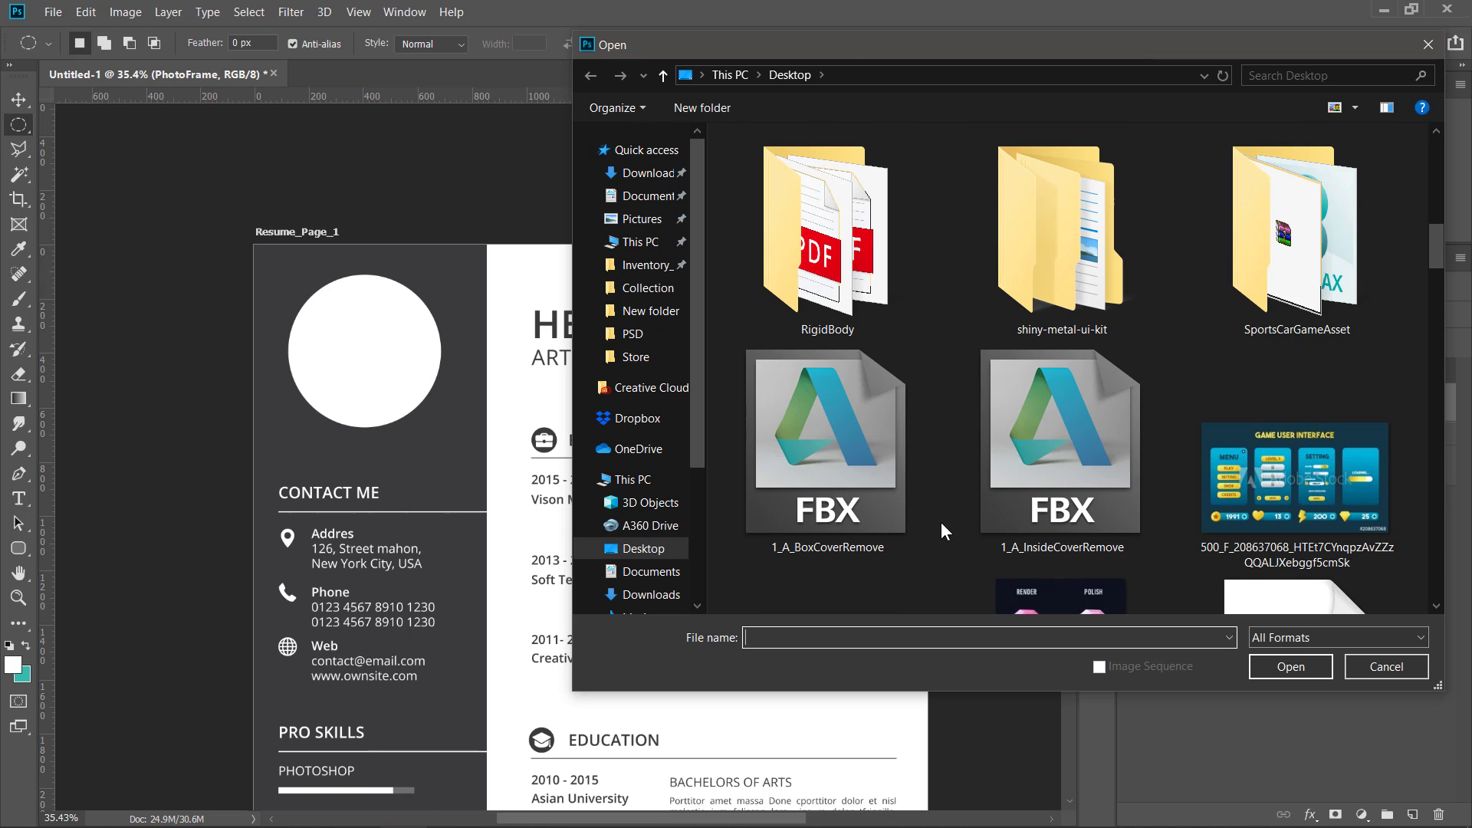
pyautogui.scroll(-7, 941, 522)
pyautogui.scroll(-10, 940, 521)
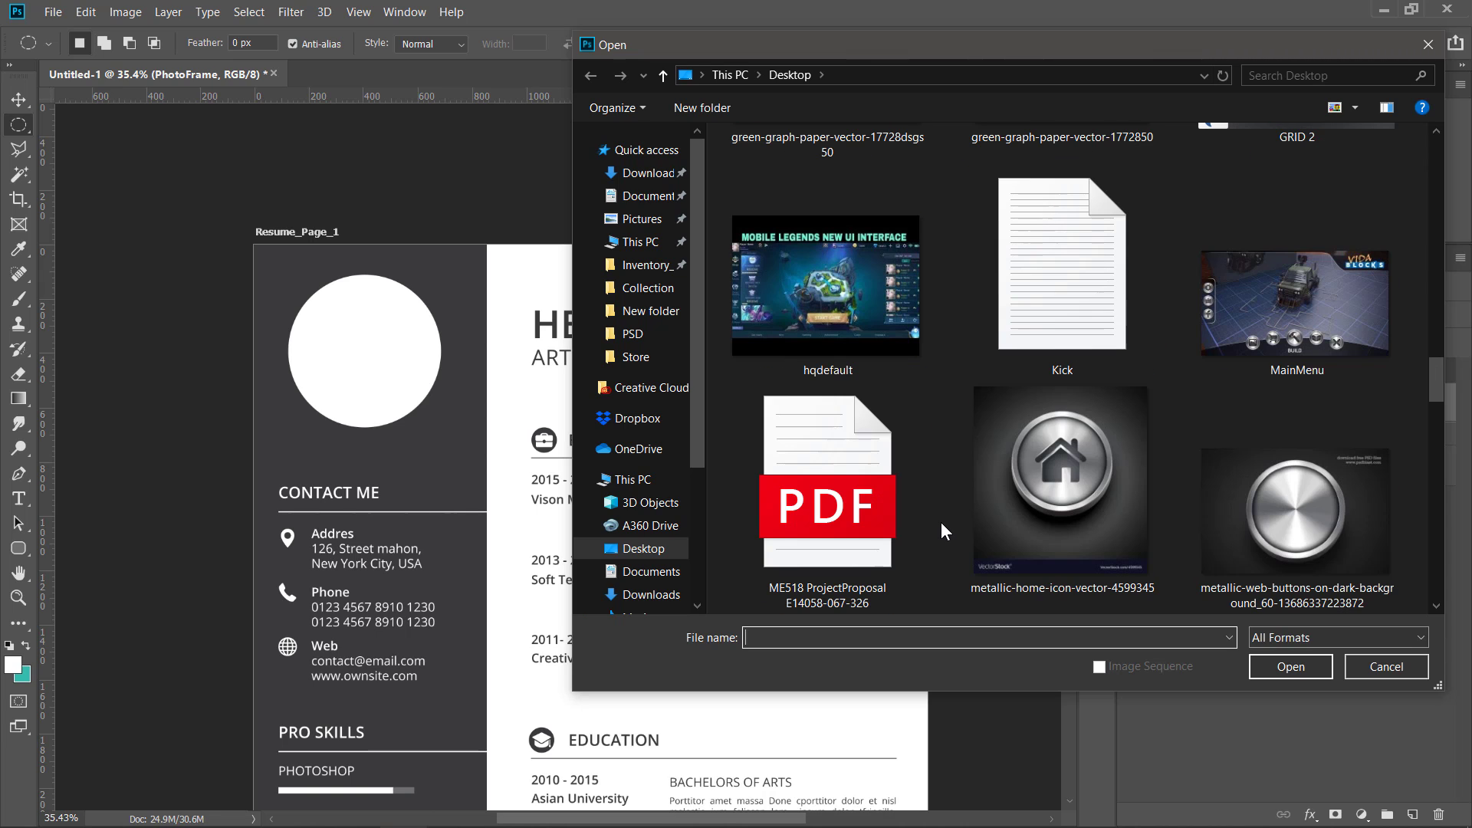
pyautogui.scroll(-10, 941, 521)
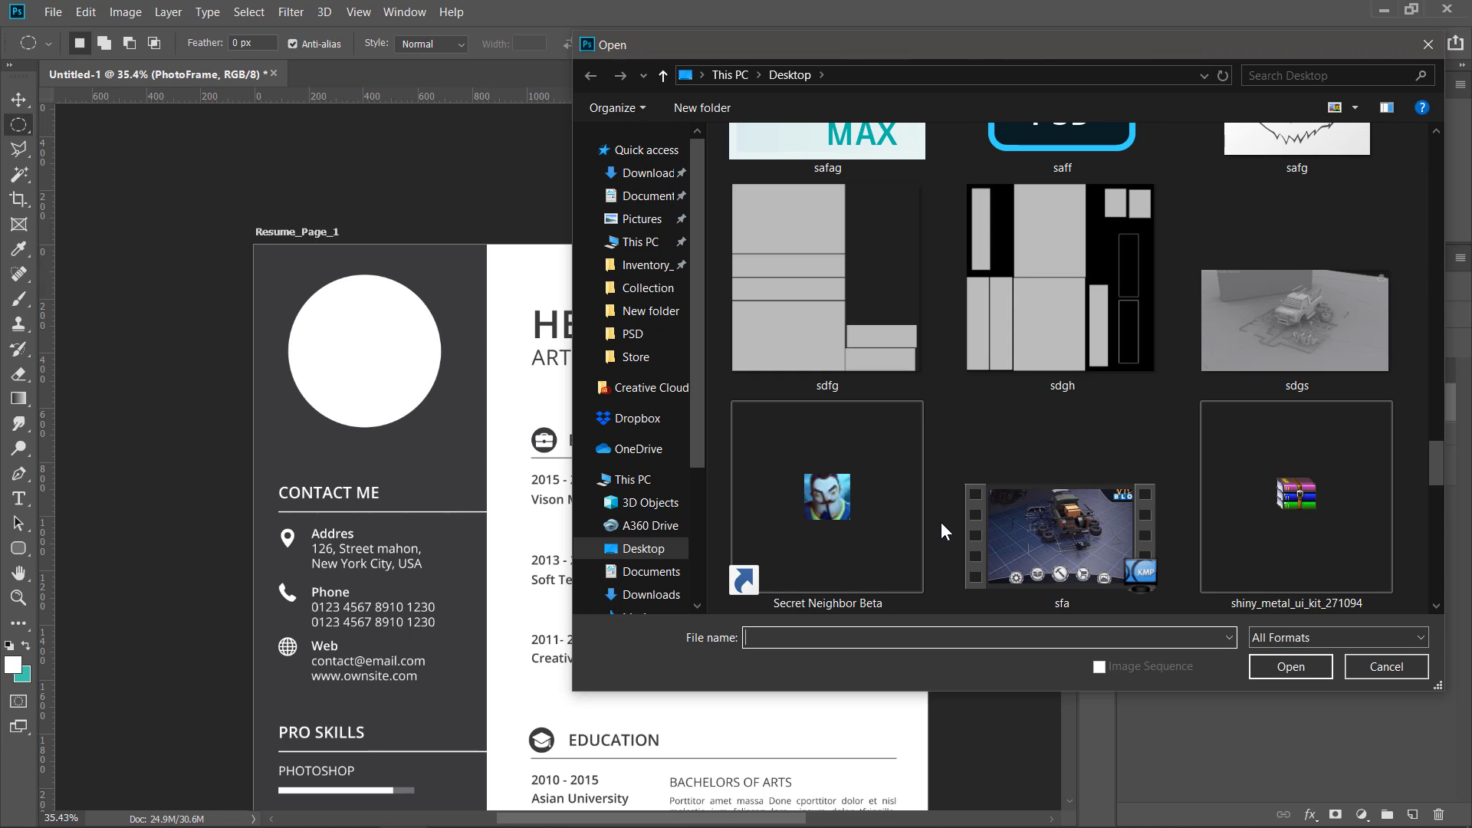
pyautogui.scroll(-3, 941, 522)
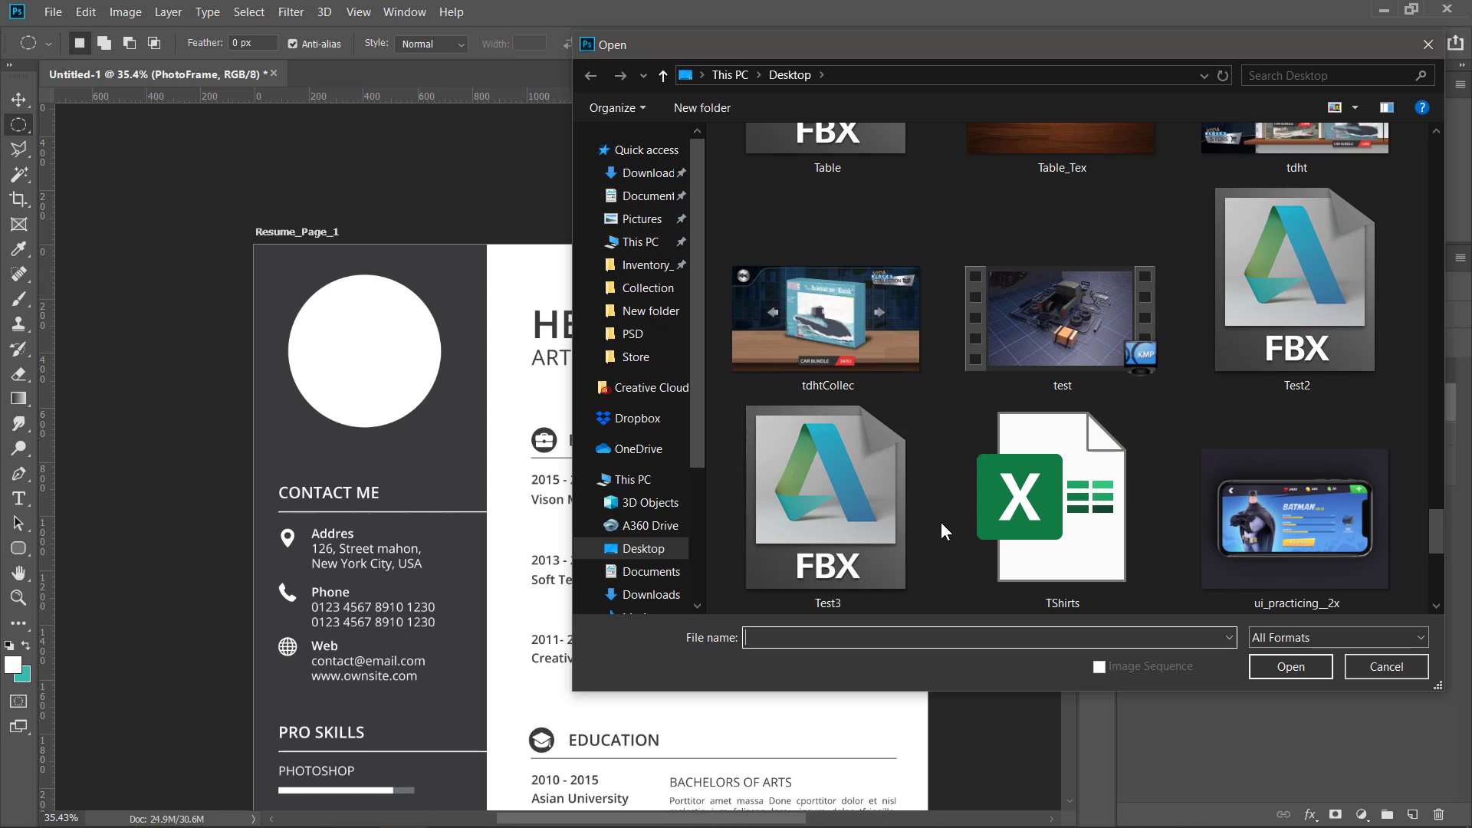
pyautogui.doubleClick(1298, 522)
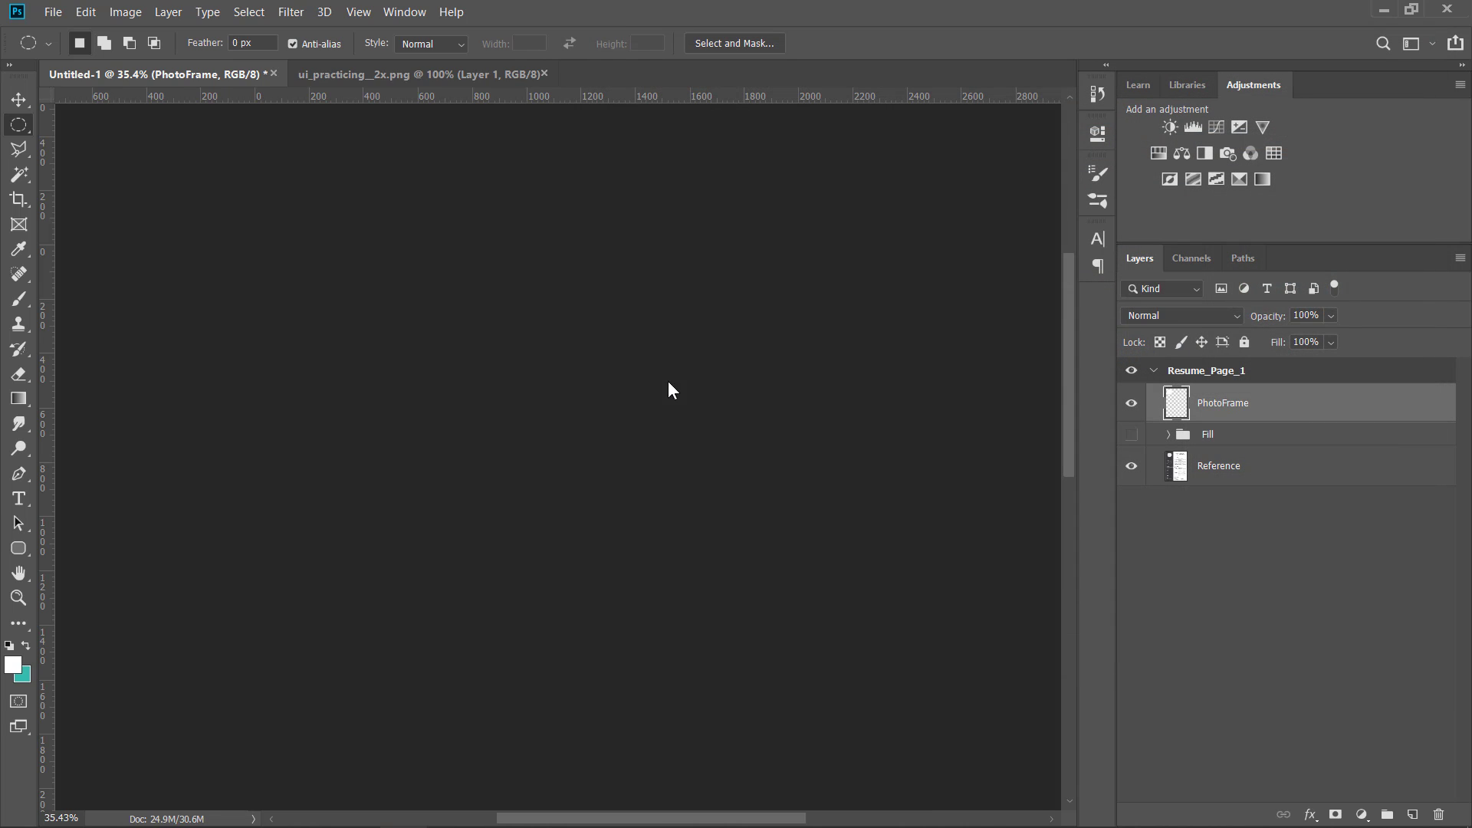
# Bring the ui_practicing__2x image into the résumé document as a layer over the white photo circle
pyautogui.hotkey('ctrl', '0')
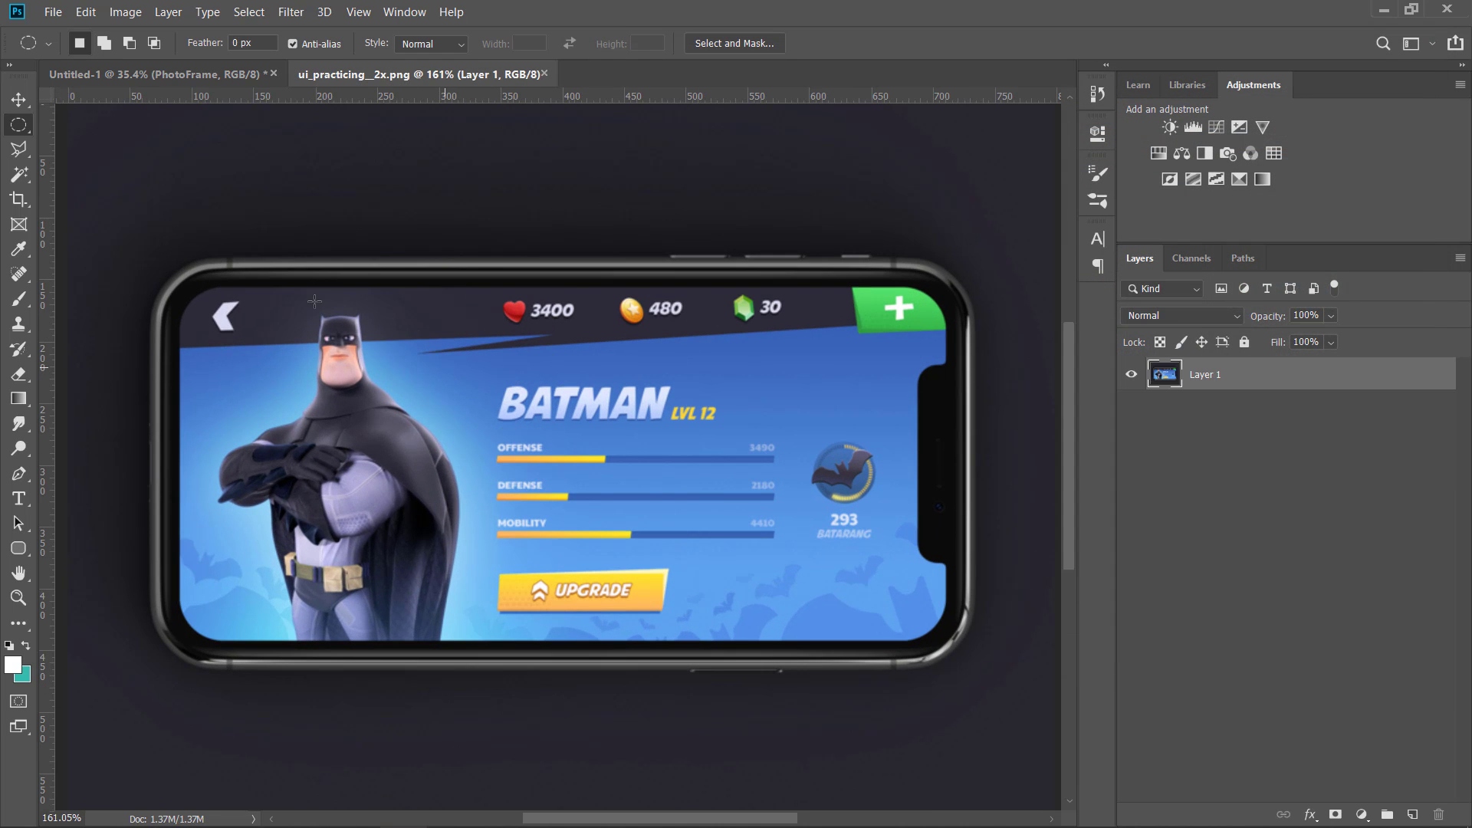
pyautogui.hotkey('ctrl', '-')
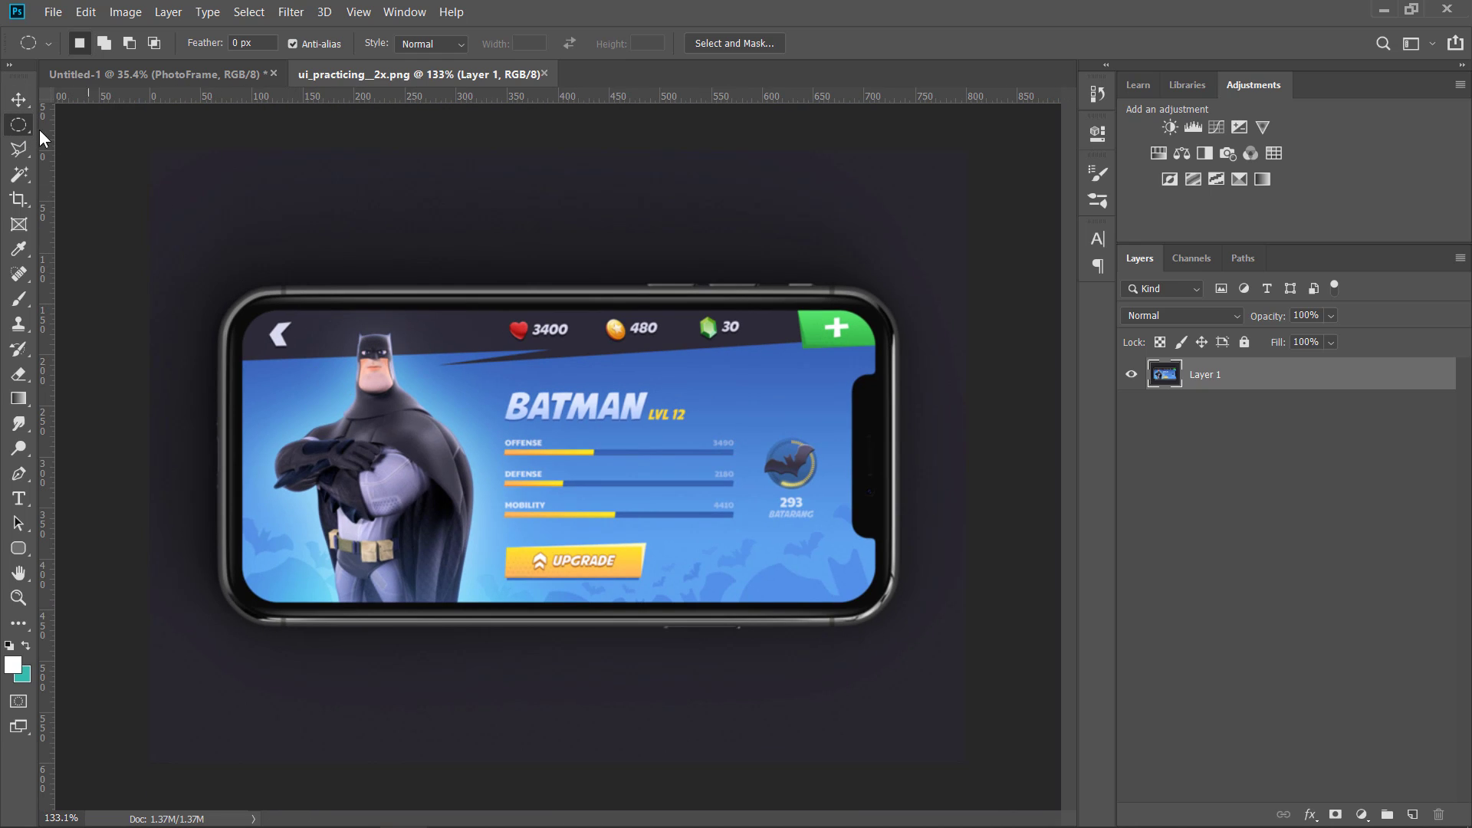
pyautogui.press('v')
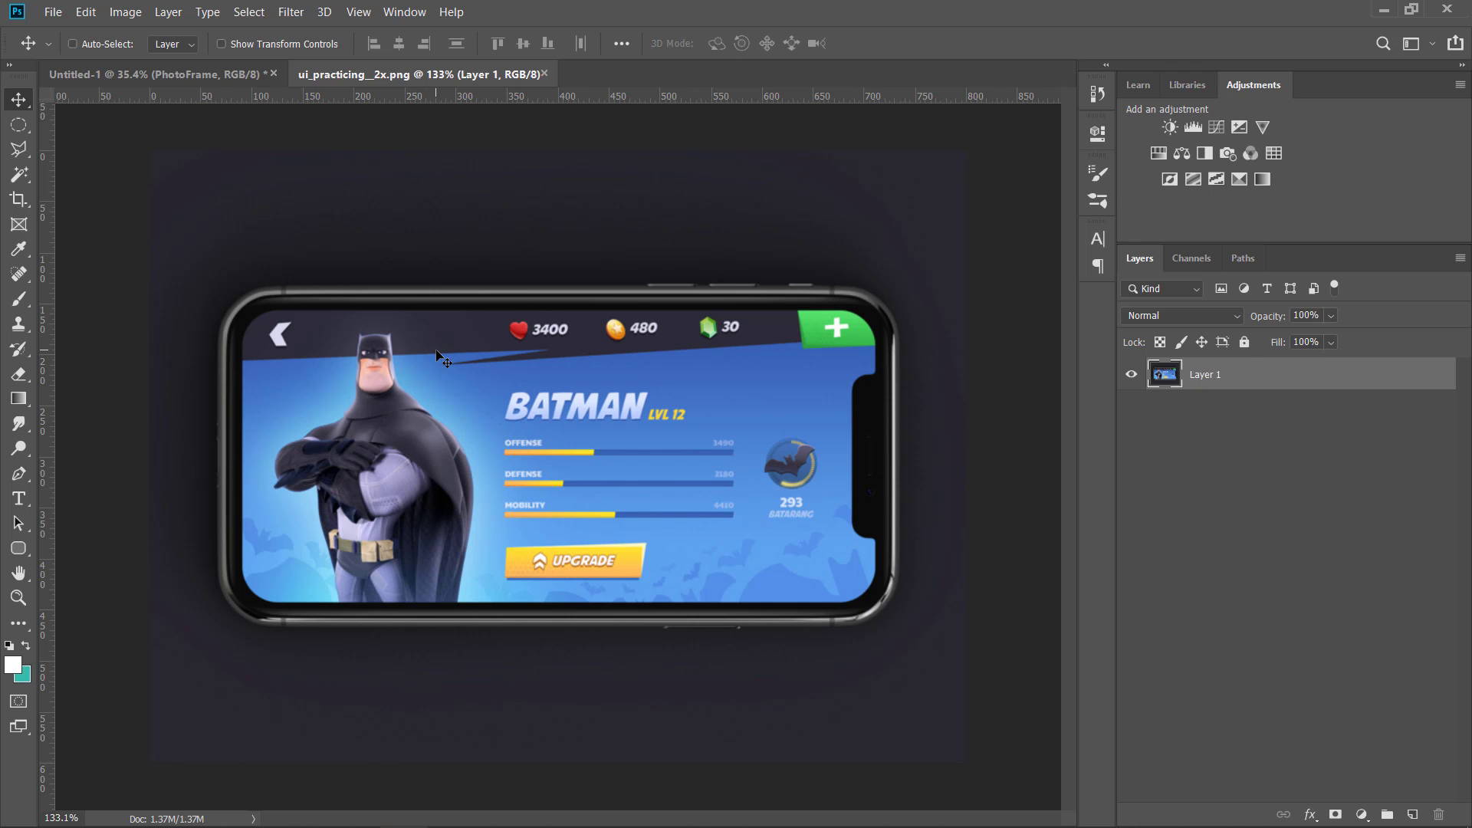
pyautogui.moveTo(444, 360); pyautogui.dragTo(377, 337)
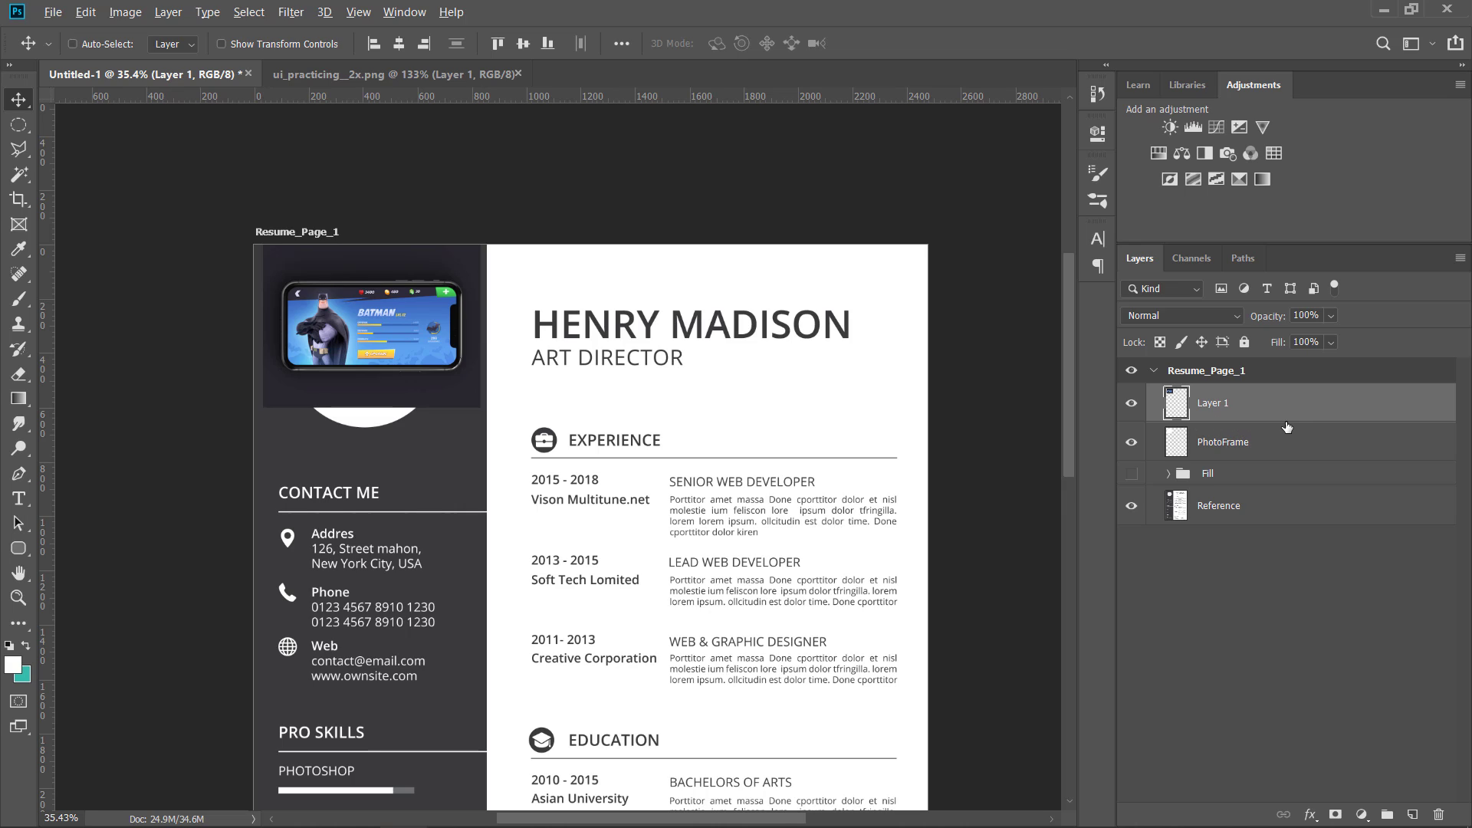
# Clip the imported image layer to the PhotoFrame layer with a clipping mask
pyautogui.click(1280, 541)
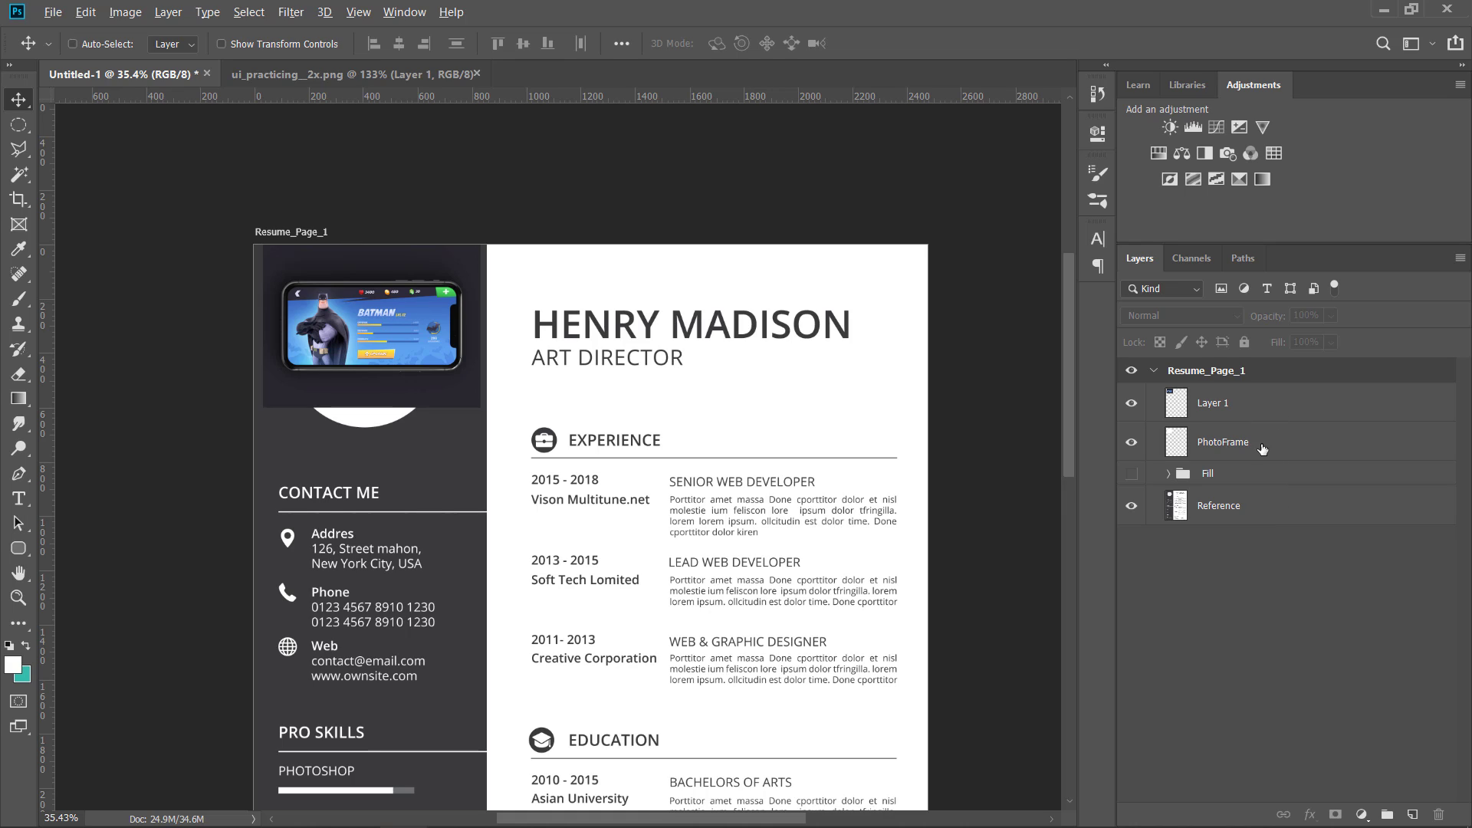
pyautogui.press('alt')
pyautogui.press('alt')
pyautogui.keyDown('alt'); pyautogui.click(1270, 419); pyautogui.keyUp('alt')
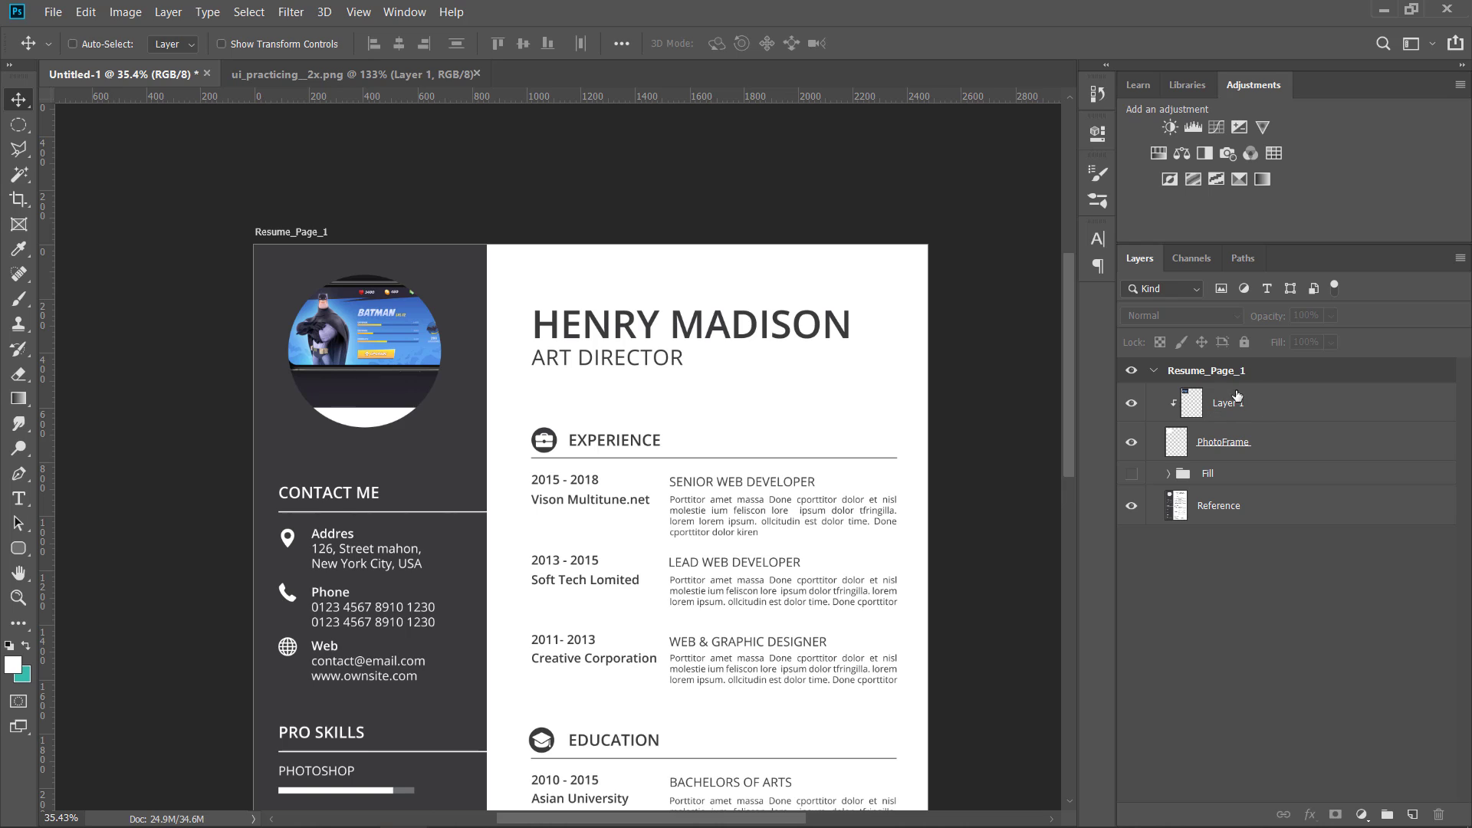
# Convert the clipped image layer to a smart object
pyautogui.scroll(1, 381, 288)
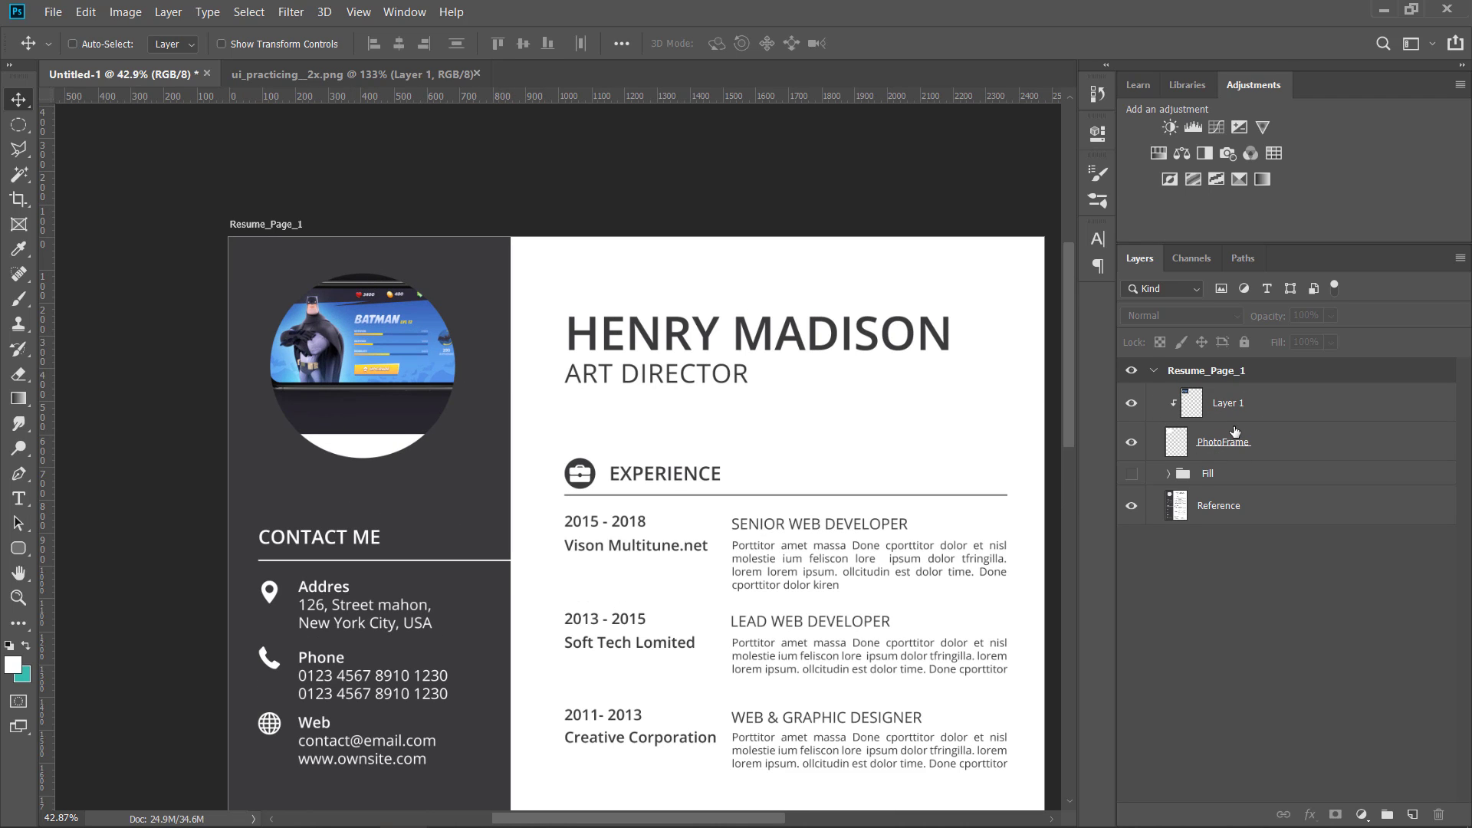
pyautogui.click(1265, 412)
pyautogui.rightClick(1264, 412)
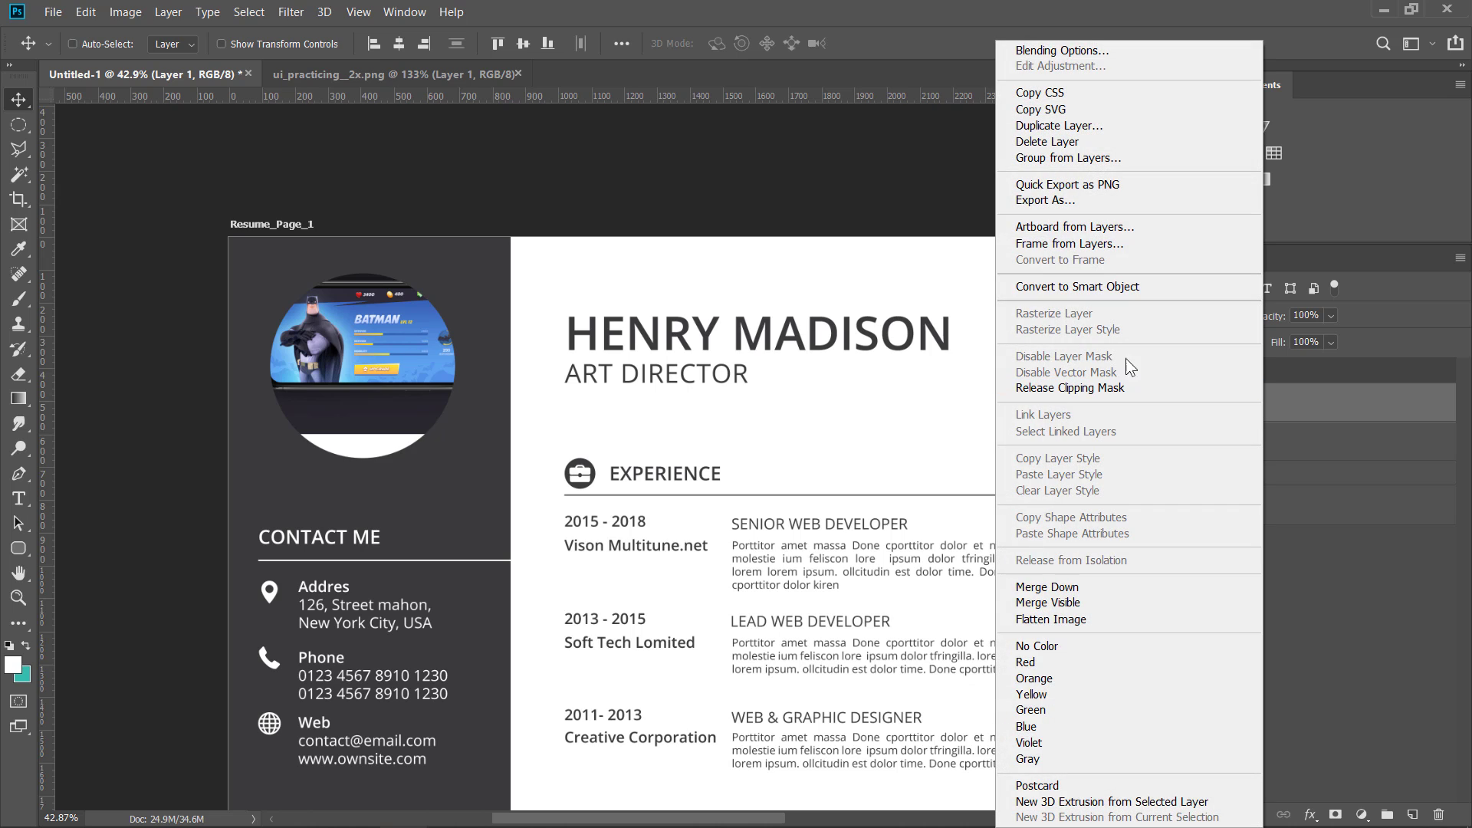
pyautogui.click(1061, 285)
# Scale the clipped image to about 296% and position the Batman figure's head and shoulders within the photo circle
pyautogui.hotkey('ctrl', 't')
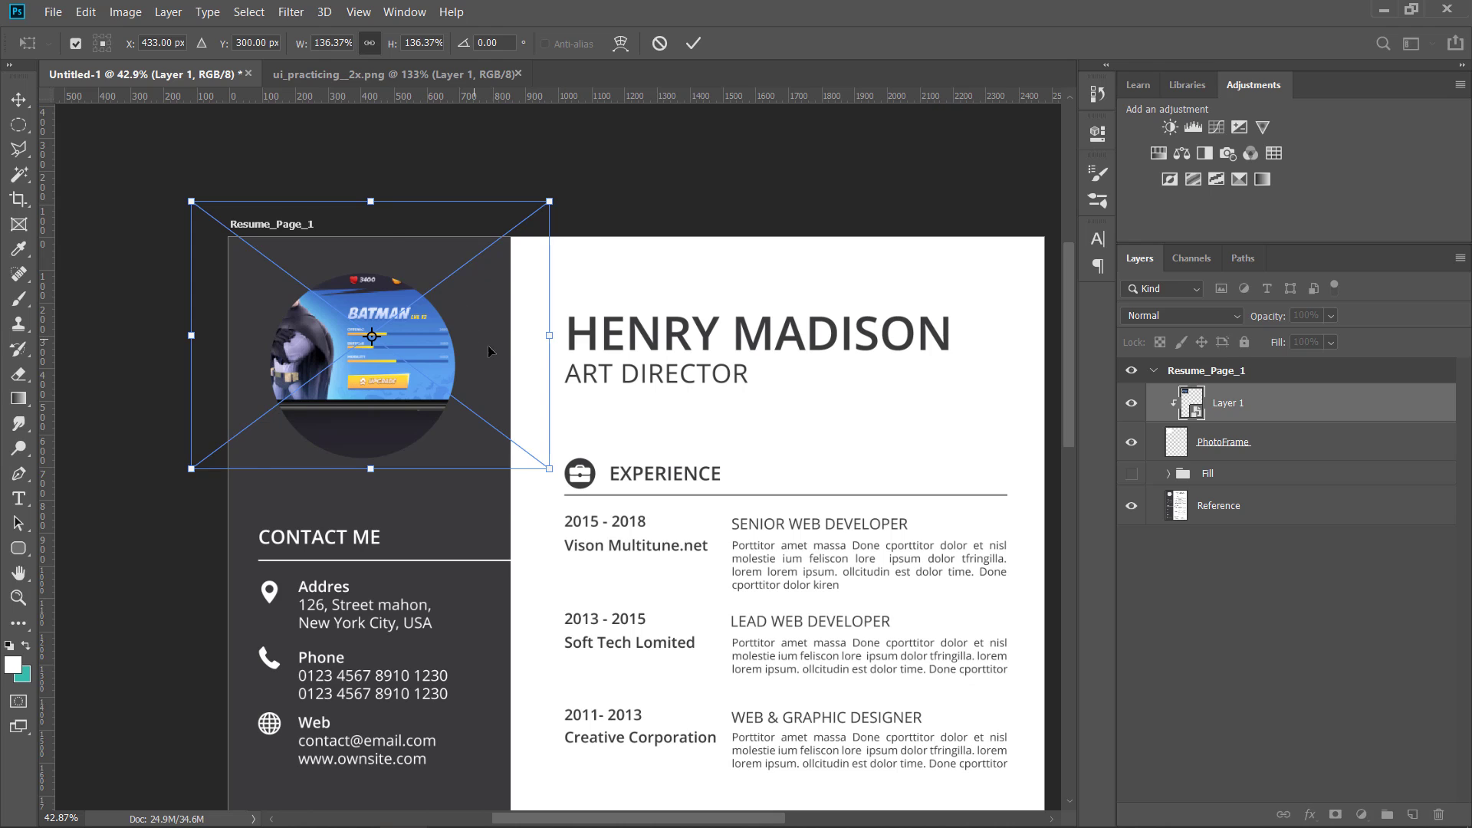
pyautogui.moveTo(490, 349); pyautogui.dragTo(536, 320)
pyautogui.moveTo(601, 247); pyautogui.dragTo(692, 205)
pyautogui.moveTo(418, 382); pyautogui.dragTo(470, 383)
pyautogui.moveTo(694, 196); pyautogui.dragTo(878, 104)
pyautogui.moveTo(386, 341); pyautogui.dragTo(460, 350)
pyautogui.scroll(-2, 460, 351)
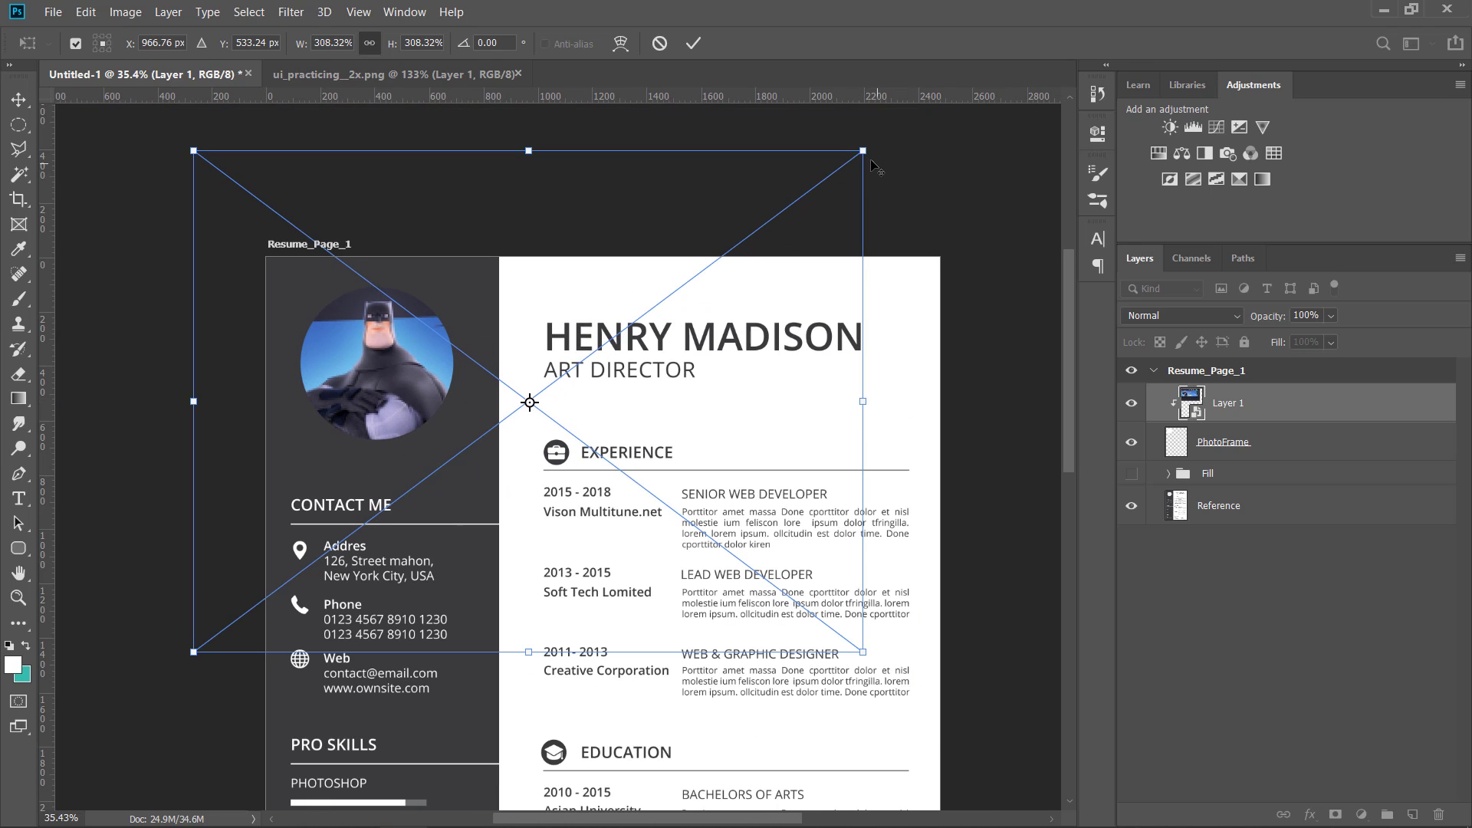
pyautogui.moveTo(874, 167)
pyautogui.mouseDown()
pyautogui.moveTo(820, 196)
pyautogui.moveTo(851, 175)
pyautogui.mouseUp()
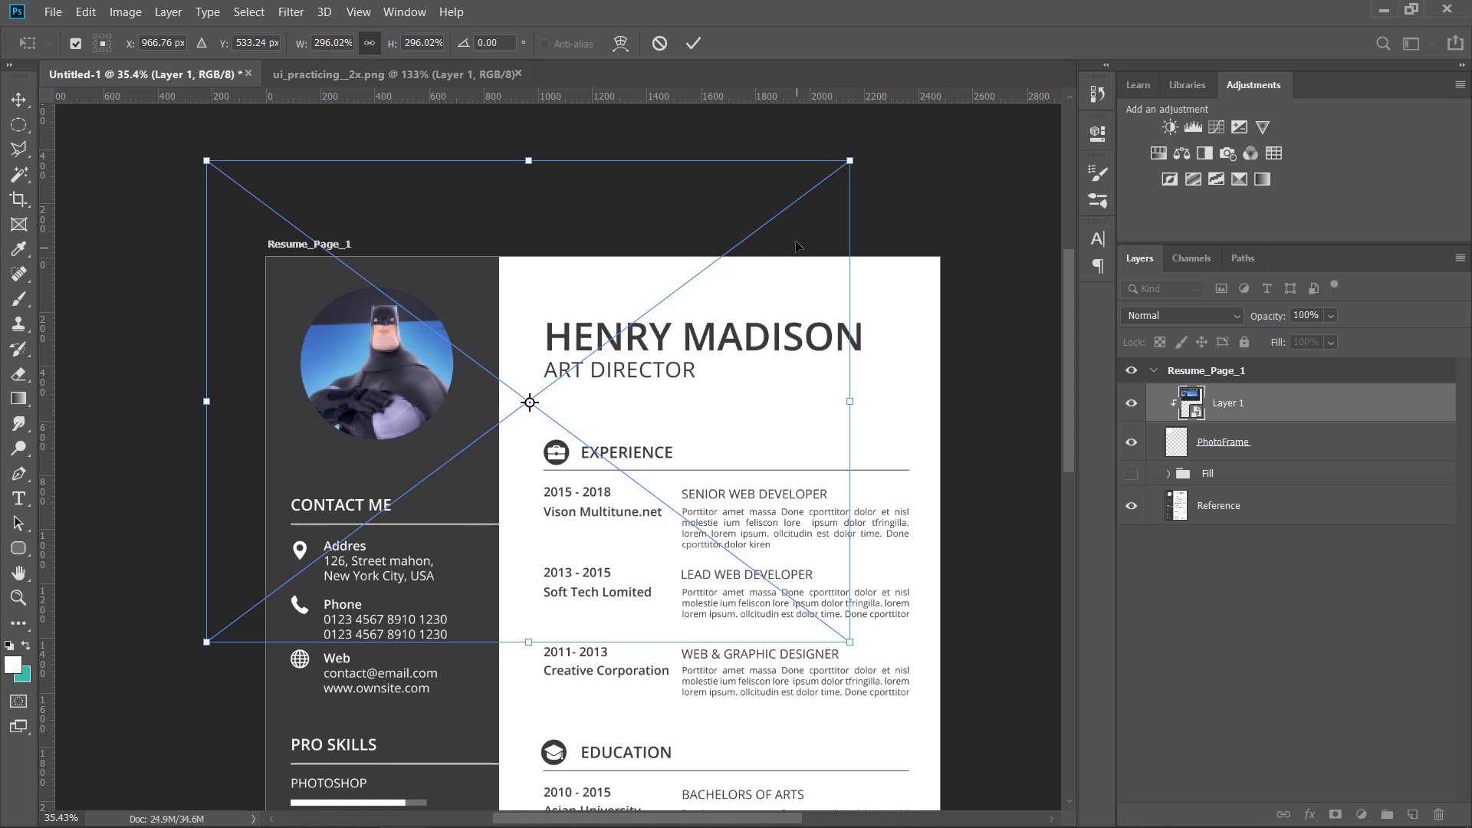
pyautogui.moveTo(796, 246); pyautogui.dragTo(794, 240)
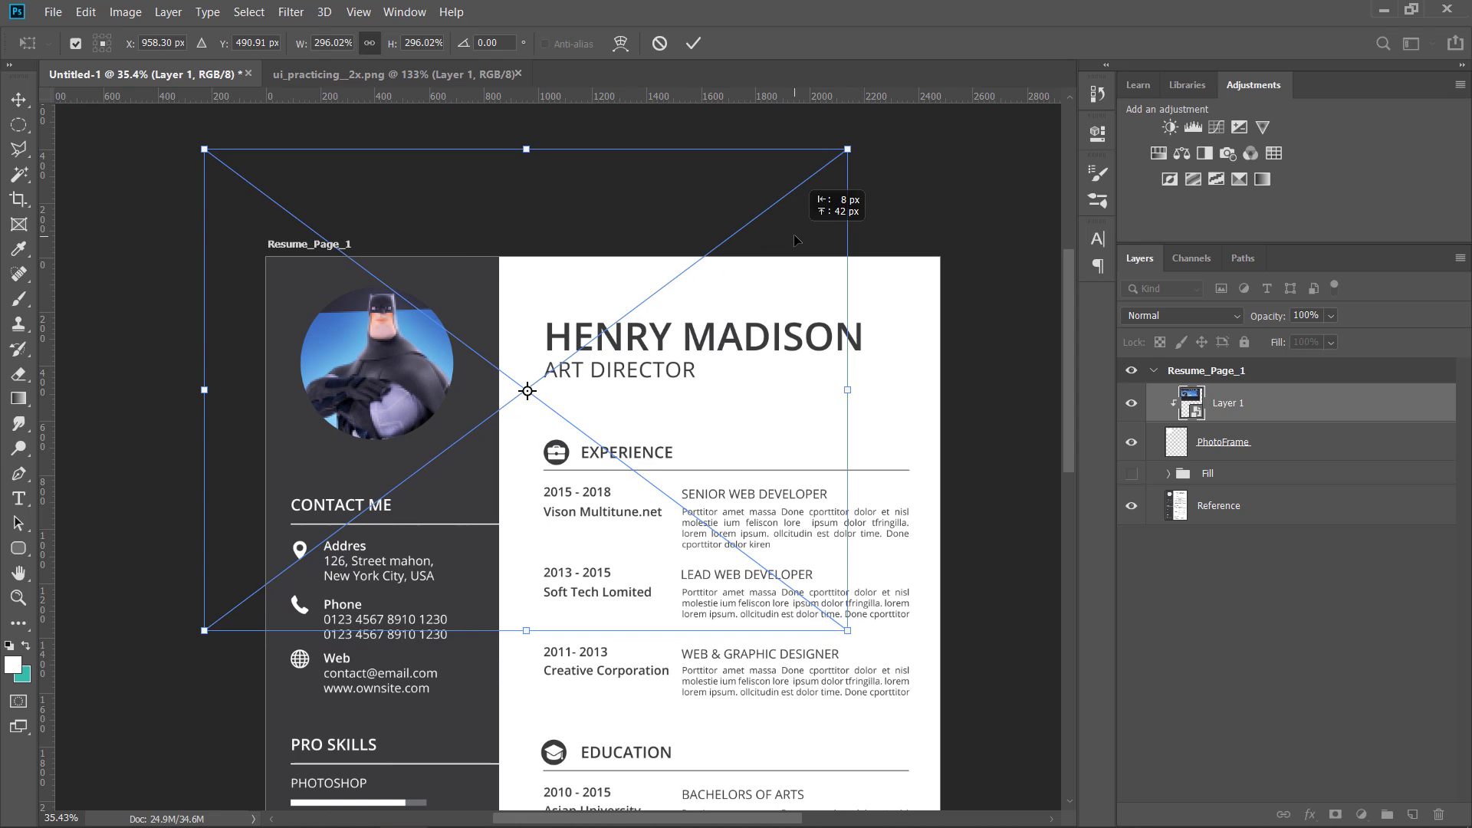
# Enlarge the clipped image to about 331%, center the figure in the photo circle, and apply the transform
pyautogui.scroll(-2, 790, 240)
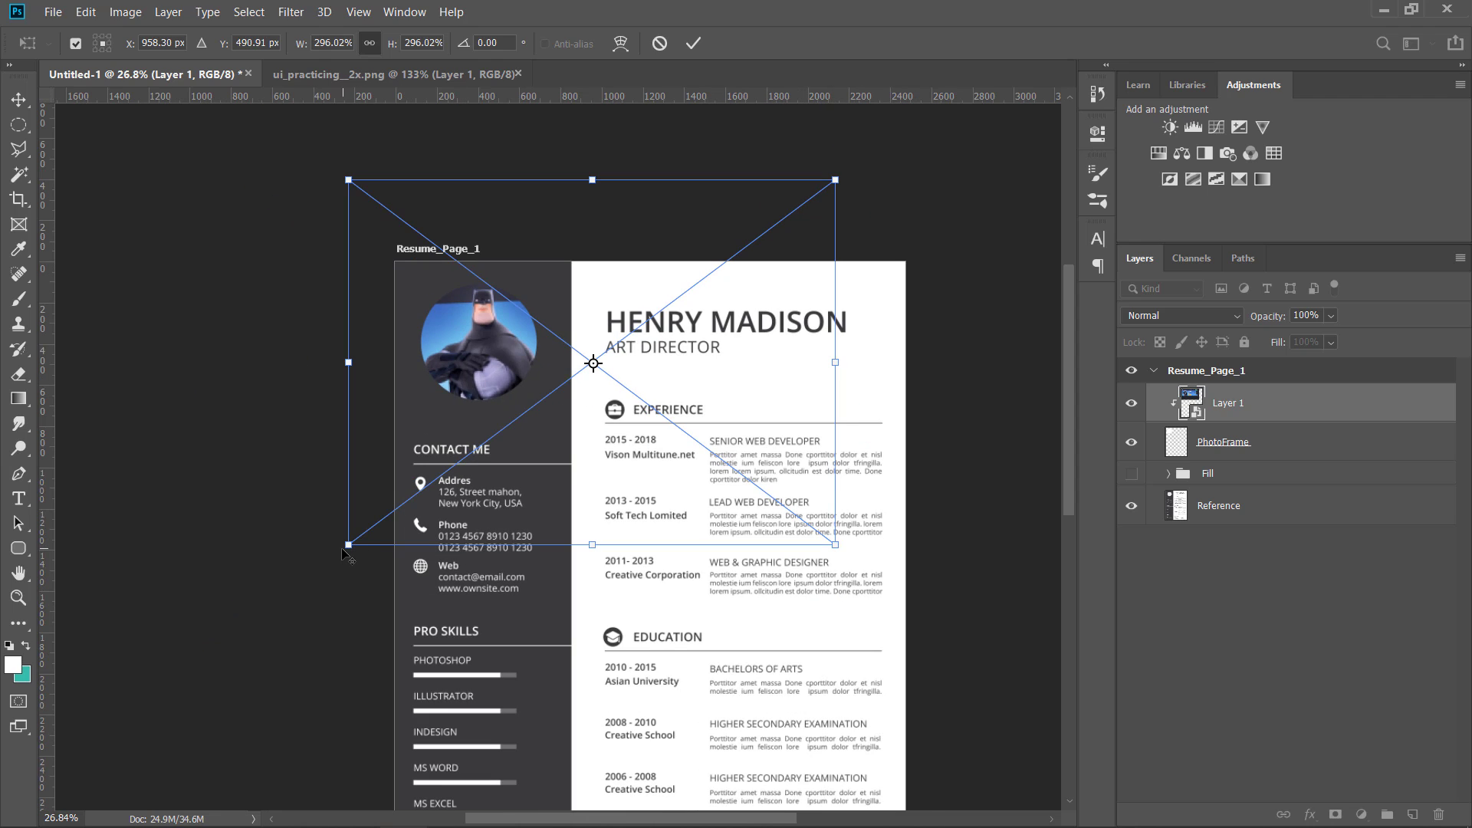
pyautogui.moveTo(348, 545); pyautogui.dragTo(260, 617)
pyautogui.moveTo(587, 392); pyautogui.dragTo(627, 404)
pyautogui.moveTo(1001, 136); pyautogui.dragTo(908, 194)
pyautogui.moveTo(879, 262); pyautogui.dragTo(843, 235)
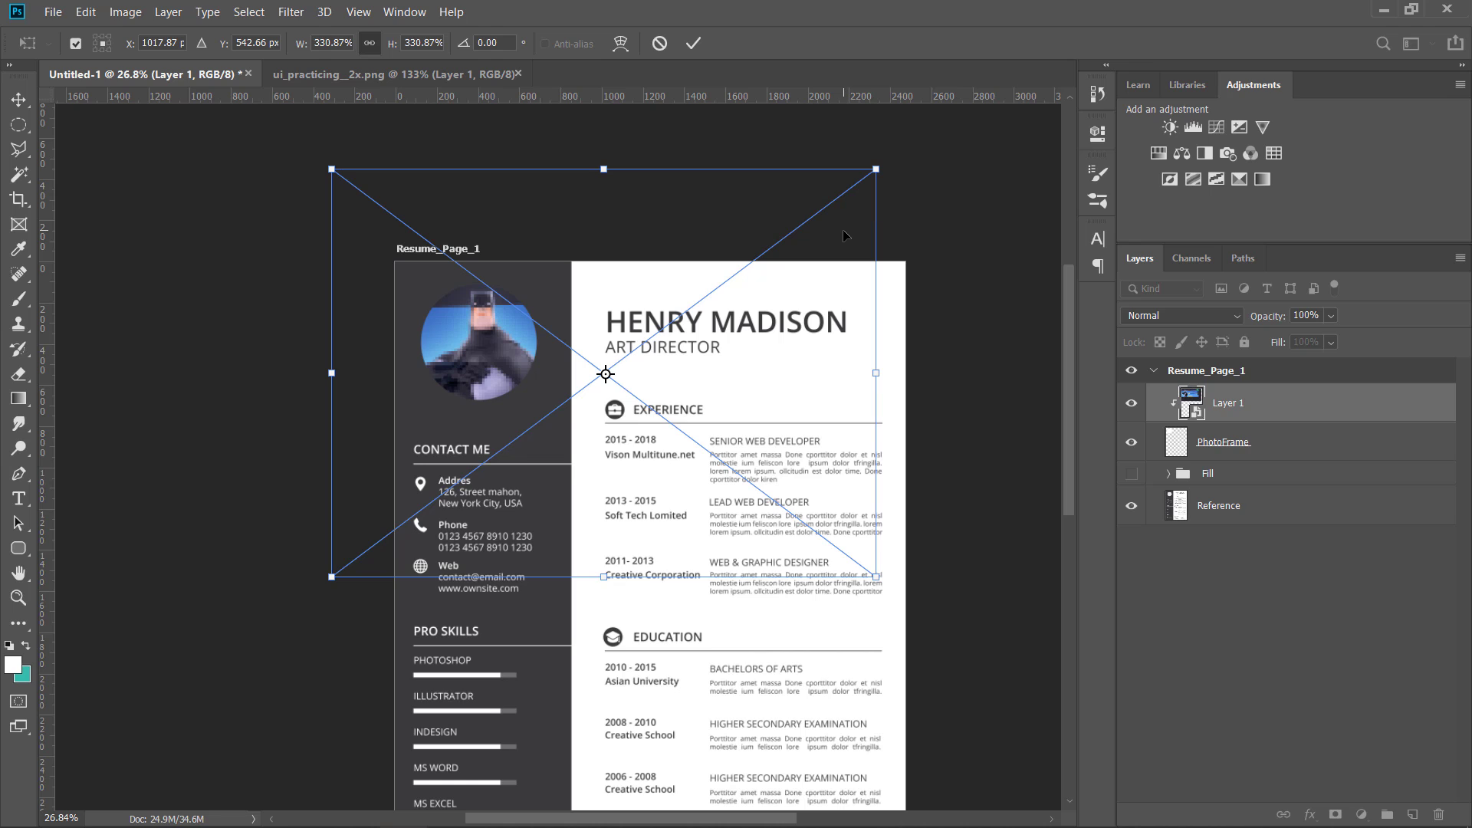
pyautogui.press('Return')
pyautogui.scroll(4, 522, 278)
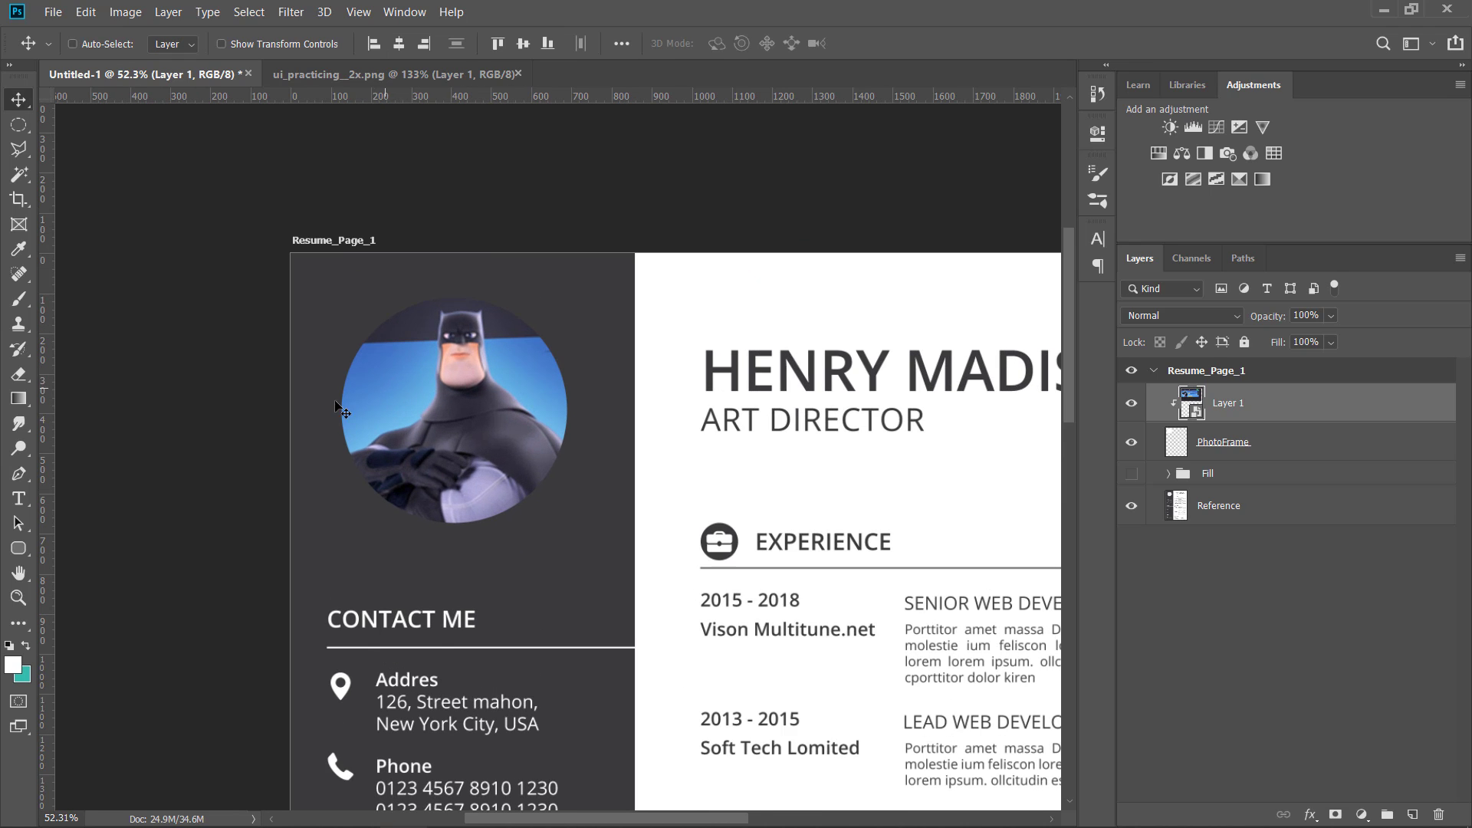
pyautogui.scroll(-2, 338, 406)
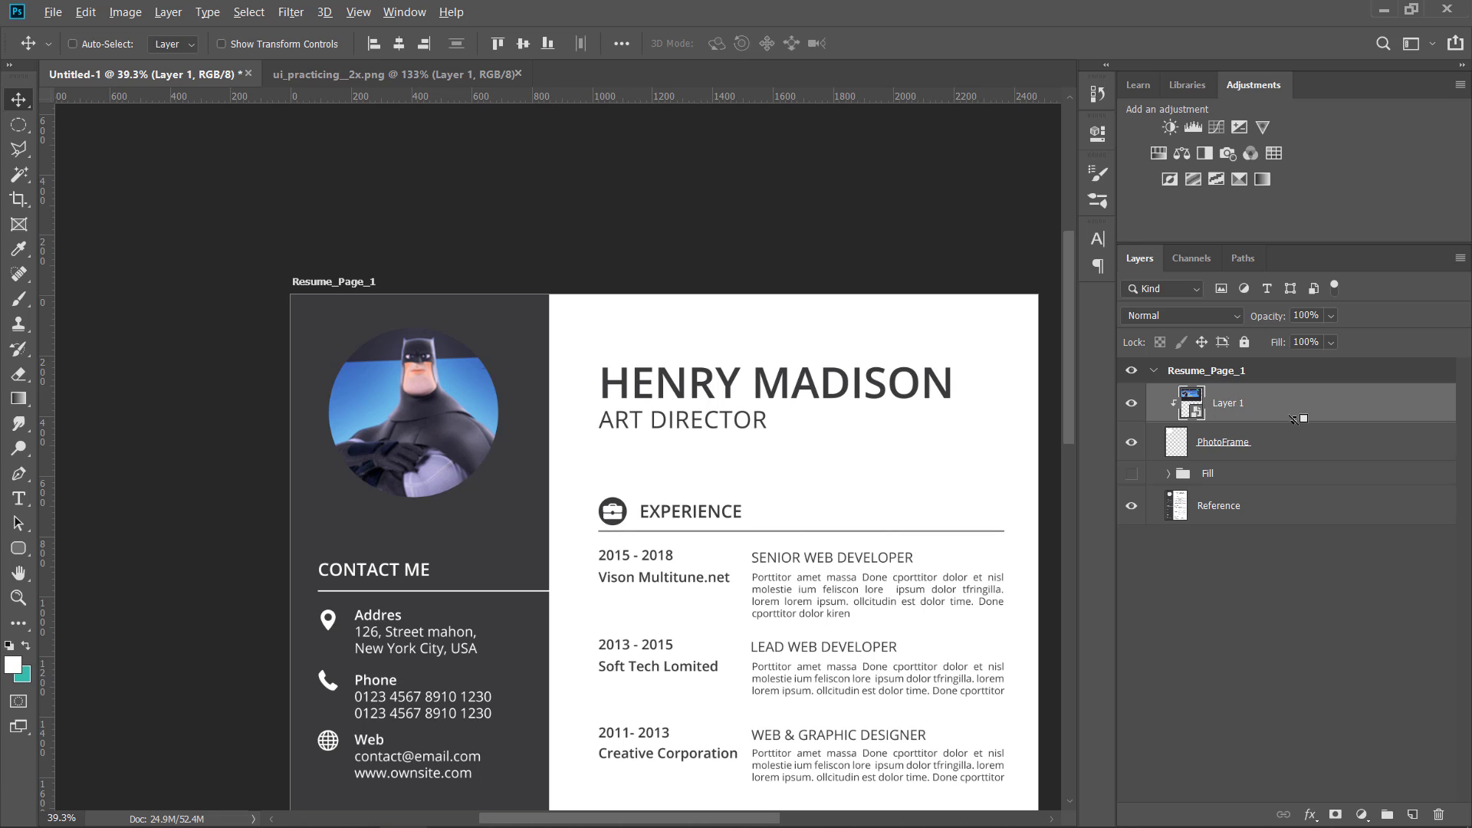
# Delete the clipped image layer and the PhotoFrame layer together
pyautogui.press('alt')
pyautogui.press('alt')
pyautogui.keyDown('ctrl'); pyautogui.click(1282, 453); pyautogui.keyUp('ctrl')
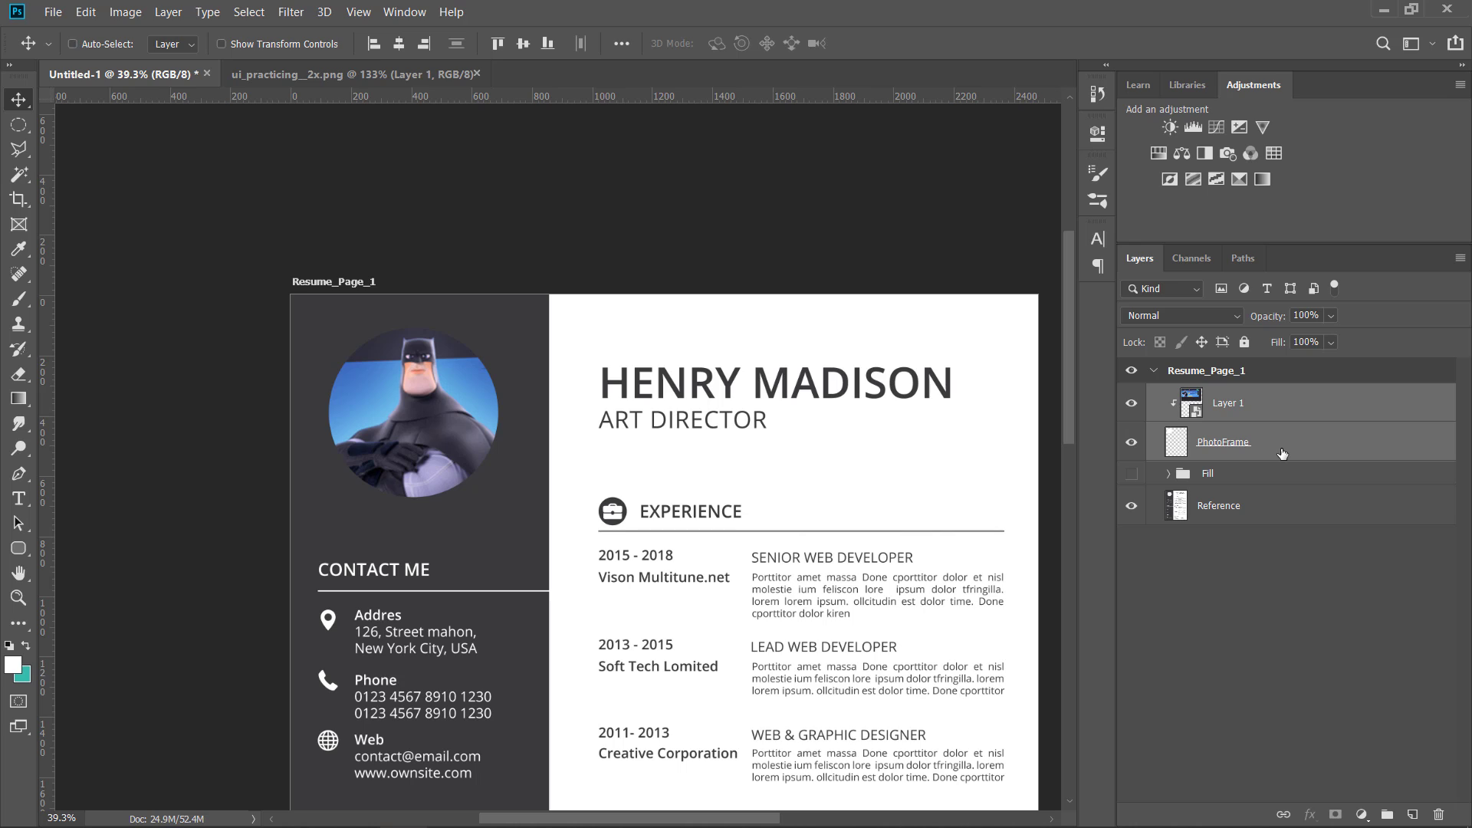
pyautogui.press('Delete')
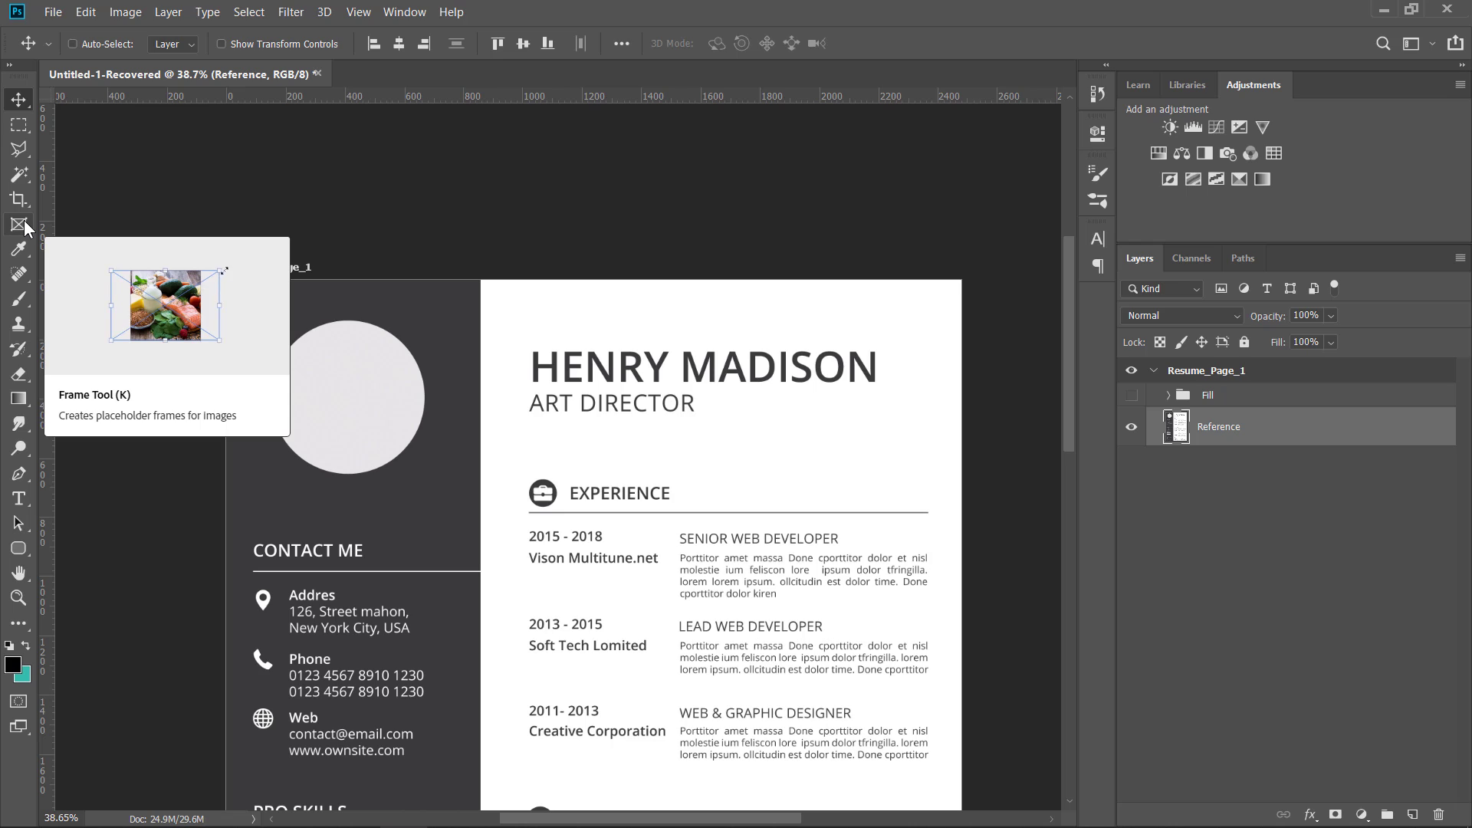
# Try drawing an elliptical frame about 500 px across with the Frame tool while the Reference layer is selected, and undo it
pyautogui.click(19, 225)
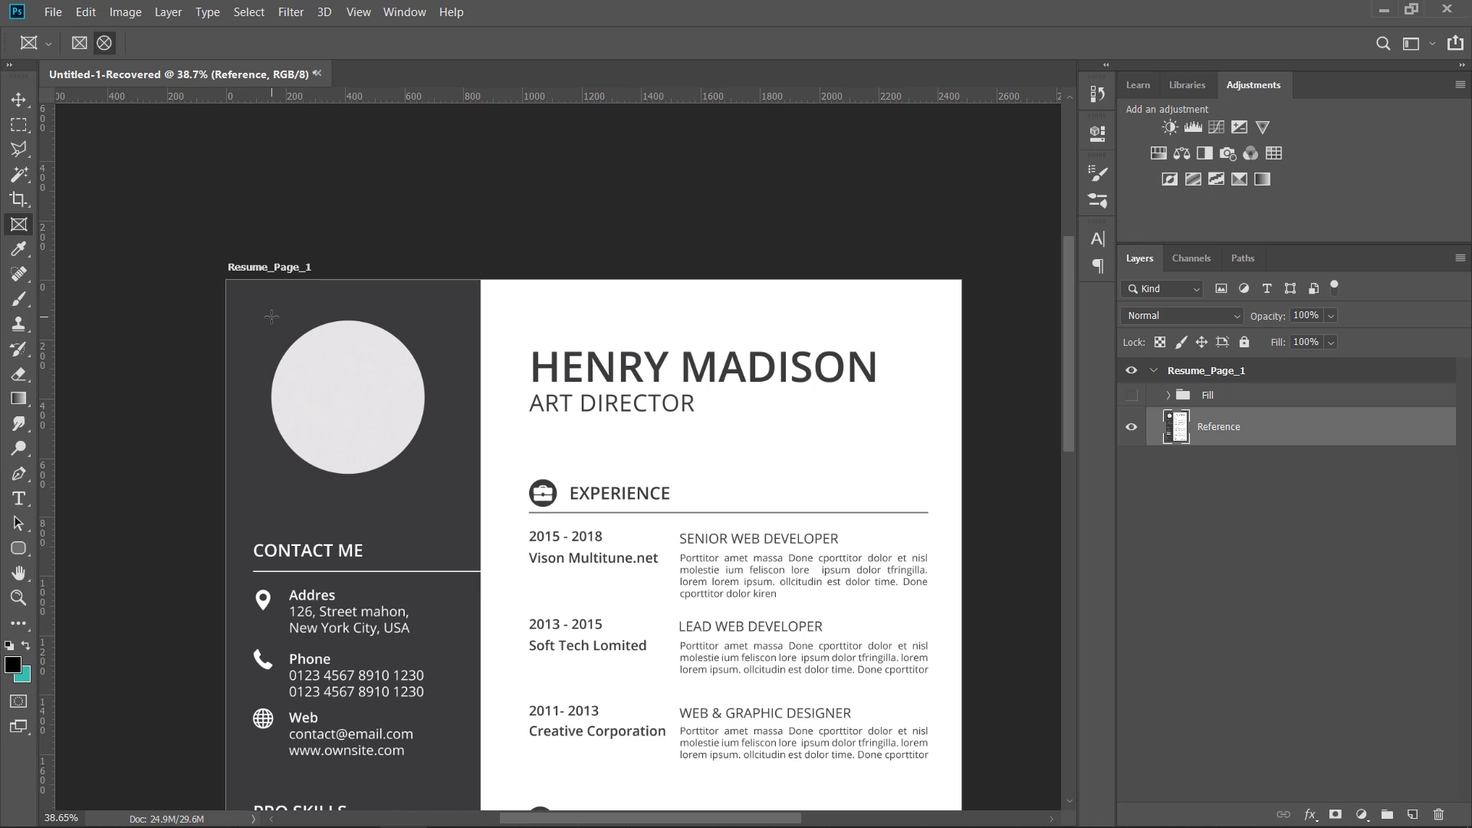
pyautogui.scroll(-2, 450, 446)
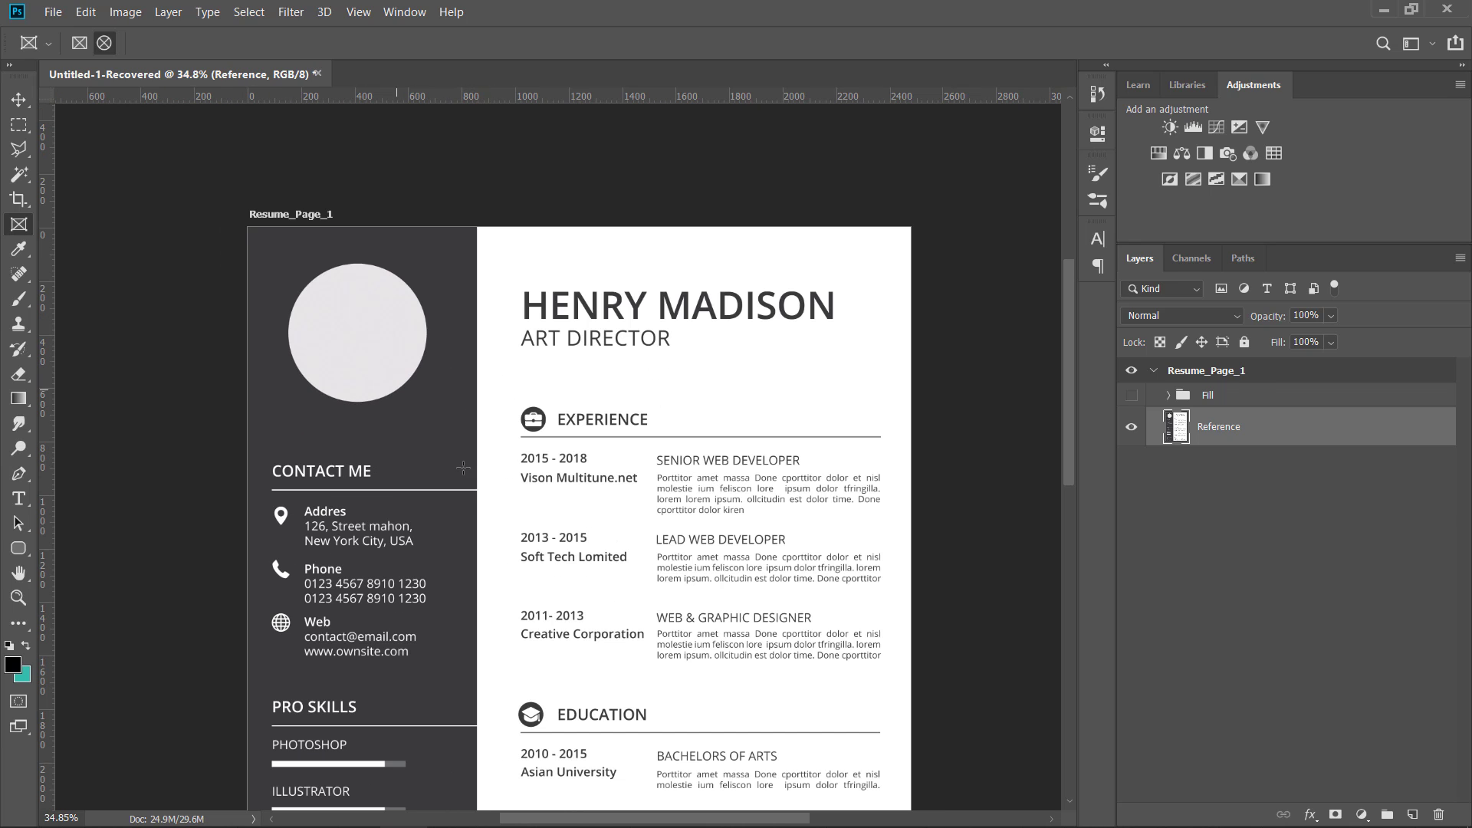
pyautogui.moveTo(423, 420); pyautogui.dragTo(558, 549)
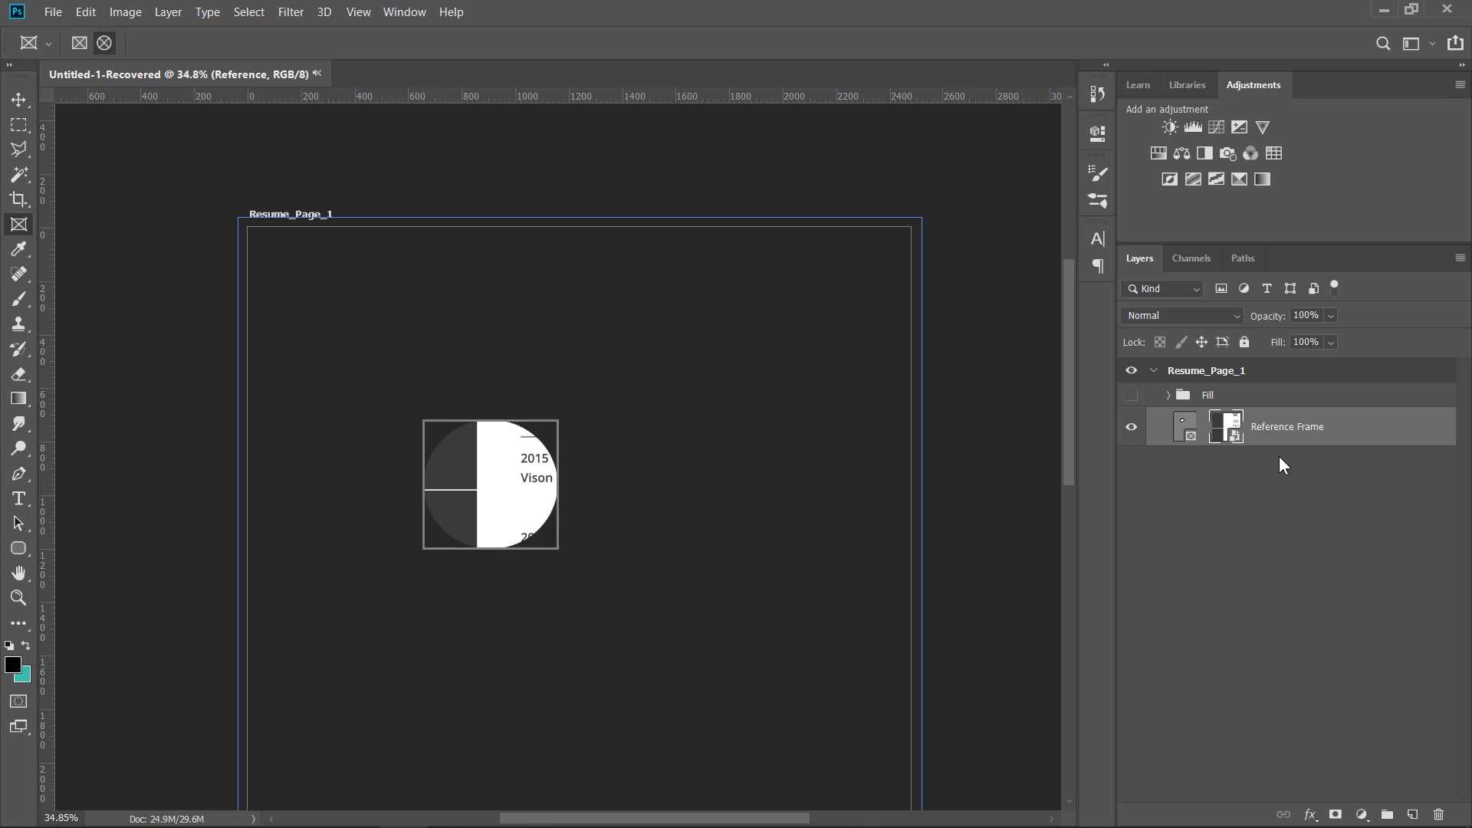
pyautogui.hotkey('ctrl', 'z')
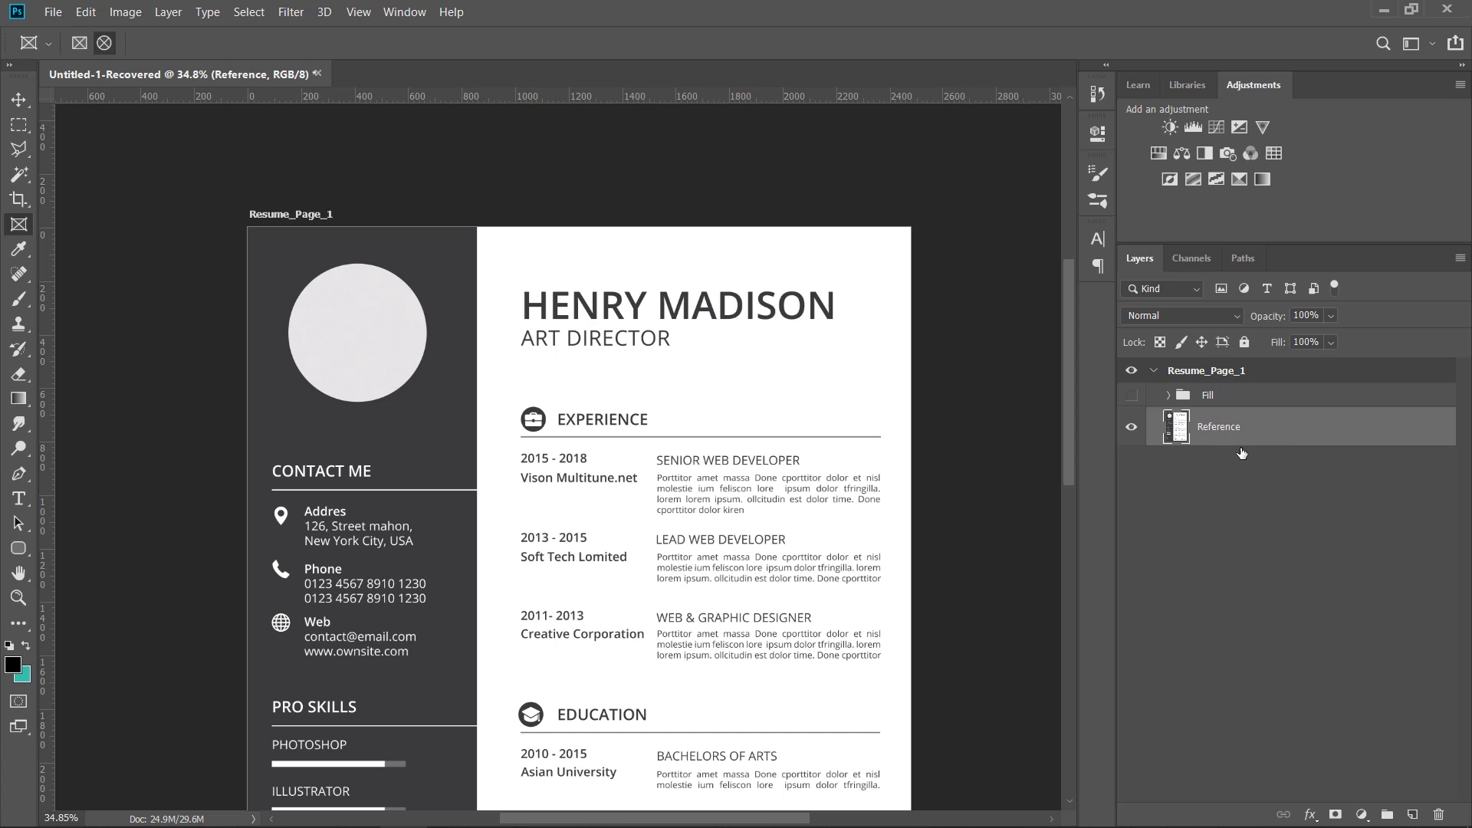
# Lock the Reference layer completely and check the original résumé template's photo on Freepik in Chrome
pyautogui.click(1244, 344)
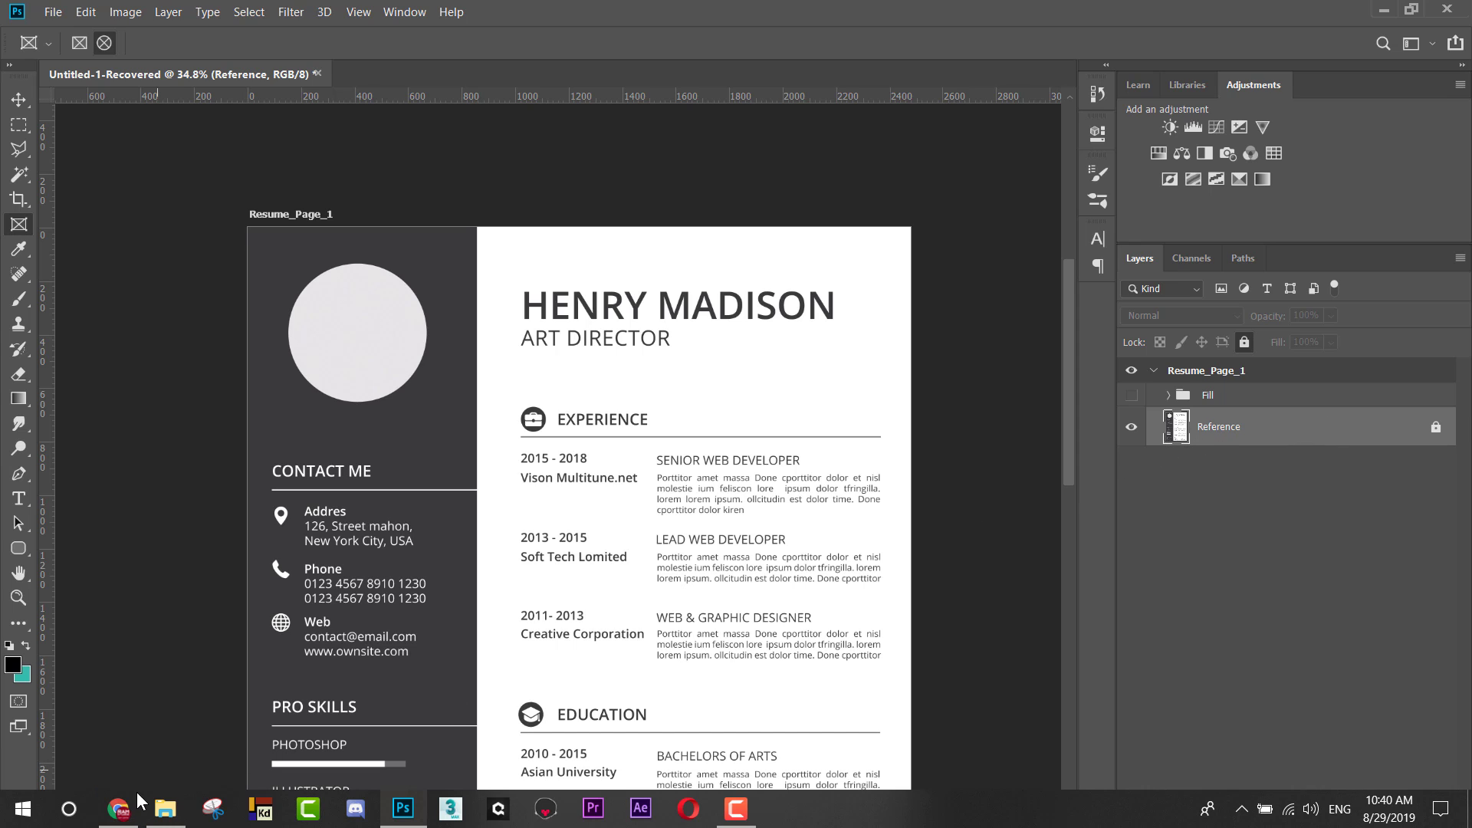
pyautogui.click(121, 811)
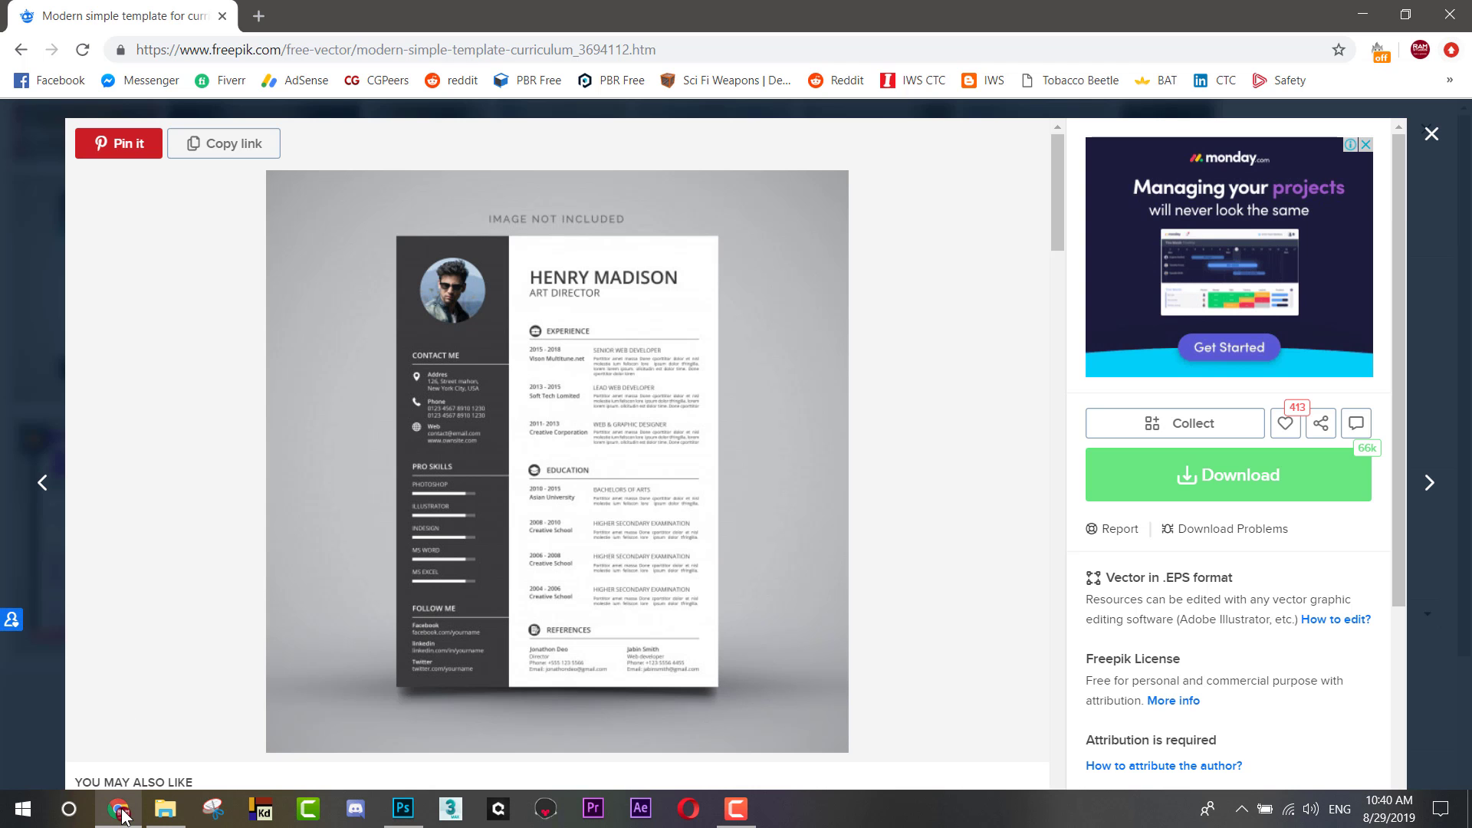
pyautogui.click(1364, 7)
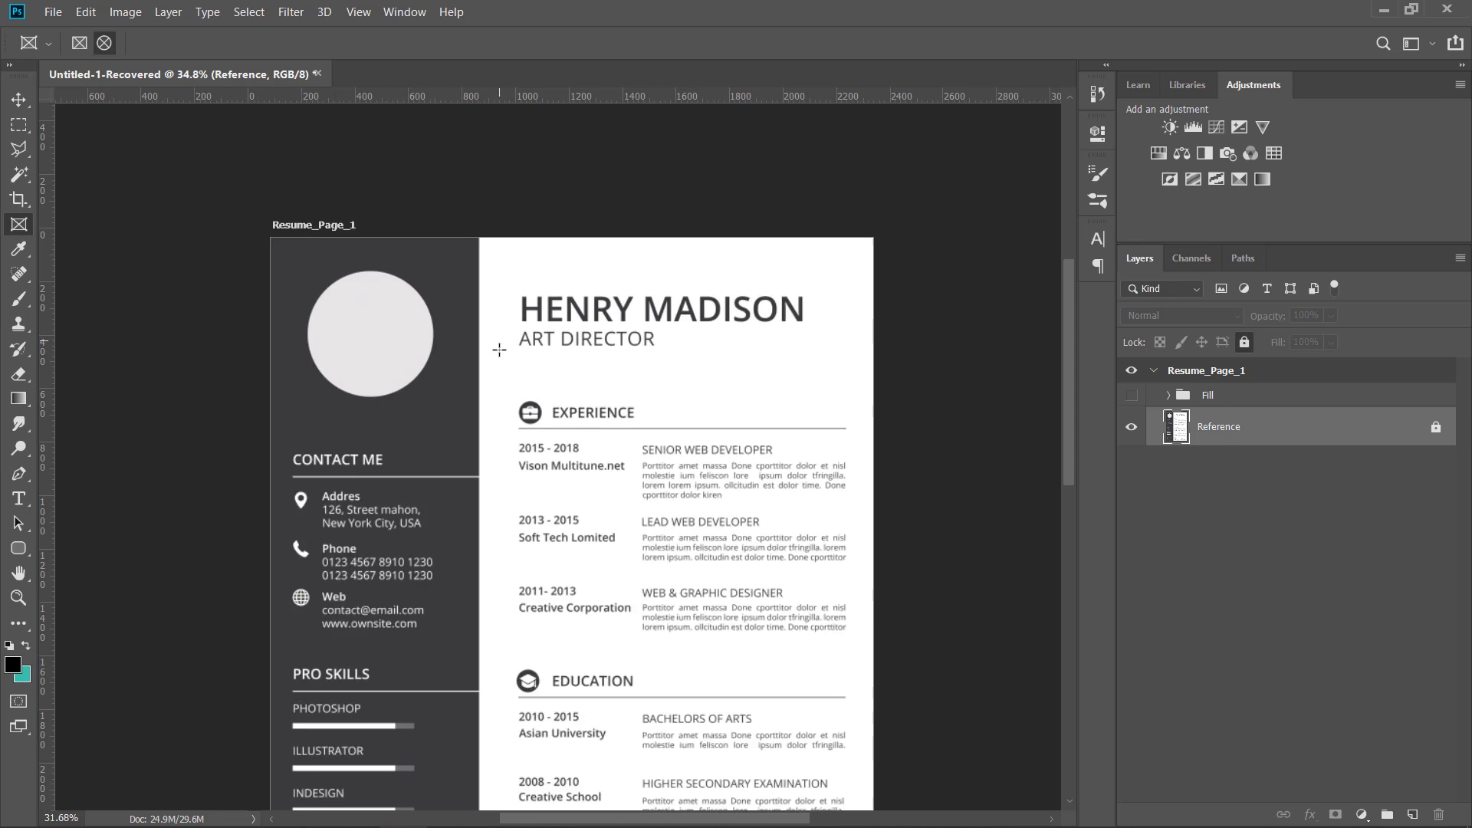
pyautogui.scroll(3, 246, 261)
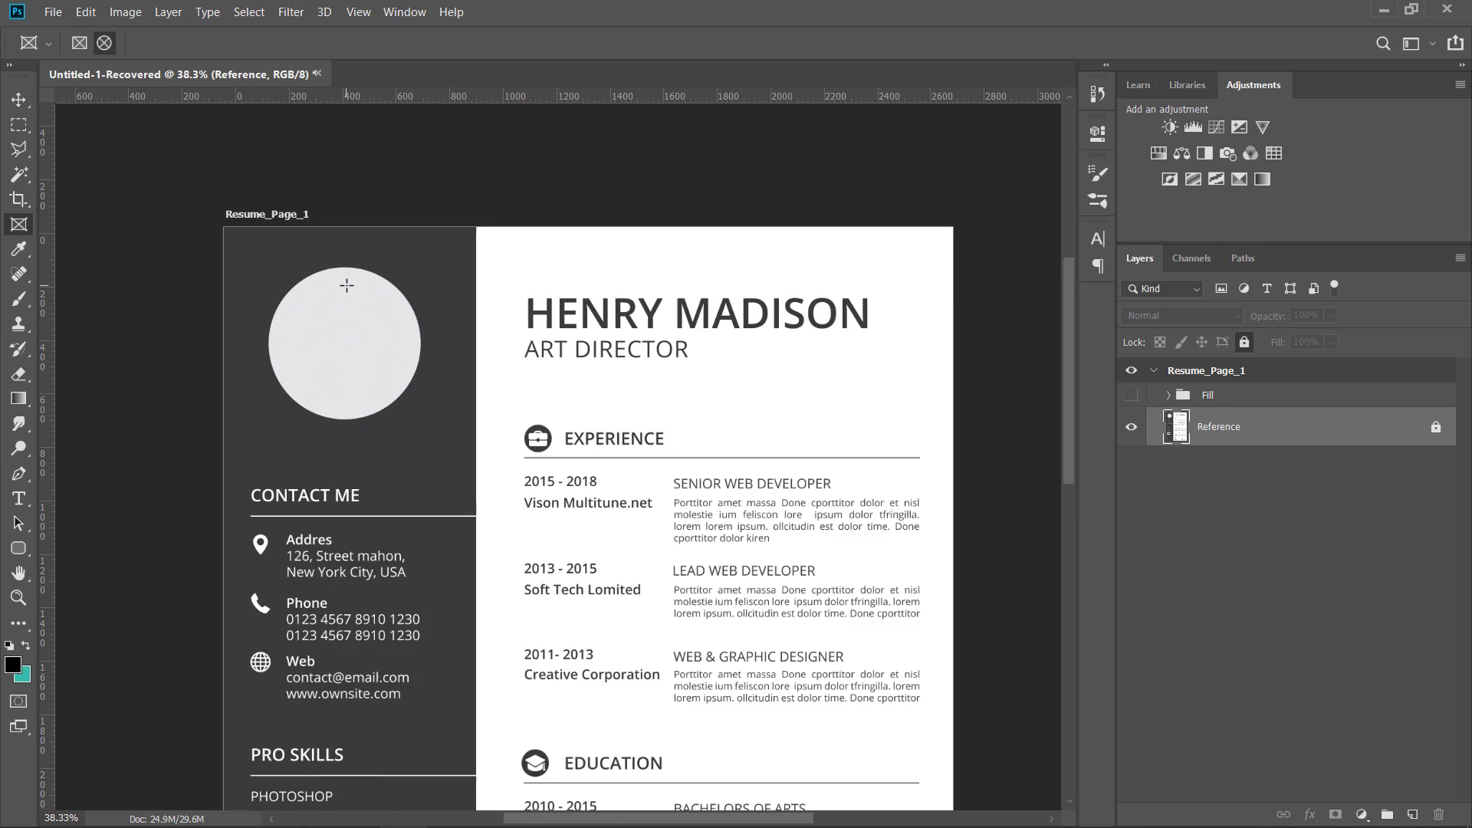
pyautogui.moveTo(231, 254); pyautogui.dragTo(458, 473)
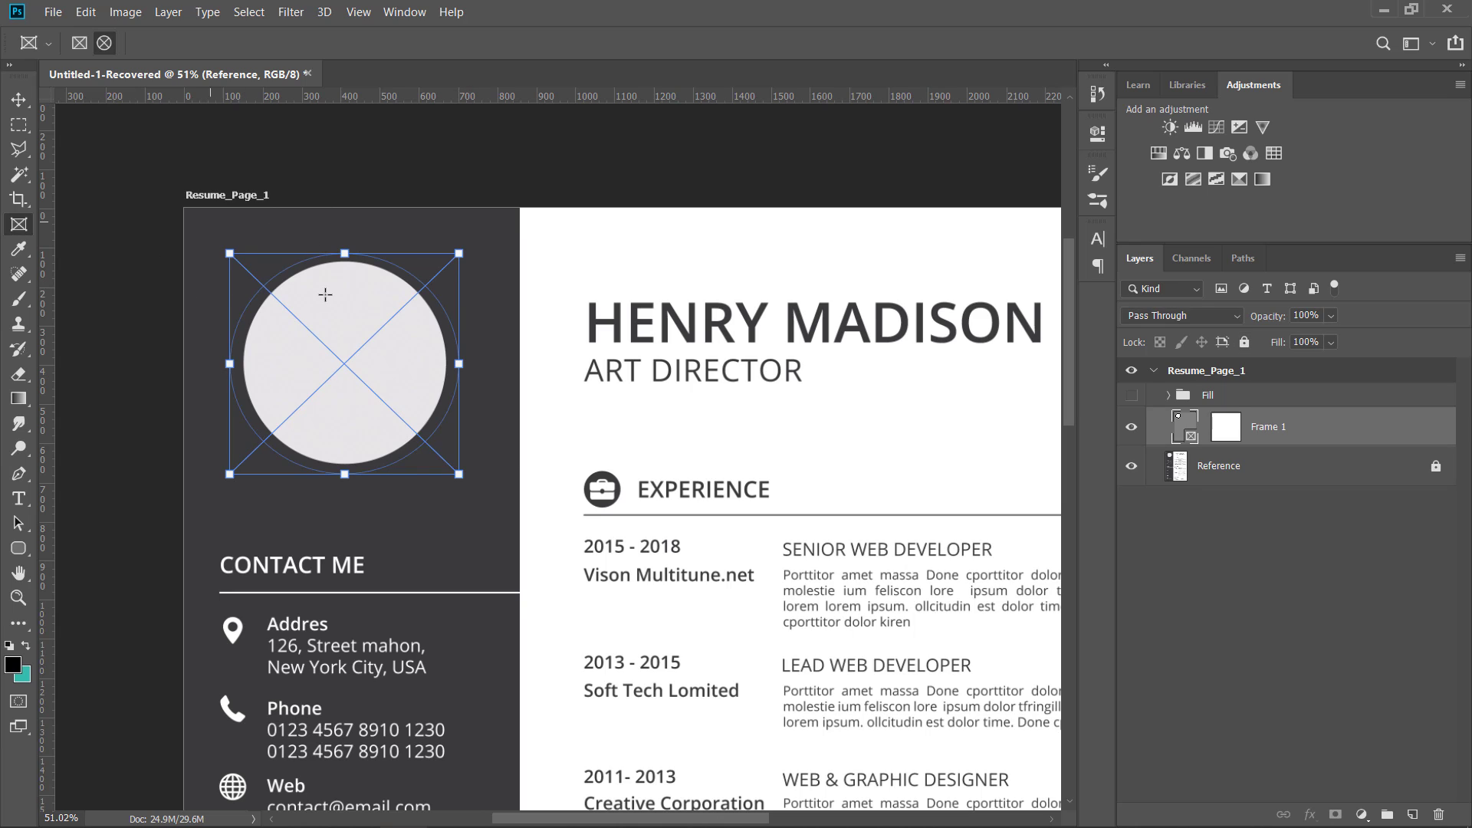
pyautogui.hotkey('ctrl', 'z')
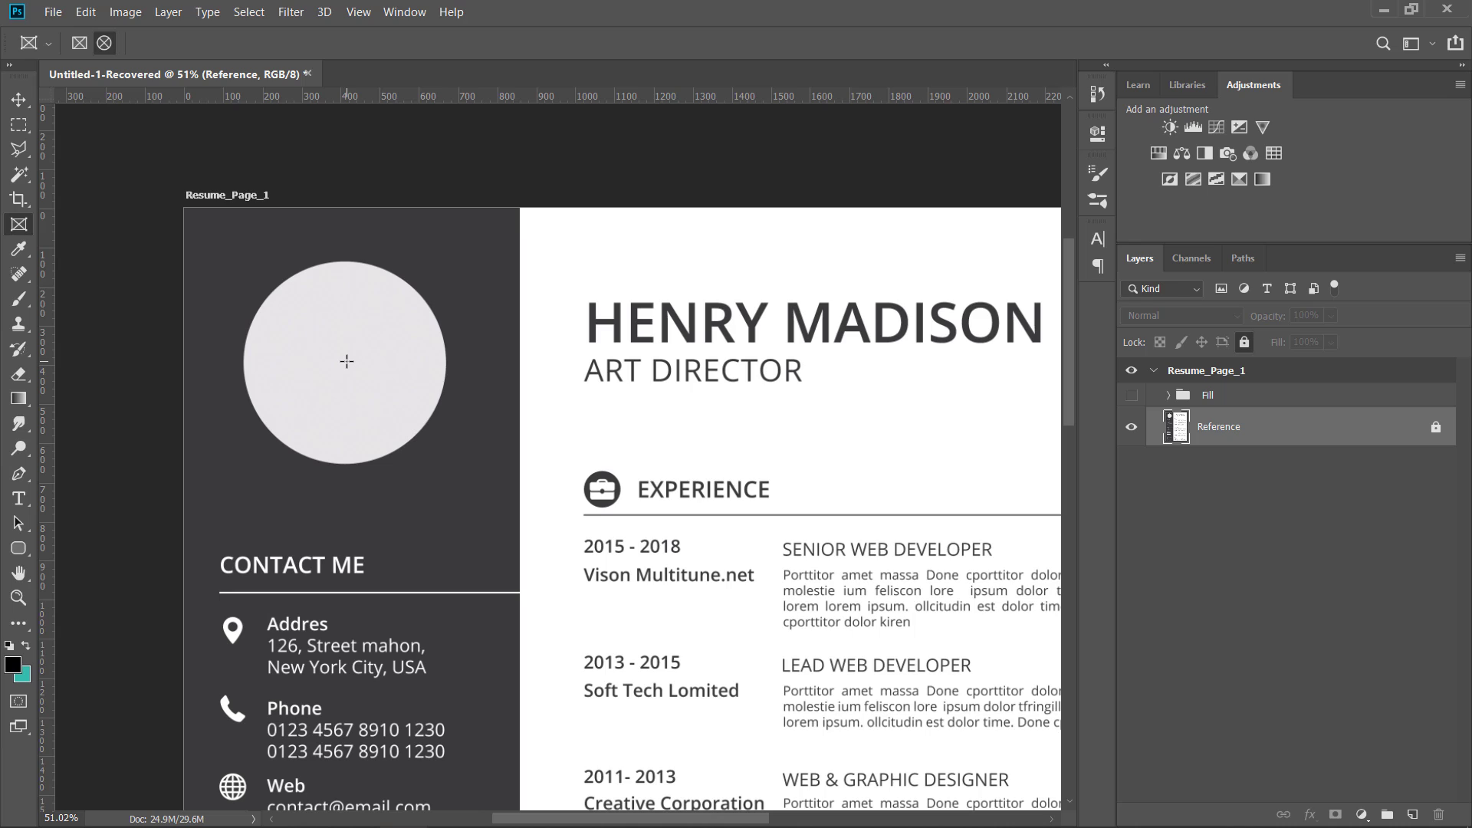
# Draw a circular frame about 550 px across from the centre of the photo placeholder circle, and align it evenly around the circle
pyautogui.moveTo(347, 361); pyautogui.dragTo(455, 487)
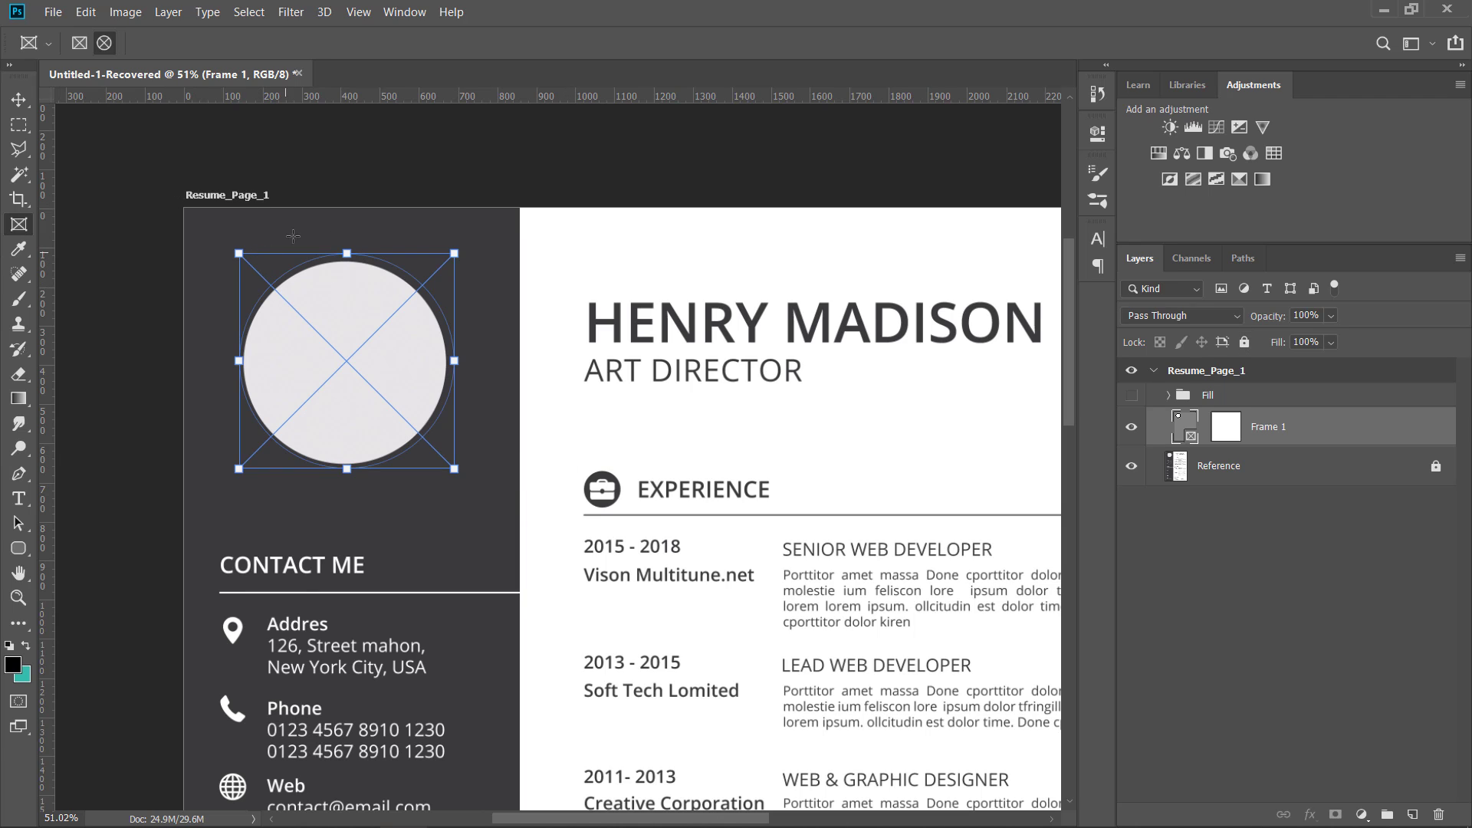
pyautogui.scroll(2, 293, 235)
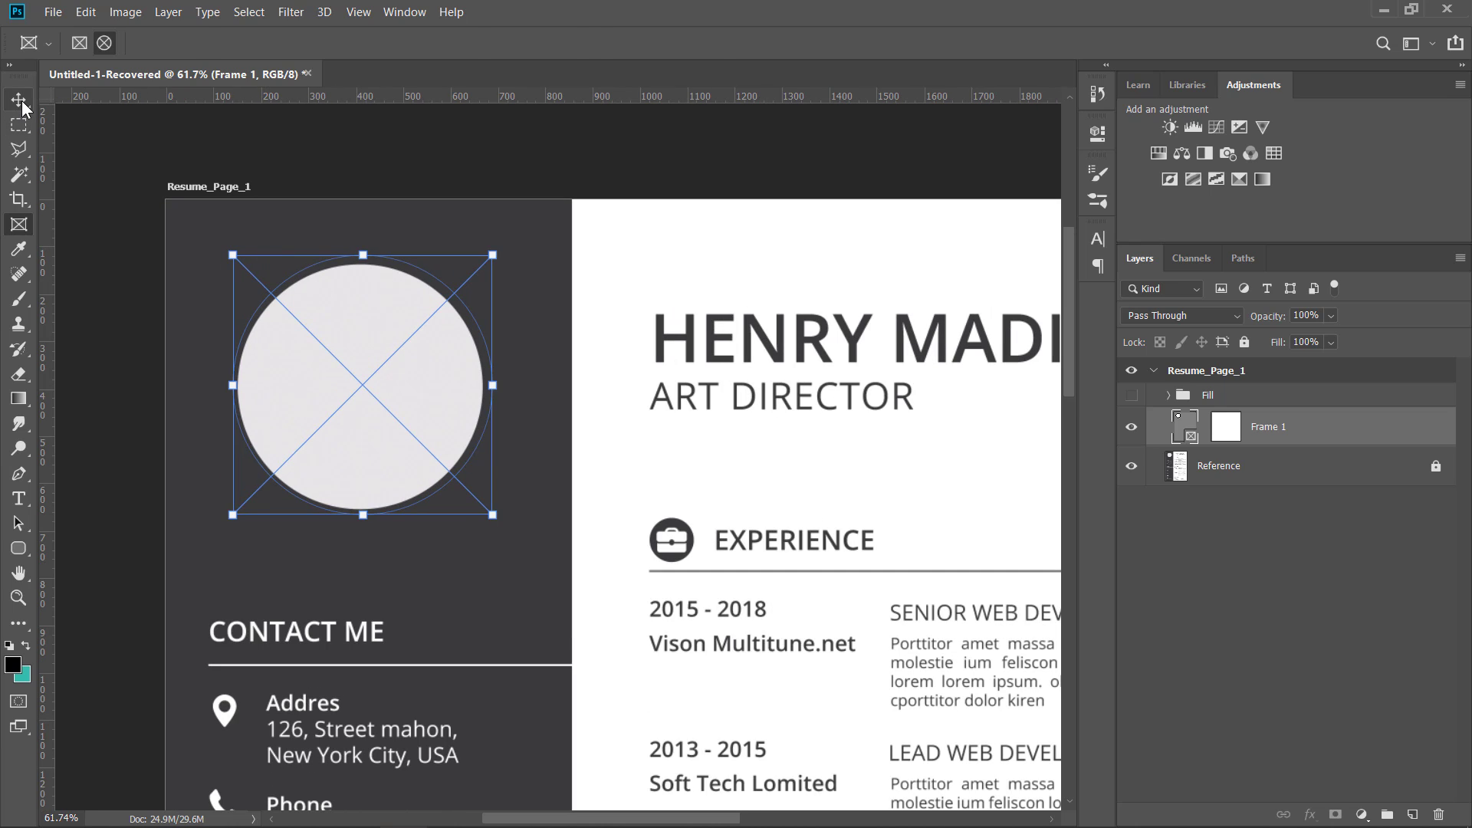
pyautogui.click(19, 100)
pyautogui.moveTo(388, 401); pyautogui.dragTo(387, 384)
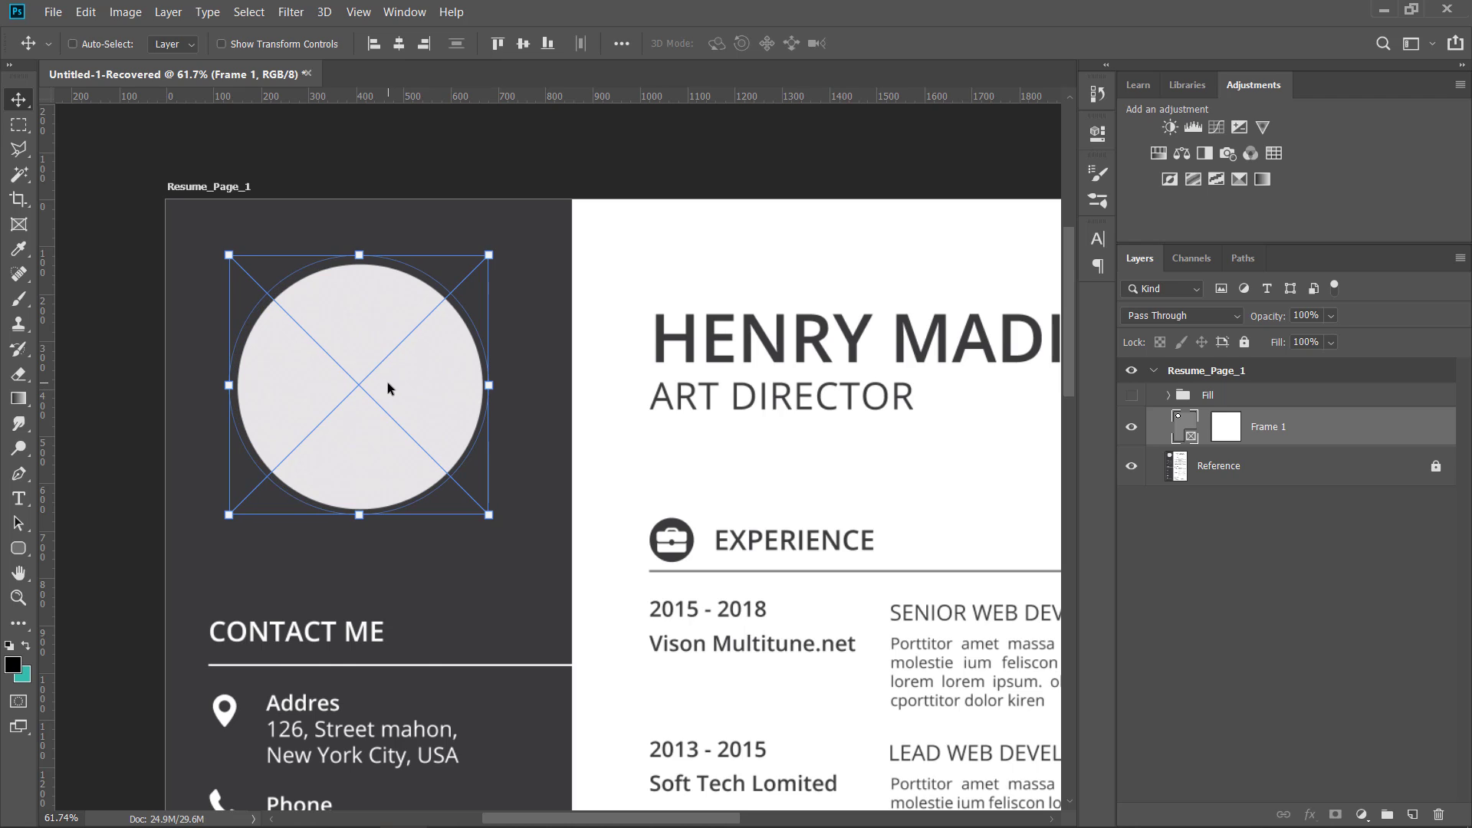
pyautogui.moveTo(387, 383); pyautogui.dragTo(364, 368)
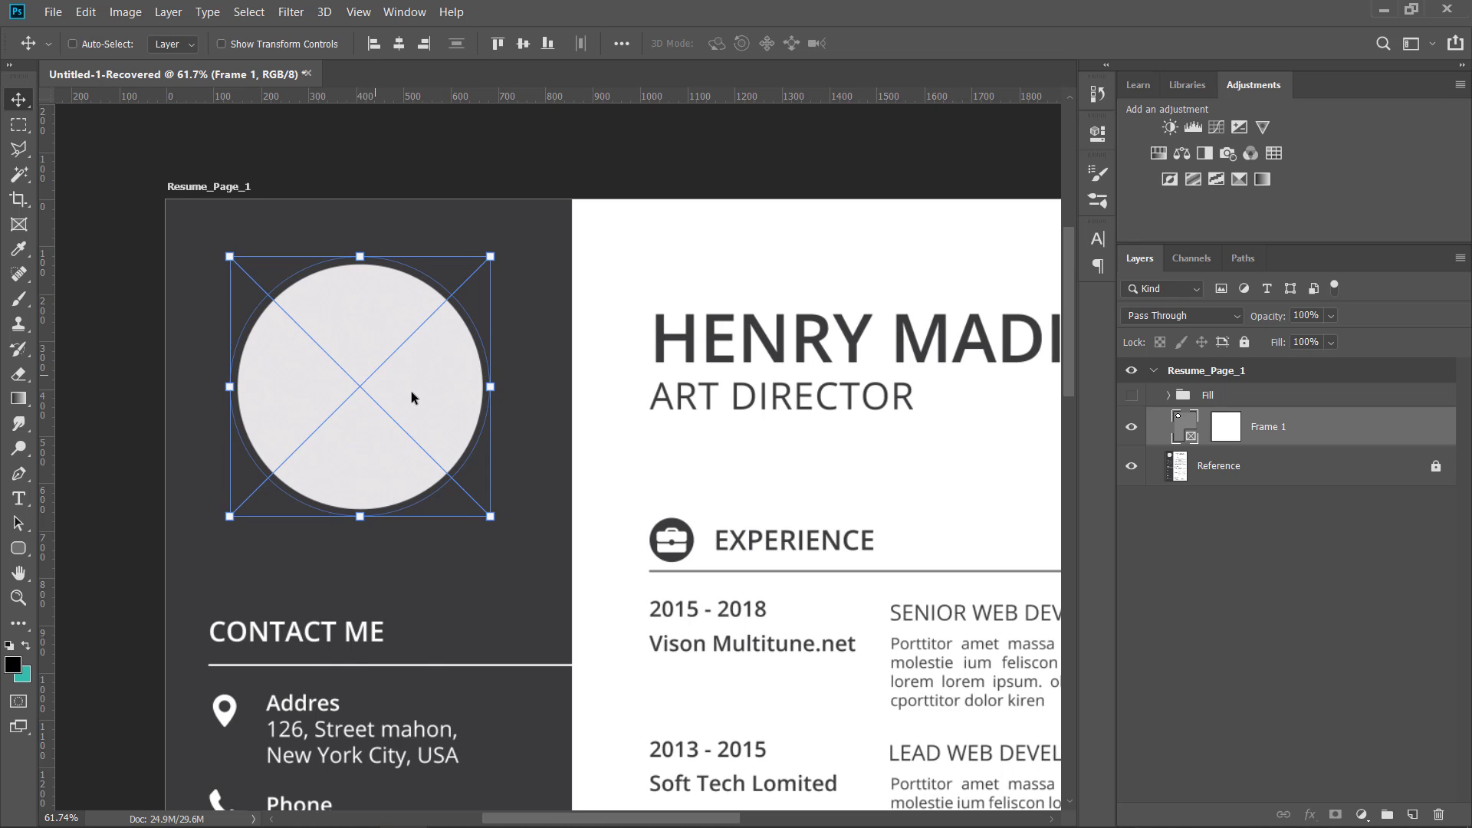
pyautogui.scroll(-1, 411, 395)
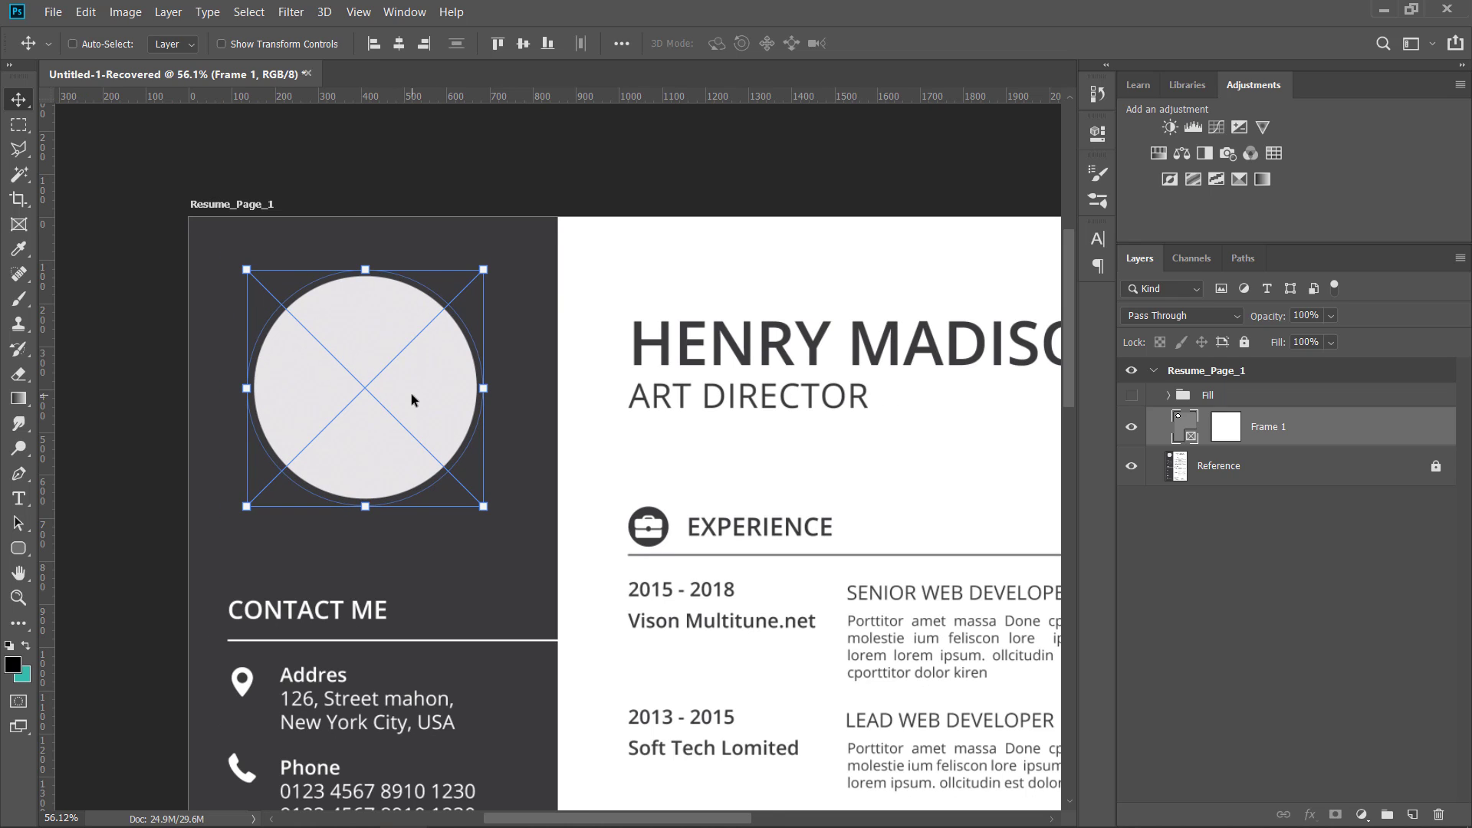
pyautogui.scroll(-1, 410, 393)
pyautogui.scroll(3, 356, 349)
pyautogui.scroll(1, 355, 368)
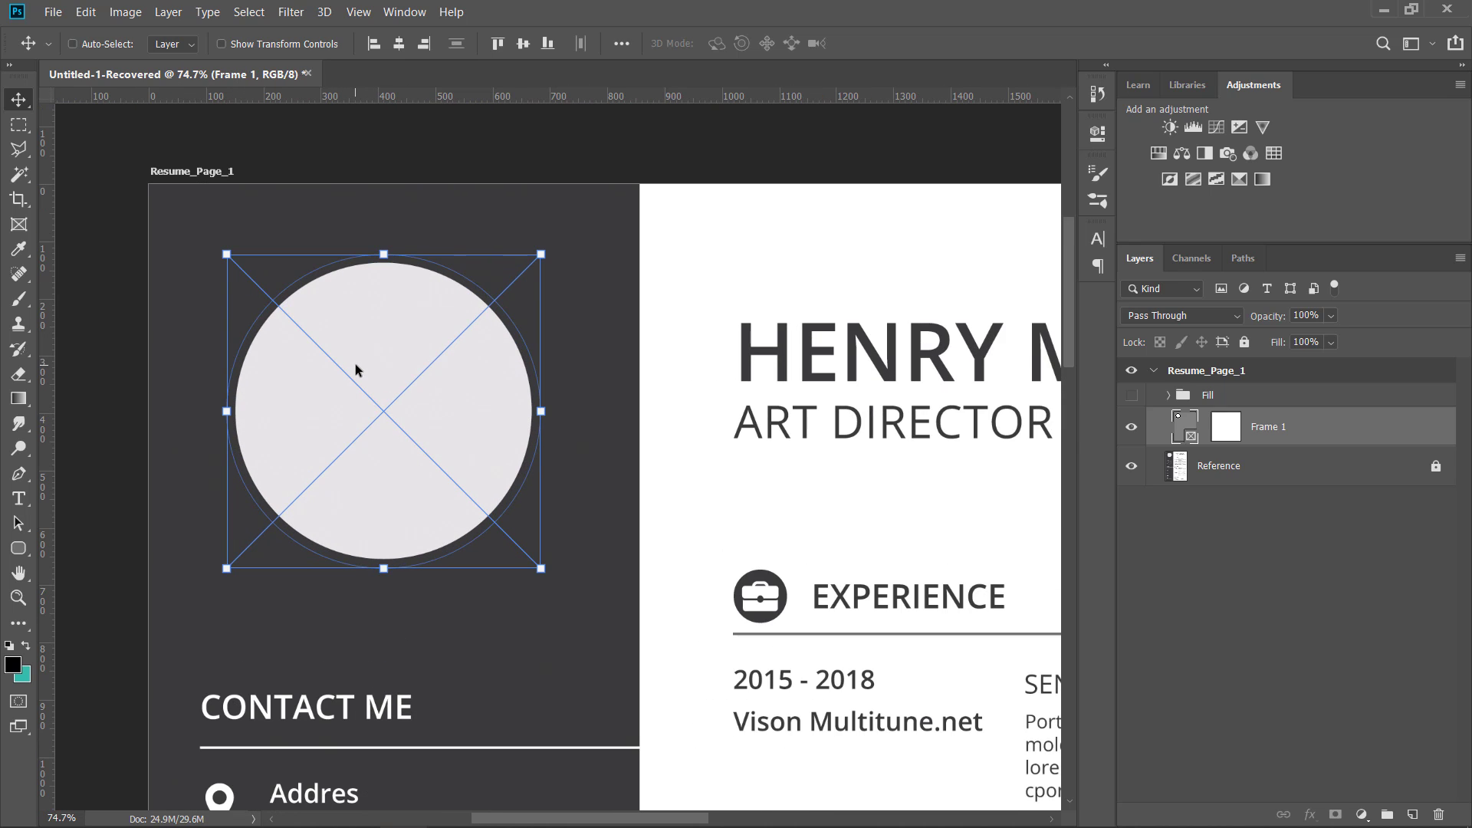
pyautogui.scroll(-2, 355, 363)
pyautogui.scroll(1, 453, 379)
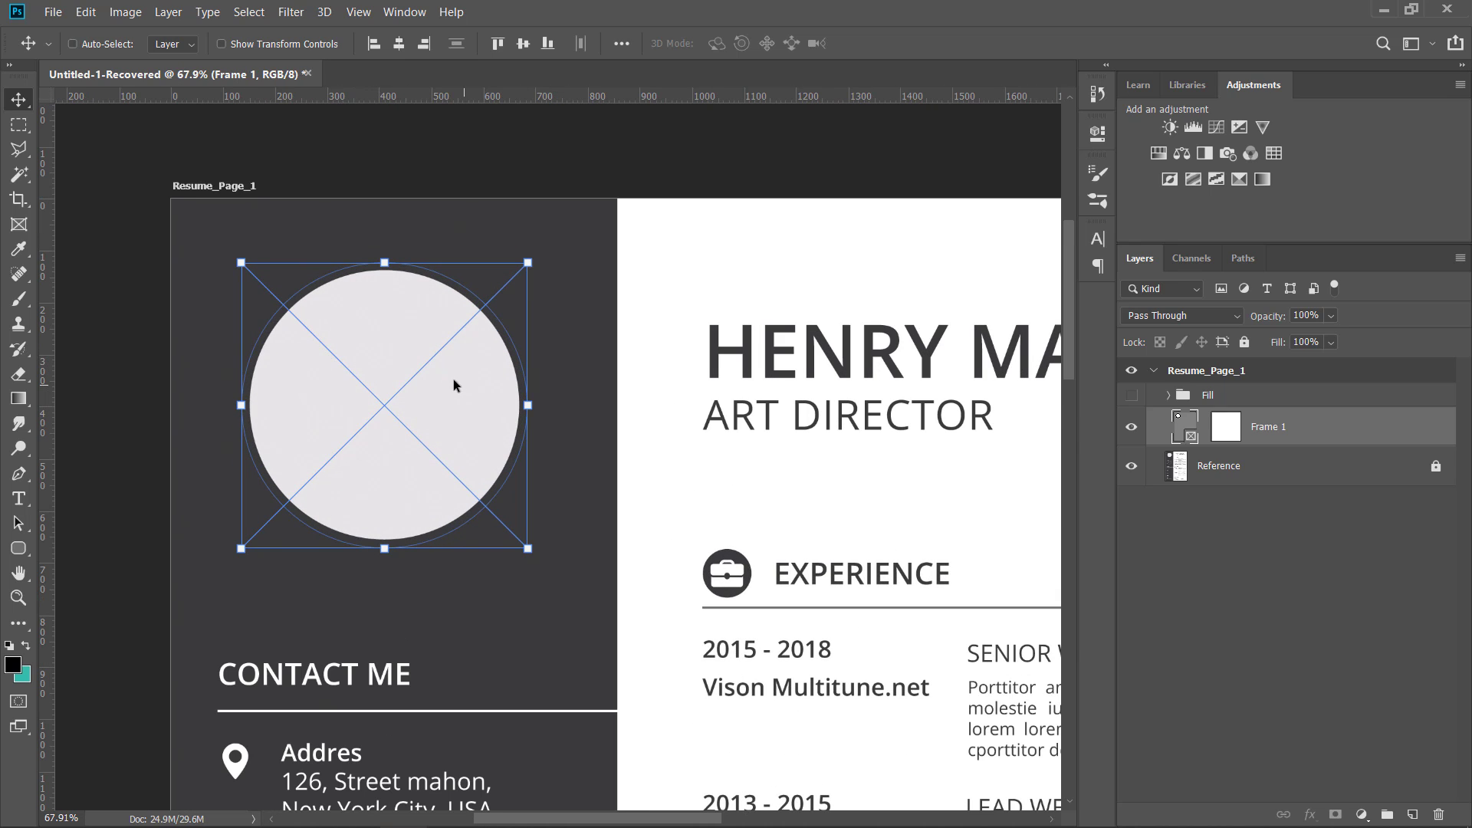
# Rename the new frame layer as PhotoFrame
pyautogui.doubleClick(1261, 432)
pyautogui.write('PhotoFrame')
pyautogui.click(1305, 535)
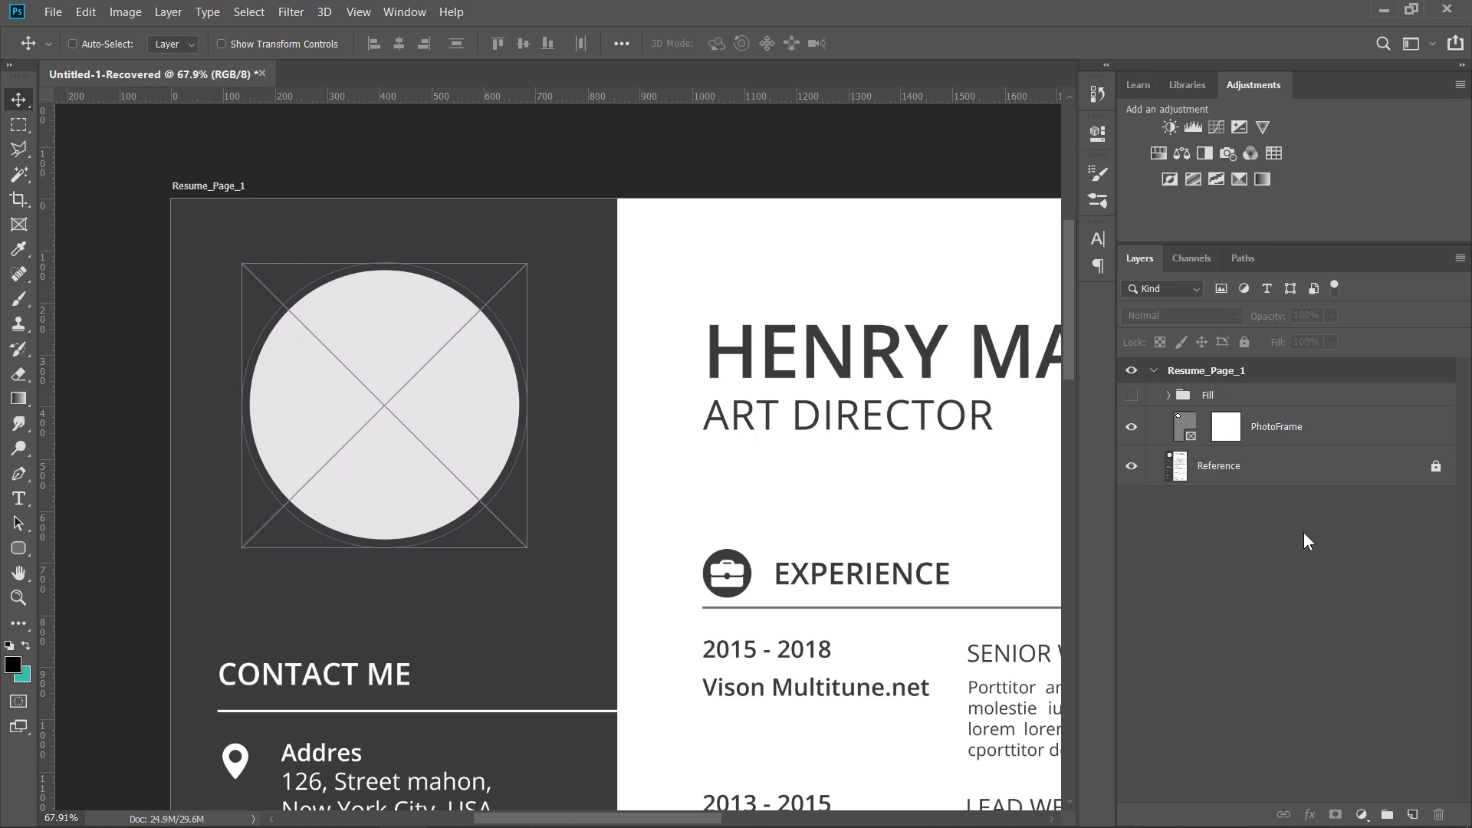
# Select the PhotoFrame layer and open ui_practicing__2x.png from the Desktop
pyautogui.click(1294, 436)
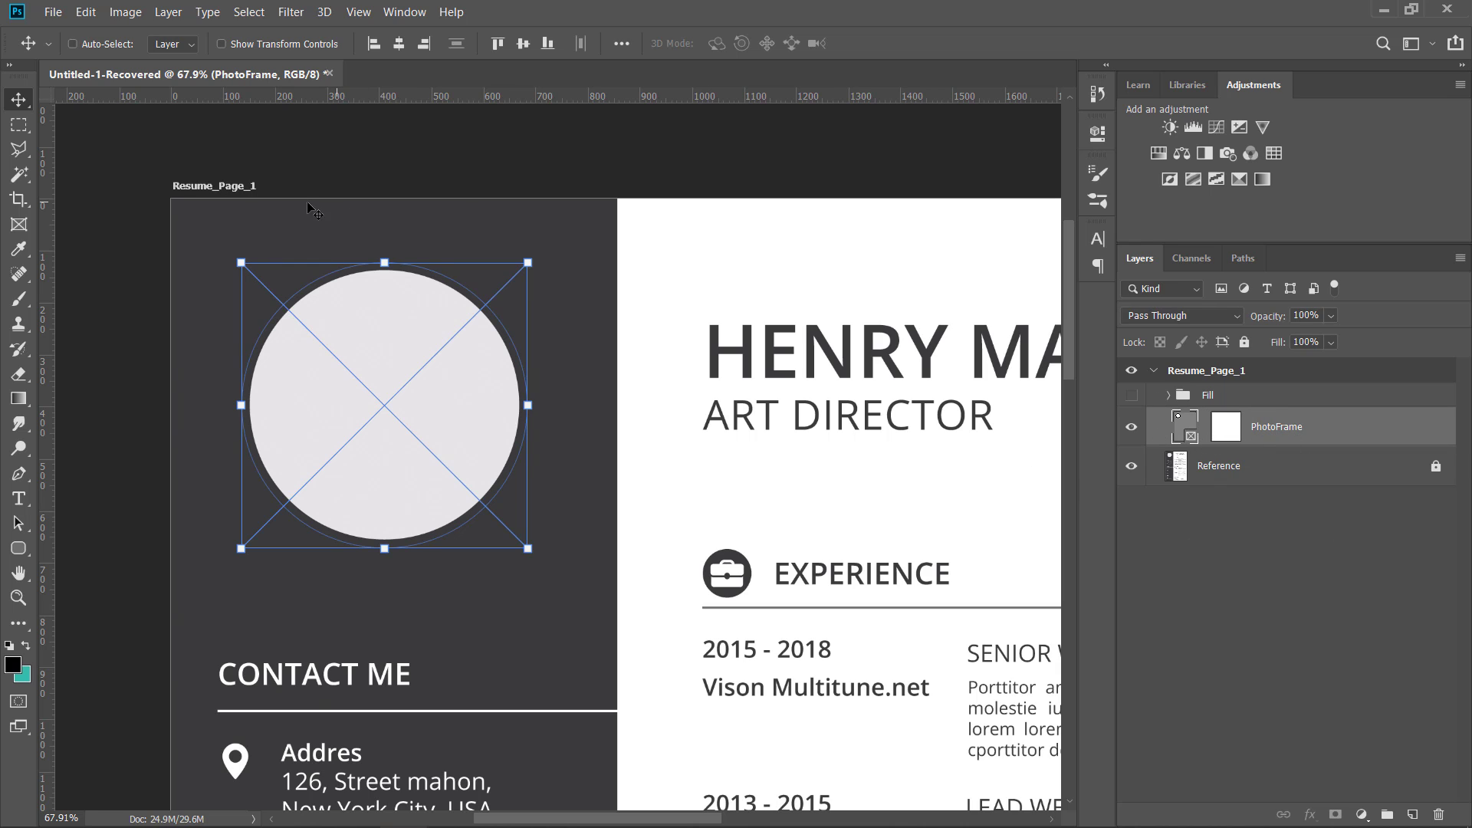
pyautogui.click(52, 11)
pyautogui.moveTo(88, 120)
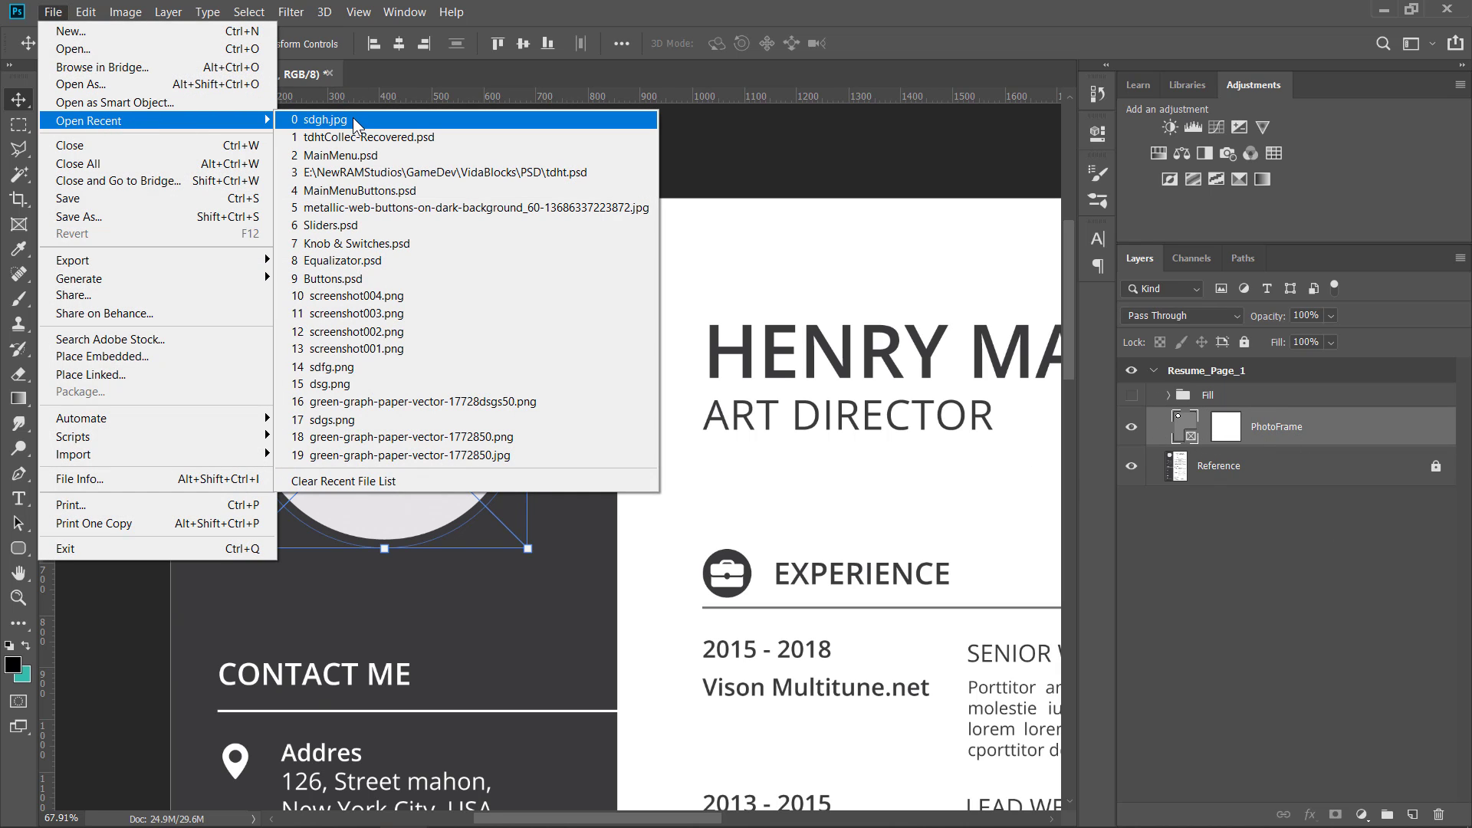
pyautogui.click(72, 48)
pyautogui.scroll(-15, 981, 472)
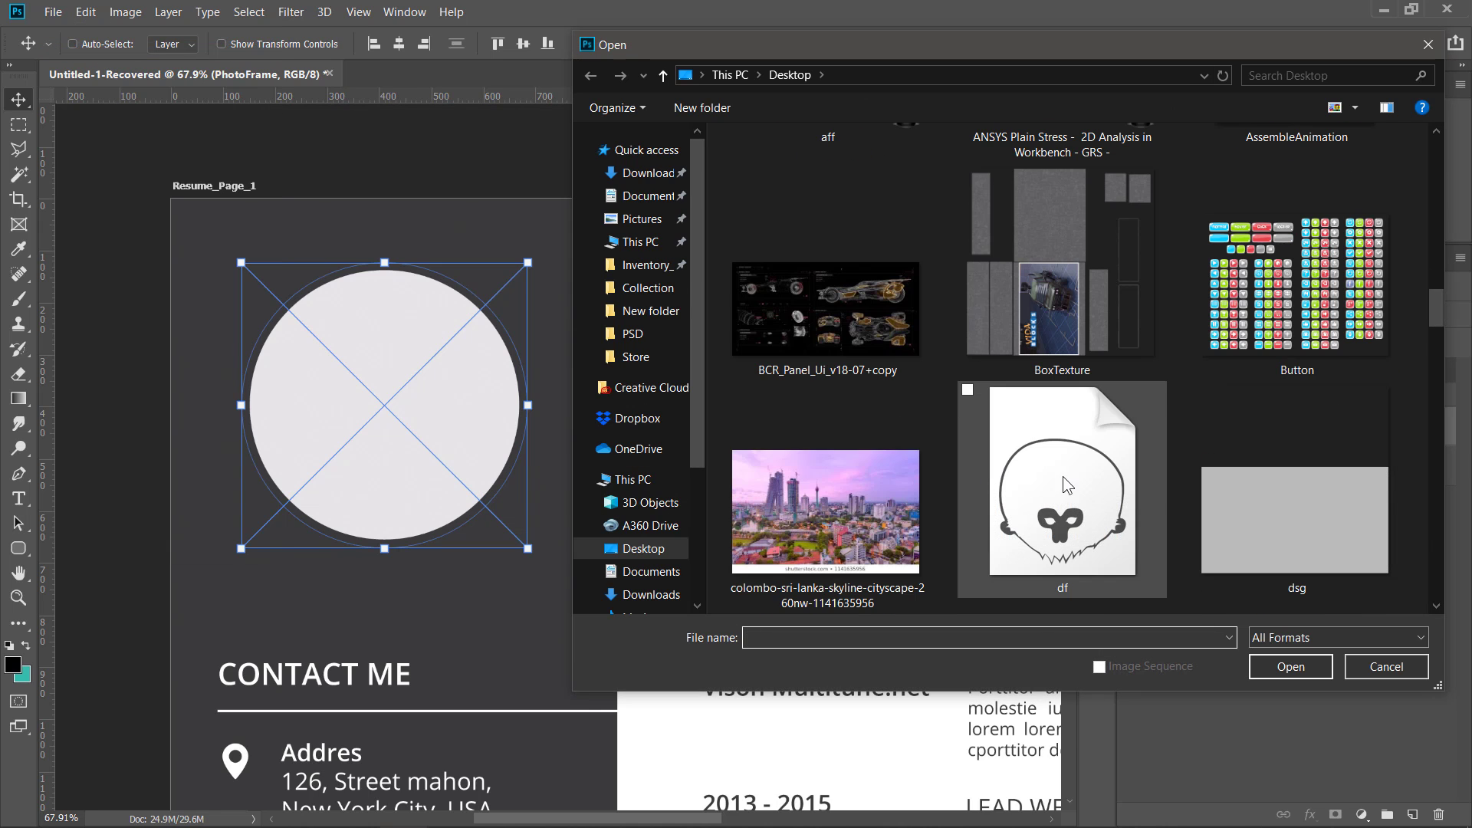
pyautogui.scroll(6, 1141, 516)
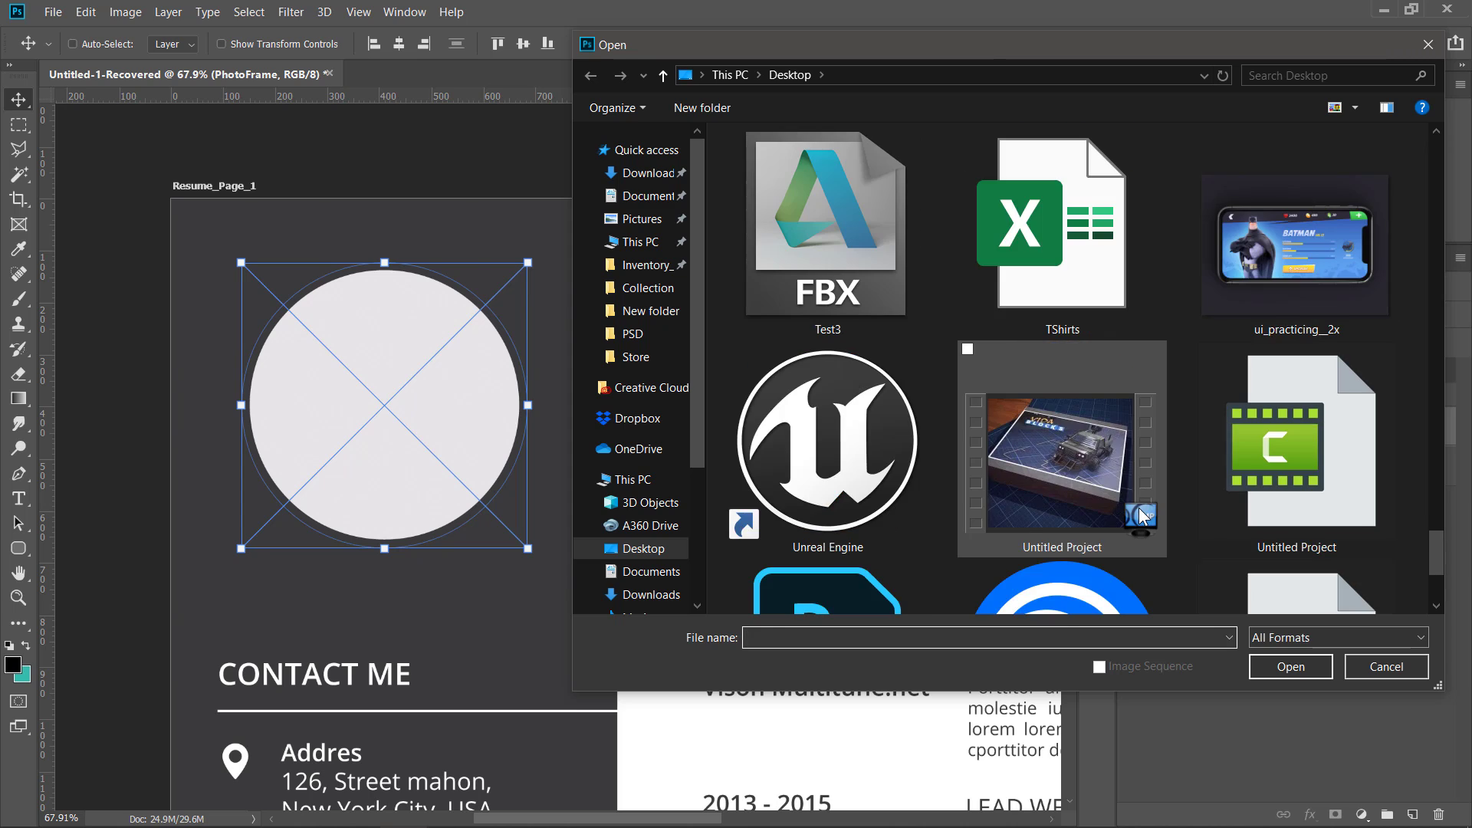
pyautogui.scroll(-2, 1141, 516)
pyautogui.doubleClick(1201, 529)
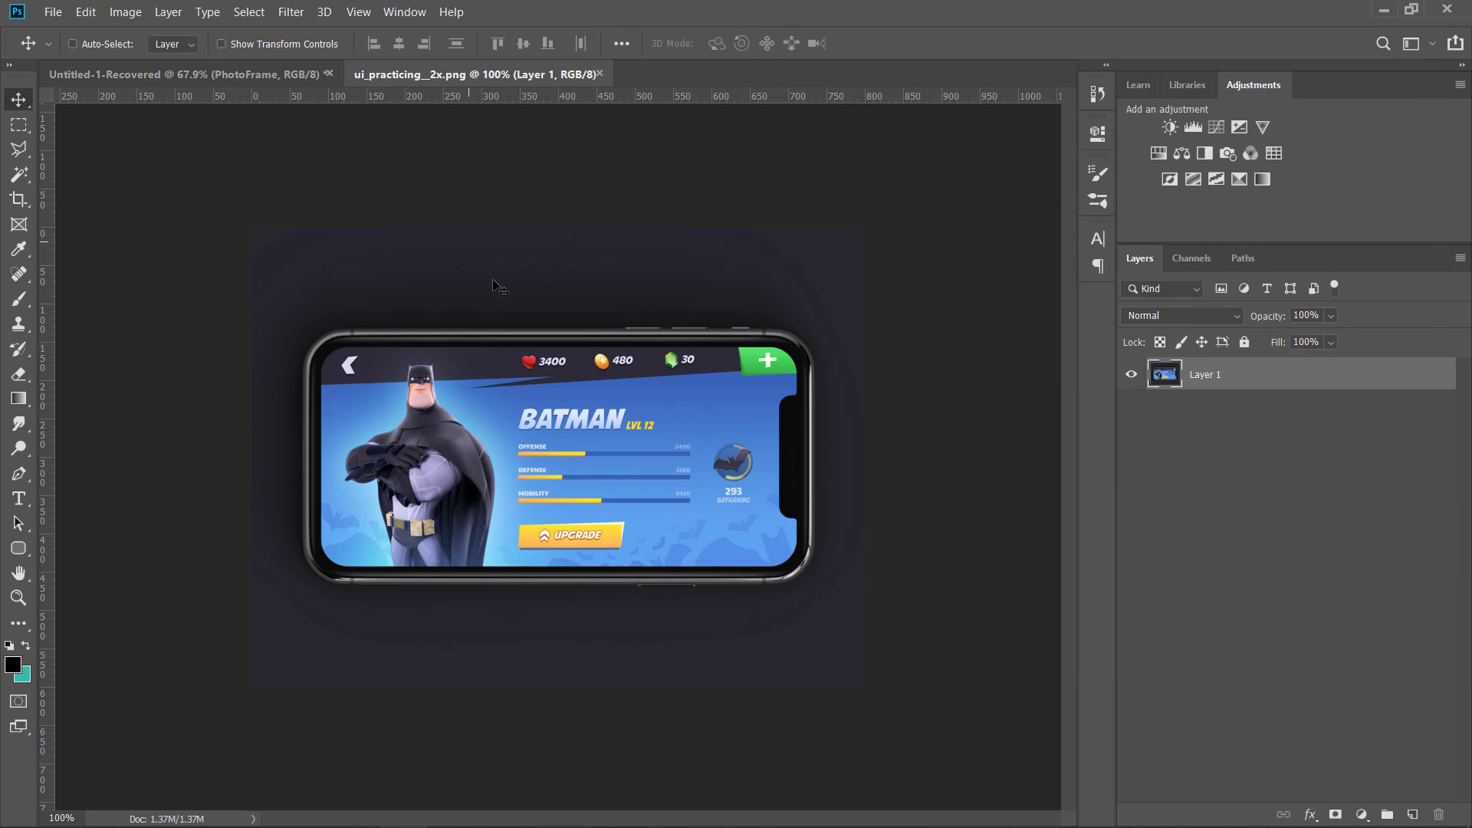
# Place the Batman image into PhotoFrame, close its source document, and shift the image so the figure shows in the circle
pyautogui.moveTo(399, 391); pyautogui.dragTo(345, 378)
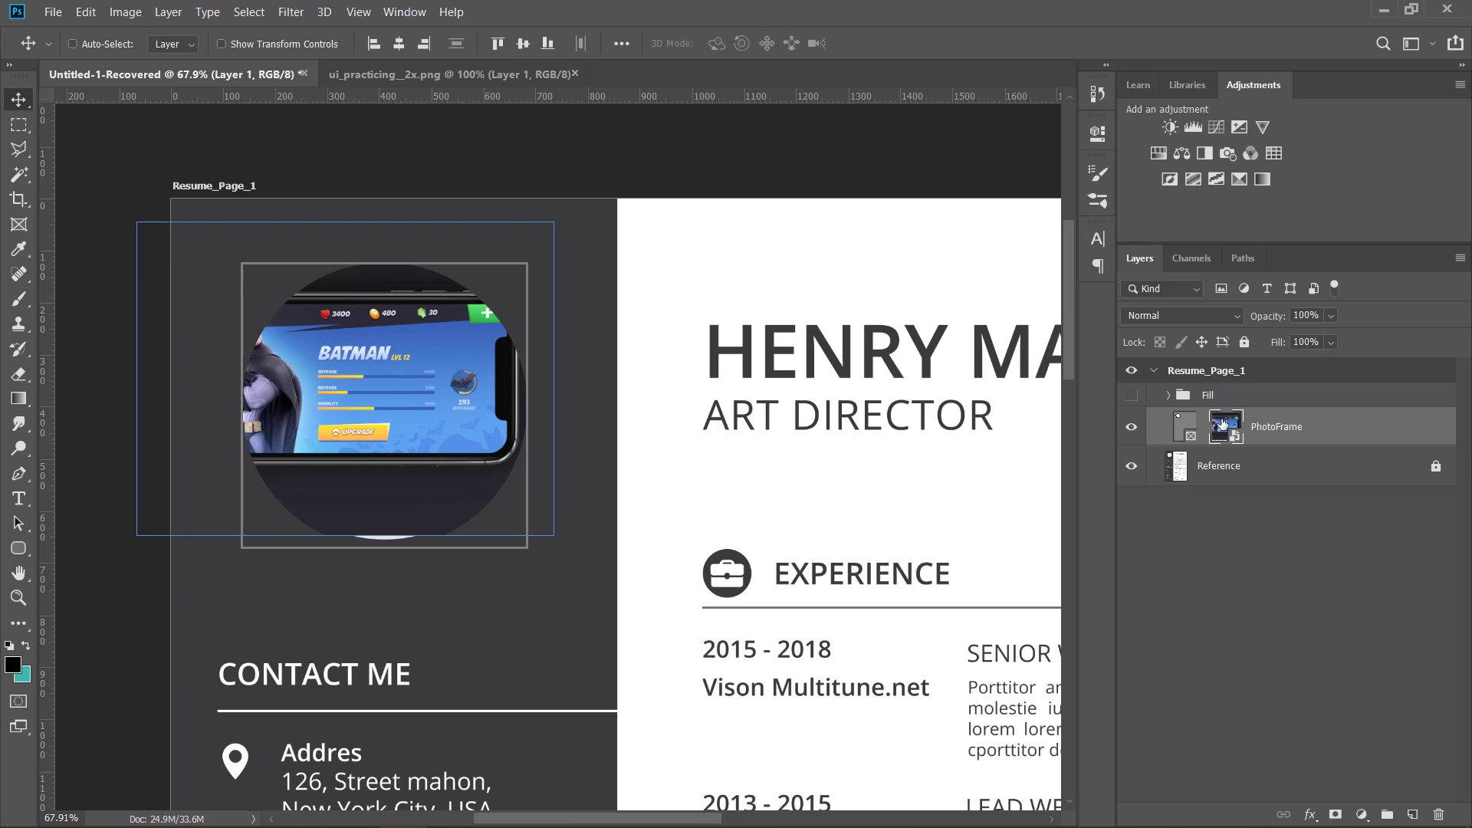
pyautogui.click(574, 74)
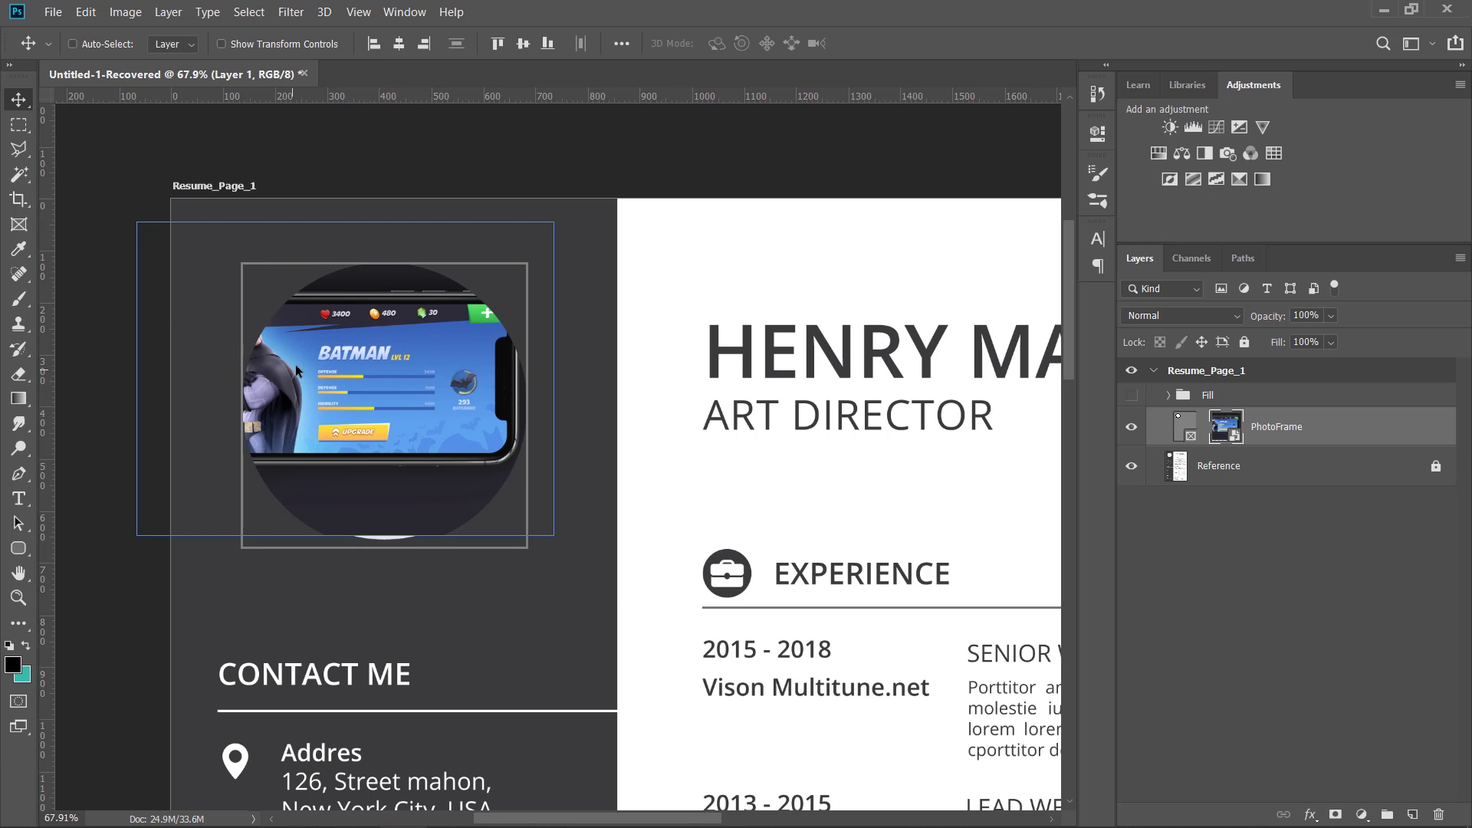
pyautogui.moveTo(296, 365); pyautogui.dragTo(420, 404)
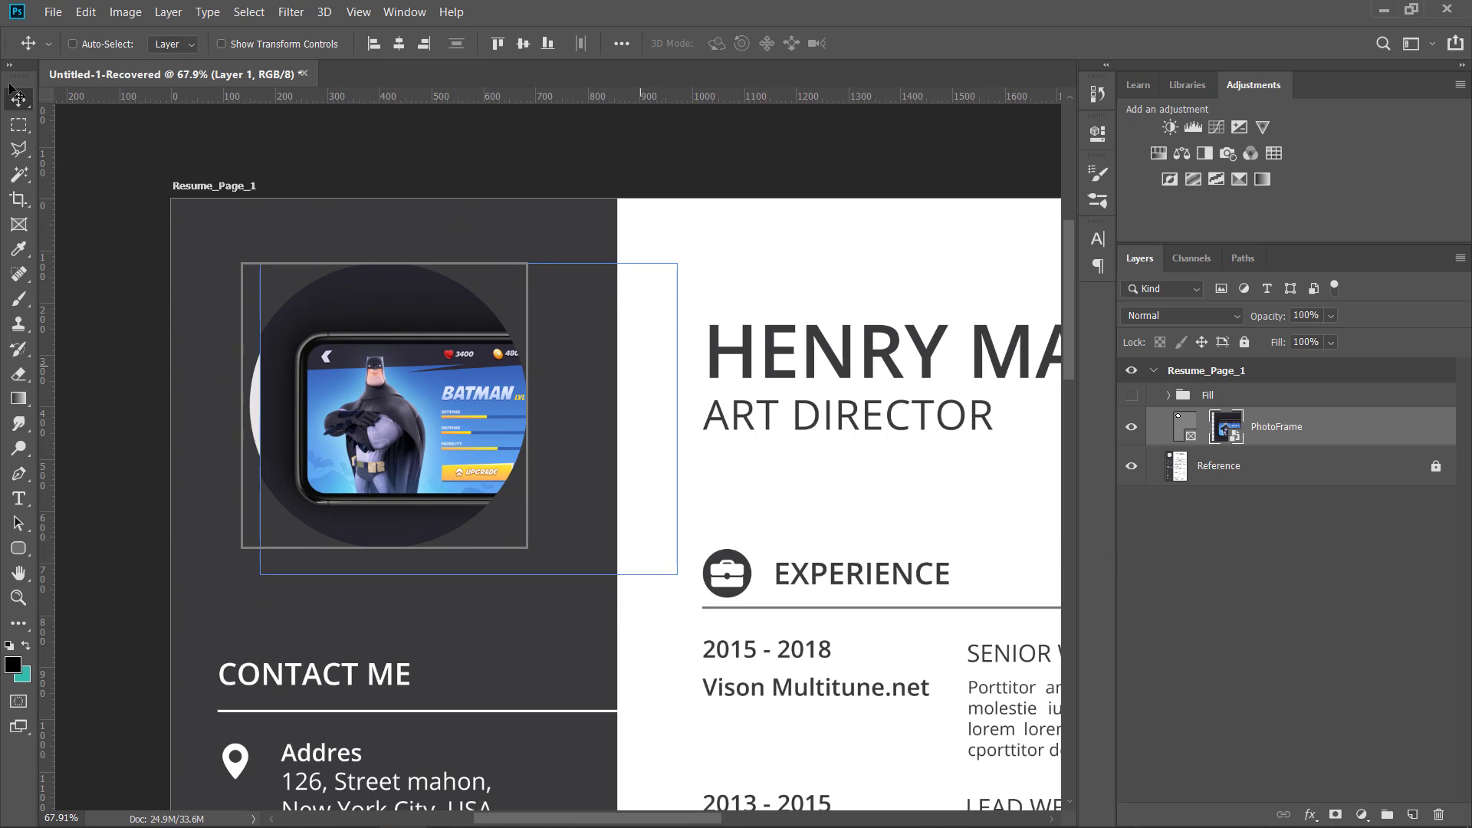
# Open Sri_Lanka_Bus.jpg from the Desktop through Camera Raw without adjustments
pyautogui.click(48, 16)
pyautogui.click(77, 42)
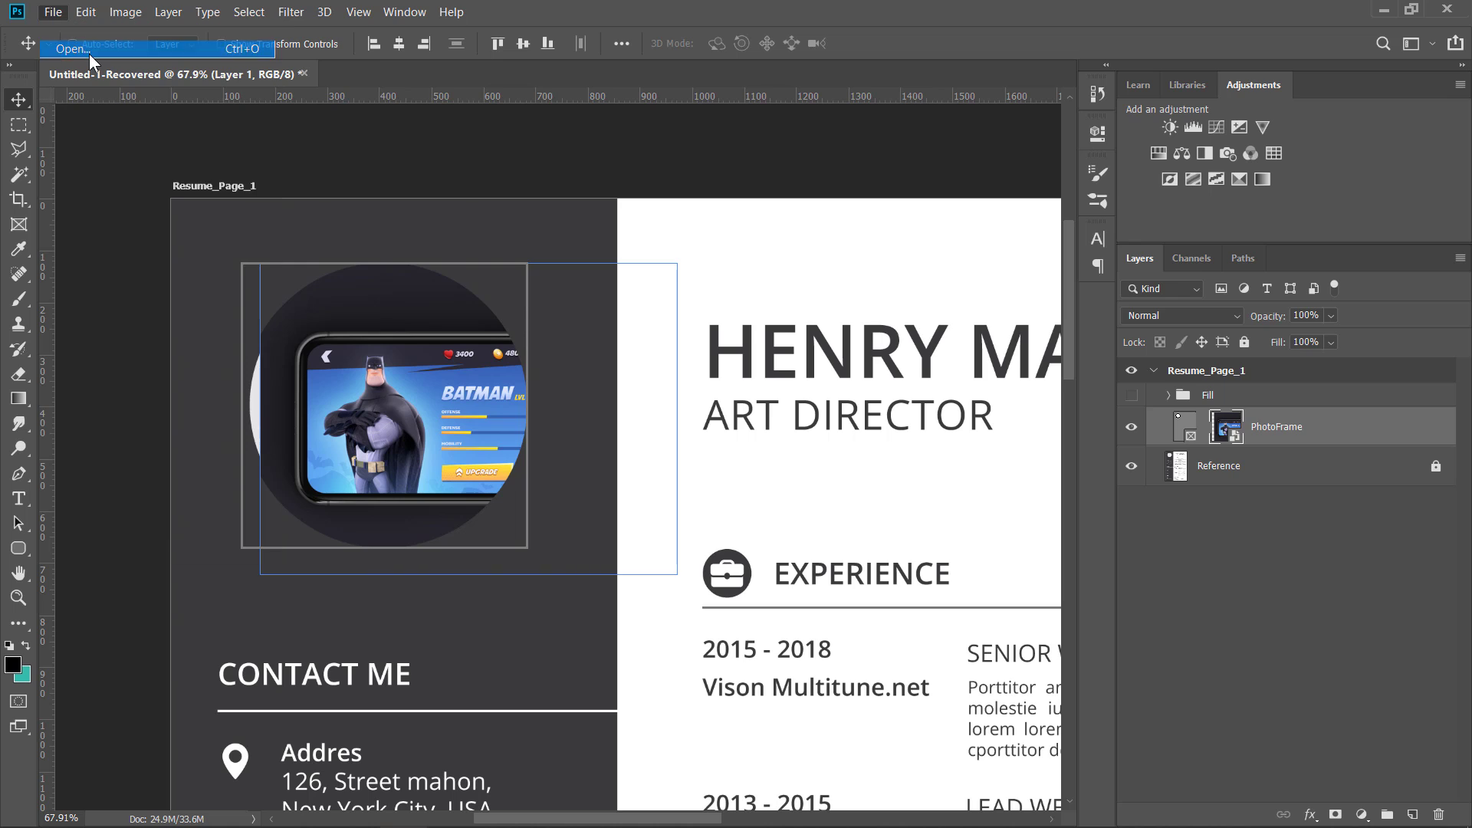
pyautogui.scroll(-15, 1096, 466)
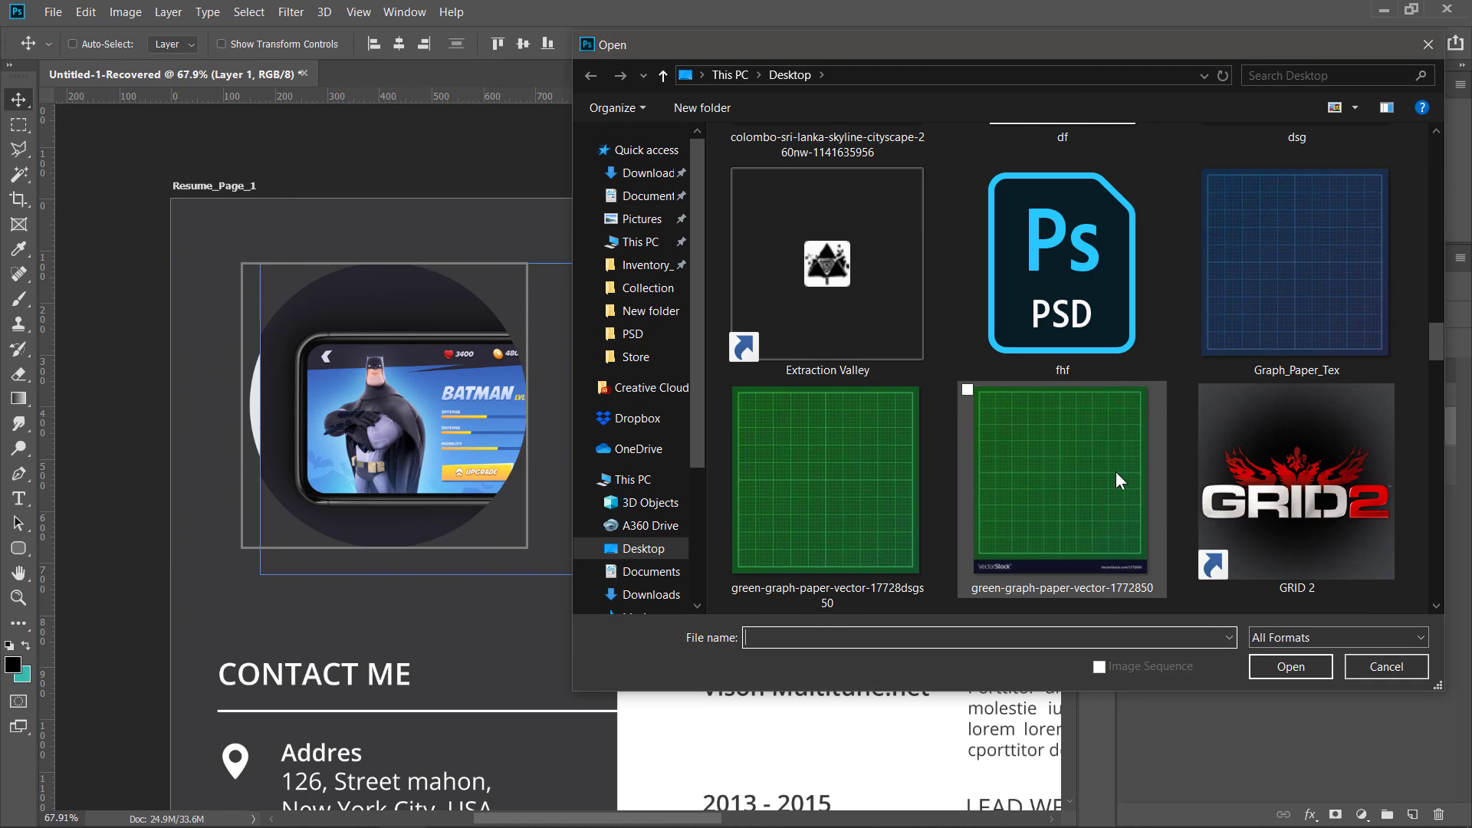
pyautogui.scroll(-10, 1116, 472)
pyautogui.doubleClick(840, 467)
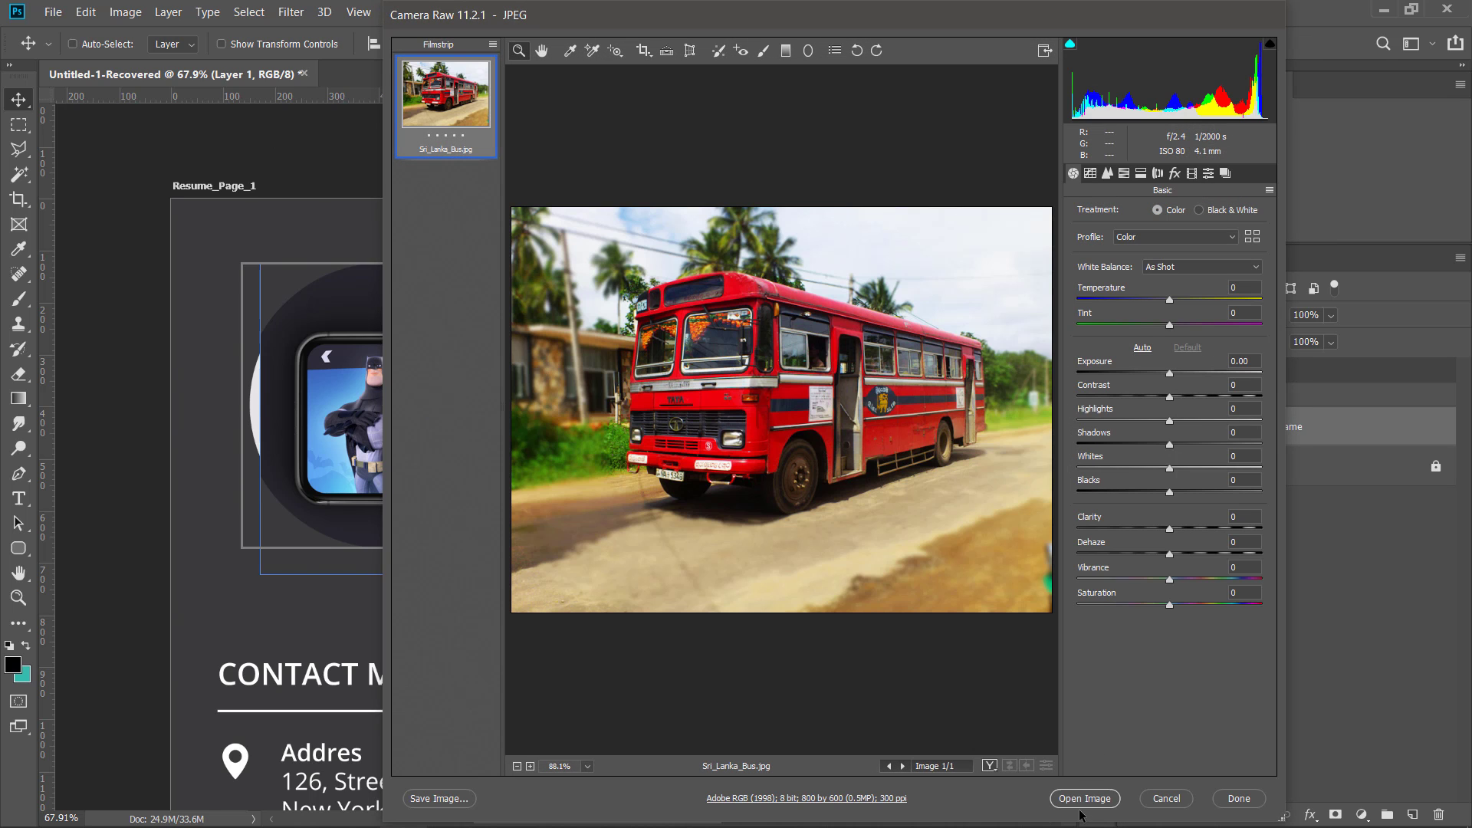
pyautogui.click(1083, 800)
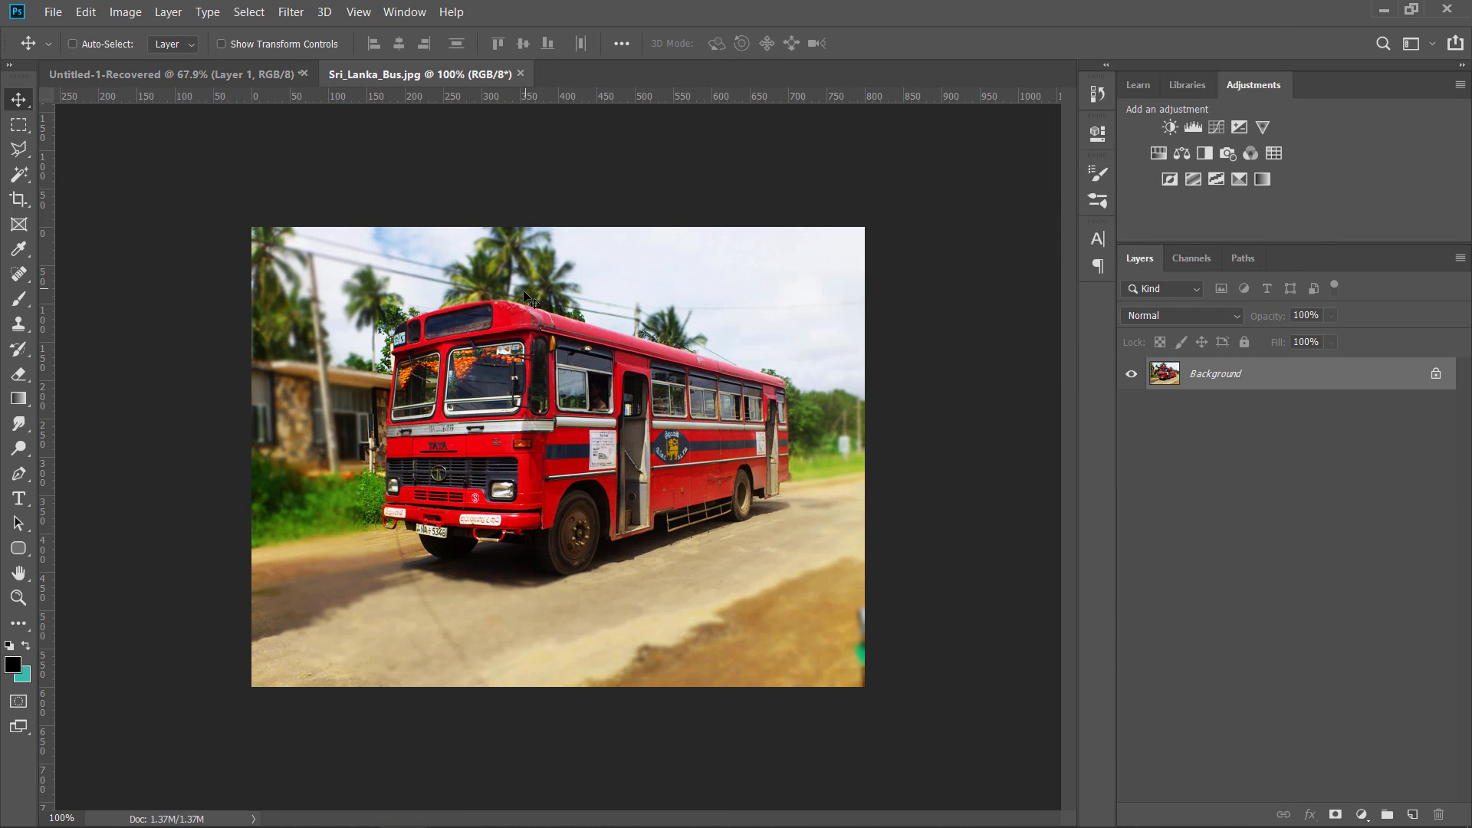
# Copy the bus photo into the résumé document as a separate layer above PhotoFrame, and hide that layer
pyautogui.moveTo(208, 78); pyautogui.dragTo(233, 185)
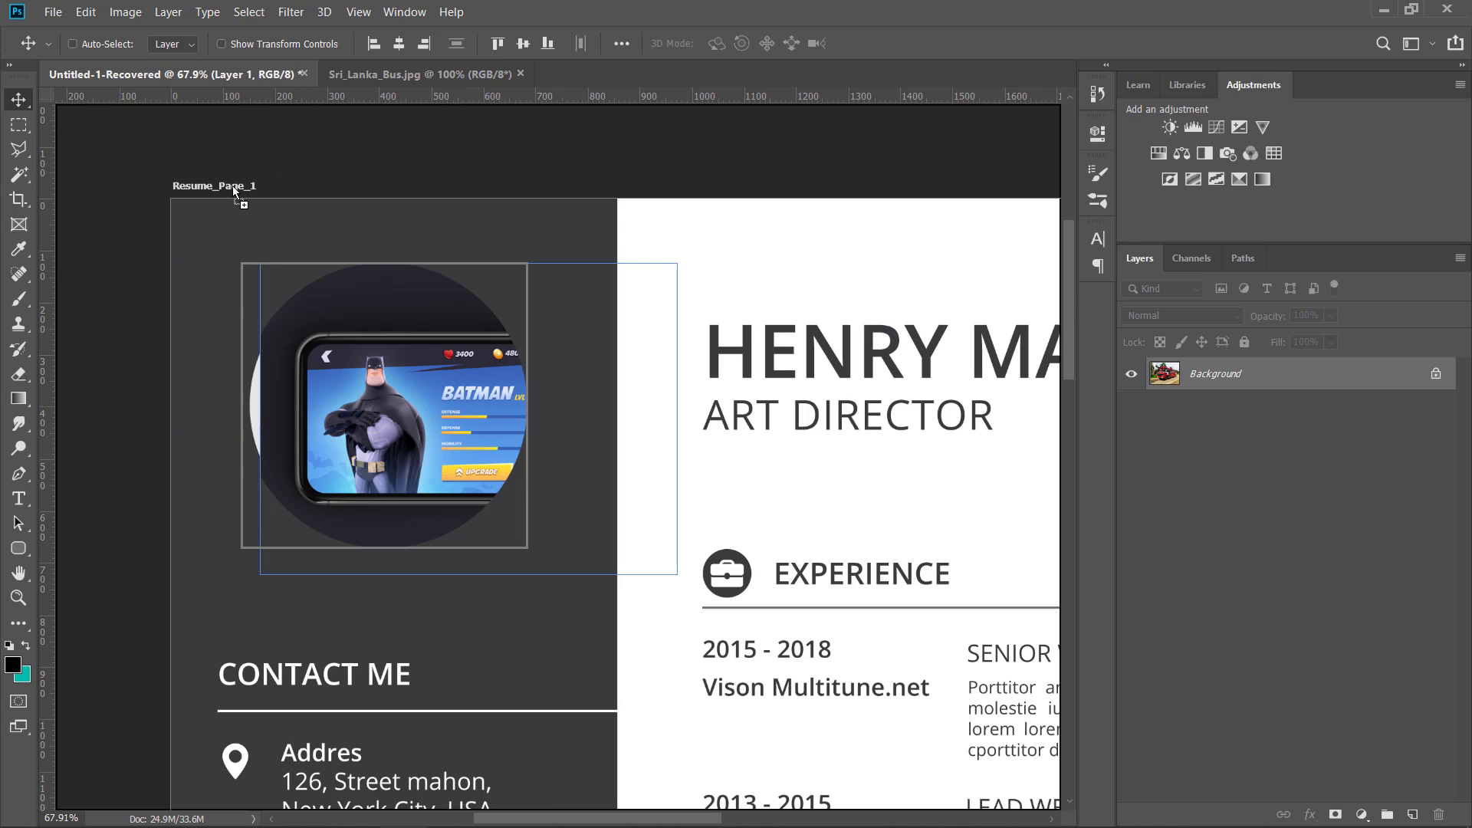
pyautogui.moveTo(355, 359); pyautogui.dragTo(355, 359)
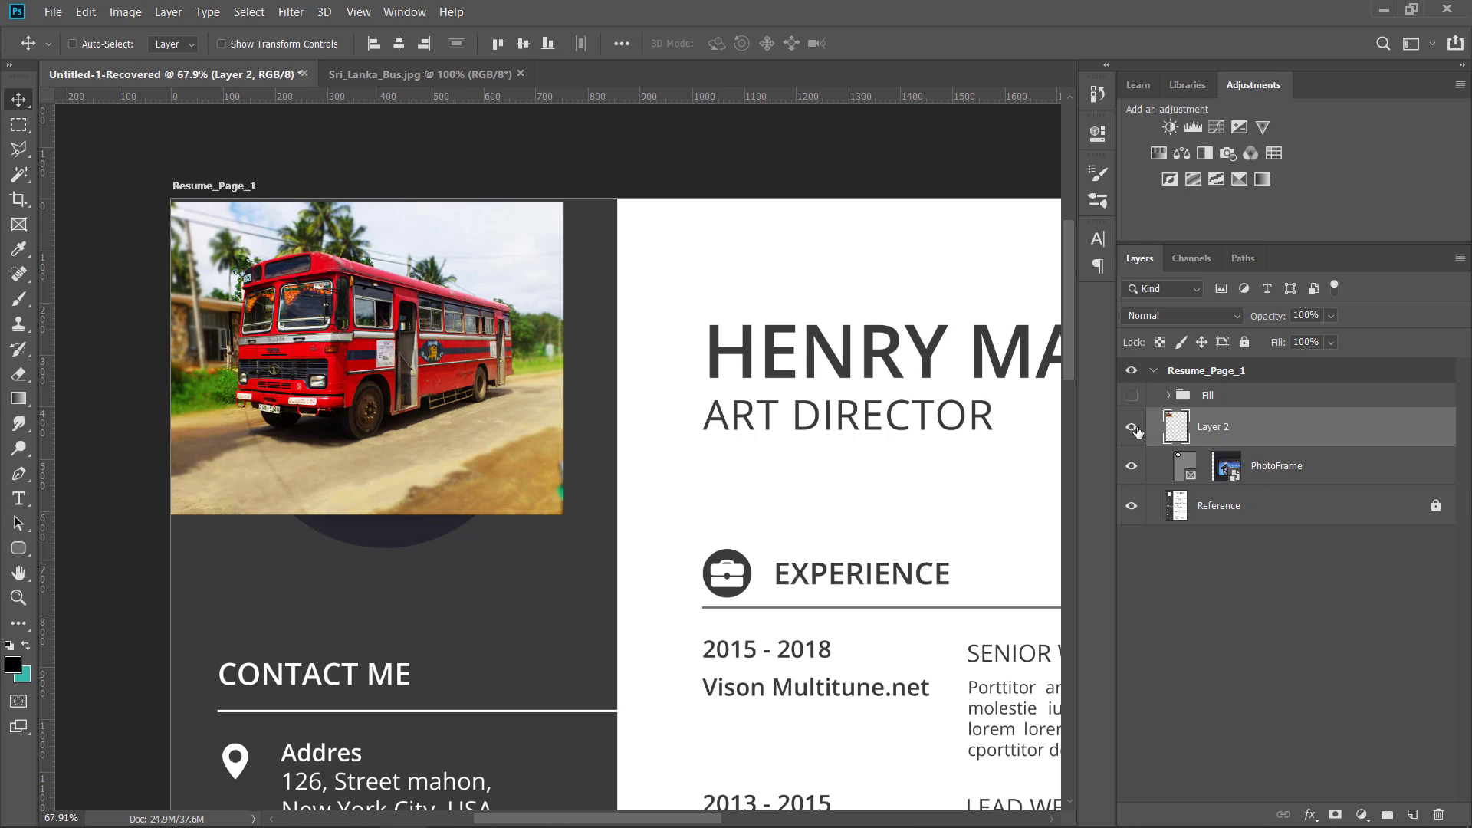
pyautogui.click(1133, 427)
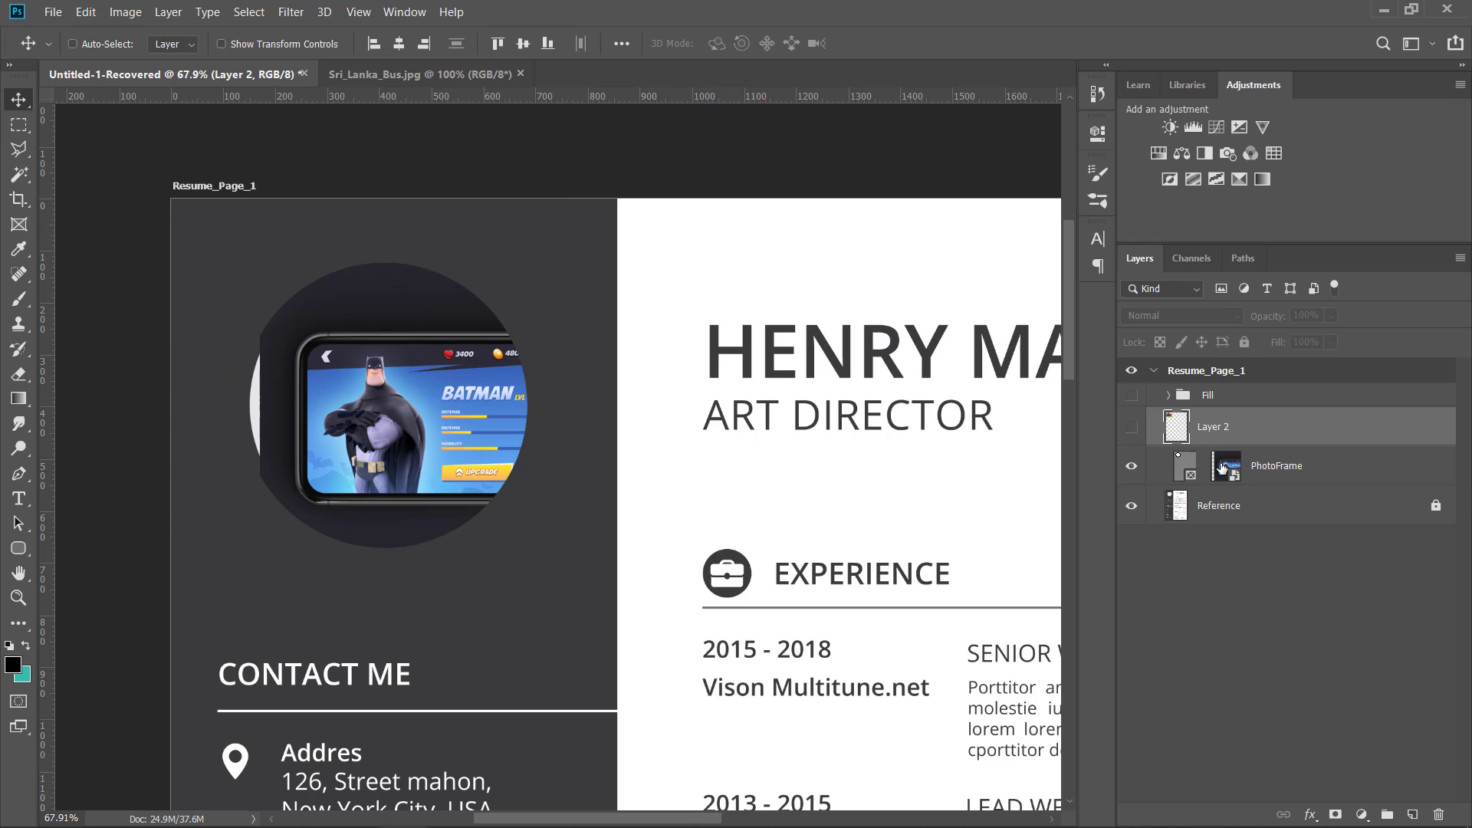
# Replace the Batman image in PhotoFrame with the bus photo from Layer 2, and reposition the photo to fill the circle
pyautogui.click(1222, 467)
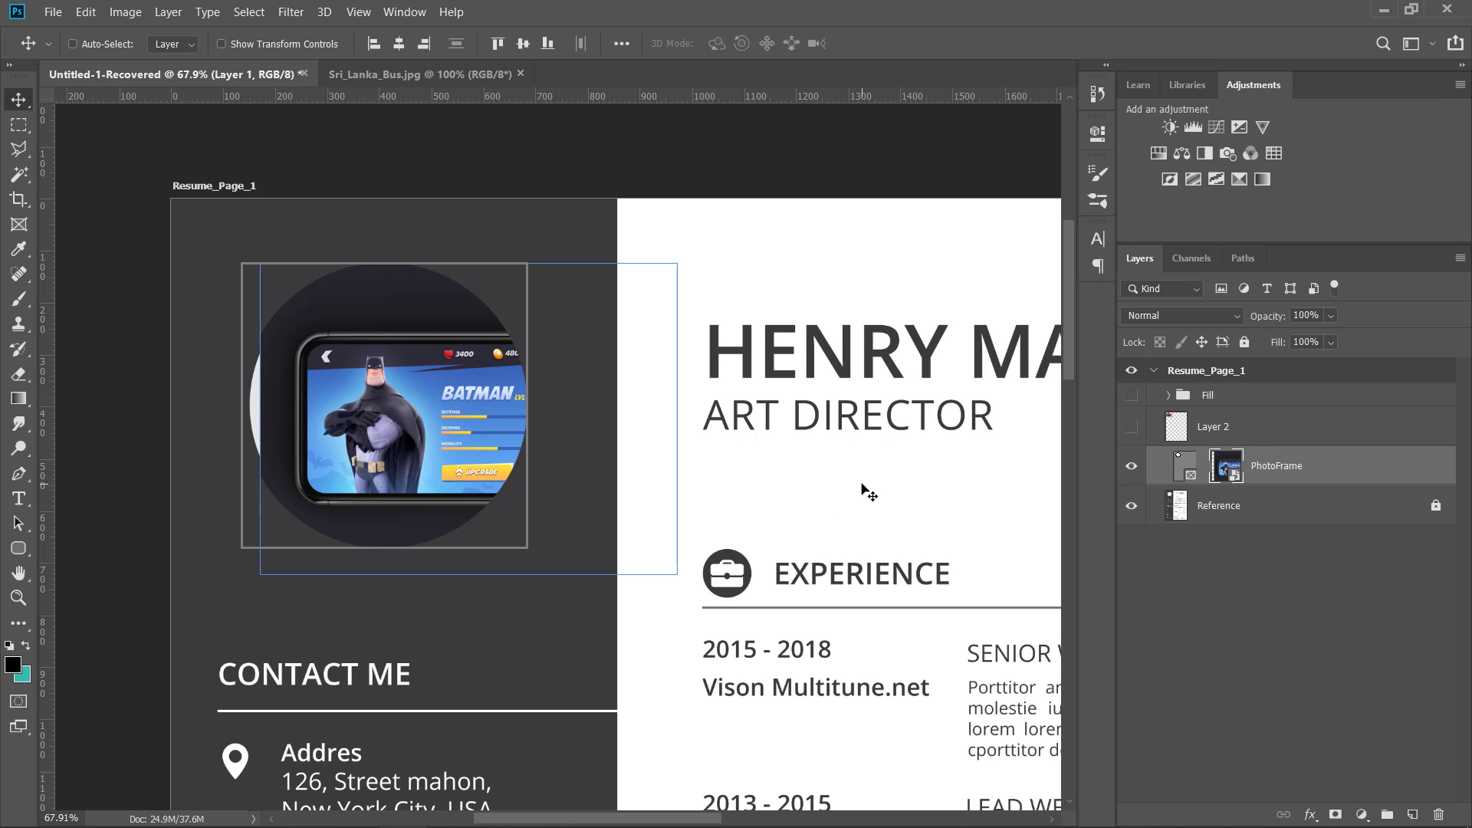
pyautogui.press('Delete')
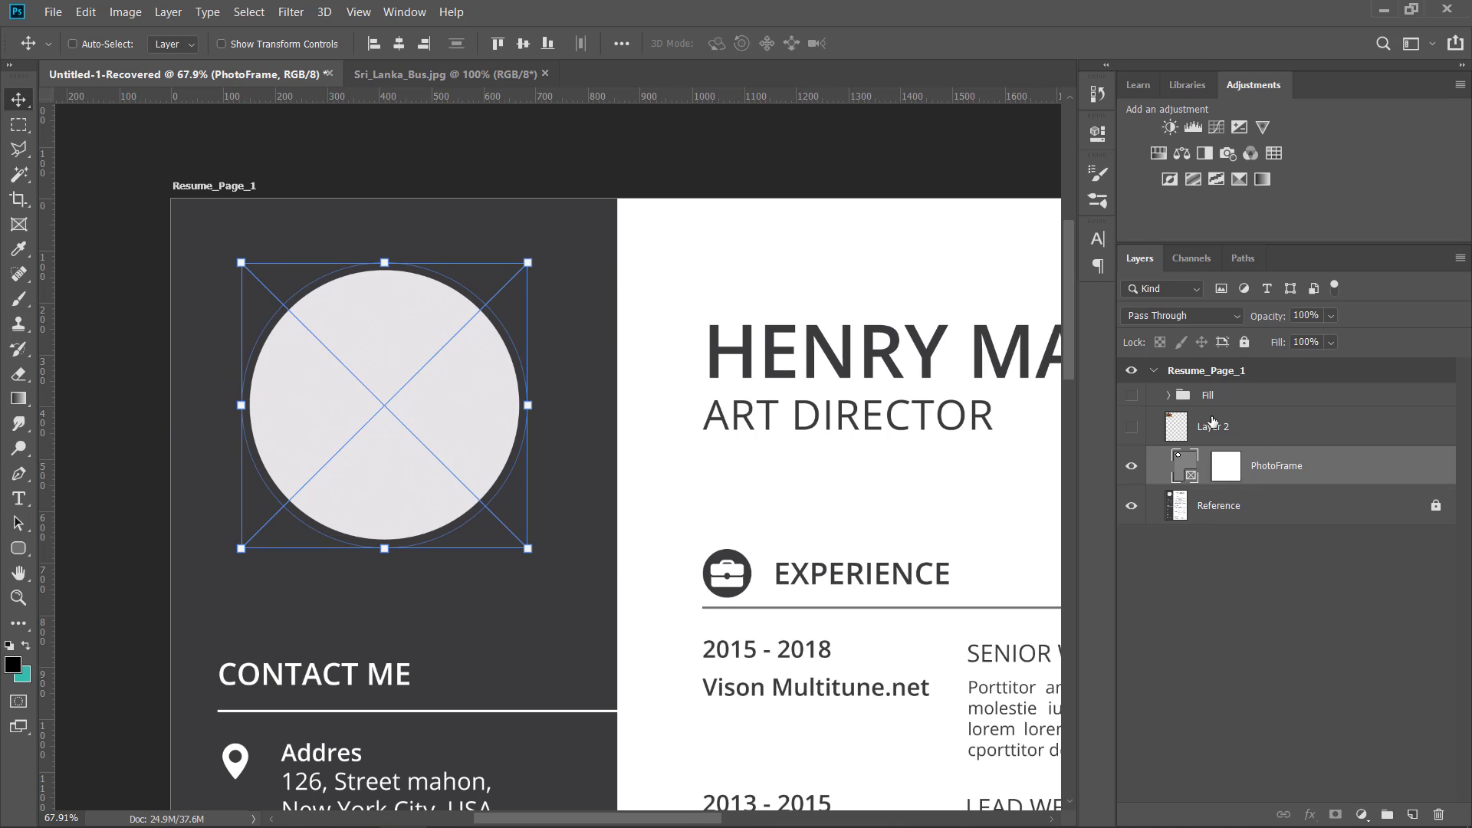
pyautogui.click(1142, 430)
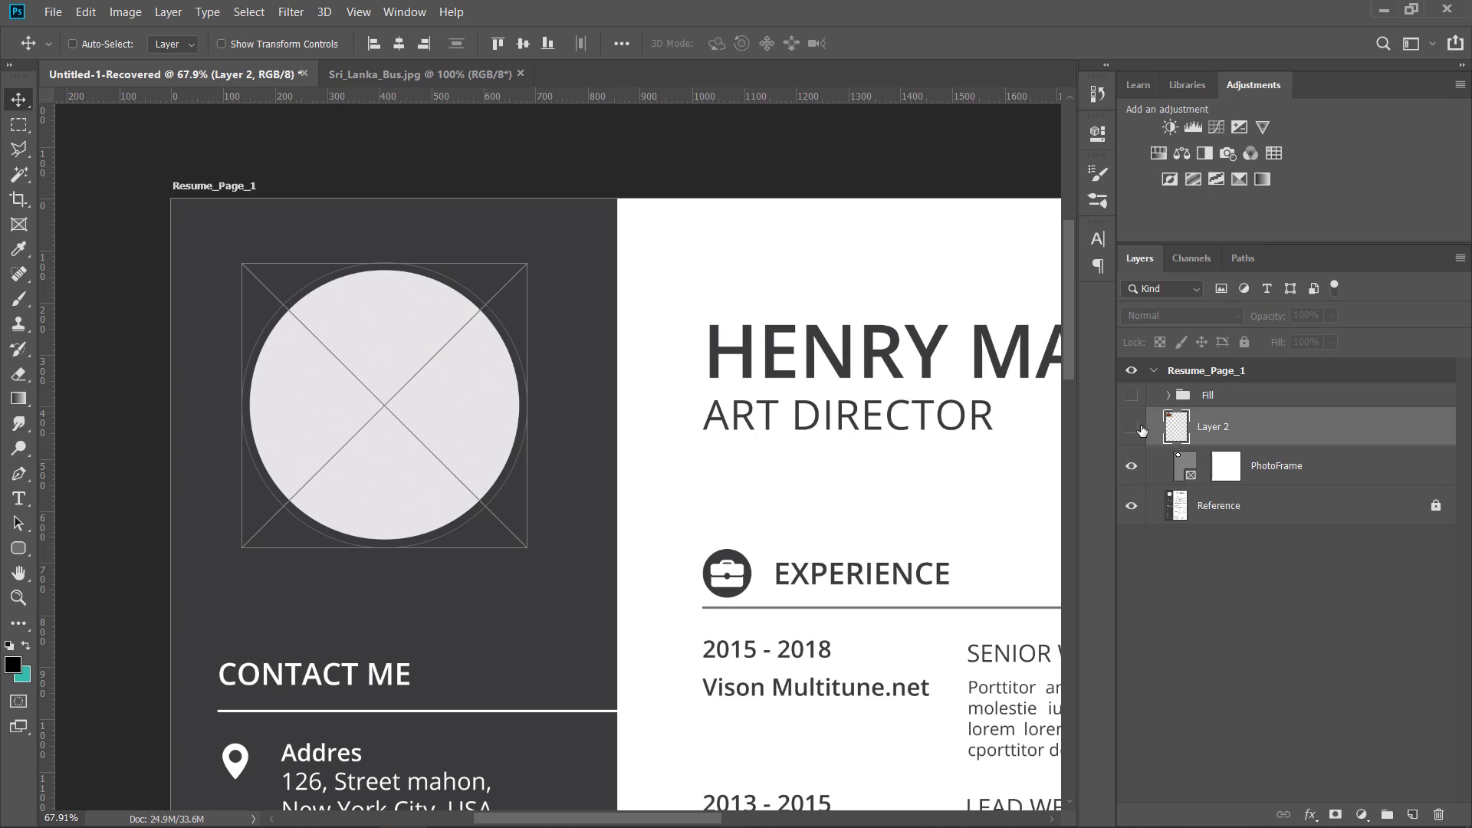
pyautogui.moveTo(1135, 434); pyautogui.dragTo(1135, 466)
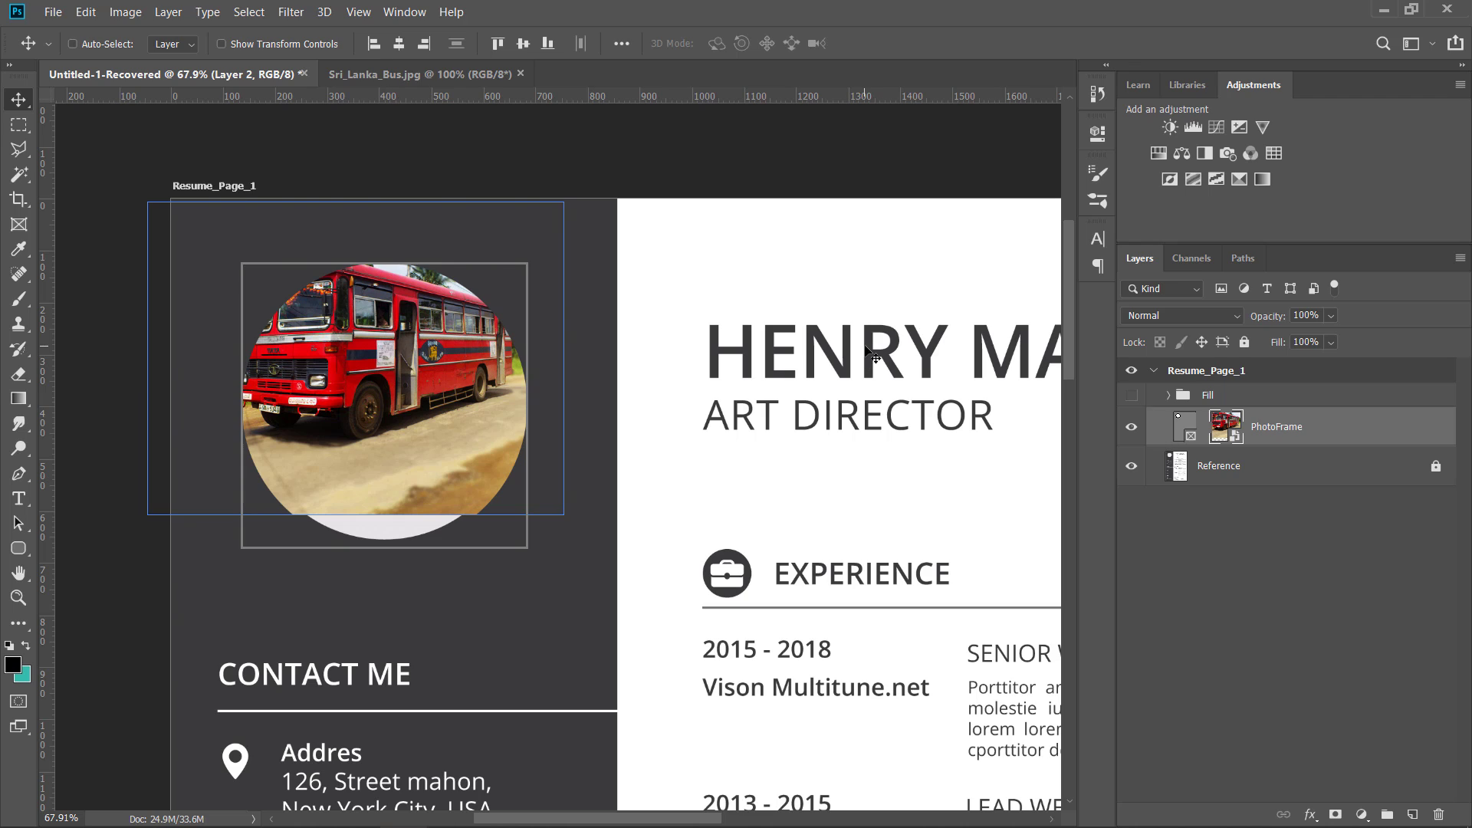
pyautogui.moveTo(467, 376); pyautogui.dragTo(487, 422)
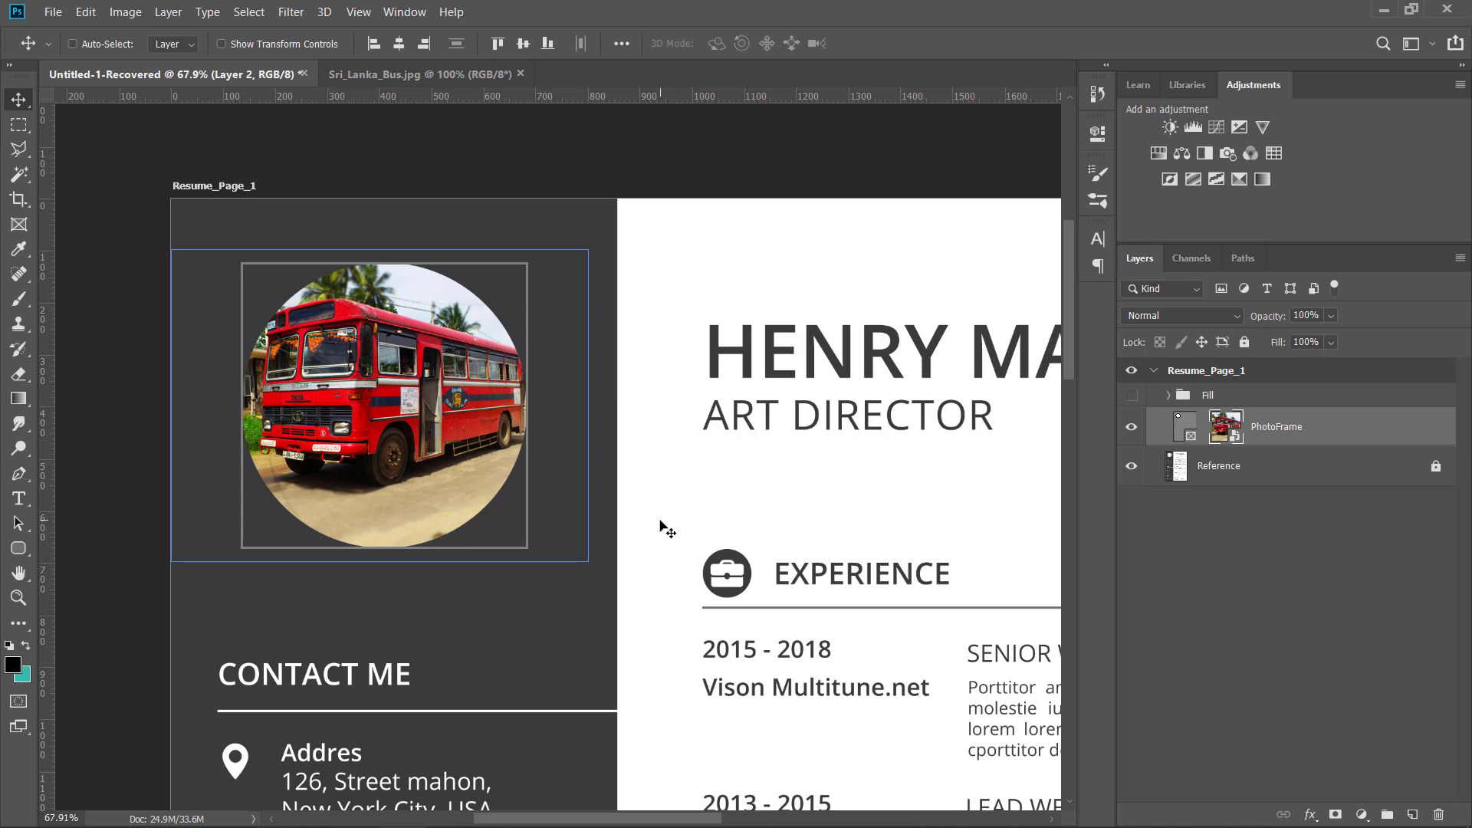
pyautogui.moveTo(660, 528); pyautogui.dragTo(672, 541)
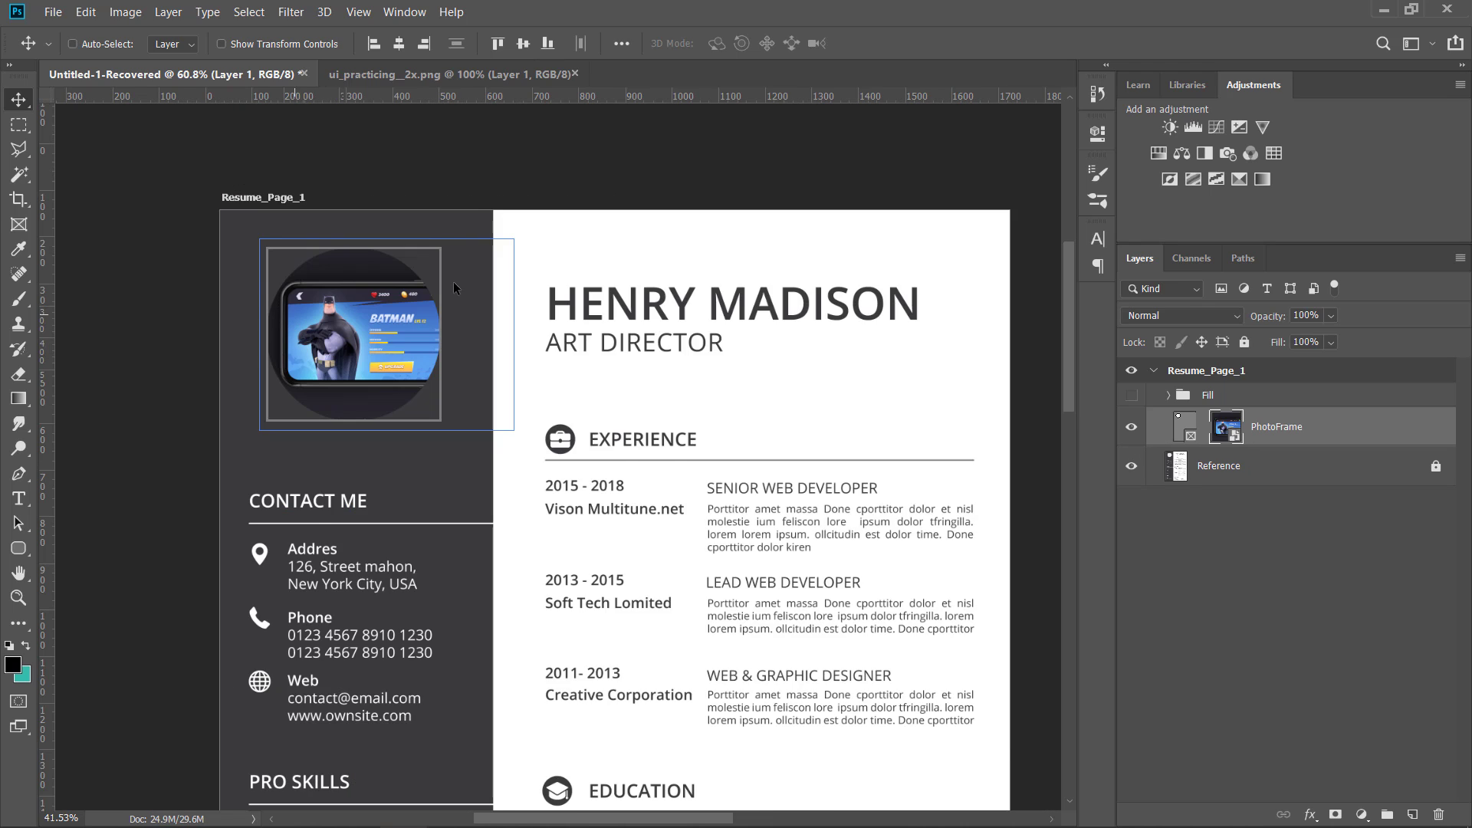
# Scale the Batman image inside PhotoFrame to about 180% and reposition it so the figure sits within the circle
pyautogui.scroll(2, 453, 282)
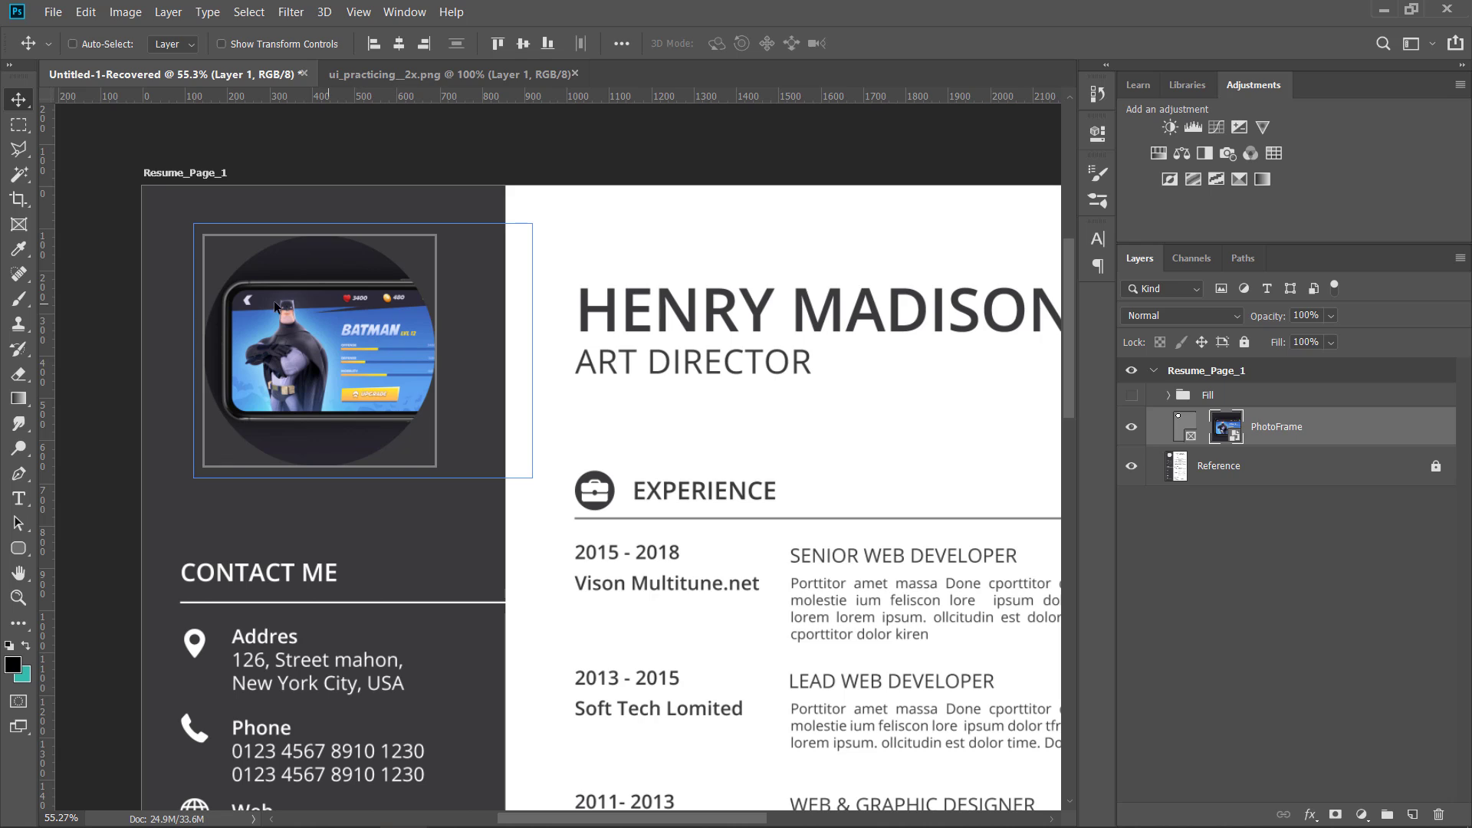
pyautogui.hotkey('ctrl', 't')
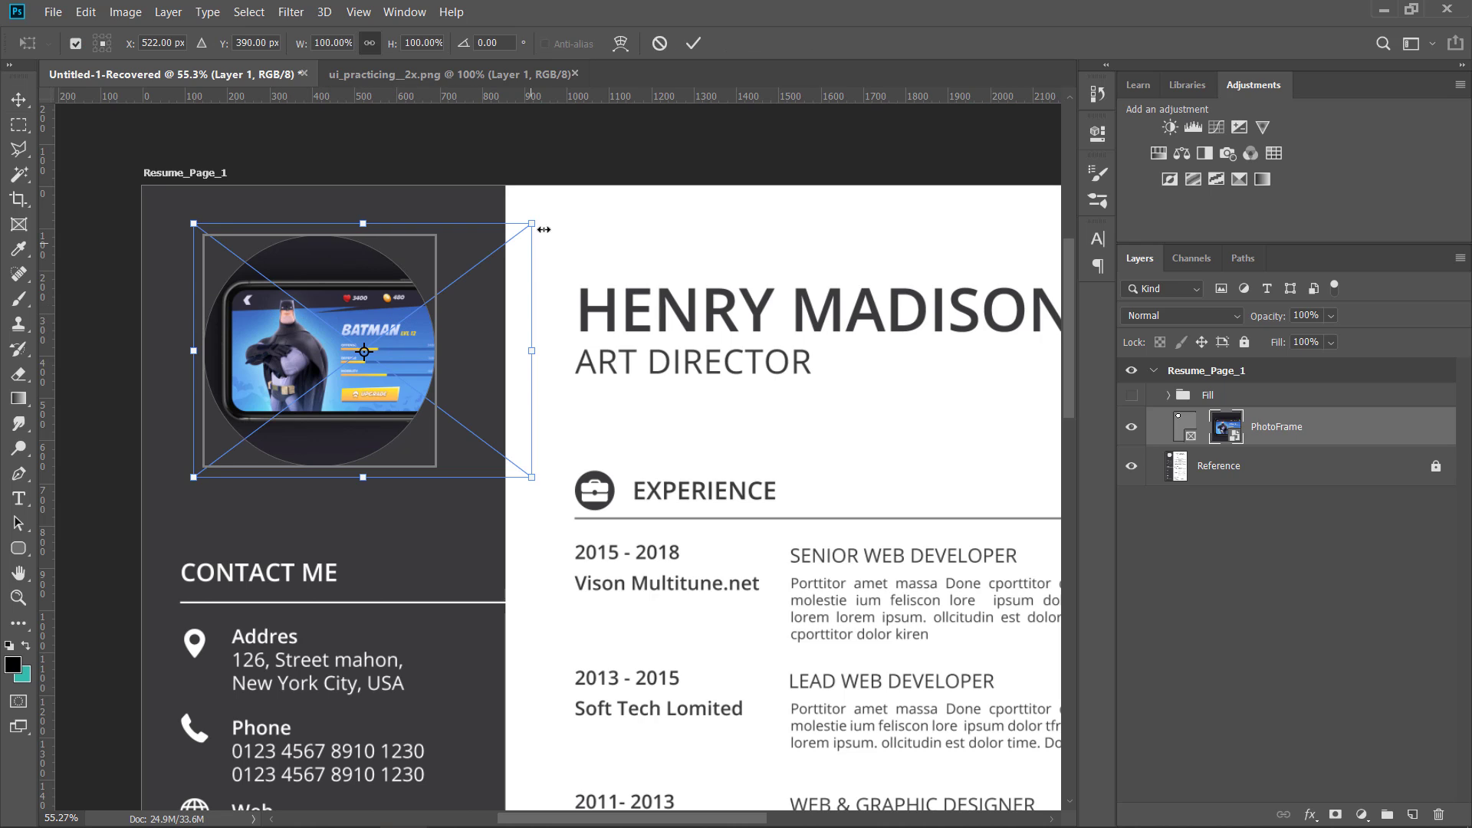
pyautogui.moveTo(535, 224); pyautogui.dragTo(690, 129)
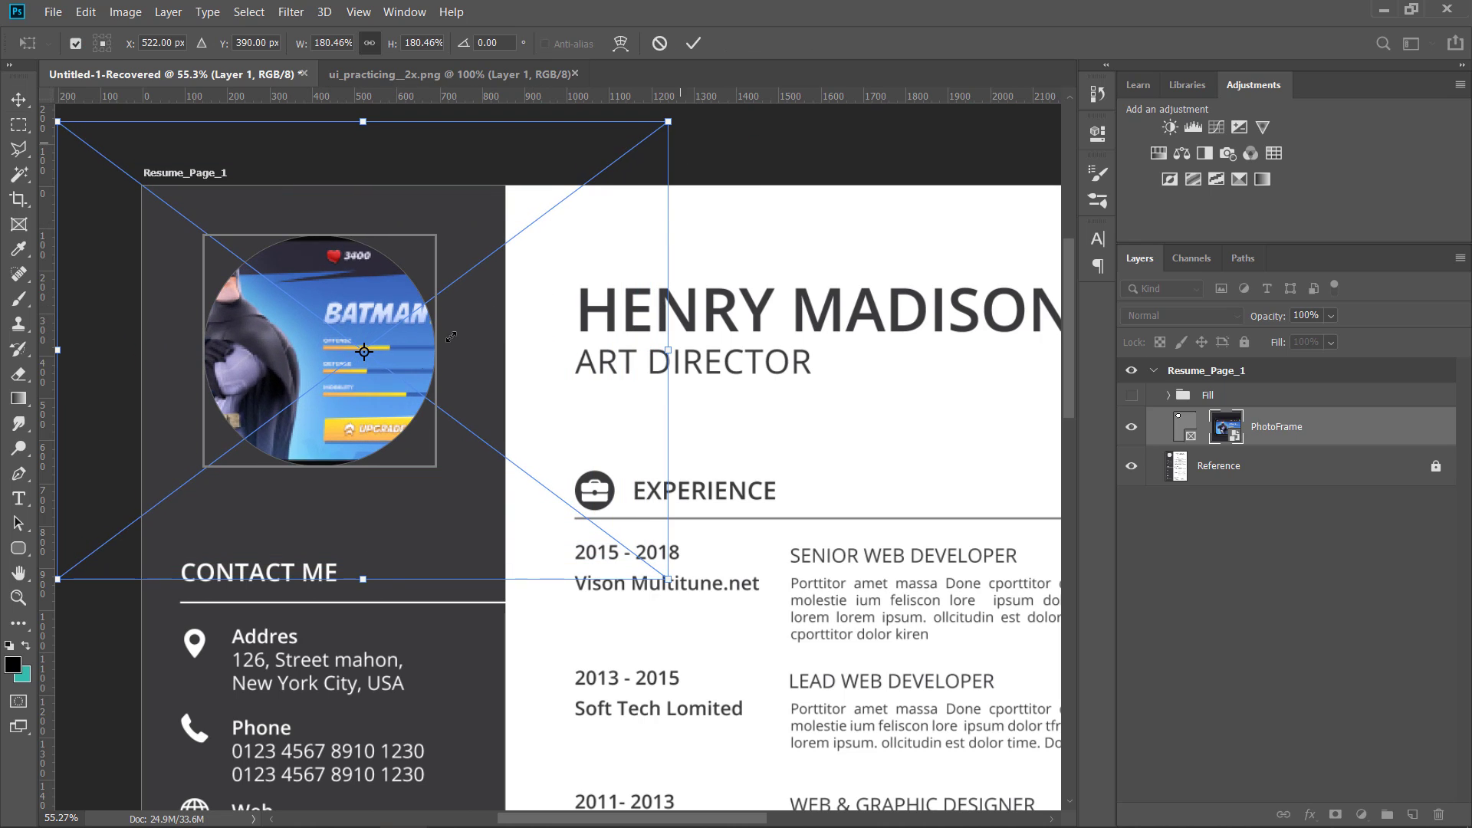
pyautogui.scroll(-1, 408, 352)
pyautogui.moveTo(316, 399); pyautogui.dragTo(356, 407)
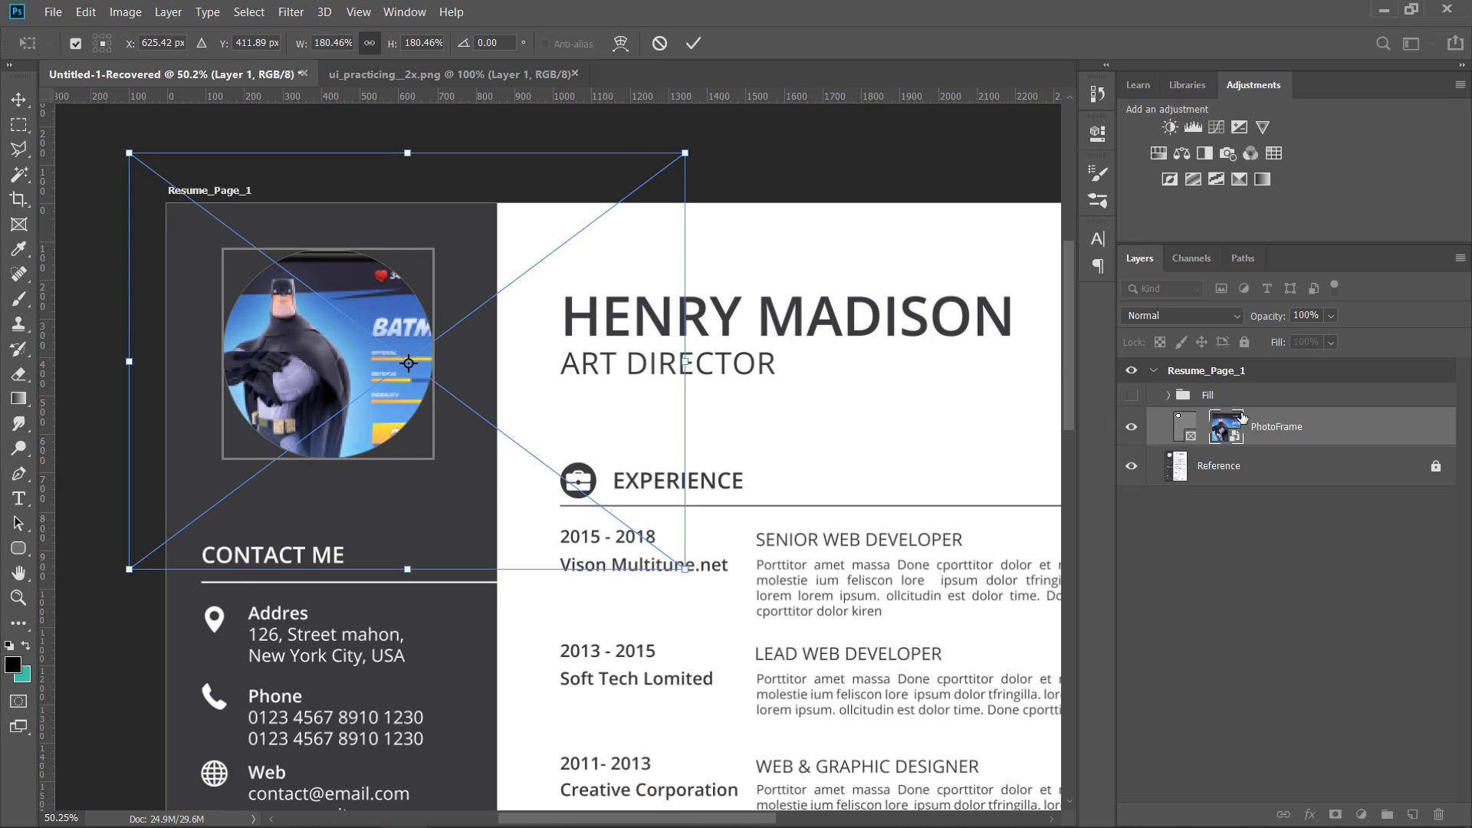
pyautogui.press('Return')
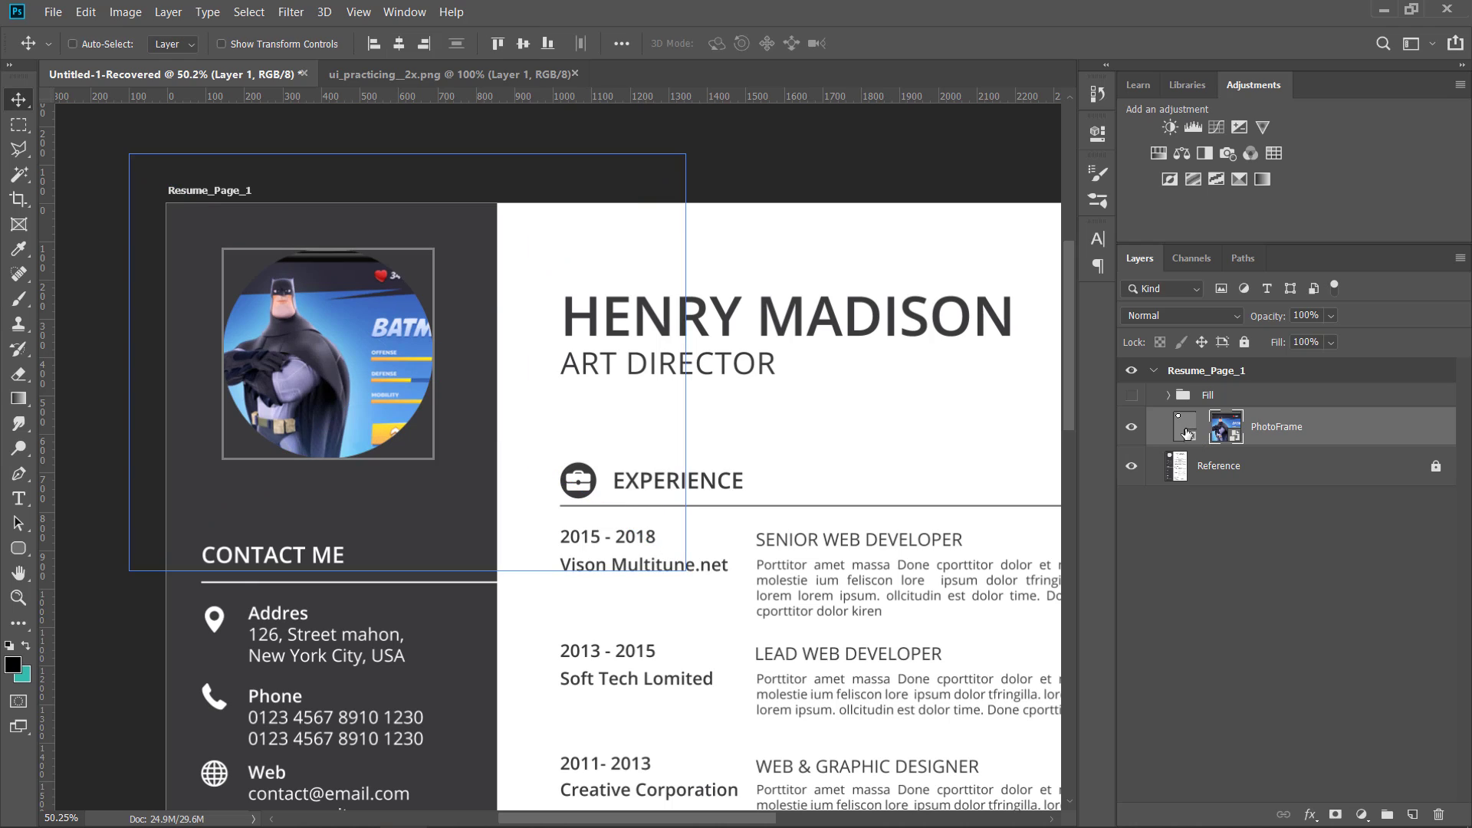
# Enlarge the circular frame of PhotoFrame to about 105% without scaling the image inside it
pyautogui.click(1185, 430)
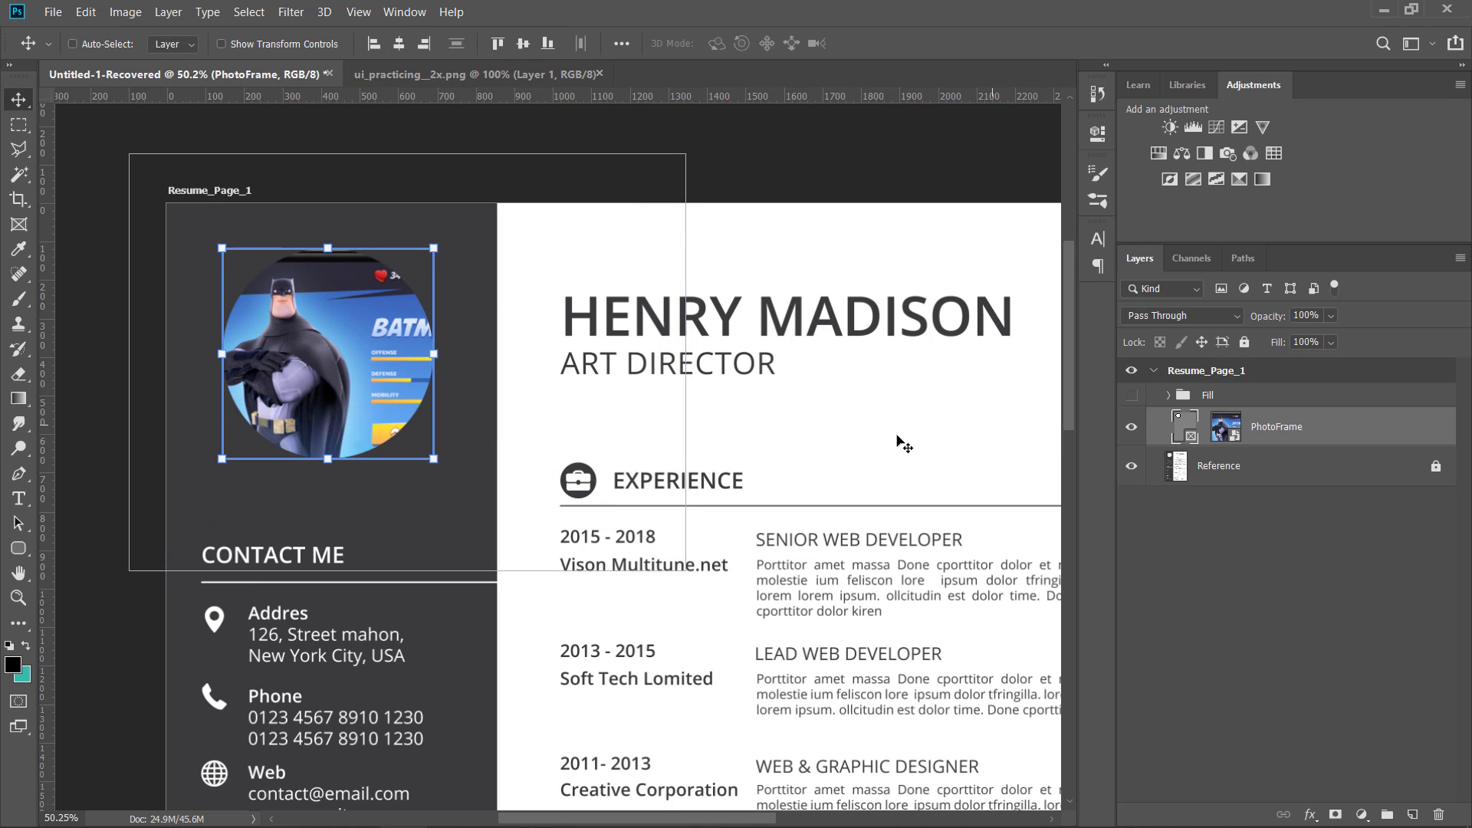
pyautogui.hotkey('ctrl', 't')
pyautogui.moveTo(444, 260); pyautogui.dragTo(475, 250)
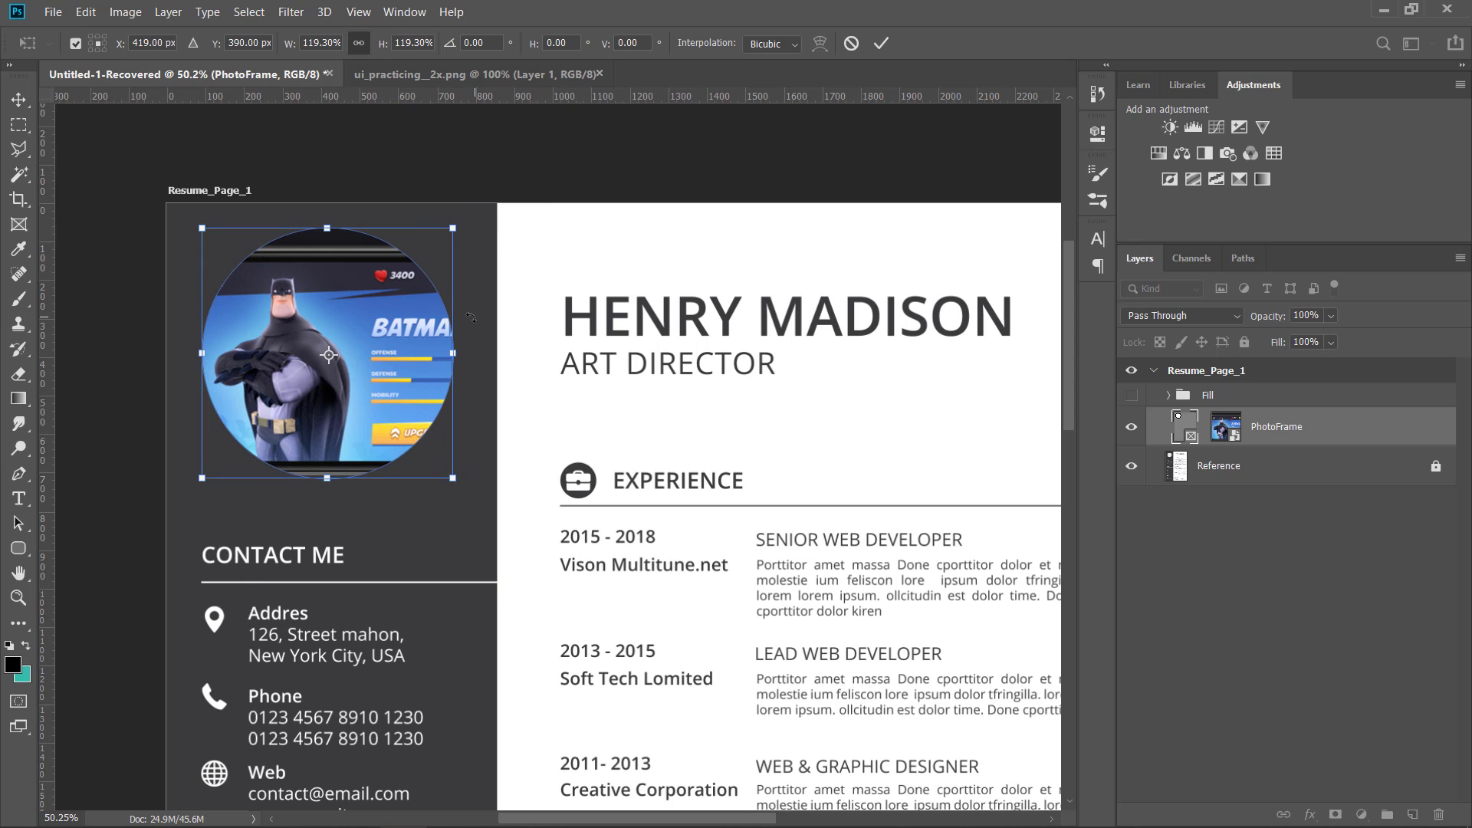
pyautogui.moveTo(445, 236); pyautogui.dragTo(438, 244)
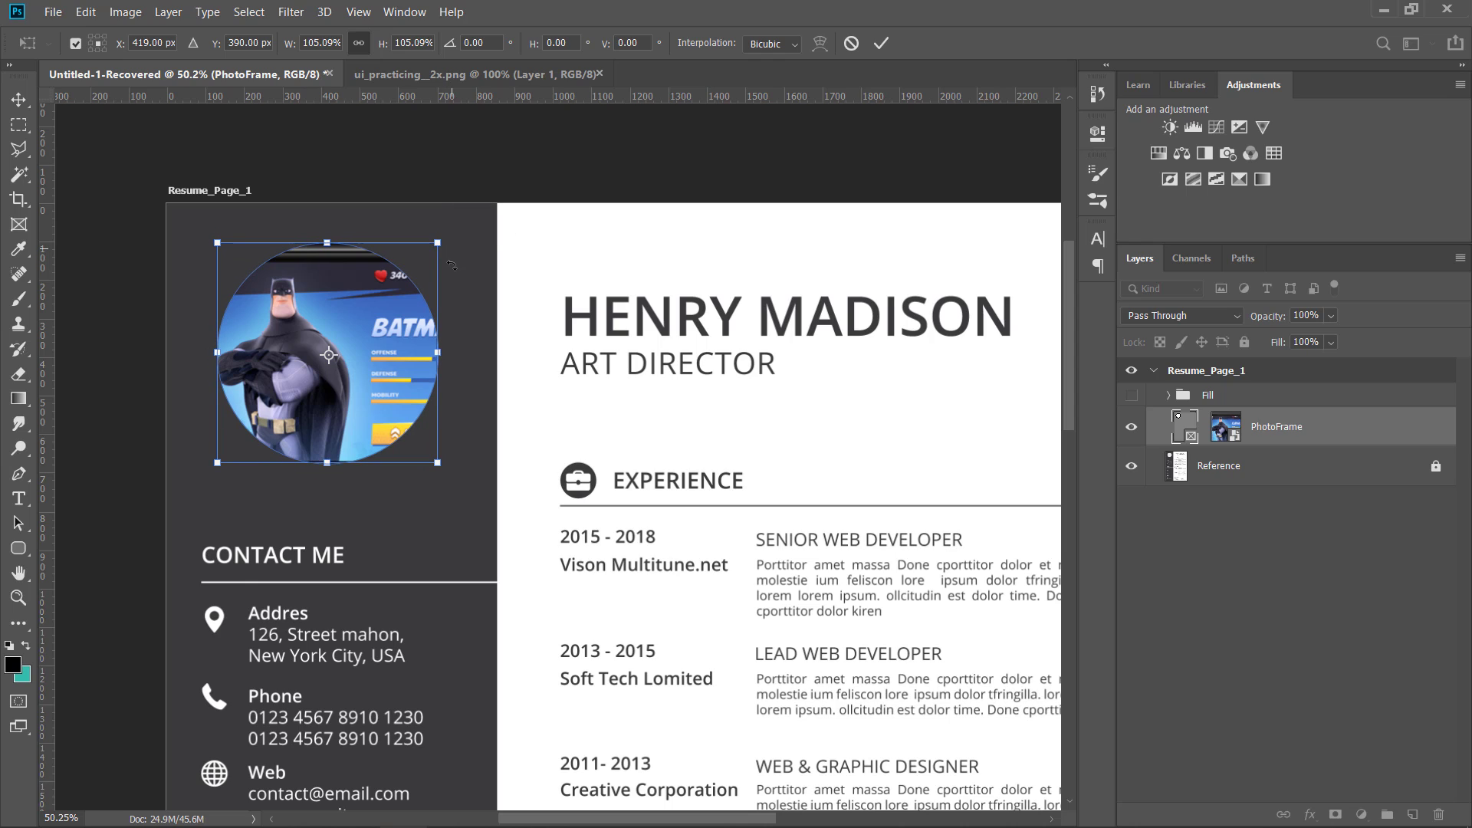
pyautogui.press('Return')
# Scale the Batman image inside PhotoFrame to about 271% and centre the figure's head and torso in the circle
pyautogui.click(1234, 435)
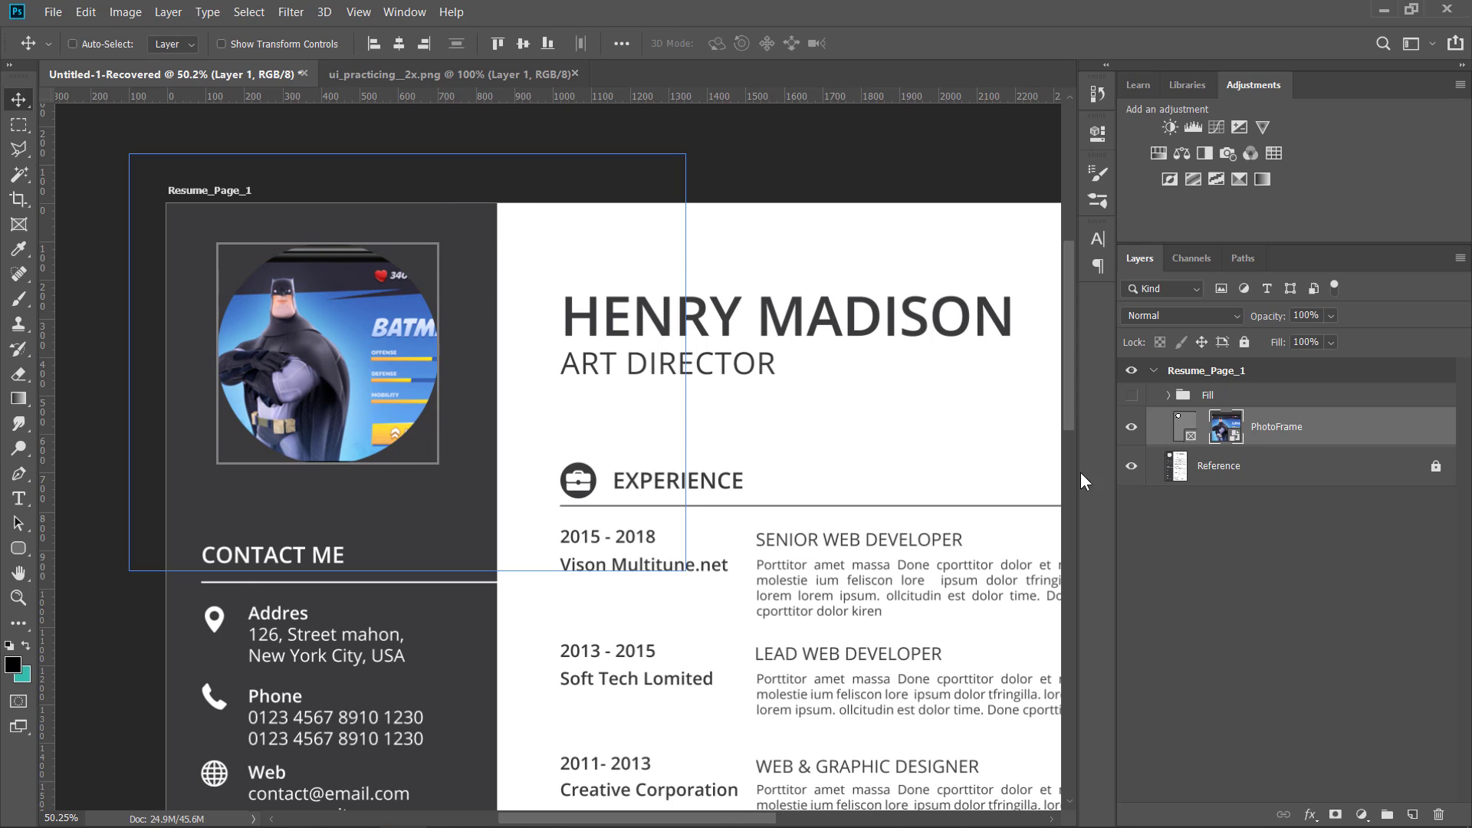
pyautogui.hotkey('ctrl', 't')
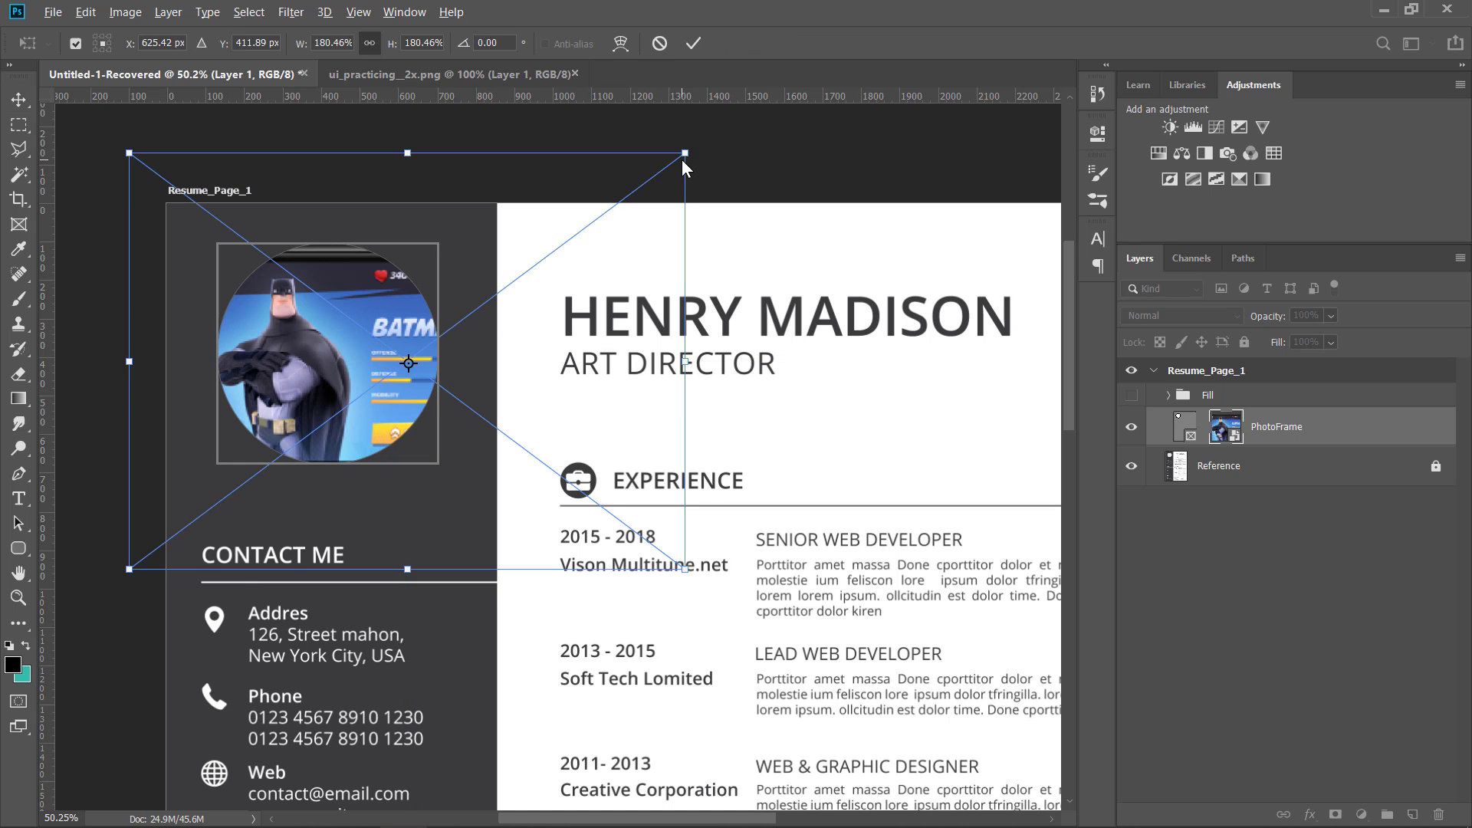
pyautogui.moveTo(688, 162); pyautogui.dragTo(736, 126)
pyautogui.moveTo(341, 326); pyautogui.dragTo(378, 338)
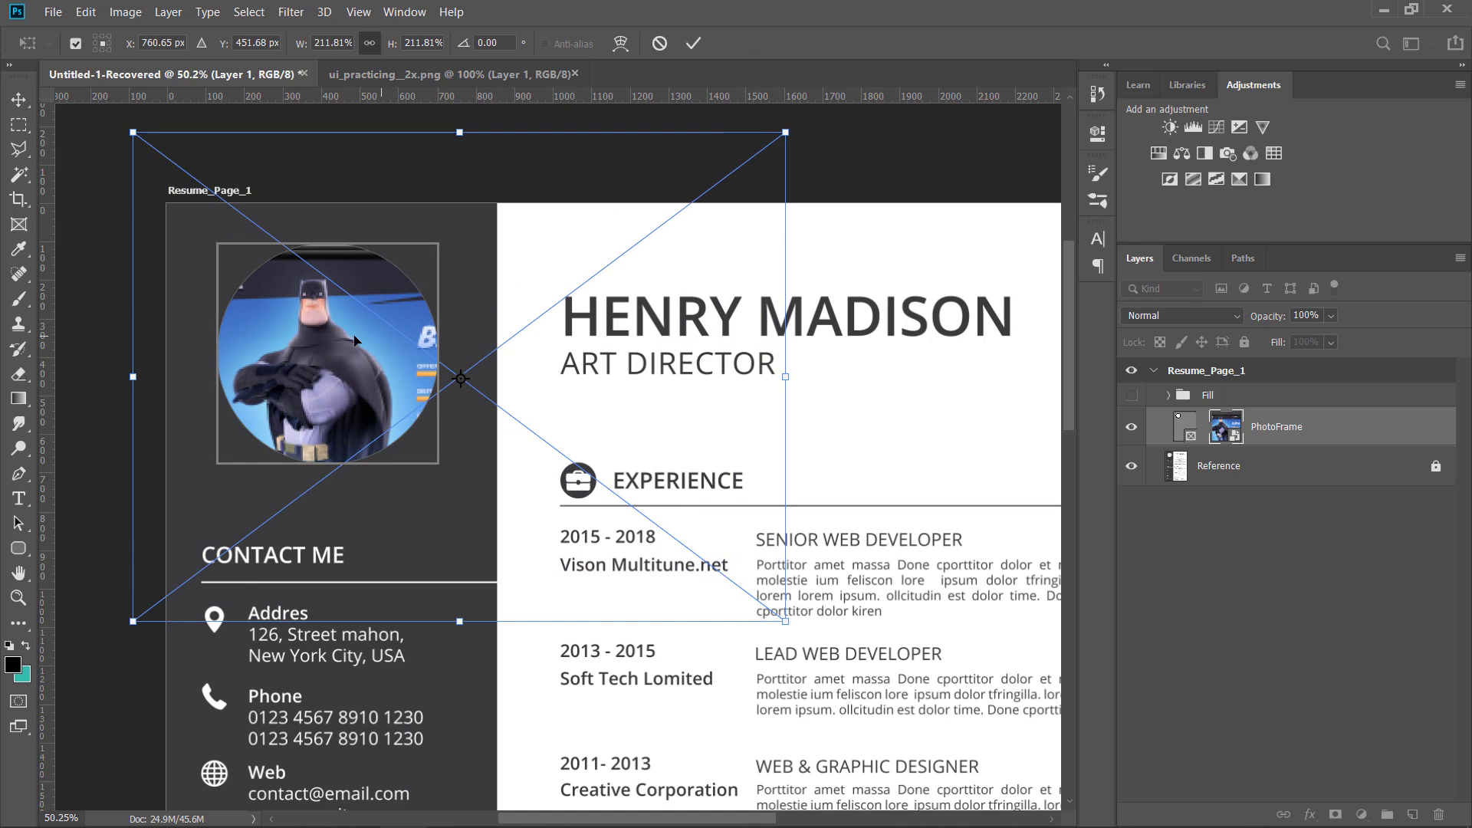
pyautogui.scroll(-2, 372, 344)
pyautogui.moveTo(696, 127); pyautogui.dragTo(766, 132)
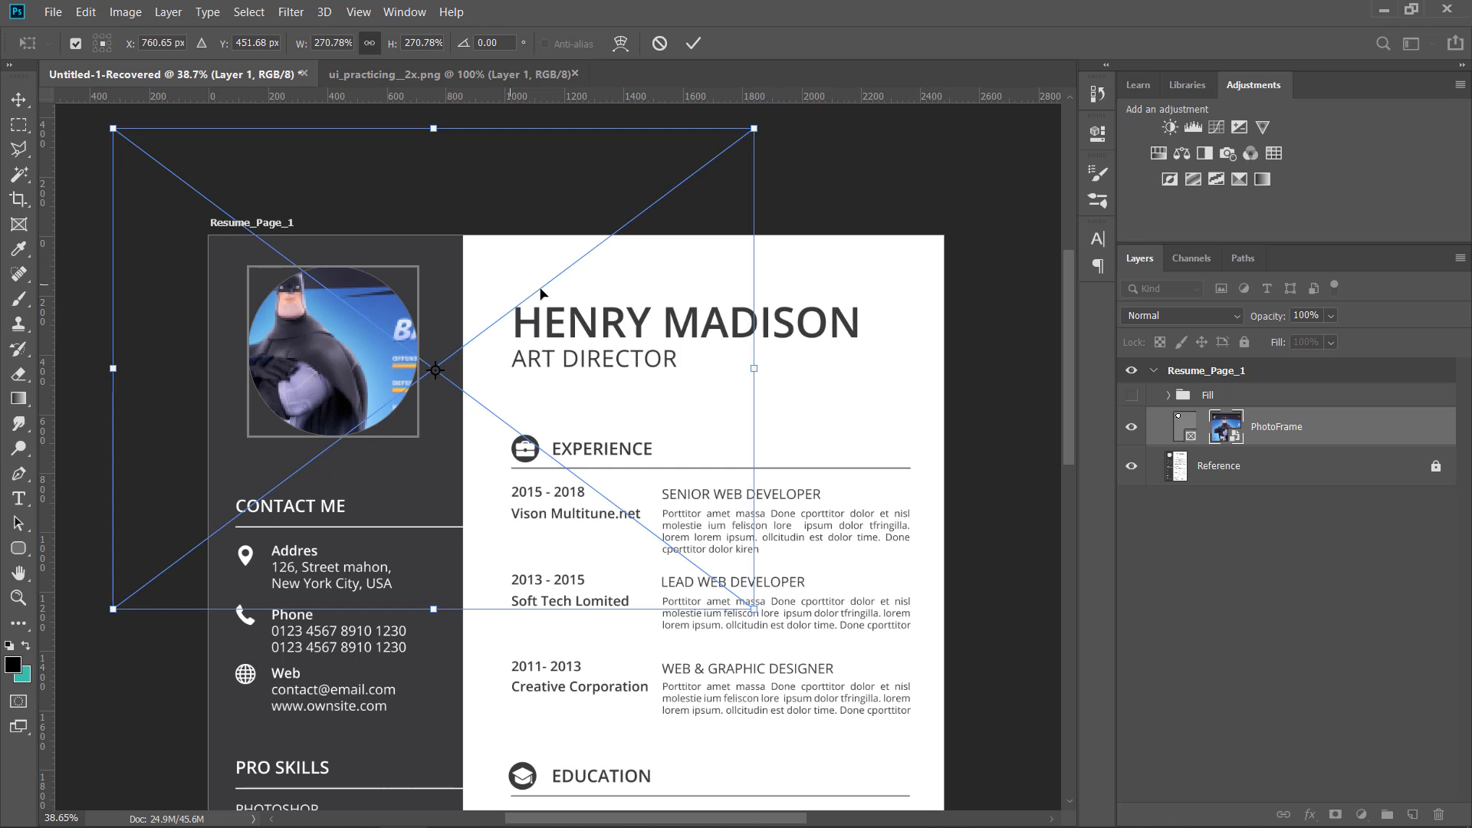
pyautogui.moveTo(513, 285); pyautogui.dragTo(553, 293)
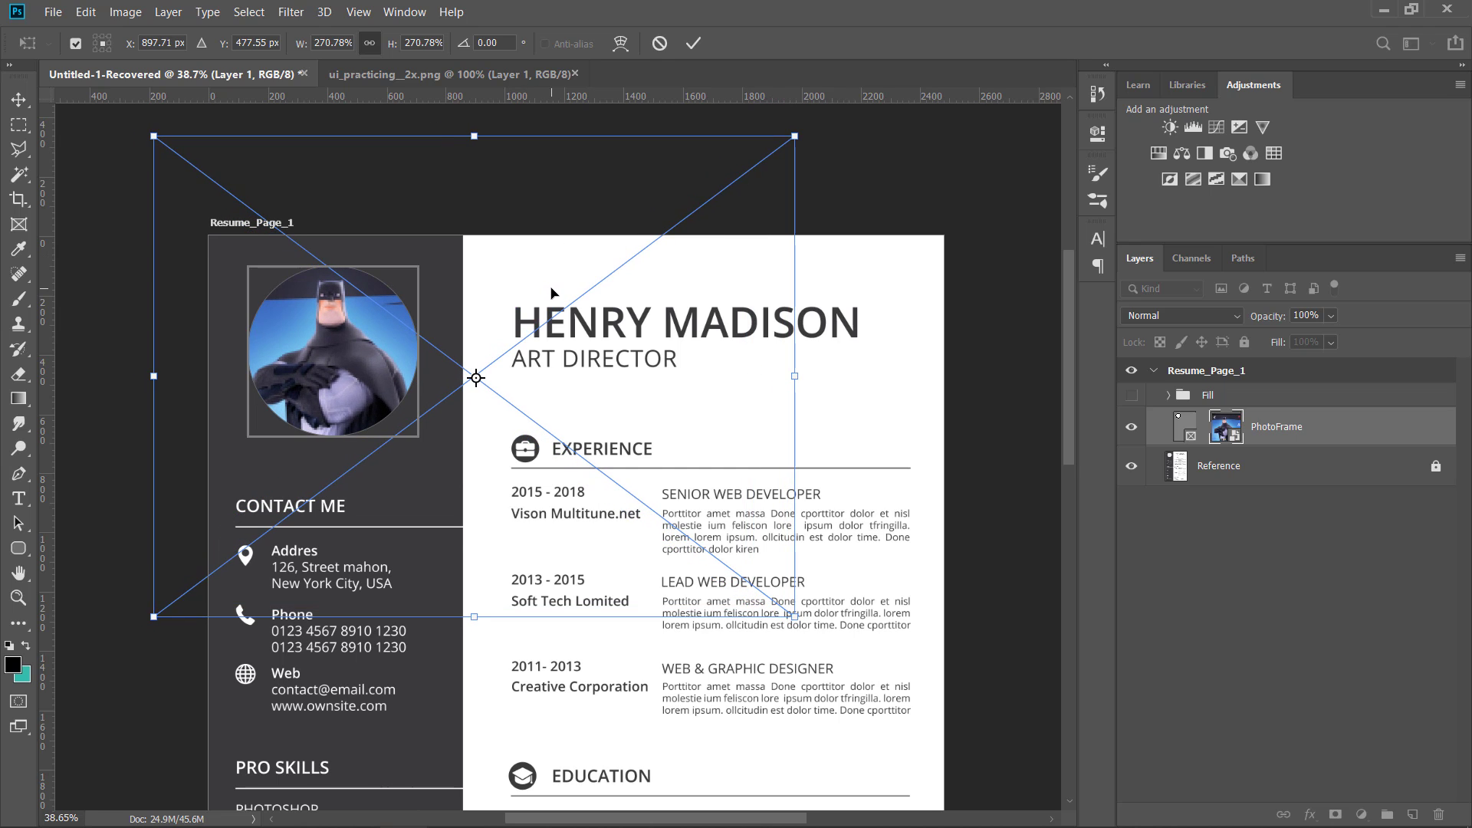
pyautogui.press('Return')
pyautogui.scroll(3, 337, 306)
pyautogui.scroll(-1, 334, 315)
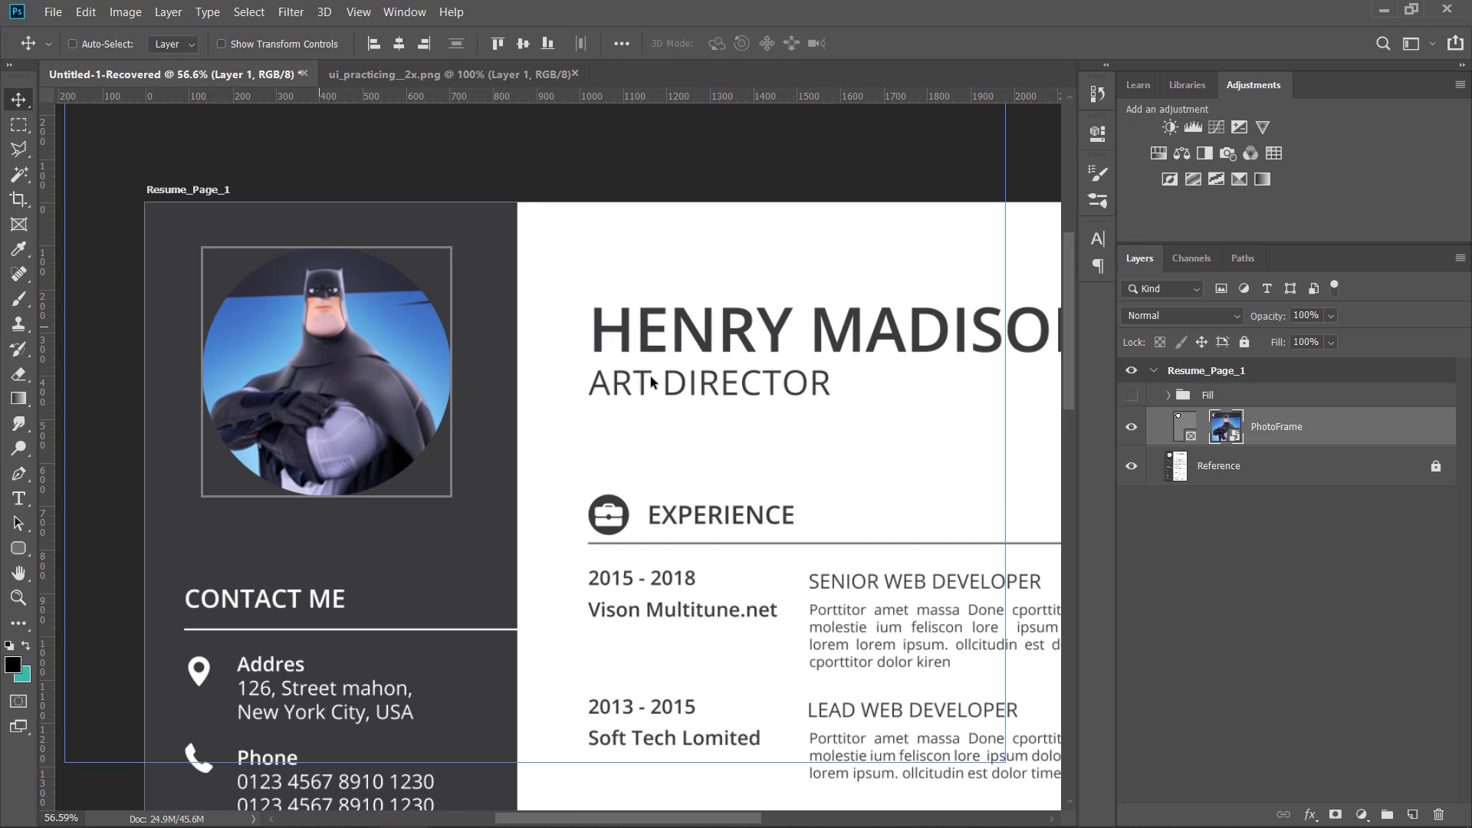
# Put PhotoFrame in a new group named Photo and move the group above the Fill group
pyautogui.click(1227, 537)
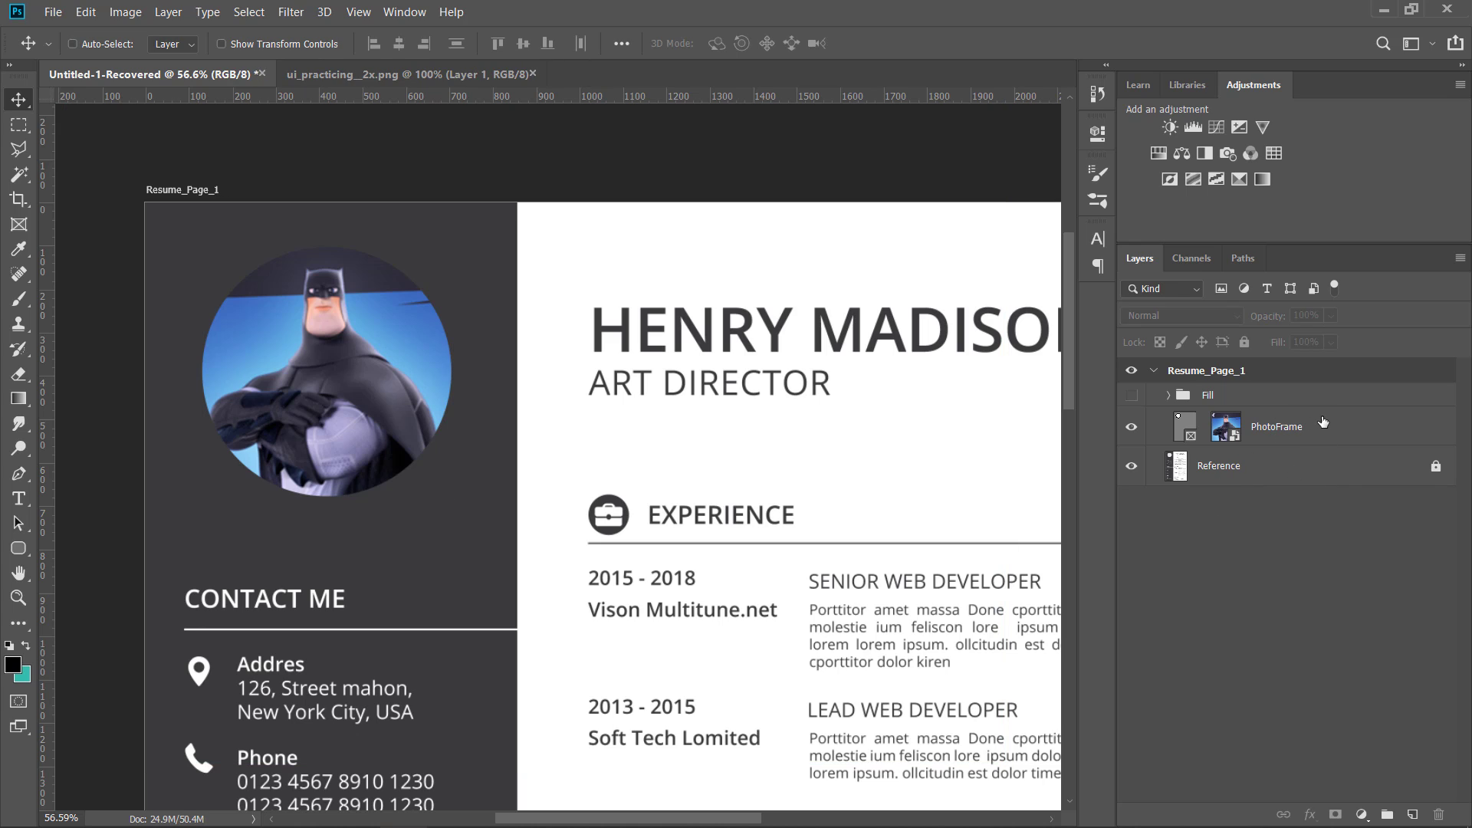
pyautogui.click(1343, 429)
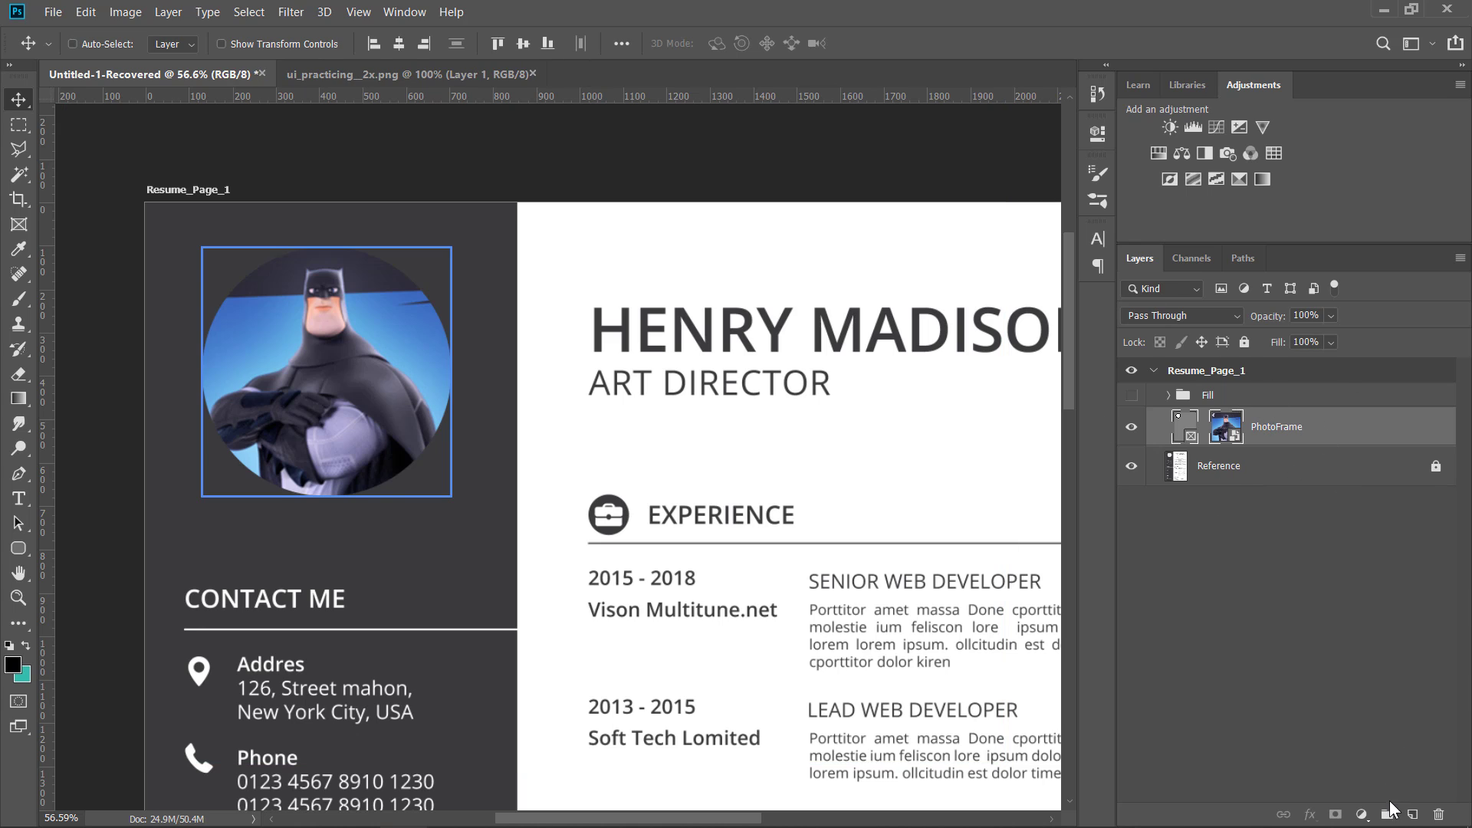
pyautogui.click(1389, 815)
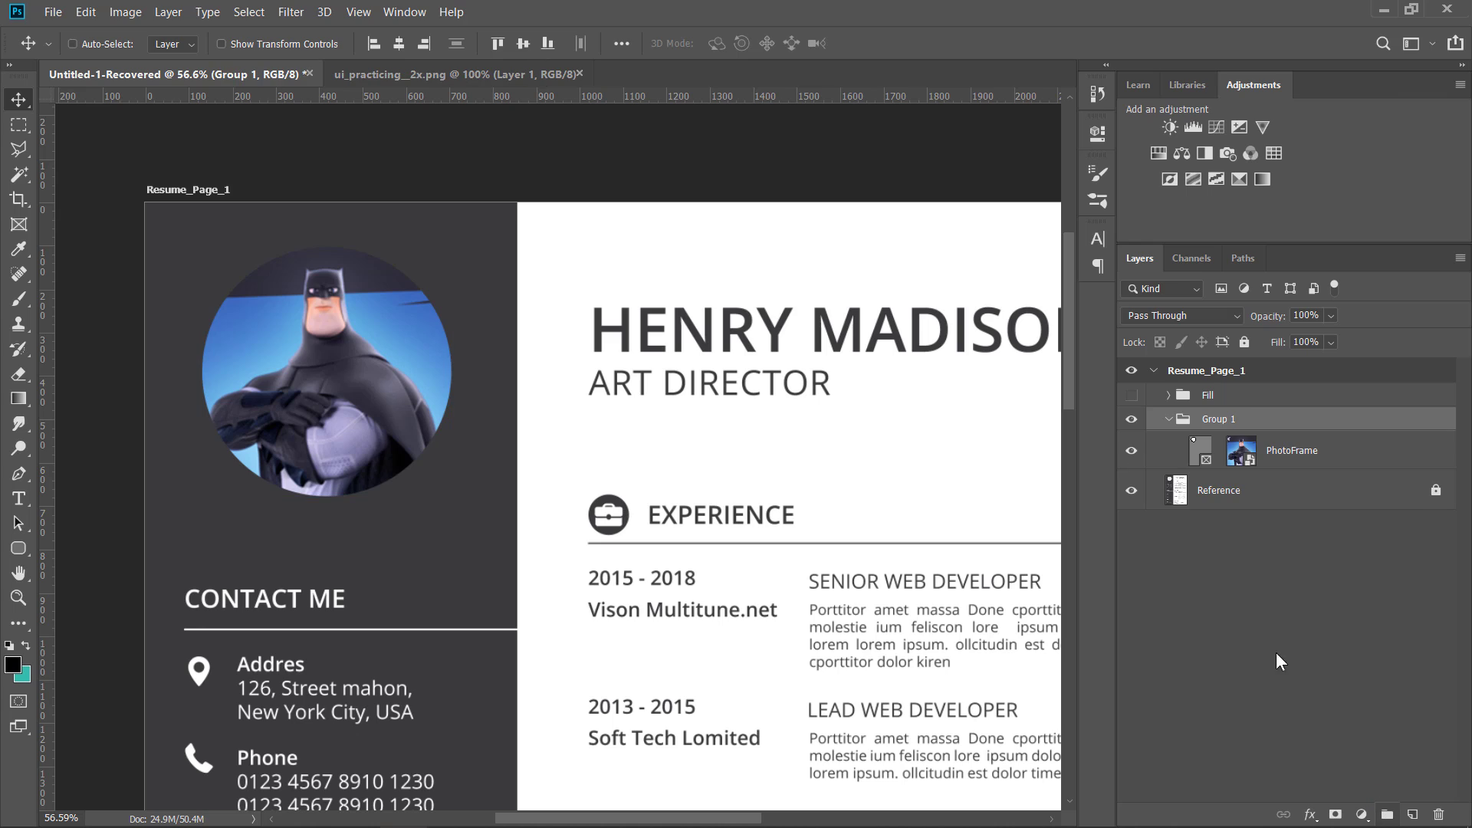
pyautogui.write('Photo')
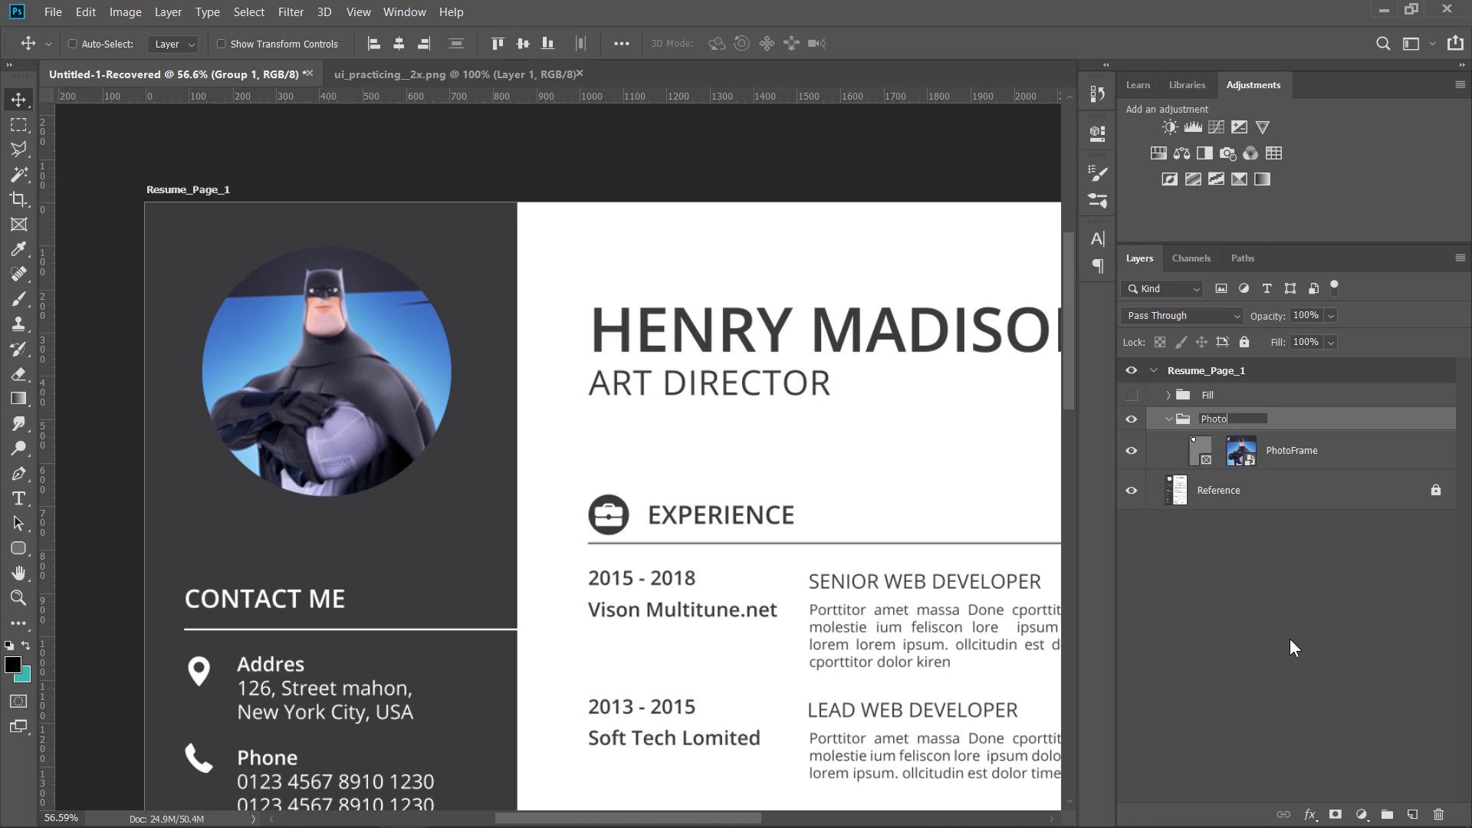
pyautogui.press('Return')
pyautogui.click(1291, 639)
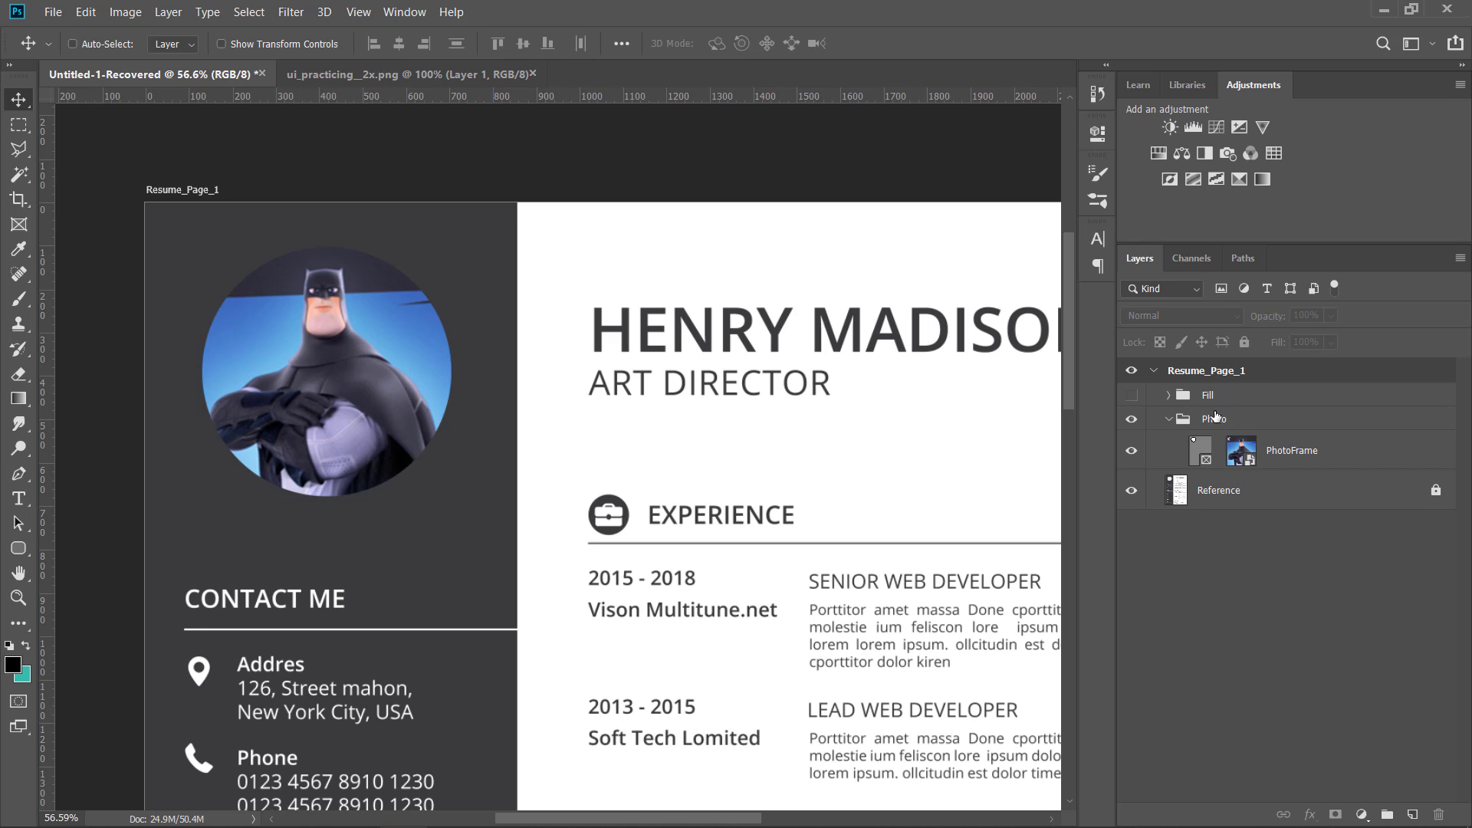
pyautogui.moveTo(1217, 424); pyautogui.dragTo(1209, 383)
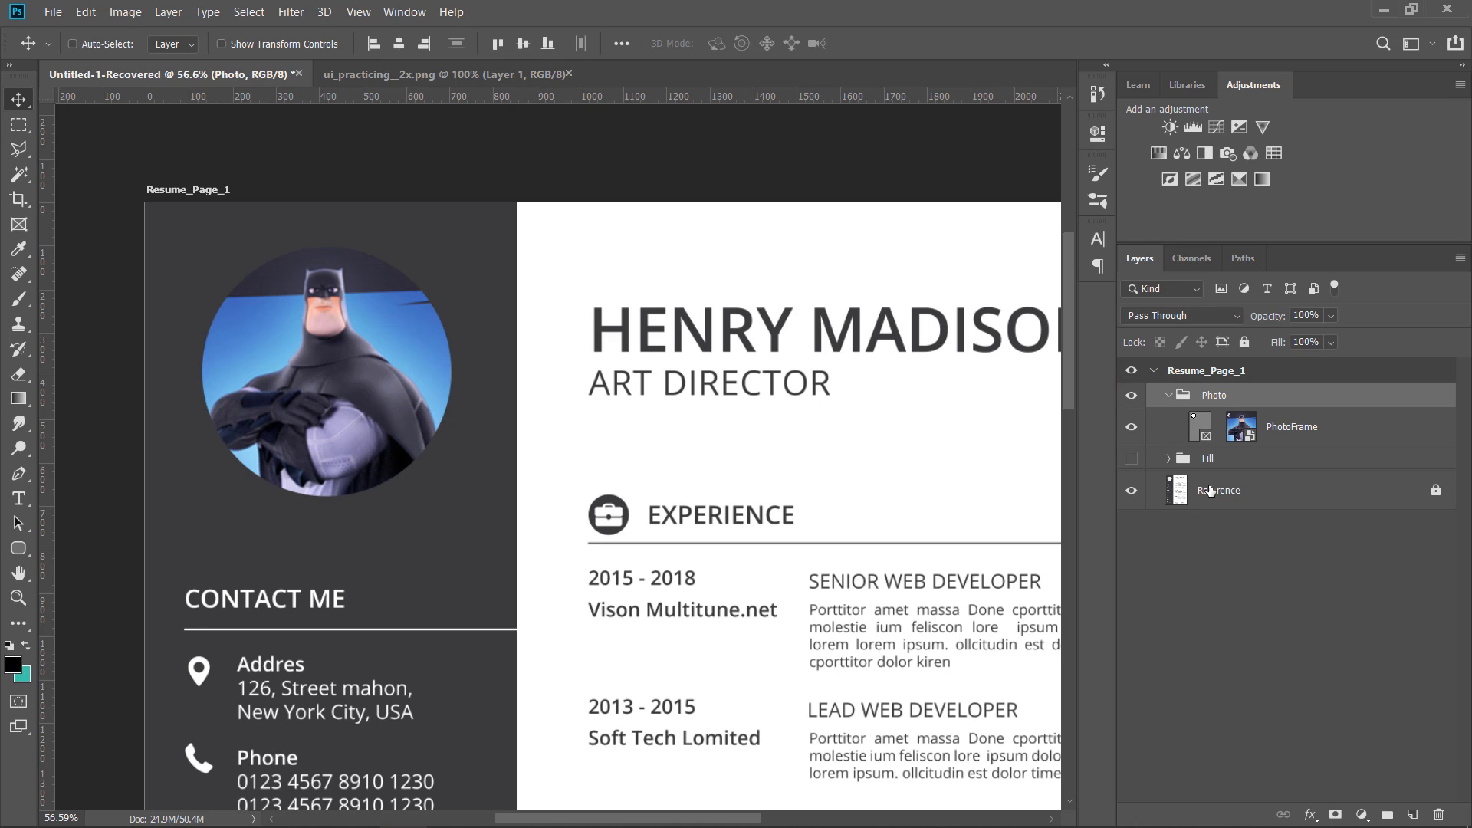
# Load PhotoFrame's circular outline as a selection, enlarge it slightly beyond the photo, and add a new layer above PhotoFrame
pyautogui.click(1282, 430)
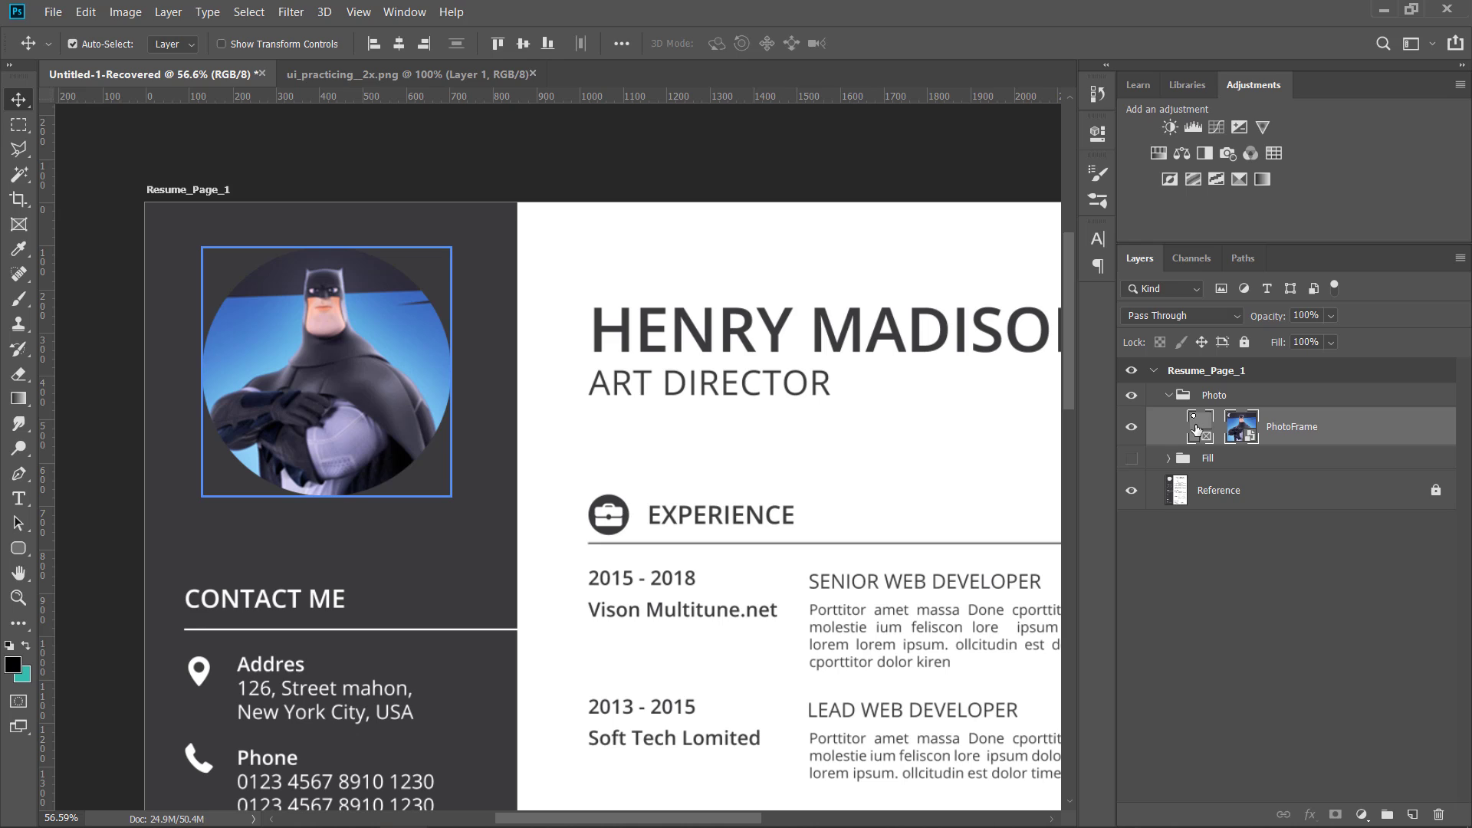
pyautogui.keyDown('ctrl'); pyautogui.click(1198, 427); pyautogui.keyUp('ctrl')
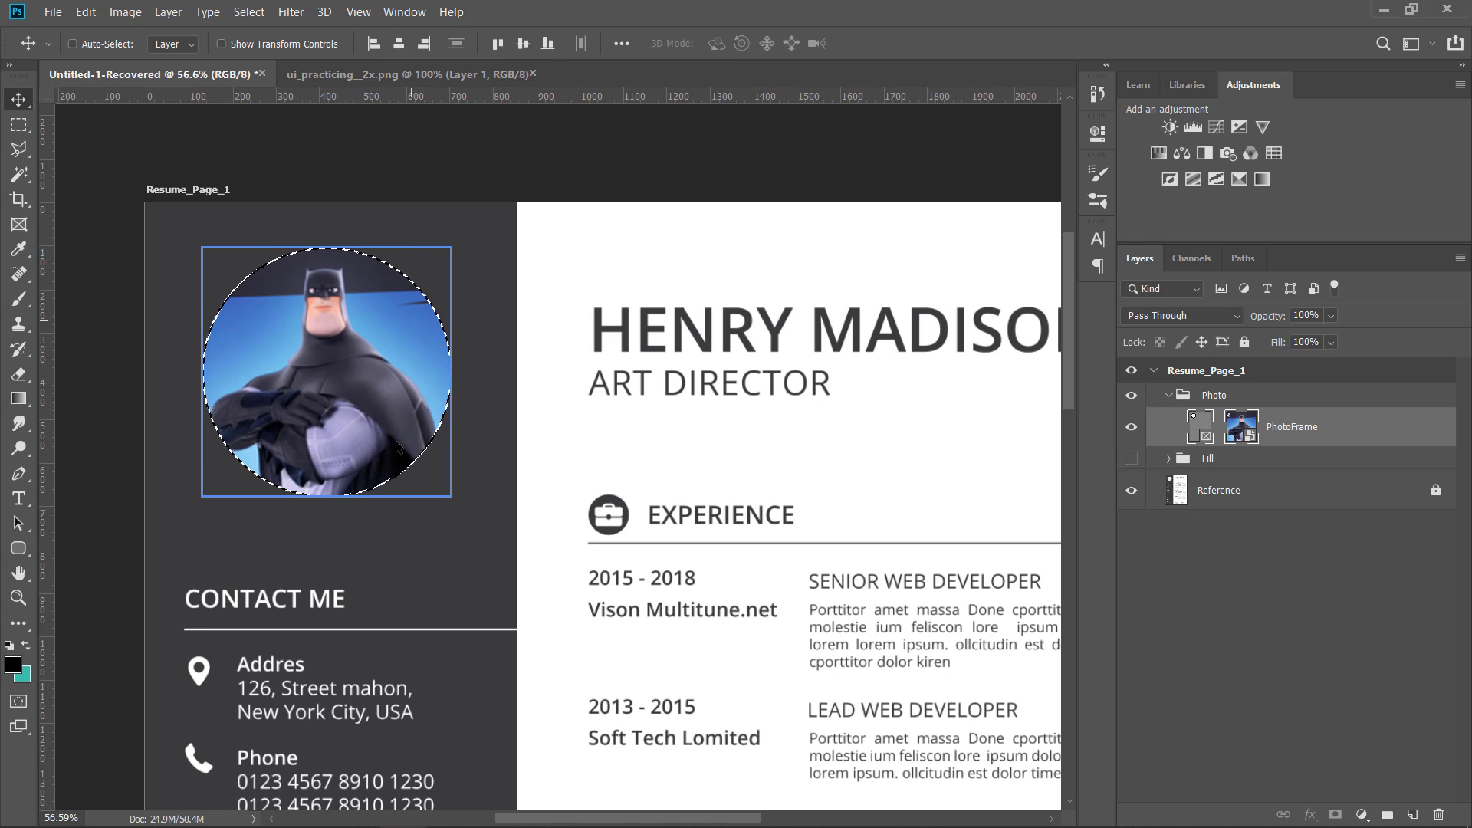
pyautogui.scroll(1, 399, 283)
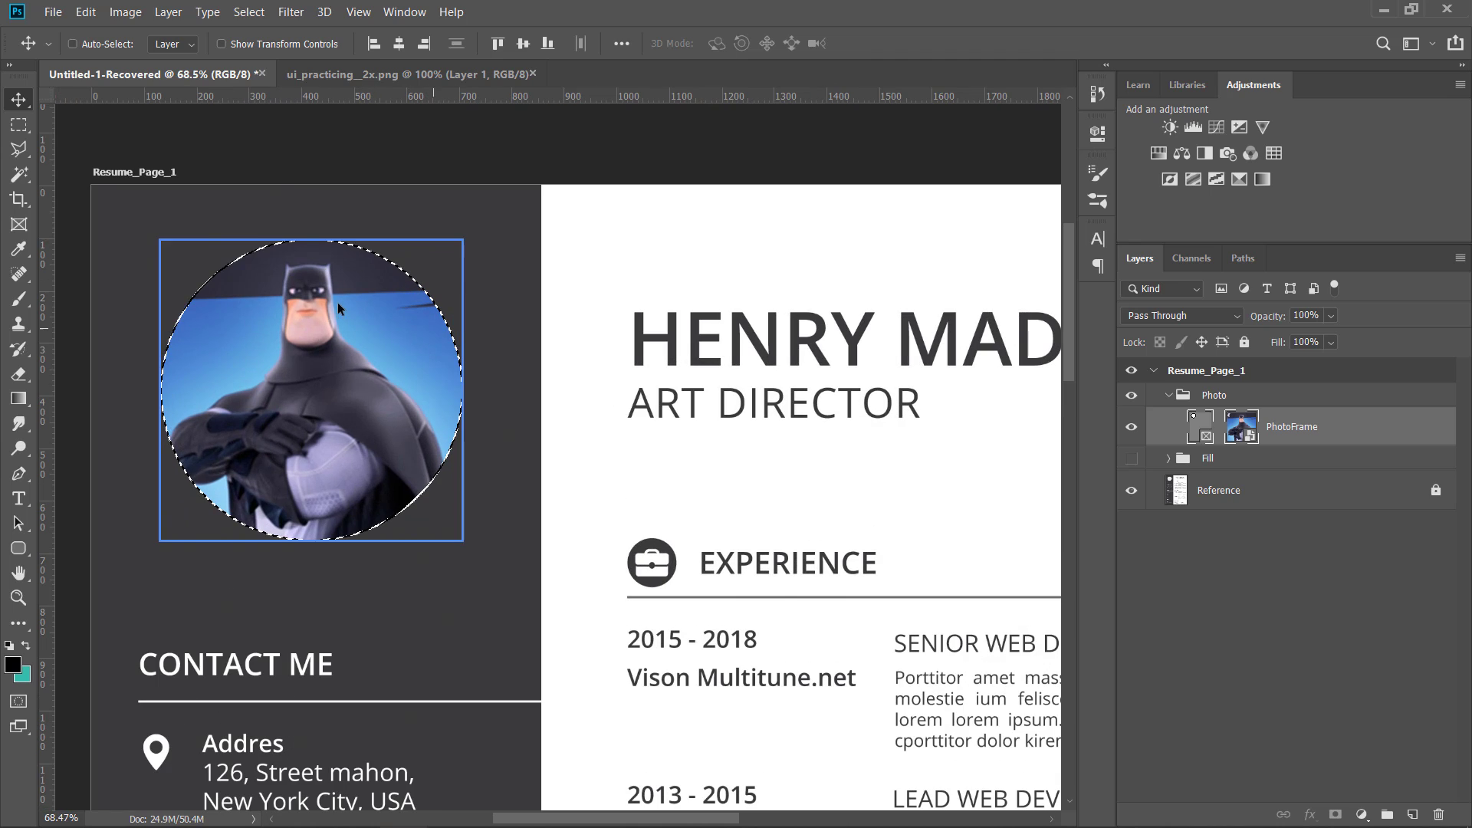
pyautogui.click(22, 124)
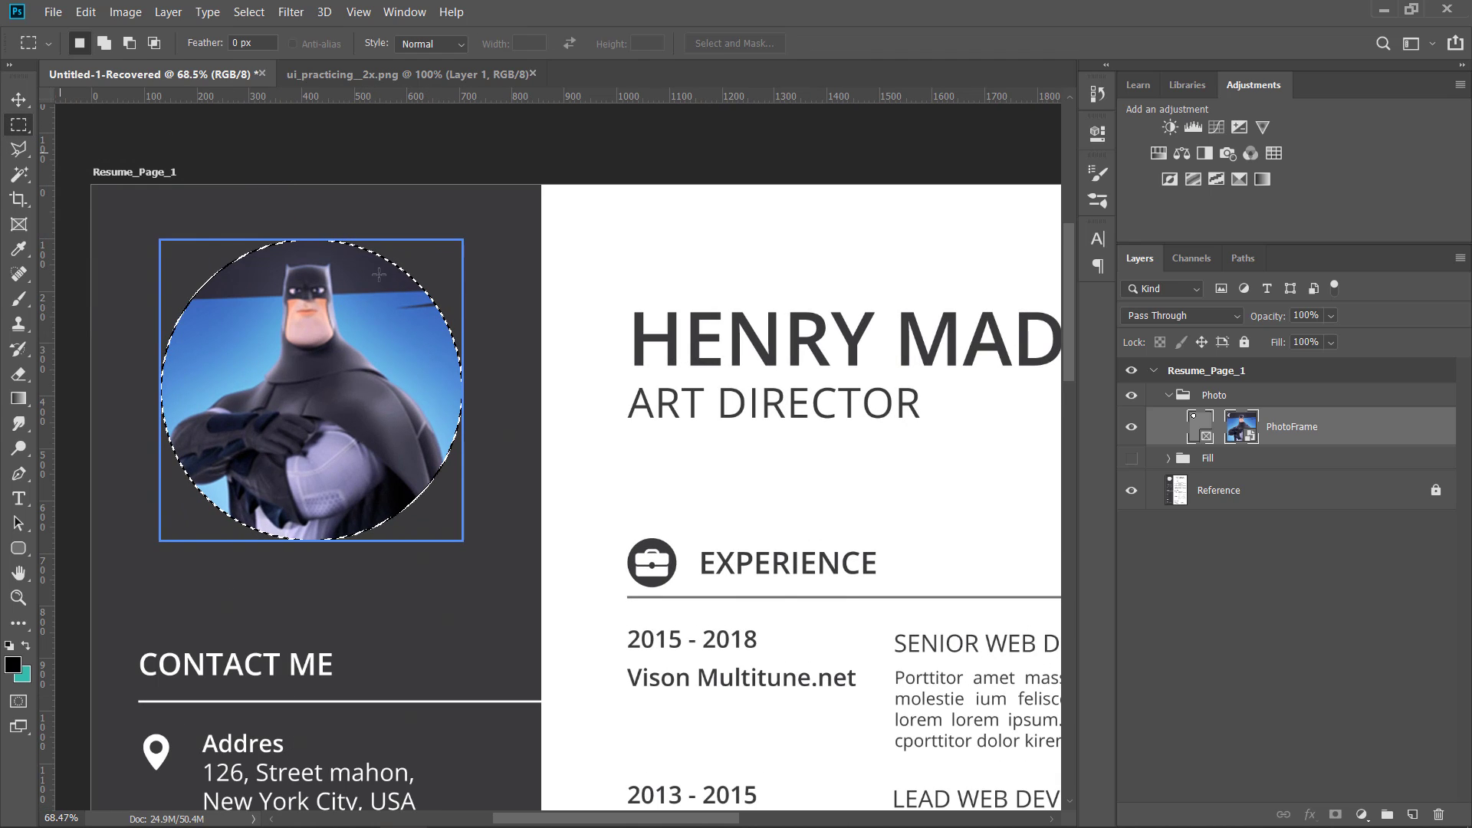
pyautogui.rightClick(454, 351)
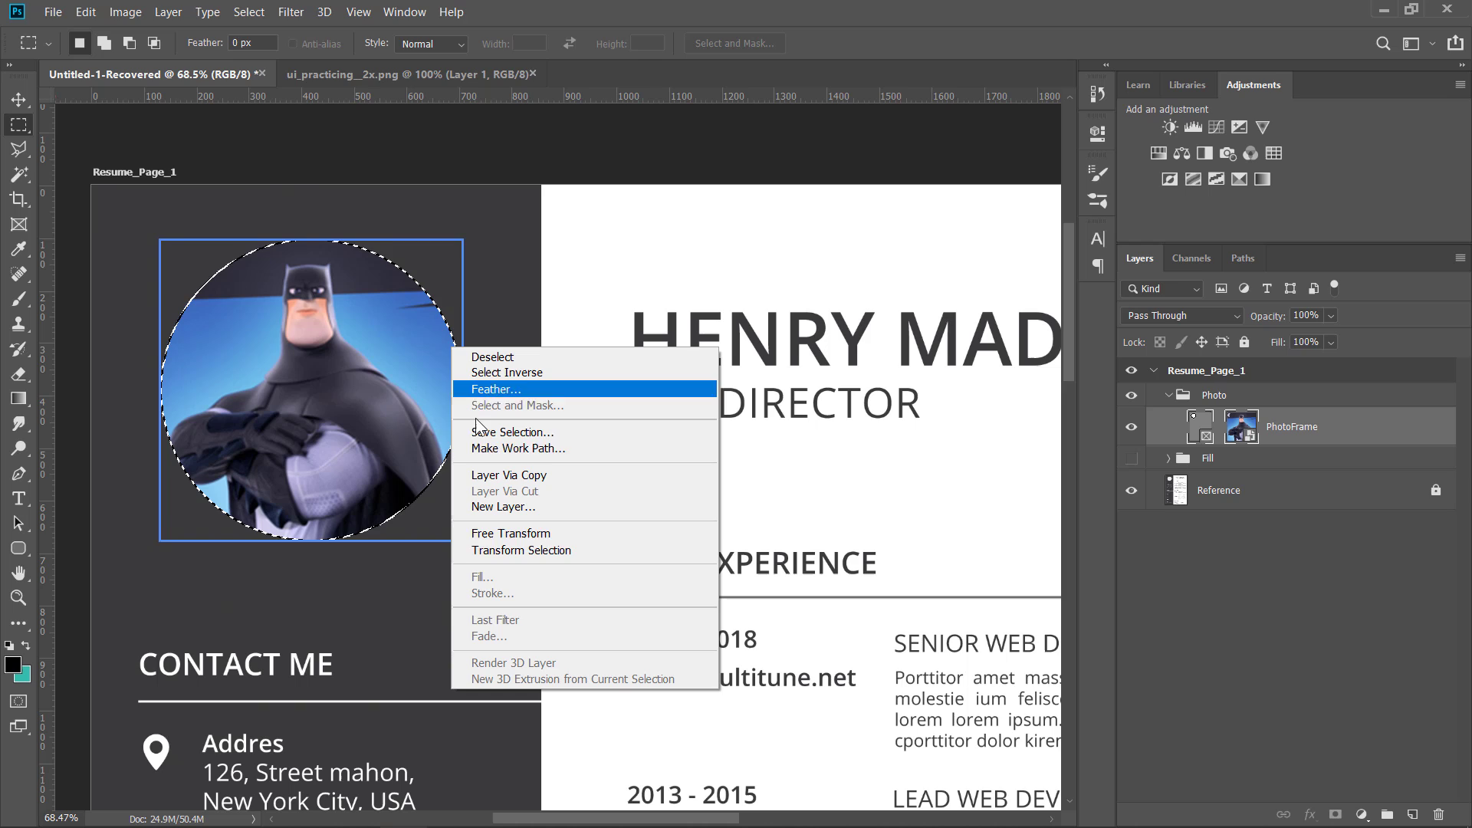
pyautogui.click(526, 552)
pyautogui.moveTo(460, 239); pyautogui.dragTo(482, 227)
pyautogui.press('Return')
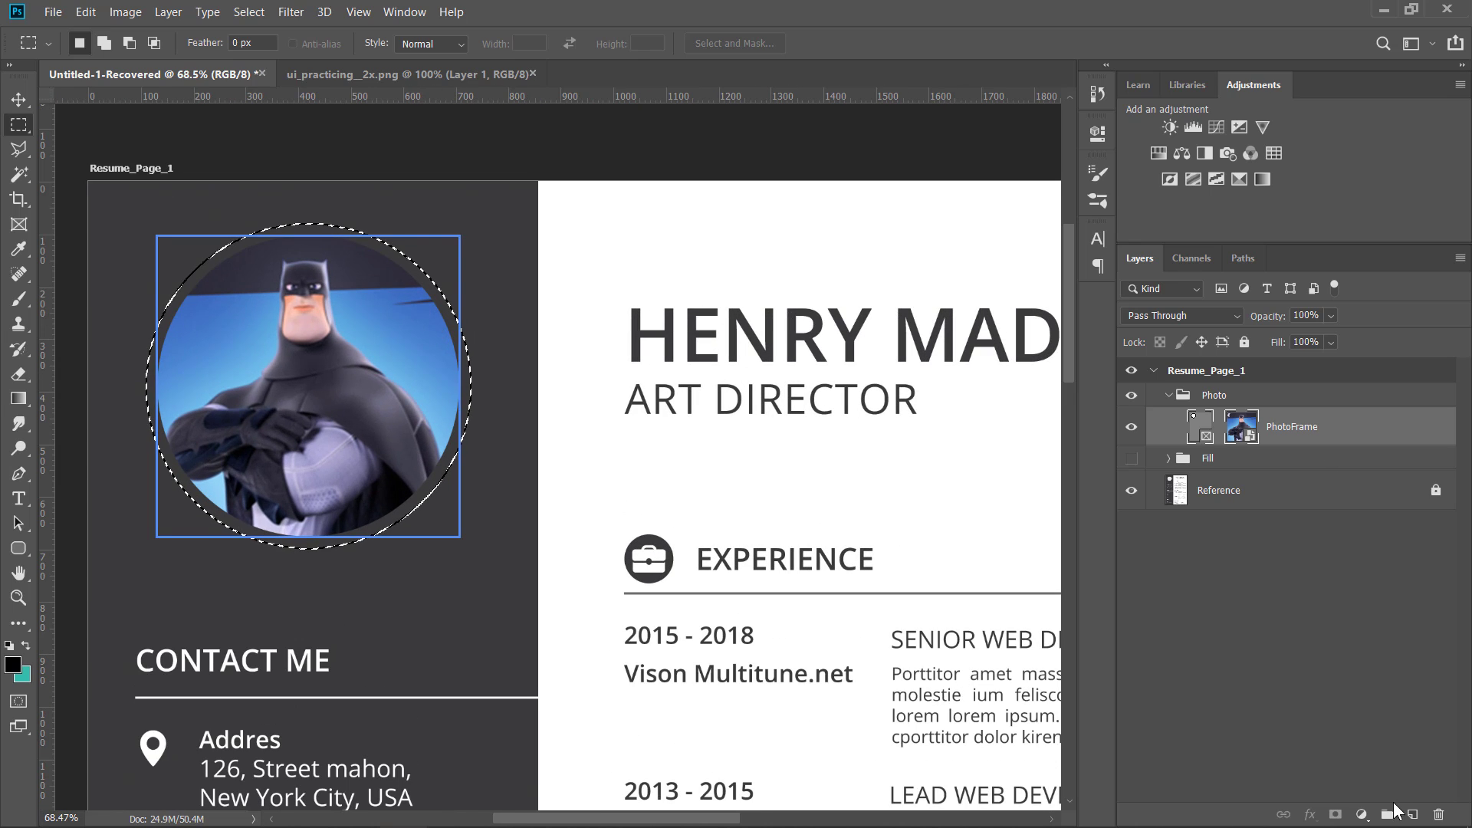
pyautogui.click(1413, 814)
# Stroke the enlarged circular selection on the new layer with a 5 px white line, location Center
pyautogui.rightClick(467, 392)
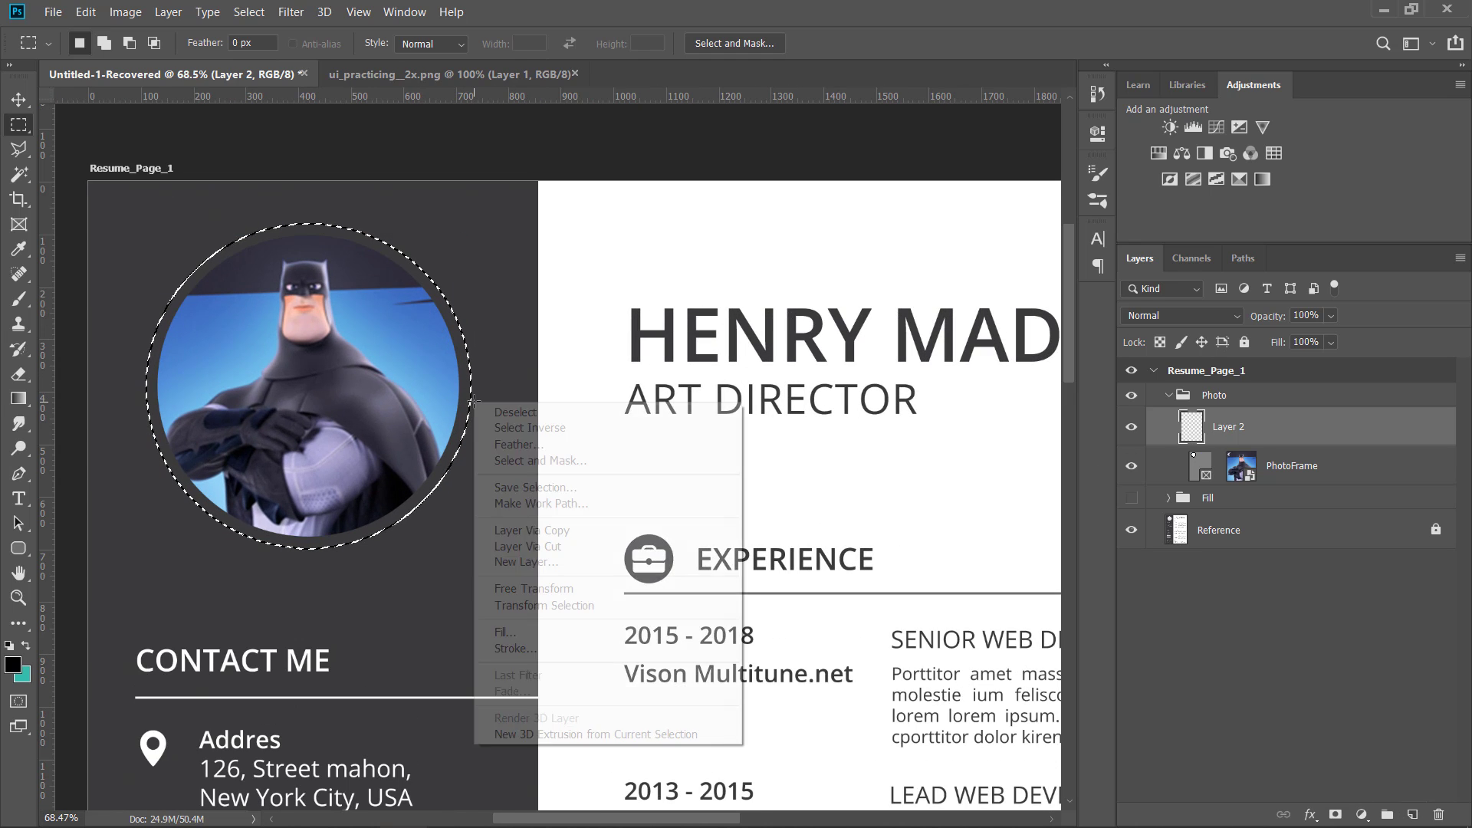
pyautogui.click(524, 647)
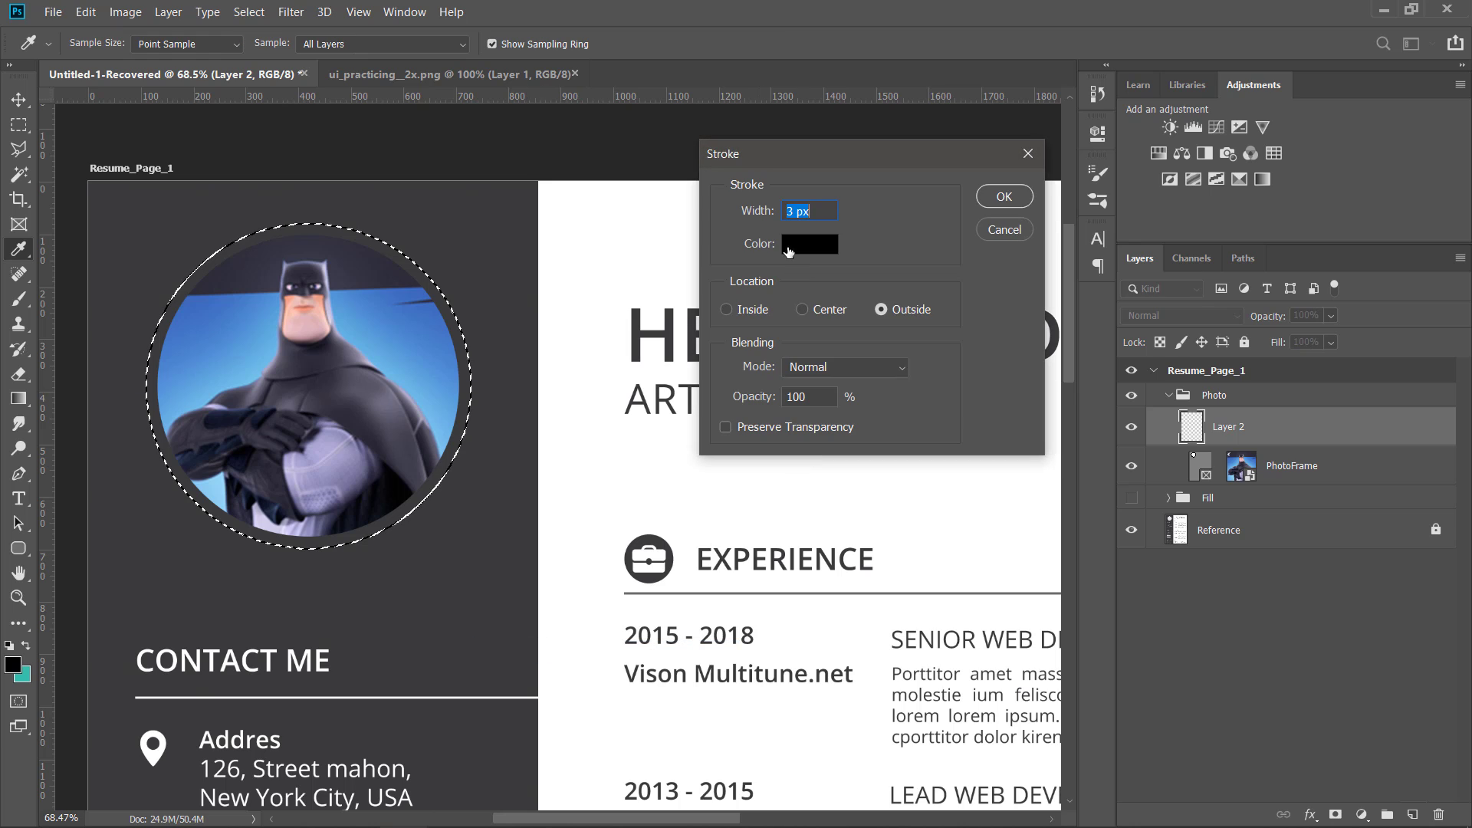
pyautogui.click(811, 245)
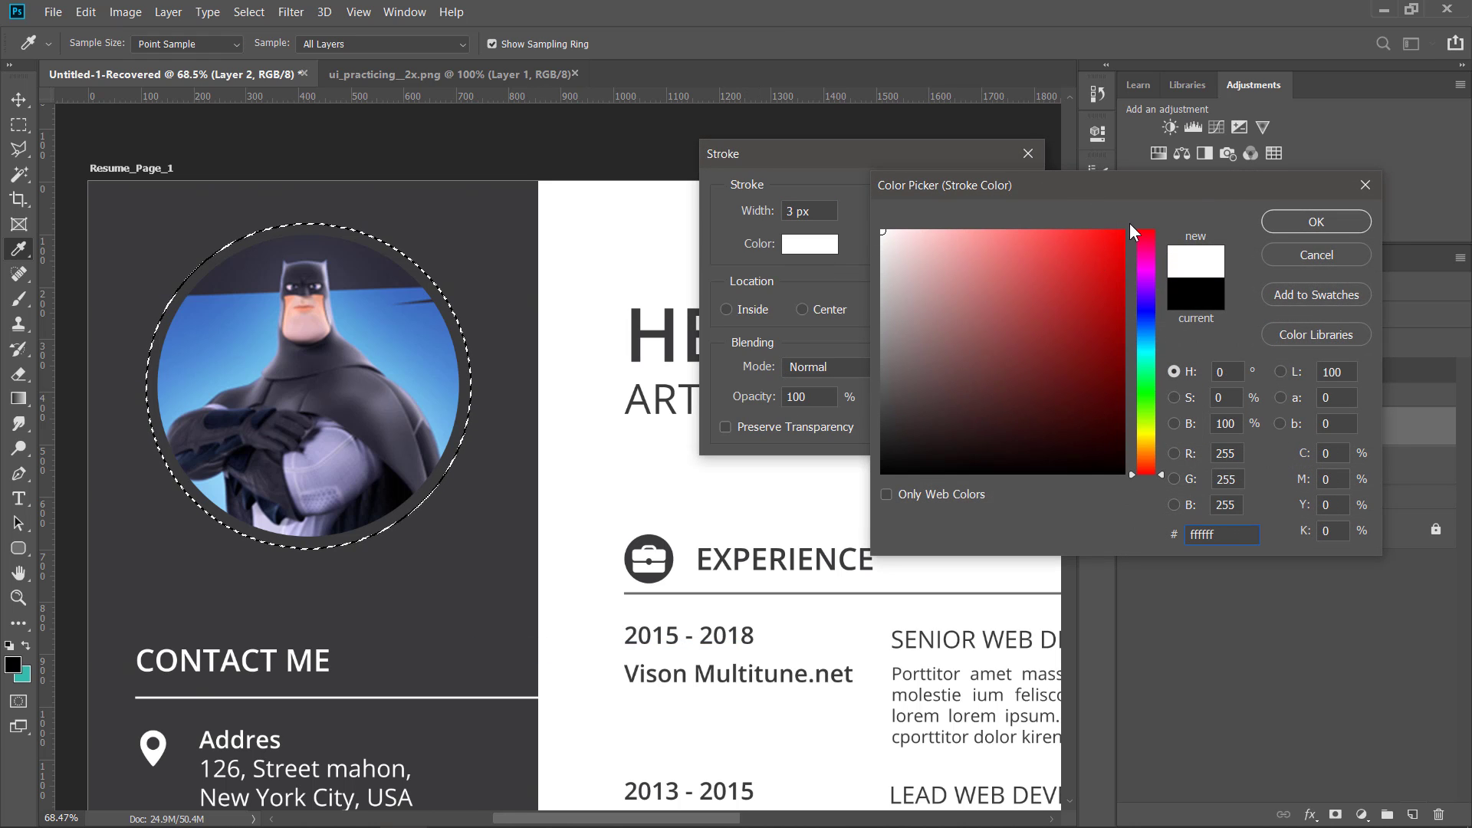
pyautogui.press('Return')
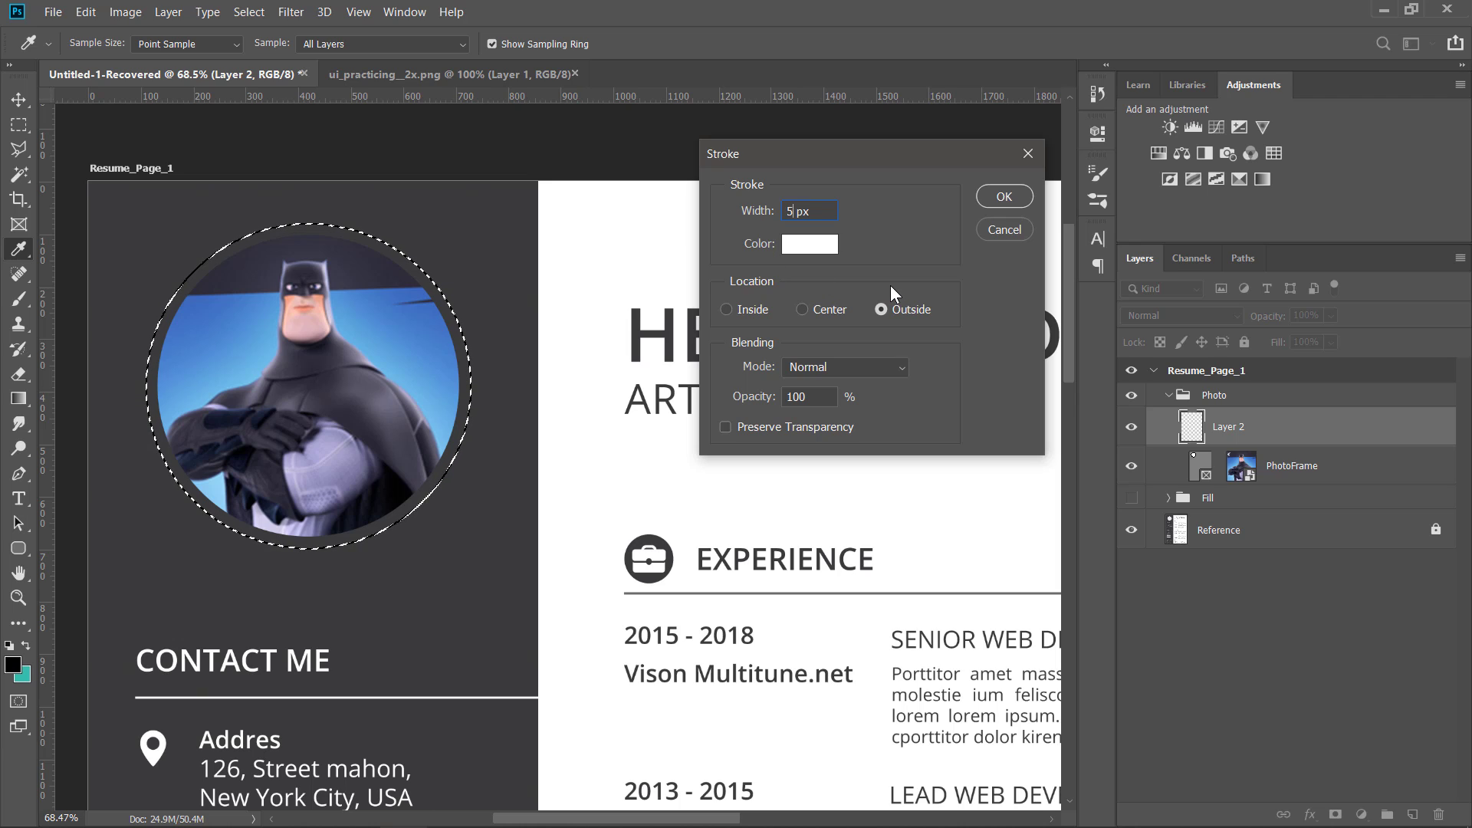
pyautogui.write('5')
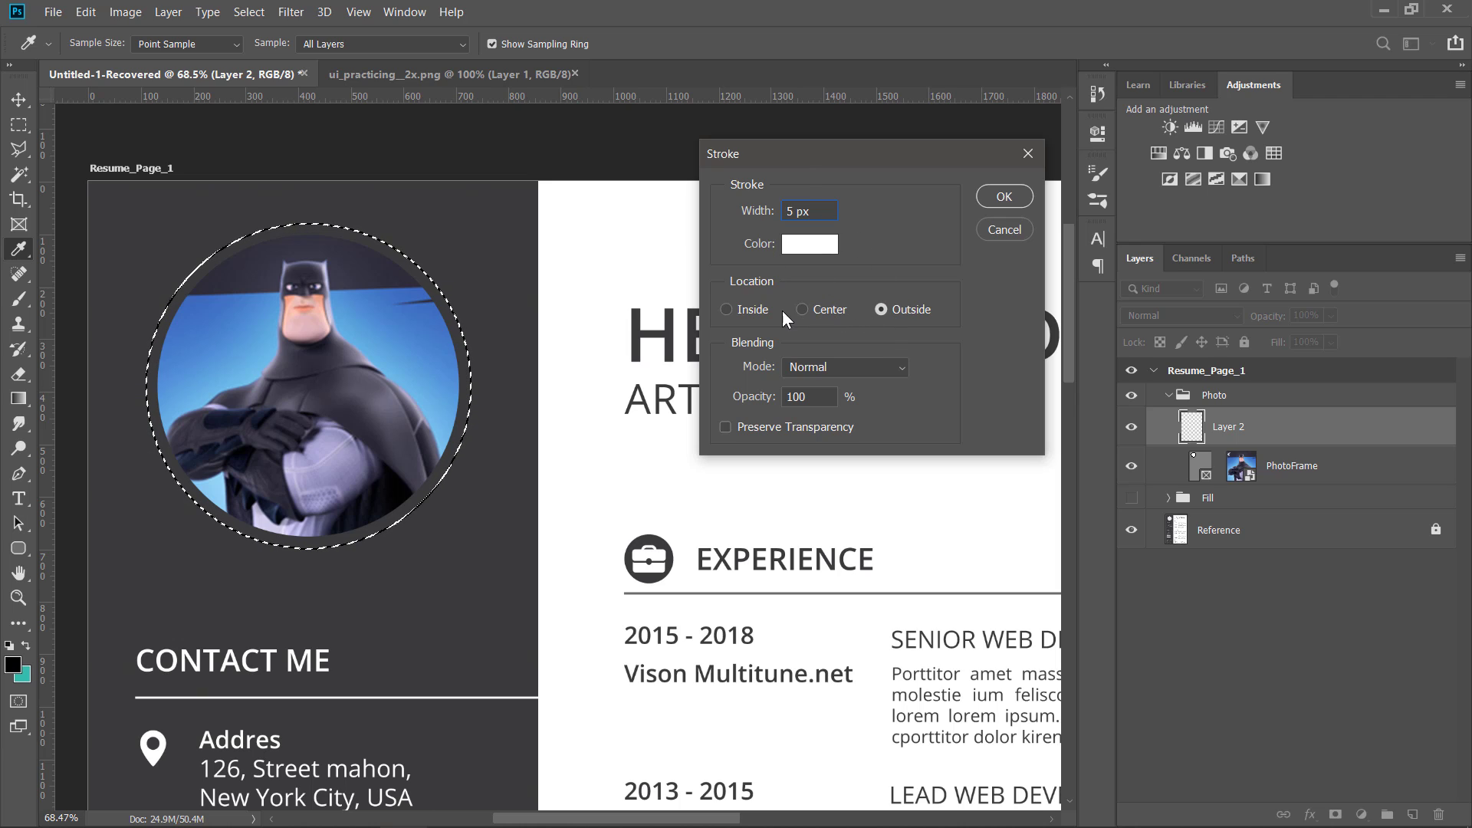
pyautogui.click(817, 311)
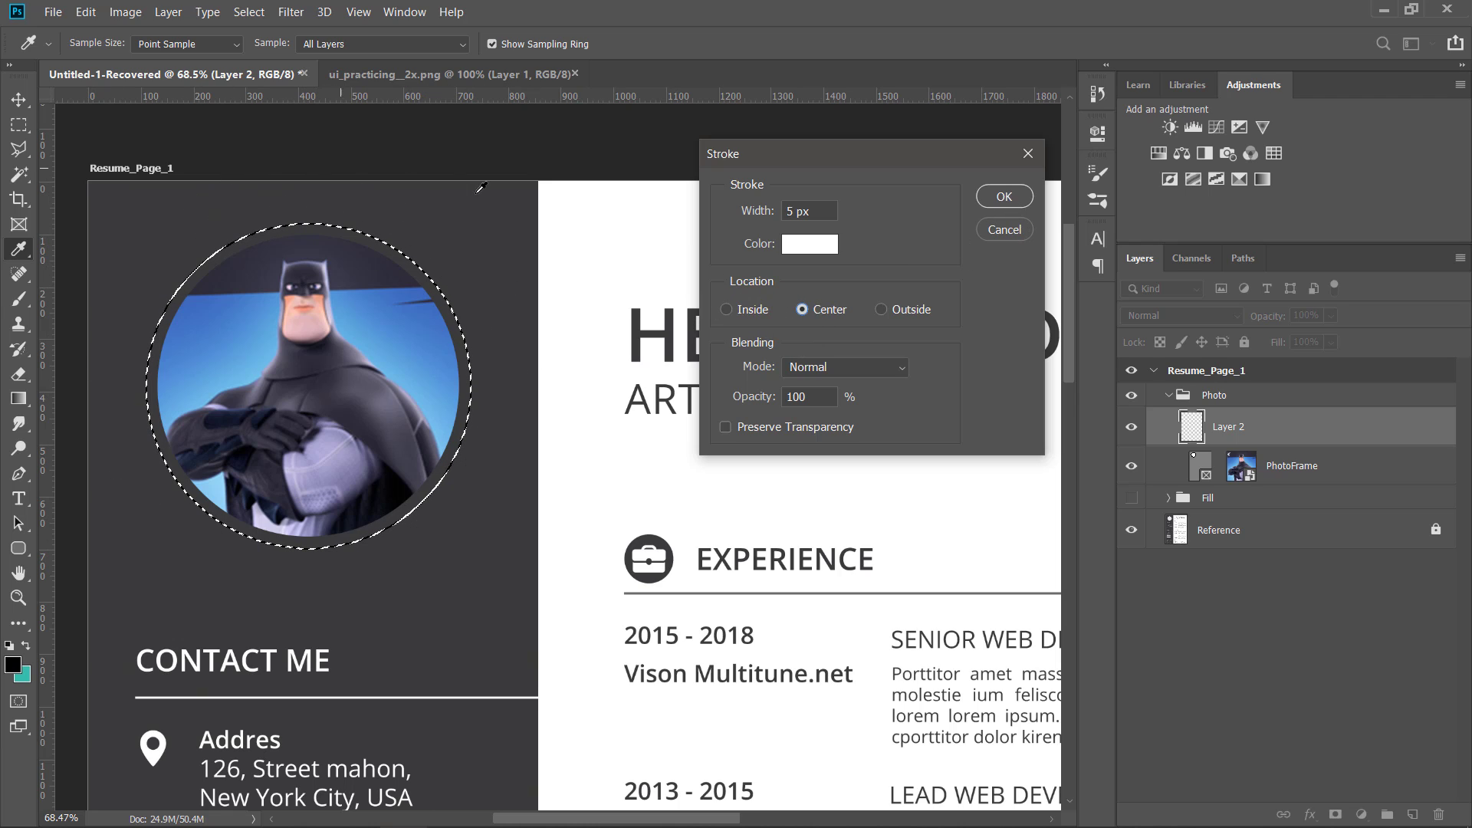
pyautogui.click(1005, 194)
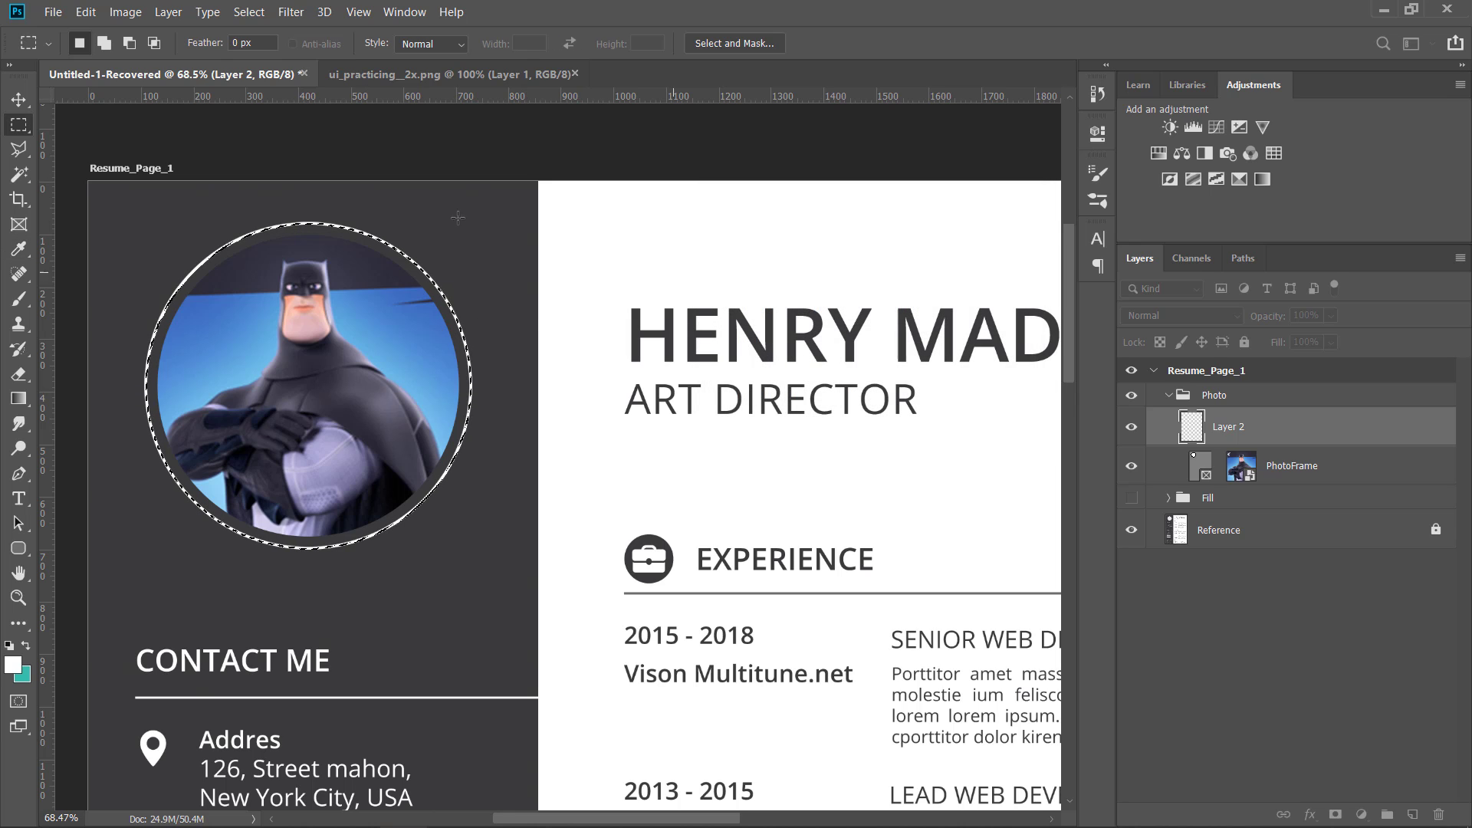
# Stroke the circular selection around the photo with an 8 px white line, location Center, and clear the selection
pyautogui.scroll(3, 266, 247)
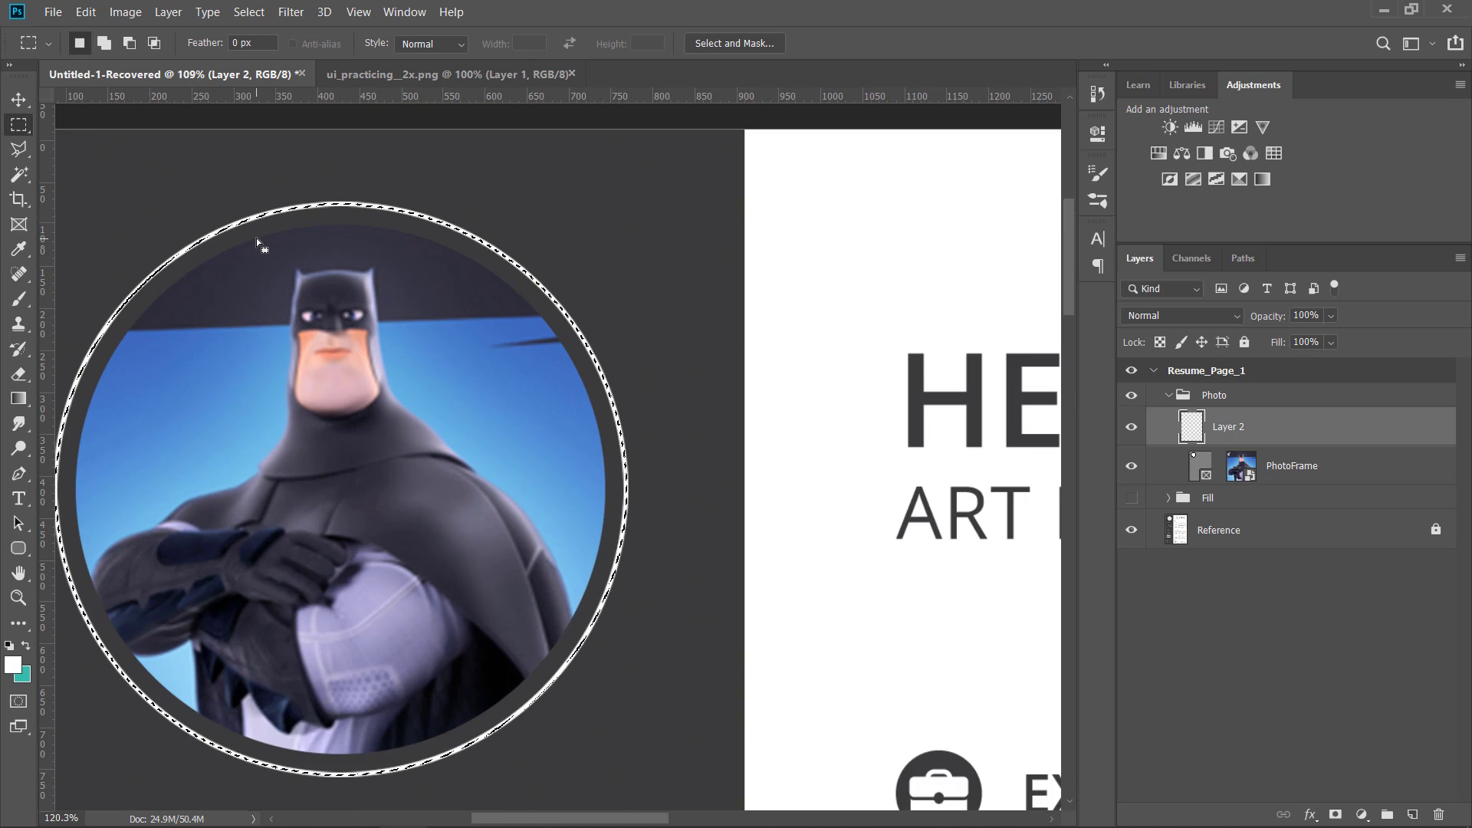
pyautogui.rightClick(573, 368)
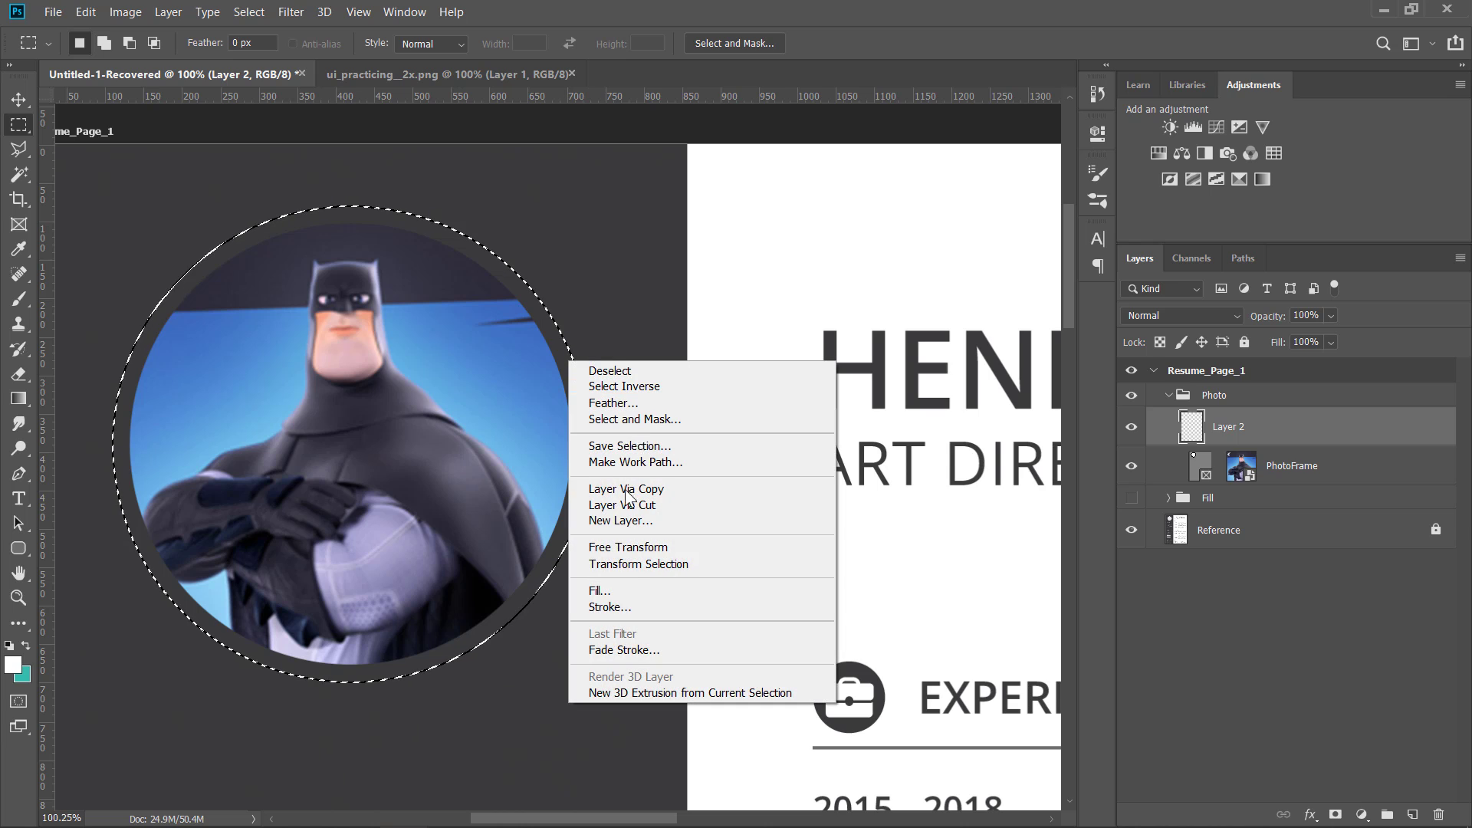
pyautogui.click(628, 602)
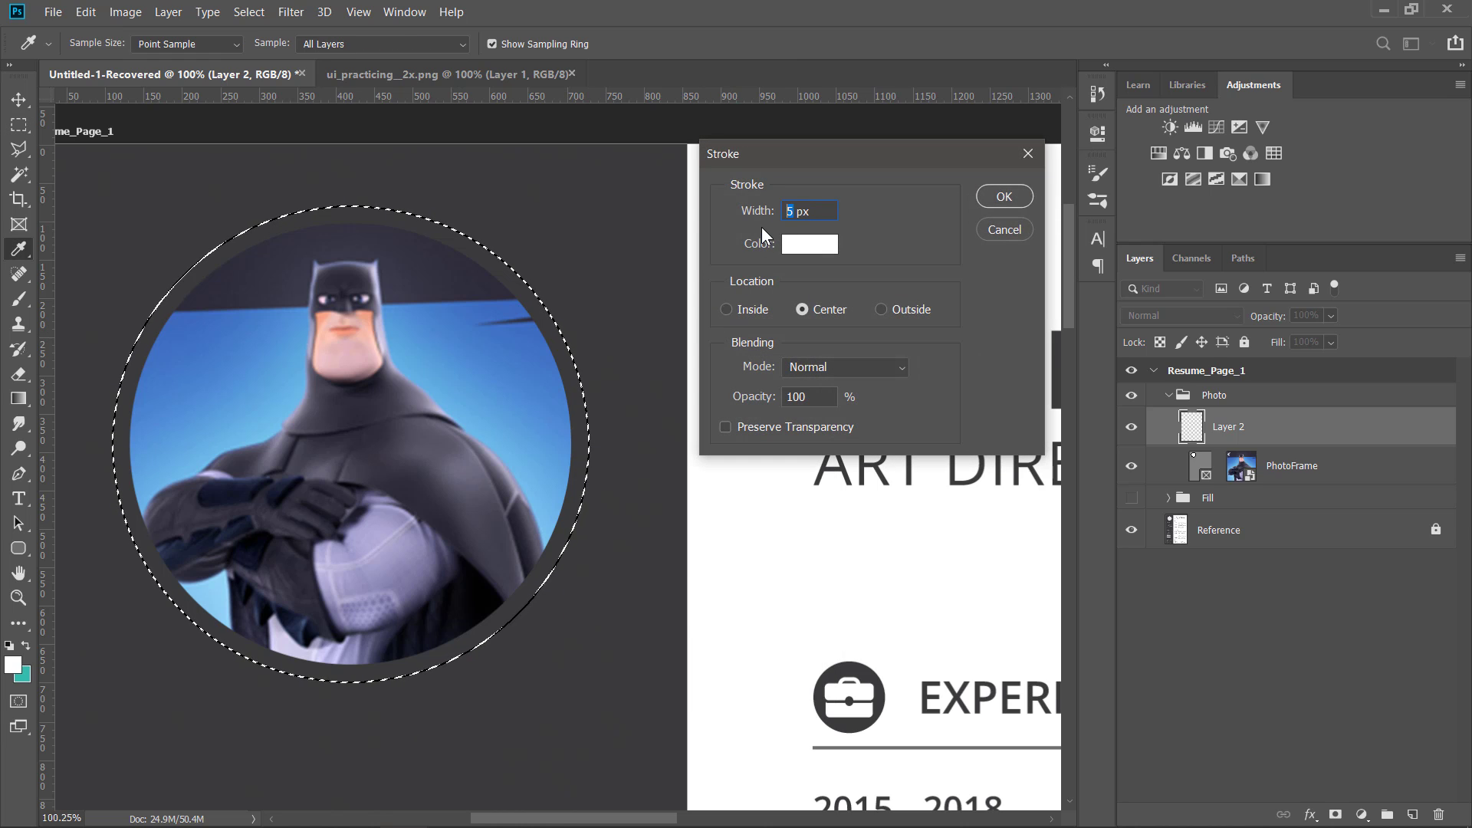
pyautogui.write('8')
pyautogui.press('Return')
pyautogui.press('m')
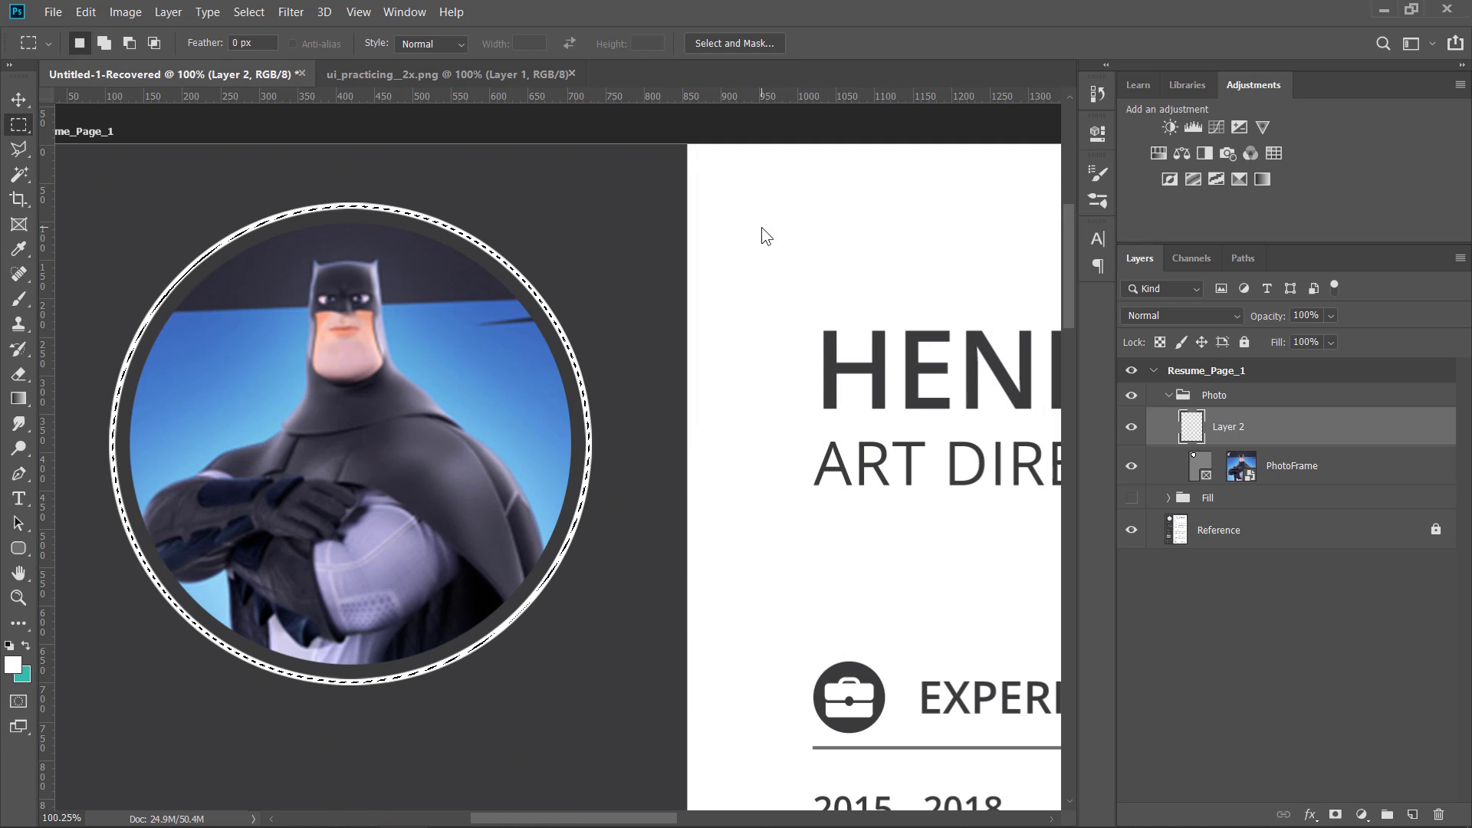
pyautogui.hotkey('ctrl', 'd')
pyautogui.scroll(-4, 531, 354)
pyautogui.scroll(-2, 530, 354)
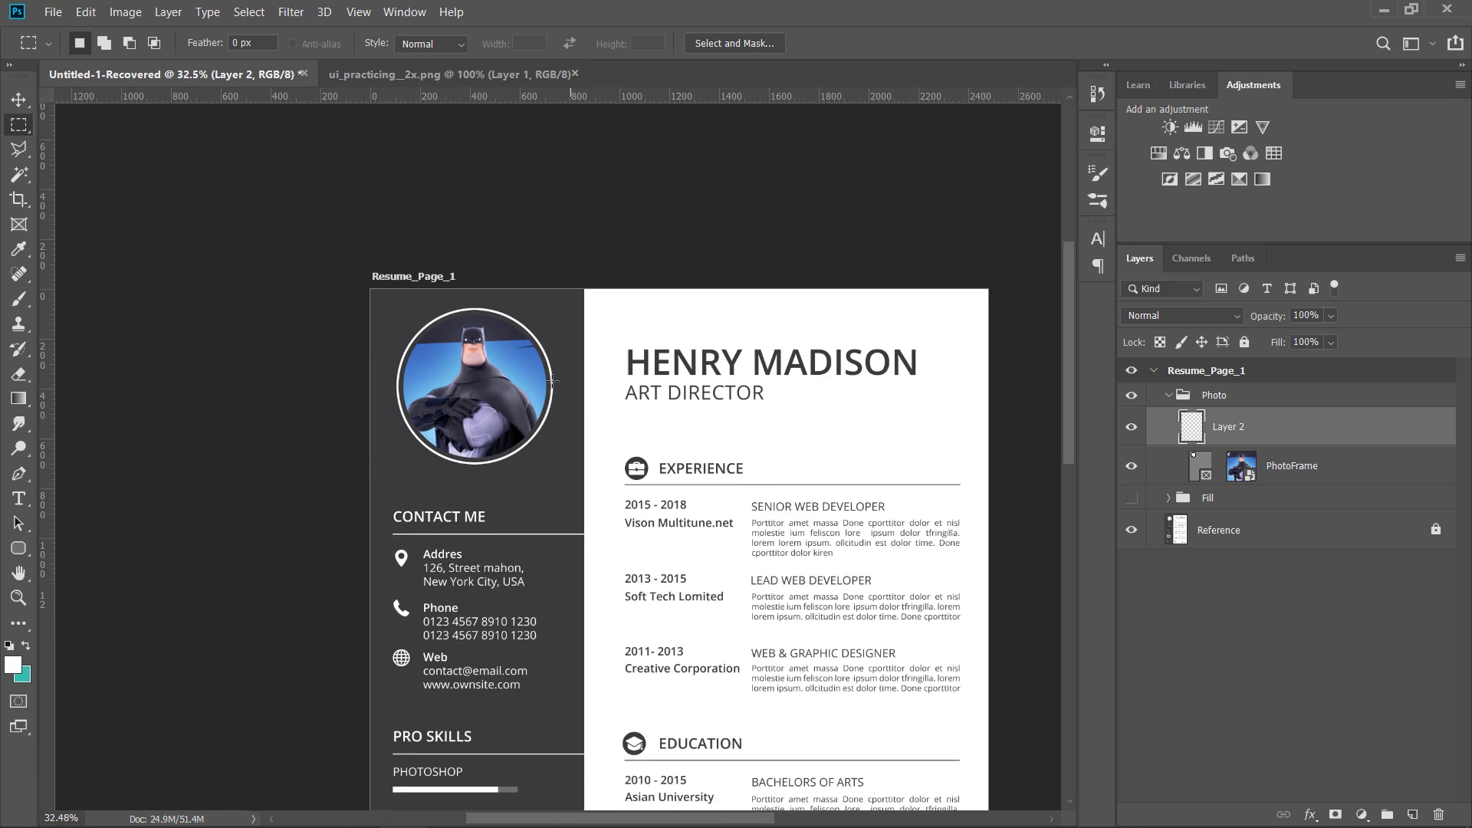
# Reselect the circle around the photo, stroke it with the 8 px white line at location Inside, and deselect
pyautogui.scroll(6, 549, 381)
pyautogui.hotkey('ctrl', 'shift', 'd')
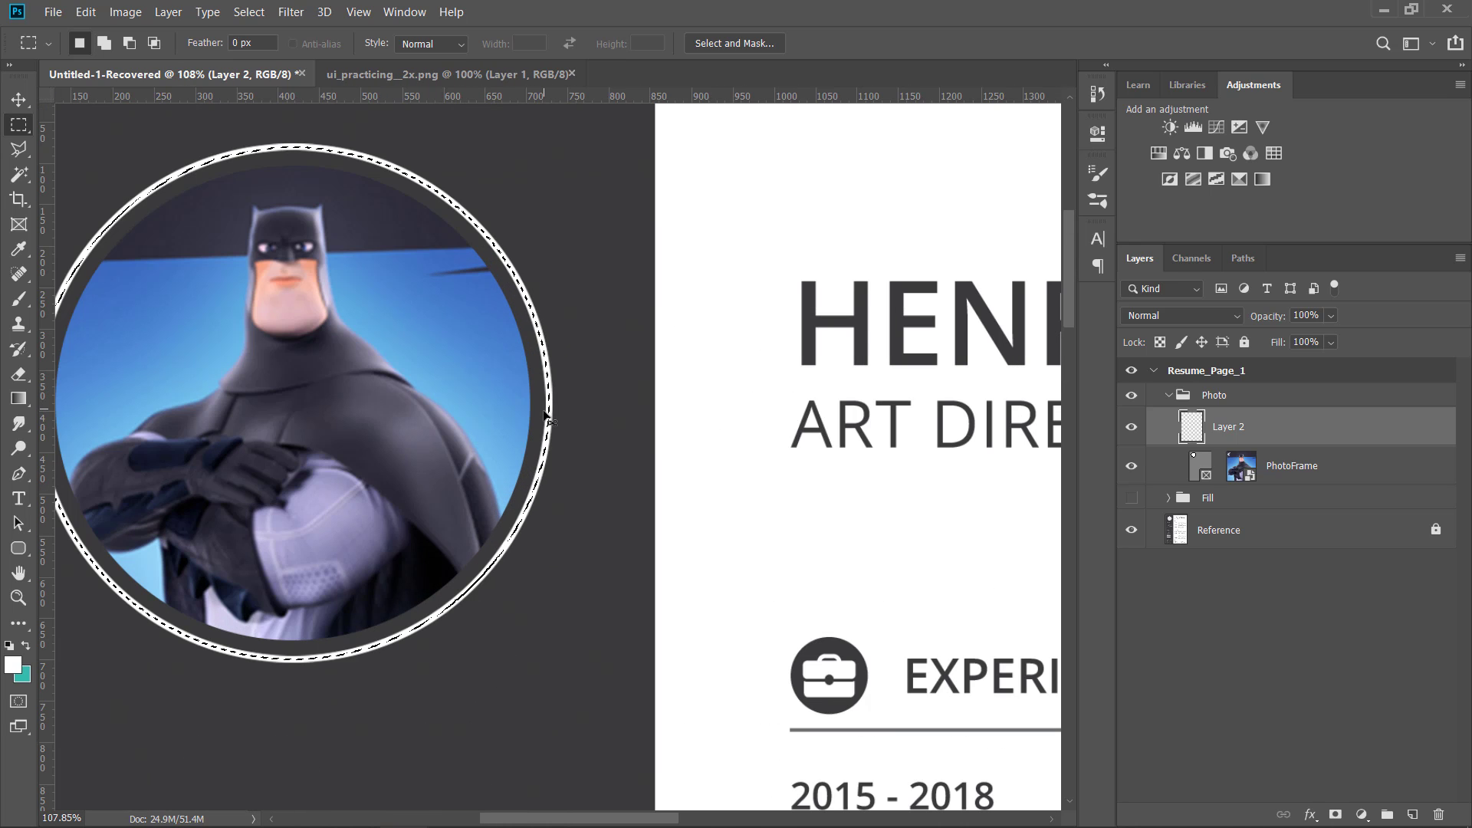
pyautogui.rightClick(546, 427)
pyautogui.click(604, 676)
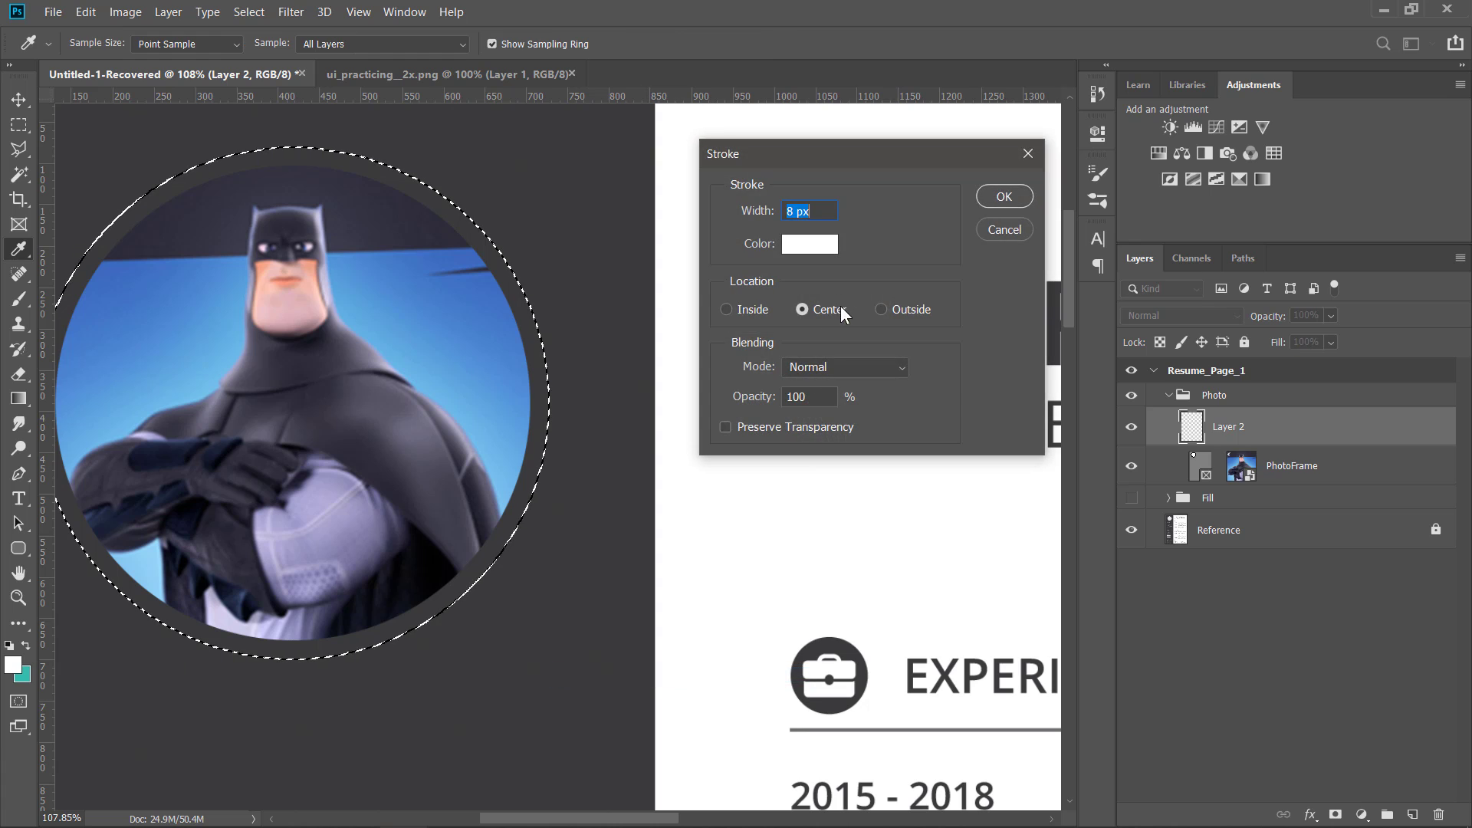
pyautogui.click(749, 312)
pyautogui.click(990, 198)
pyautogui.press('m')
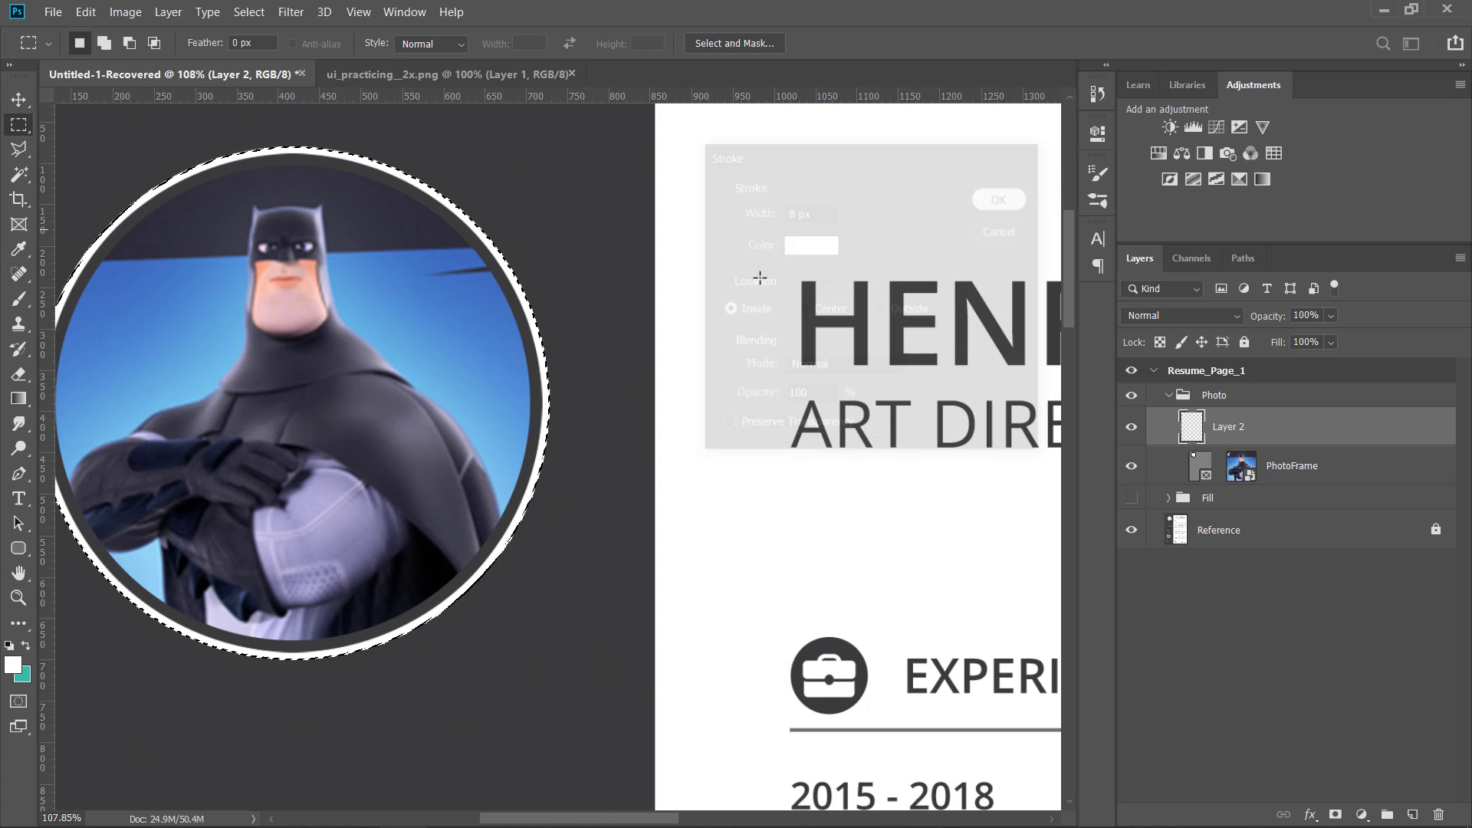
pyautogui.hotkey('ctrl', 'd')
pyautogui.scroll(-4, 473, 358)
pyautogui.scroll(-3, 473, 358)
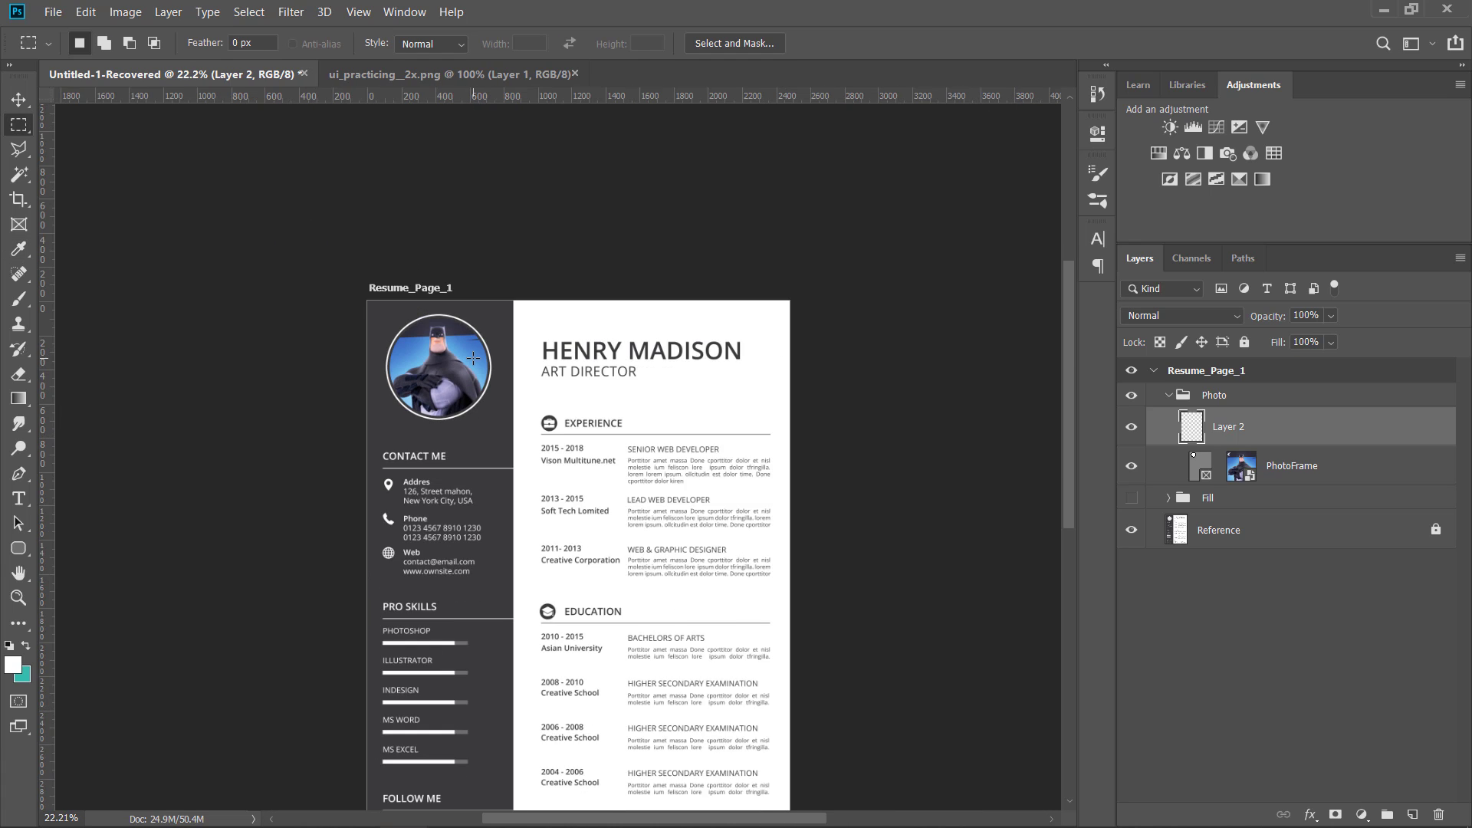
# Rename the ring layer as PhotoOutline and collapse the Photo group
pyautogui.scroll(3, 313, 338)
pyautogui.scroll(1, 313, 338)
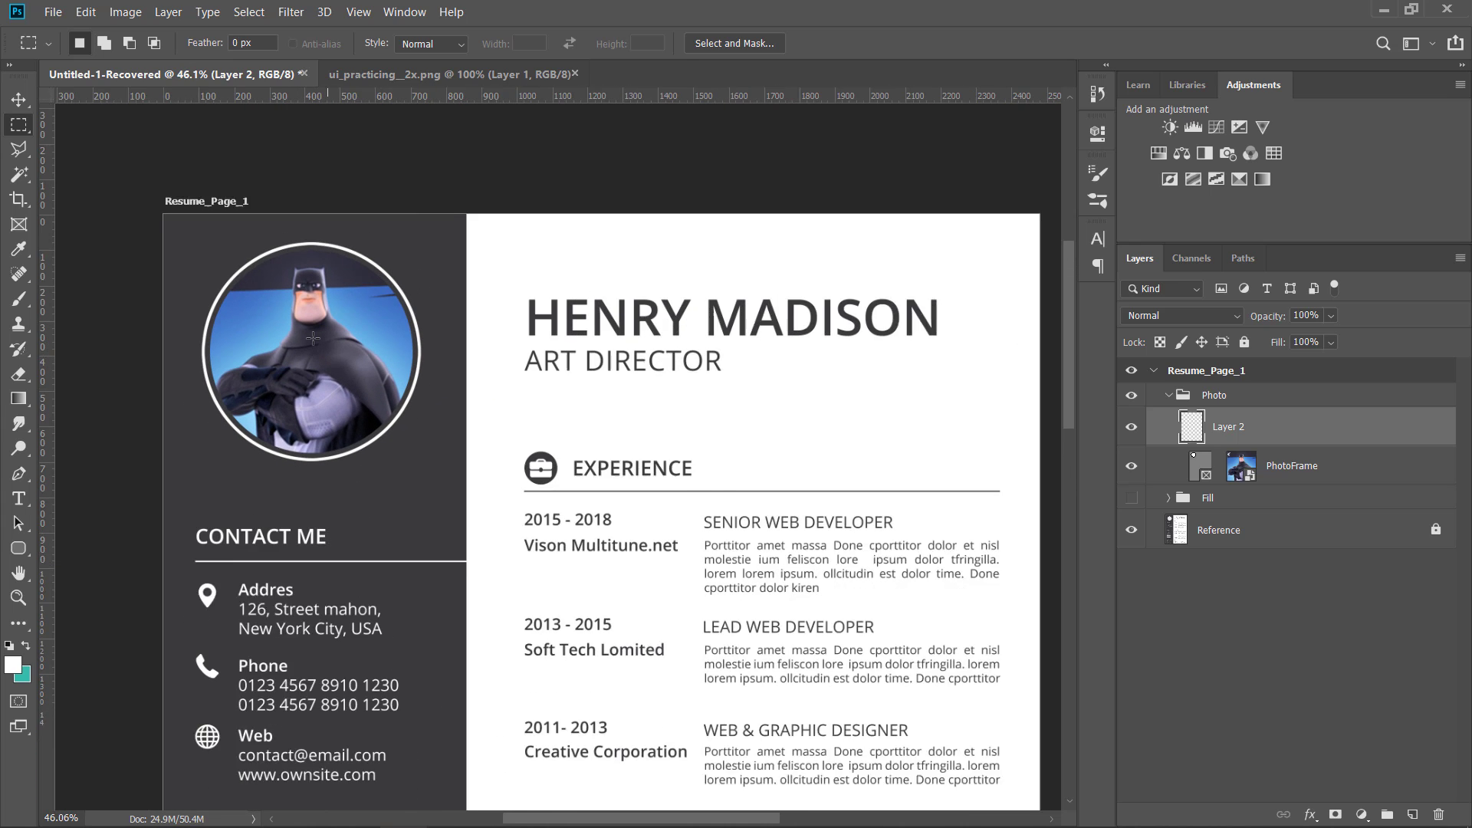
pyautogui.scroll(-2, 312, 338)
pyautogui.scroll(2, 313, 338)
pyautogui.doubleClick(1219, 427)
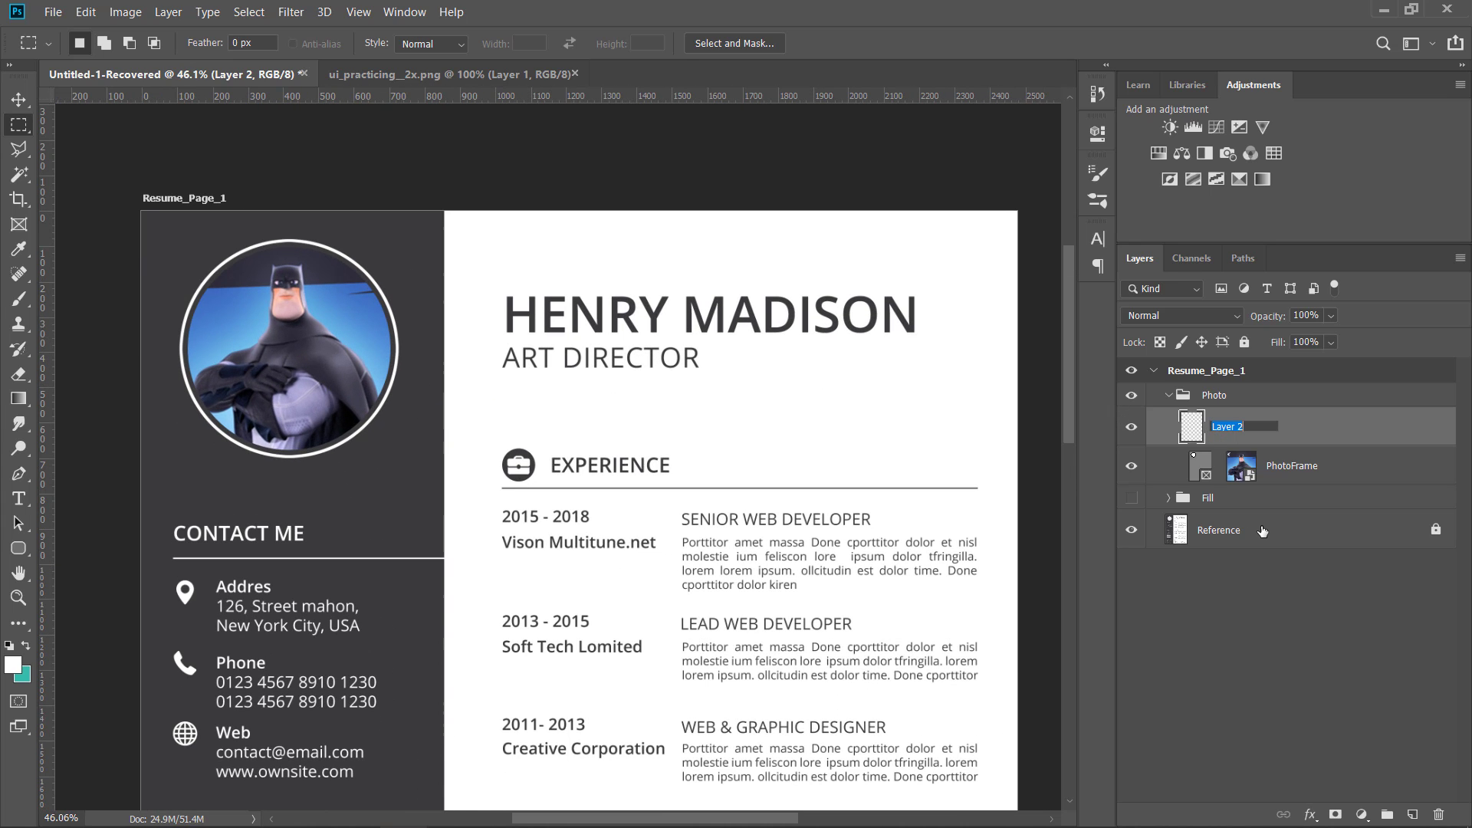
pyautogui.write('Ph')
pyautogui.write('otoOutline')
pyautogui.press('Return')
pyautogui.click(1249, 562)
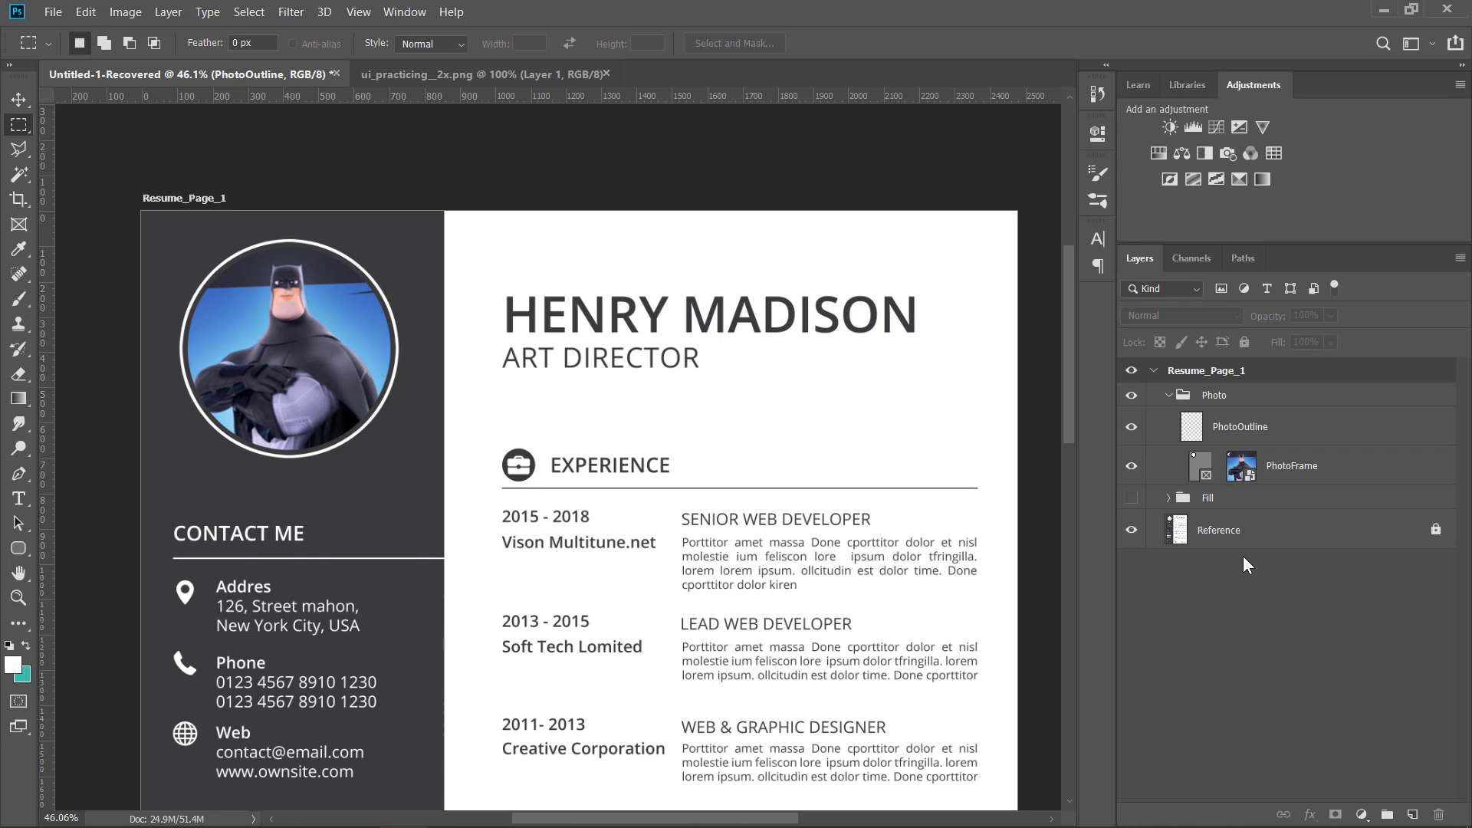
pyautogui.click(1168, 395)
# Show the Fill group and check the ringed photo against the sidebar fill
pyautogui.scroll(-3, 225, 263)
pyautogui.scroll(-2, 225, 263)
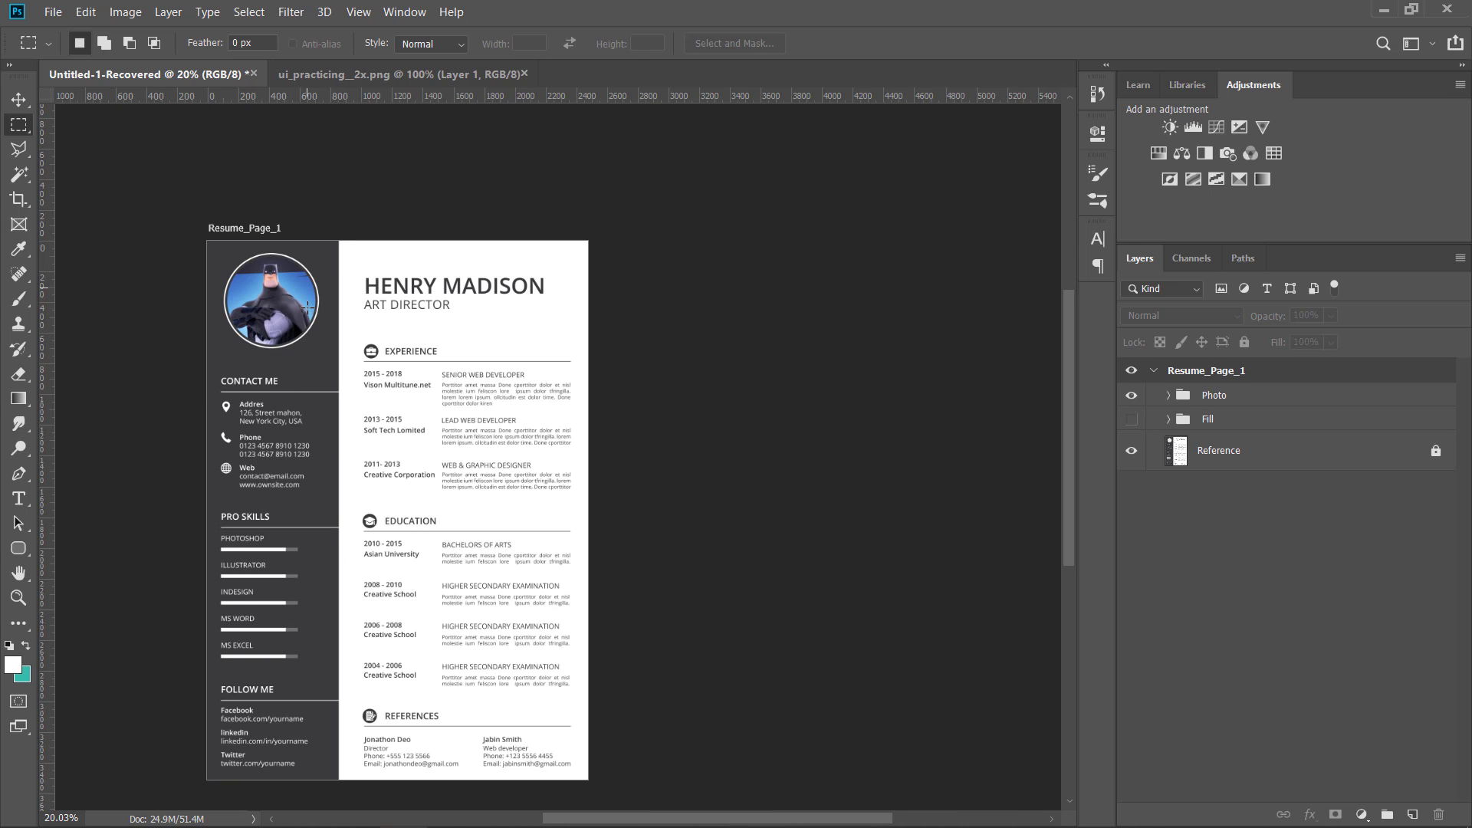
pyautogui.click(1130, 419)
pyautogui.scroll(-1, 580, 285)
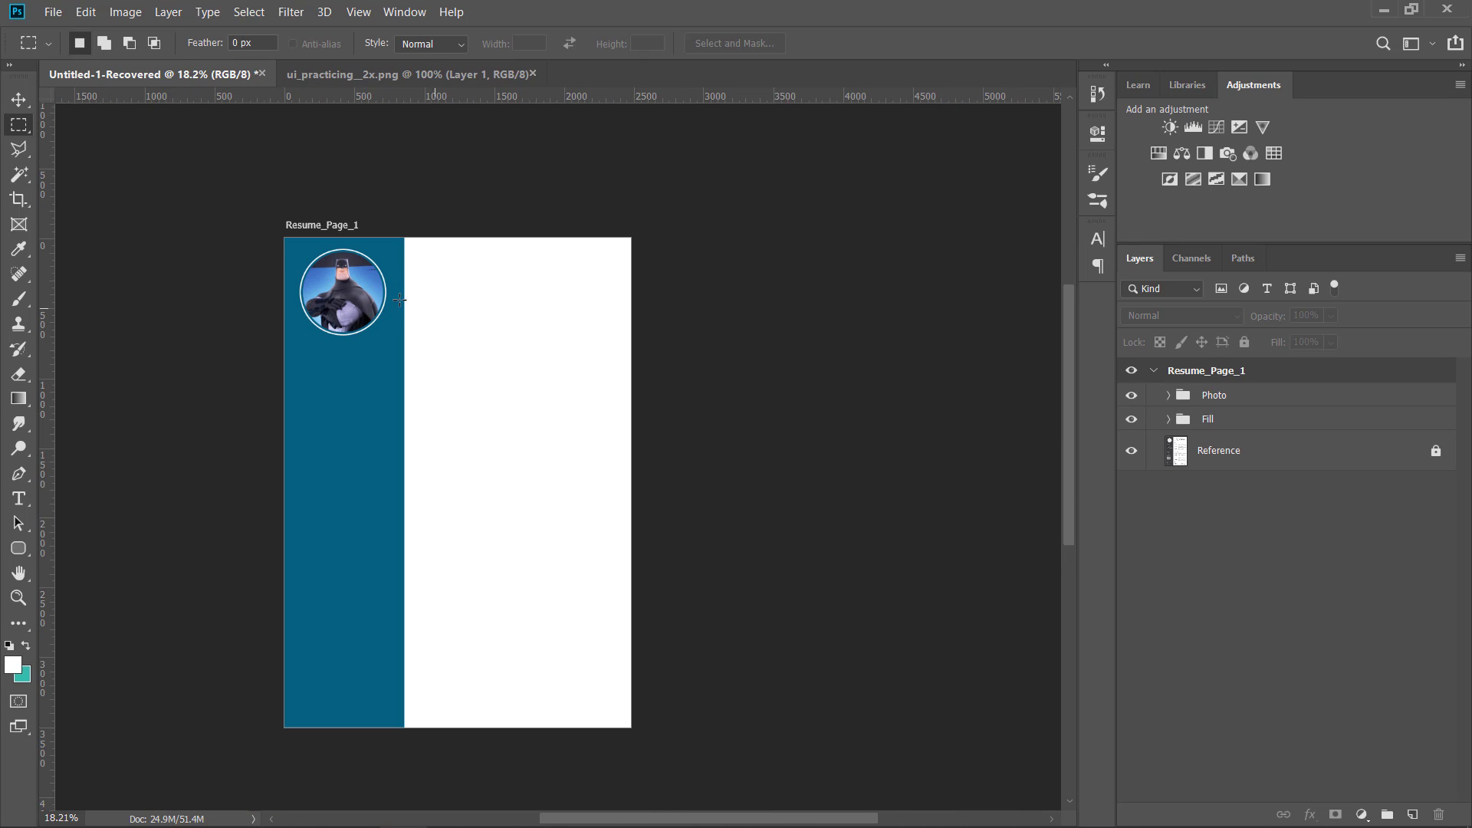
pyautogui.scroll(2, 444, 342)
pyautogui.scroll(2, 484, 223)
pyautogui.scroll(-3, 484, 223)
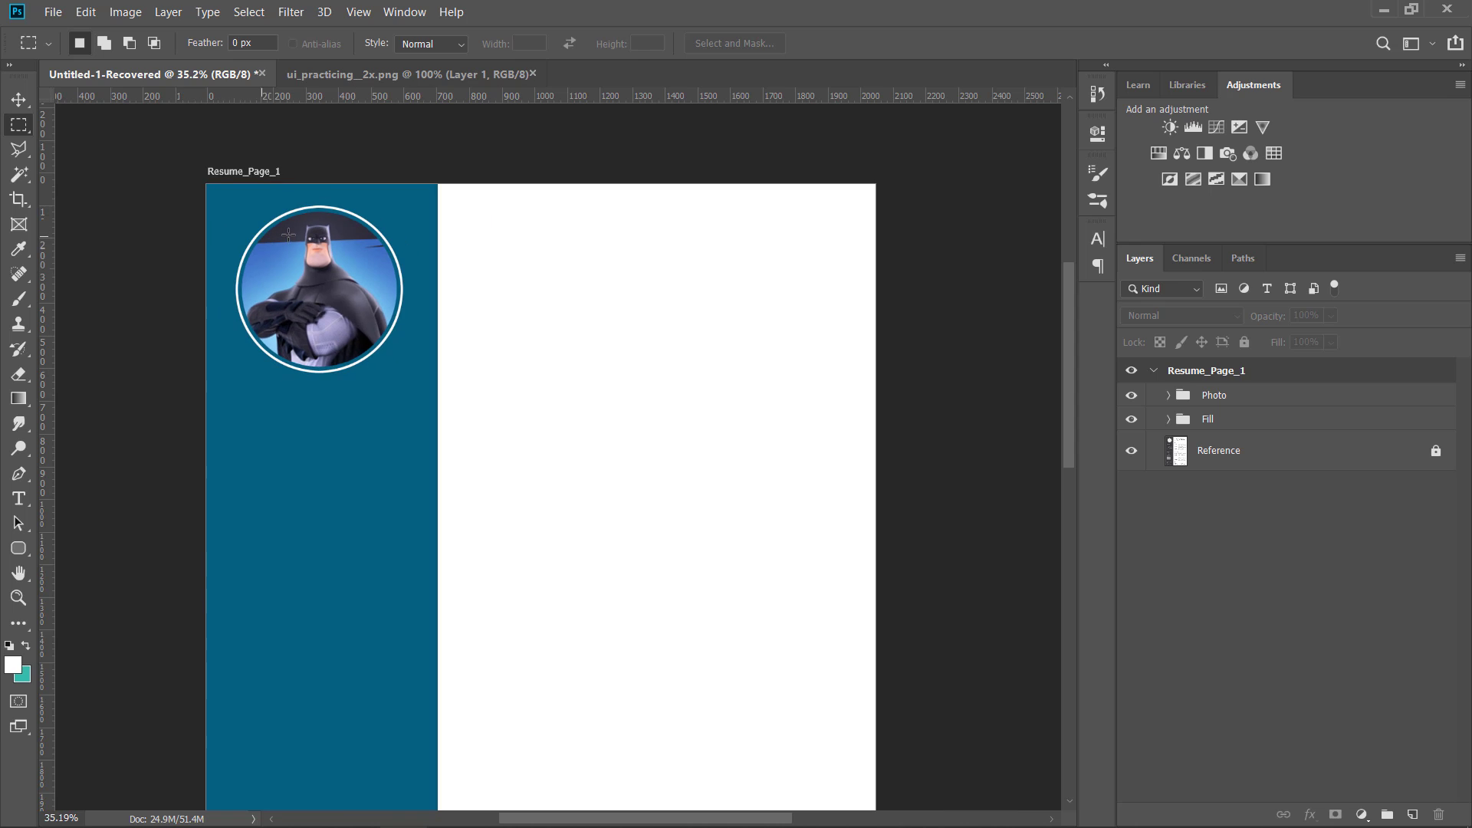
pyautogui.scroll(-2, 637, 514)
pyautogui.scroll(-1, 562, 585)
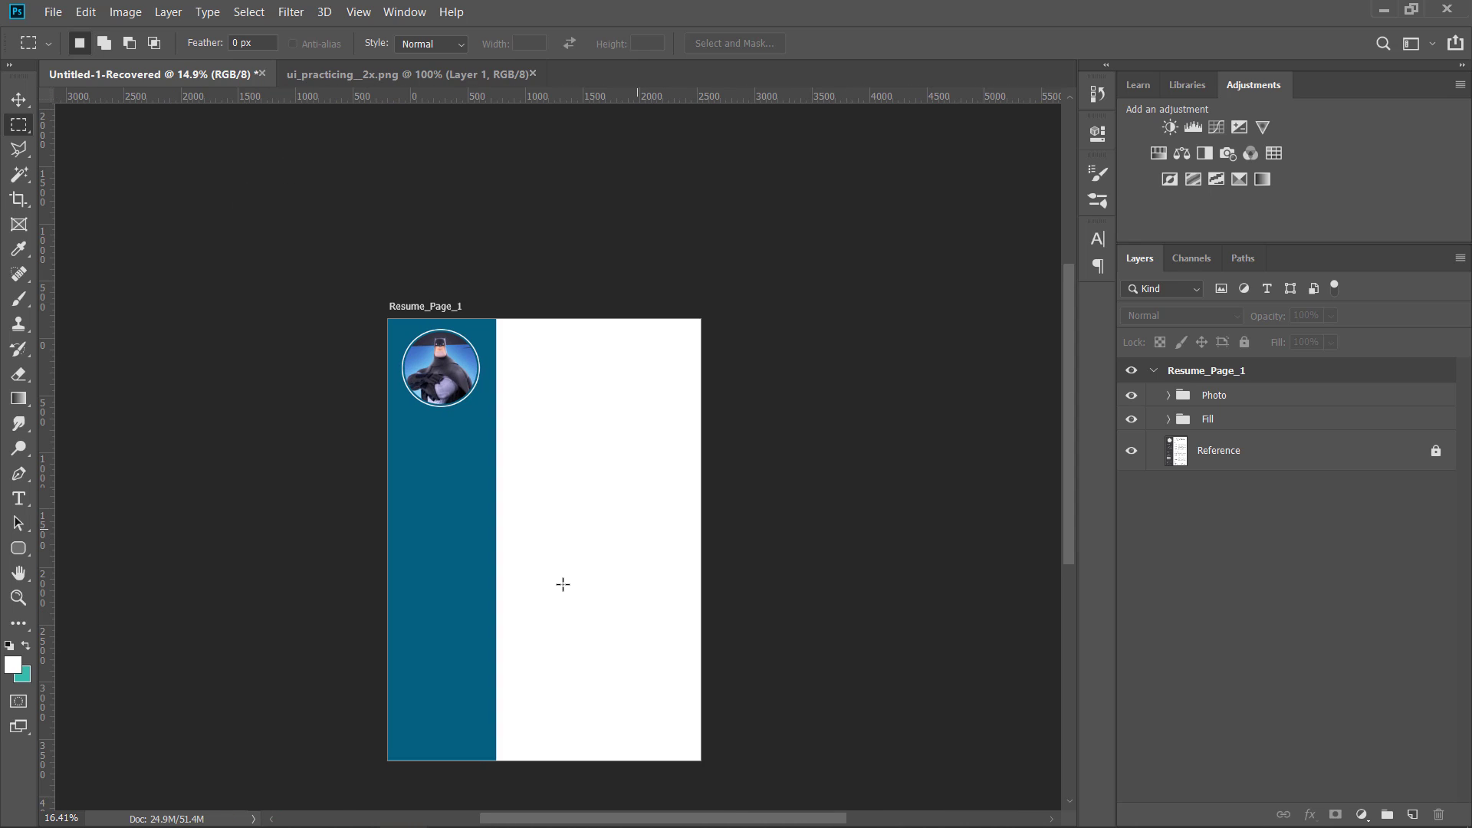
pyautogui.scroll(2, 509, 628)
pyautogui.scroll(1, 522, 618)
pyautogui.scroll(-1, 566, 548)
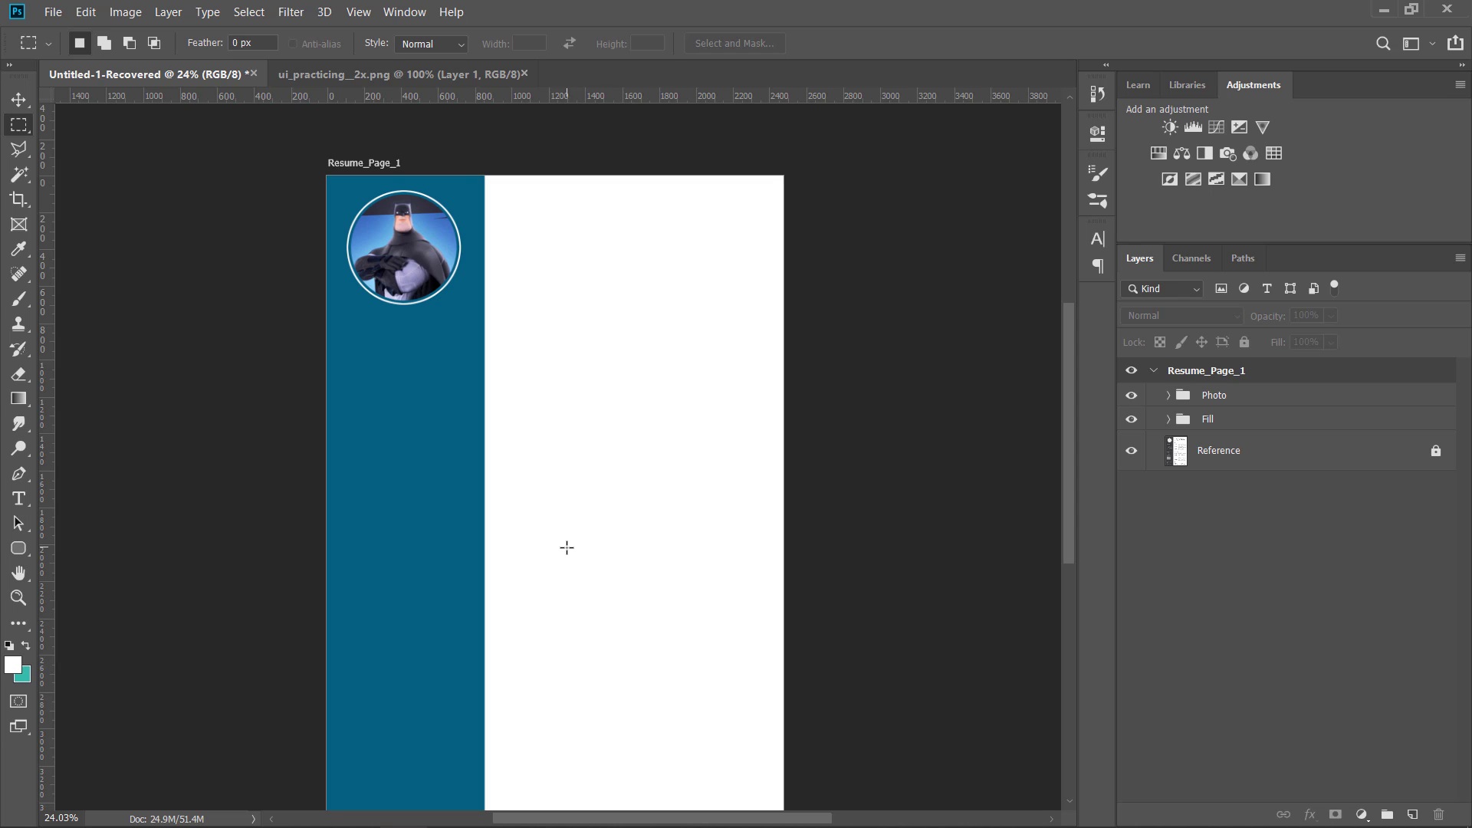
# Save the document to the Desktop as the Photoshop file Resume_Tutorial, with Maximize Compatibility on
pyautogui.click(54, 13)
pyautogui.click(68, 219)
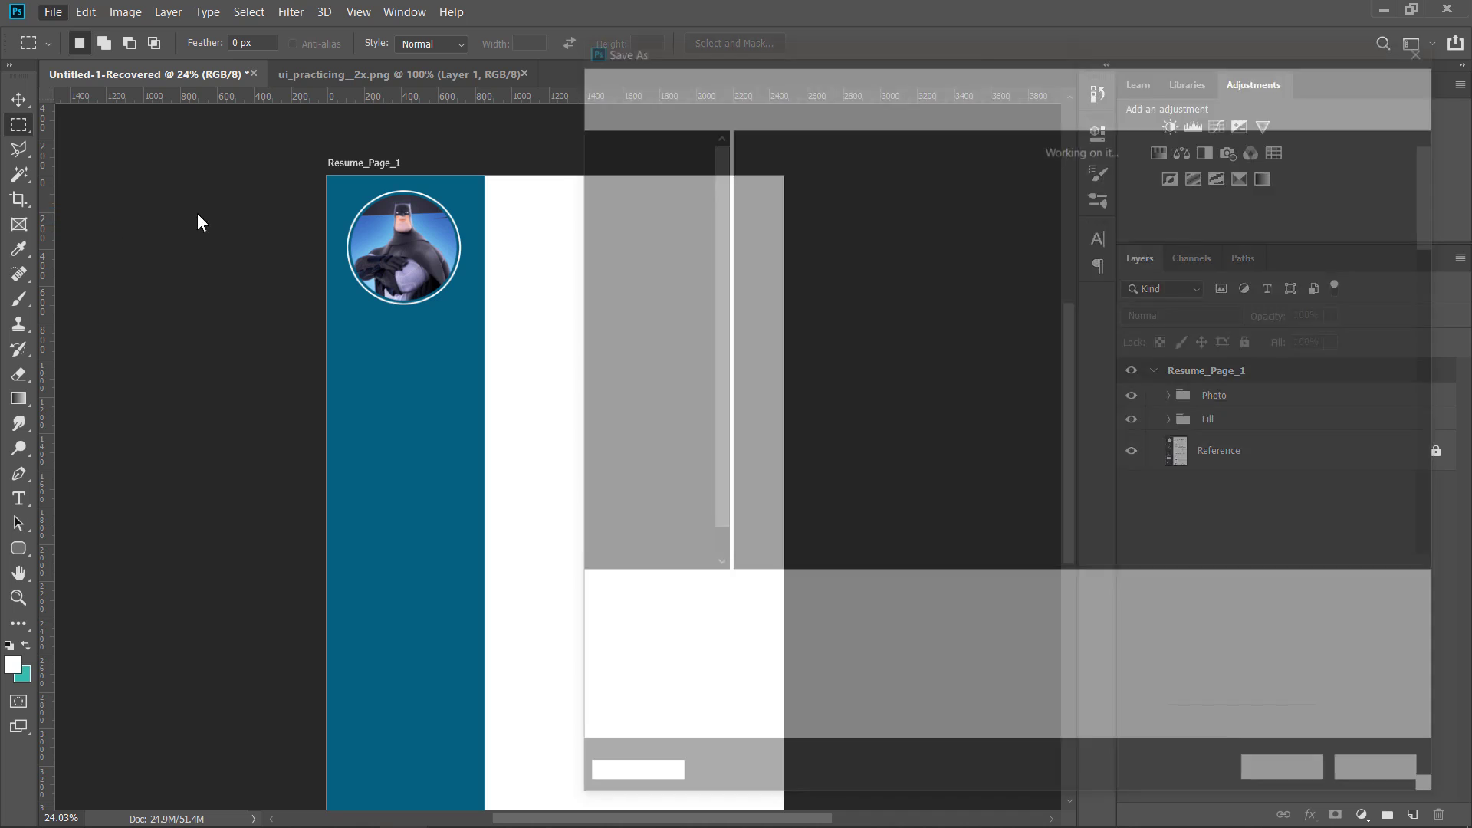
pyautogui.scroll(-5, 1073, 467)
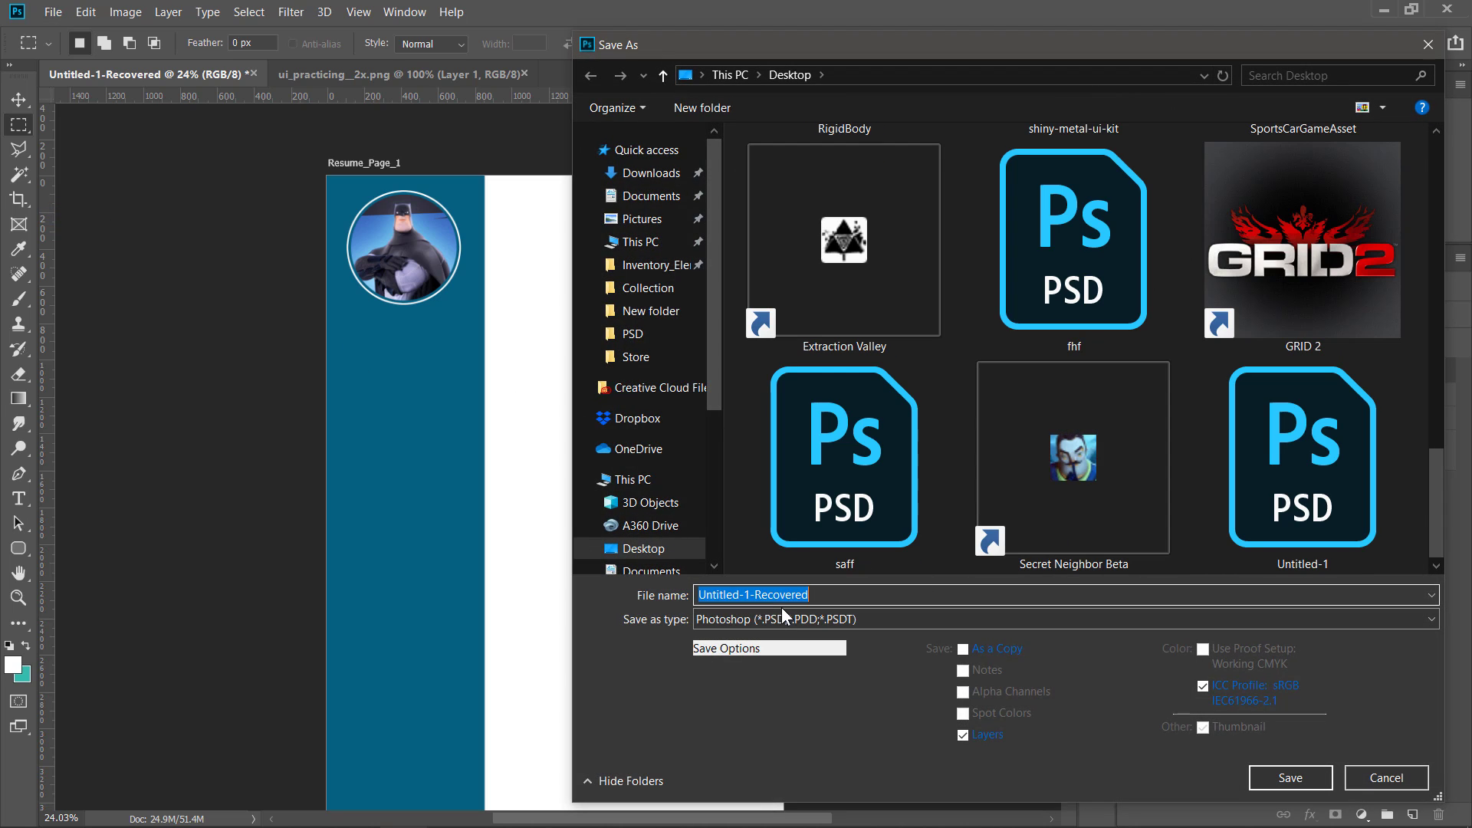
pyautogui.write('Resume_Tutorial')
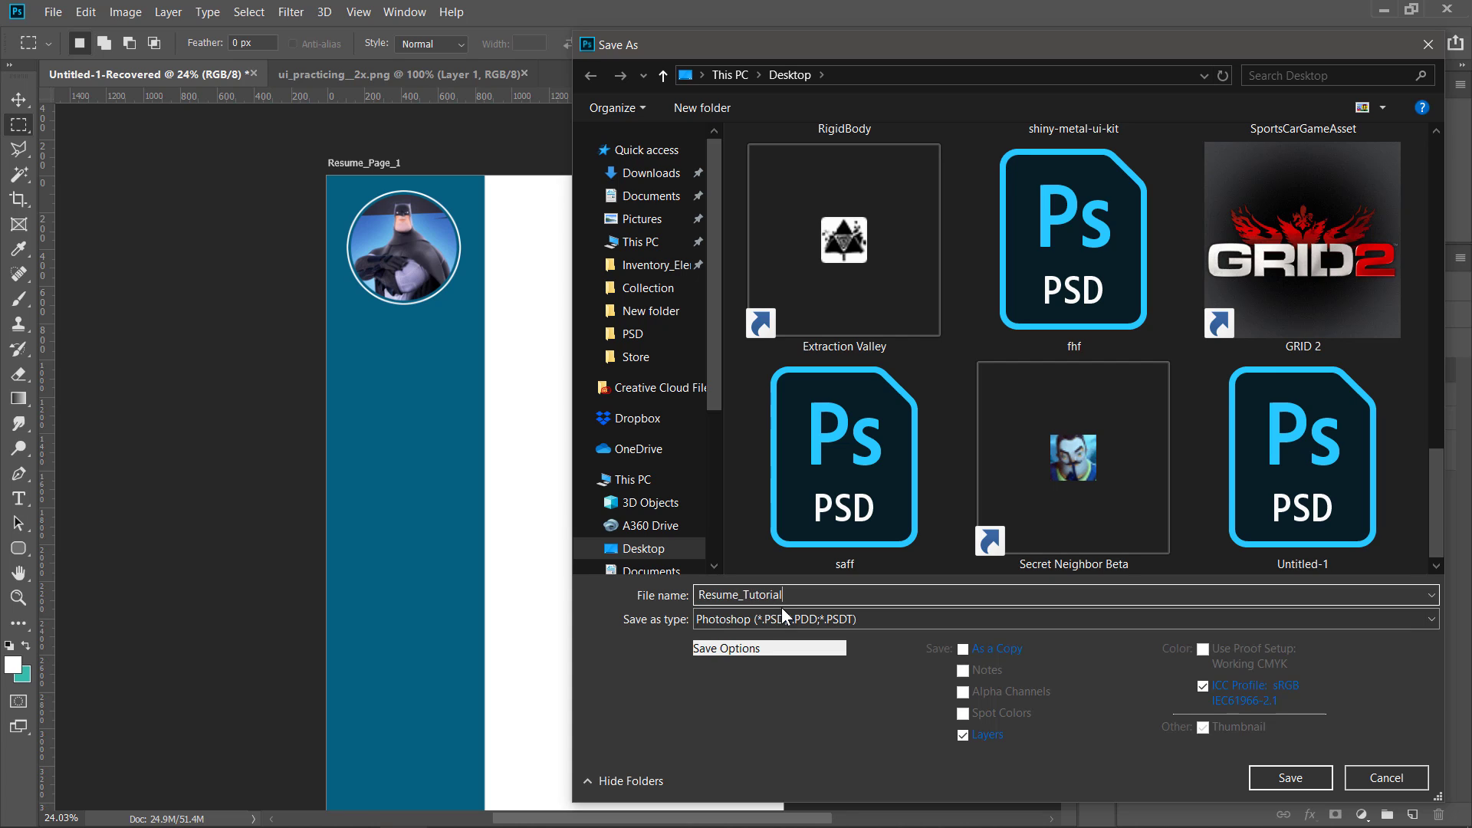
pyautogui.press('Return')
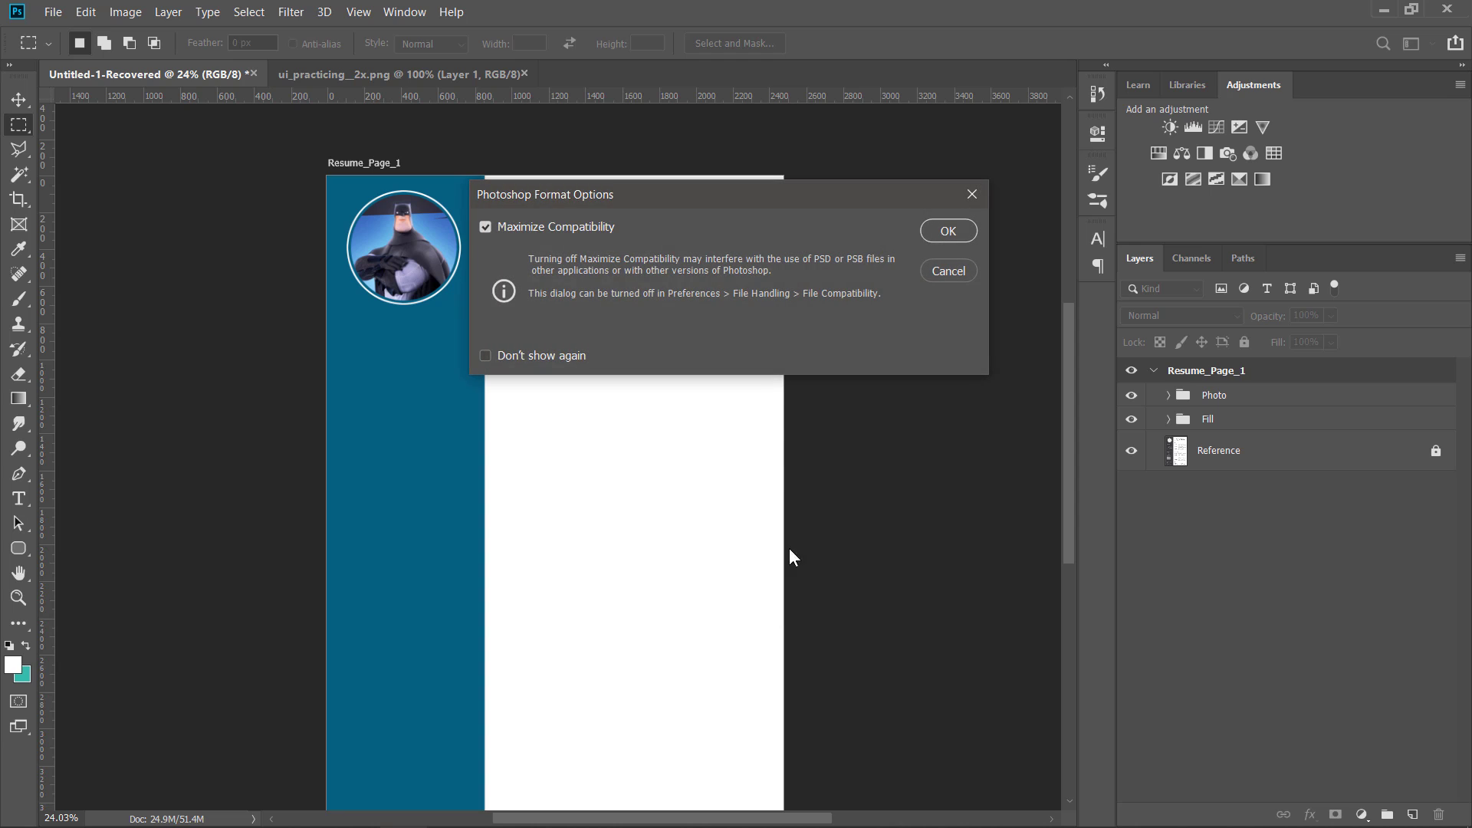
pyautogui.click(940, 233)
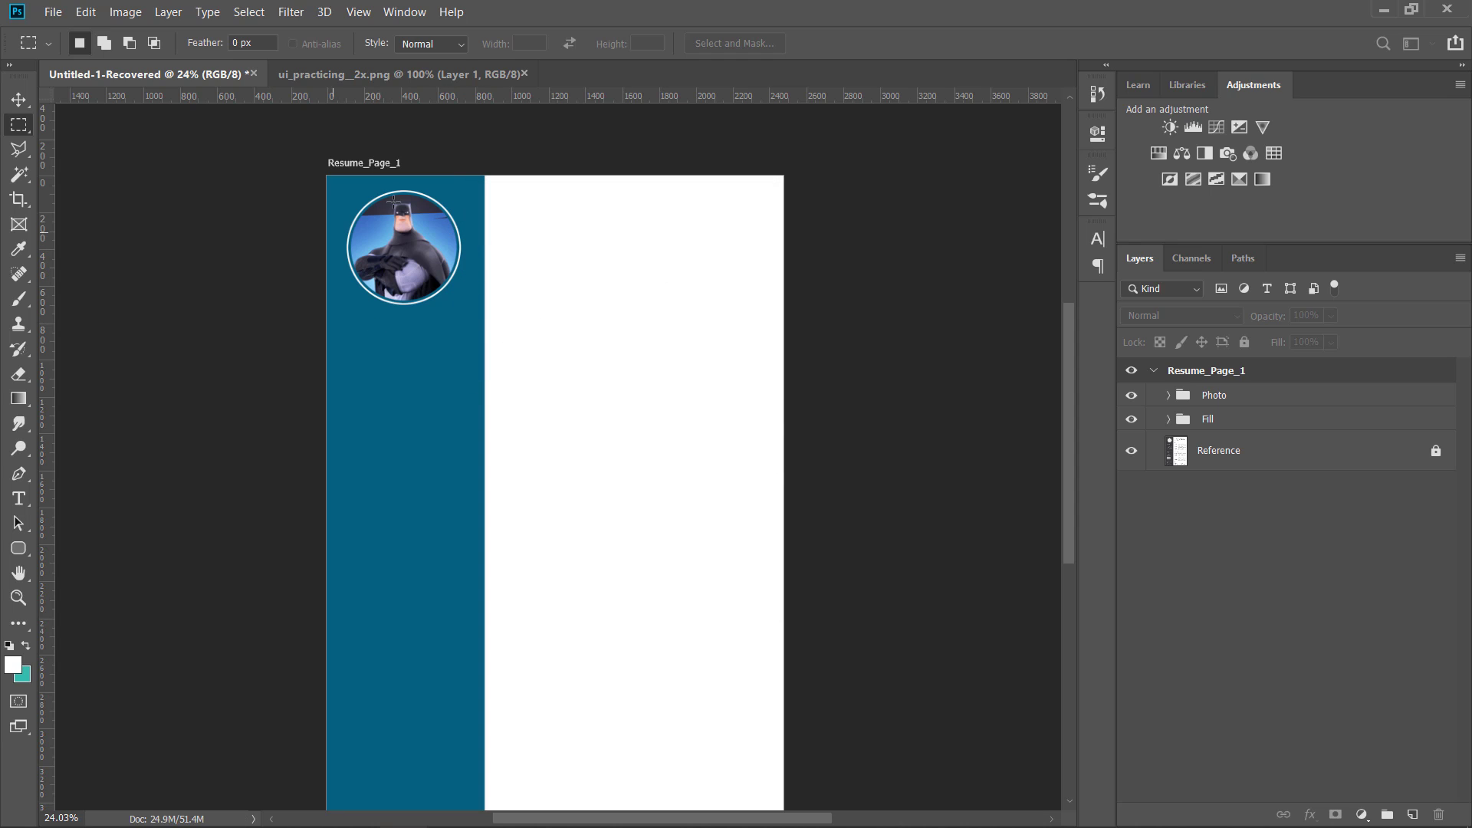
# Close the ui_practicing__2x.png document, leaving only the résumé file open
pyautogui.scroll(-2, 411, 244)
pyautogui.scroll(2, 411, 244)
pyautogui.scroll(-1, 539, 342)
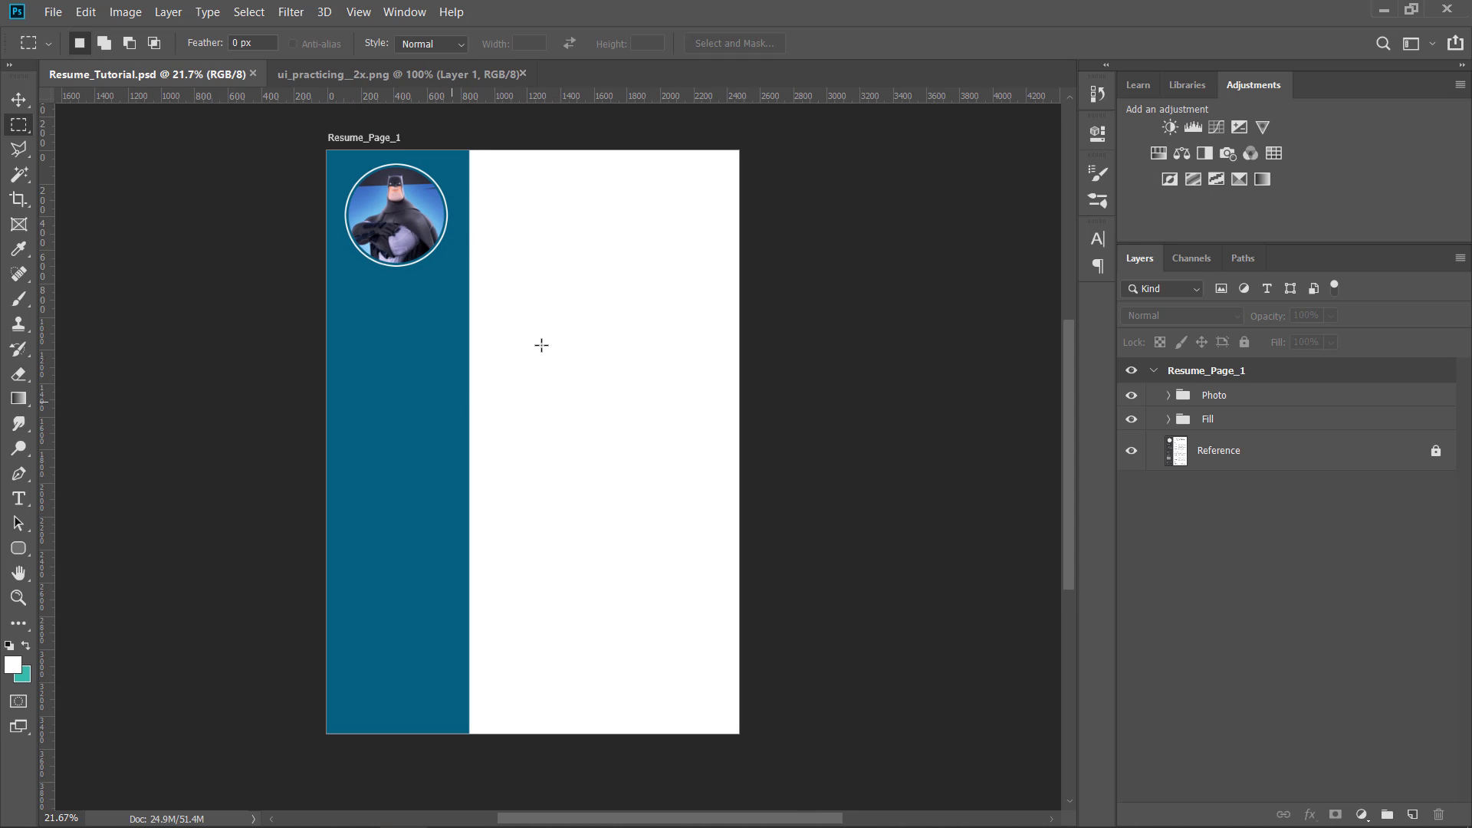
pyautogui.scroll(1, 434, 311)
pyautogui.scroll(-1, 434, 310)
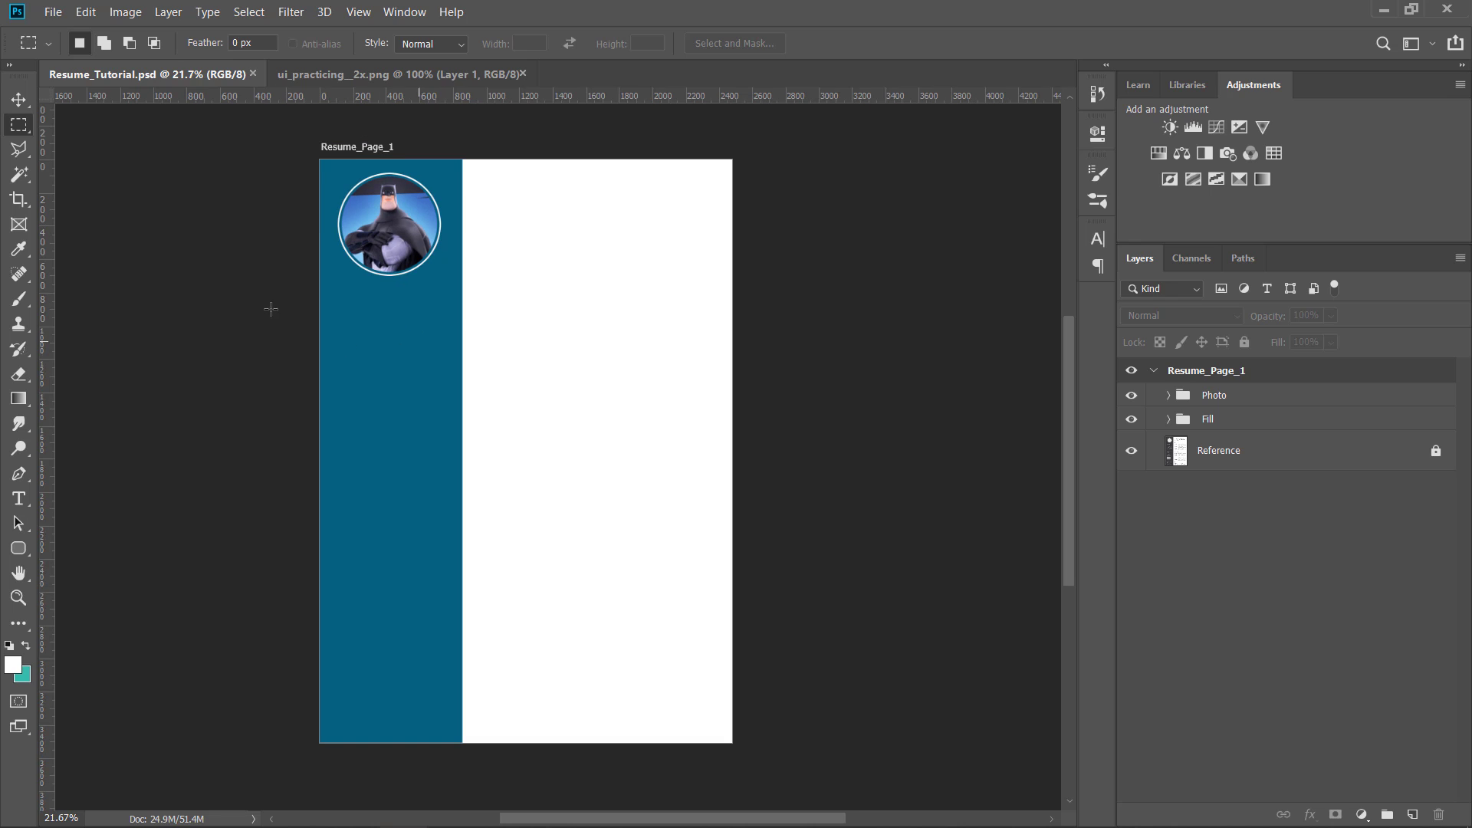
pyautogui.click(522, 74)
# Hide the Photo and Fill groups and look over the sections of the Reference layer
pyautogui.scroll(3, 463, 242)
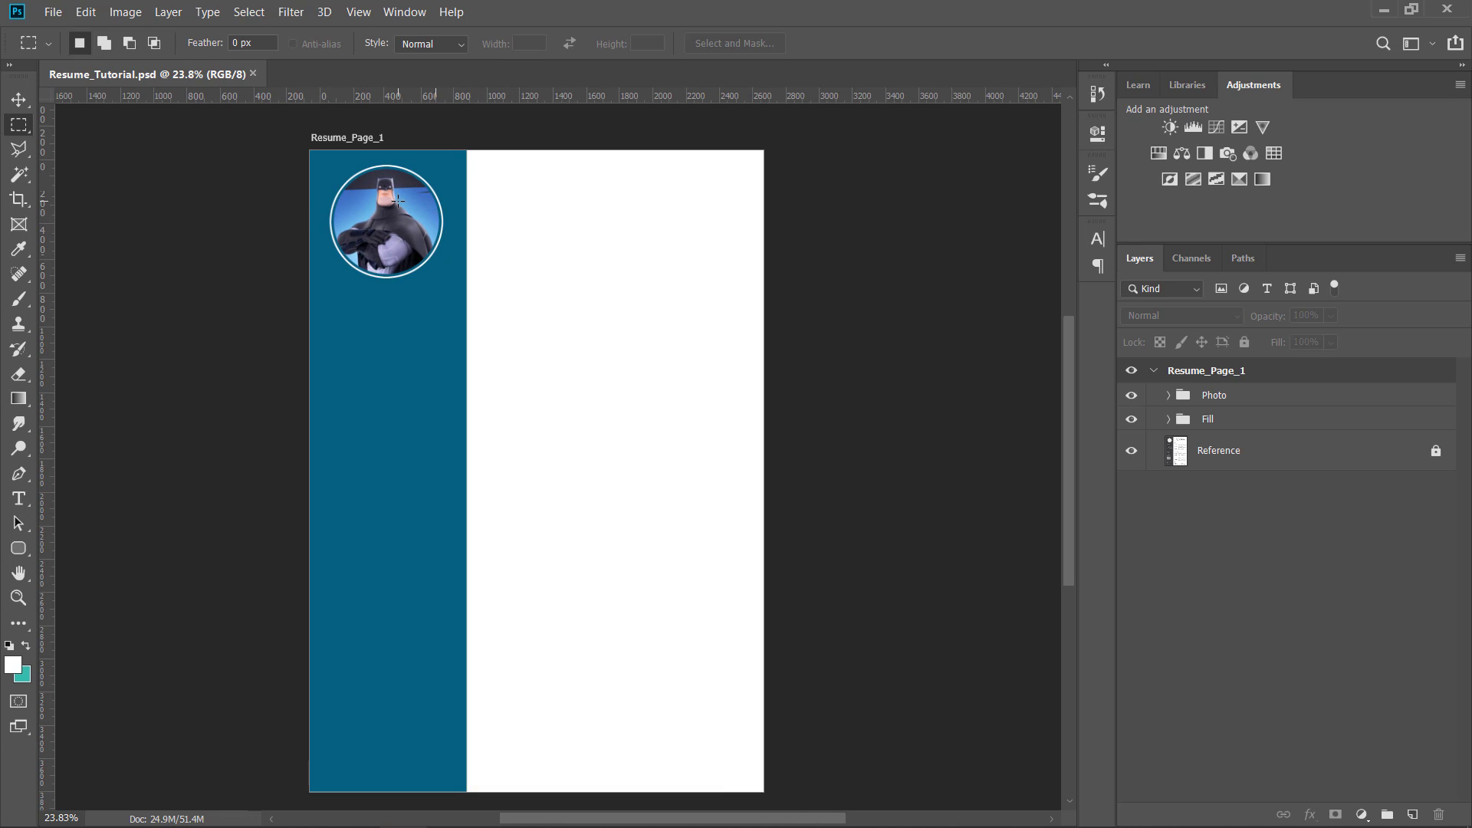
pyautogui.scroll(-2, 397, 201)
pyautogui.scroll(3, 360, 230)
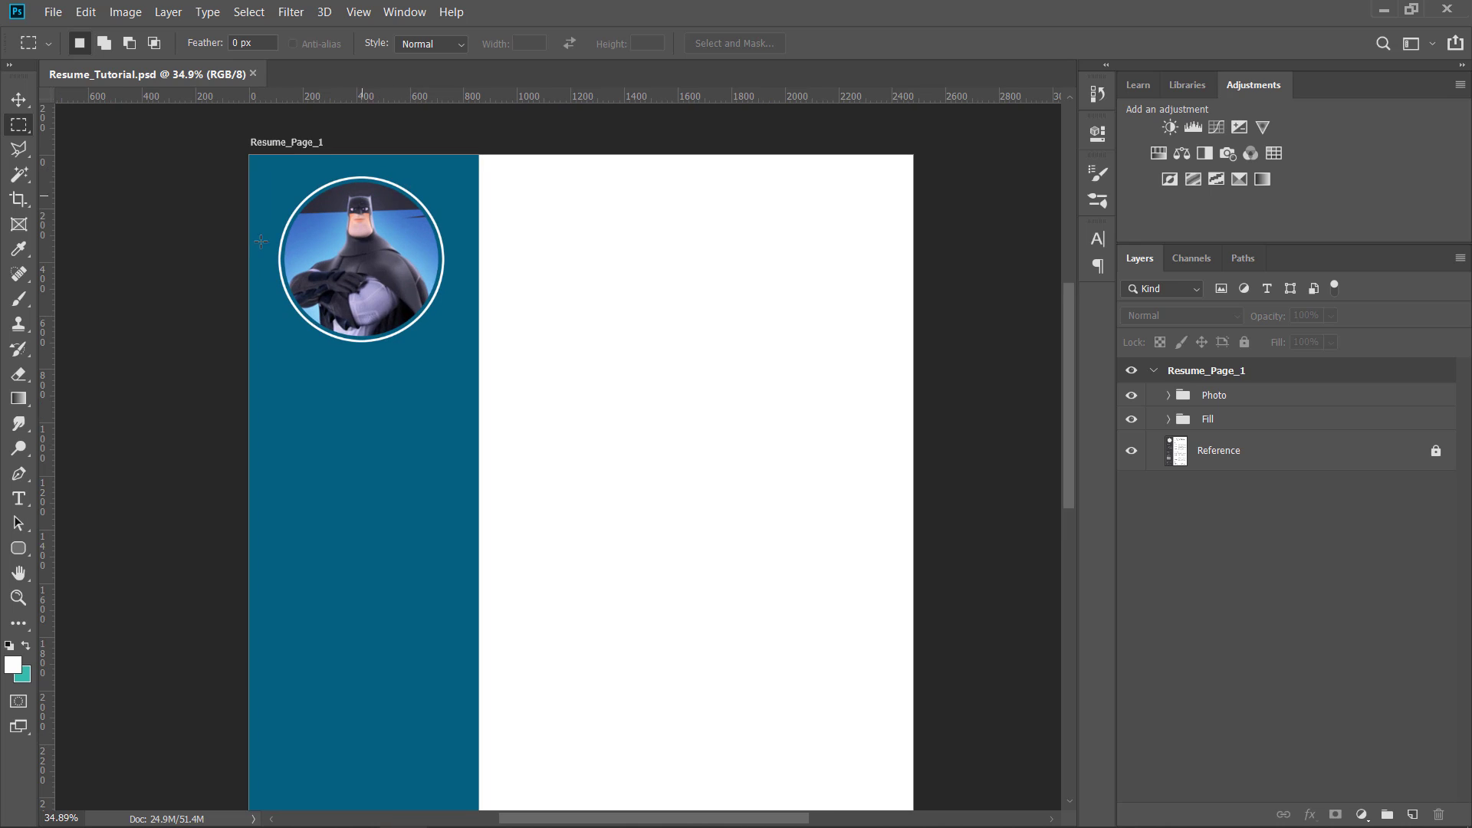
pyautogui.scroll(-2, 317, 268)
pyautogui.scroll(-2, 318, 268)
pyautogui.scroll(1, 361, 330)
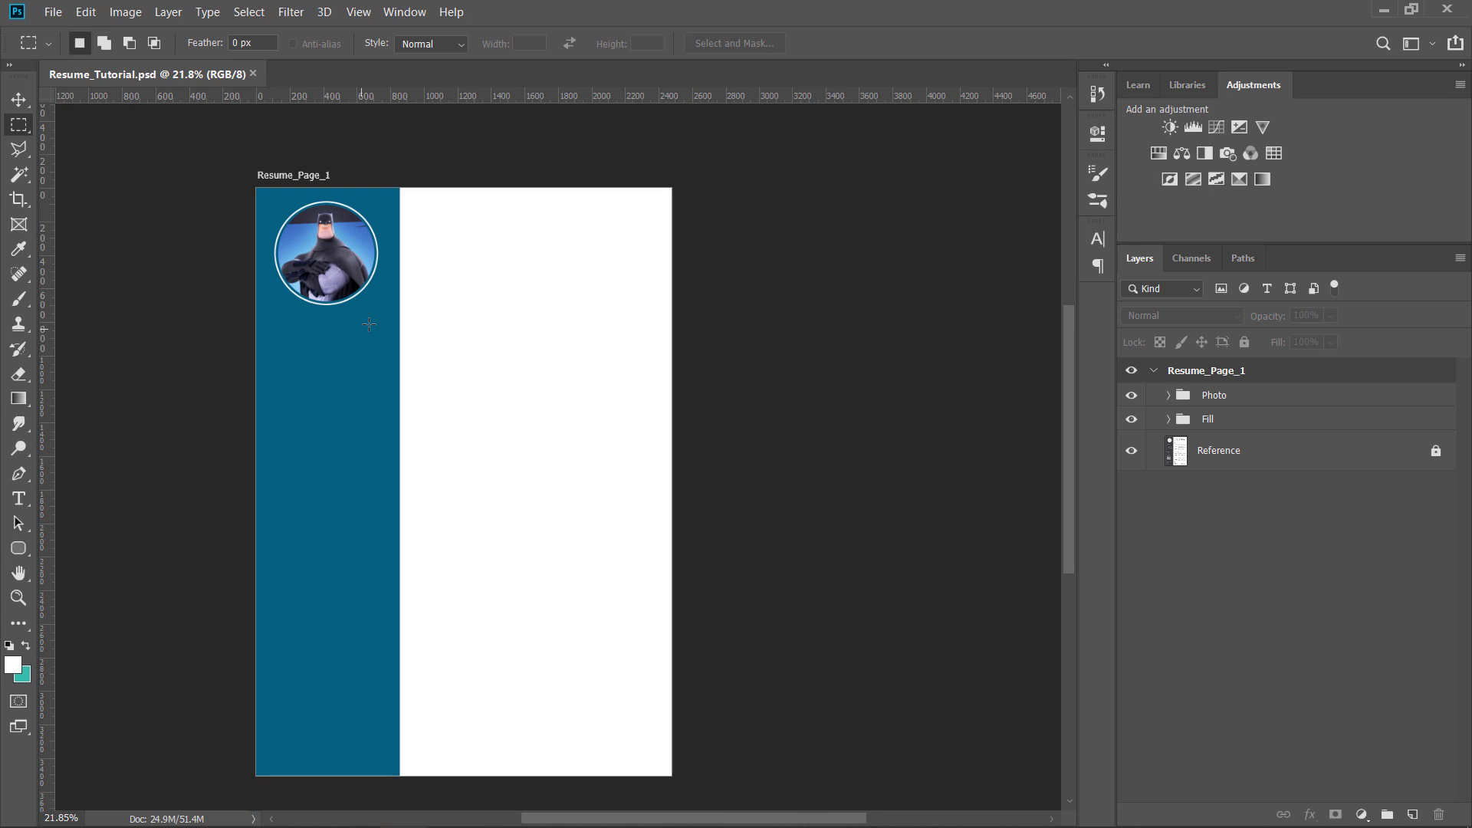
pyautogui.click(1131, 395)
pyautogui.click(1132, 419)
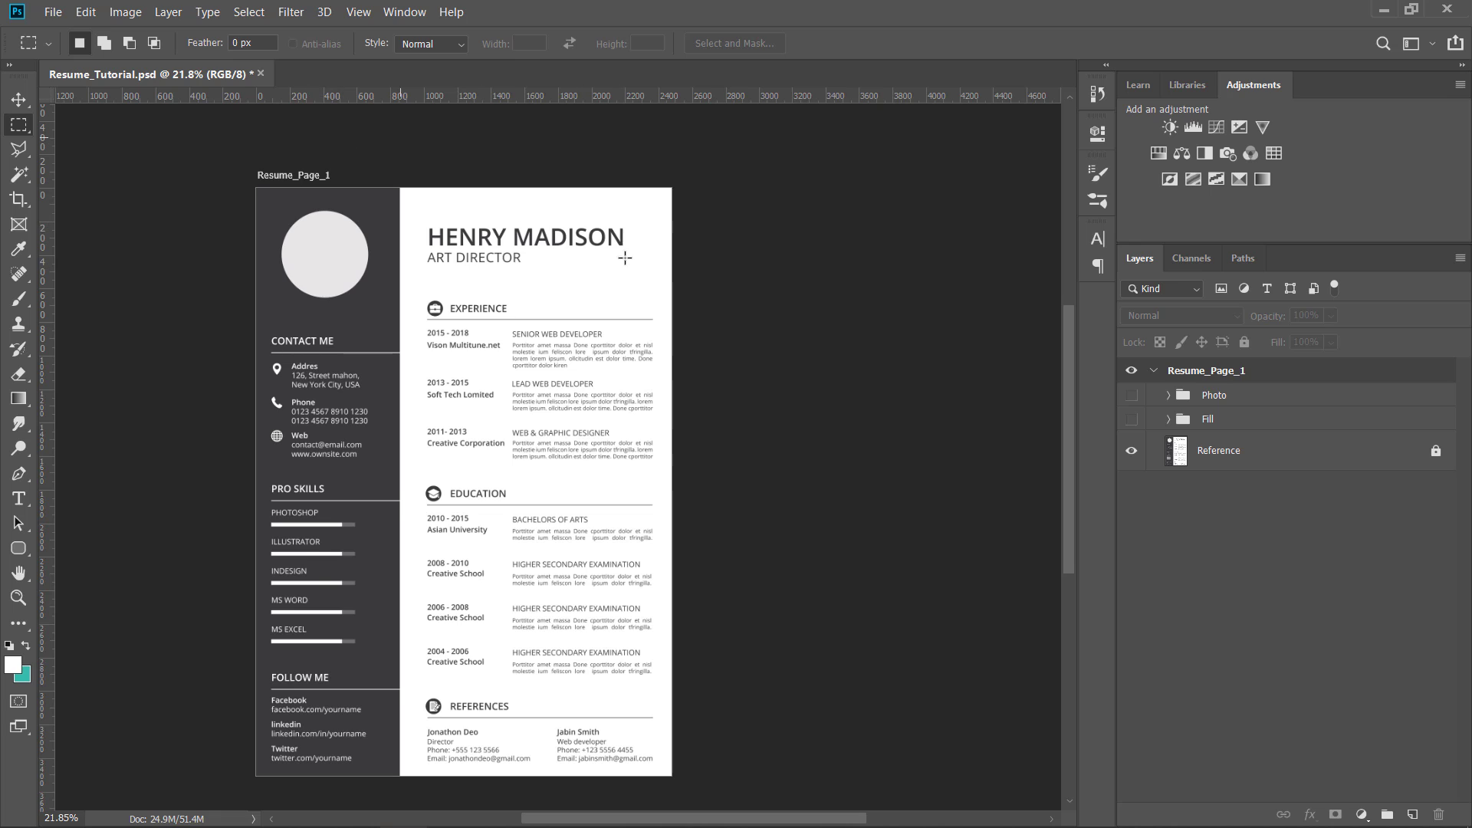
pyautogui.scroll(1, 387, 404)
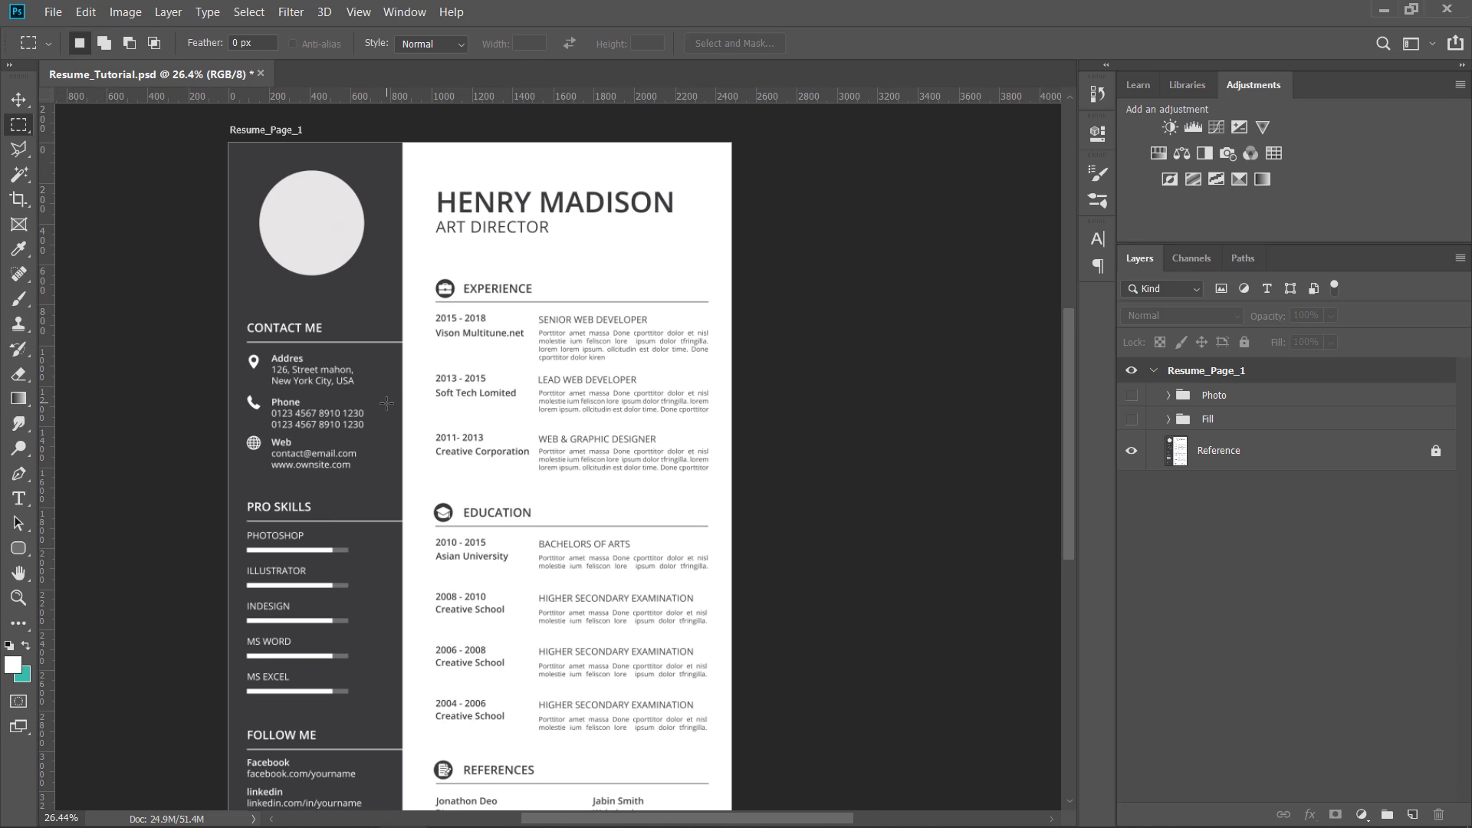
pyautogui.scroll(1, 404, 308)
pyautogui.scroll(-1, 404, 307)
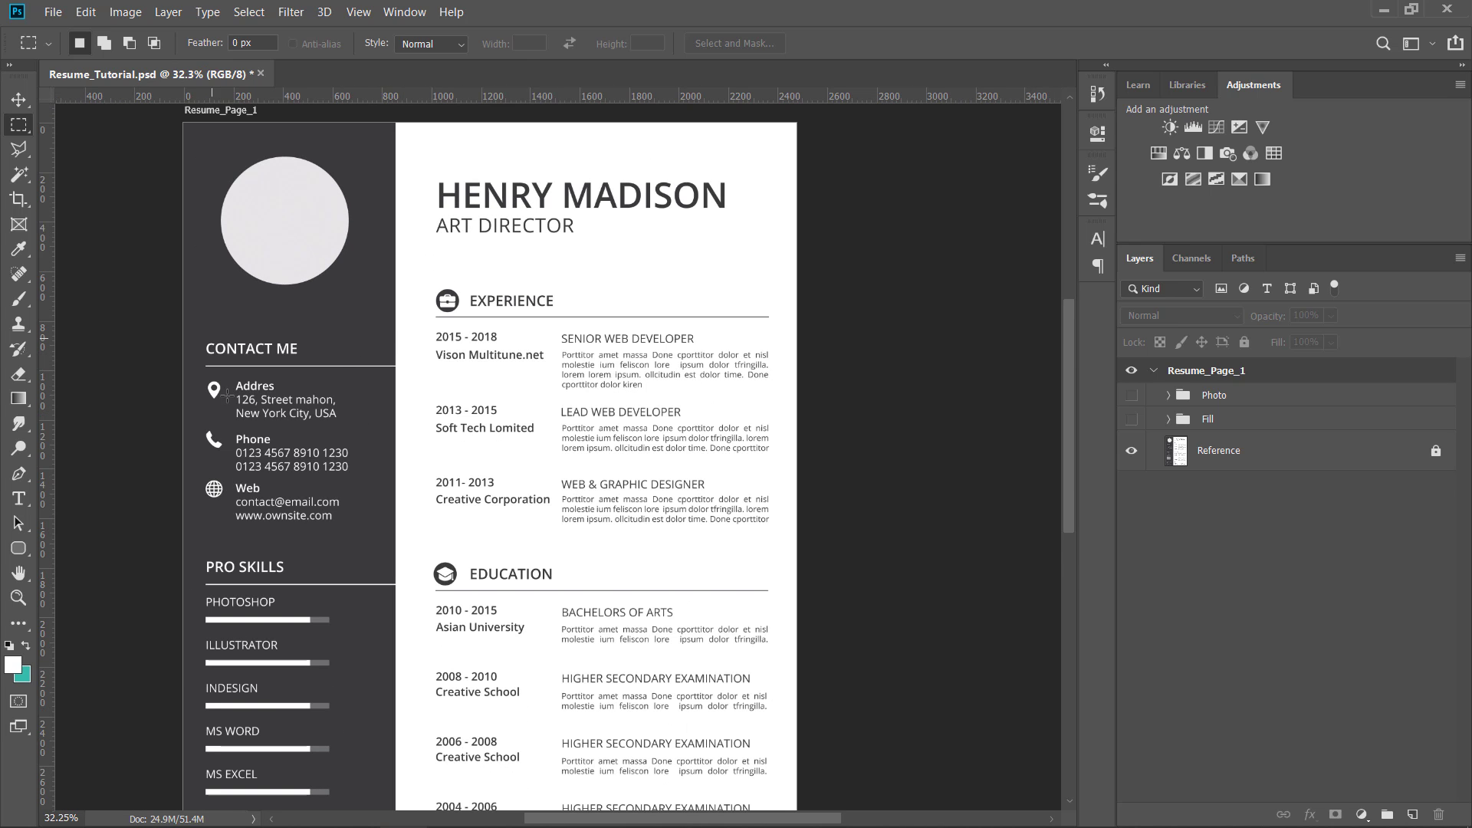
pyautogui.scroll(-1, 256, 396)
pyautogui.scroll(-1, 500, 292)
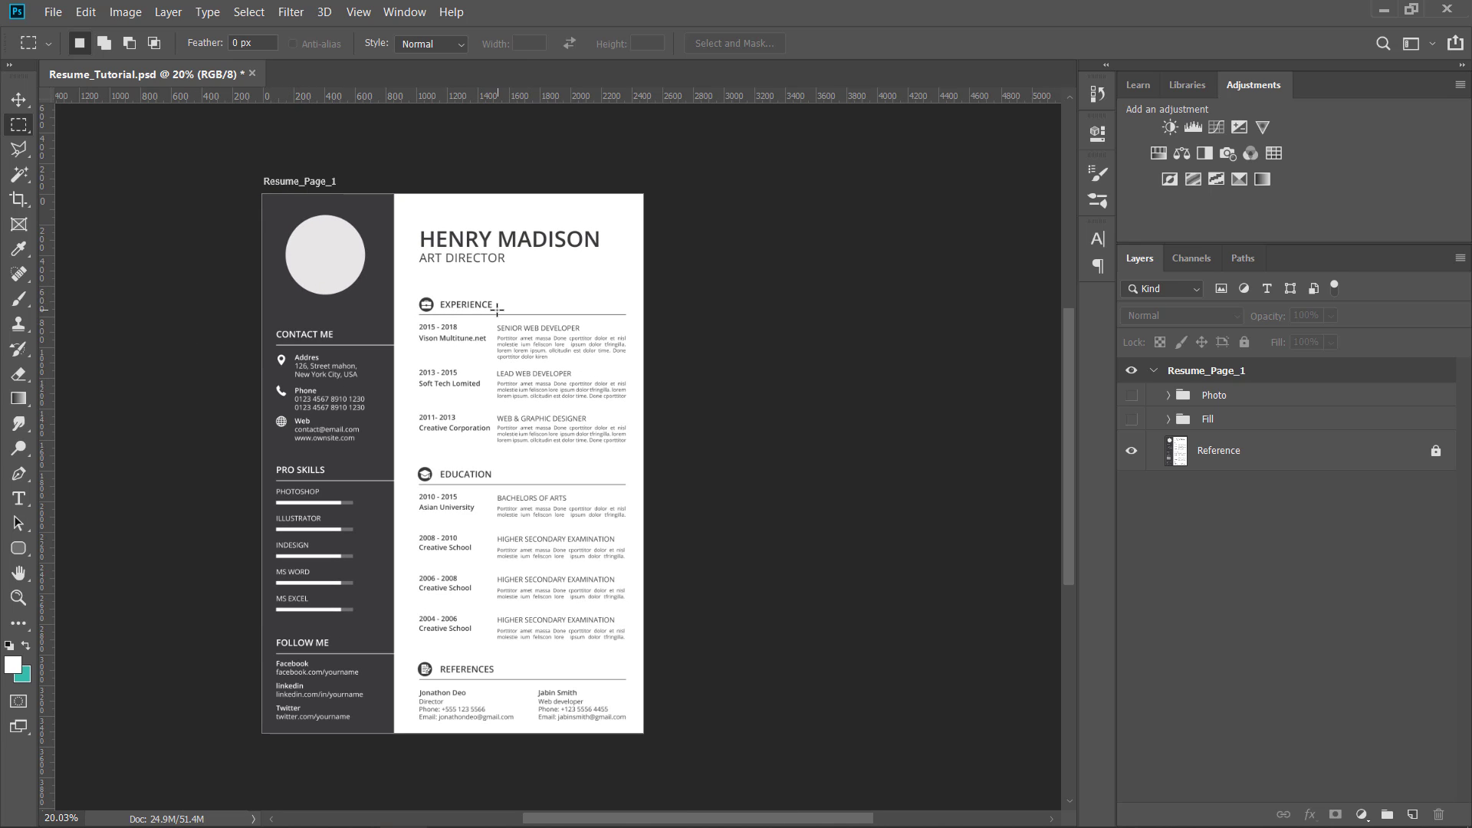